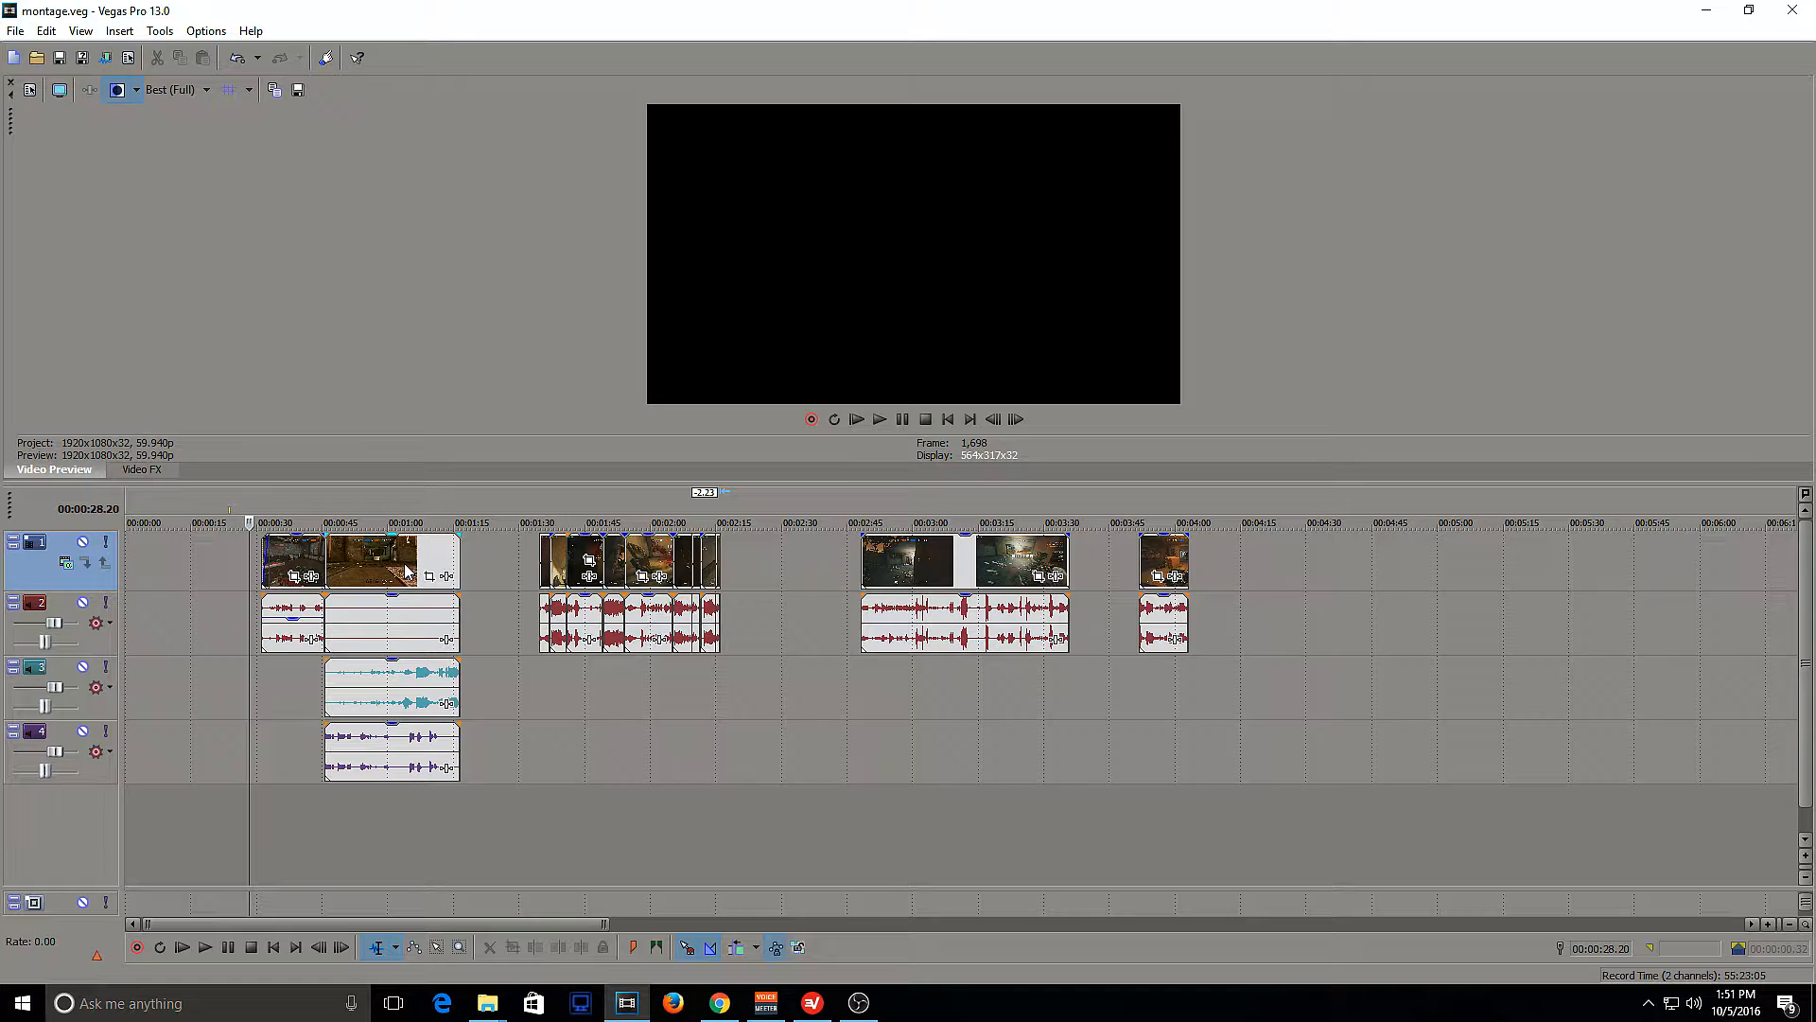
# Examine the second clip's video event and its separate audio events on tracks 2, 3 and 4
pyautogui.click(400, 572)
pyautogui.click(370, 558)
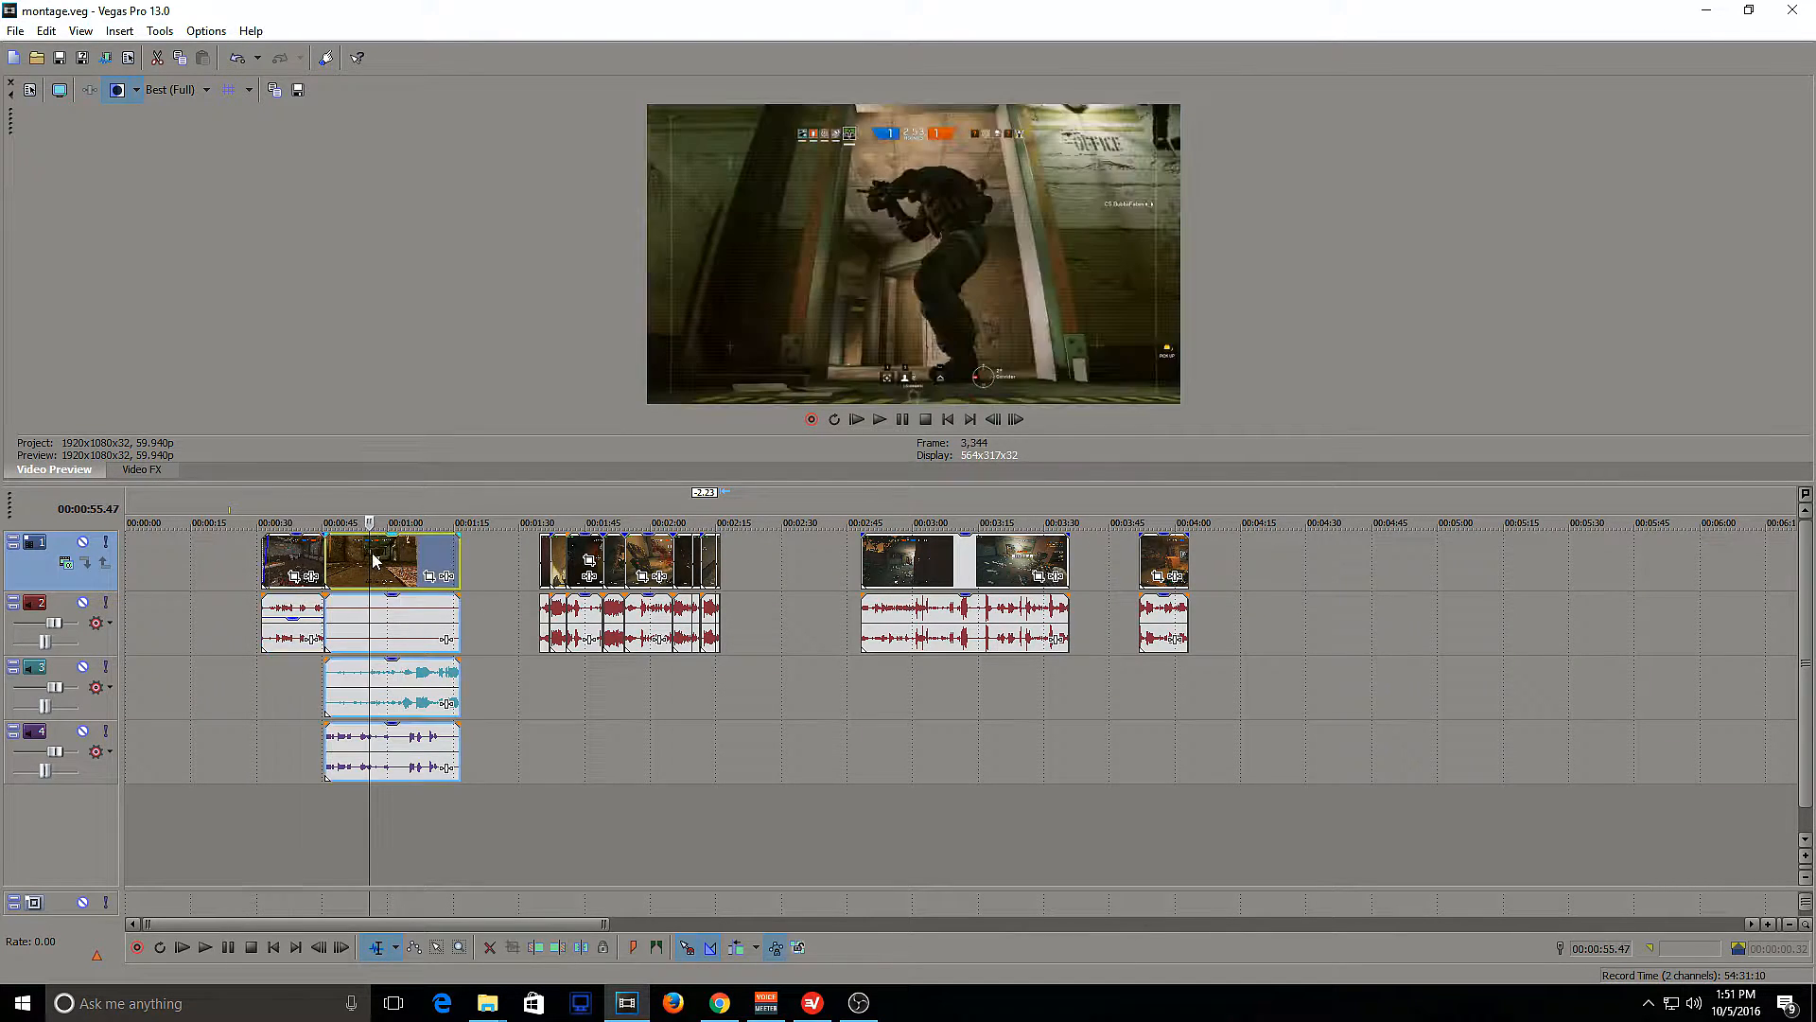
pyautogui.click(428, 627)
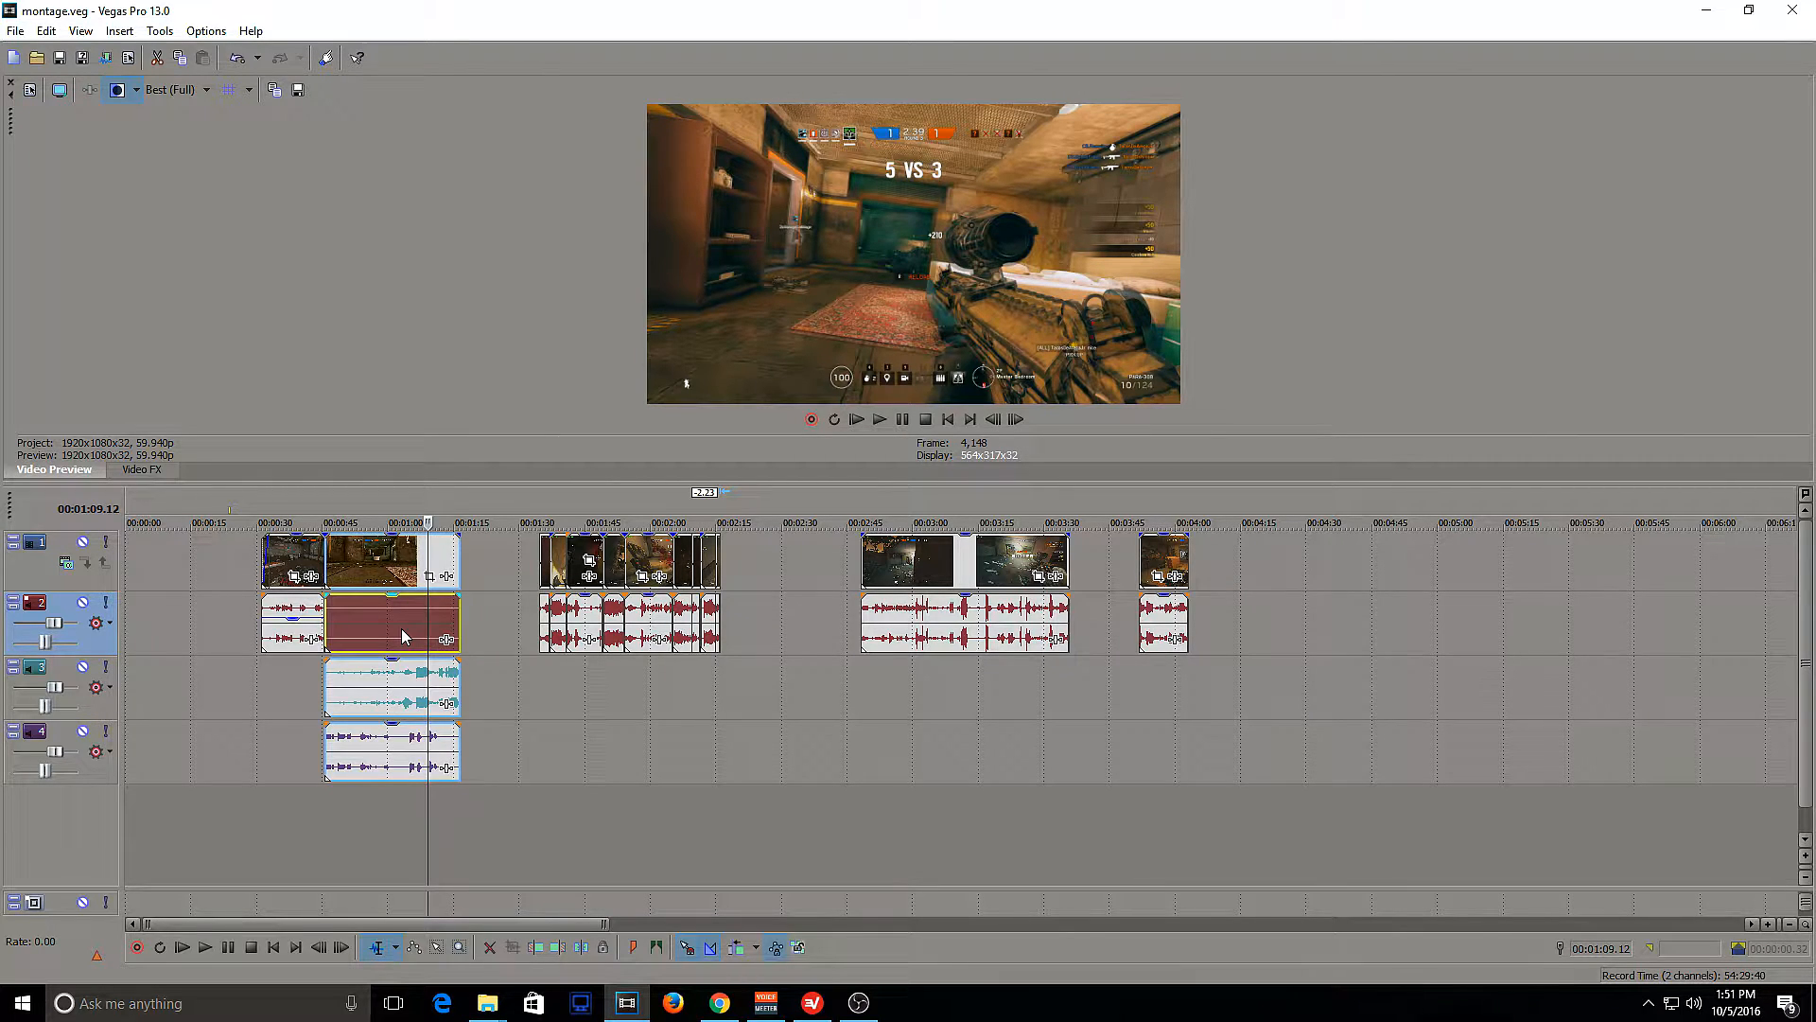
pyautogui.click(401, 628)
pyautogui.click(370, 688)
pyautogui.click(378, 626)
pyautogui.click(399, 776)
pyautogui.click(365, 677)
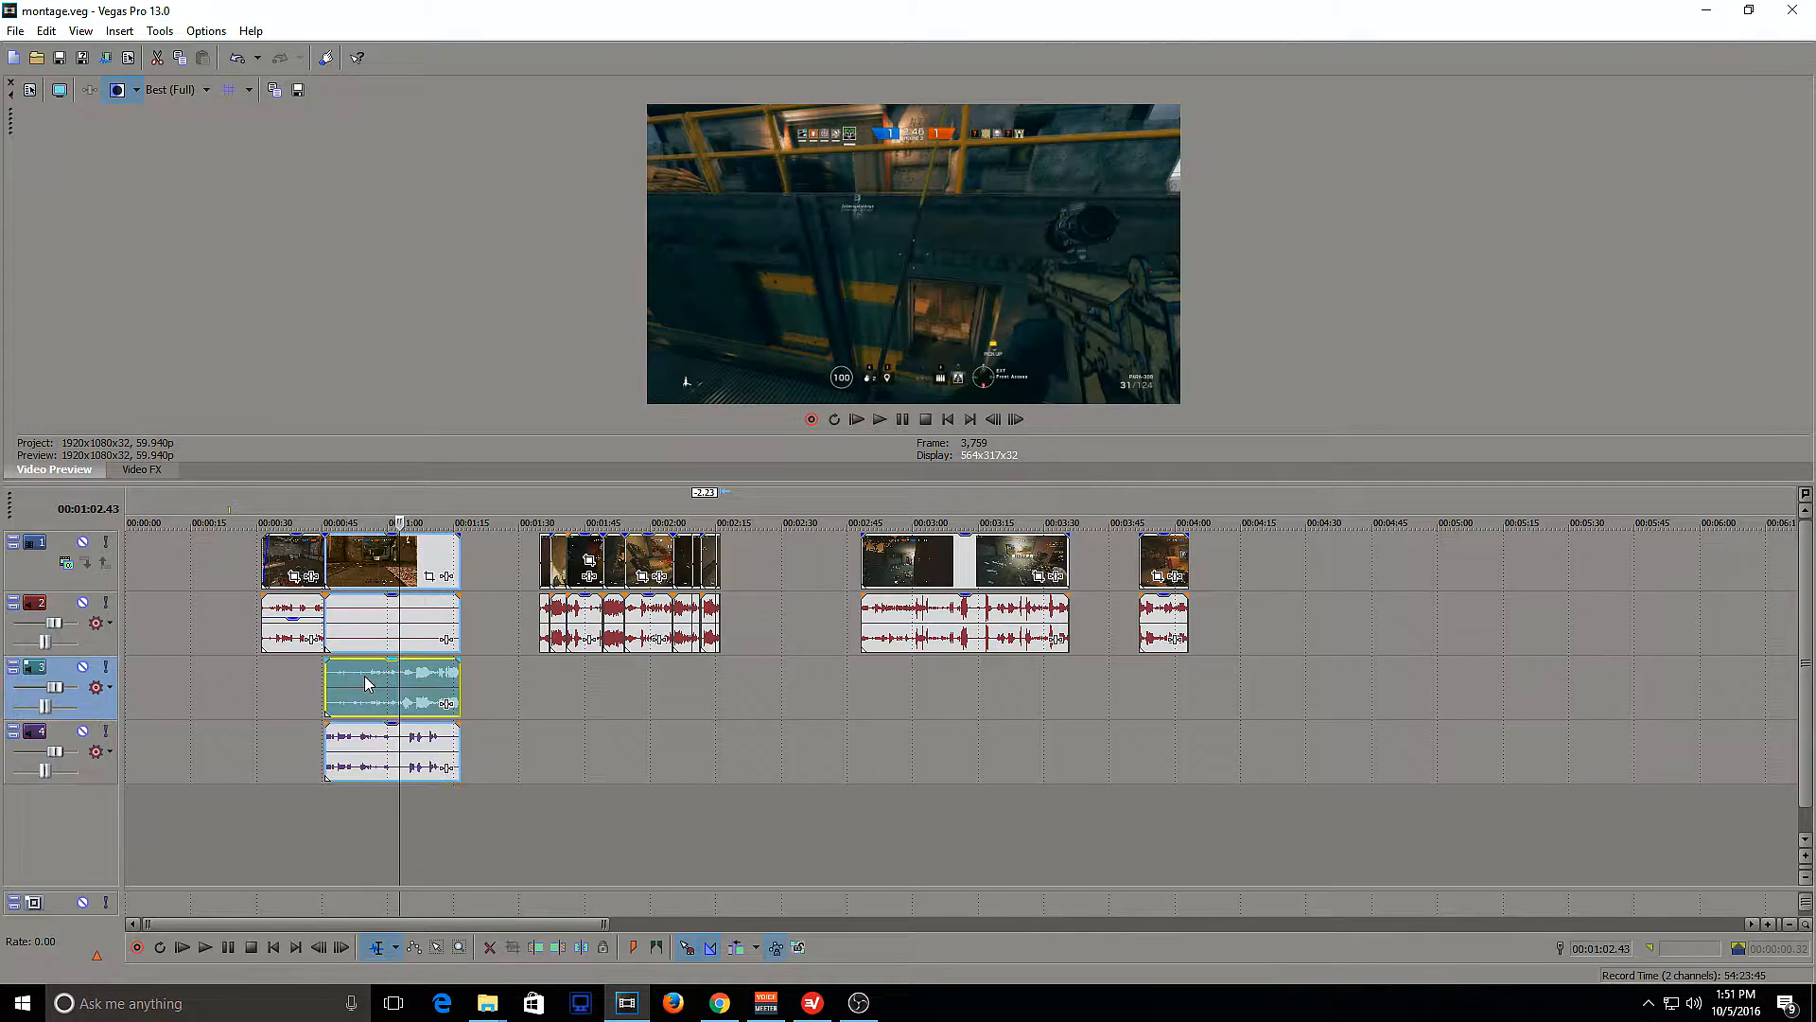
pyautogui.click(365, 676)
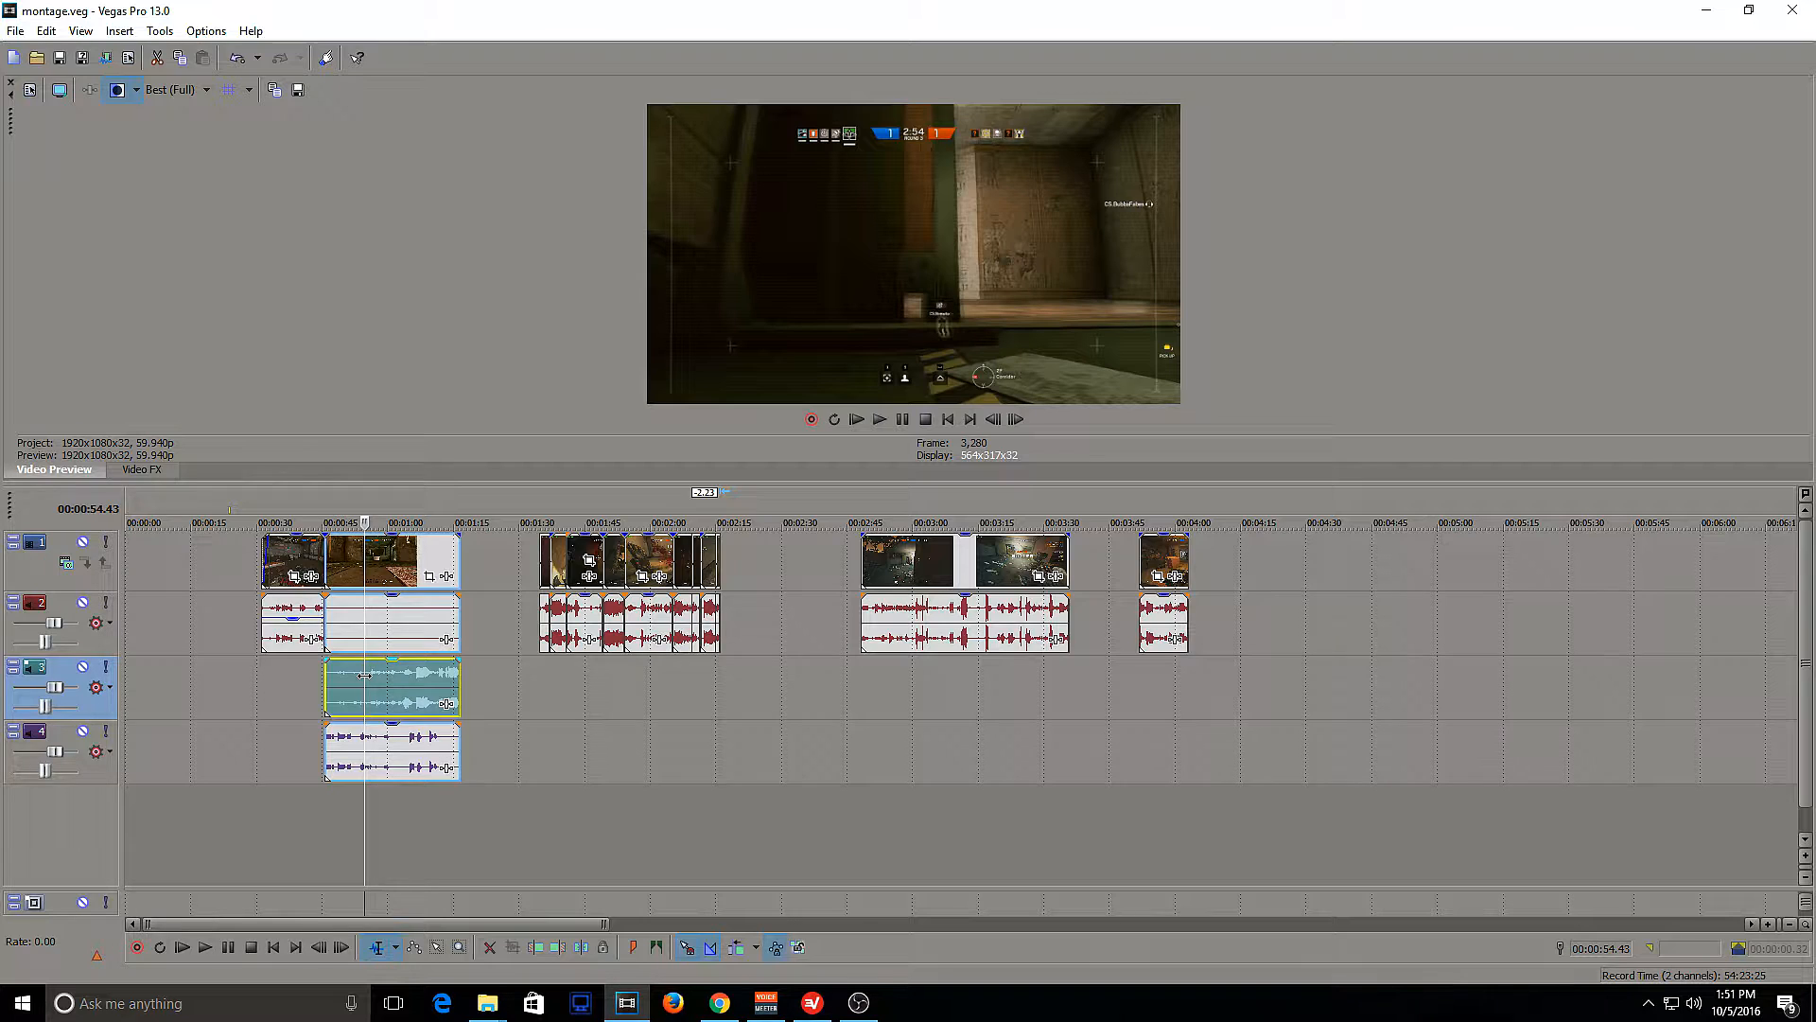
pyautogui.click(407, 634)
pyautogui.click(378, 681)
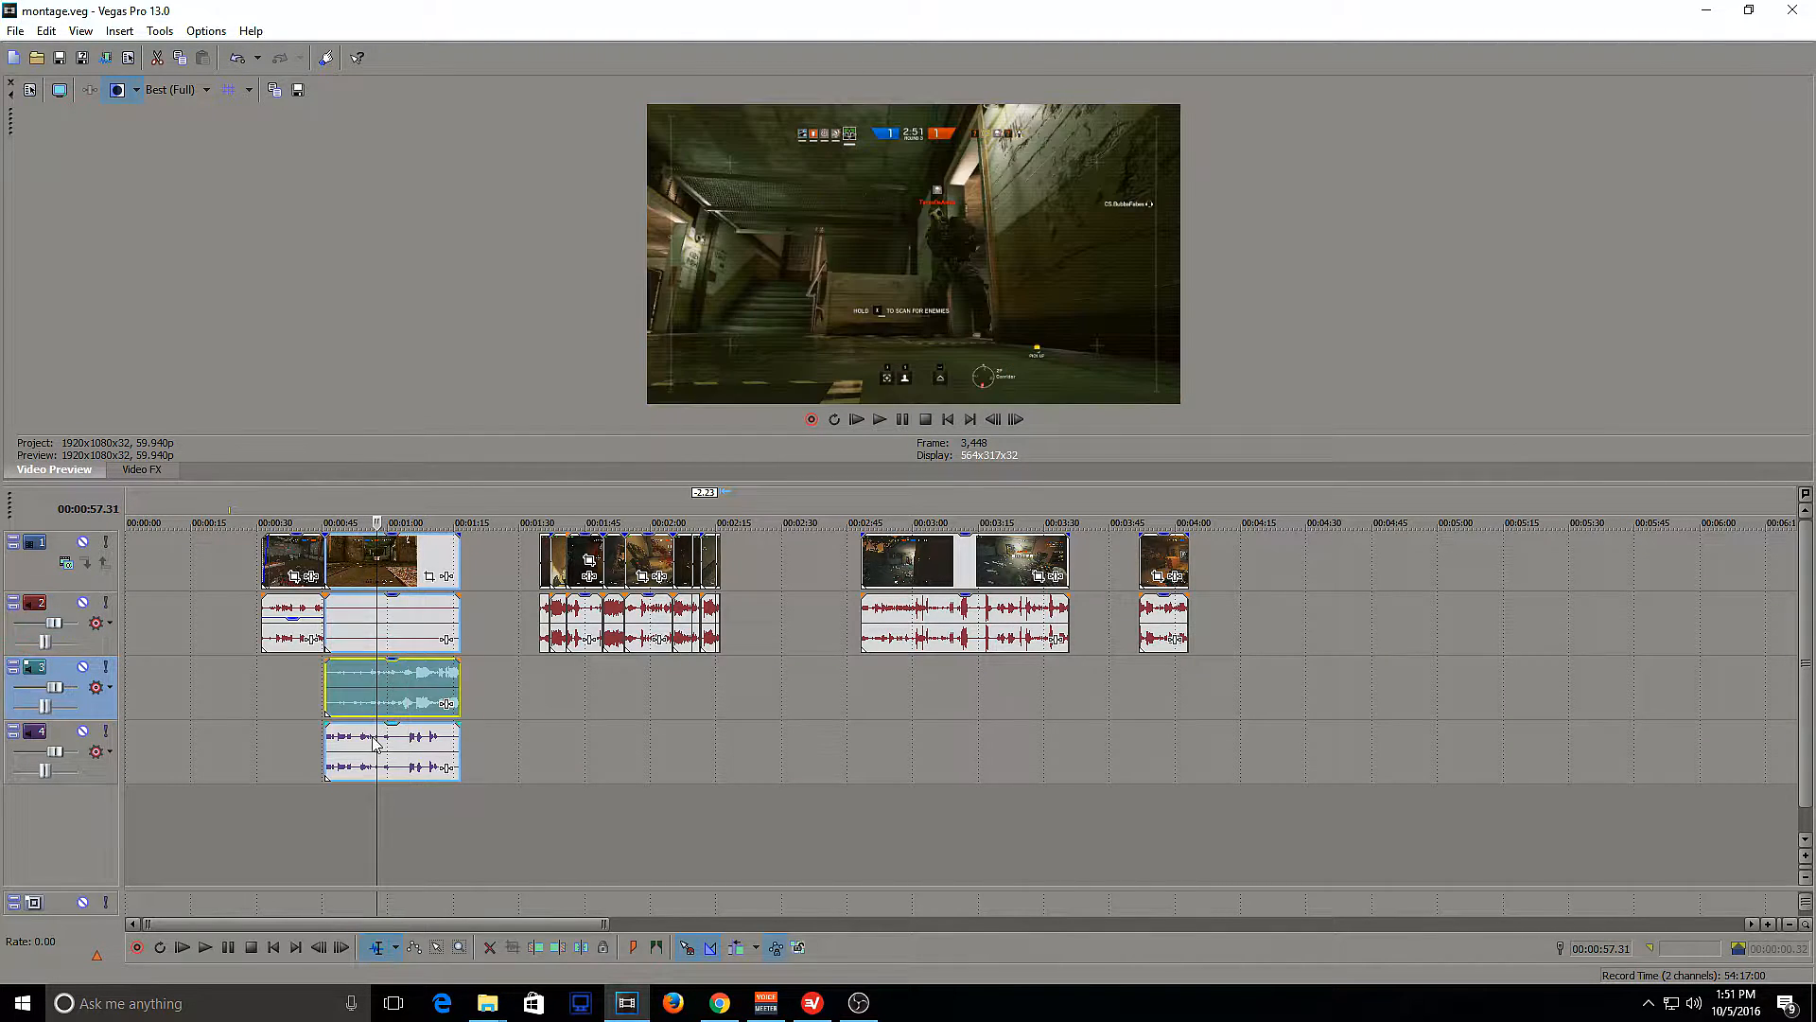
pyautogui.click(377, 743)
pyautogui.click(379, 692)
pyautogui.click(395, 628)
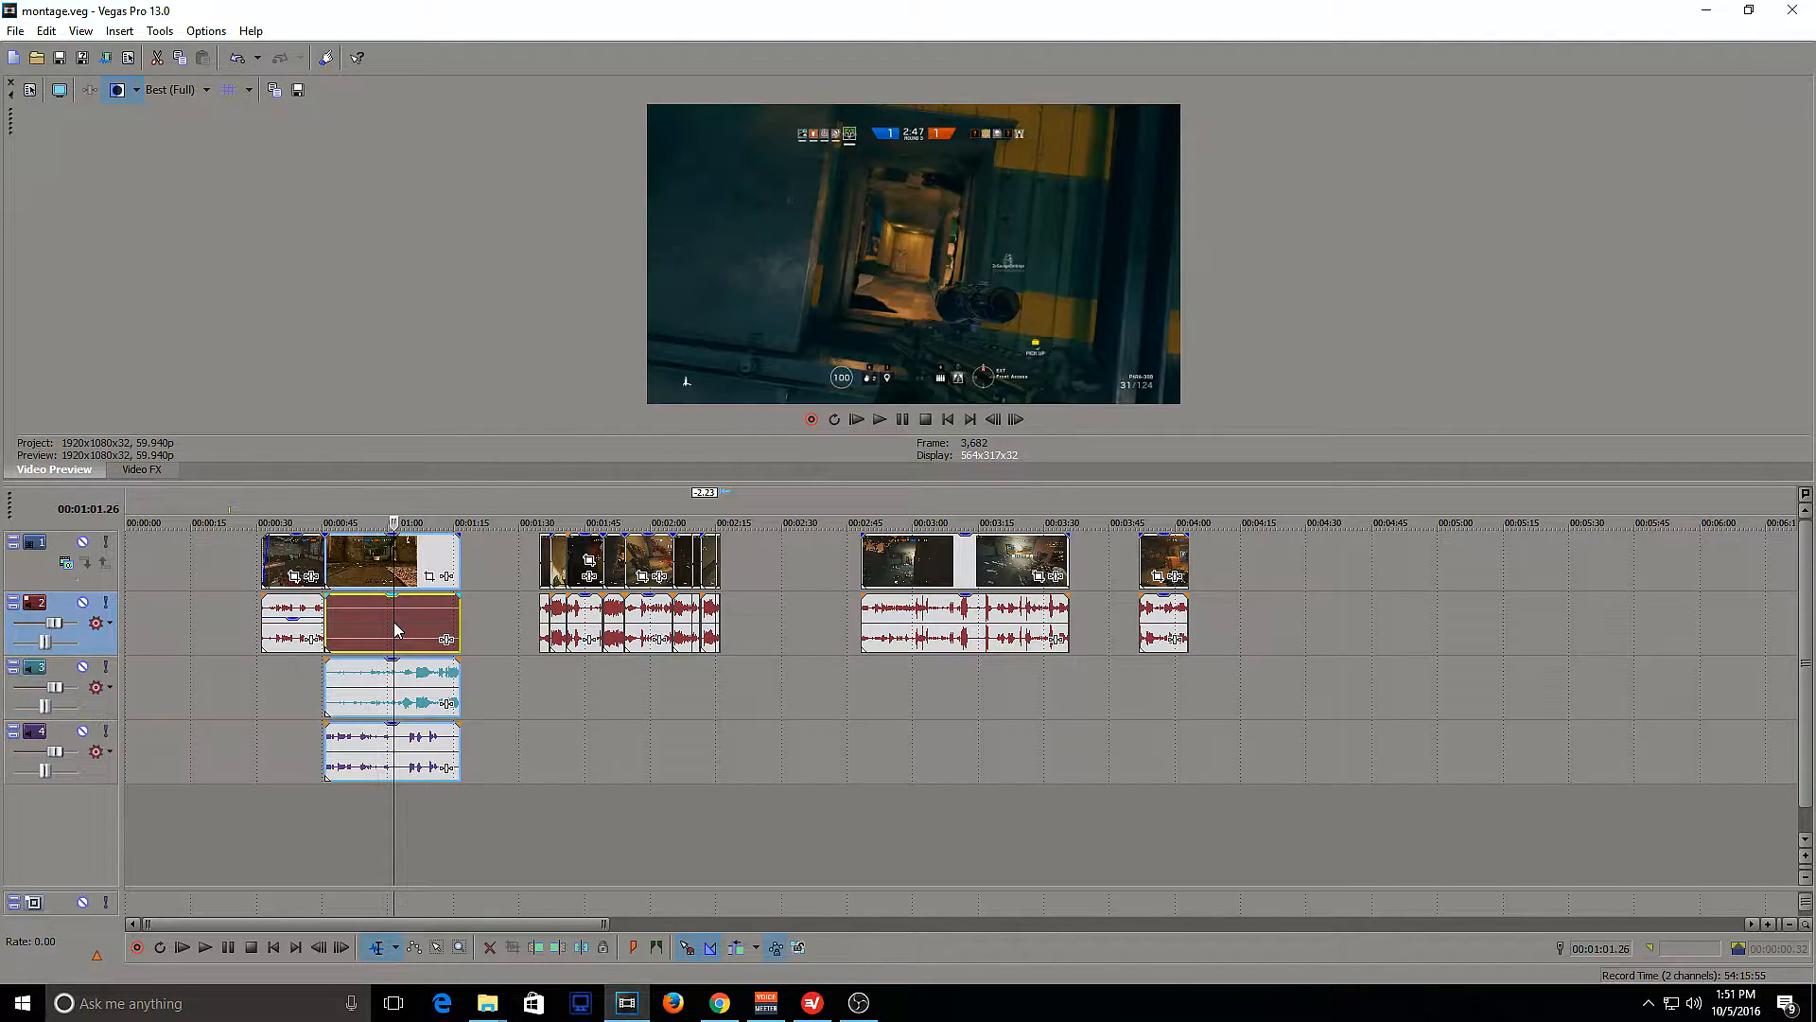
pyautogui.click(366, 708)
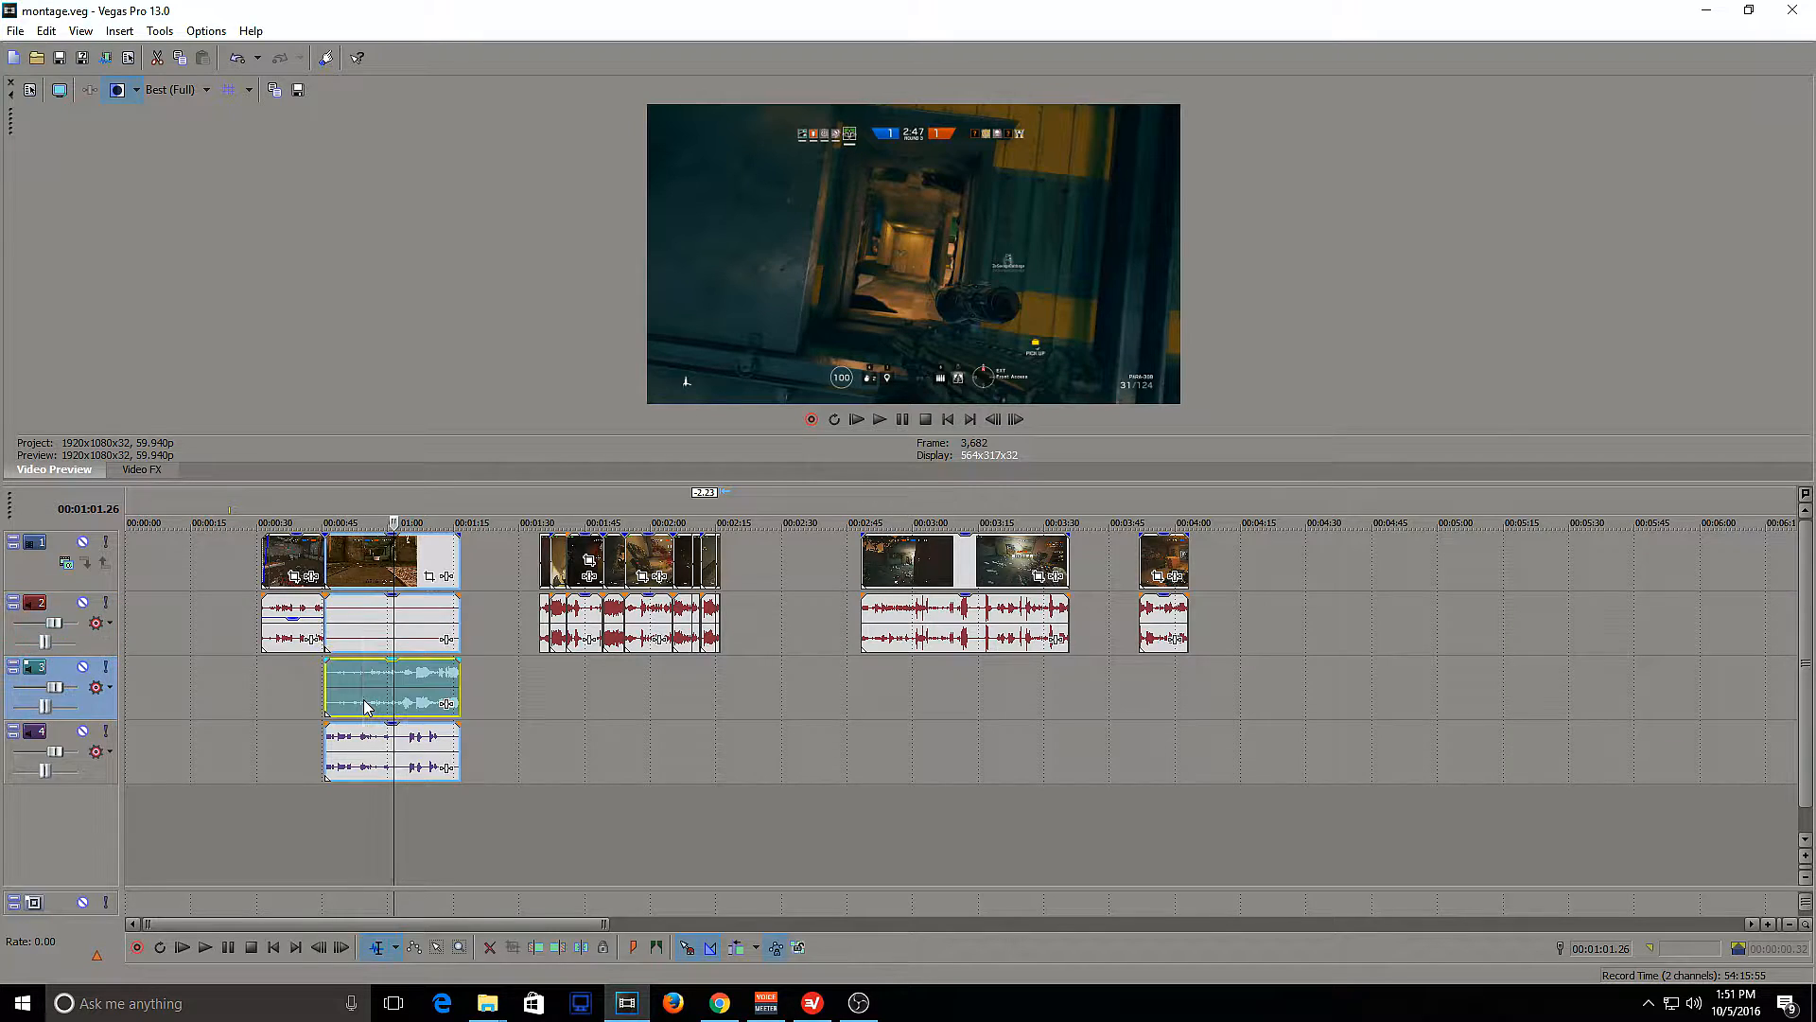
pyautogui.click(407, 747)
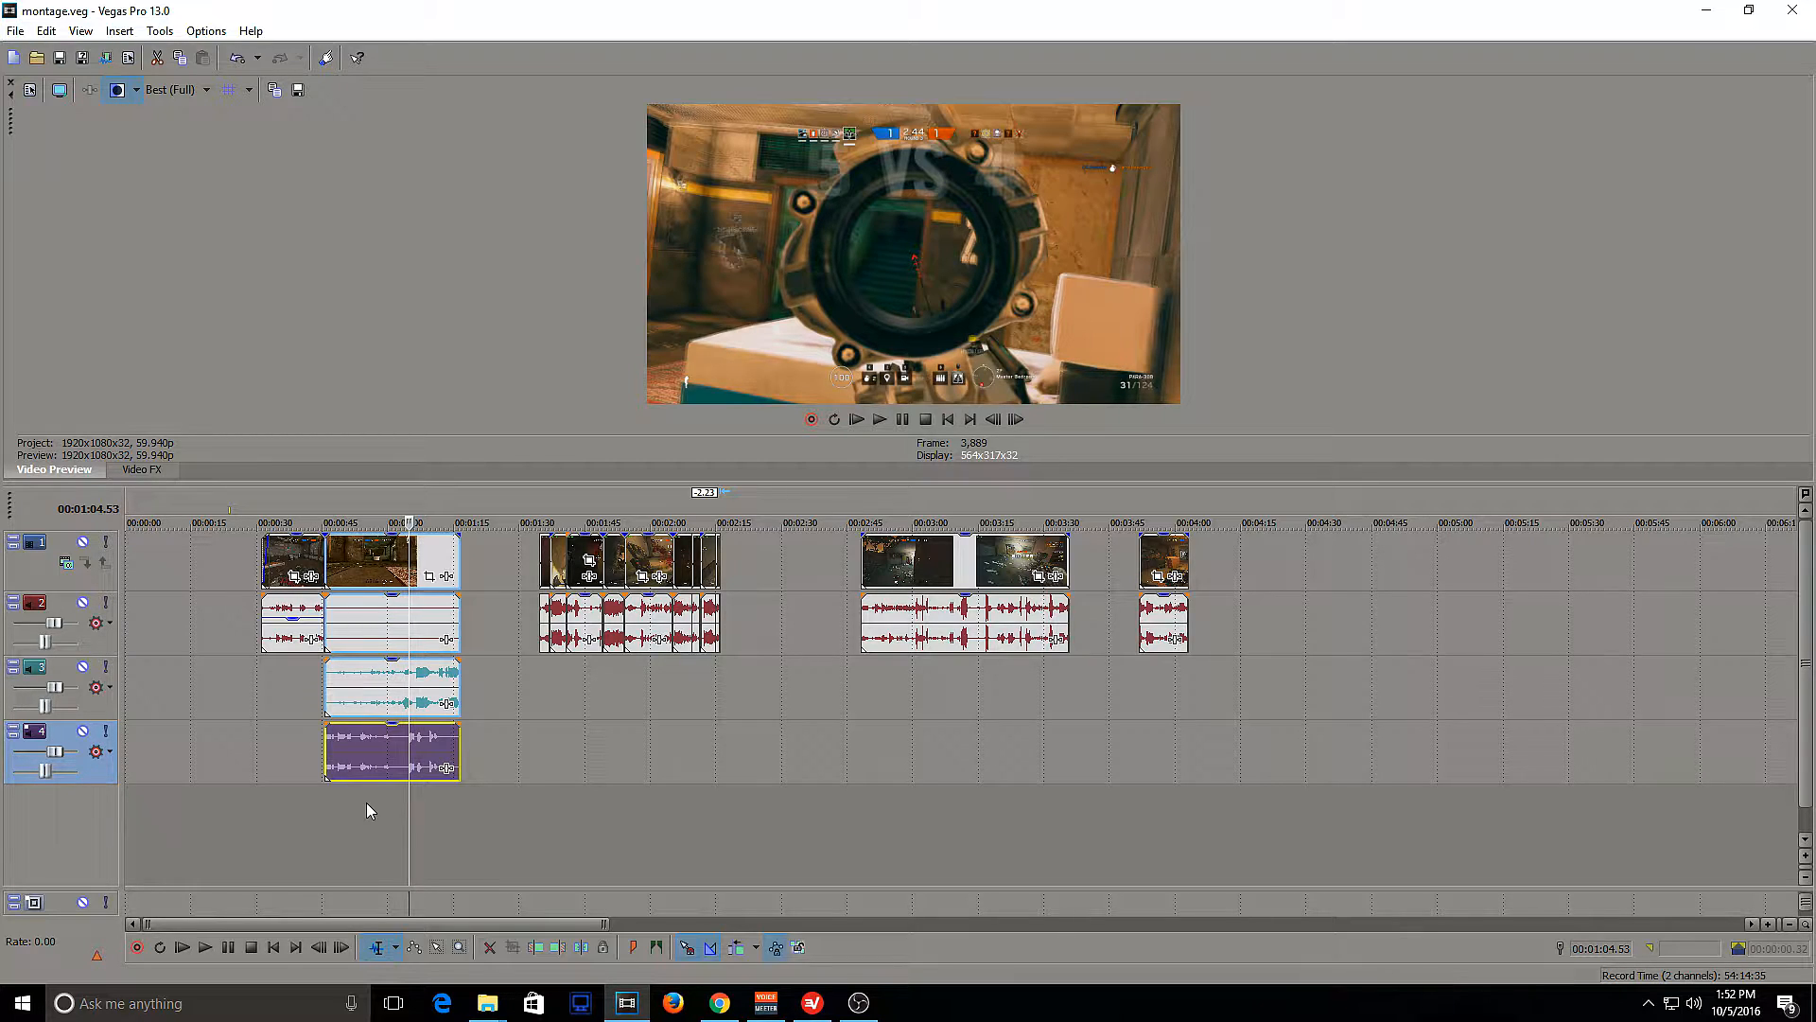
# Compare the single-track audio of the neighbouring clips with the second clip's three audio tracks
pyautogui.click(543, 671)
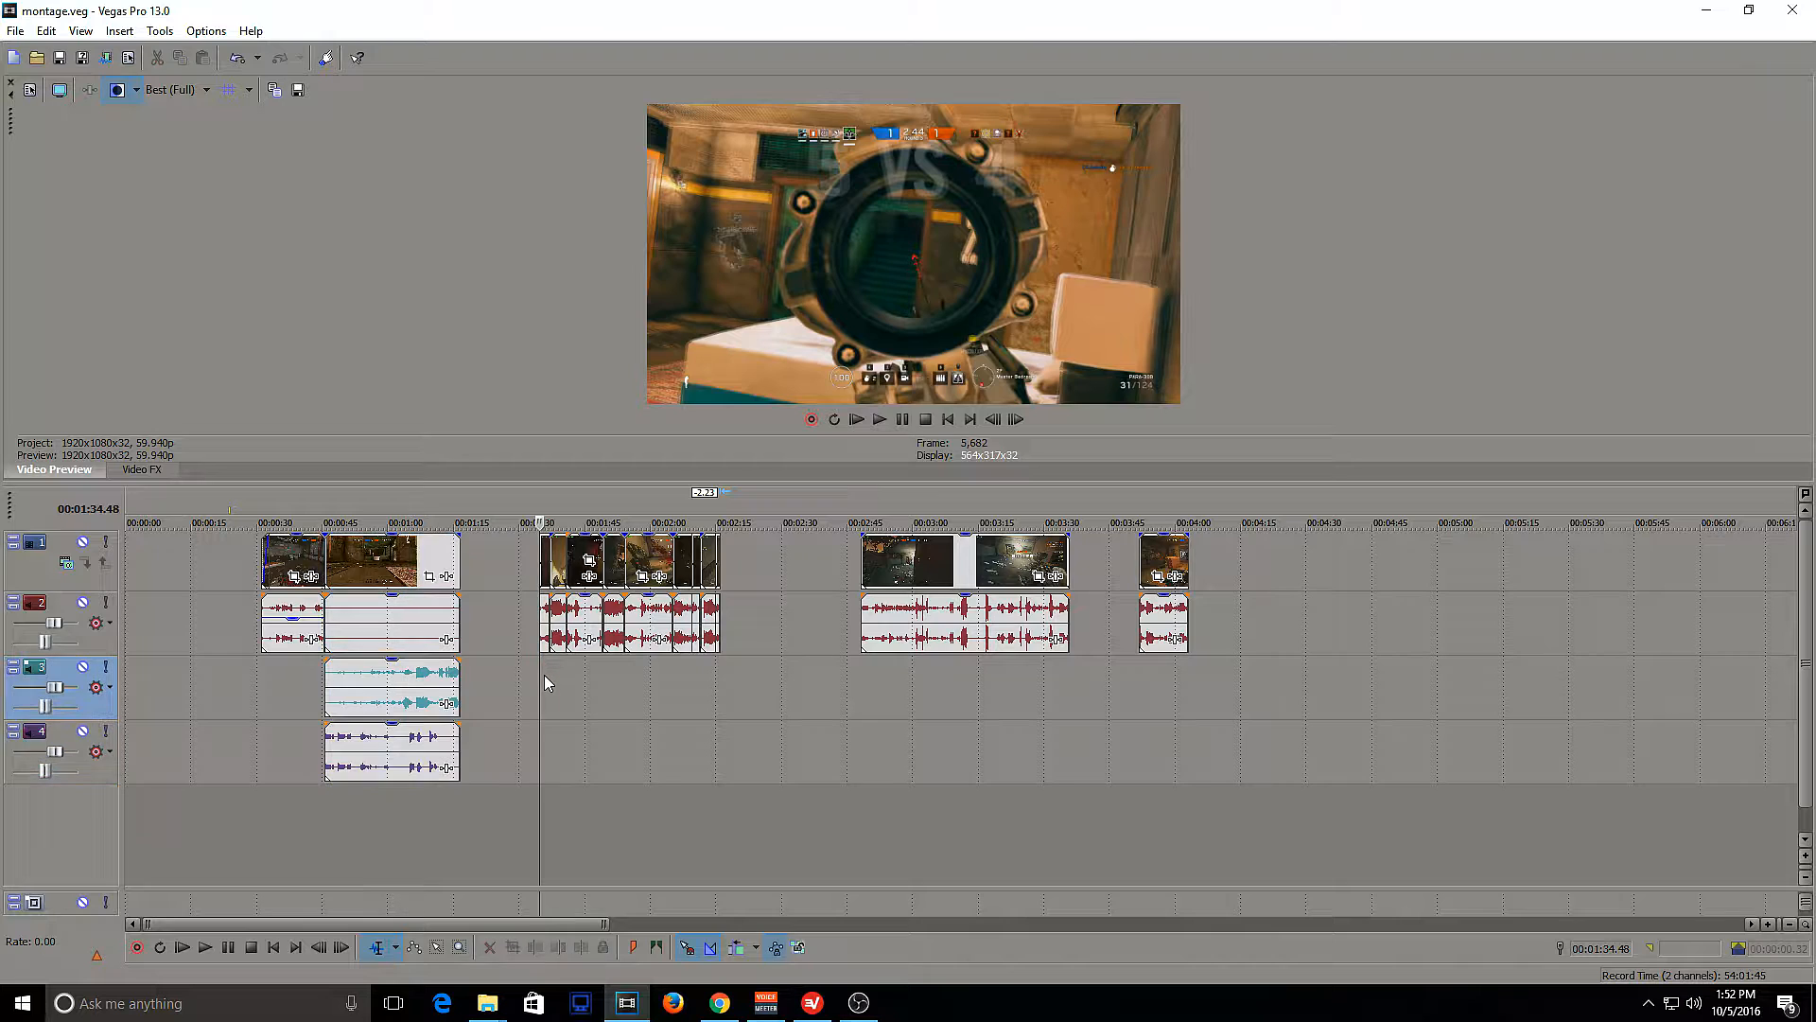
pyautogui.click(595, 667)
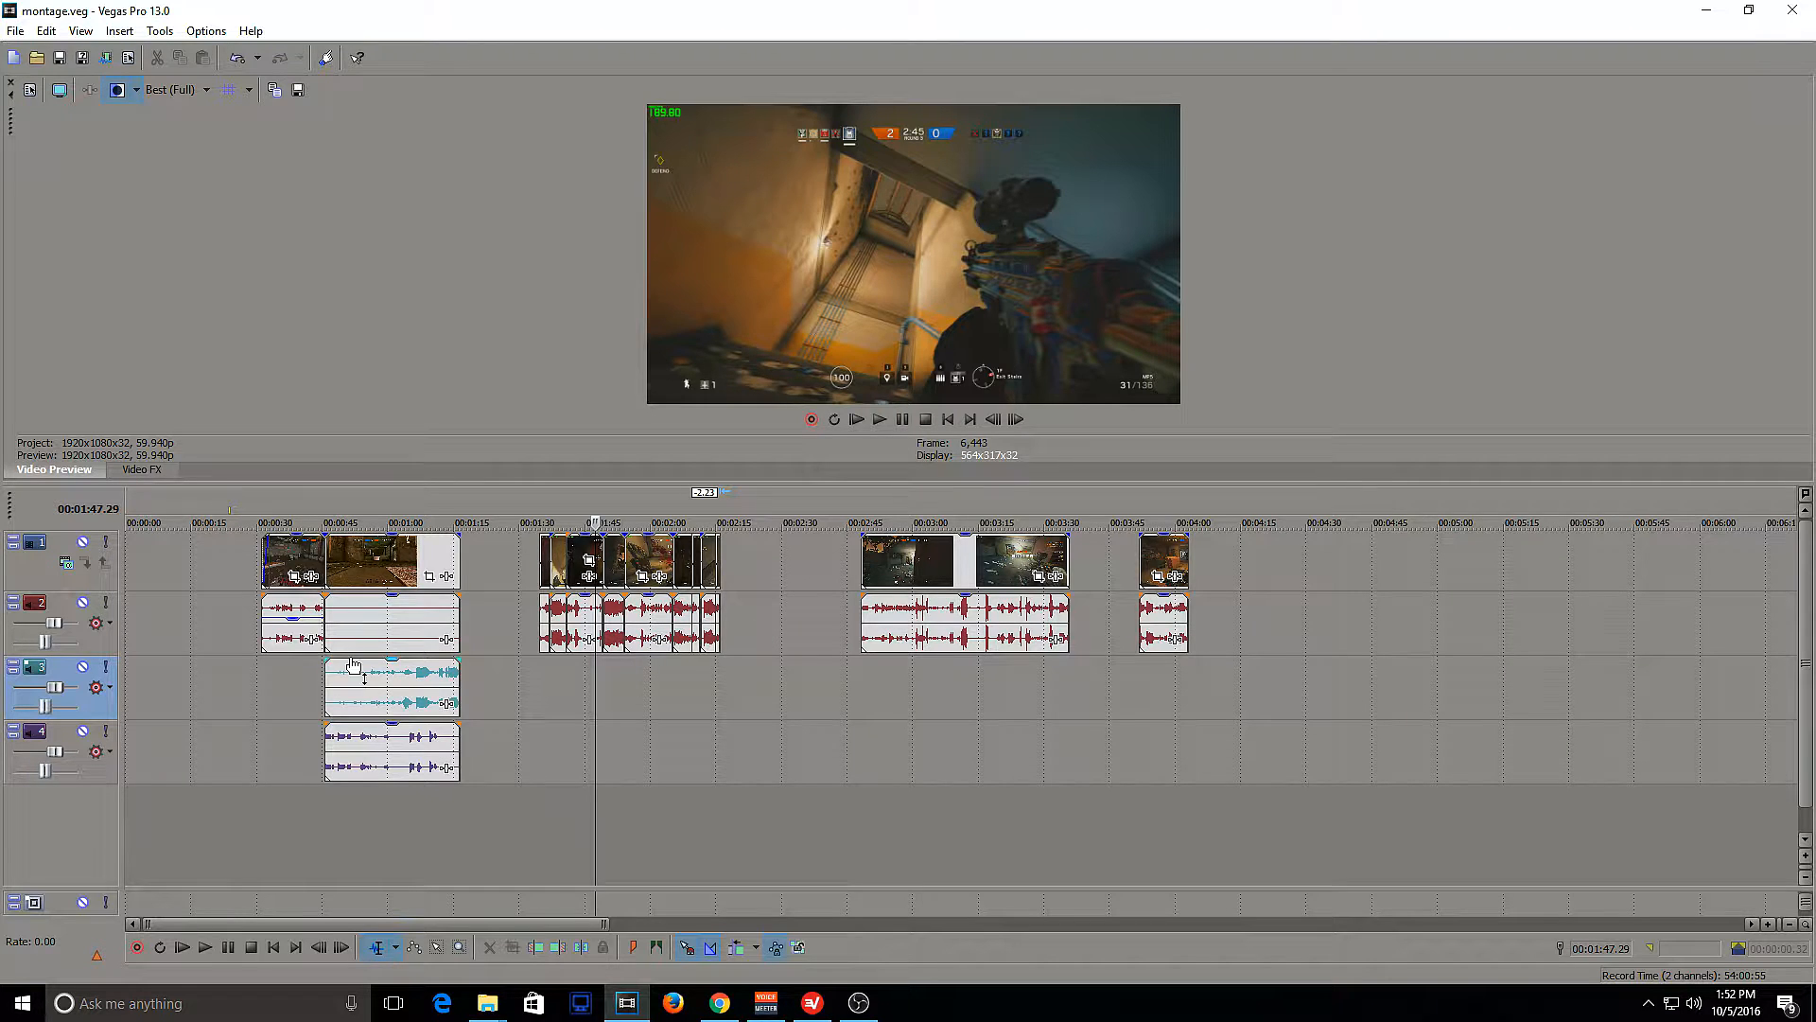
pyautogui.click(278, 639)
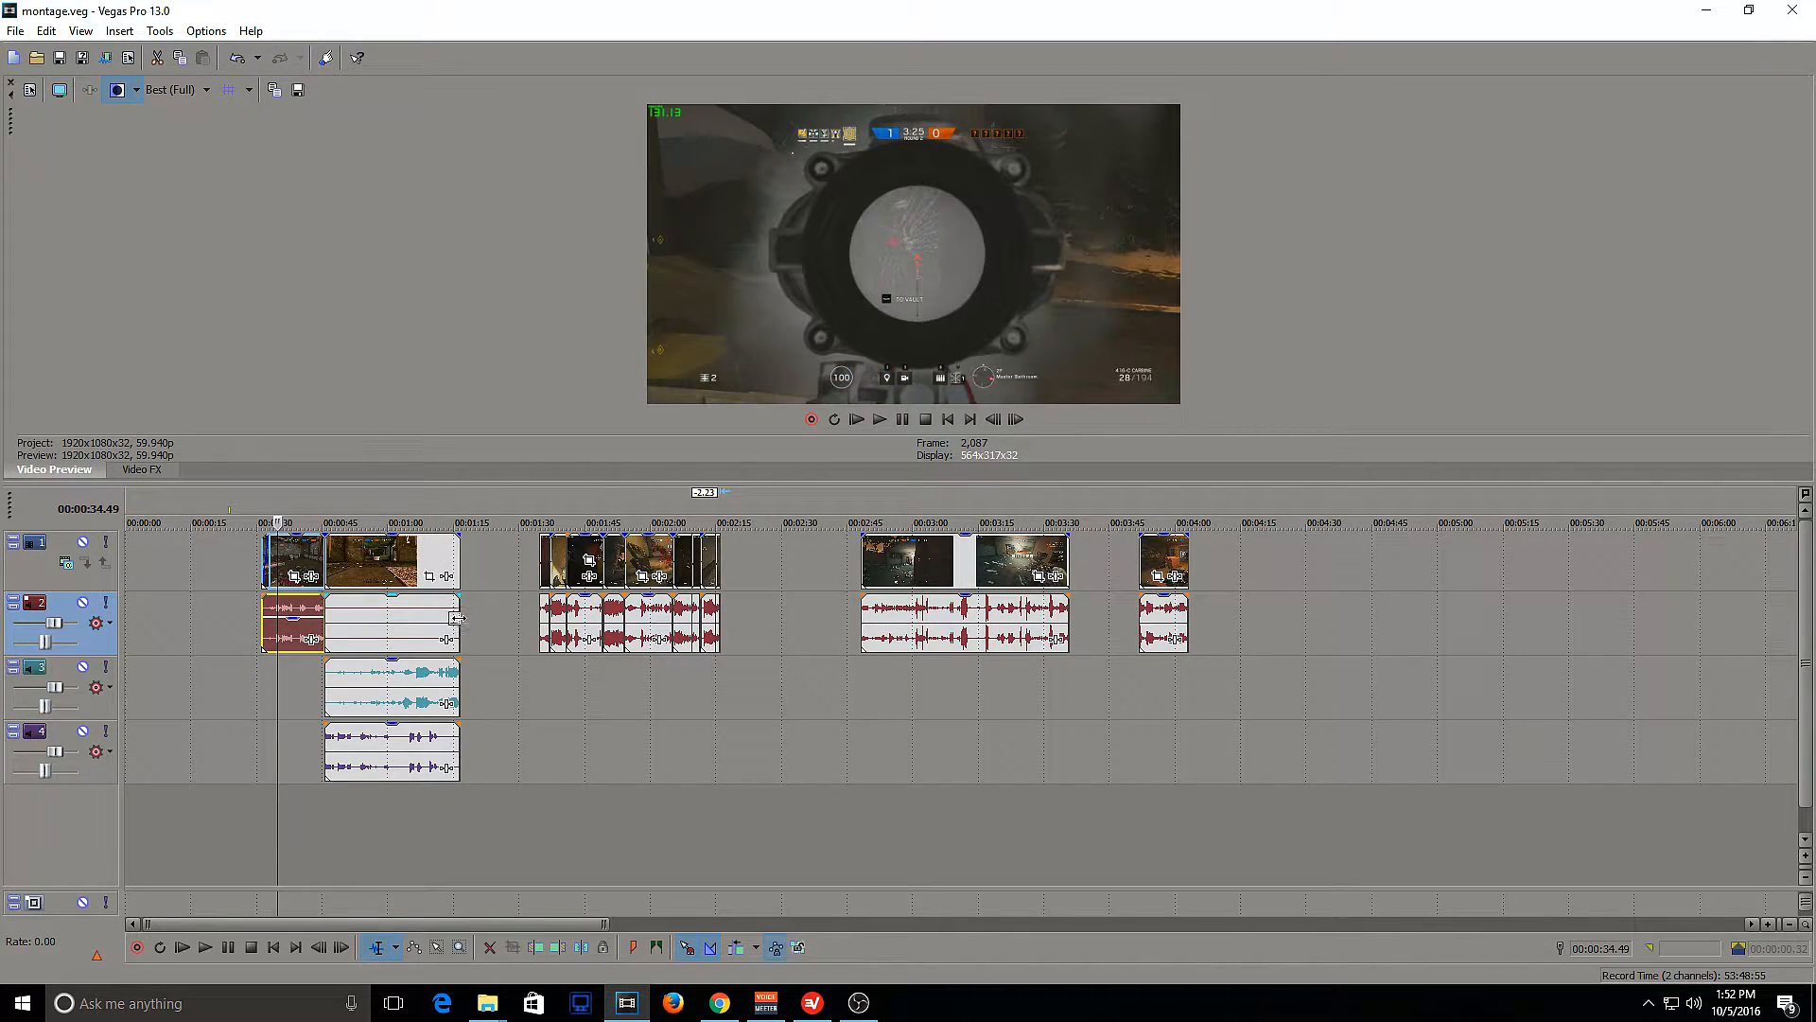
pyautogui.click(566, 624)
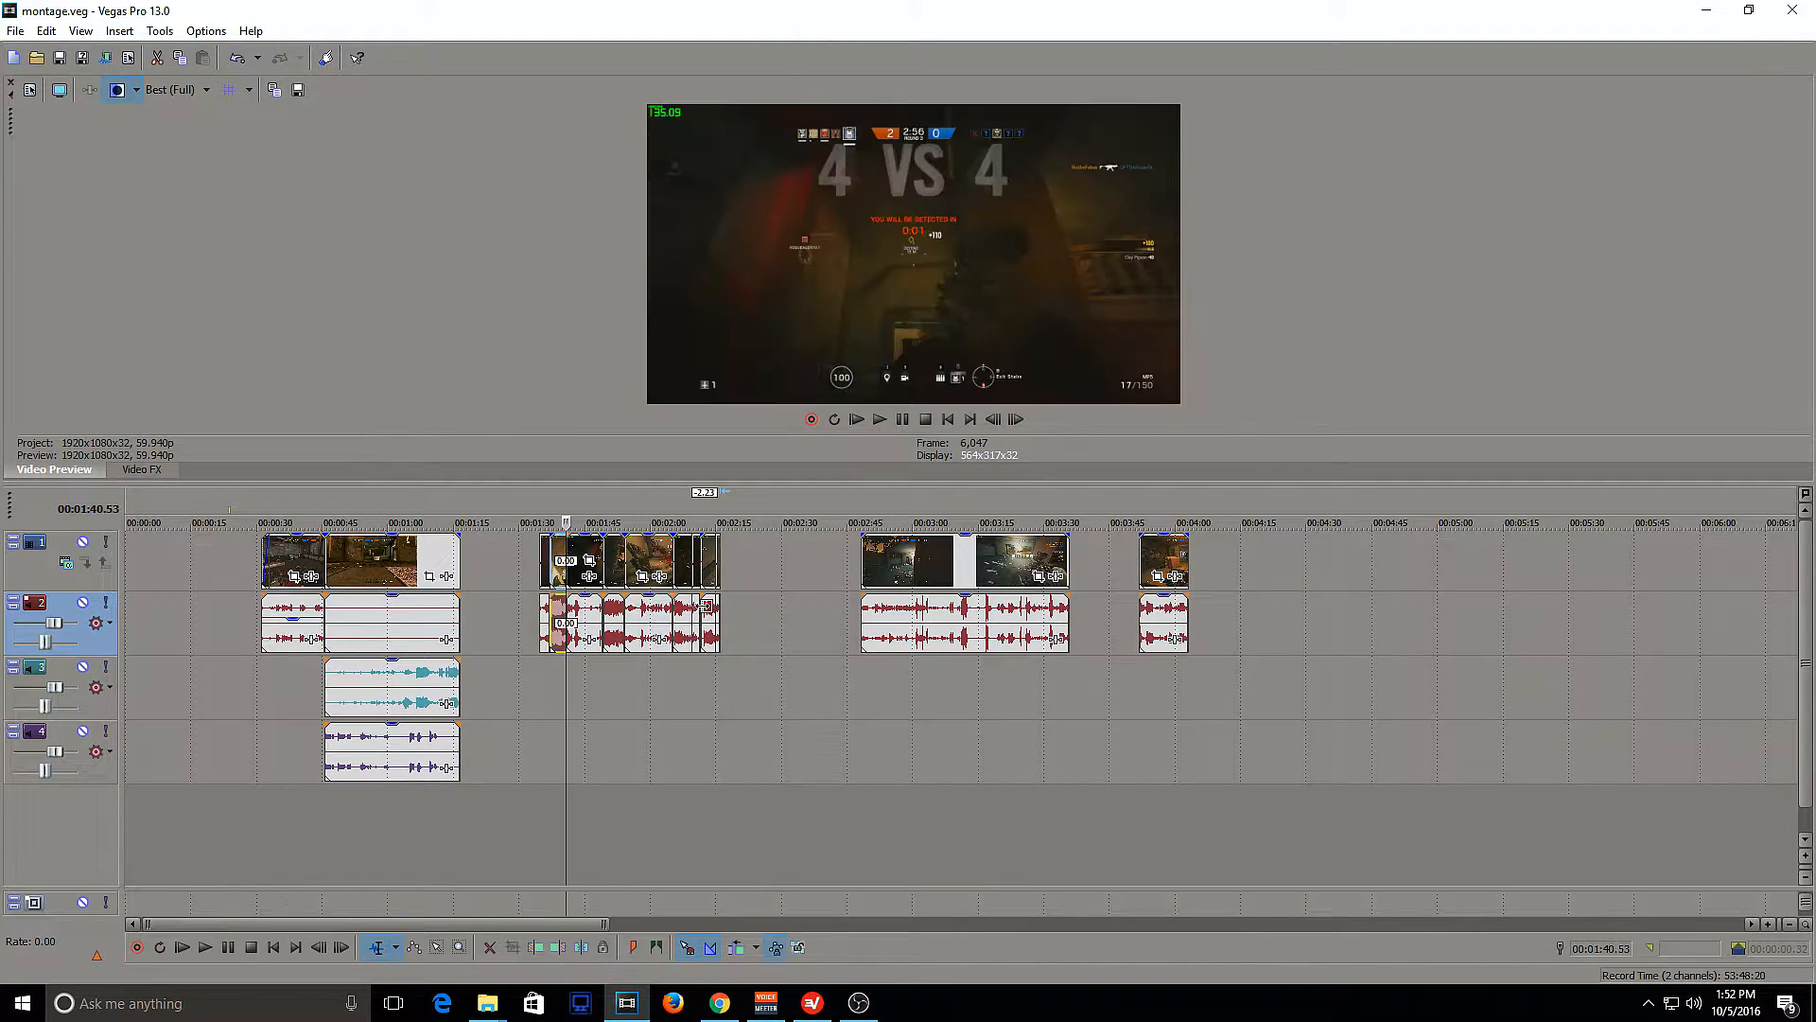
pyautogui.click(391, 695)
pyautogui.click(370, 620)
pyautogui.click(384, 744)
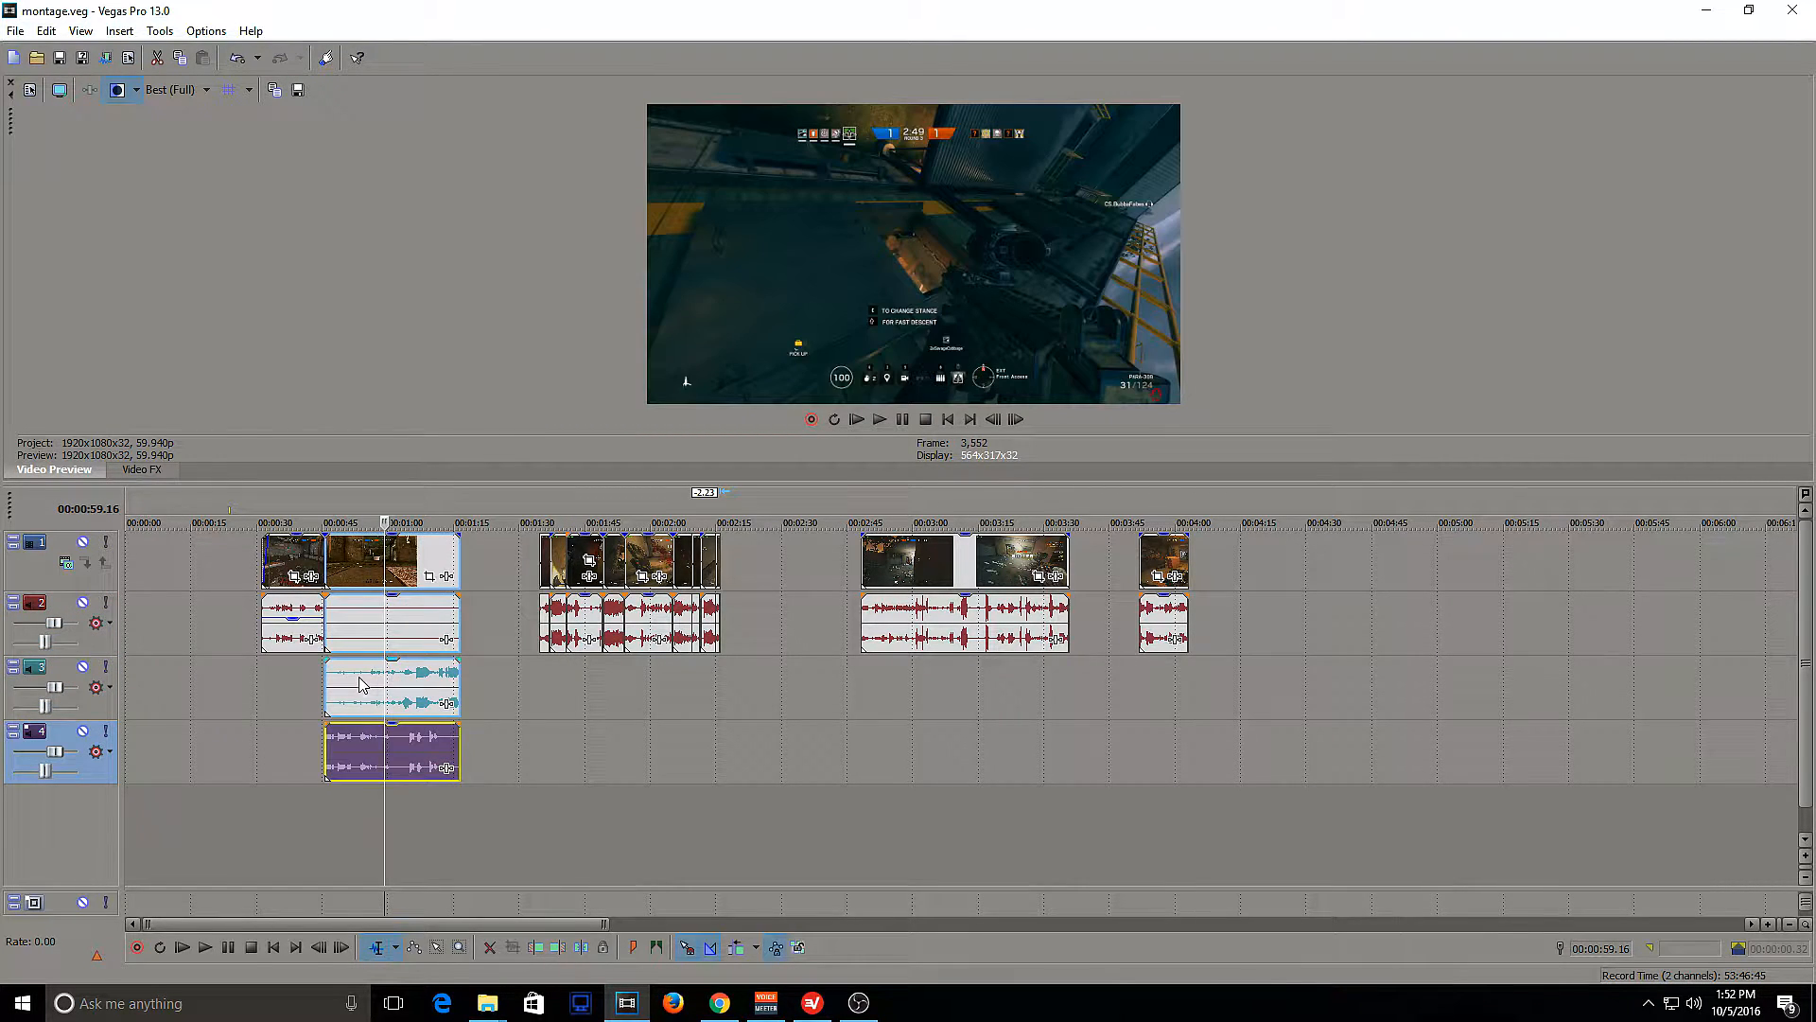
pyautogui.click(360, 674)
pyautogui.click(370, 621)
pyautogui.click(391, 691)
pyautogui.click(409, 738)
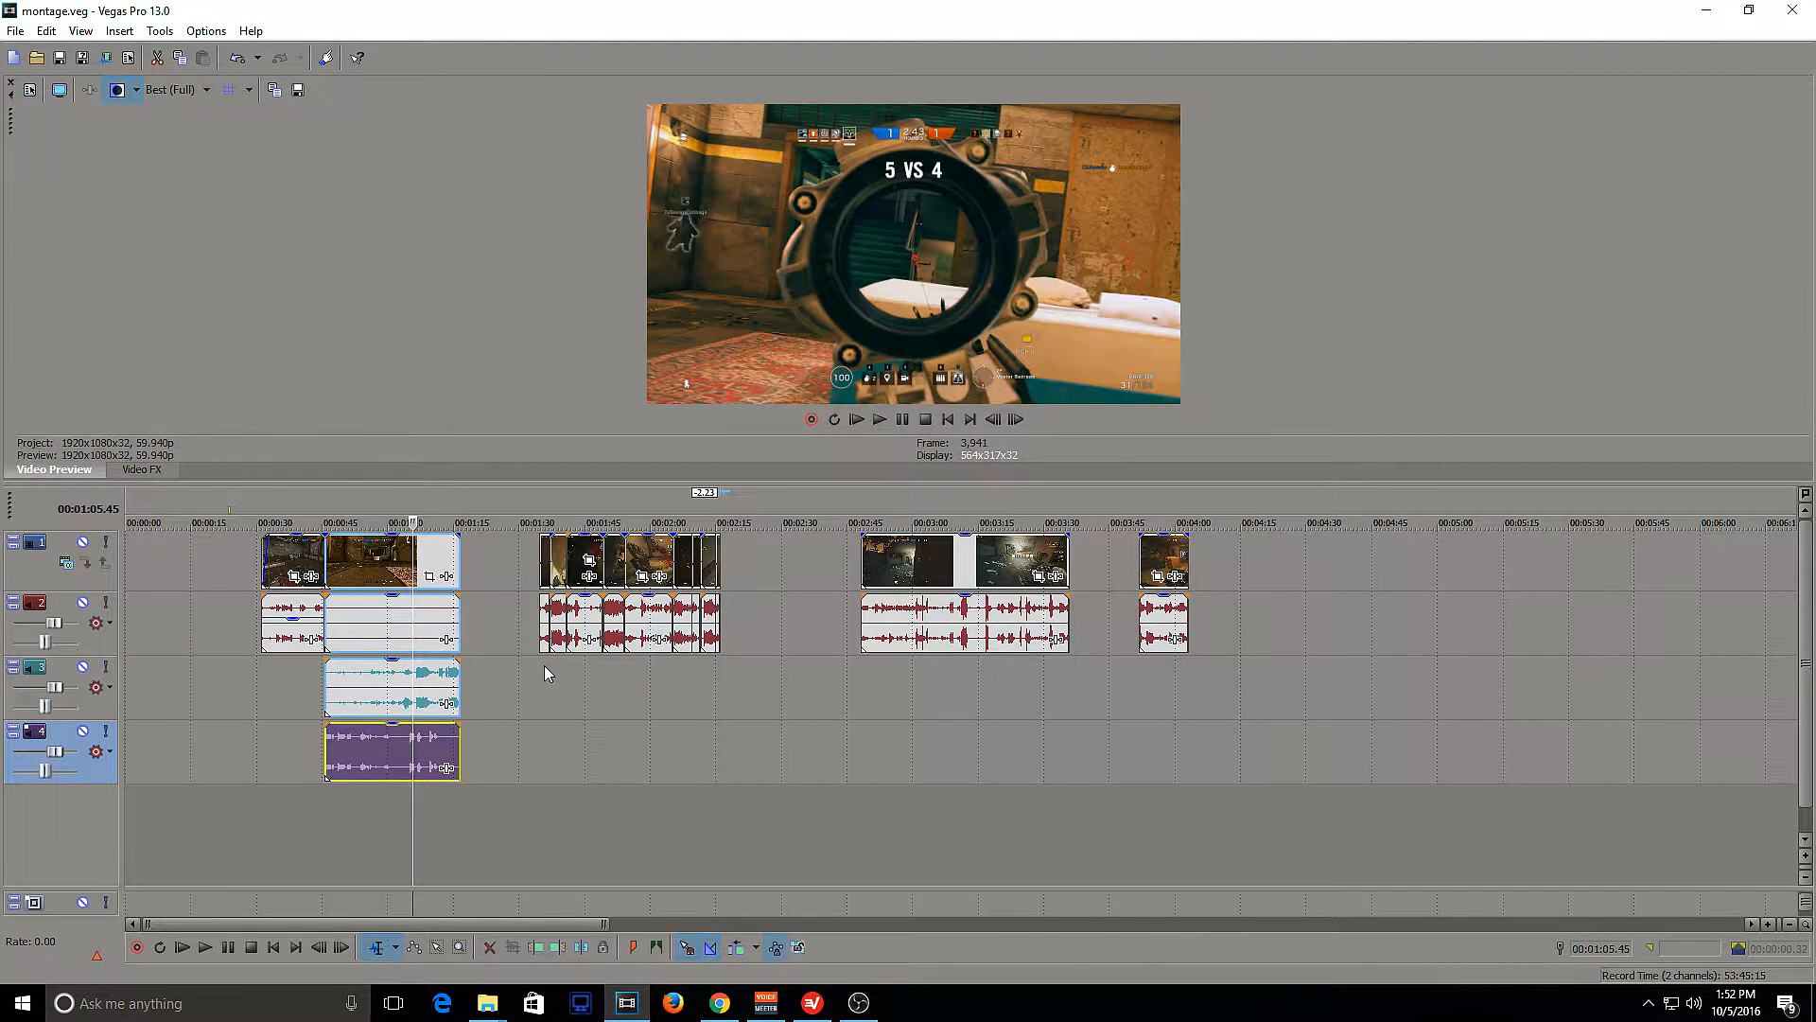
# Move the two long clips at the end of the timeline earlier, to start at about 5:28 and 8:42
pyautogui.scroll(-5, 762, 662)
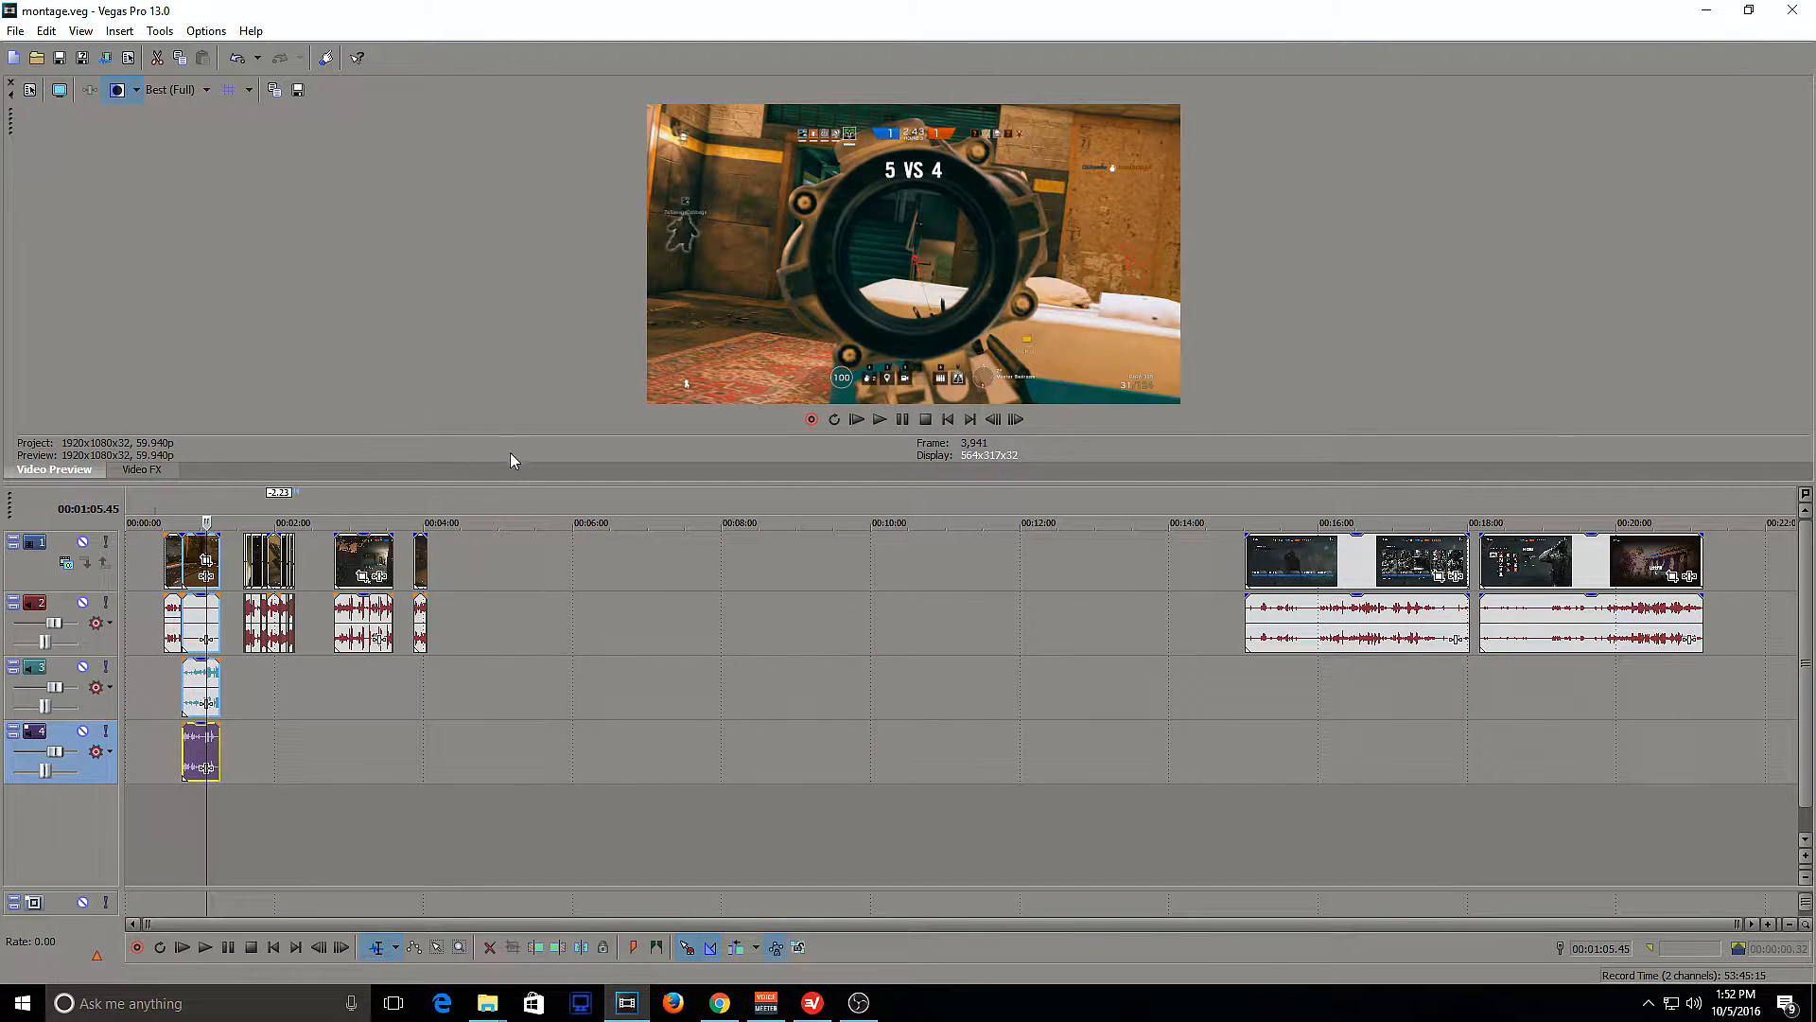
pyautogui.moveTo(1298, 579); pyautogui.dragTo(586, 577)
pyautogui.moveTo(1554, 555); pyautogui.dragTo(846, 605)
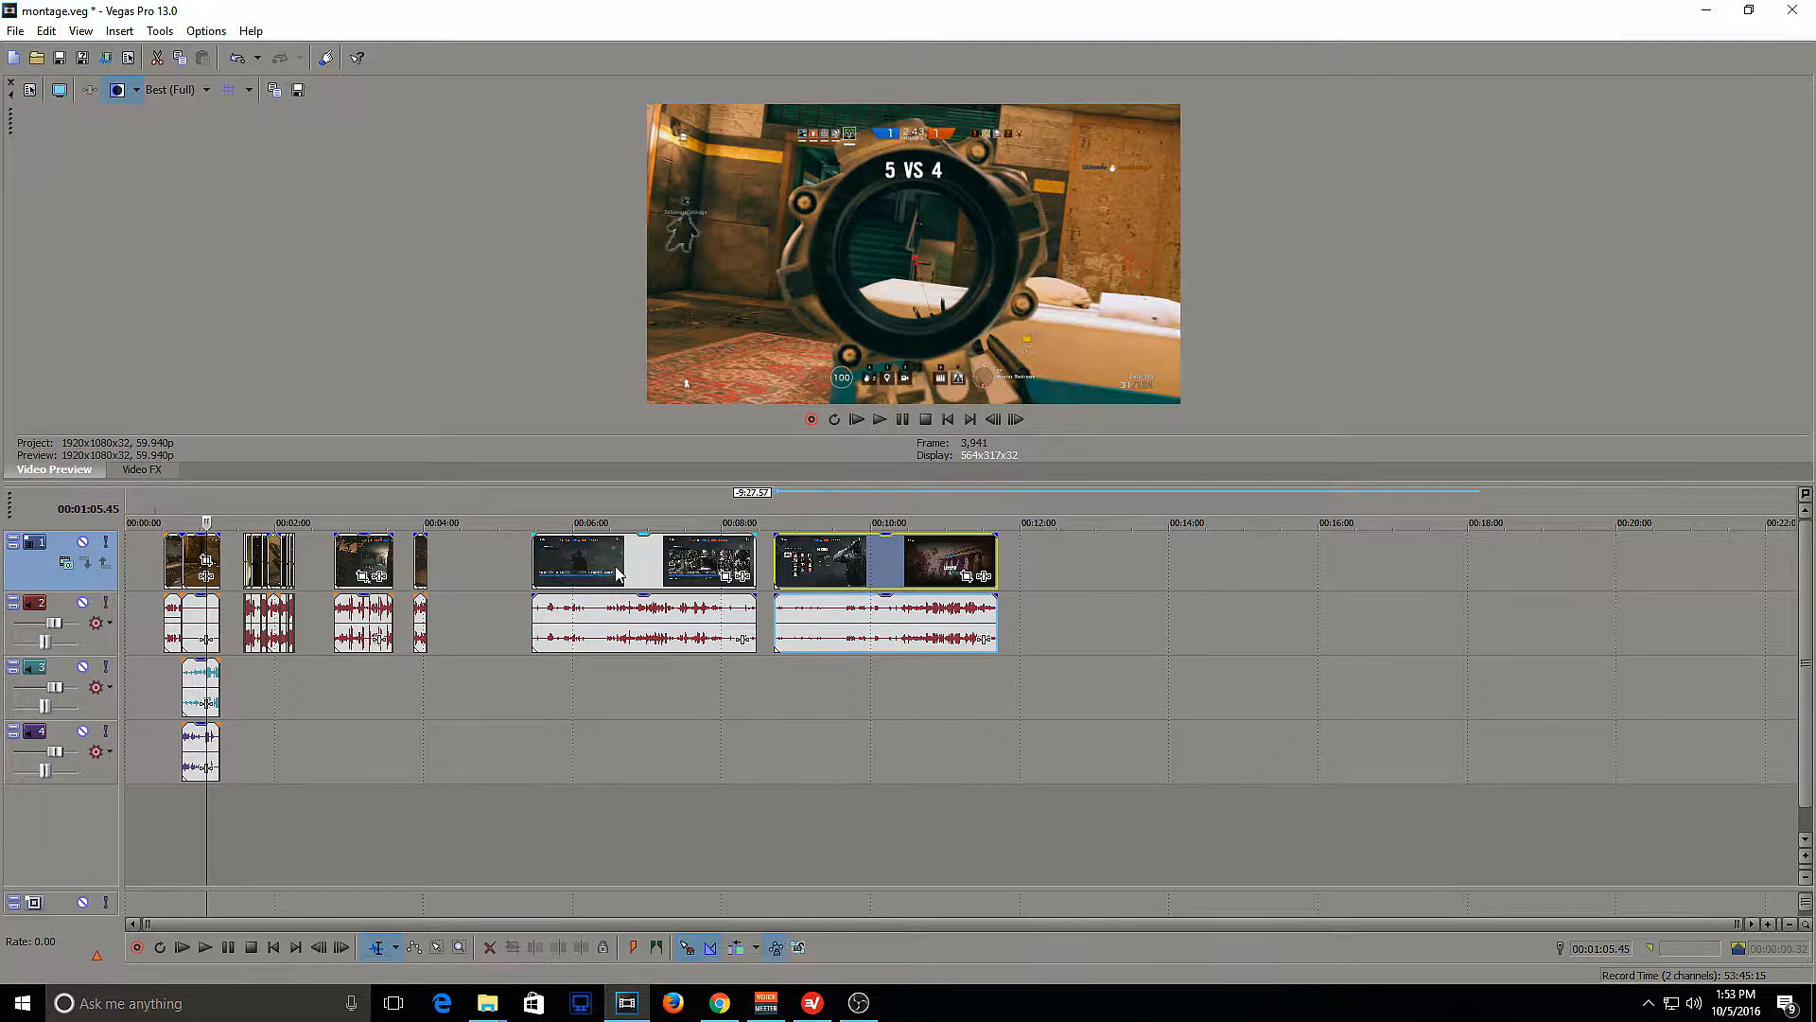
# Skim the long clip starting at about 5:28 and play part of it
pyautogui.click(555, 560)
pyautogui.click(596, 563)
pyautogui.click(650, 559)
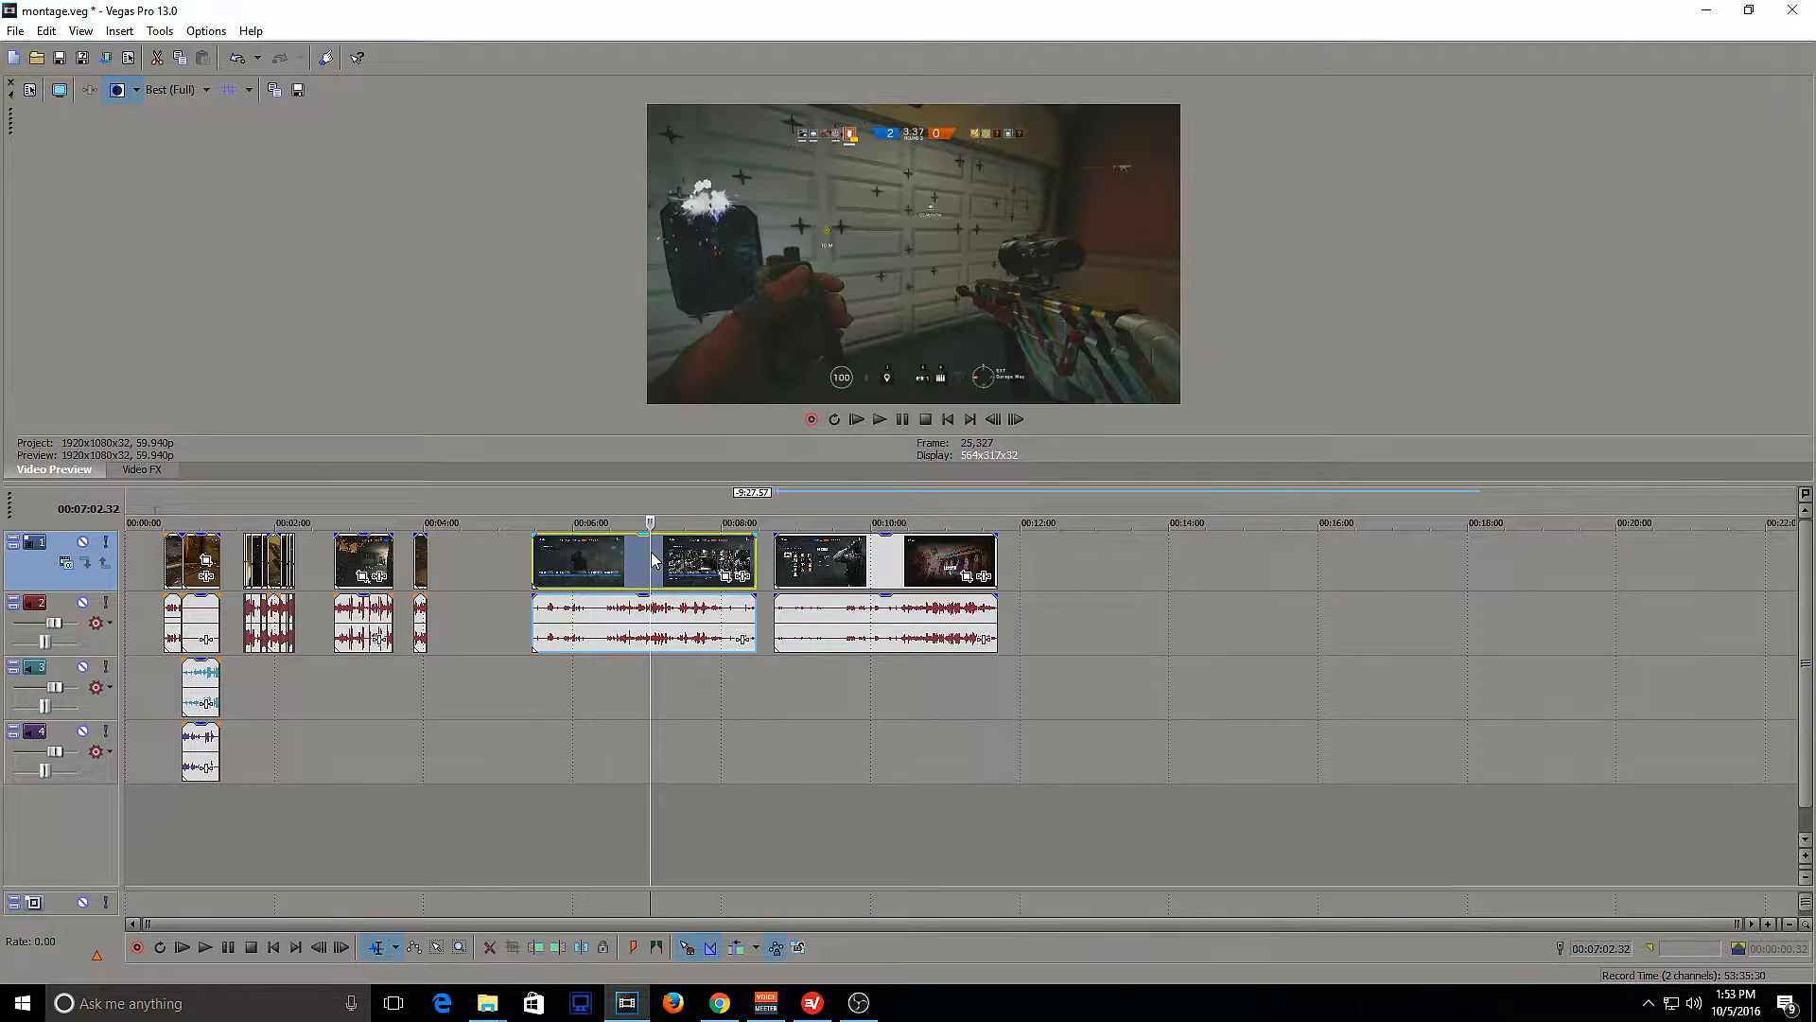
pyautogui.click(677, 566)
pyautogui.click(691, 571)
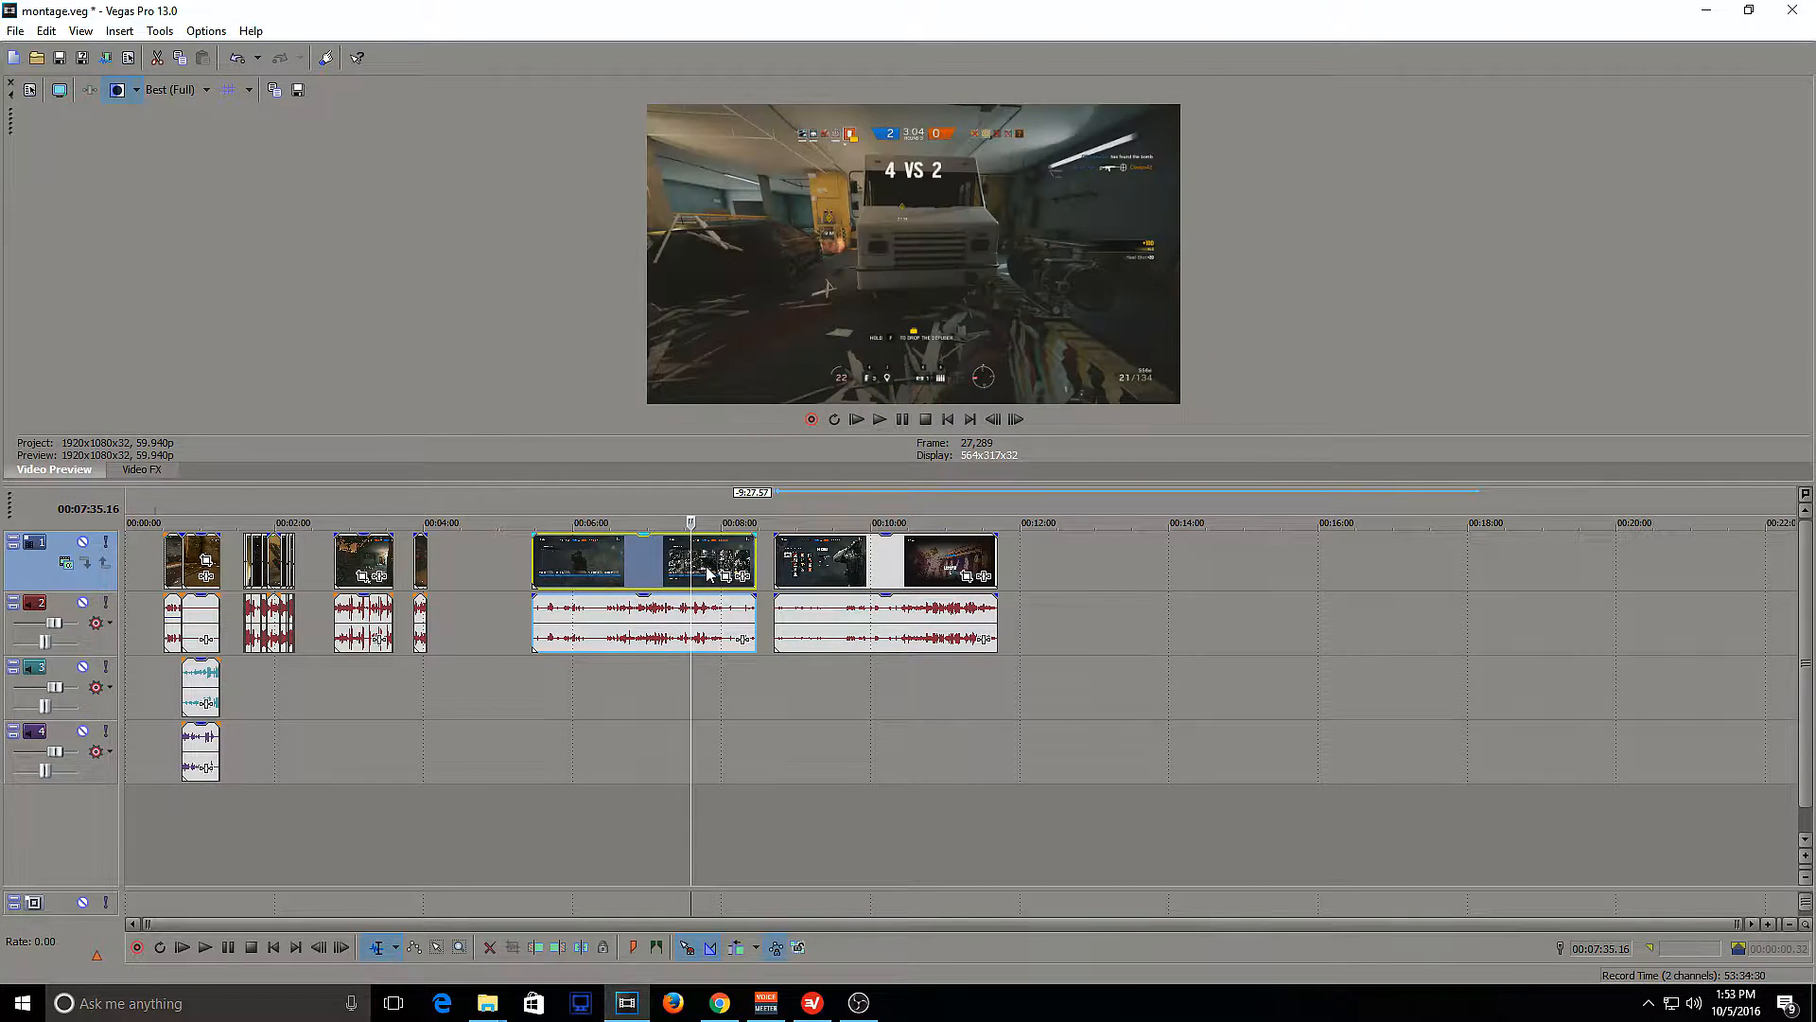
pyautogui.click(721, 571)
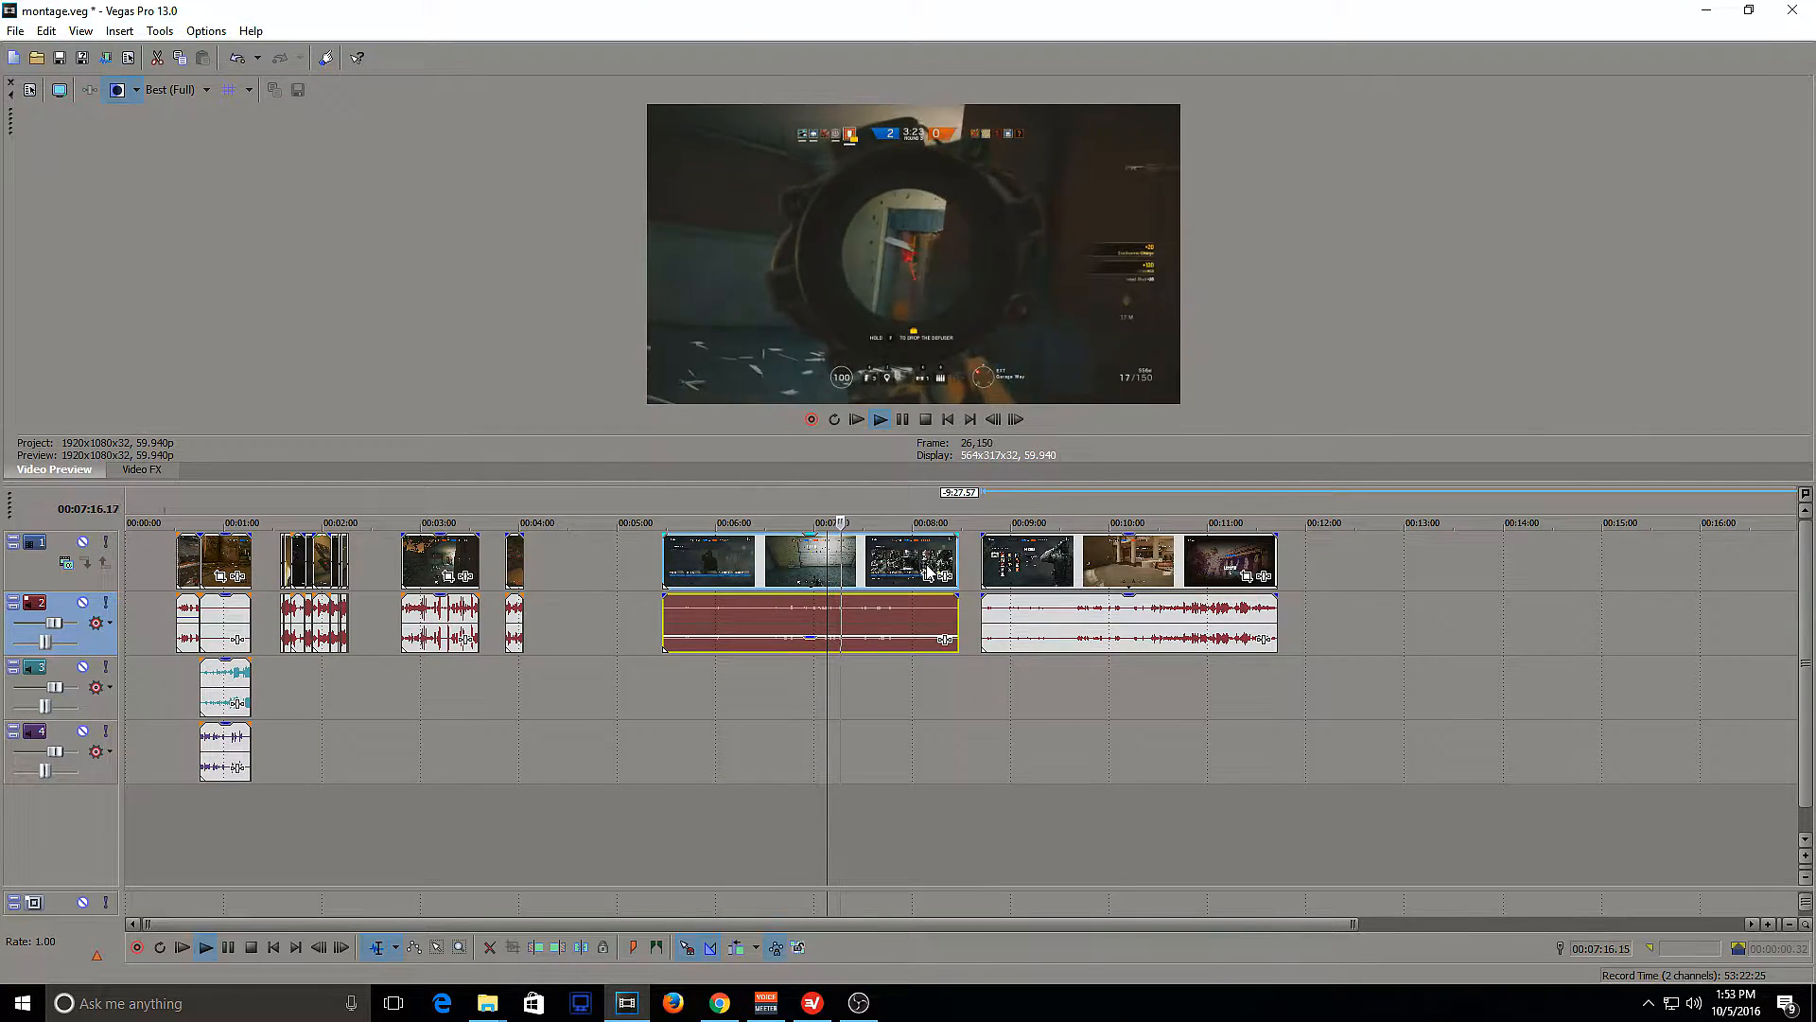
pyautogui.click(799, 567)
pyautogui.press('space')
# Skim the last clip on the timeline to find where its kill sequence begins
pyautogui.click(1018, 565)
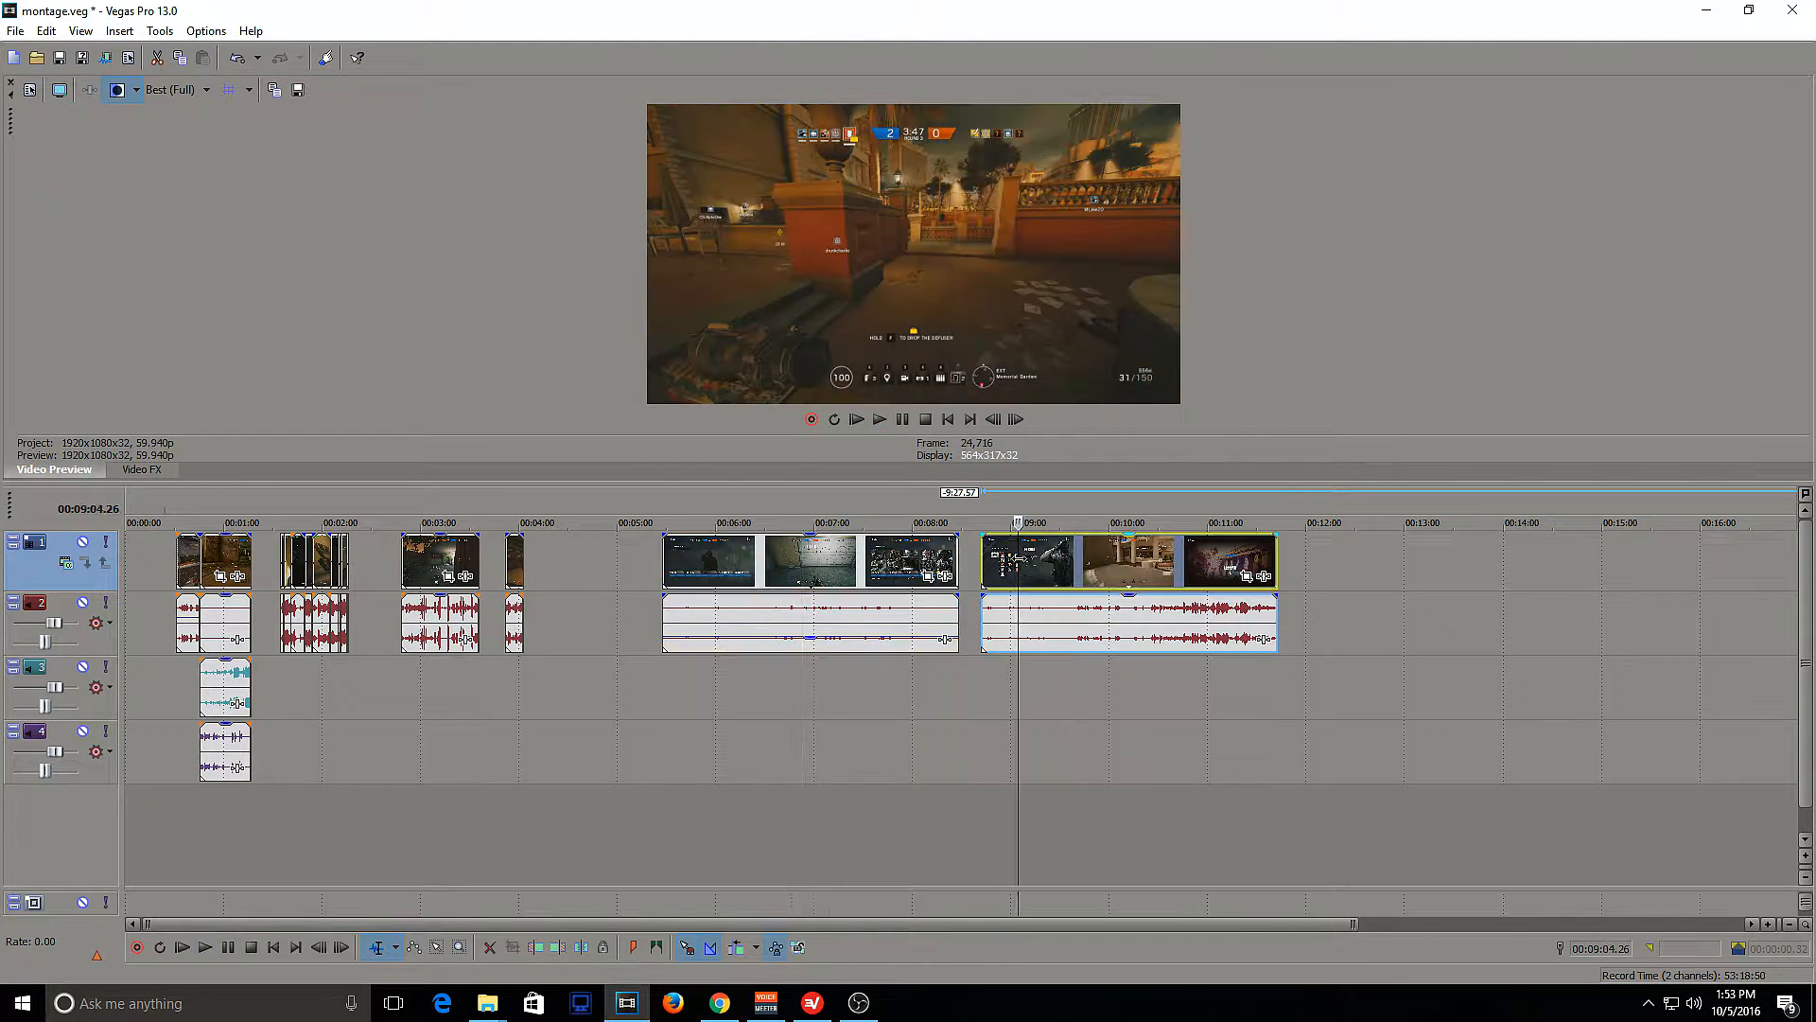
pyautogui.click(1099, 563)
pyautogui.click(1135, 563)
pyautogui.click(1174, 563)
pyautogui.click(1209, 563)
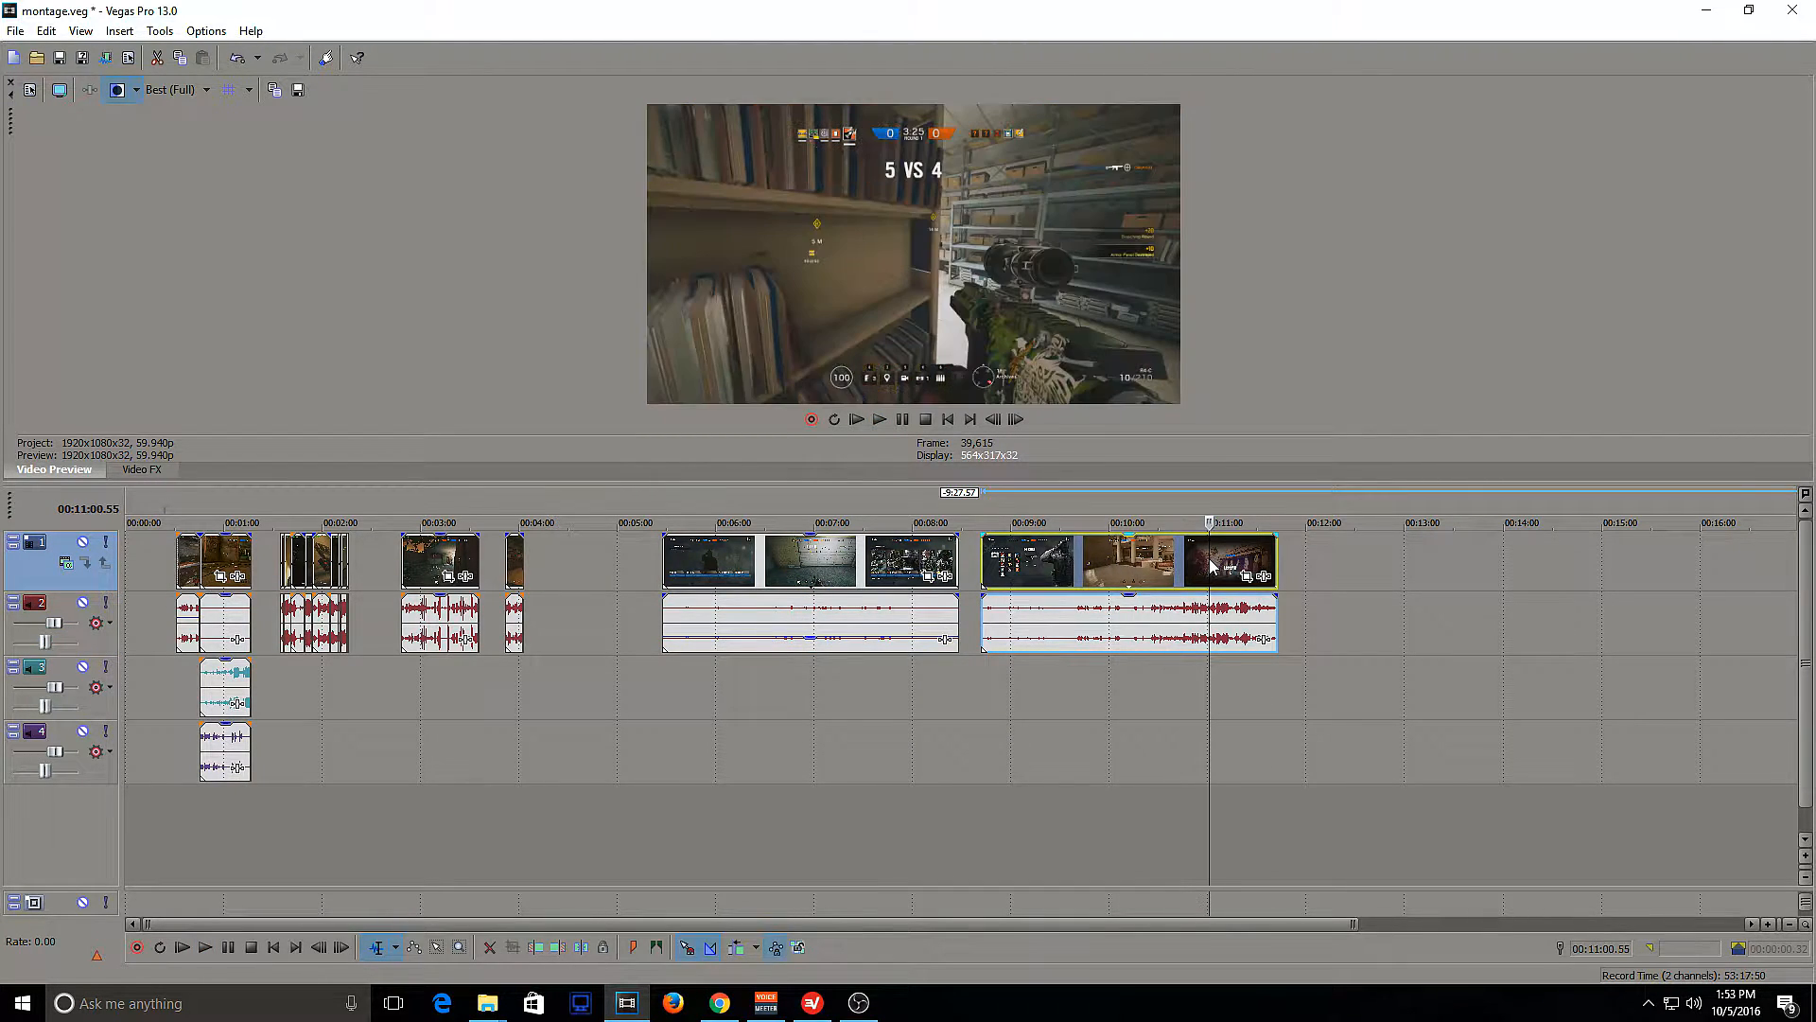
pyautogui.click(1224, 565)
pyautogui.click(1177, 563)
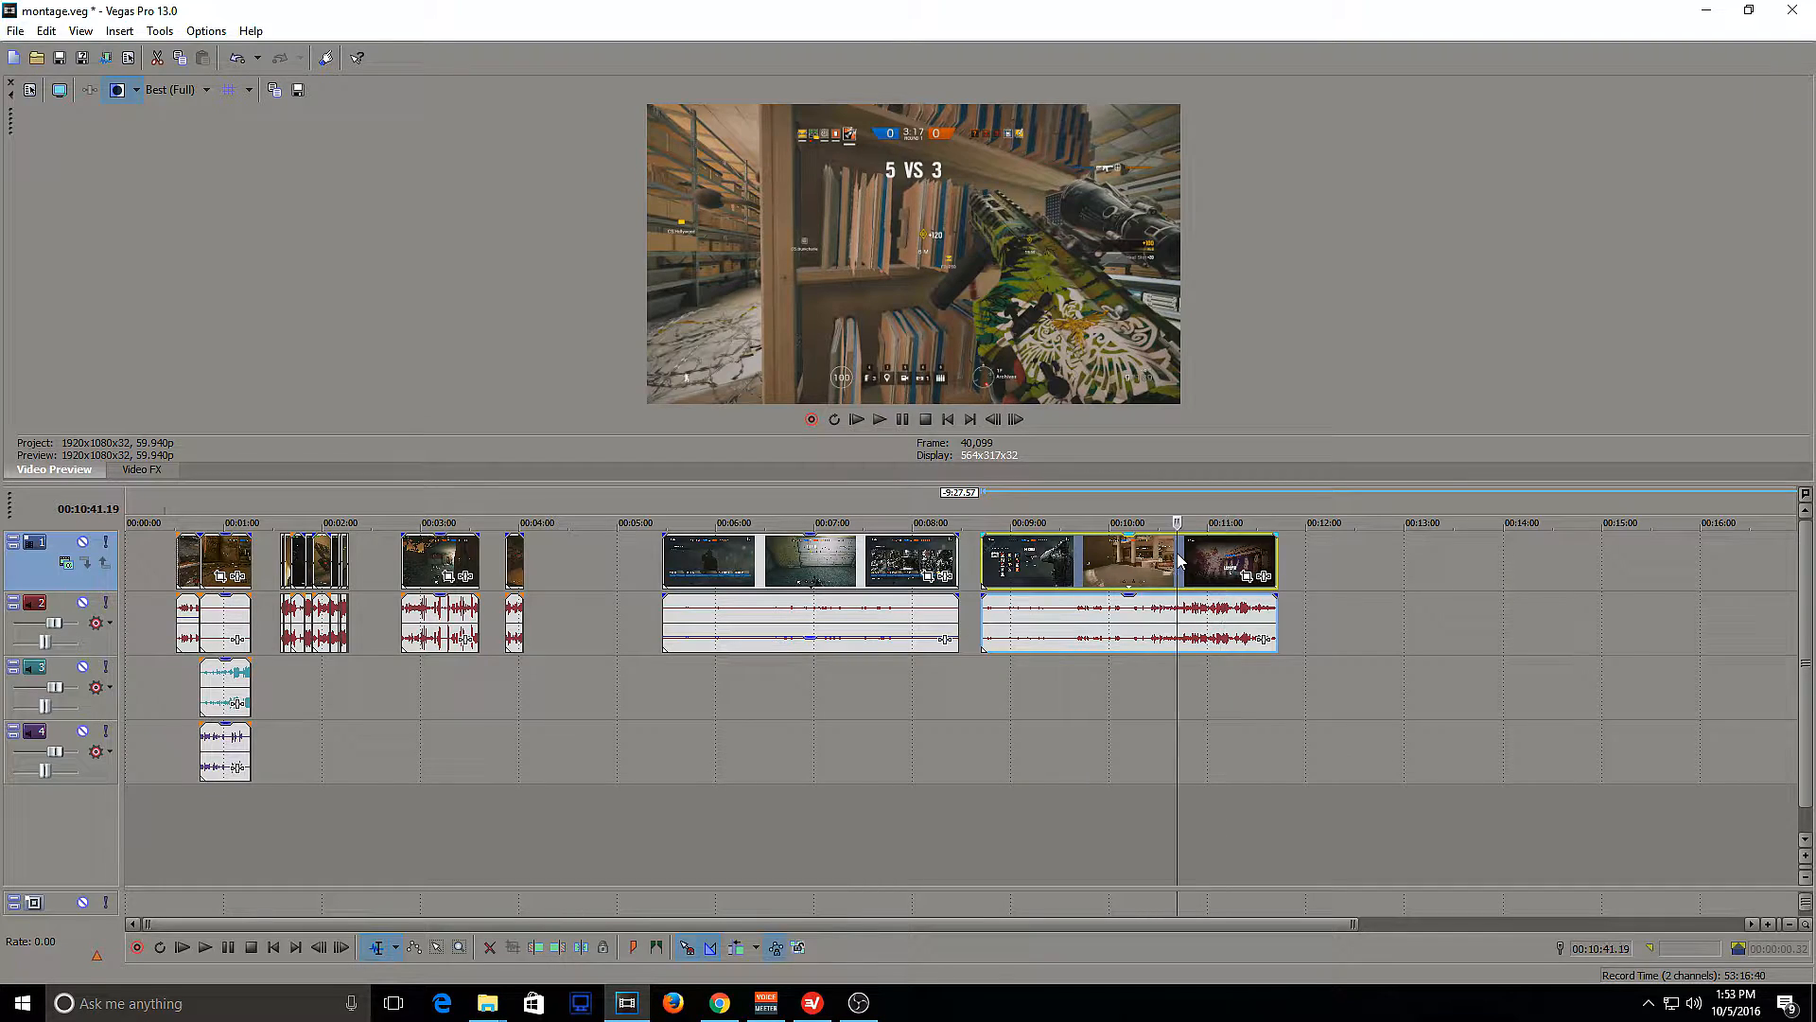
pyautogui.click(1184, 563)
pyautogui.click(1205, 563)
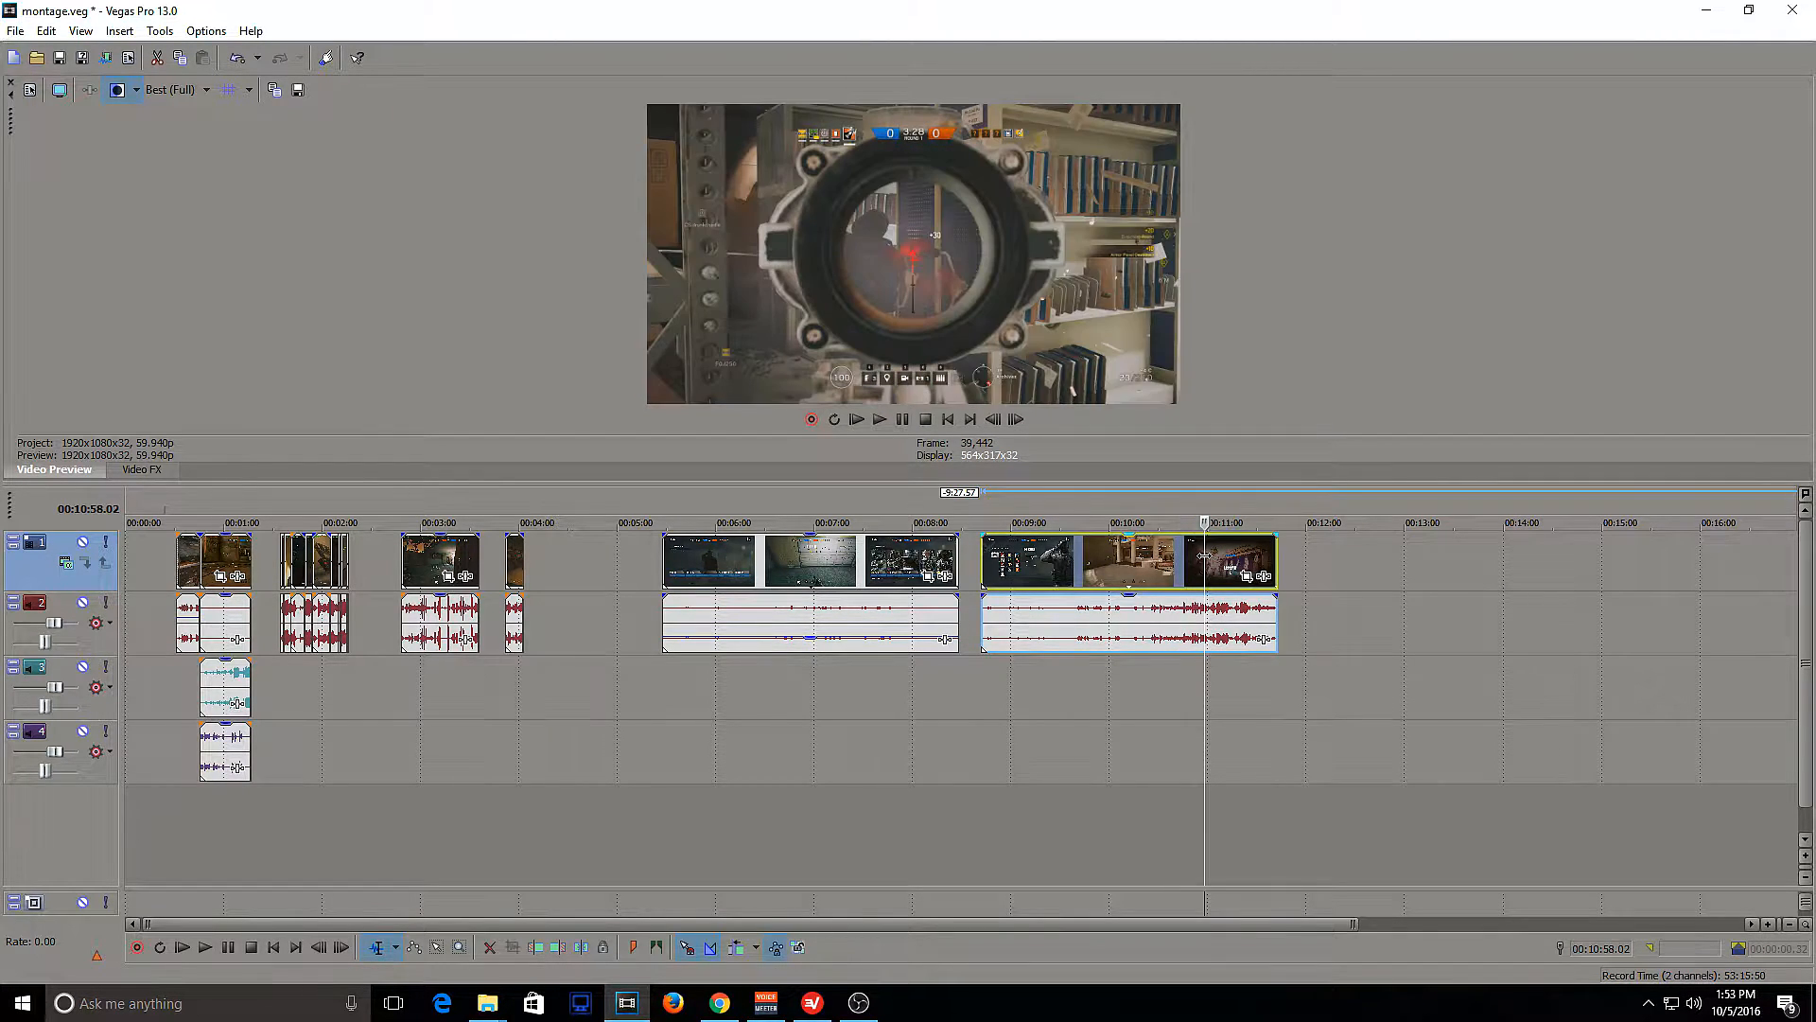
# Split the last clip at 00:10:51.41 and delete the portion before the split
pyautogui.click(1195, 565)
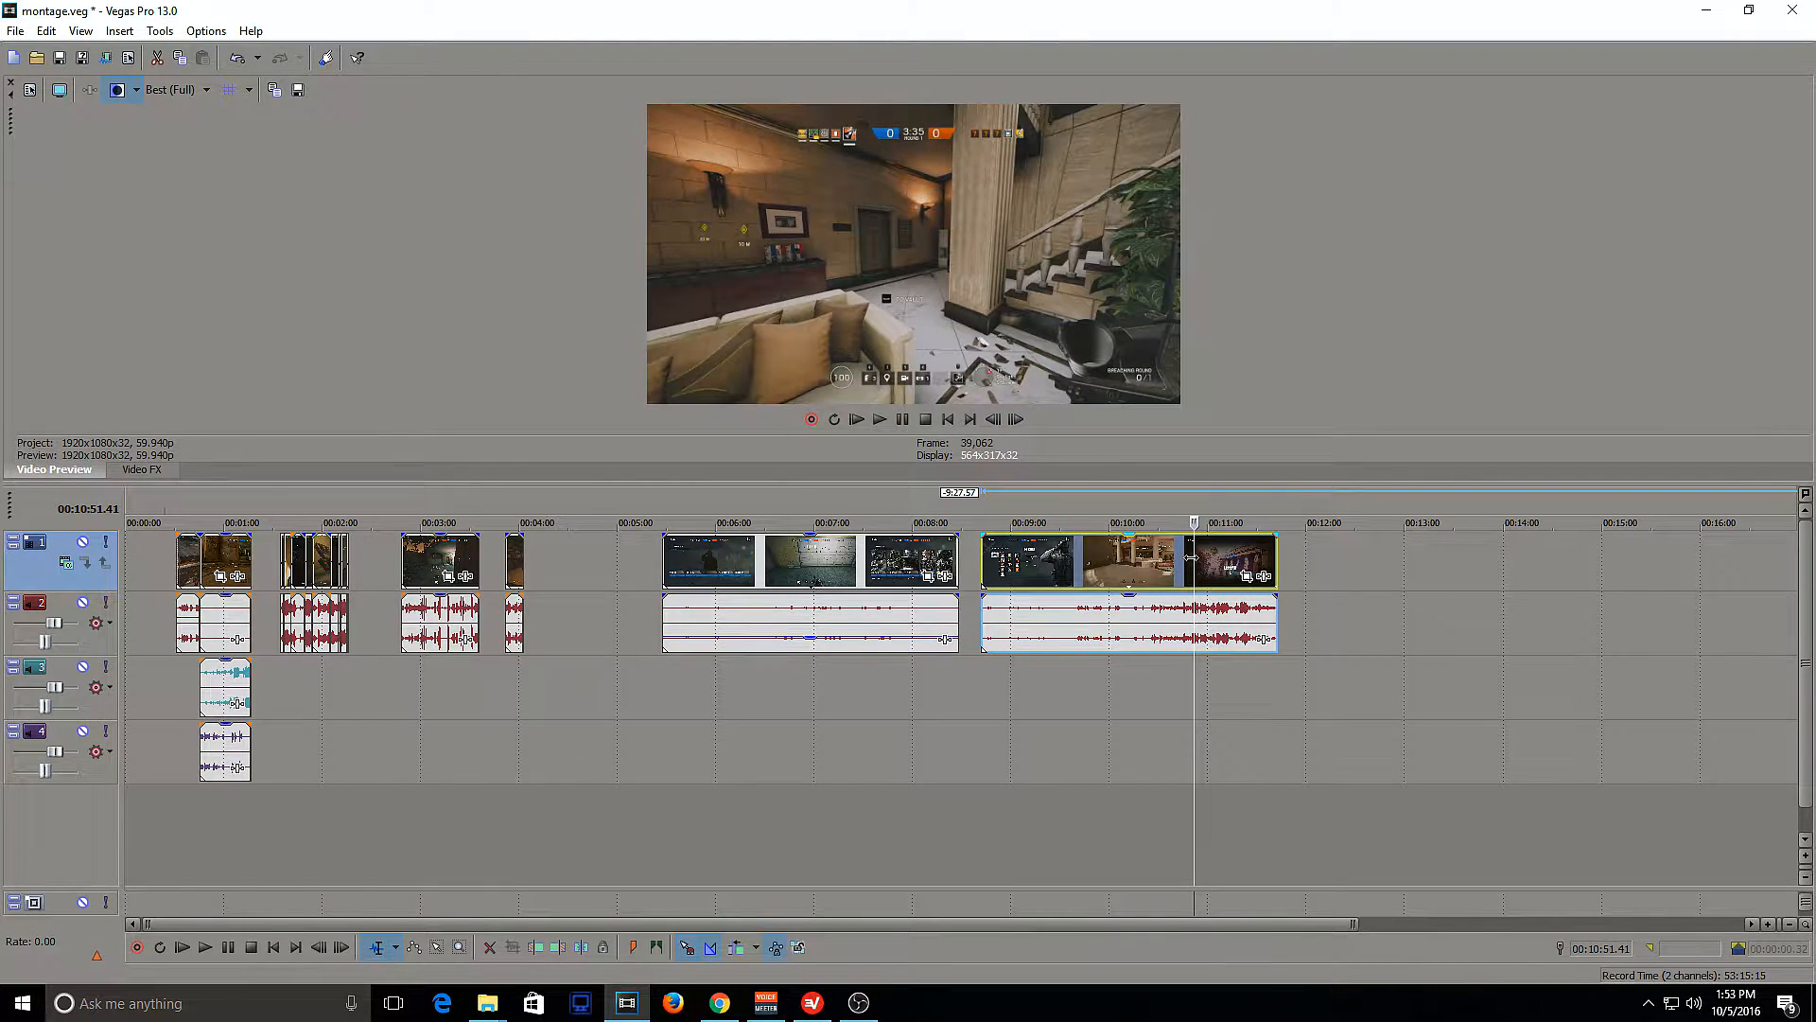
pyautogui.press('s')
pyautogui.rightClick(1196, 565)
pyautogui.click(1166, 565)
pyautogui.rightClick(1165, 566)
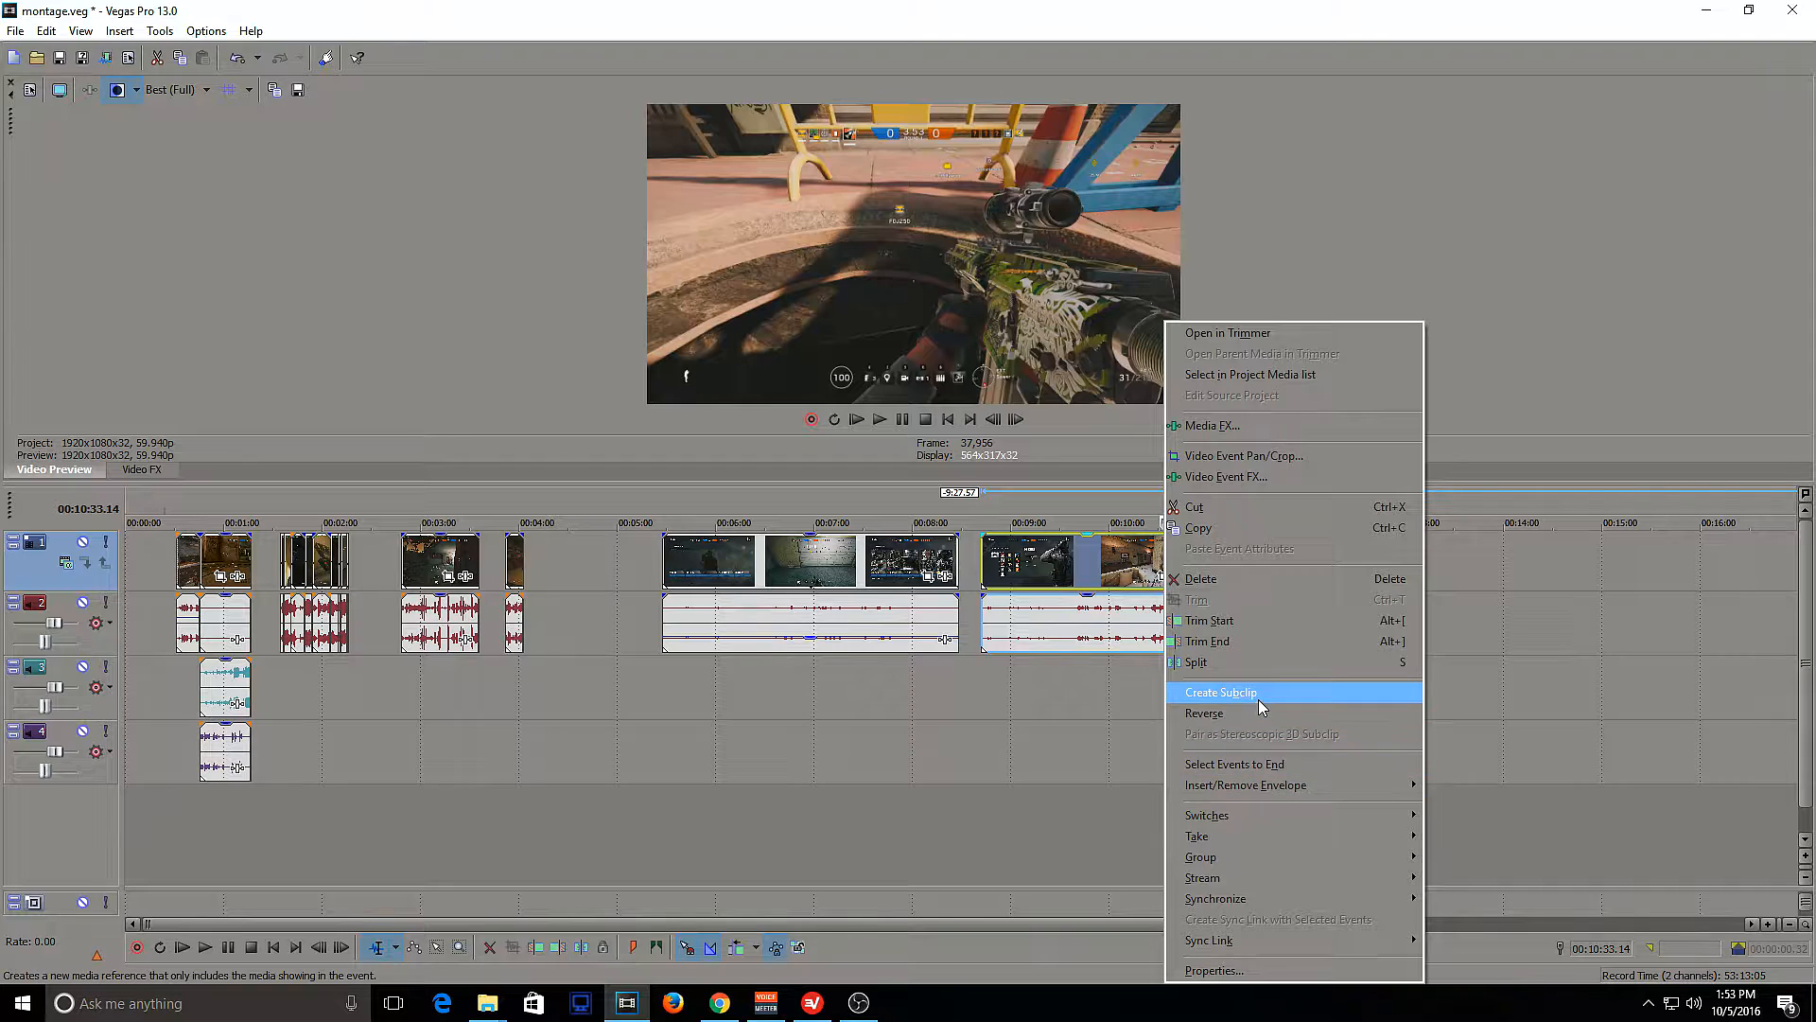
pyautogui.click(1254, 641)
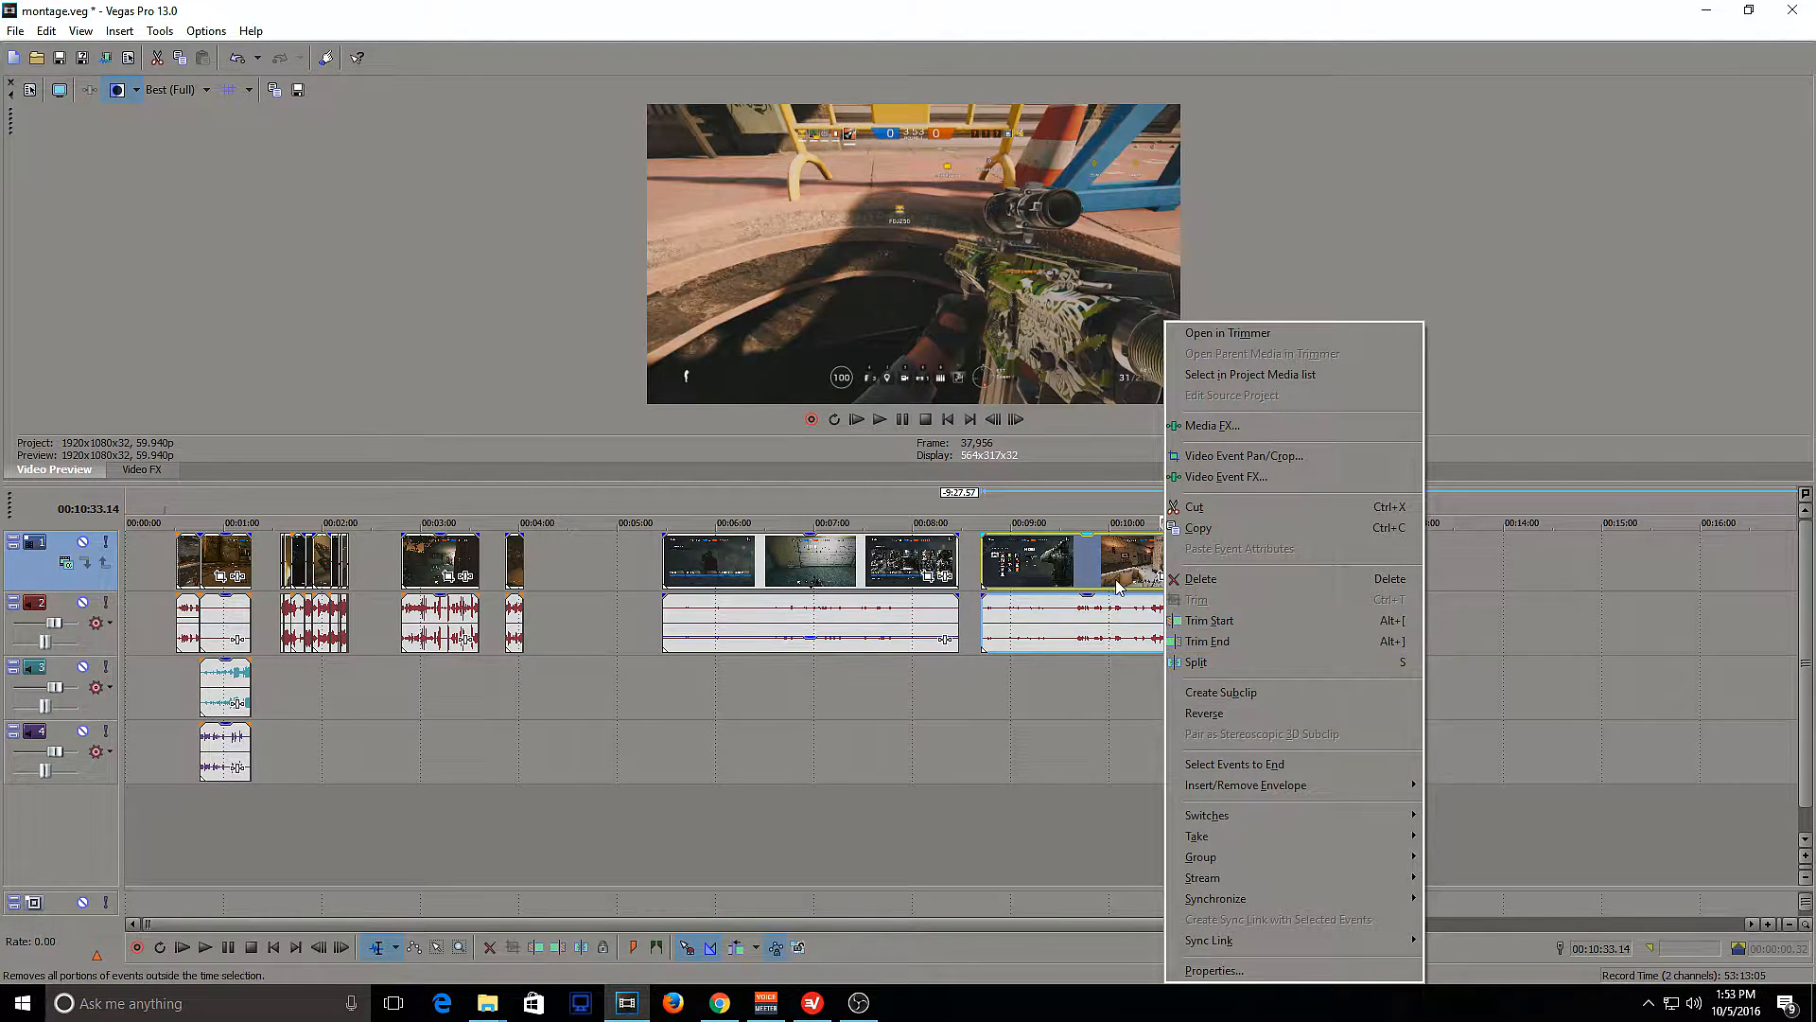
pyautogui.click(1129, 568)
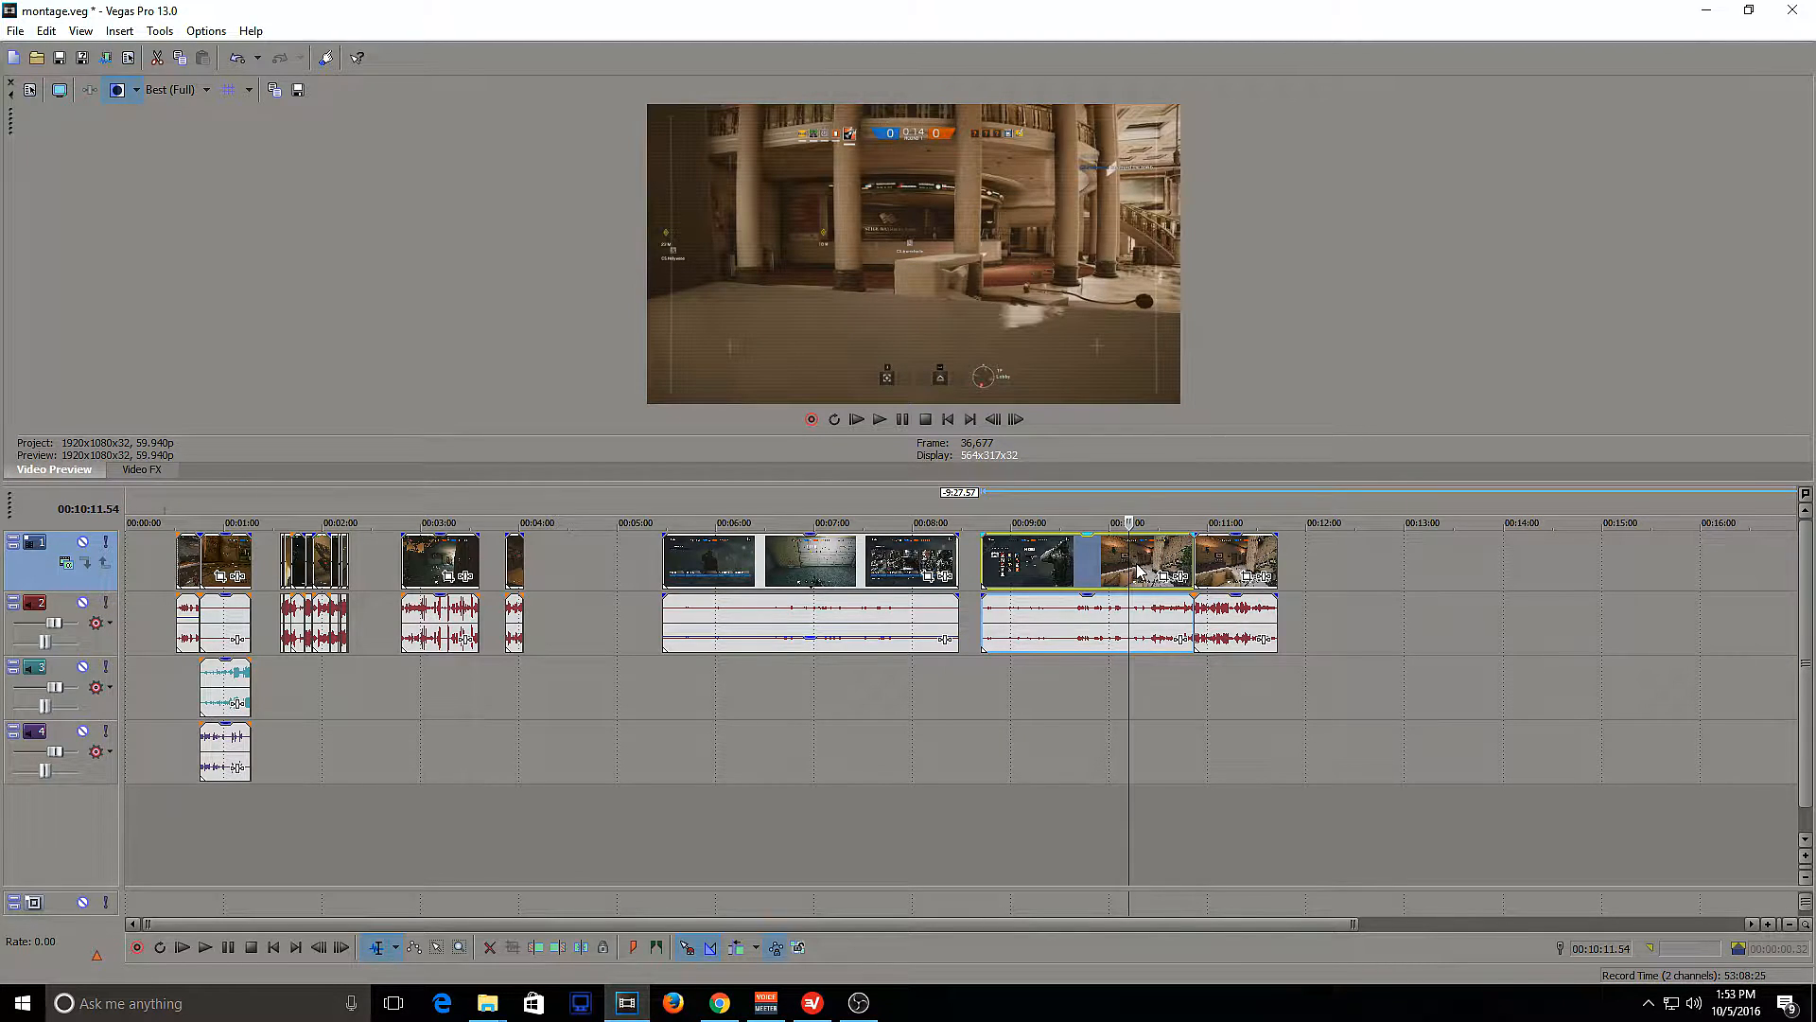
pyautogui.press('Delete')
# Move the remaining piece to start at about 8:58 and play it through to its cut point at 00:09:34.12
pyautogui.moveTo(1215, 568); pyautogui.dragTo(1029, 567)
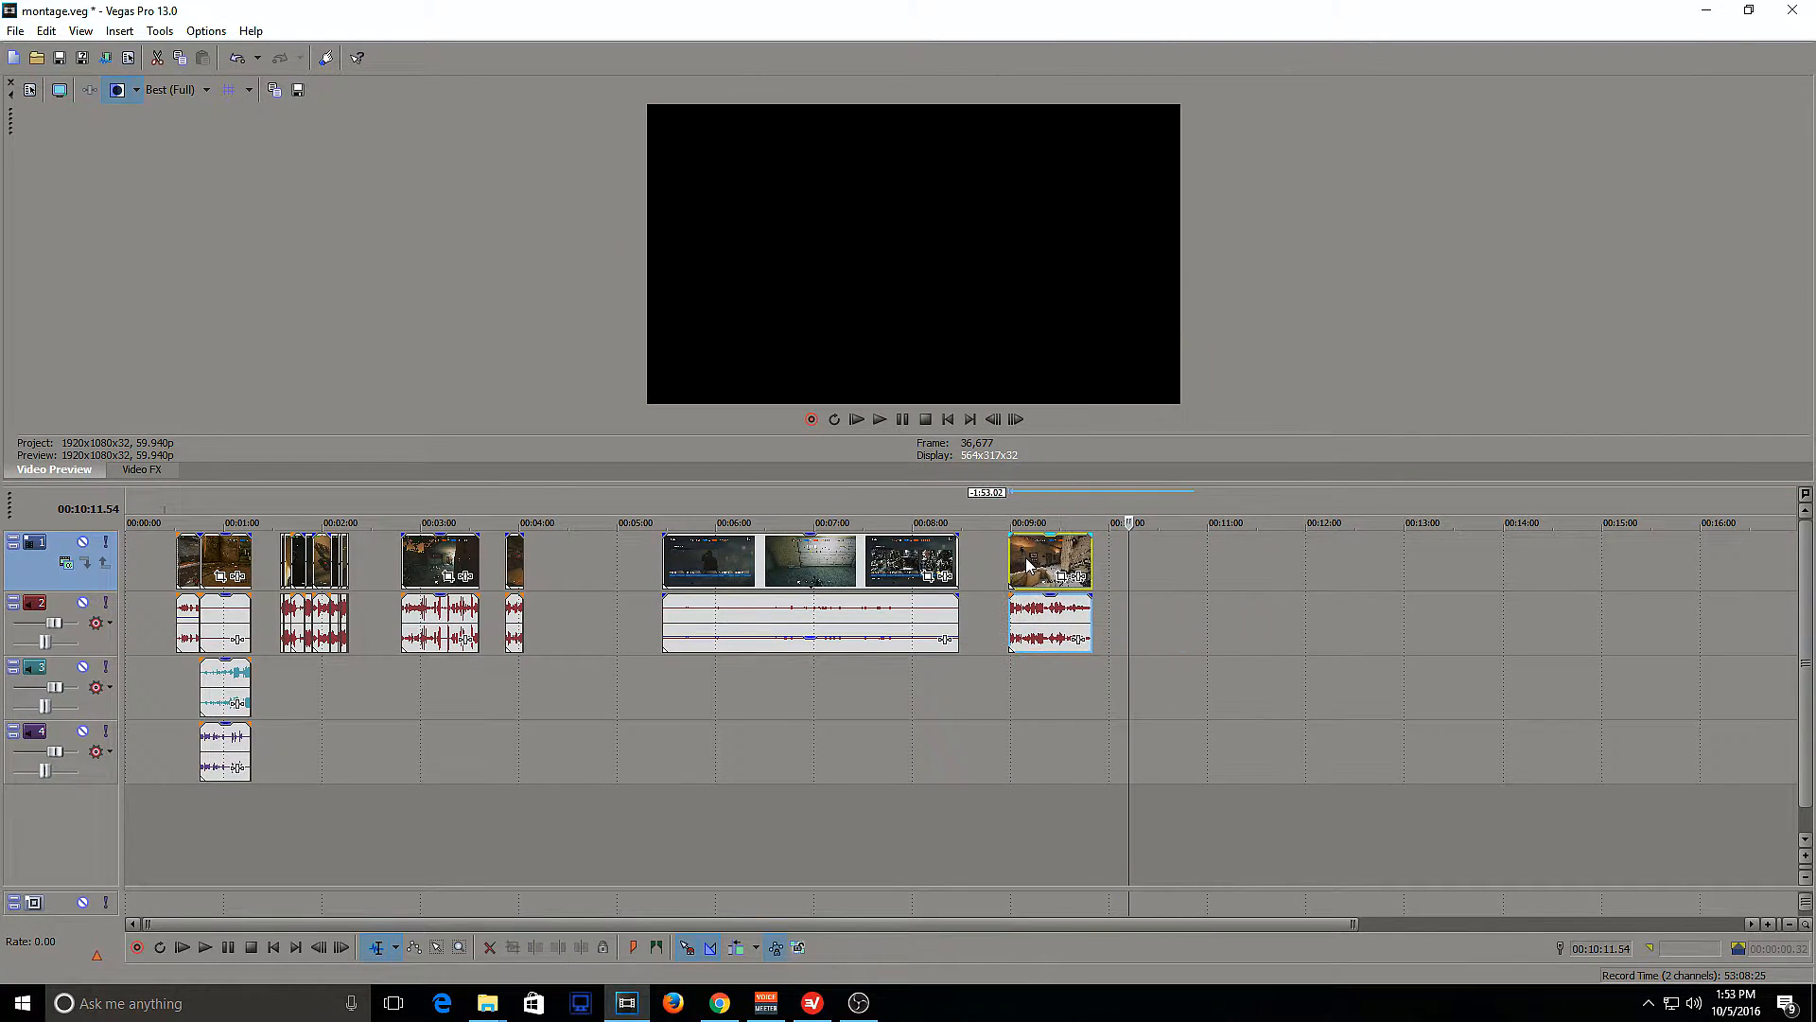
pyautogui.click(1044, 558)
pyautogui.click(1059, 556)
pyautogui.click(1067, 555)
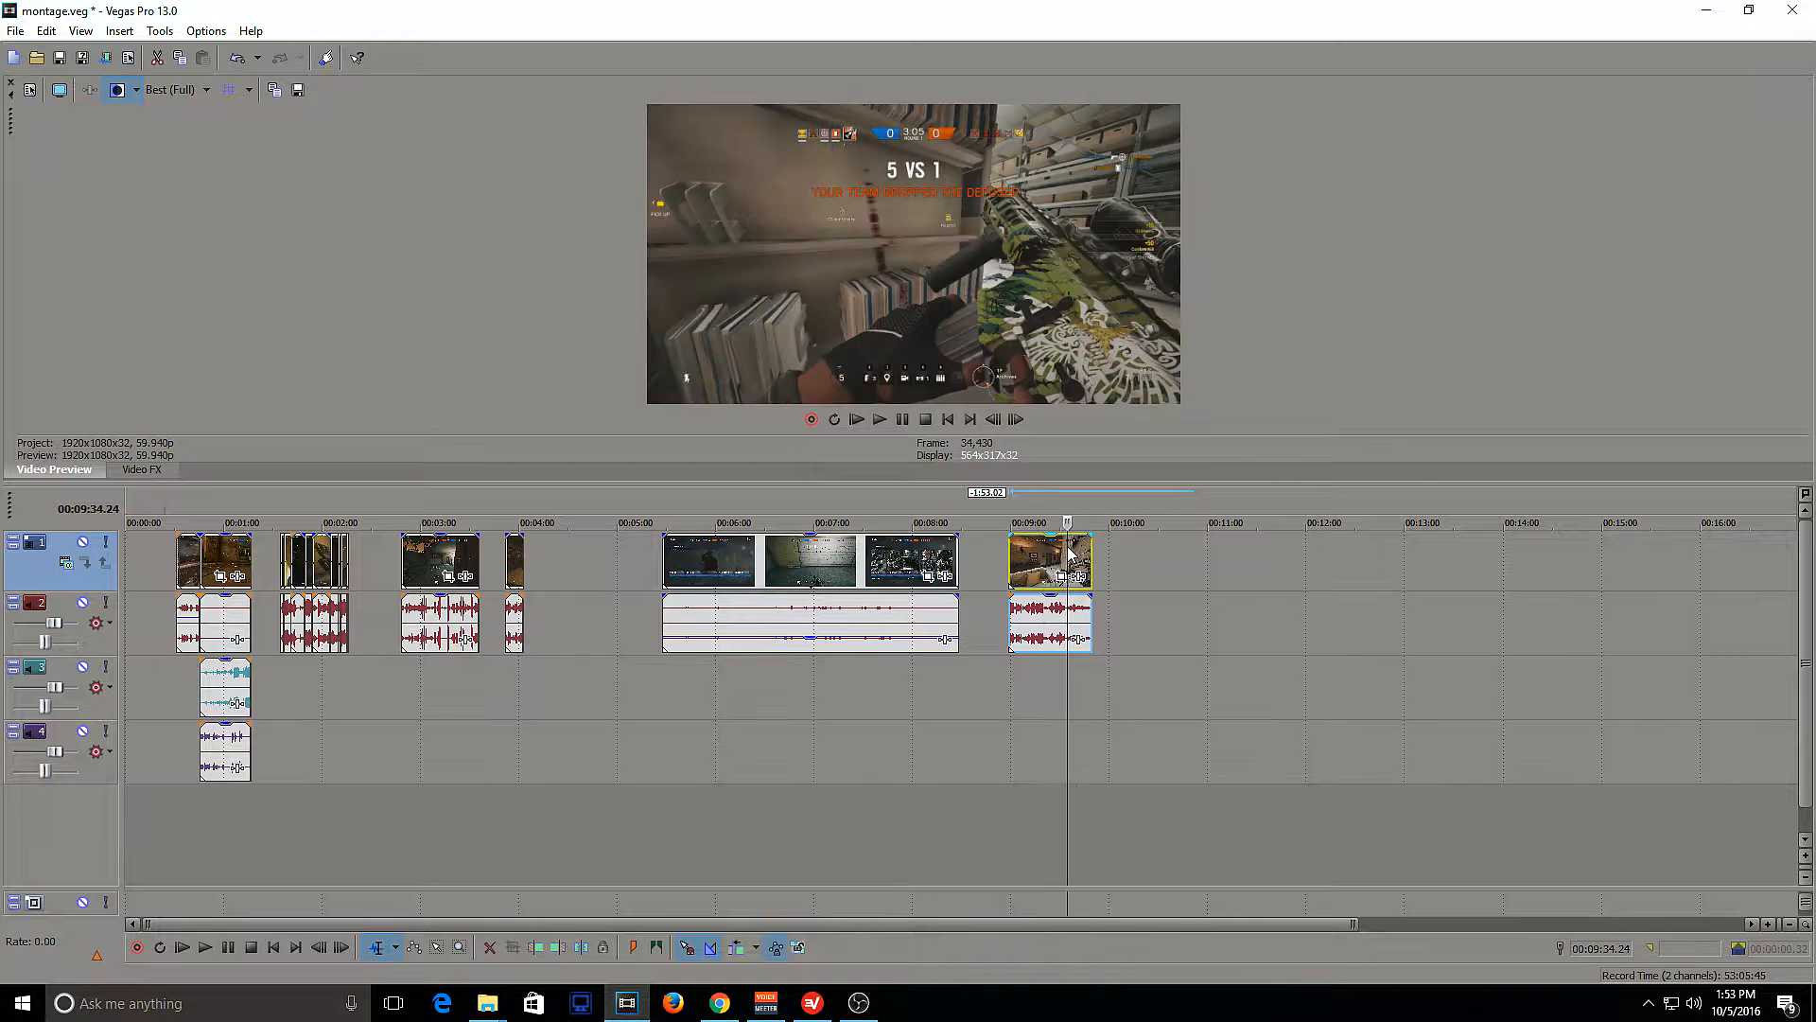
pyautogui.click(1059, 549)
pyautogui.press('space')
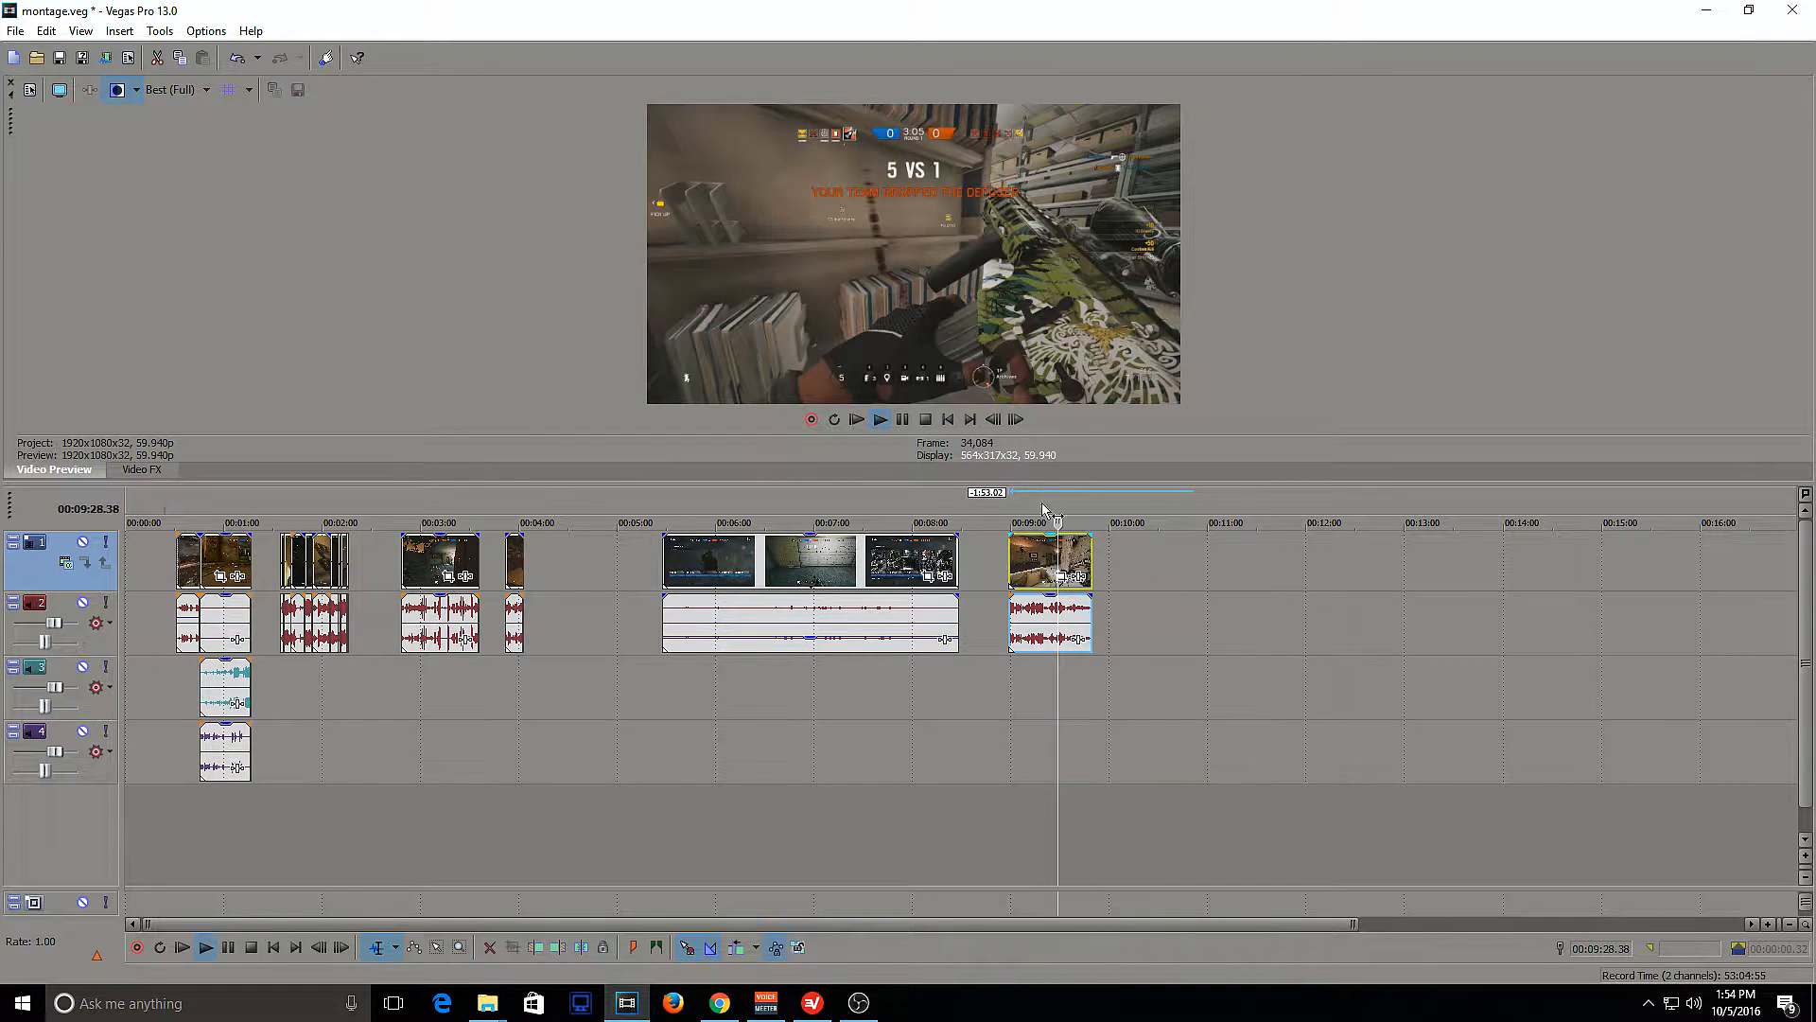
pyautogui.click(907, 421)
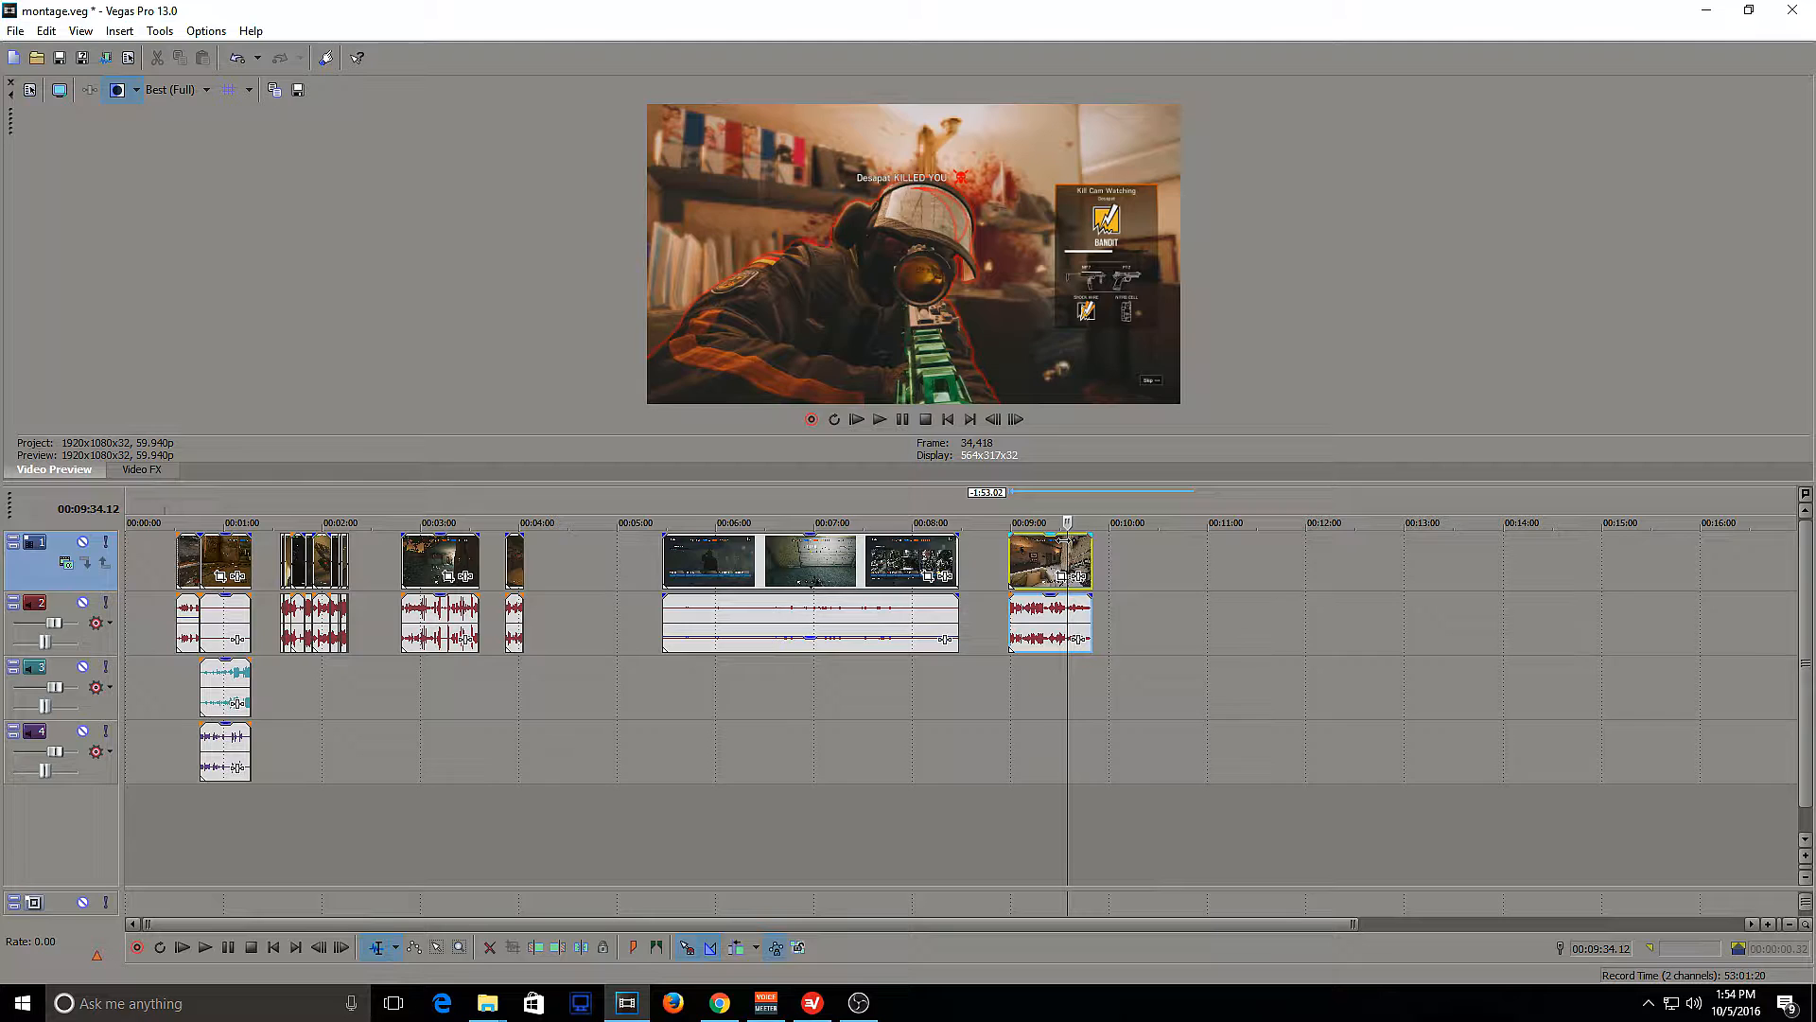
# Trim the last clip's end to 00:09:34.12 and move the clip earlier, to start at about 4:21
pyautogui.moveTo(1088, 552)
pyautogui.mouseDown()
pyautogui.moveTo(1067, 568)
pyautogui.moveTo(1086, 587)
pyautogui.mouseUp()
pyautogui.click(1019, 556)
pyautogui.click(1009, 552)
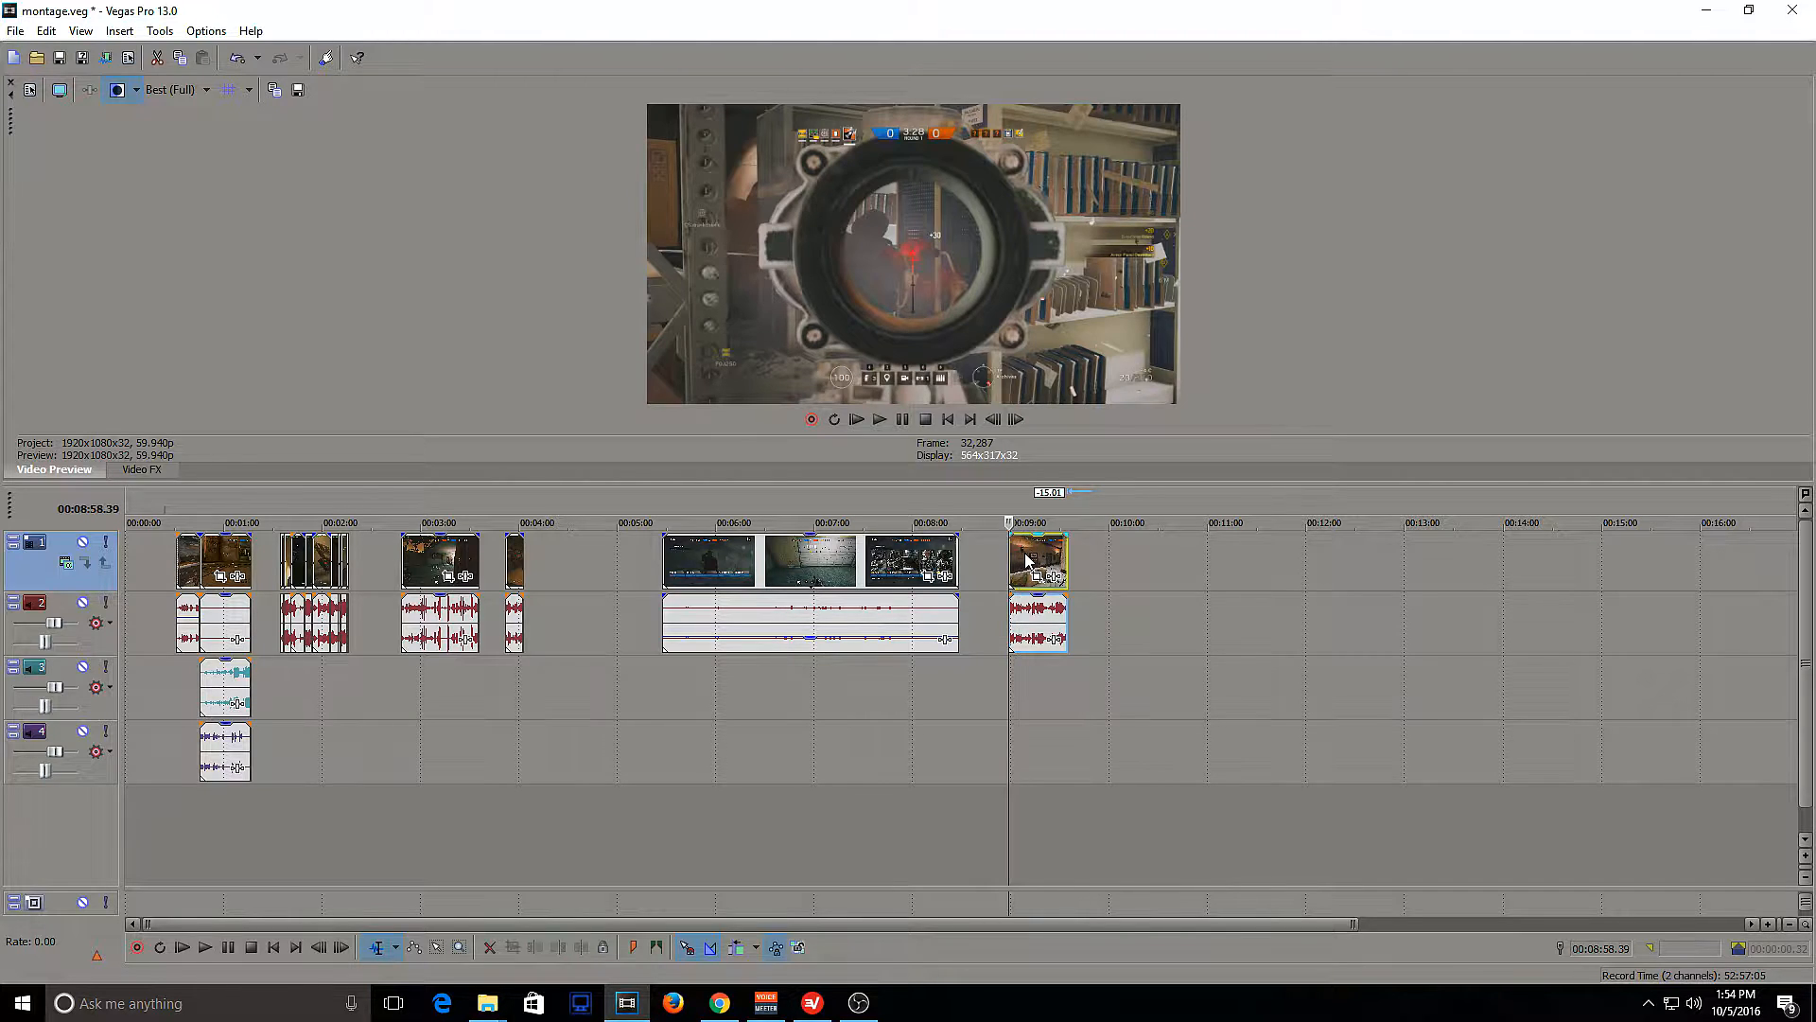
pyautogui.click(1027, 559)
pyautogui.moveTo(1027, 558); pyautogui.dragTo(571, 555)
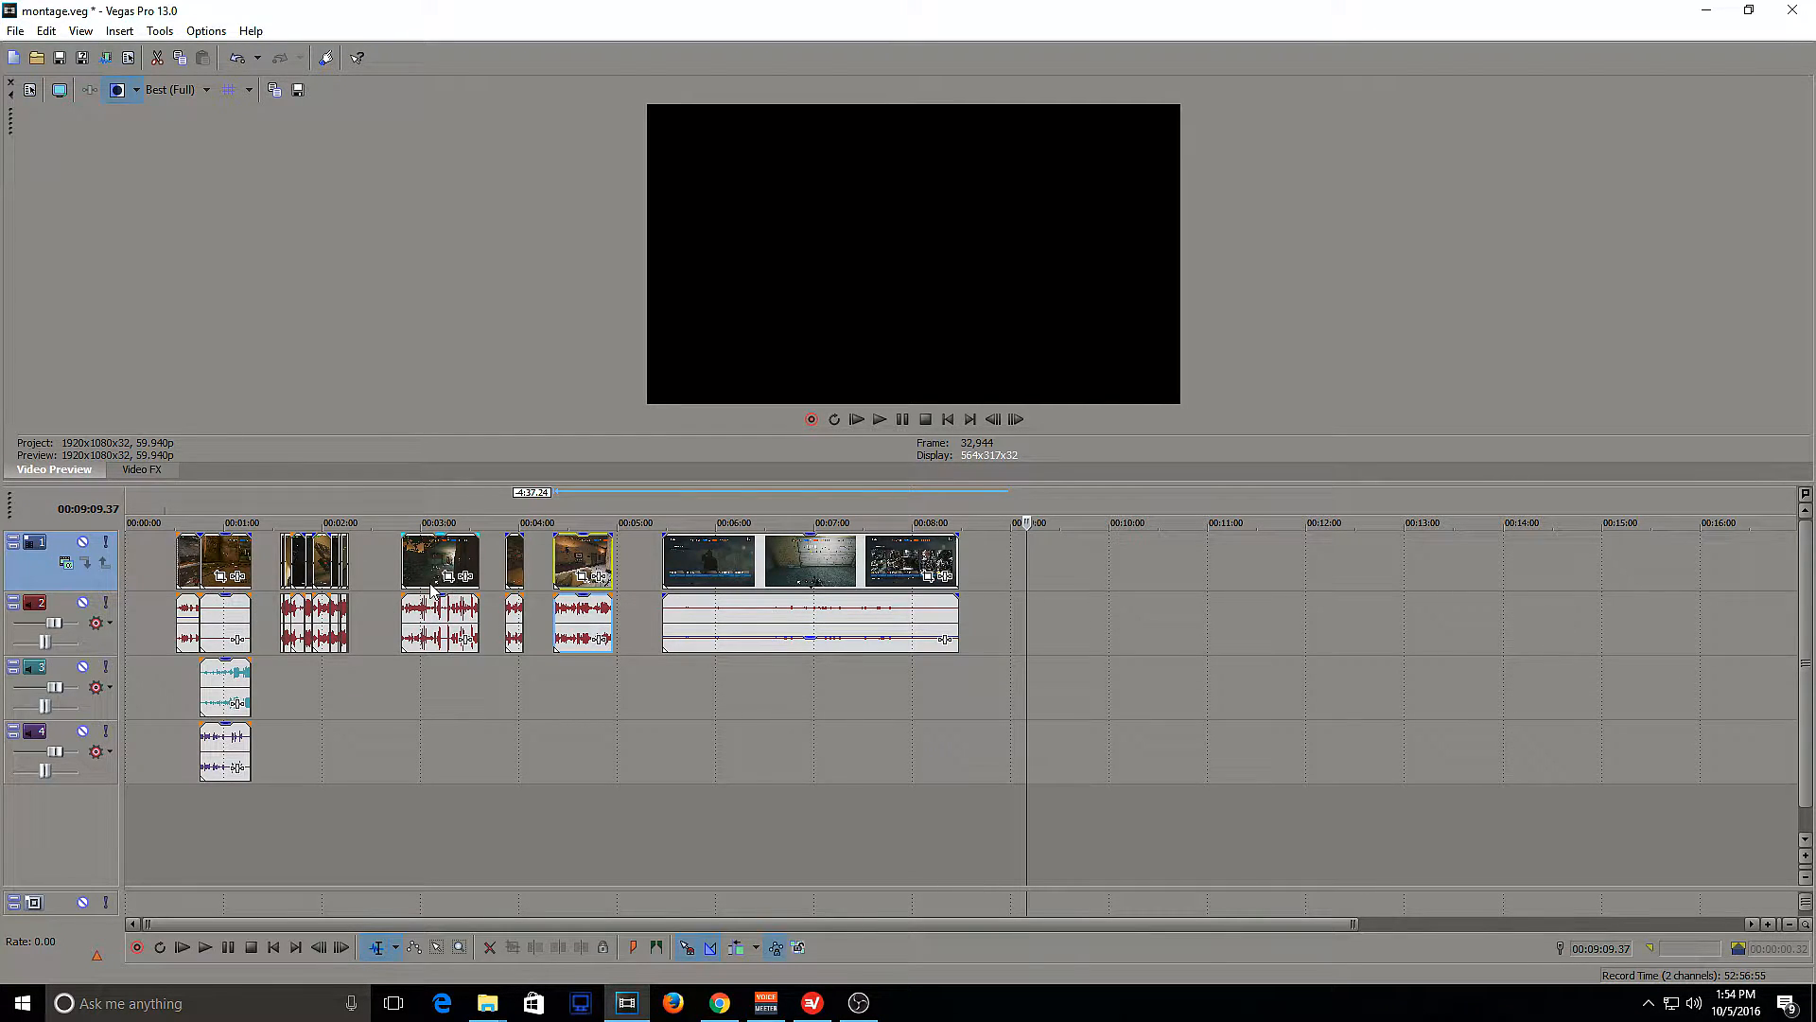
# Close the gaps around the short clip at about 3:52 by butting the preceding clip and the trimmed clip against it
pyautogui.scroll(1, 417, 569)
pyautogui.scroll(-1, 422, 570)
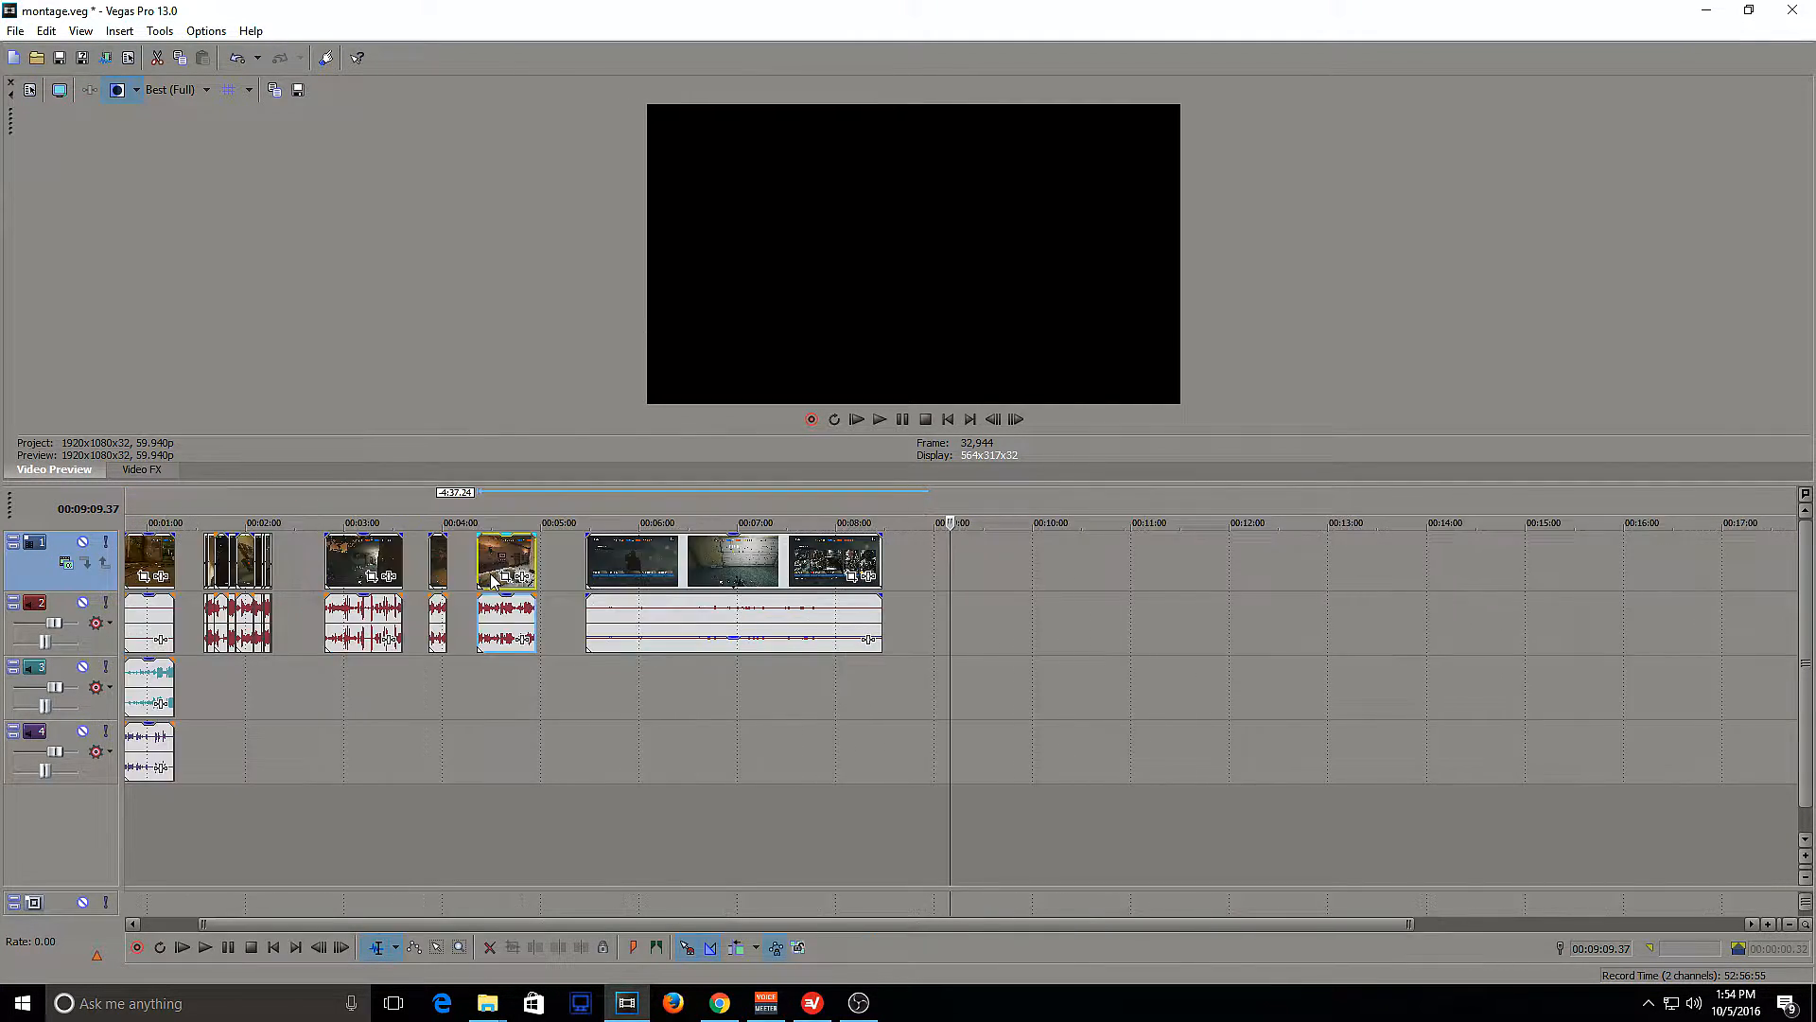
pyautogui.click(383, 668)
pyautogui.moveTo(505, 558); pyautogui.dragTo(378, 560)
pyautogui.scroll(1, 441, 672)
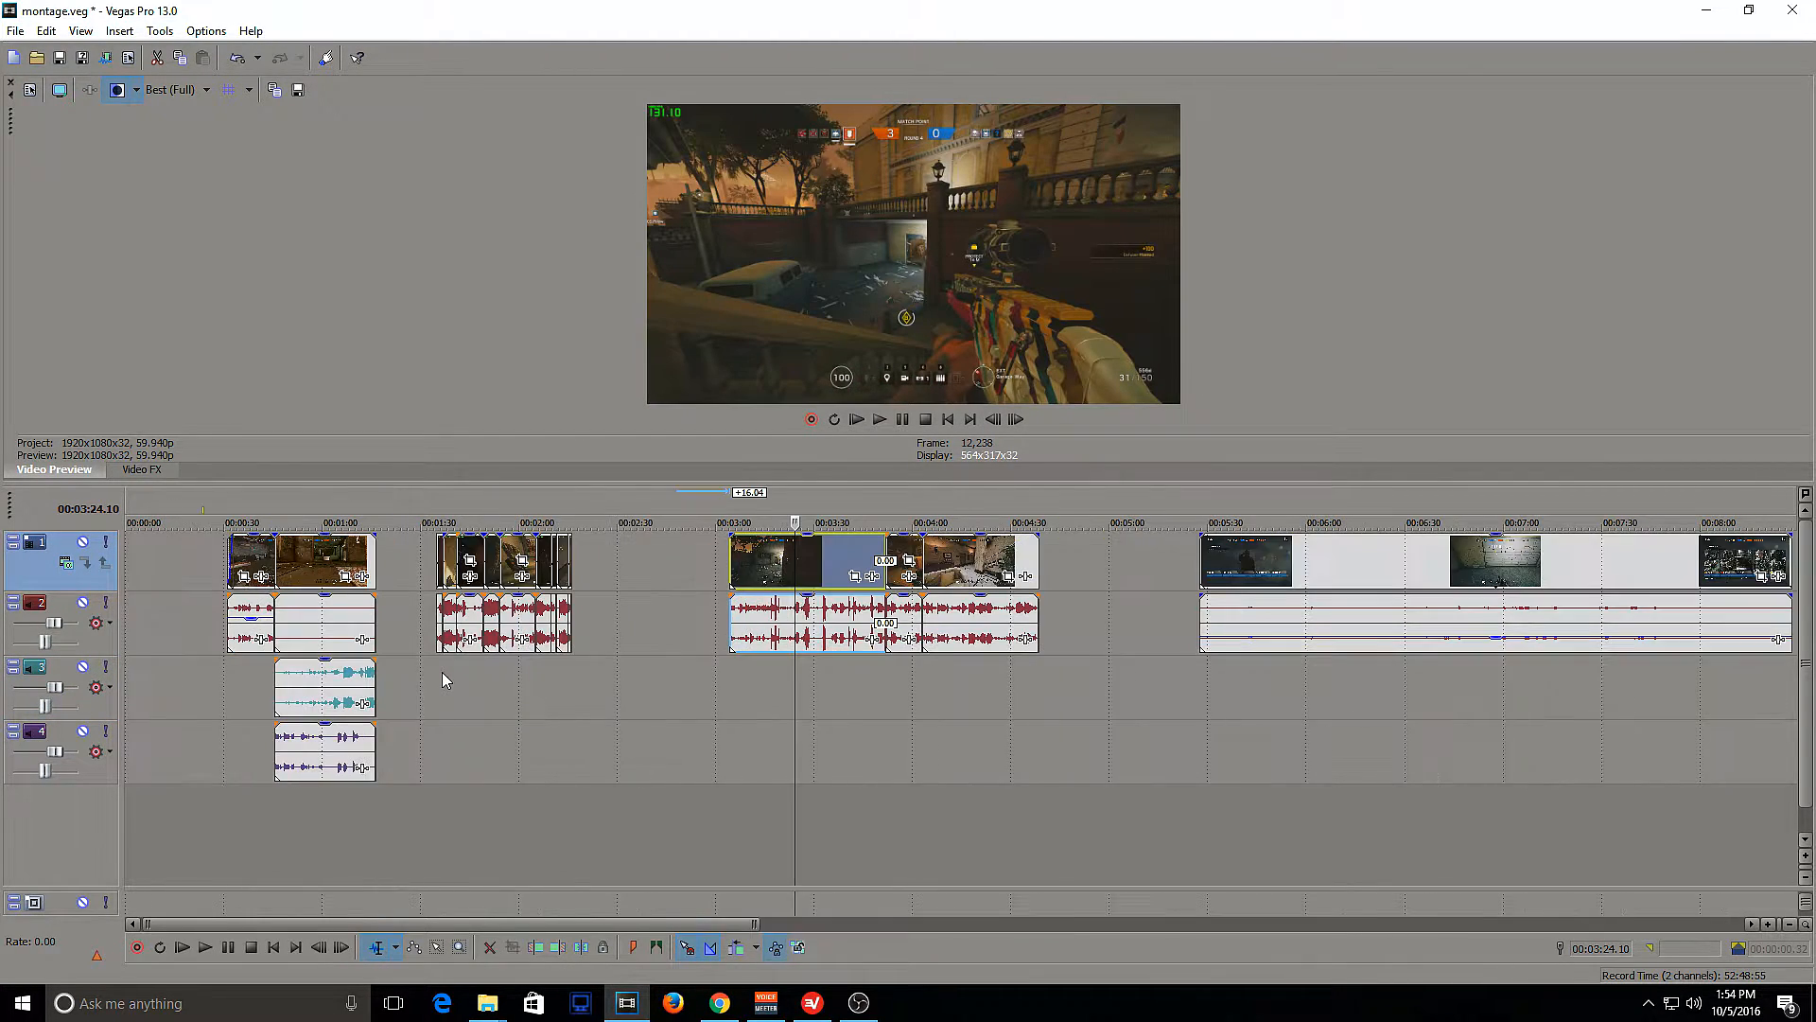
# Lower the volume of audio track 2 to about -18 dB
pyautogui.scroll(-1, 440, 672)
pyautogui.click(609, 659)
pyautogui.click(632, 662)
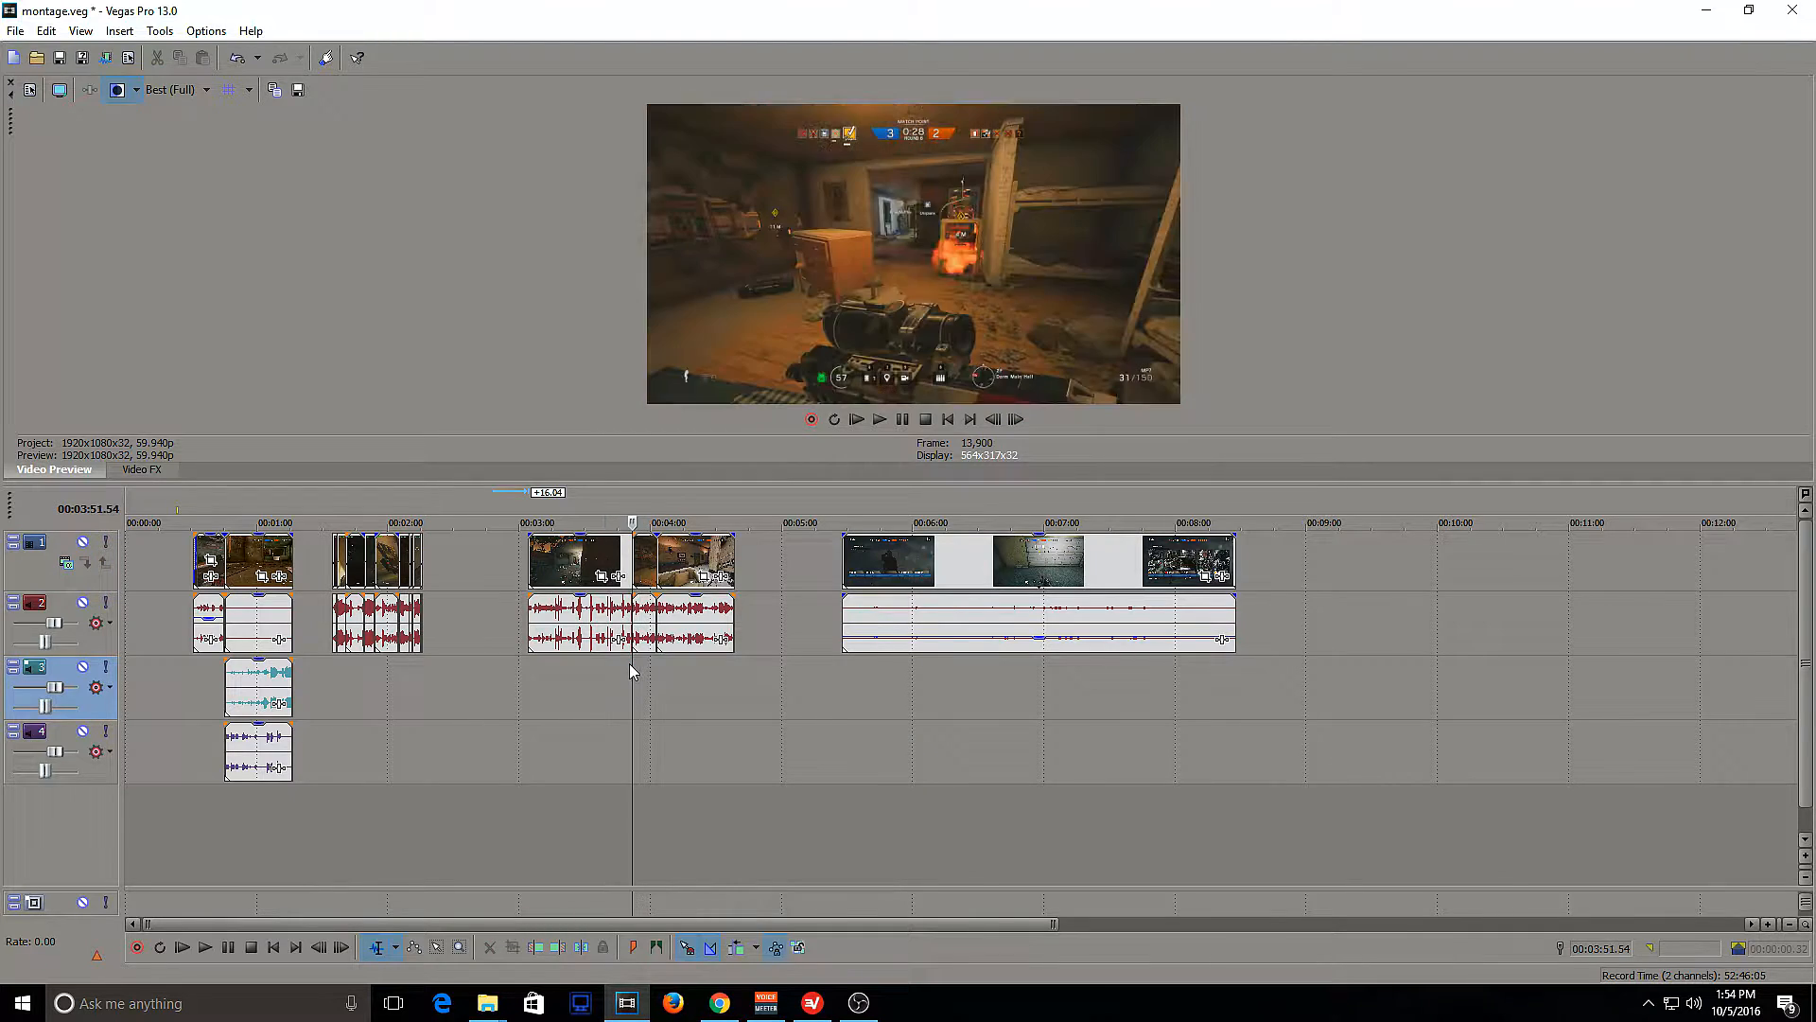
pyautogui.click(622, 664)
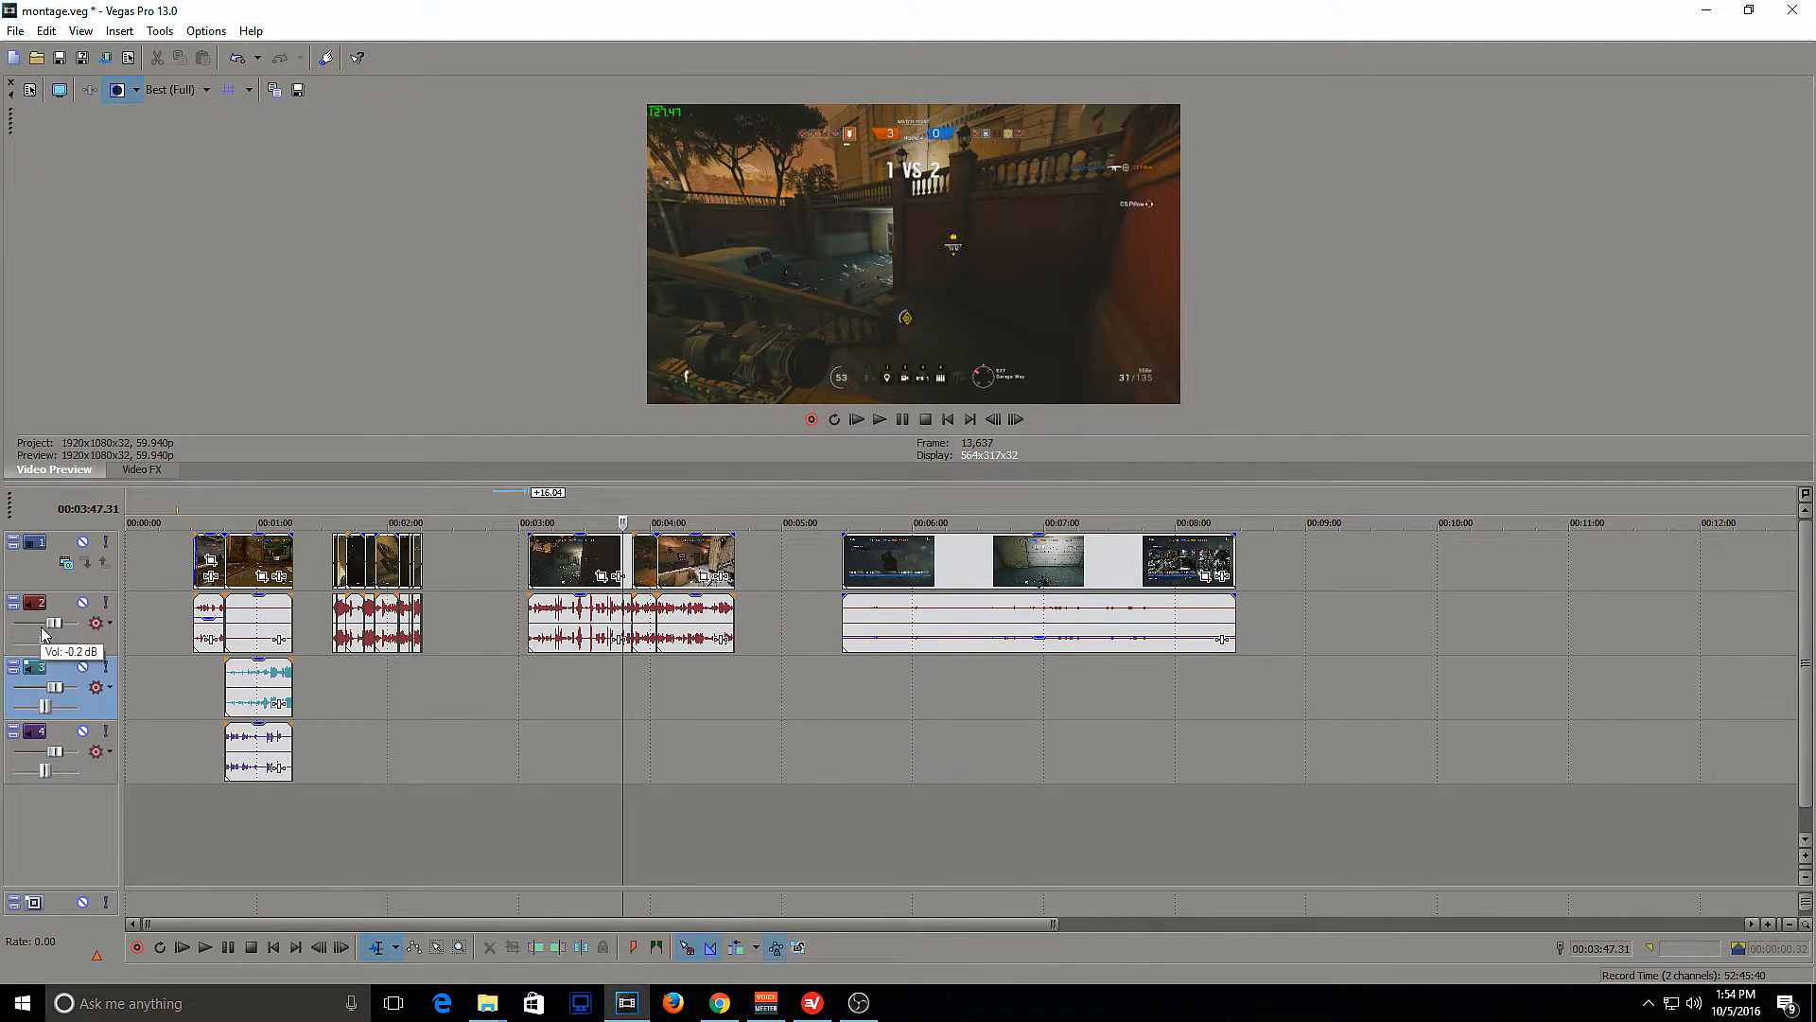
pyautogui.moveTo(55, 625)
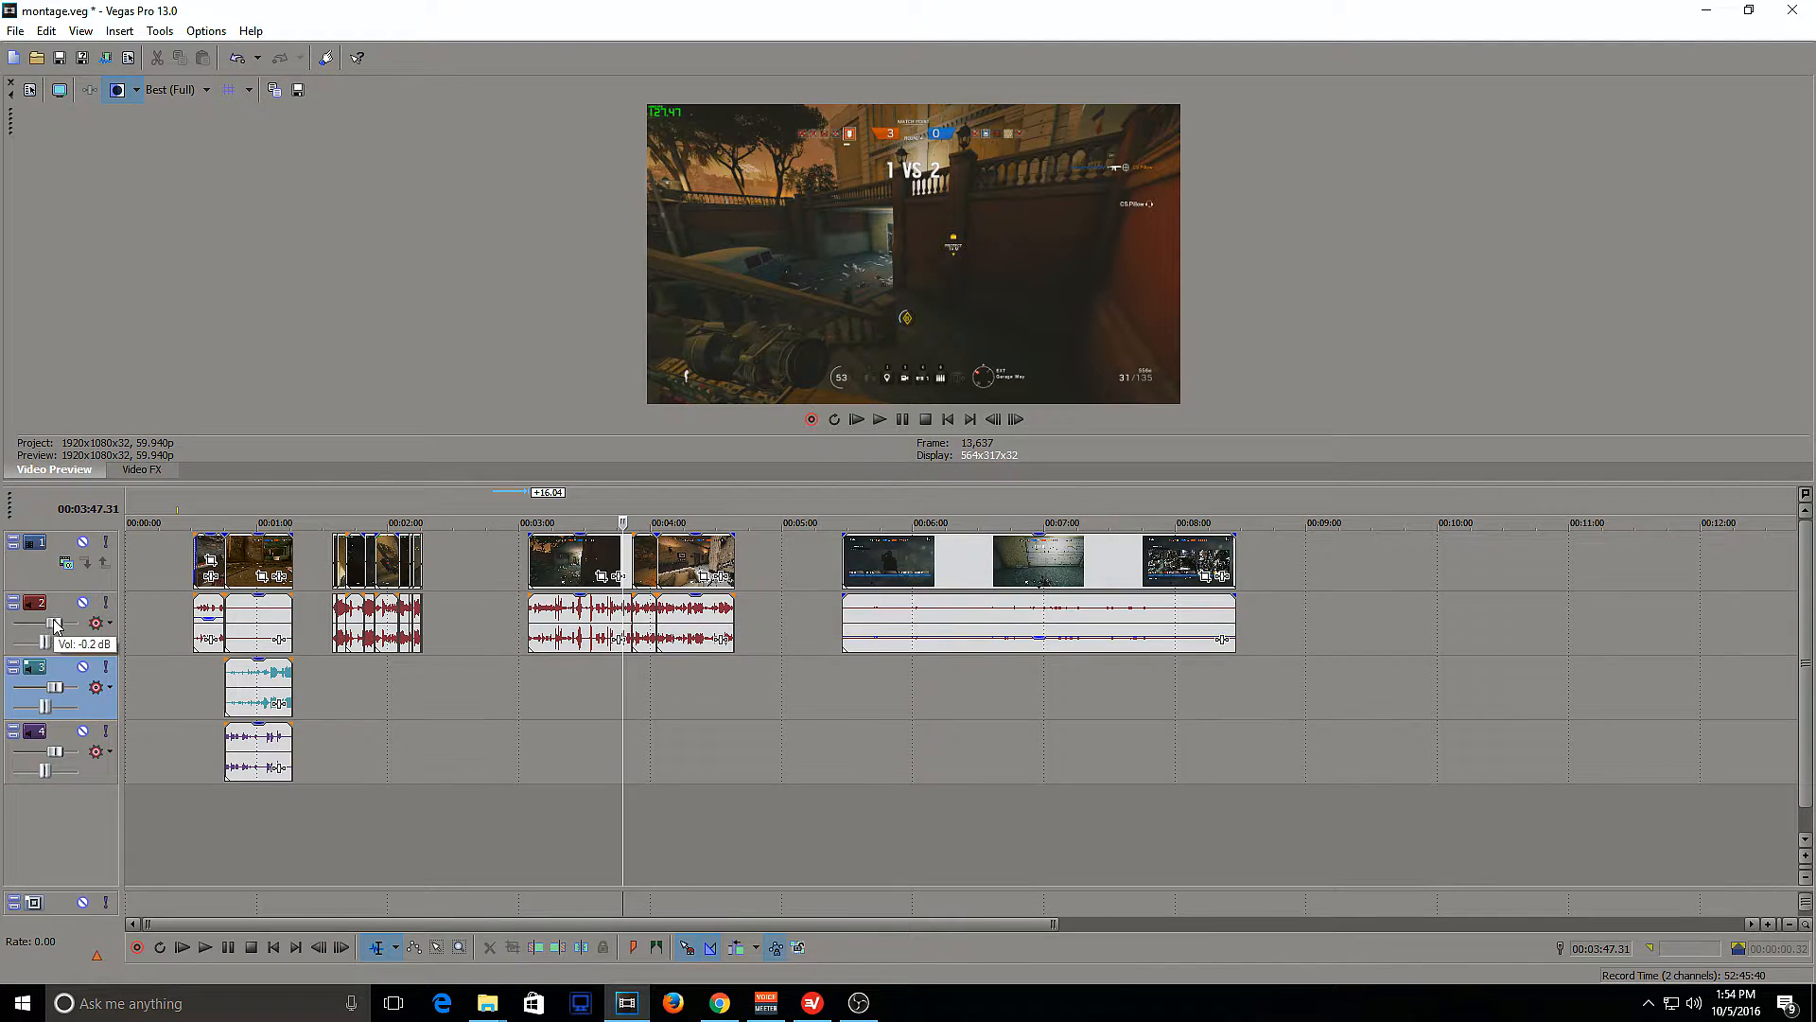
pyautogui.moveTo(53, 625); pyautogui.dragTo(43, 627)
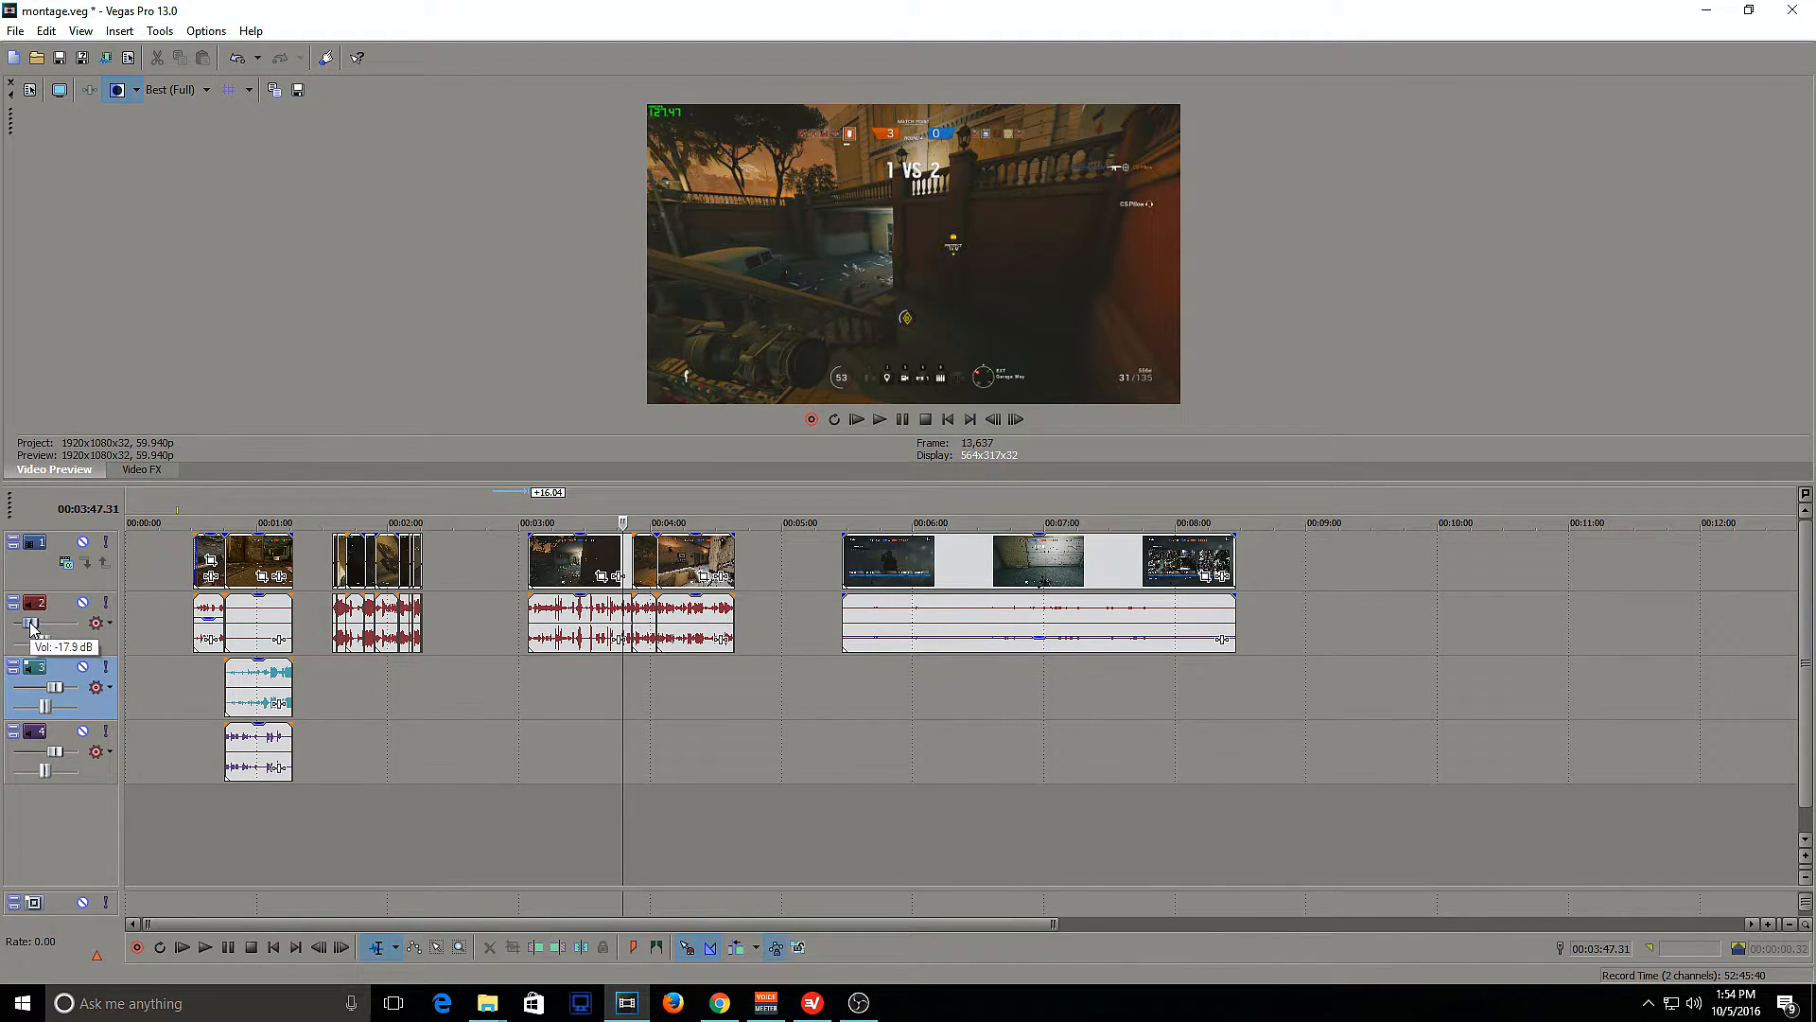
# Play the clip starting at about 3:05 to check its audio, and play from about 3:47 across the cut to the short clip
pyautogui.click(466, 632)
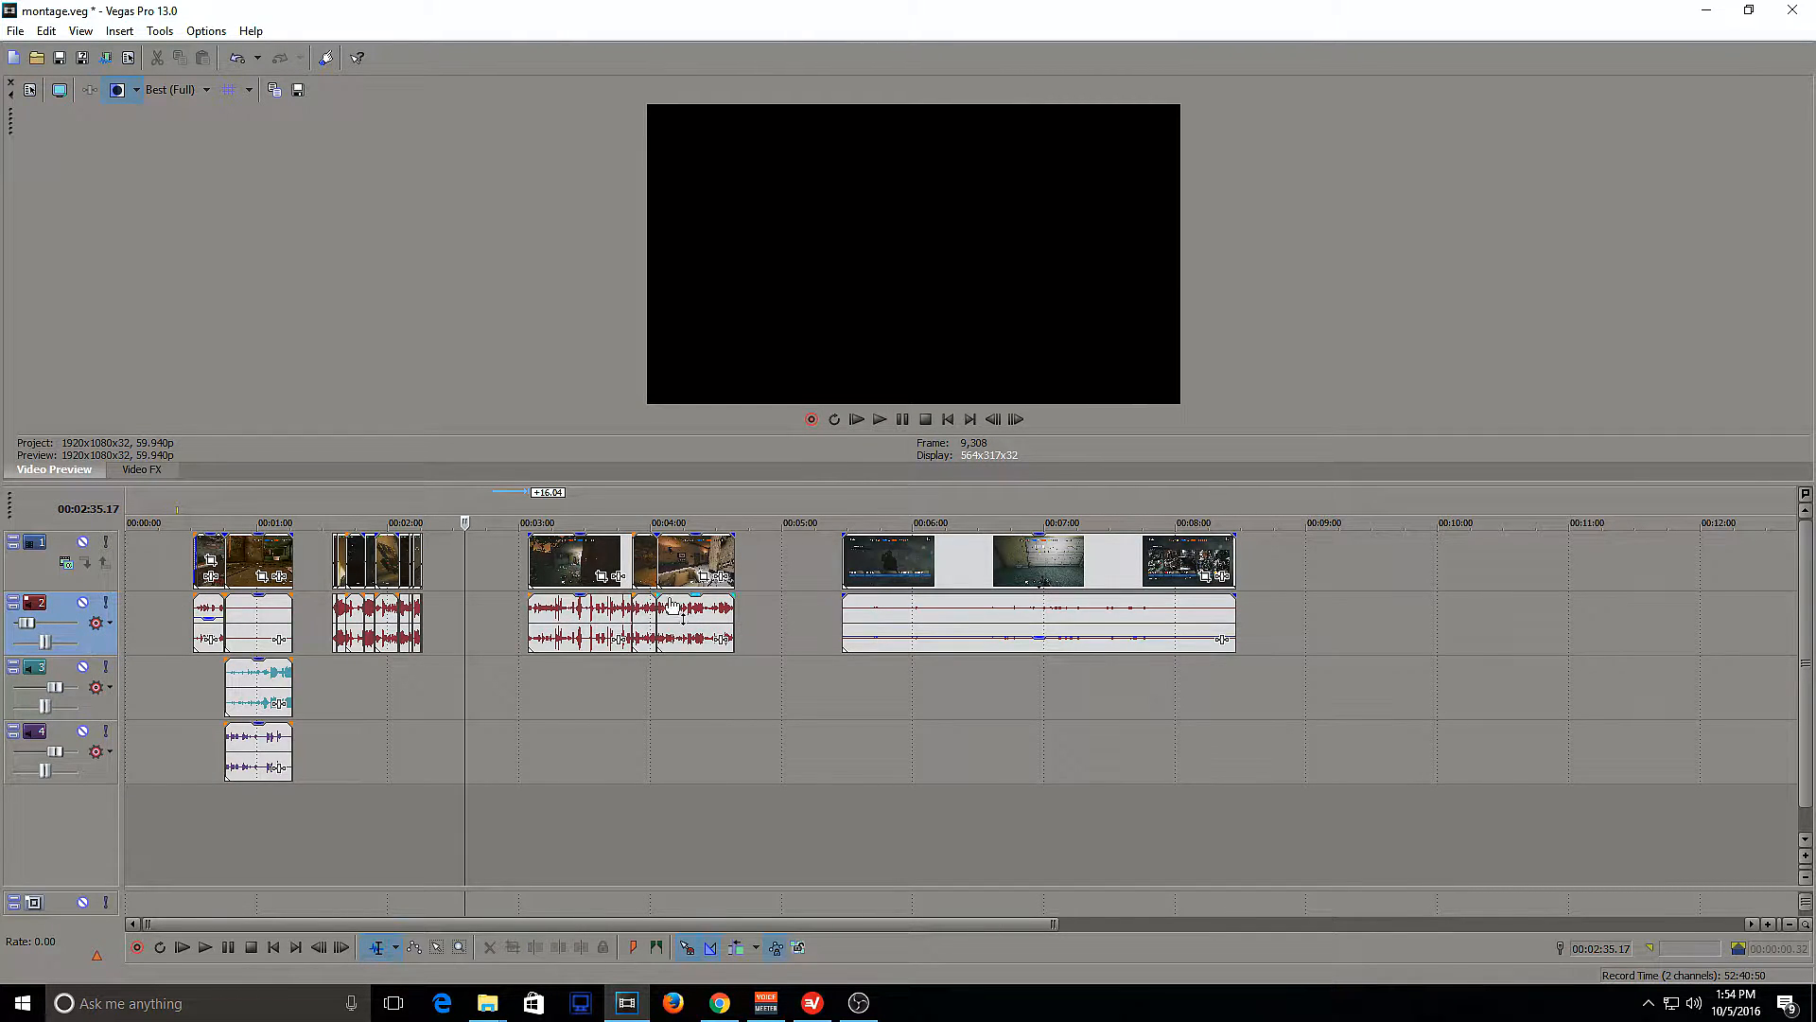
pyautogui.click(531, 615)
pyautogui.press('space')
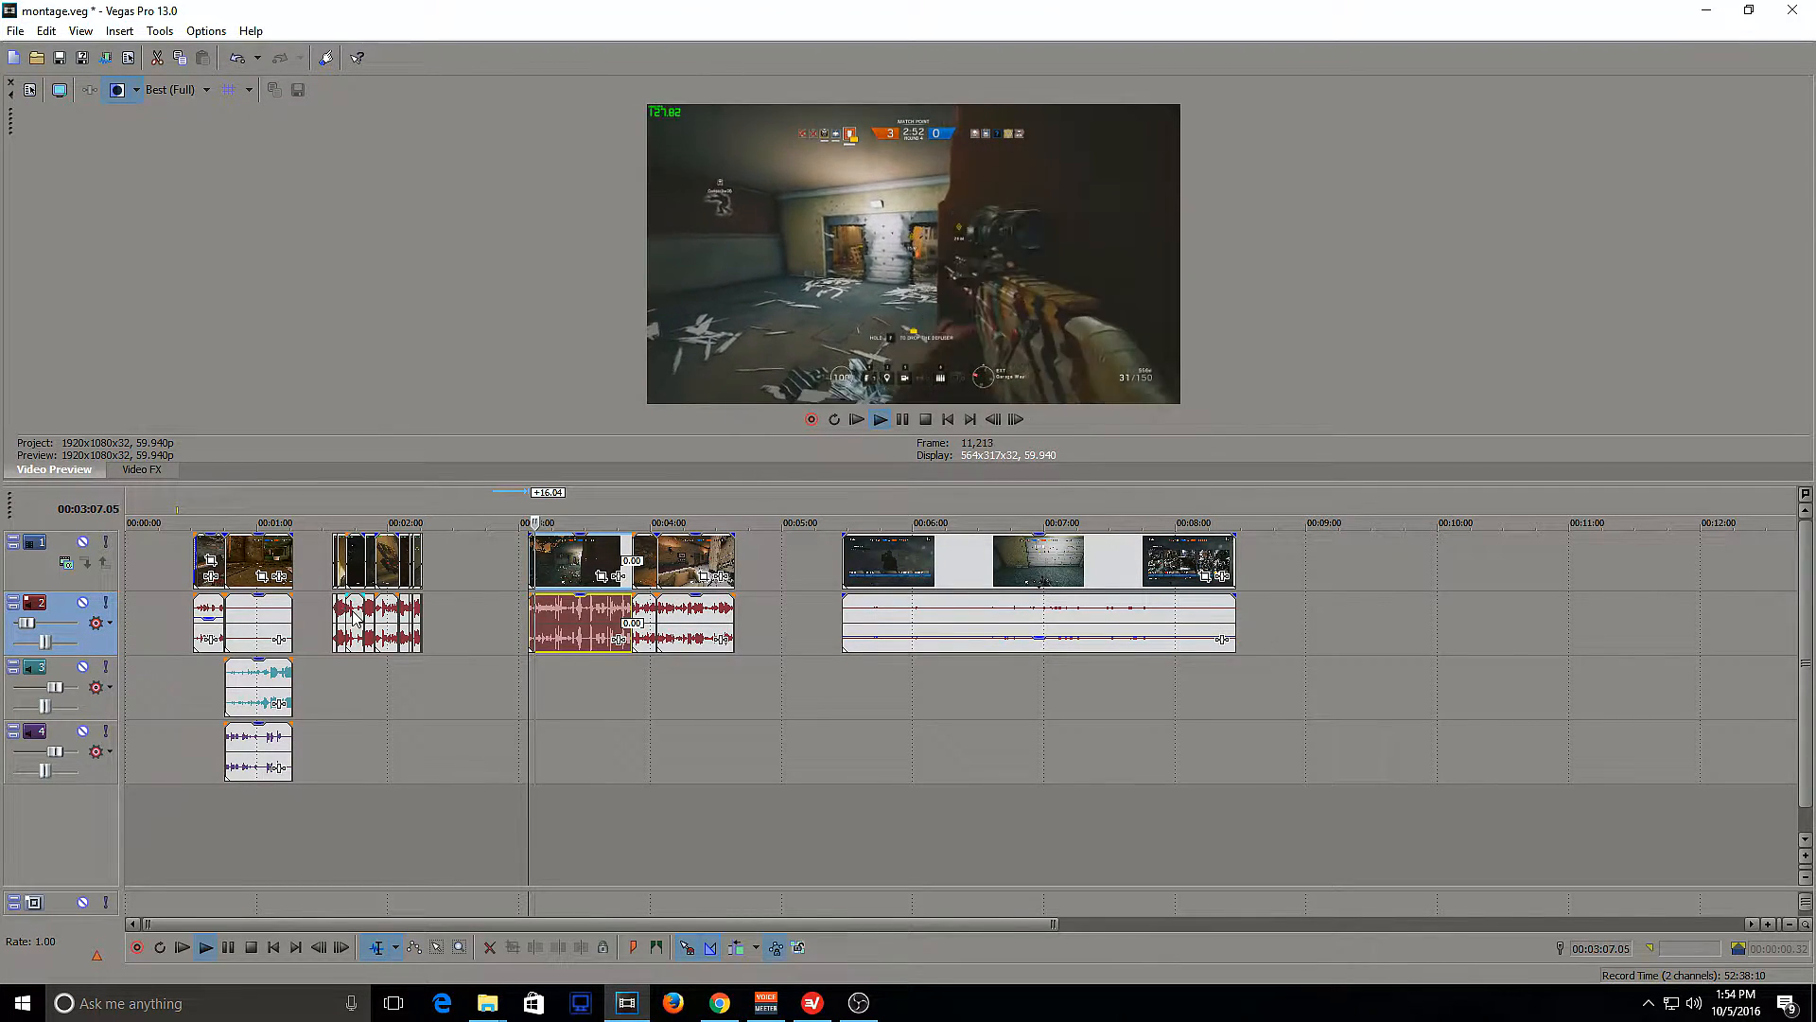
pyautogui.click(608, 558)
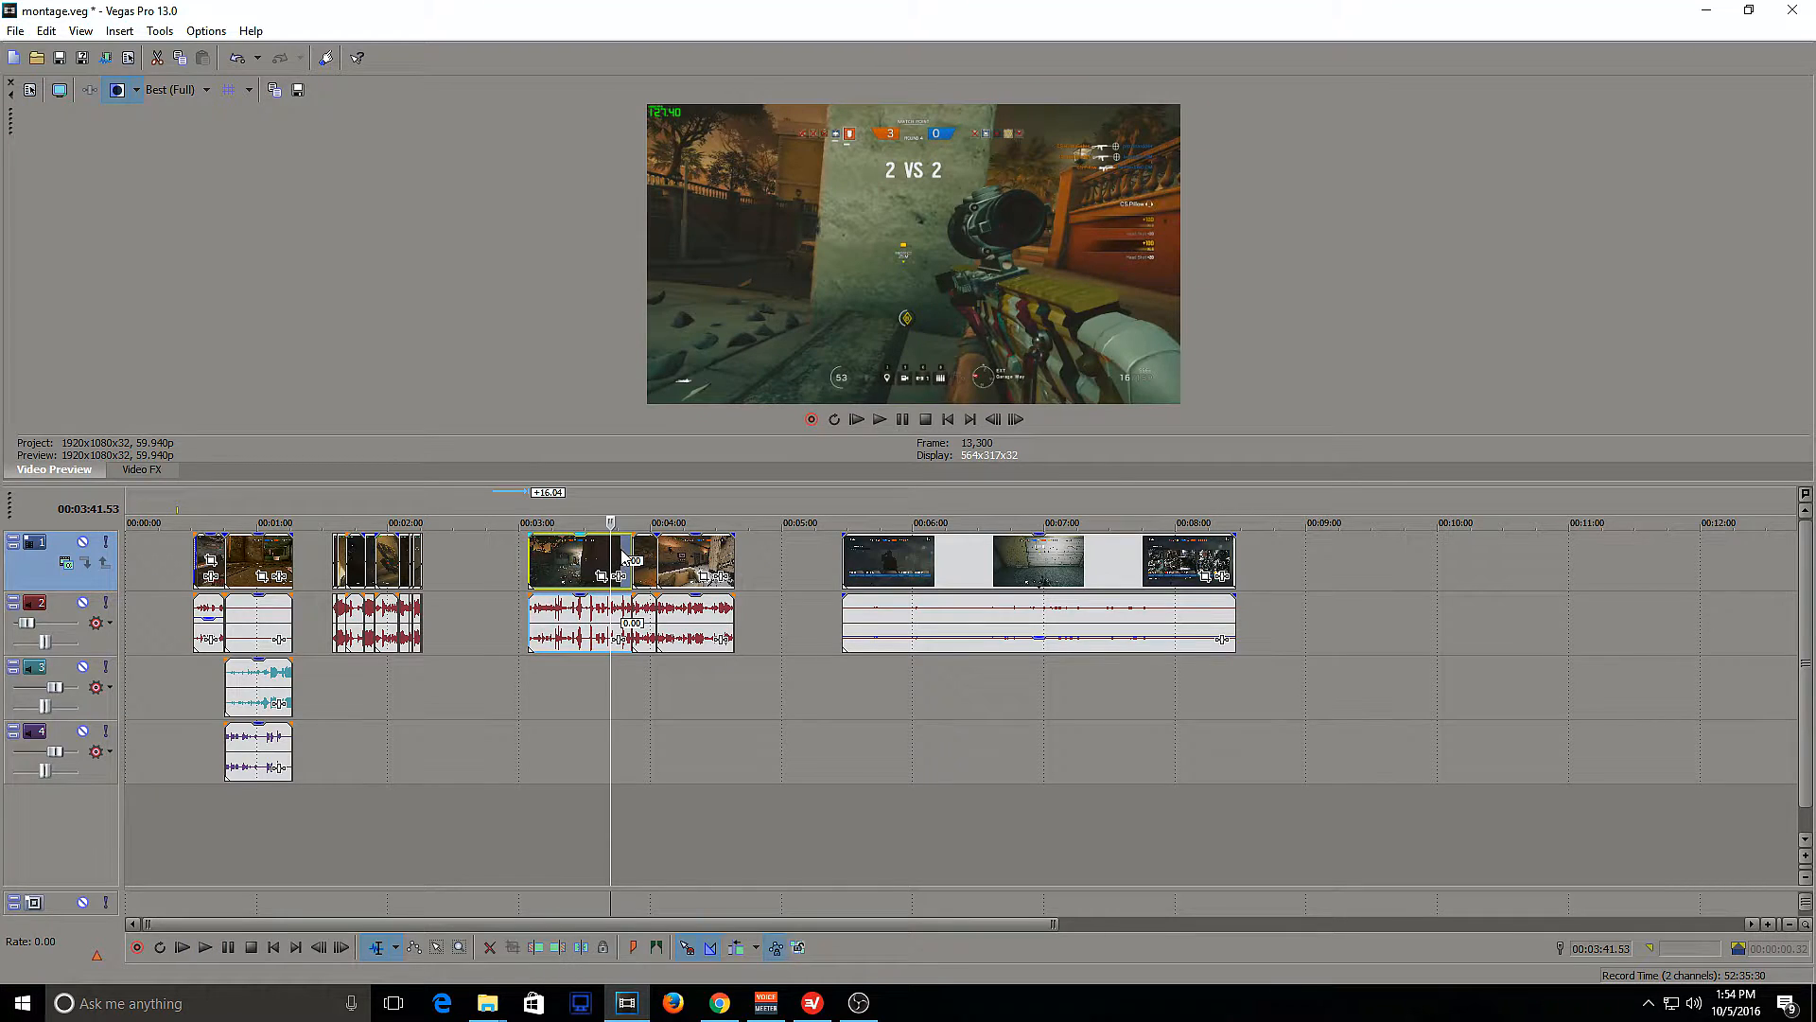
pyautogui.click(622, 554)
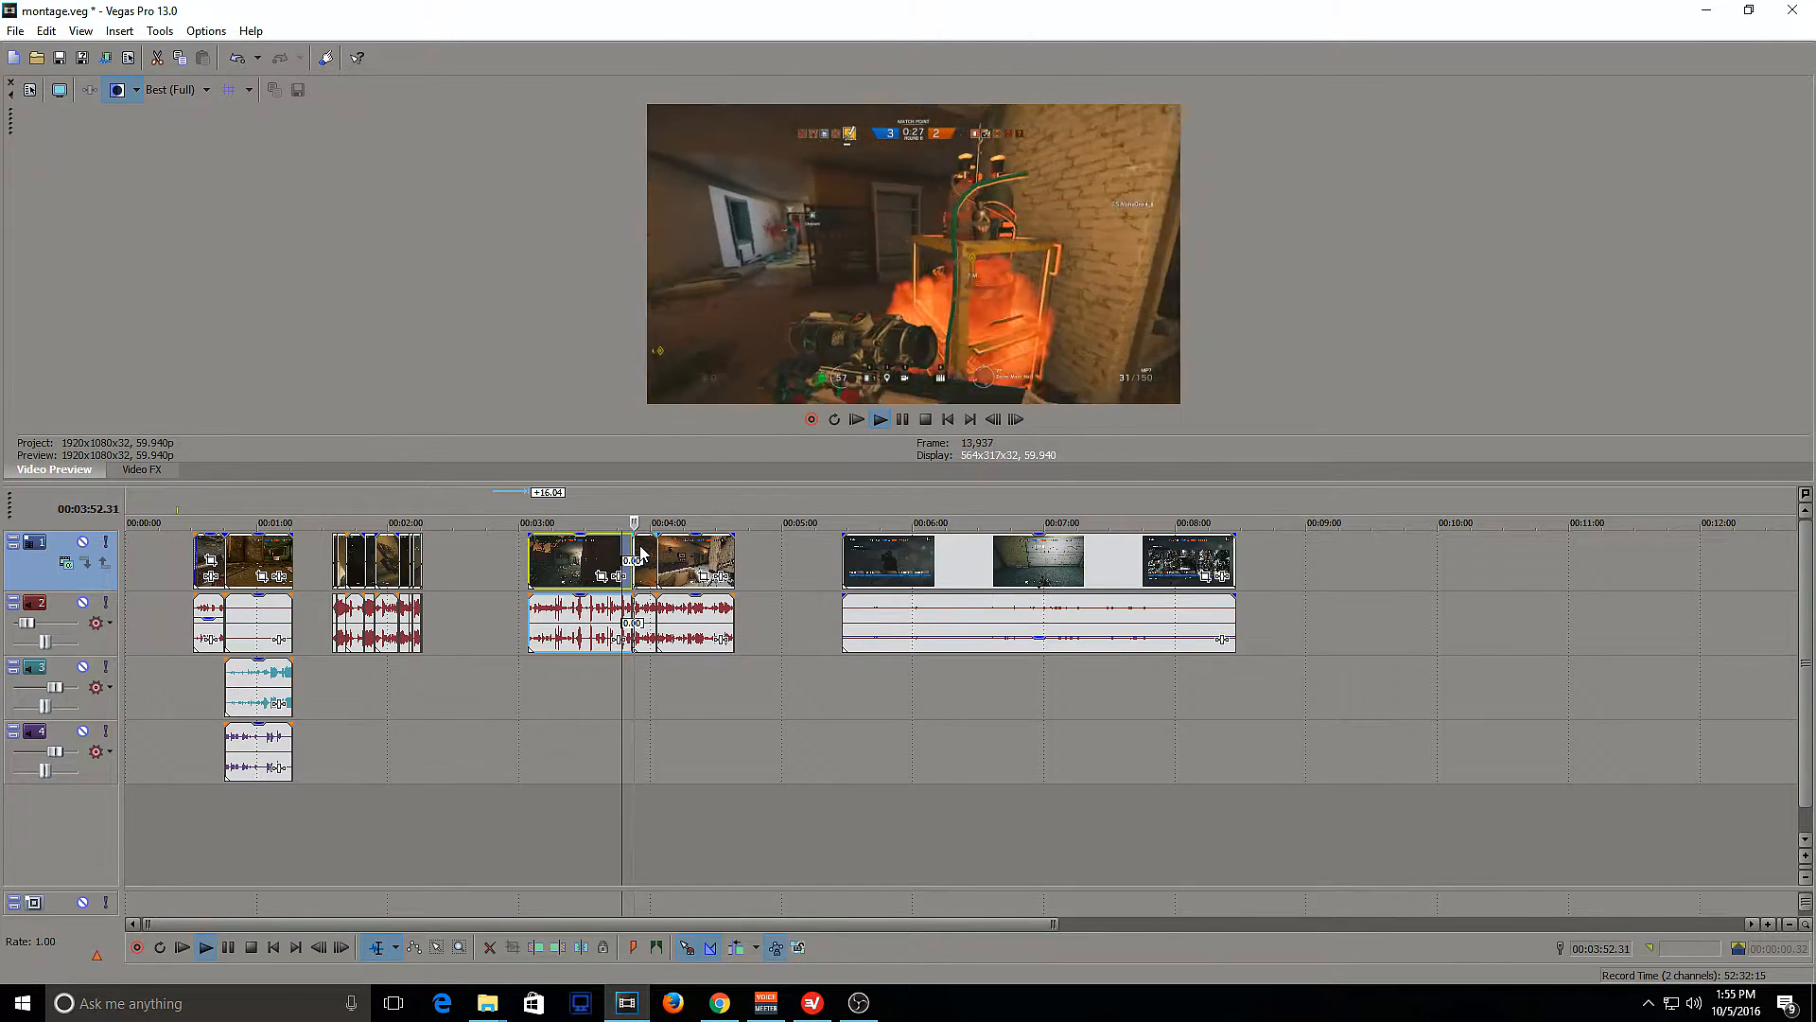
pyautogui.press('space')
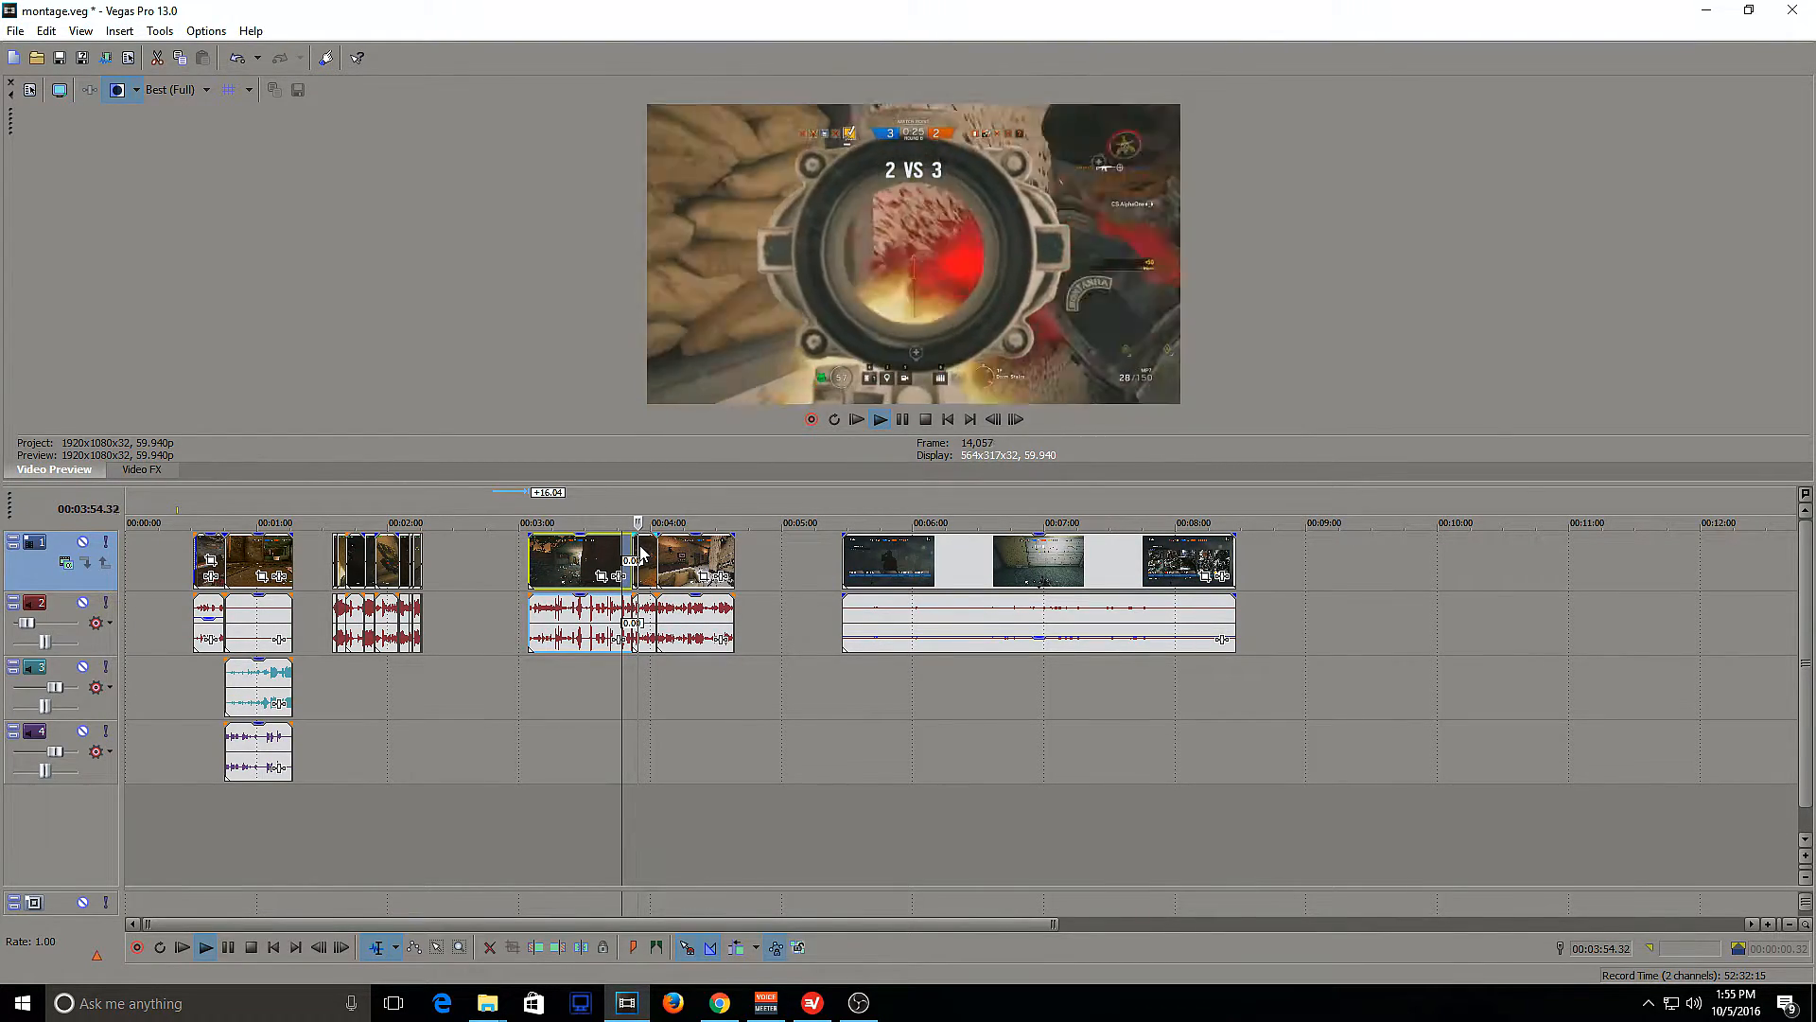
# Trim the end of the clip preceding the short clip at 00:03:51.20 and butt it back against the short clip
pyautogui.scroll(3, 642, 555)
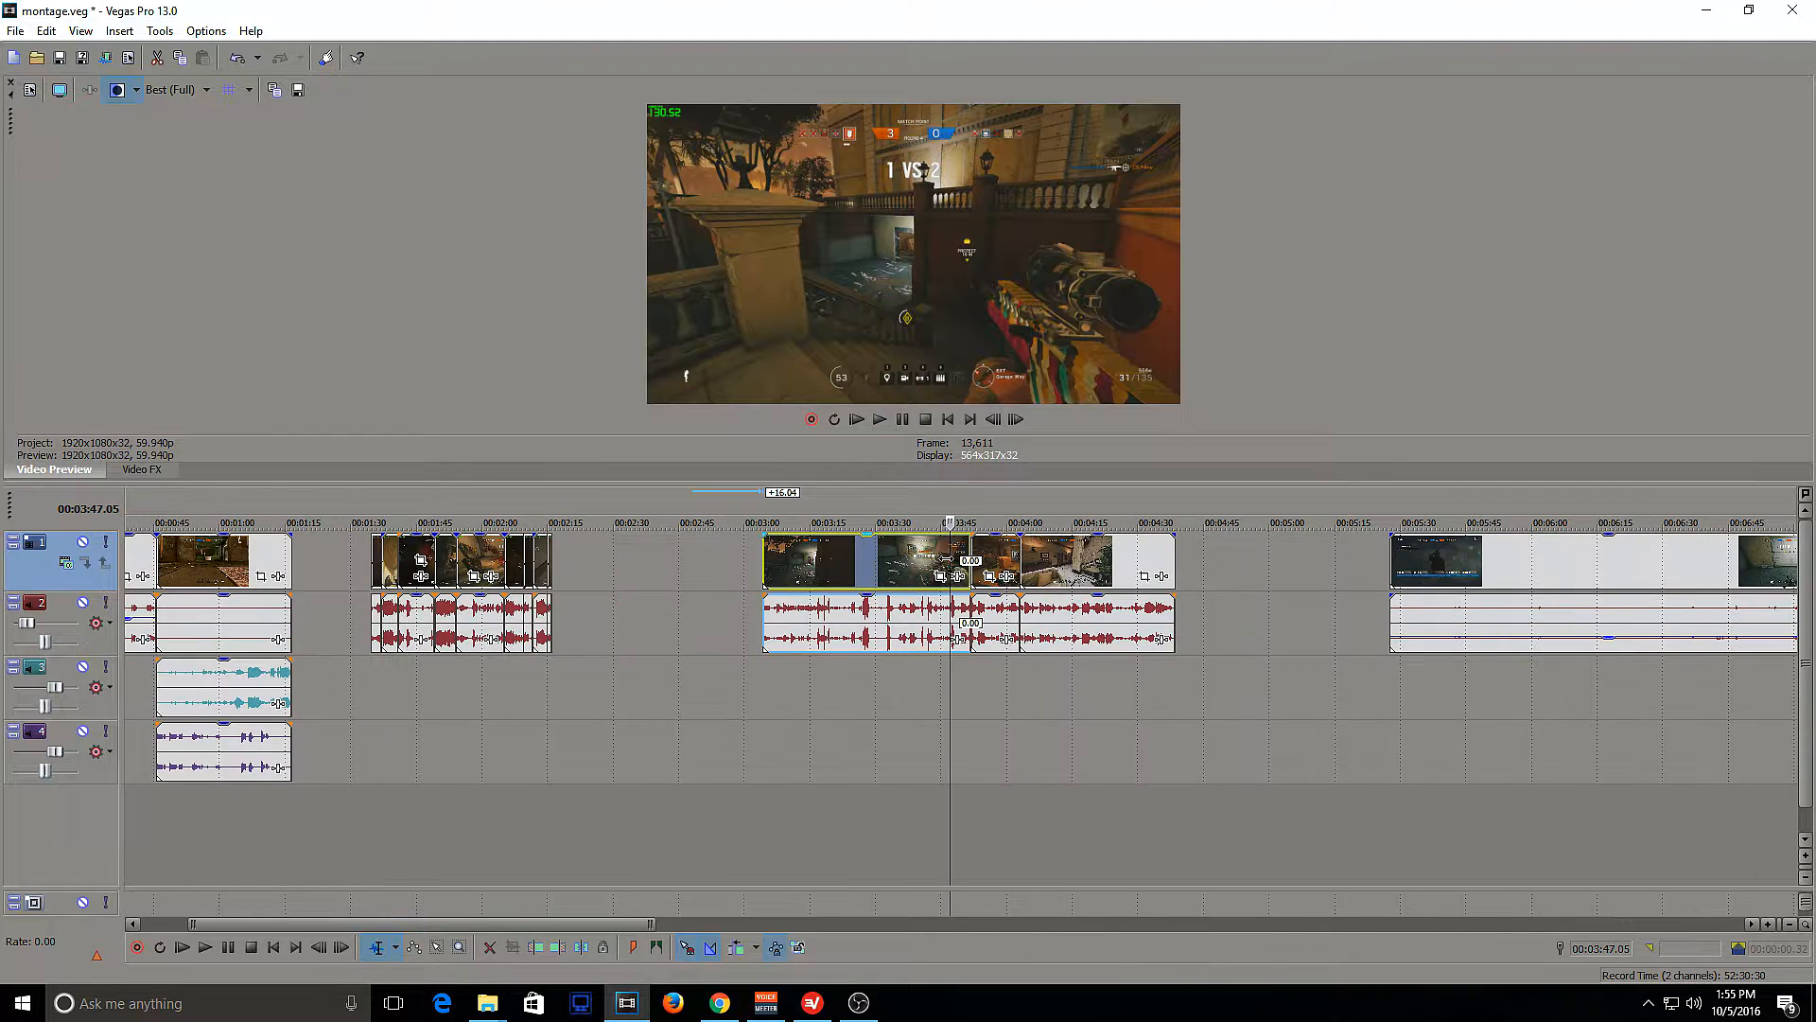
pyautogui.click(959, 558)
pyautogui.scroll(3, 960, 558)
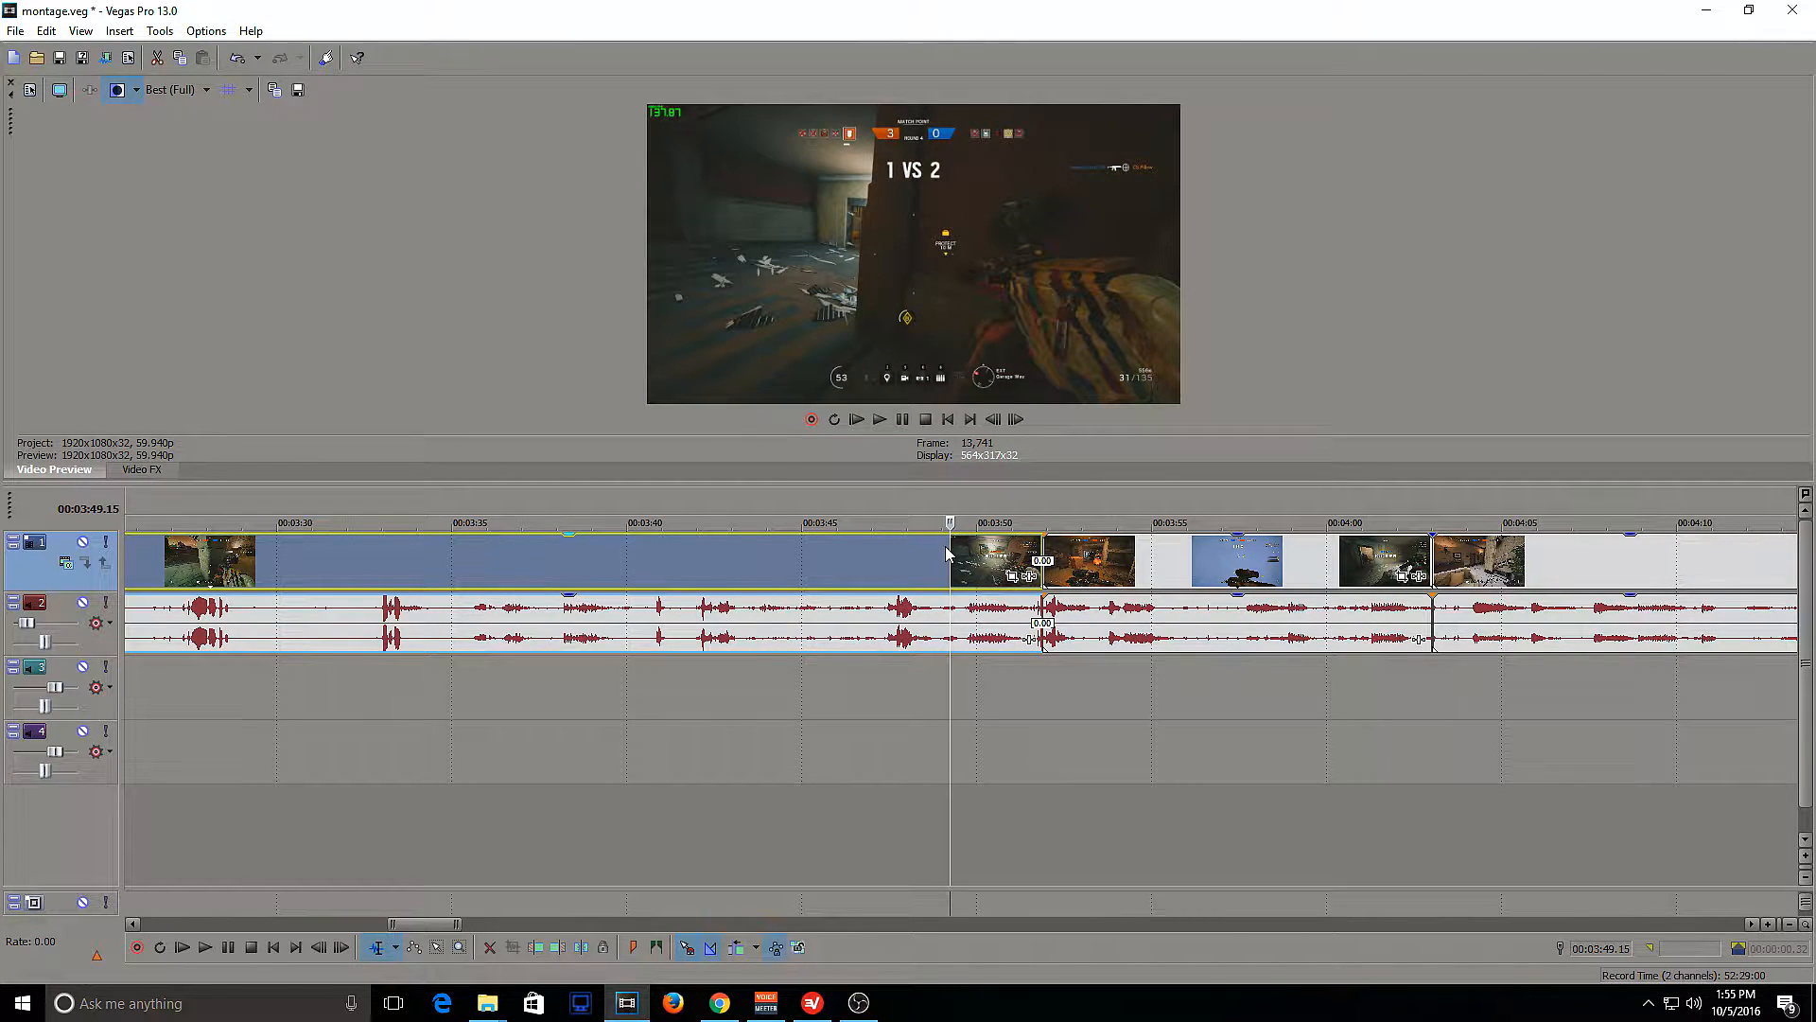
pyautogui.moveTo(1026, 551); pyautogui.dragTo(946, 565)
pyautogui.click(998, 560)
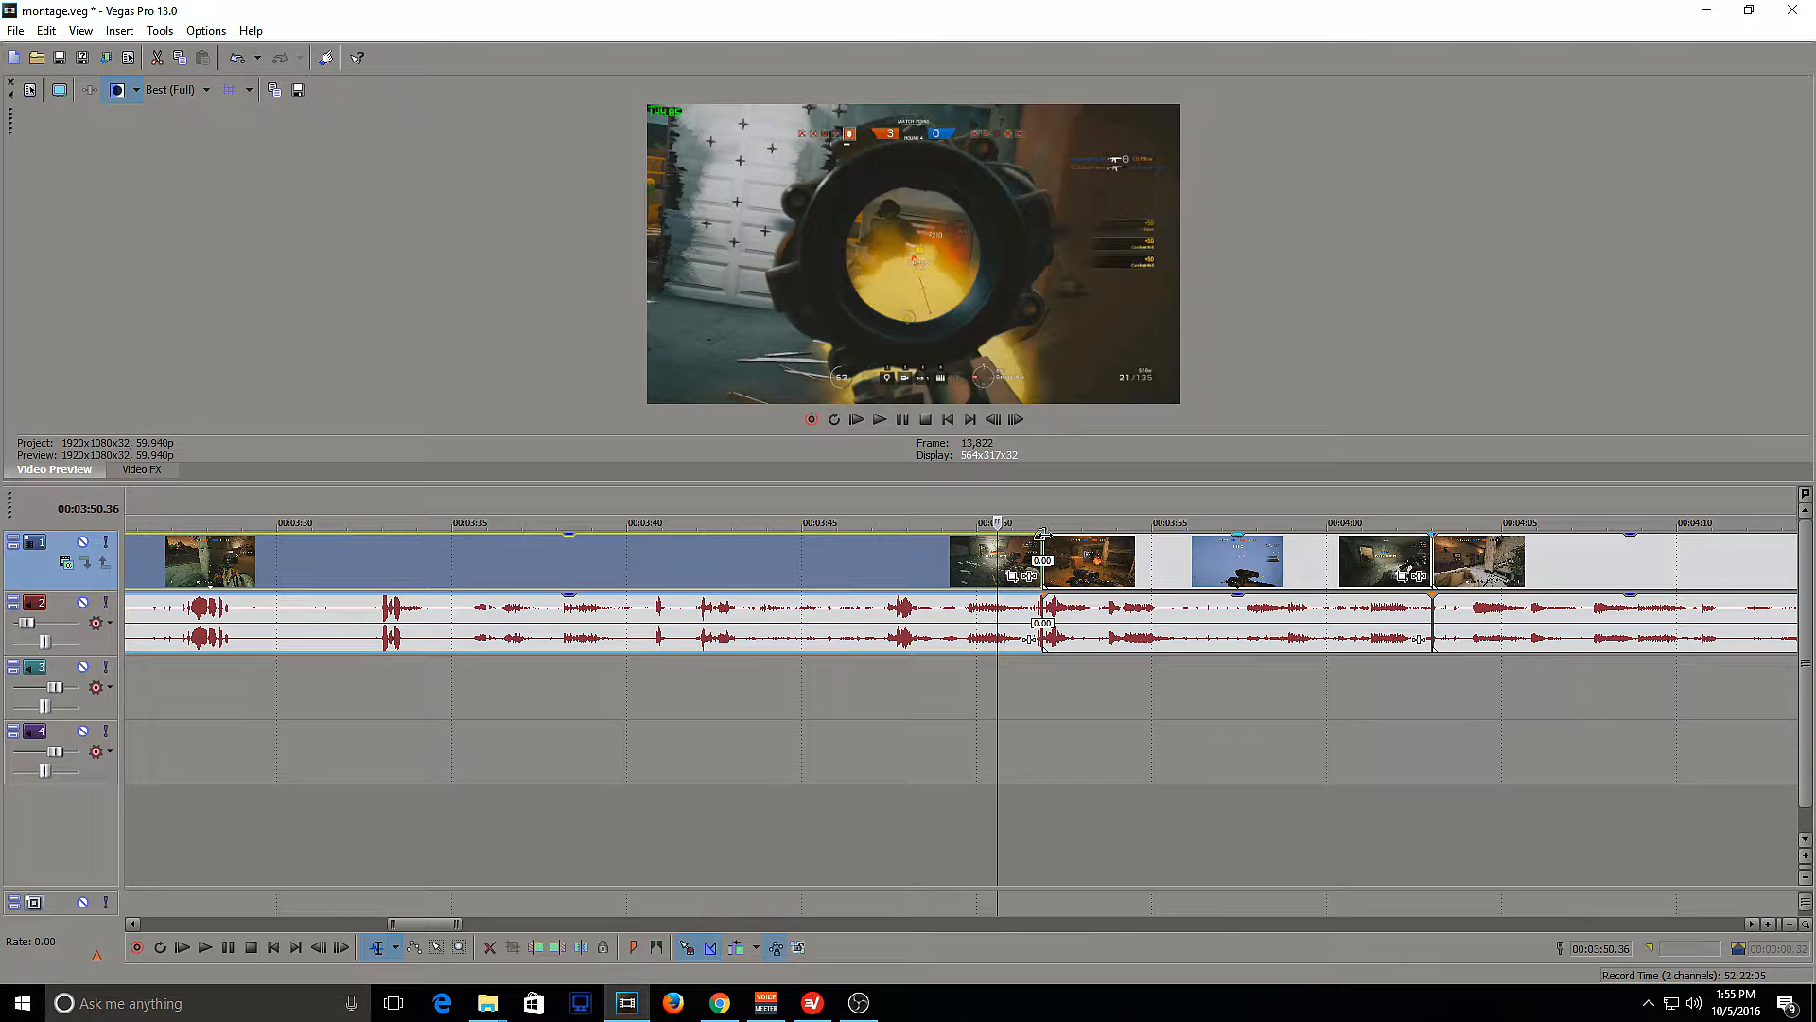
pyautogui.click(1017, 558)
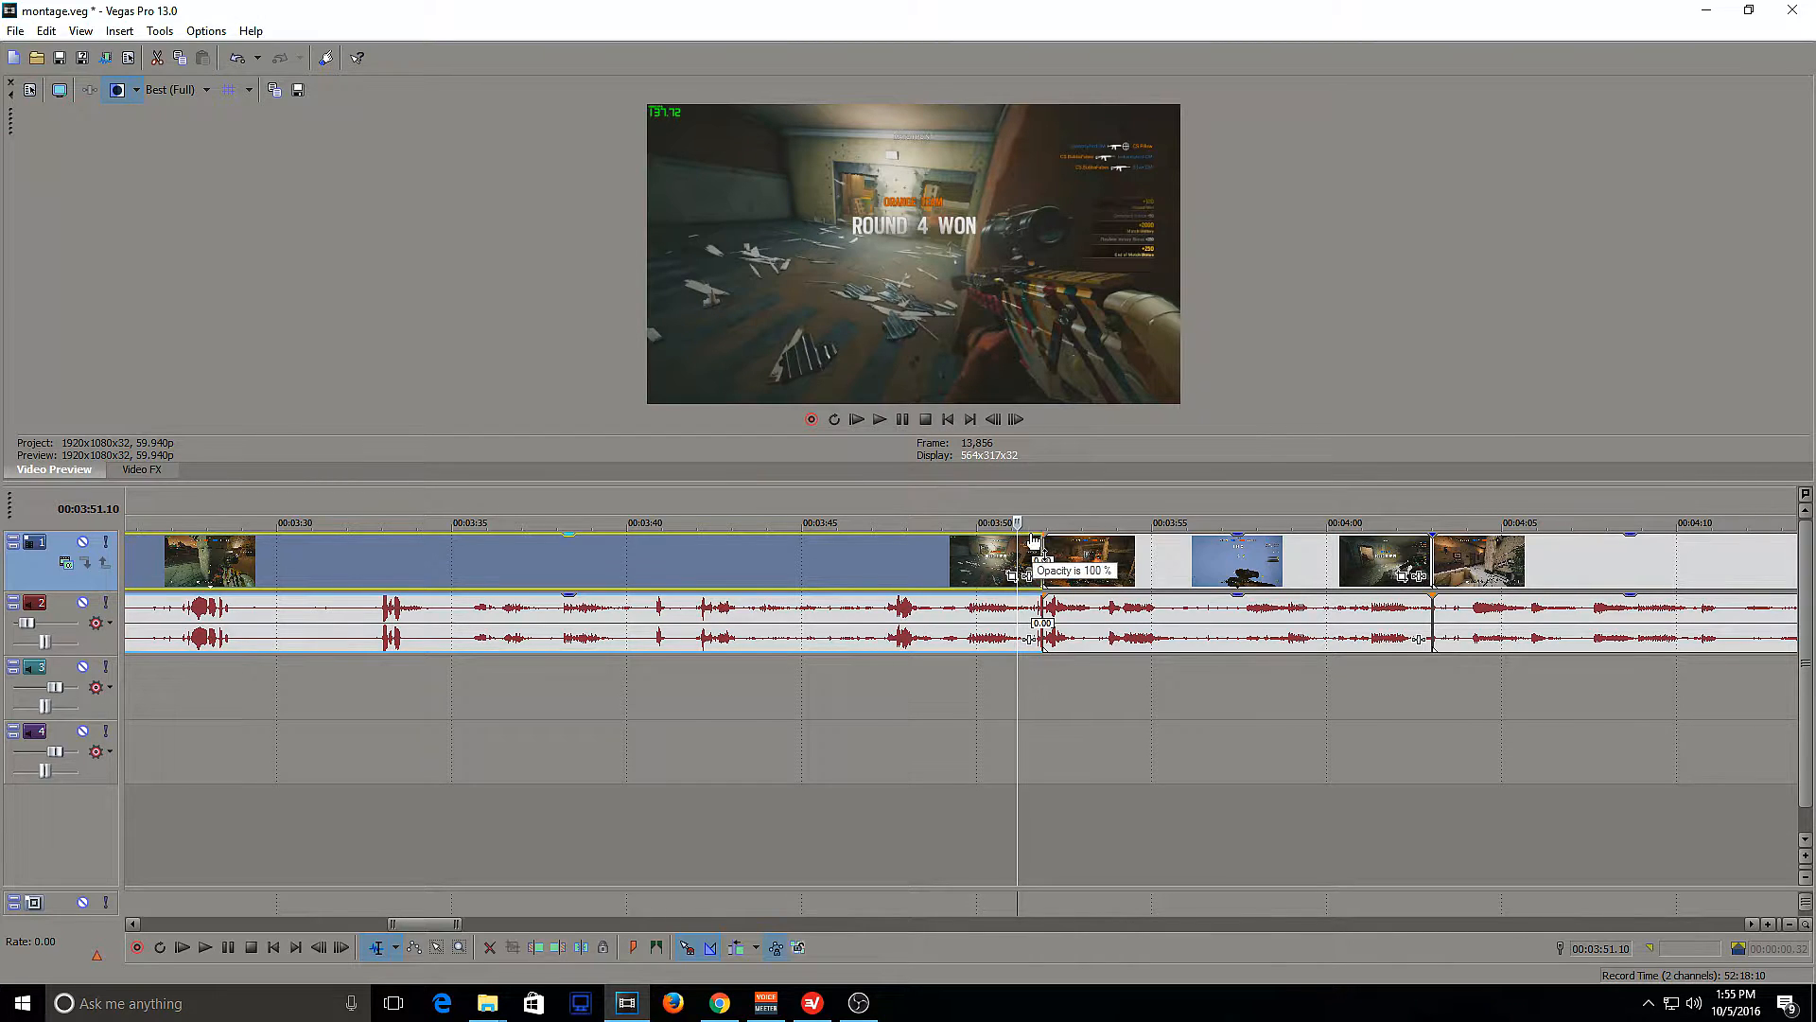
pyautogui.moveTo(1038, 532); pyautogui.dragTo(1006, 552)
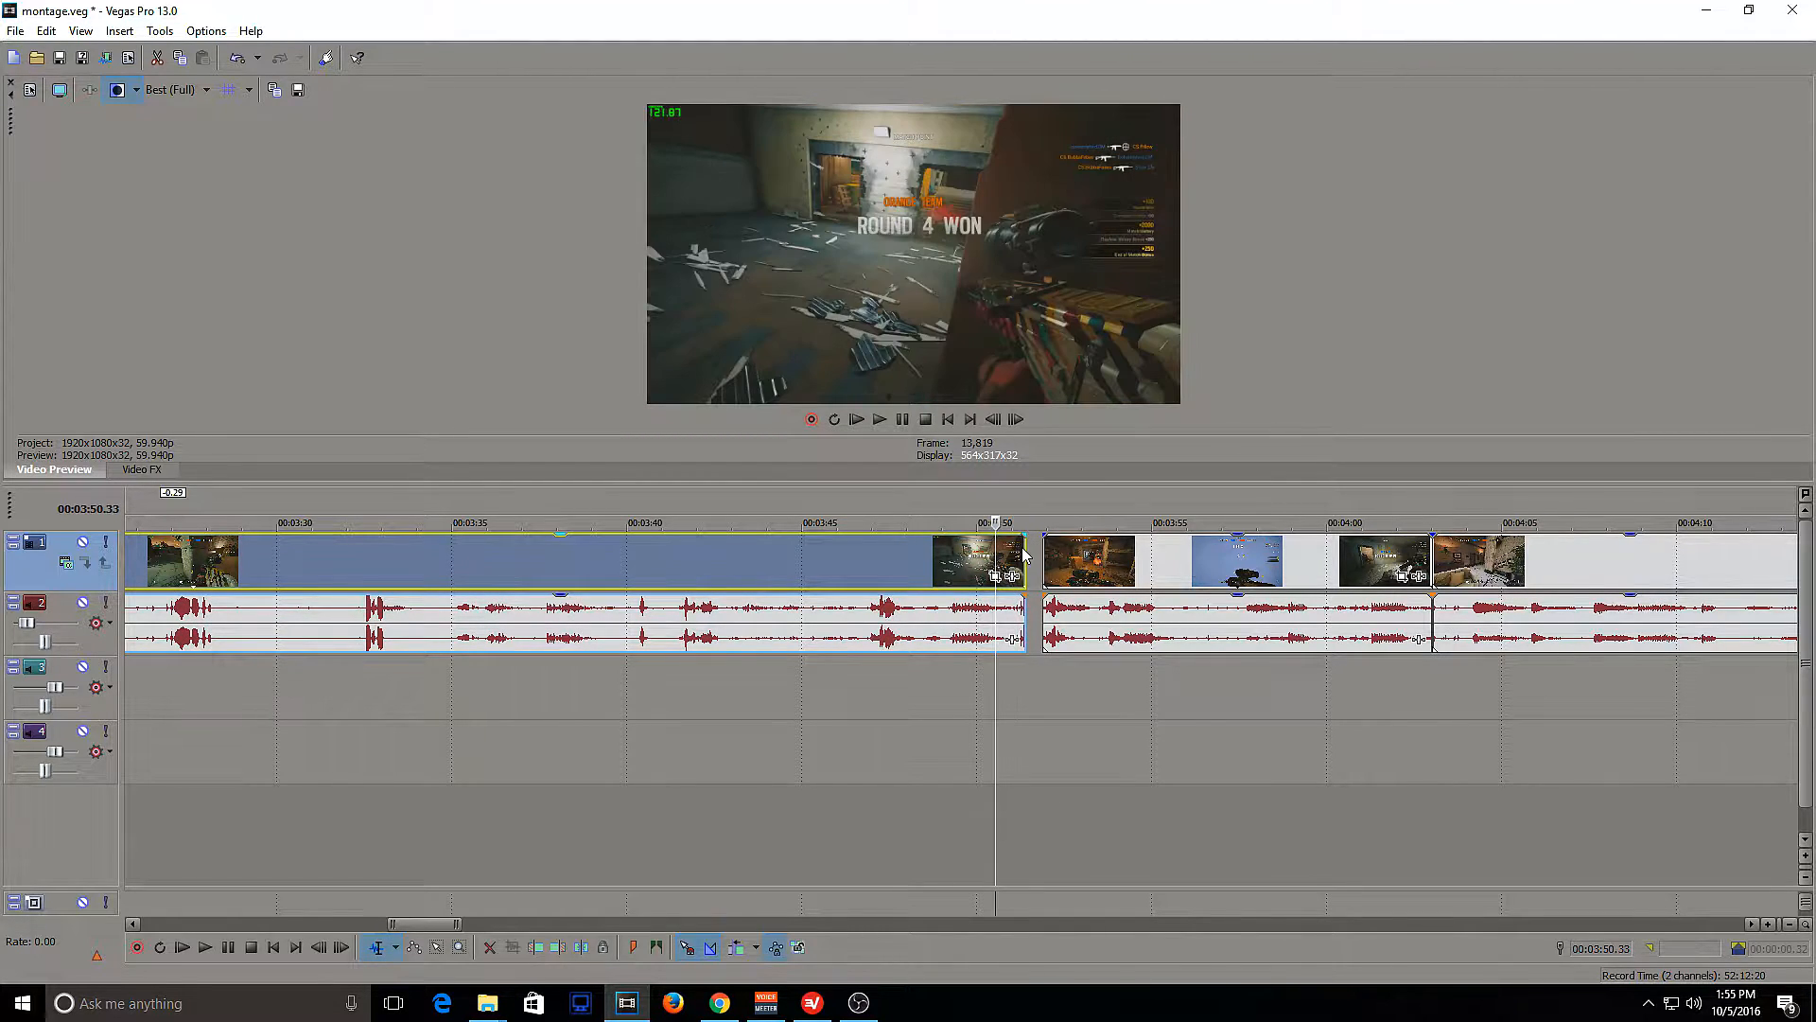
pyautogui.moveTo(998, 558); pyautogui.dragTo(1024, 556)
pyautogui.rightClick(1024, 556)
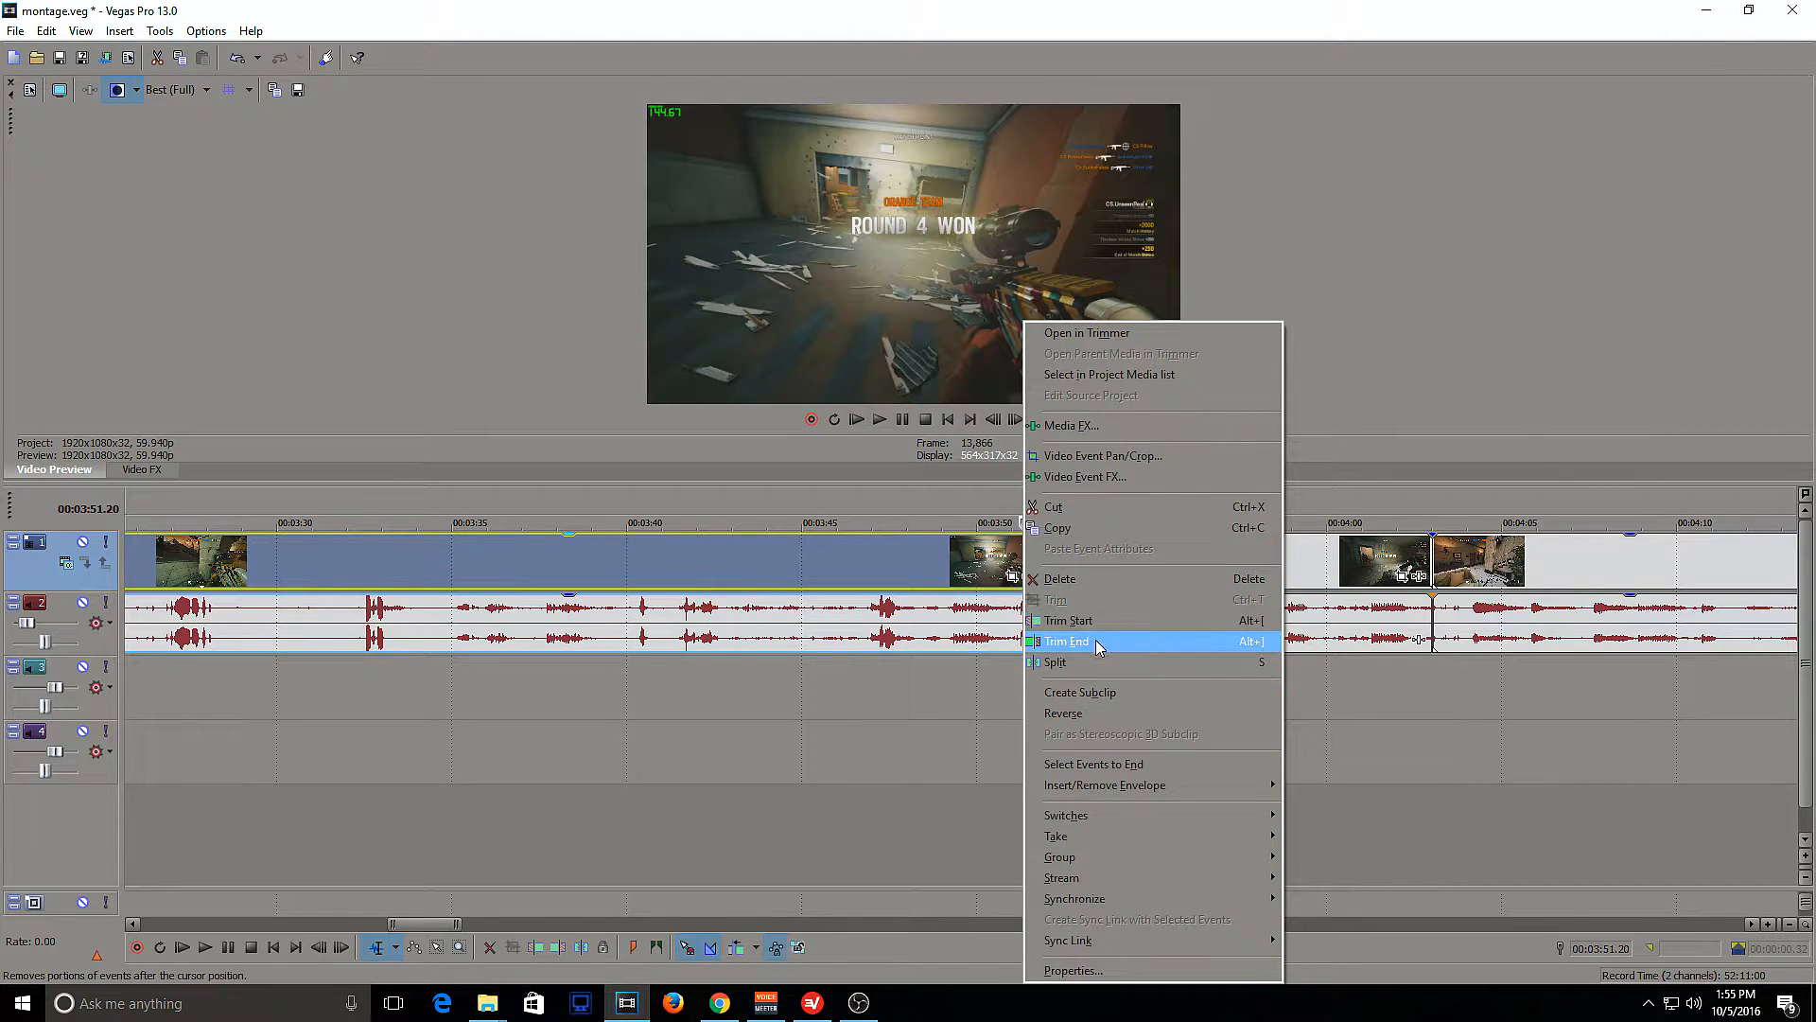
pyautogui.click(1097, 646)
pyautogui.moveTo(977, 577); pyautogui.dragTo(989, 577)
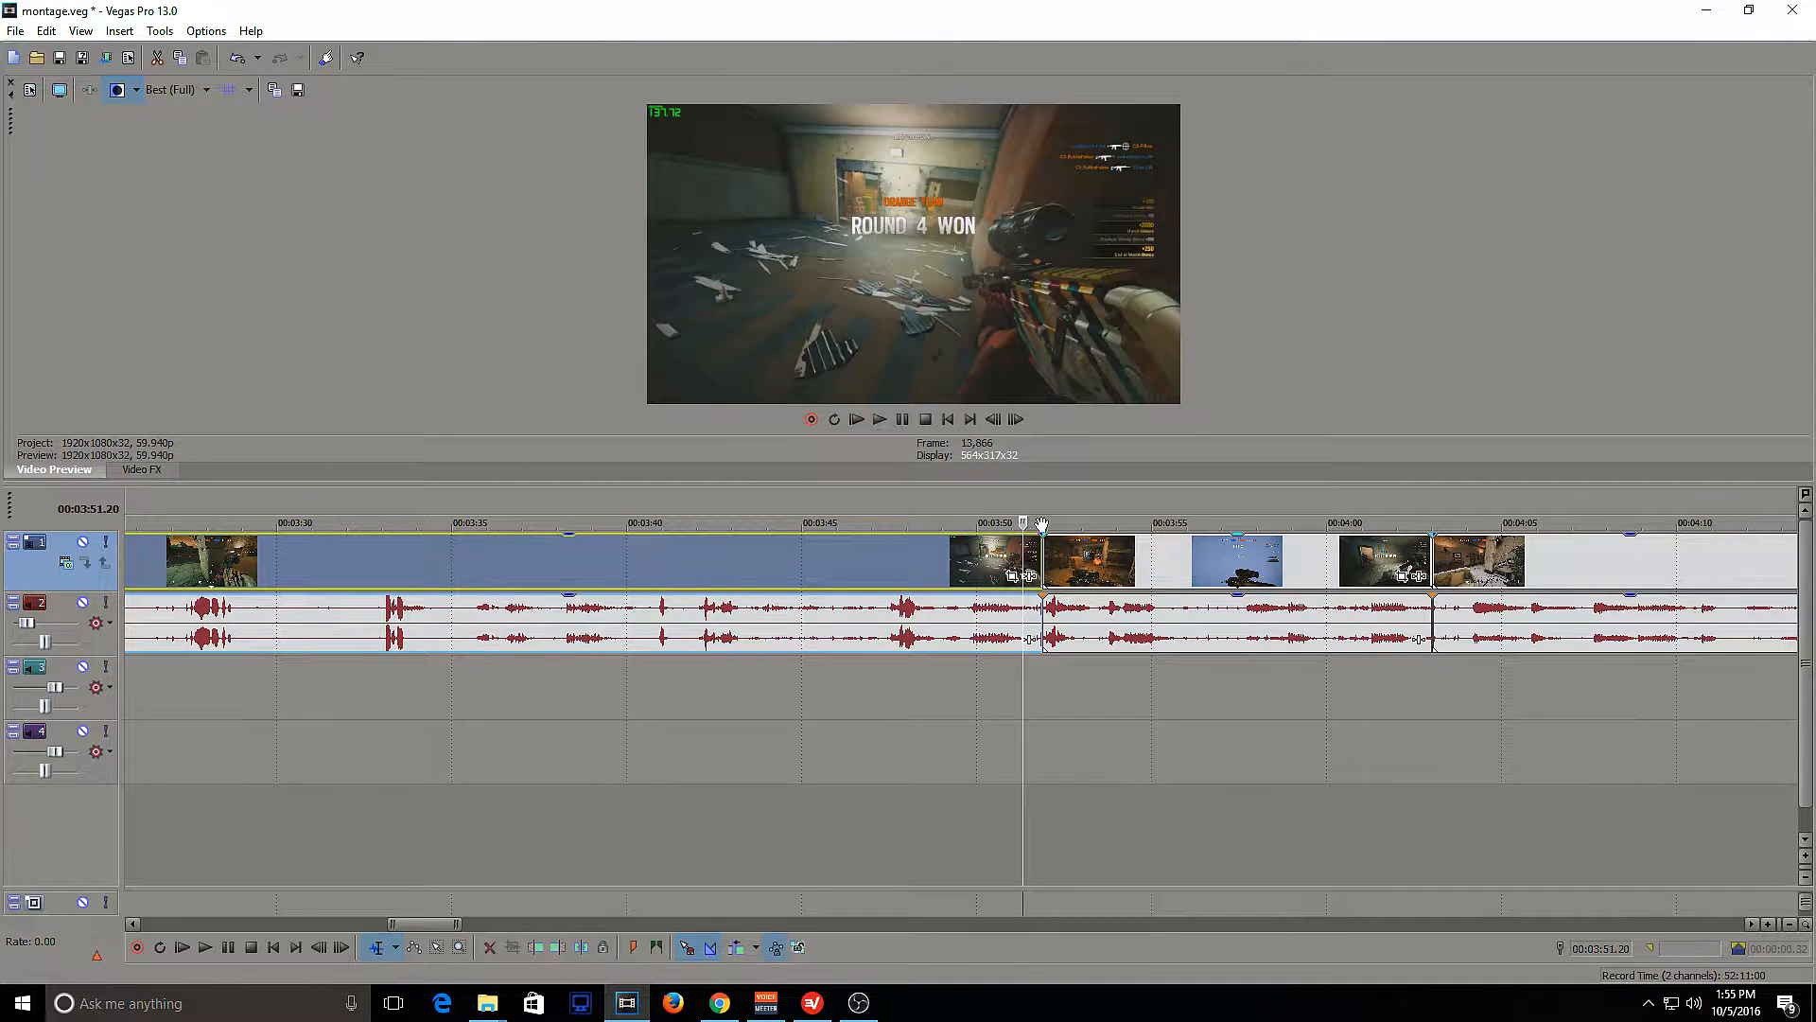
# Add a fade-out of about half a second to the trimmed clip and a matching fade-in to the short clip, and play the transition
pyautogui.moveTo(1043, 532); pyautogui.dragTo(1024, 536)
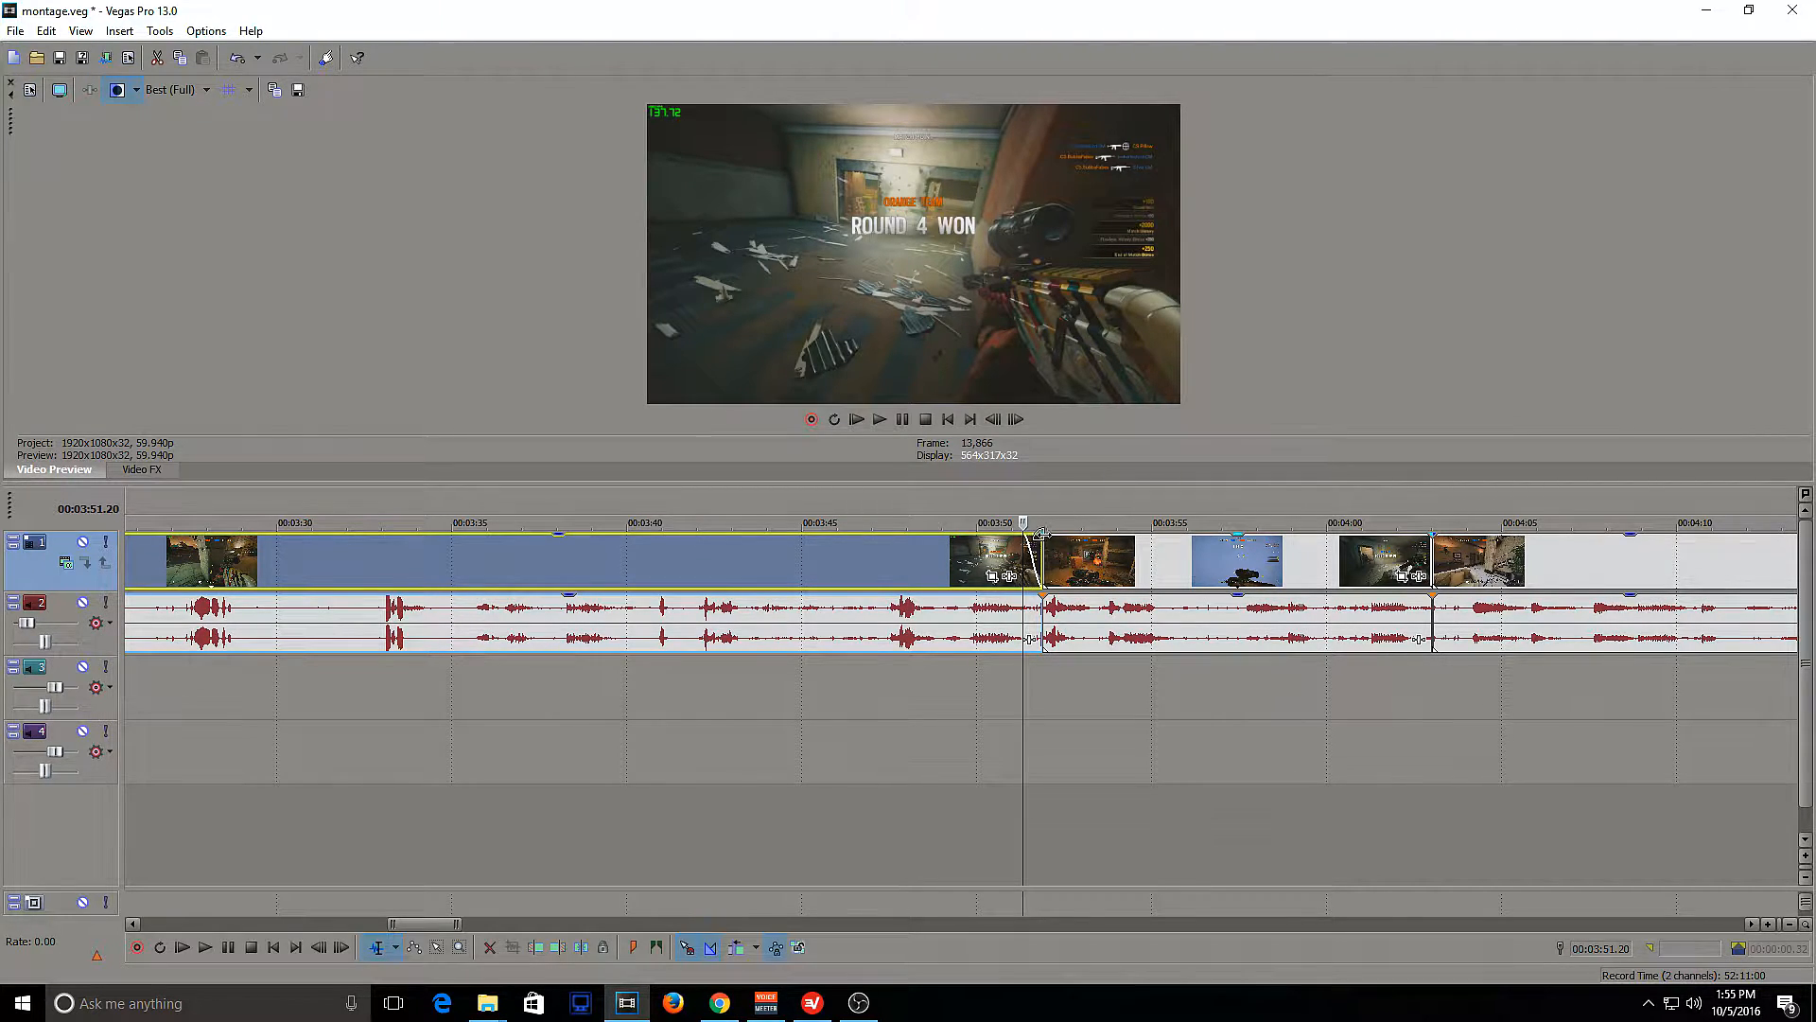
pyautogui.rightClick(1014, 559)
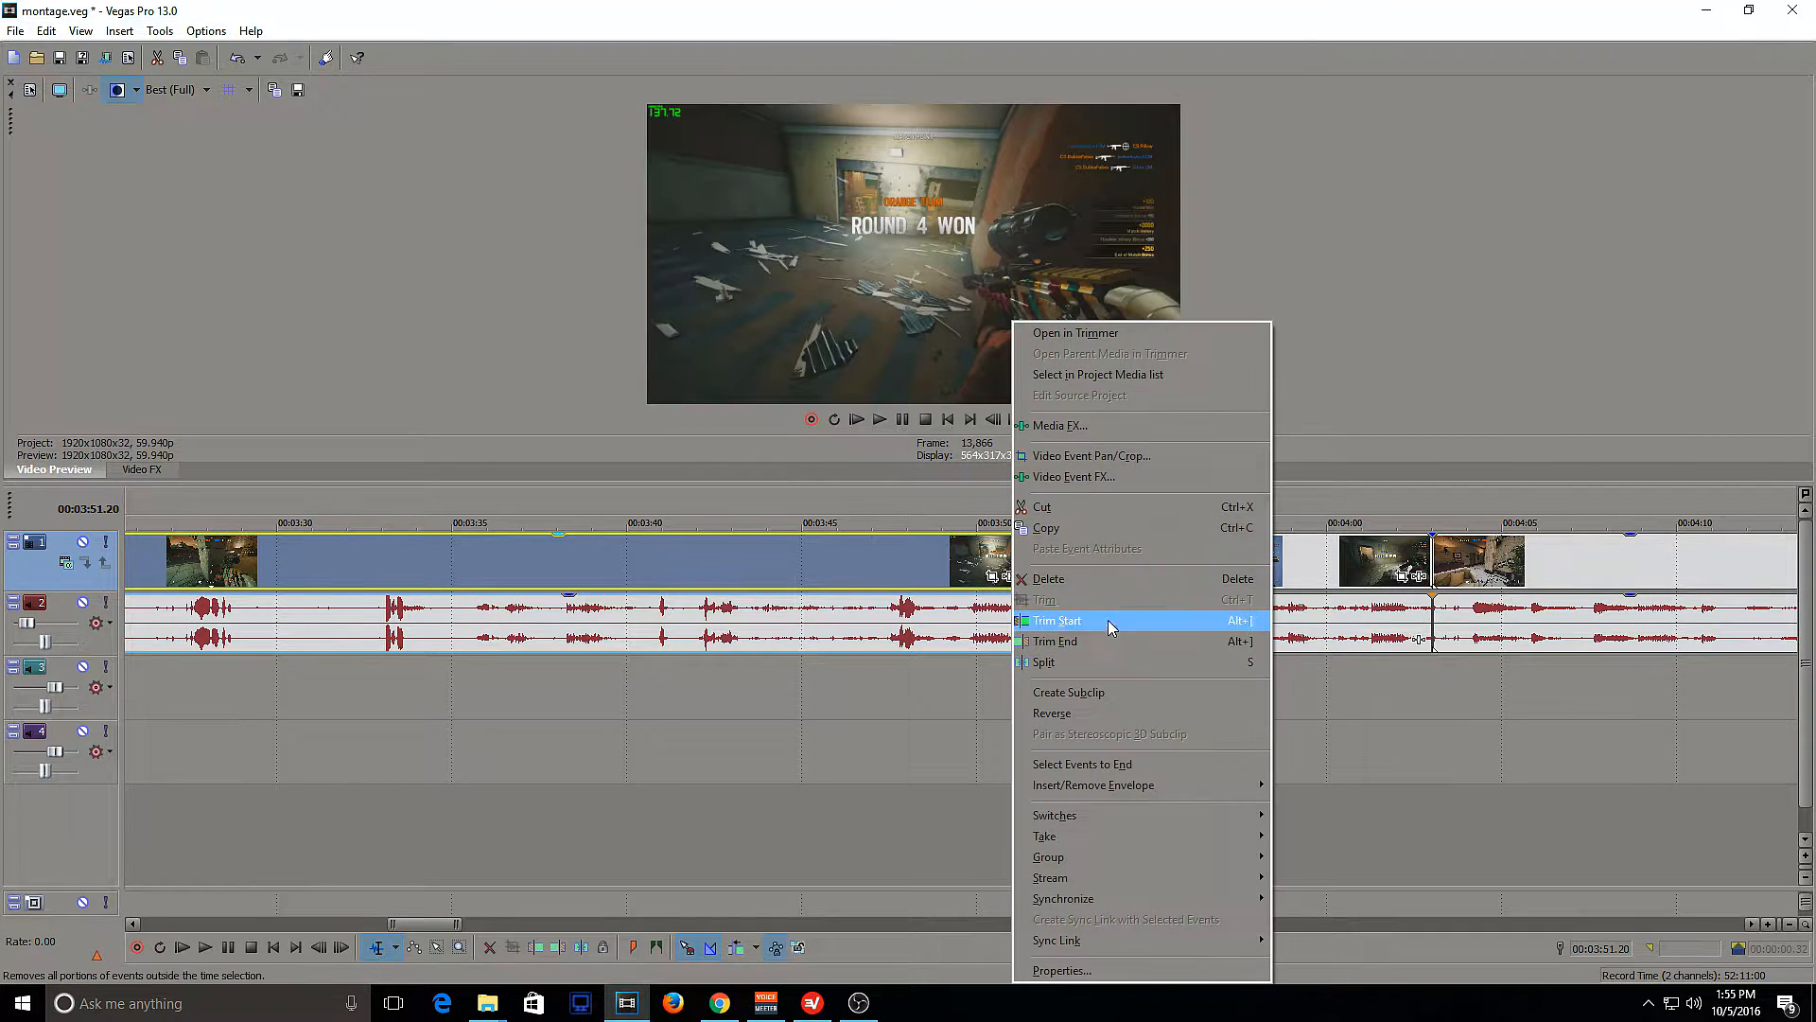
pyautogui.click(933, 579)
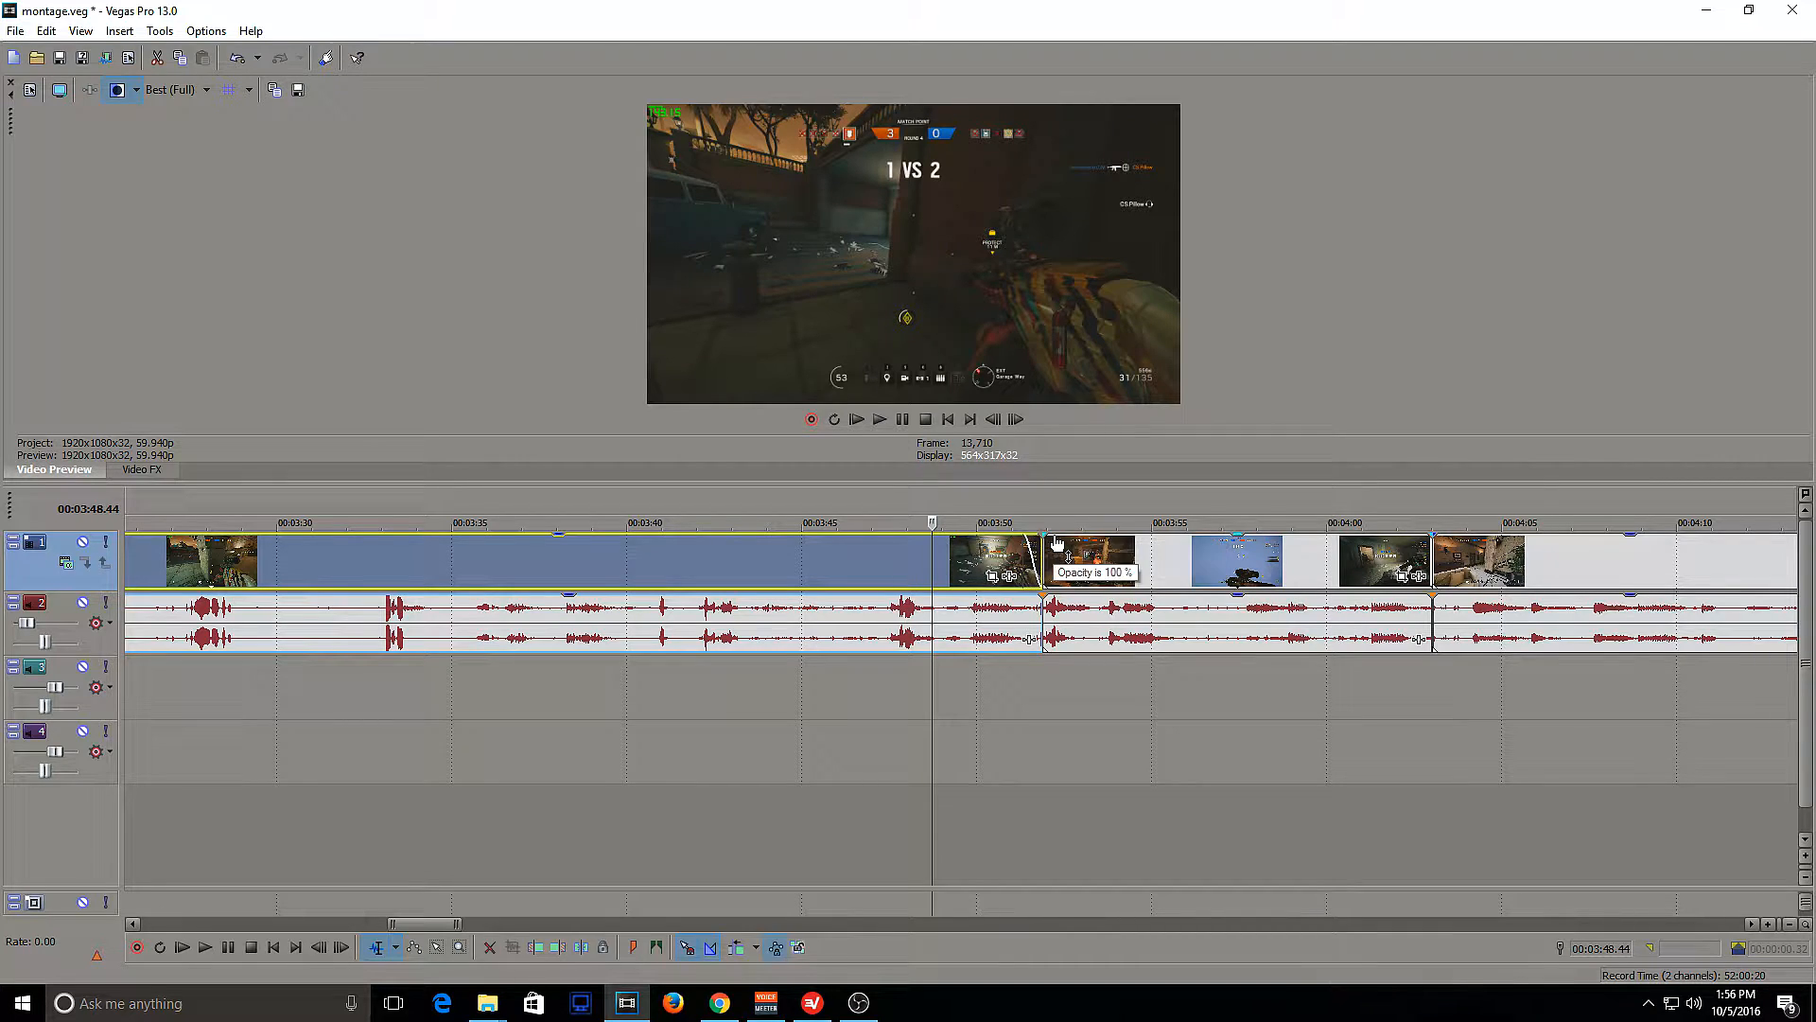
pyautogui.moveTo(1041, 534); pyautogui.dragTo(1059, 539)
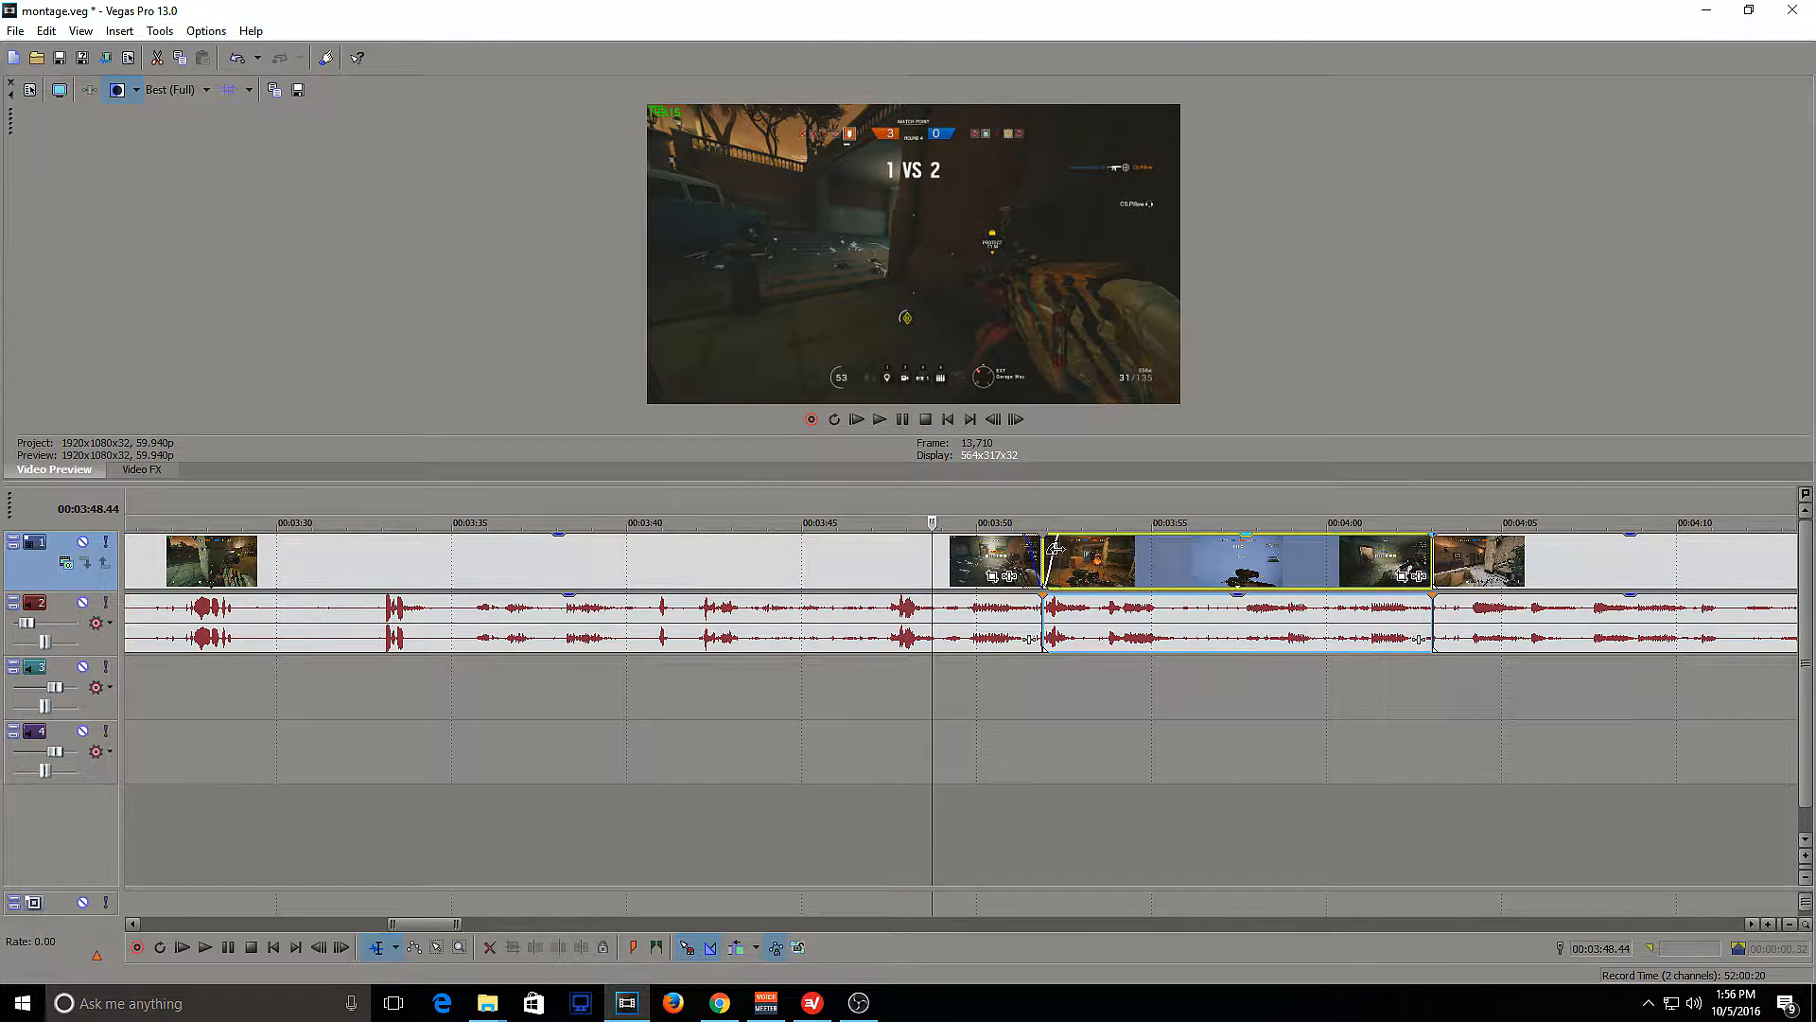
pyautogui.click(1023, 555)
pyautogui.press('space')
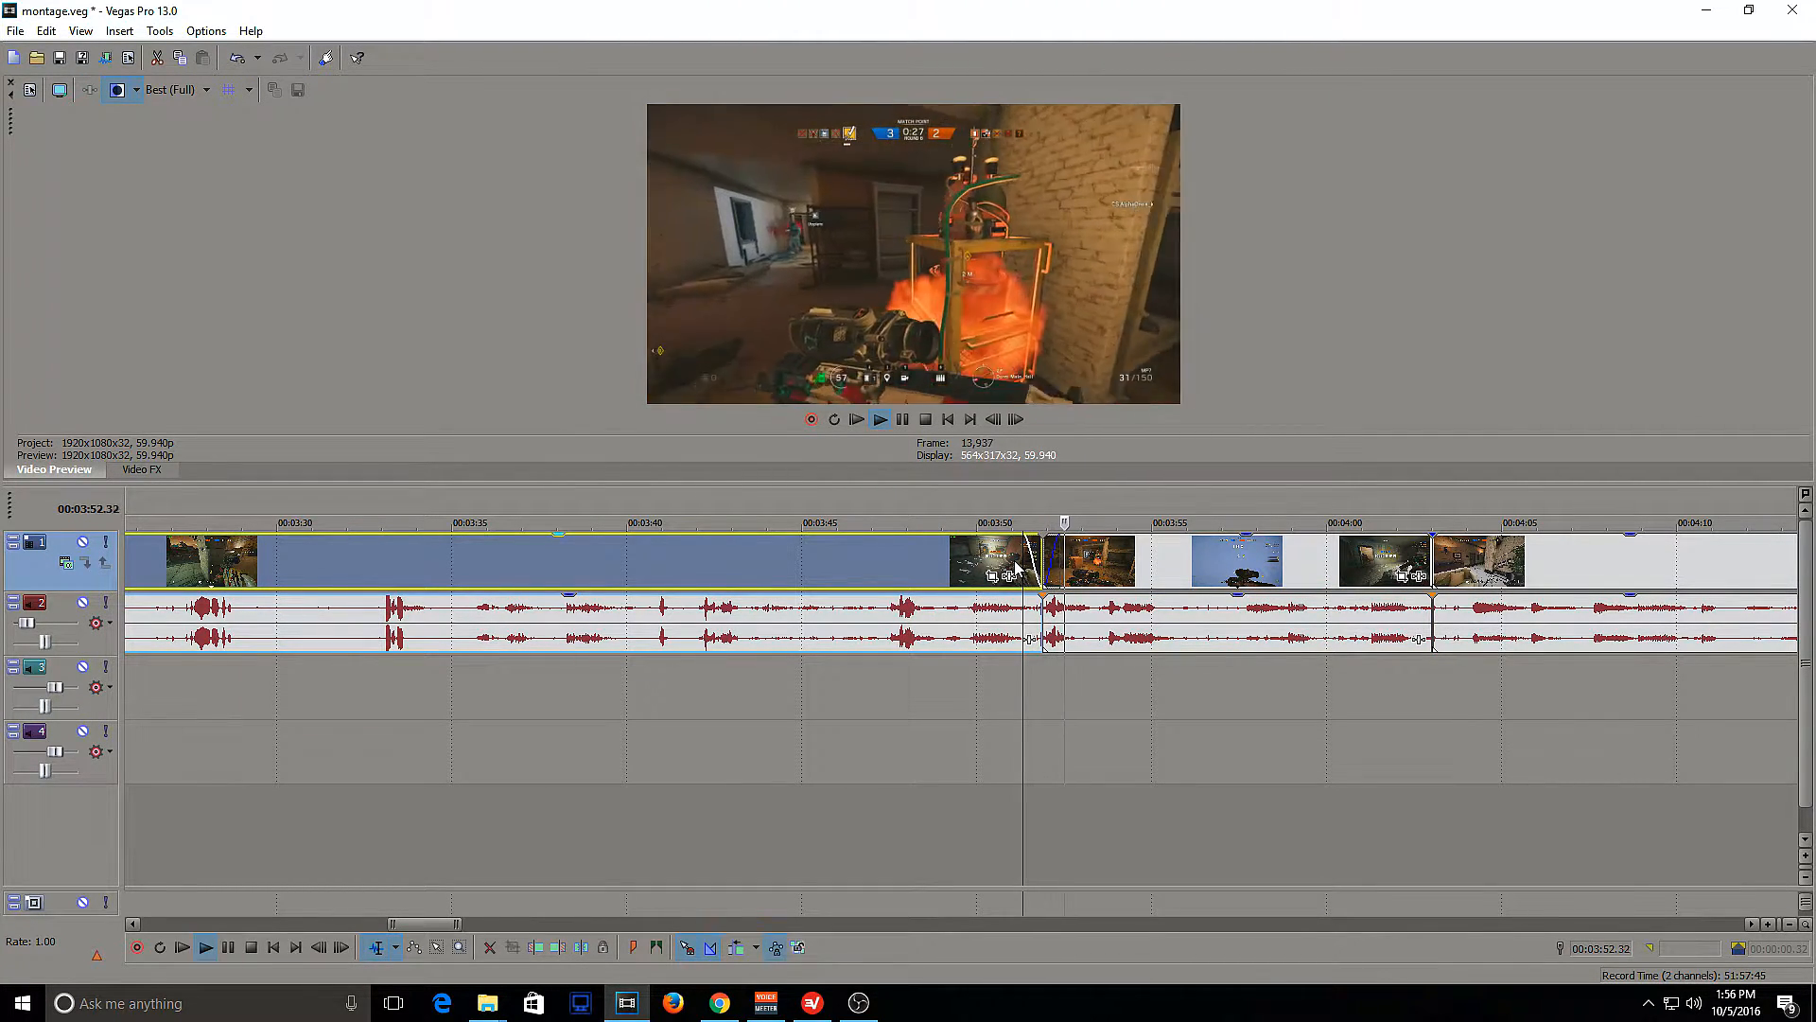
pyautogui.press('space')
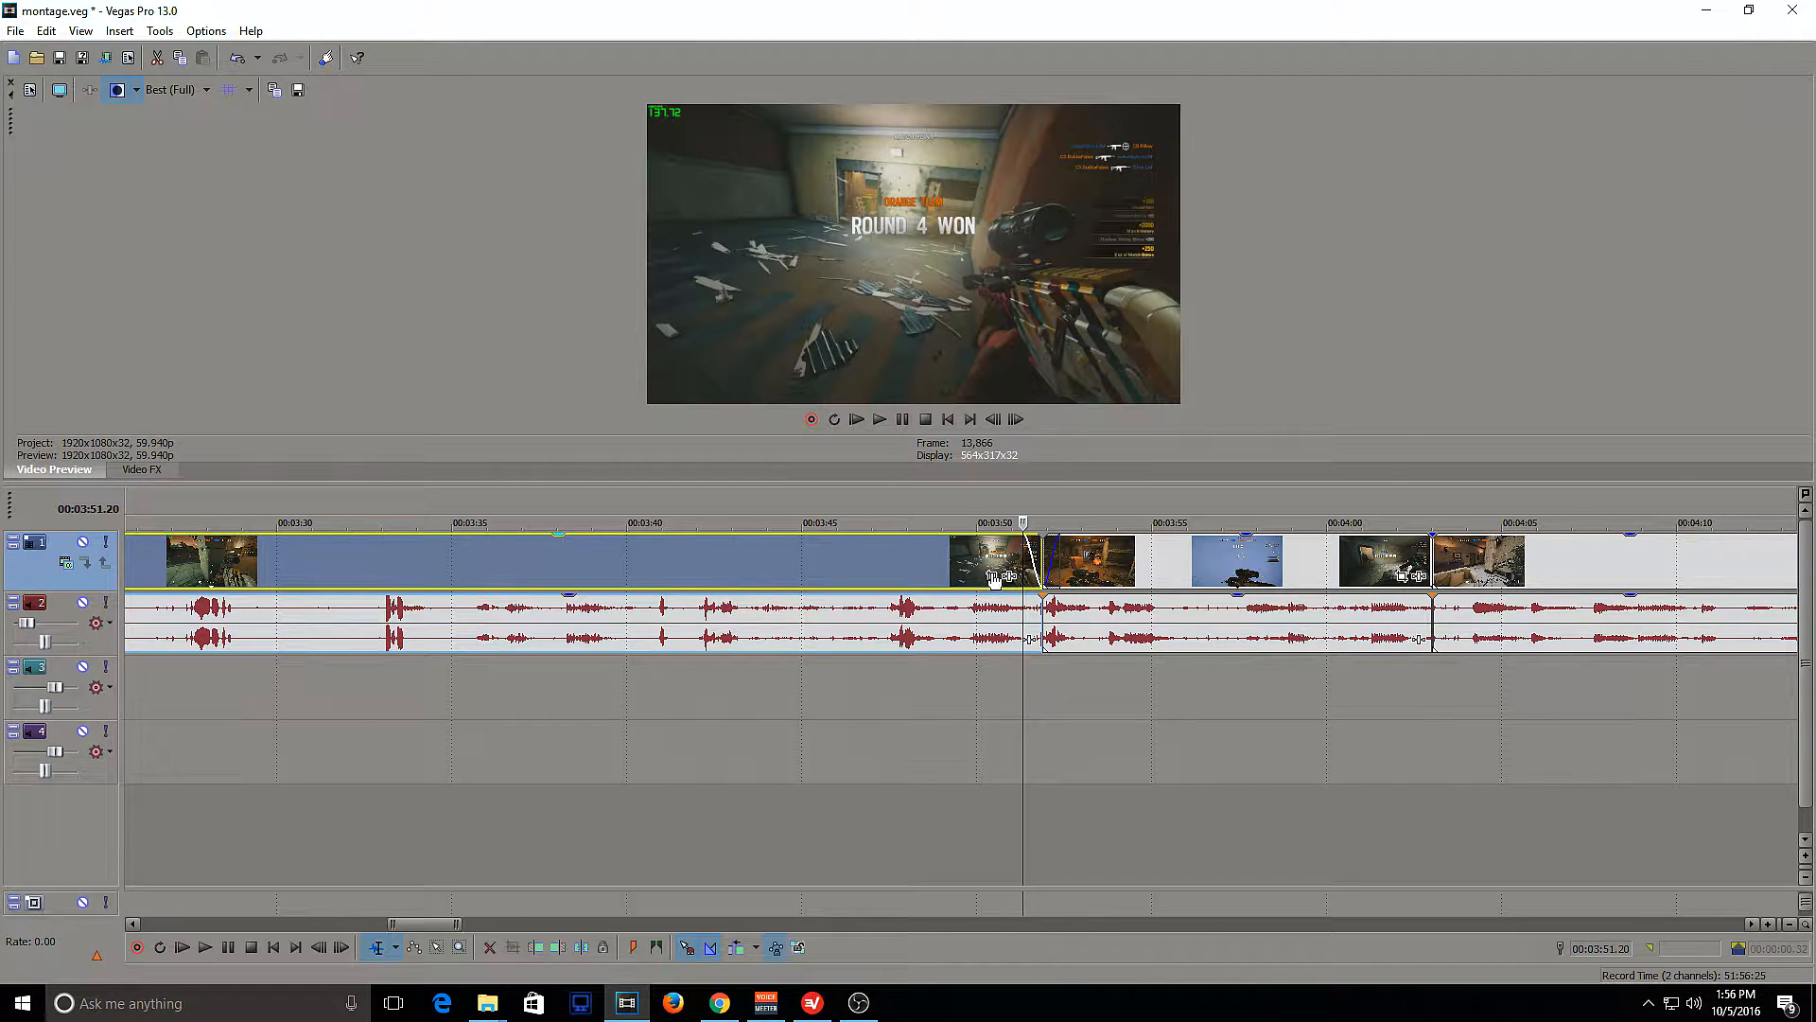
# Overlap the trimmed clip's end with the short clip's start to form a crossfade of about 0.34, and play the transition
pyautogui.moveTo(981, 560)
pyautogui.mouseDown()
pyautogui.moveTo(961, 561)
pyautogui.moveTo(1034, 560)
pyautogui.moveTo(954, 571)
pyautogui.moveTo(980, 568)
pyautogui.mouseUp()
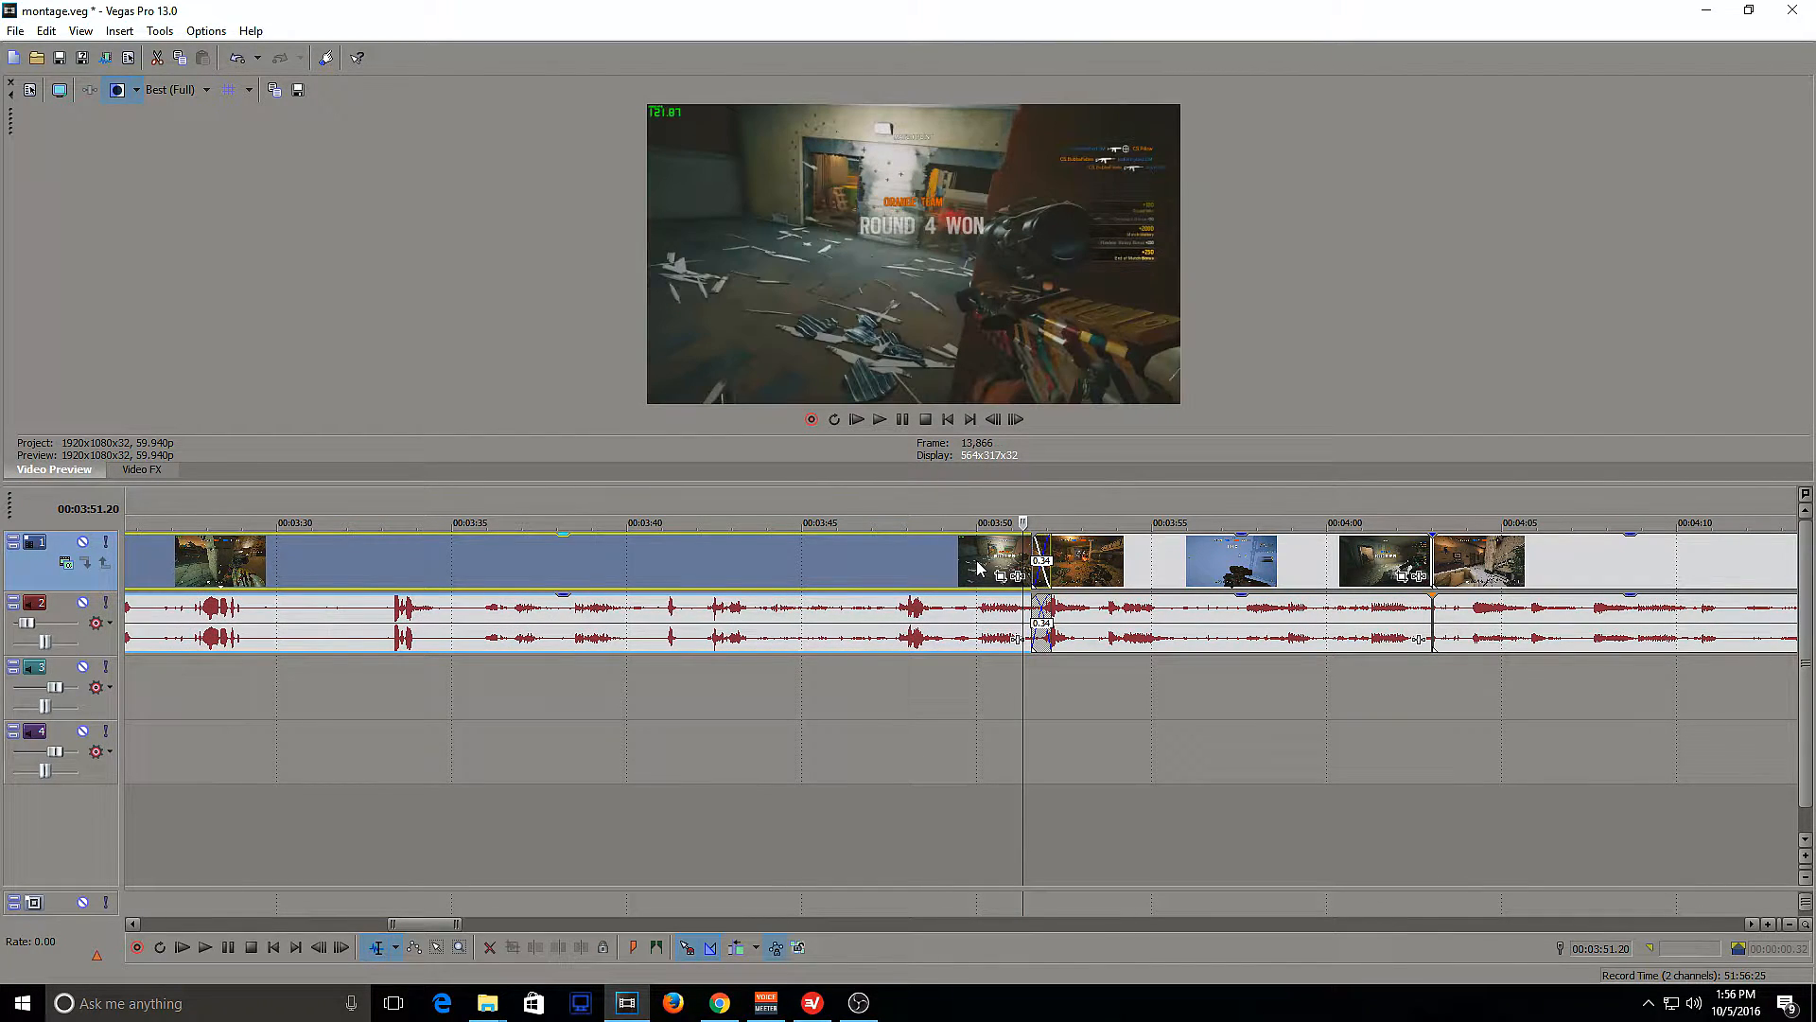
pyautogui.click(1018, 555)
pyautogui.press('space')
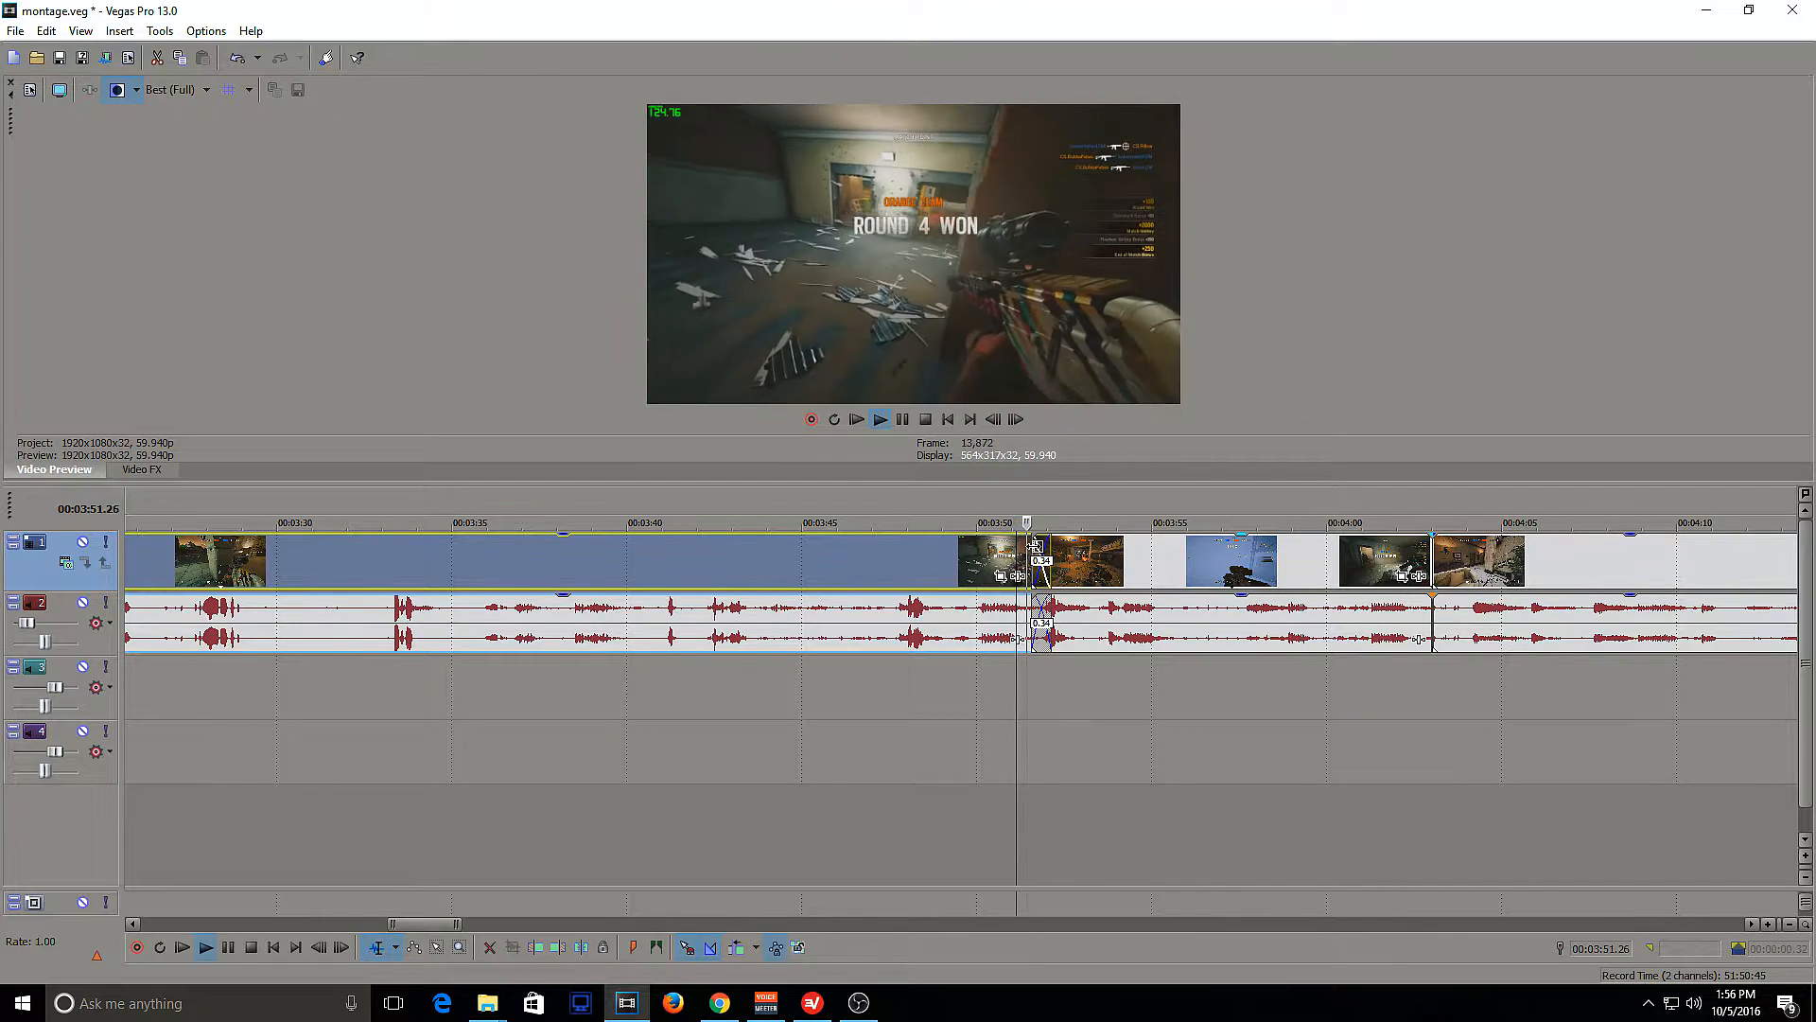
pyautogui.press('space')
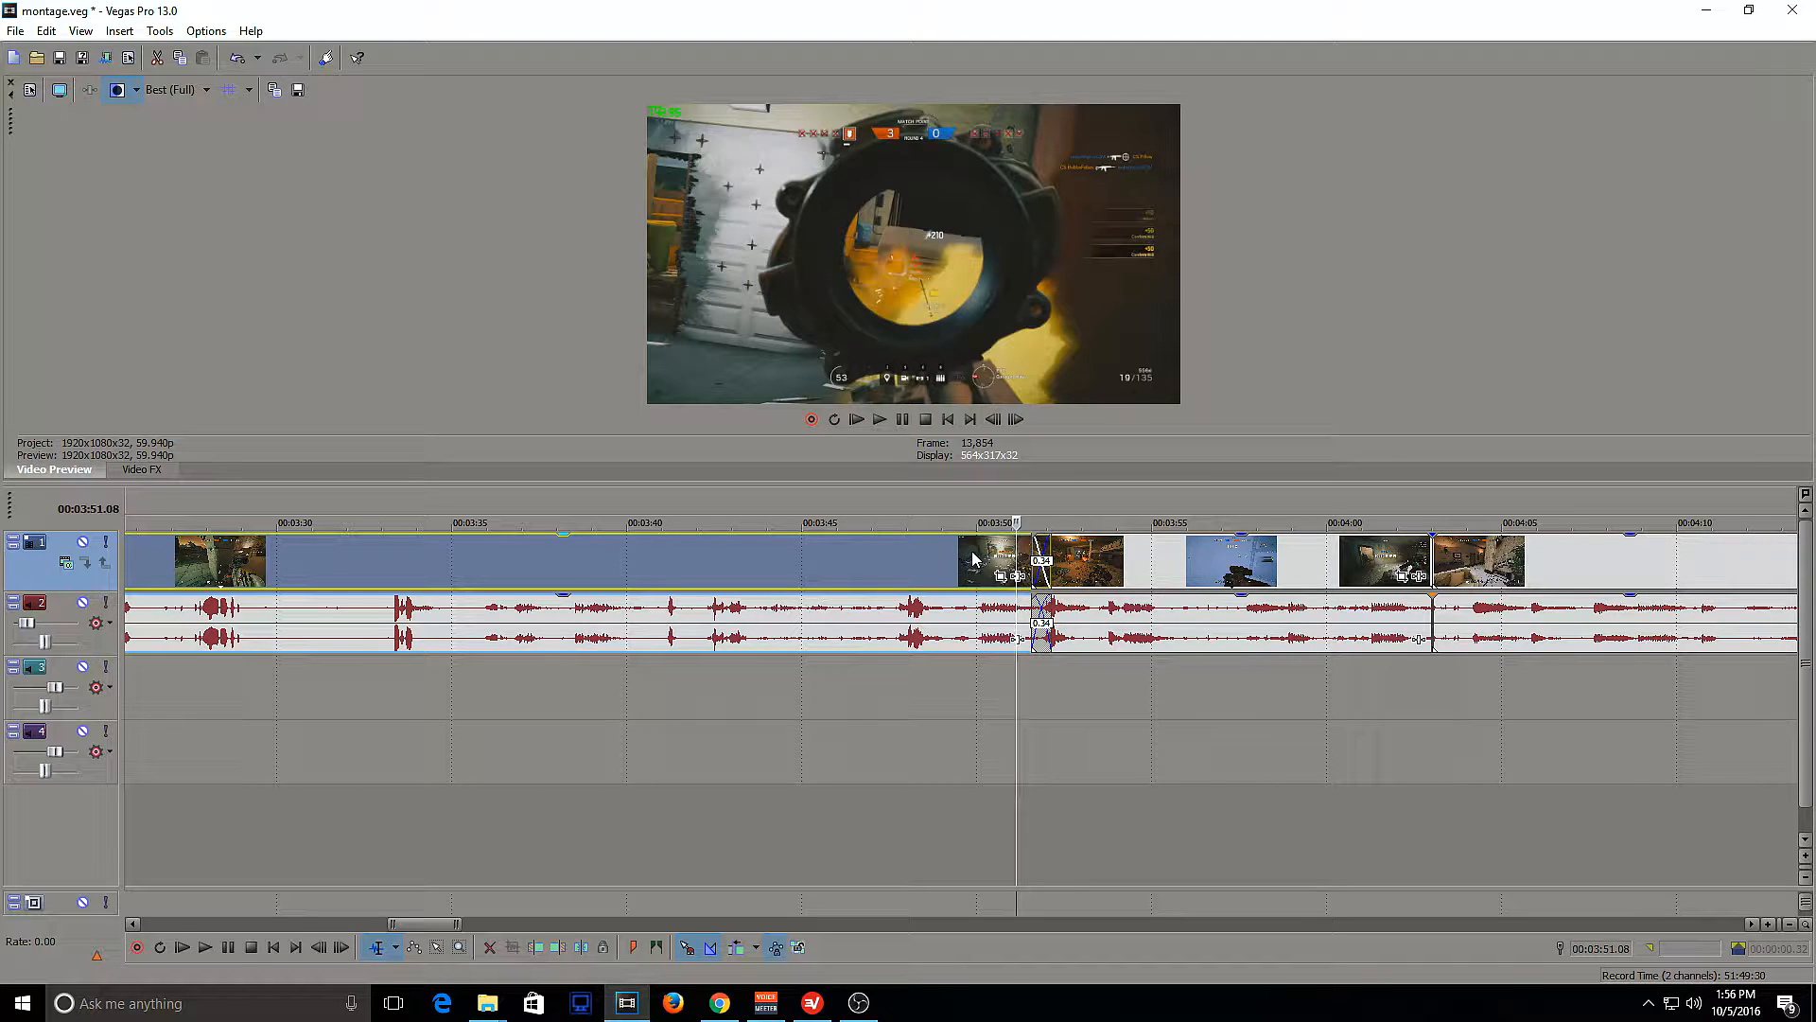
# Separate the trimmed clip from the short clip, and overlap their ends again to form a longer crossfade of about 1.30
pyautogui.scroll(-3, 995, 566)
pyautogui.scroll(-2, 995, 566)
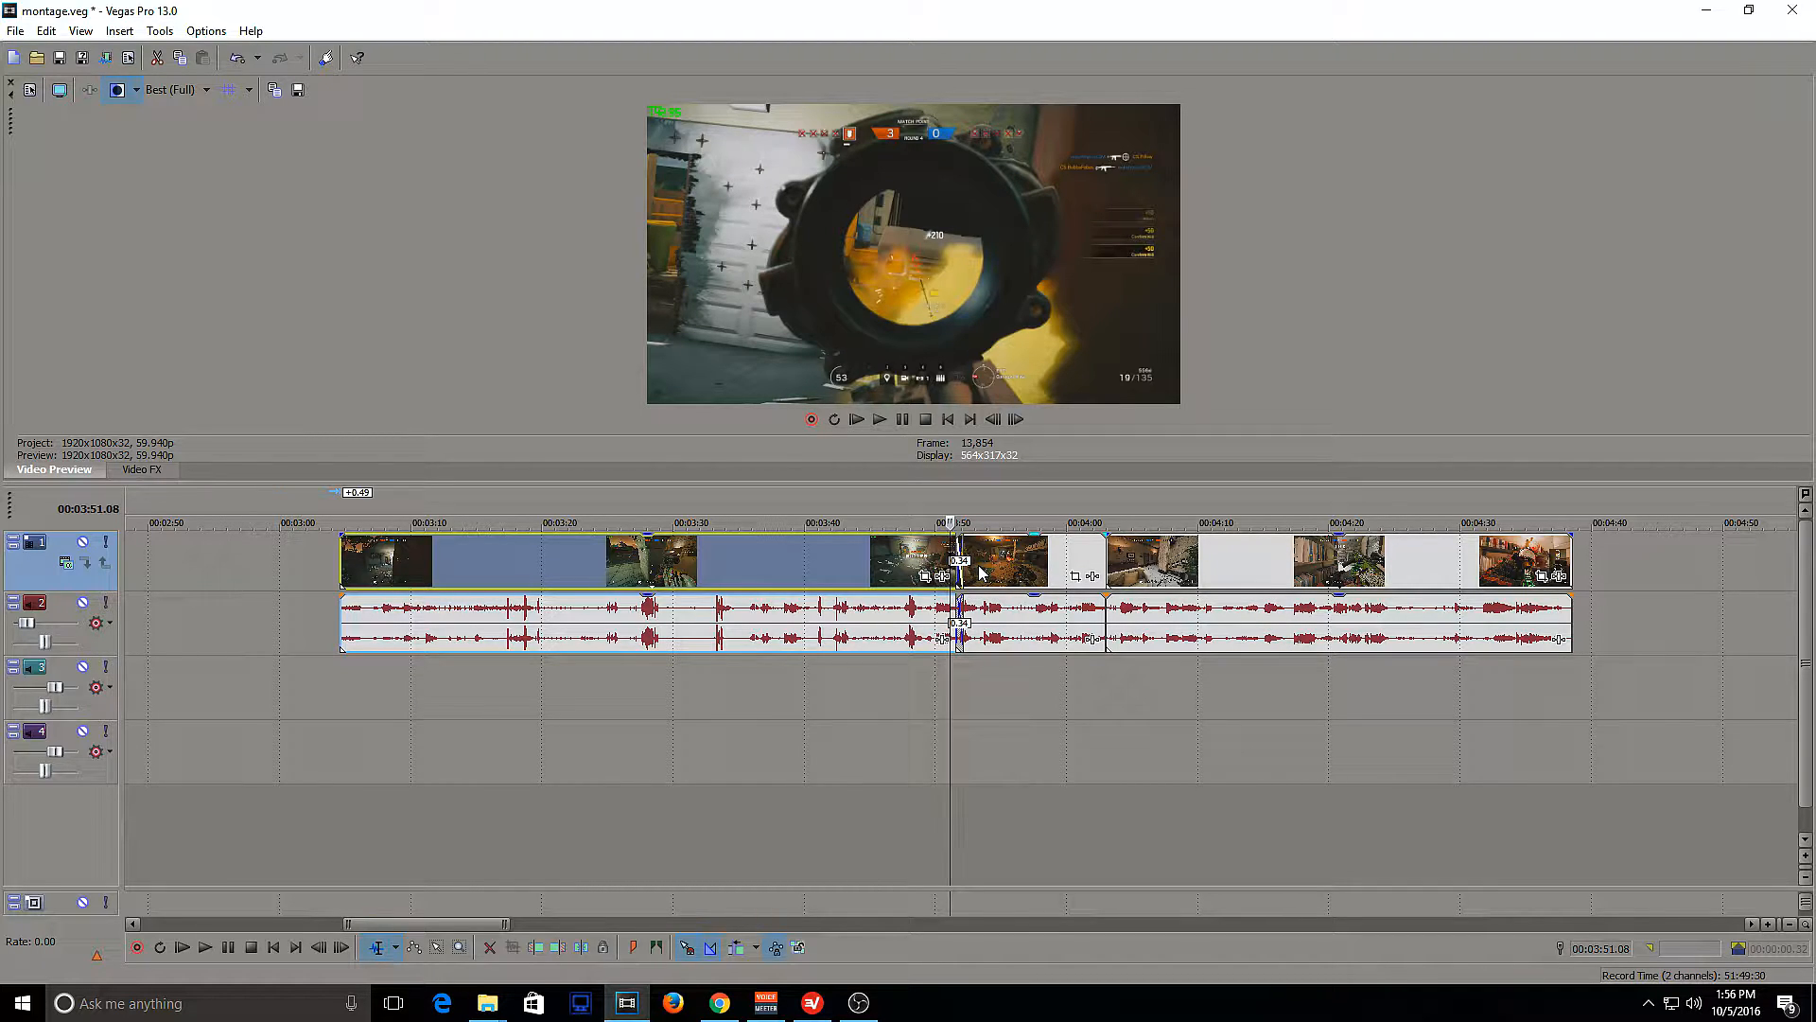
pyautogui.doubleClick(900, 557)
pyautogui.moveTo(863, 553); pyautogui.dragTo(847, 555)
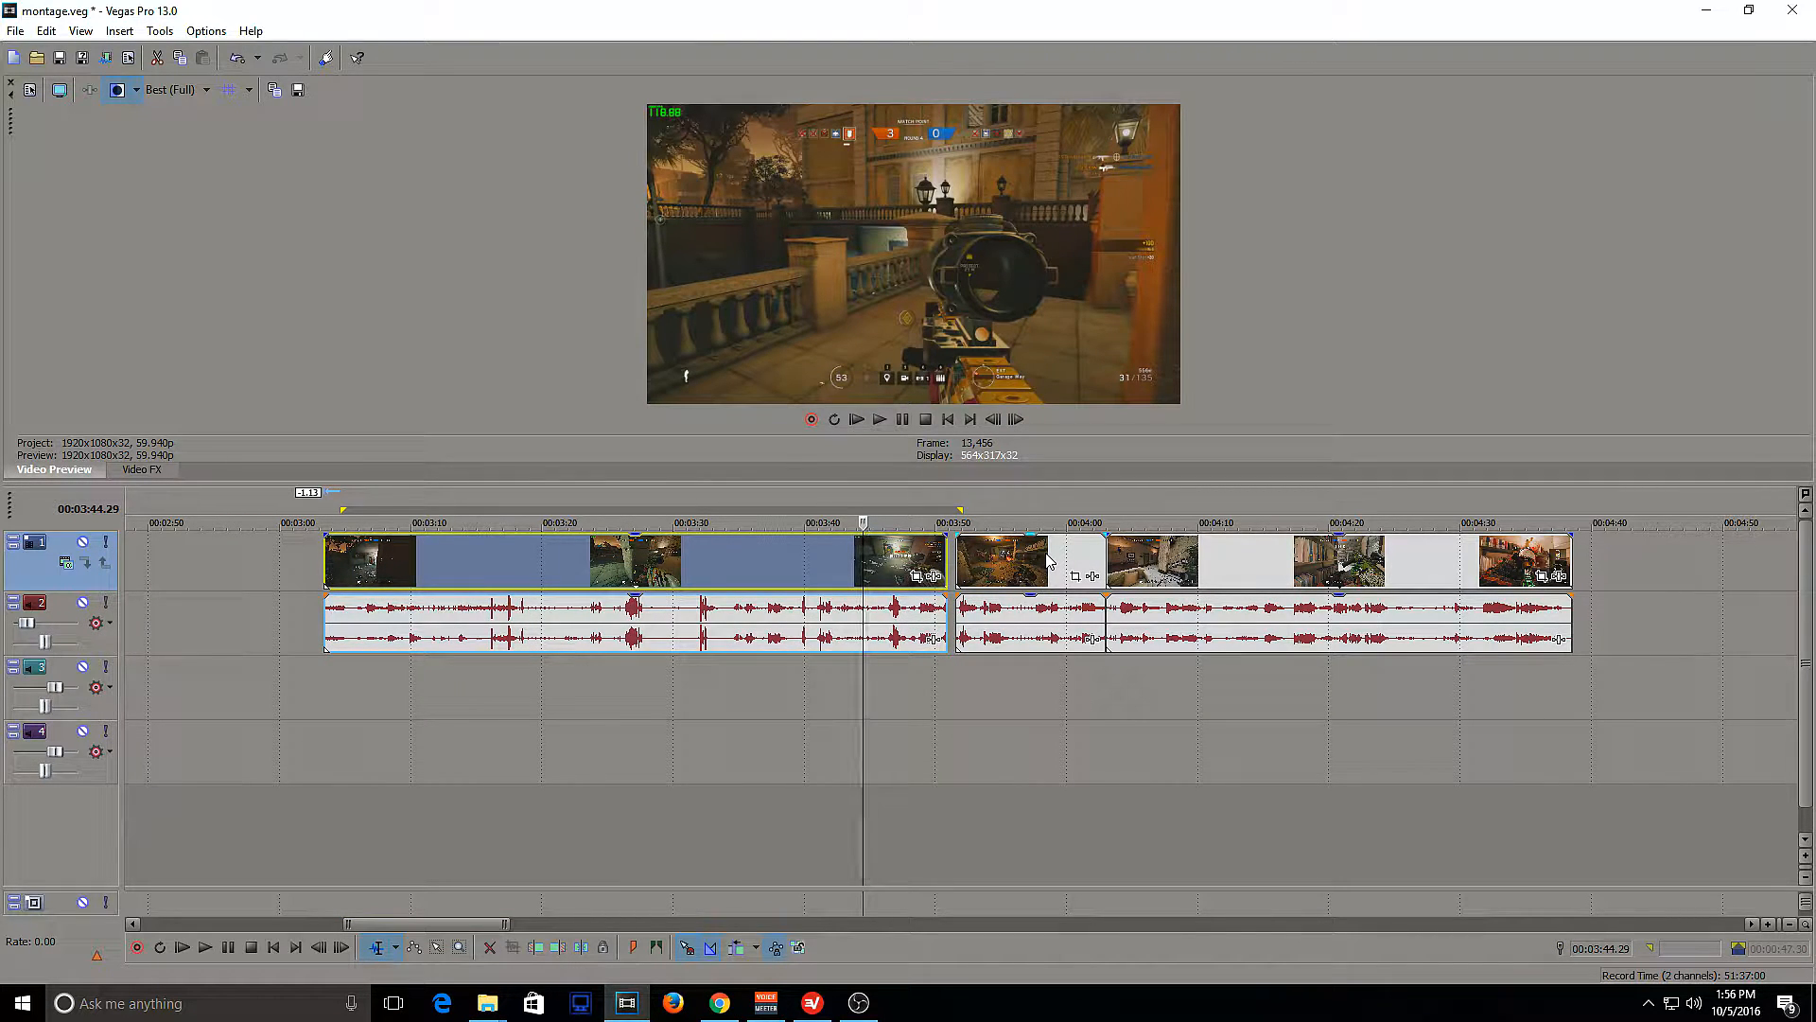
pyautogui.click(910, 556)
pyautogui.click(940, 556)
pyautogui.click(944, 554)
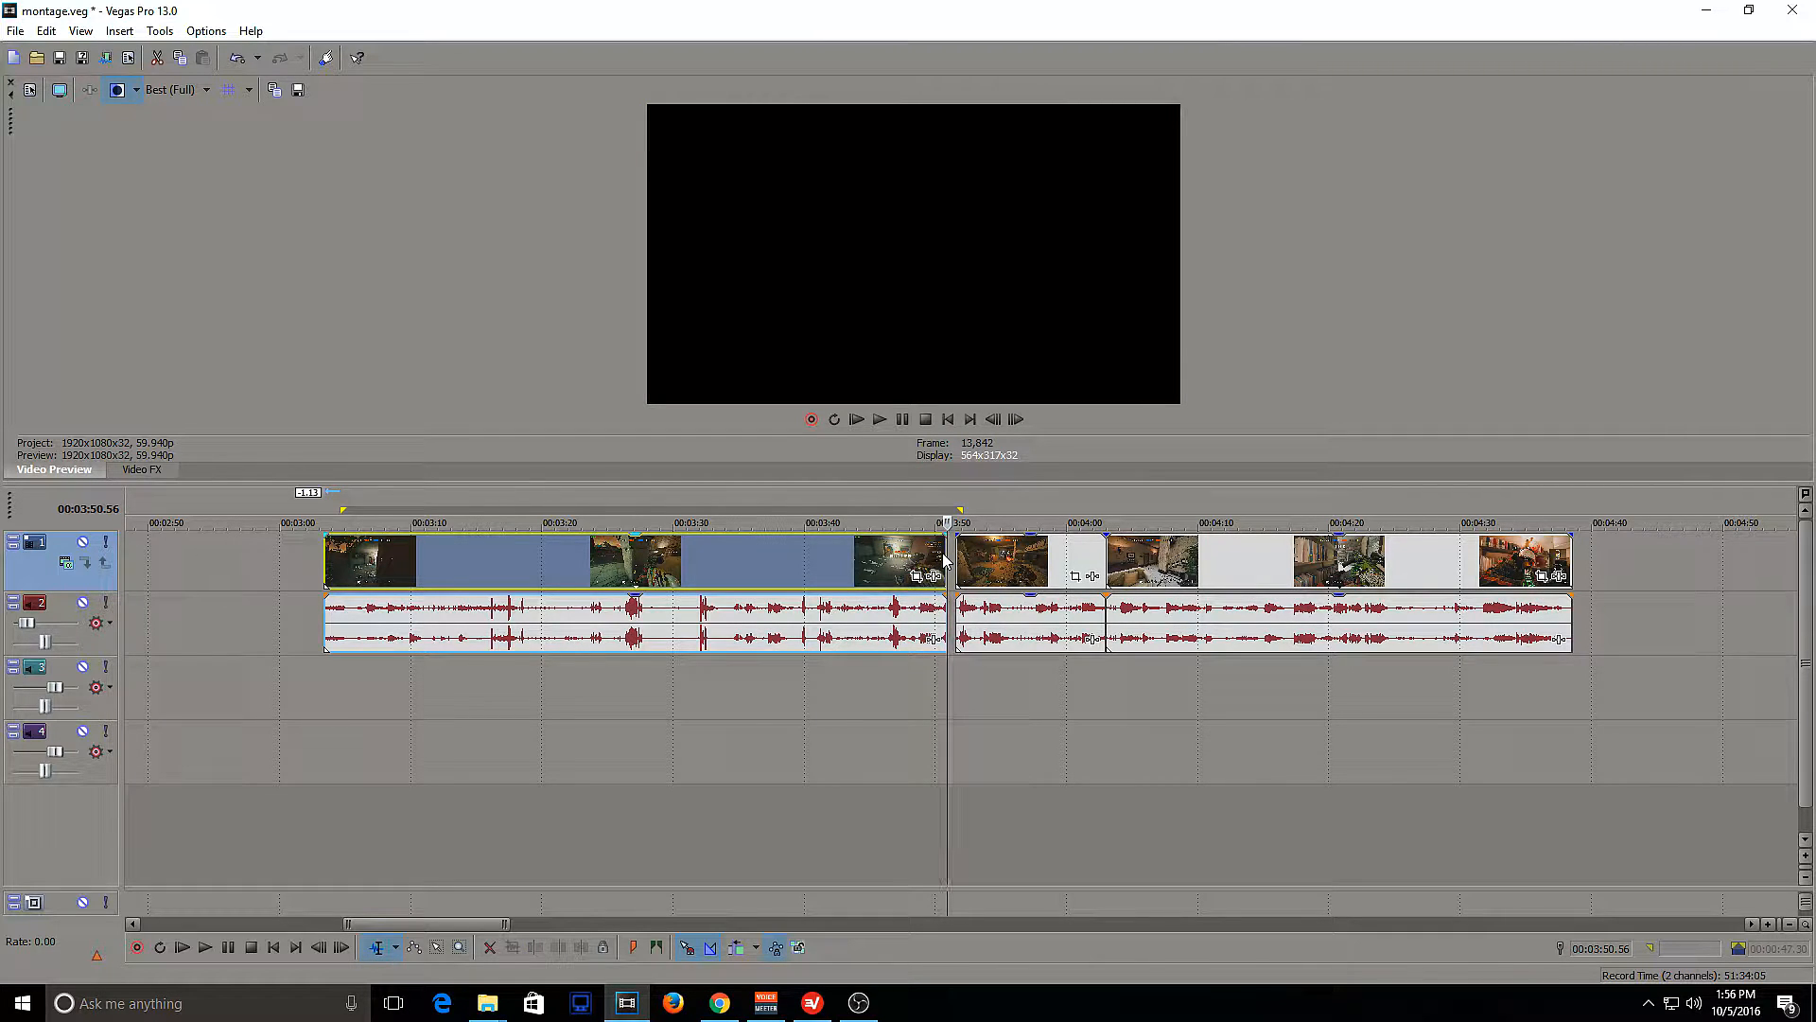
pyautogui.click(957, 554)
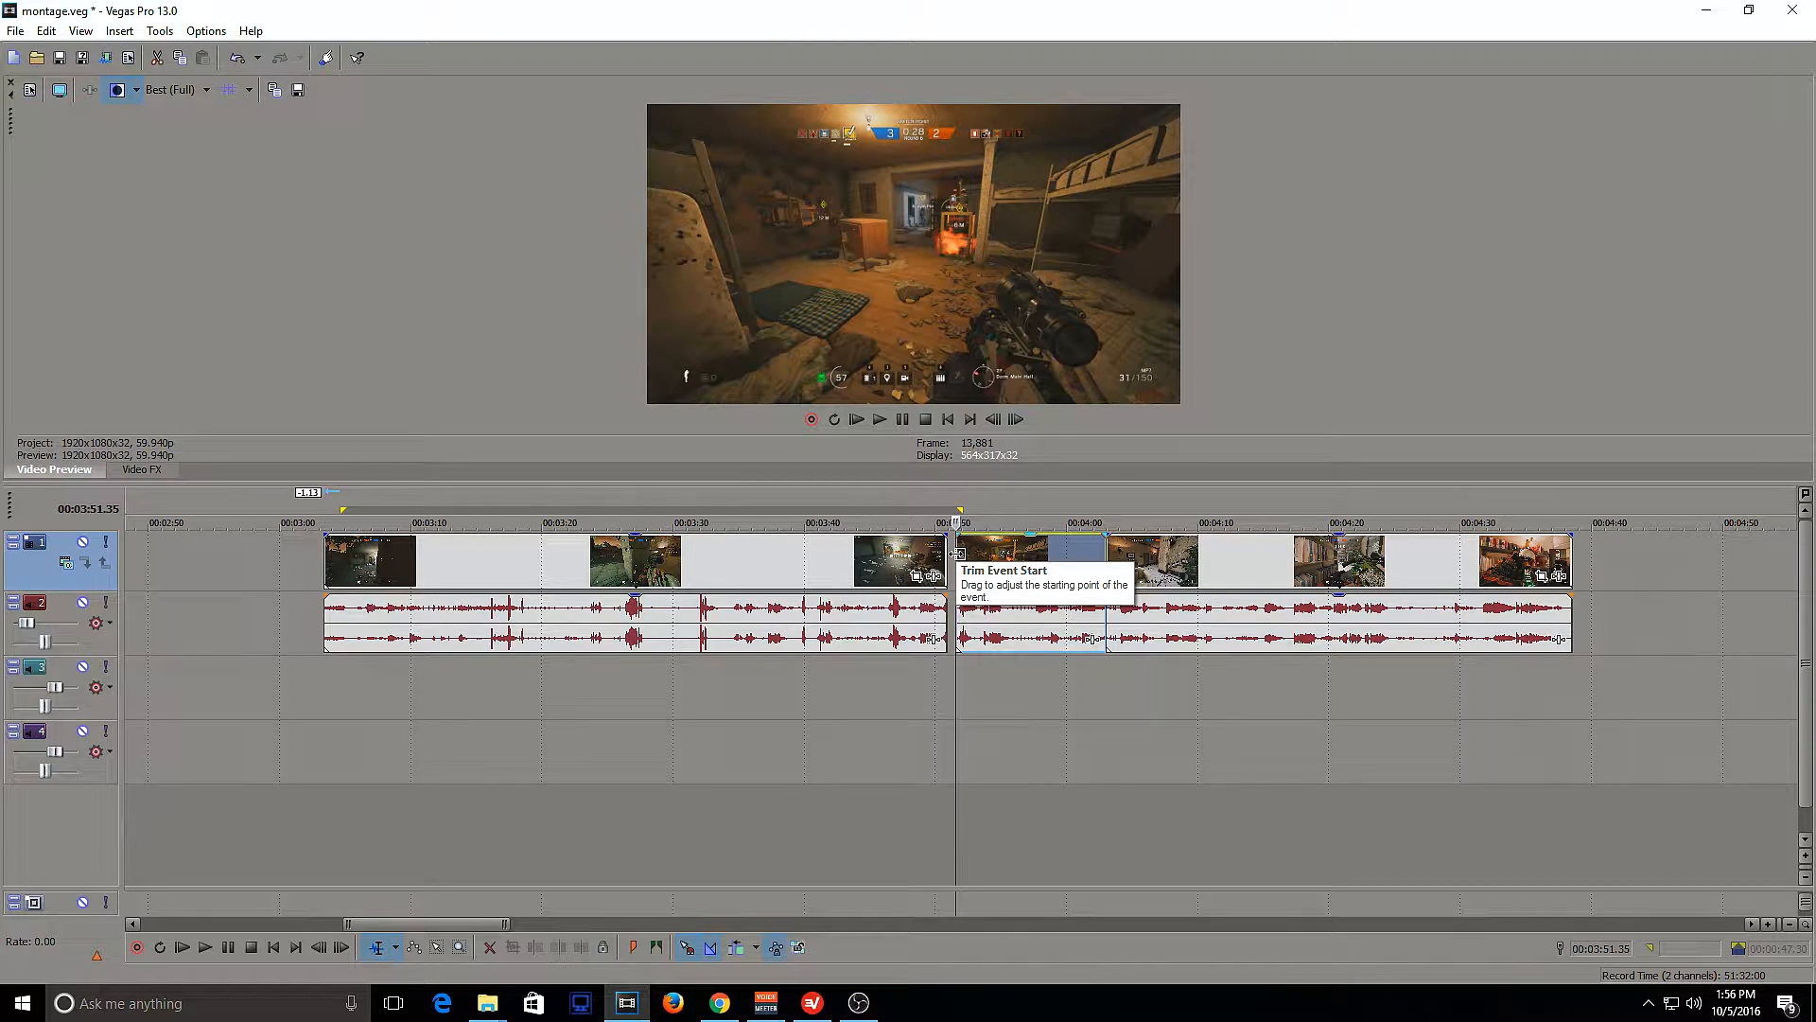
pyautogui.moveTo(925, 562); pyautogui.dragTo(943, 568)
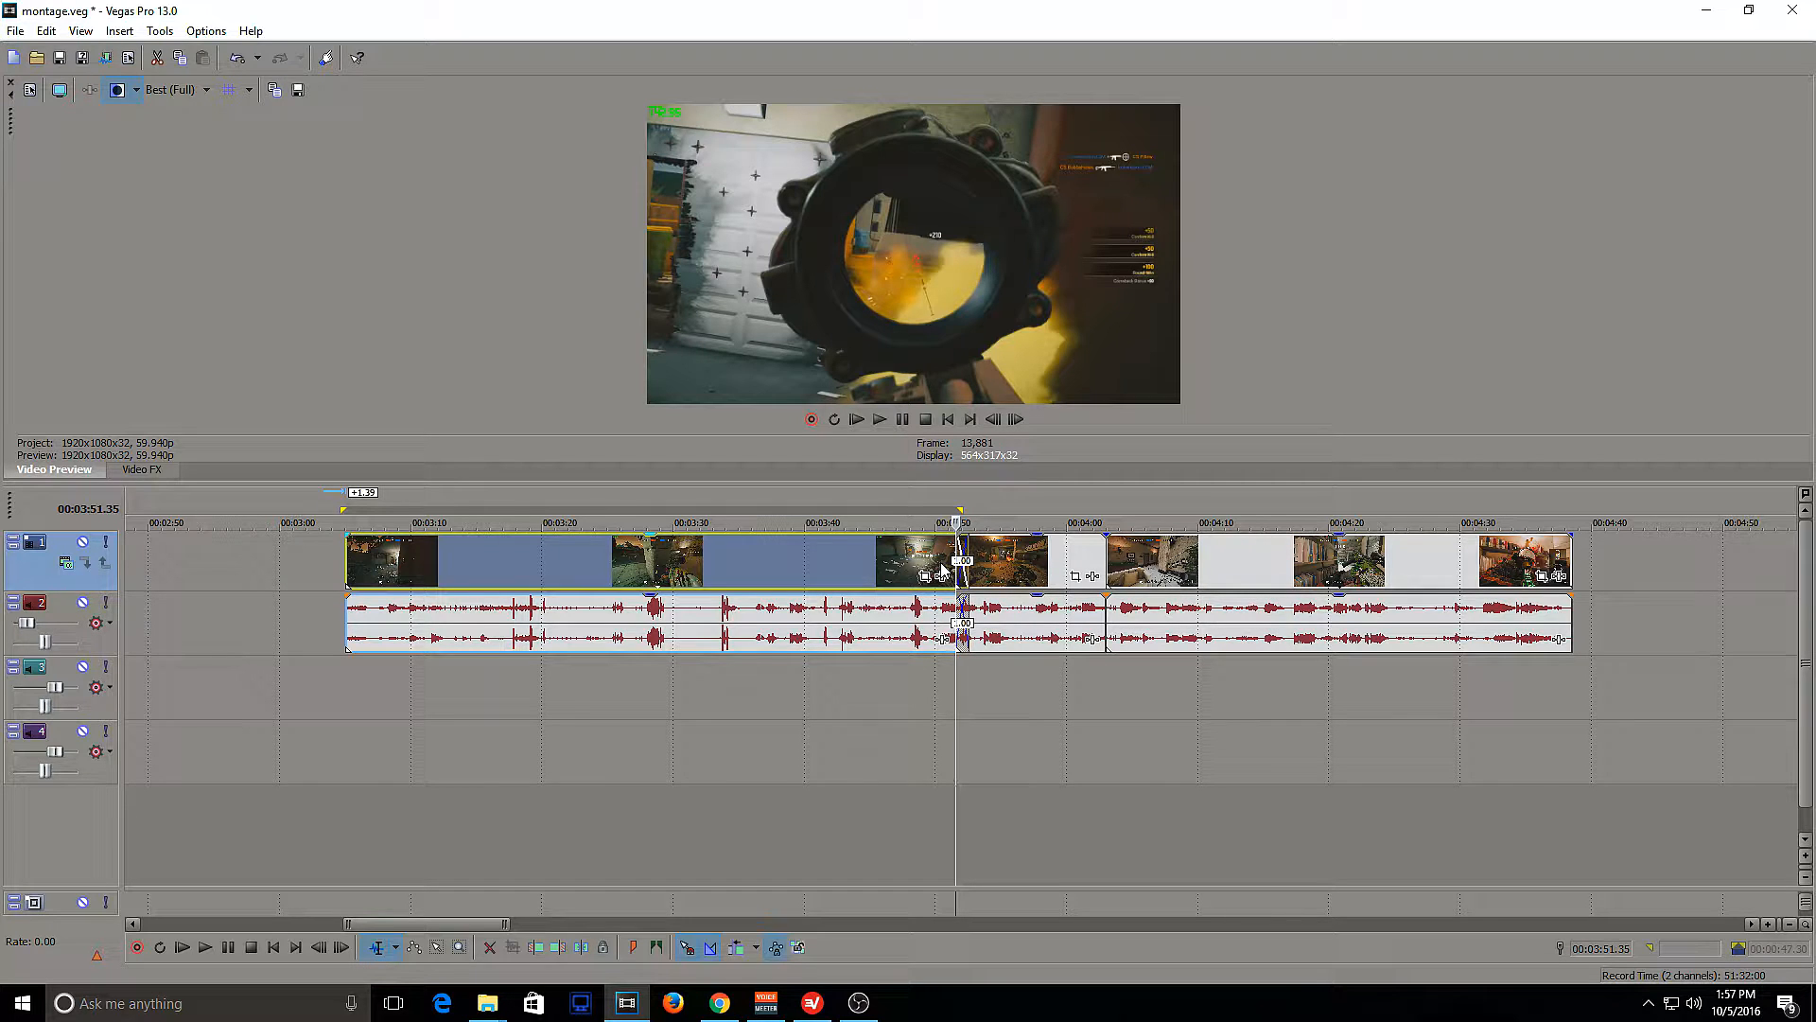
pyautogui.moveTo(925, 564); pyautogui.dragTo(937, 563)
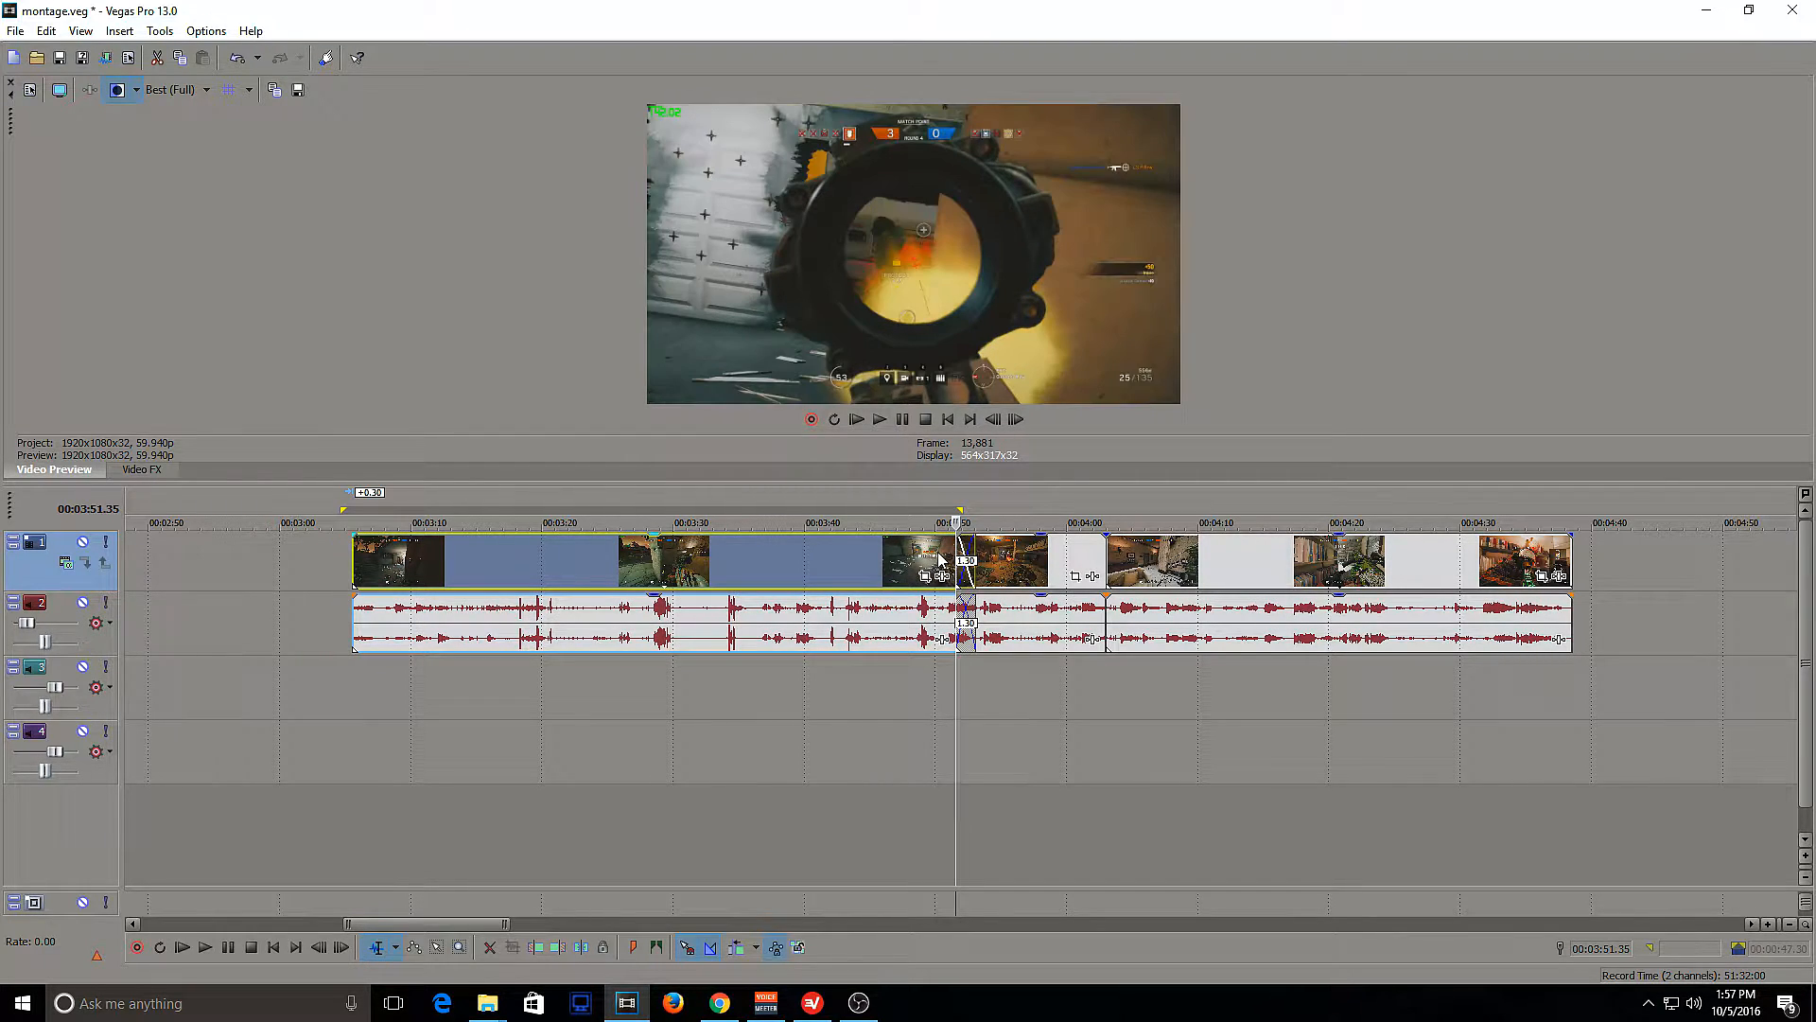
pyautogui.press('space')
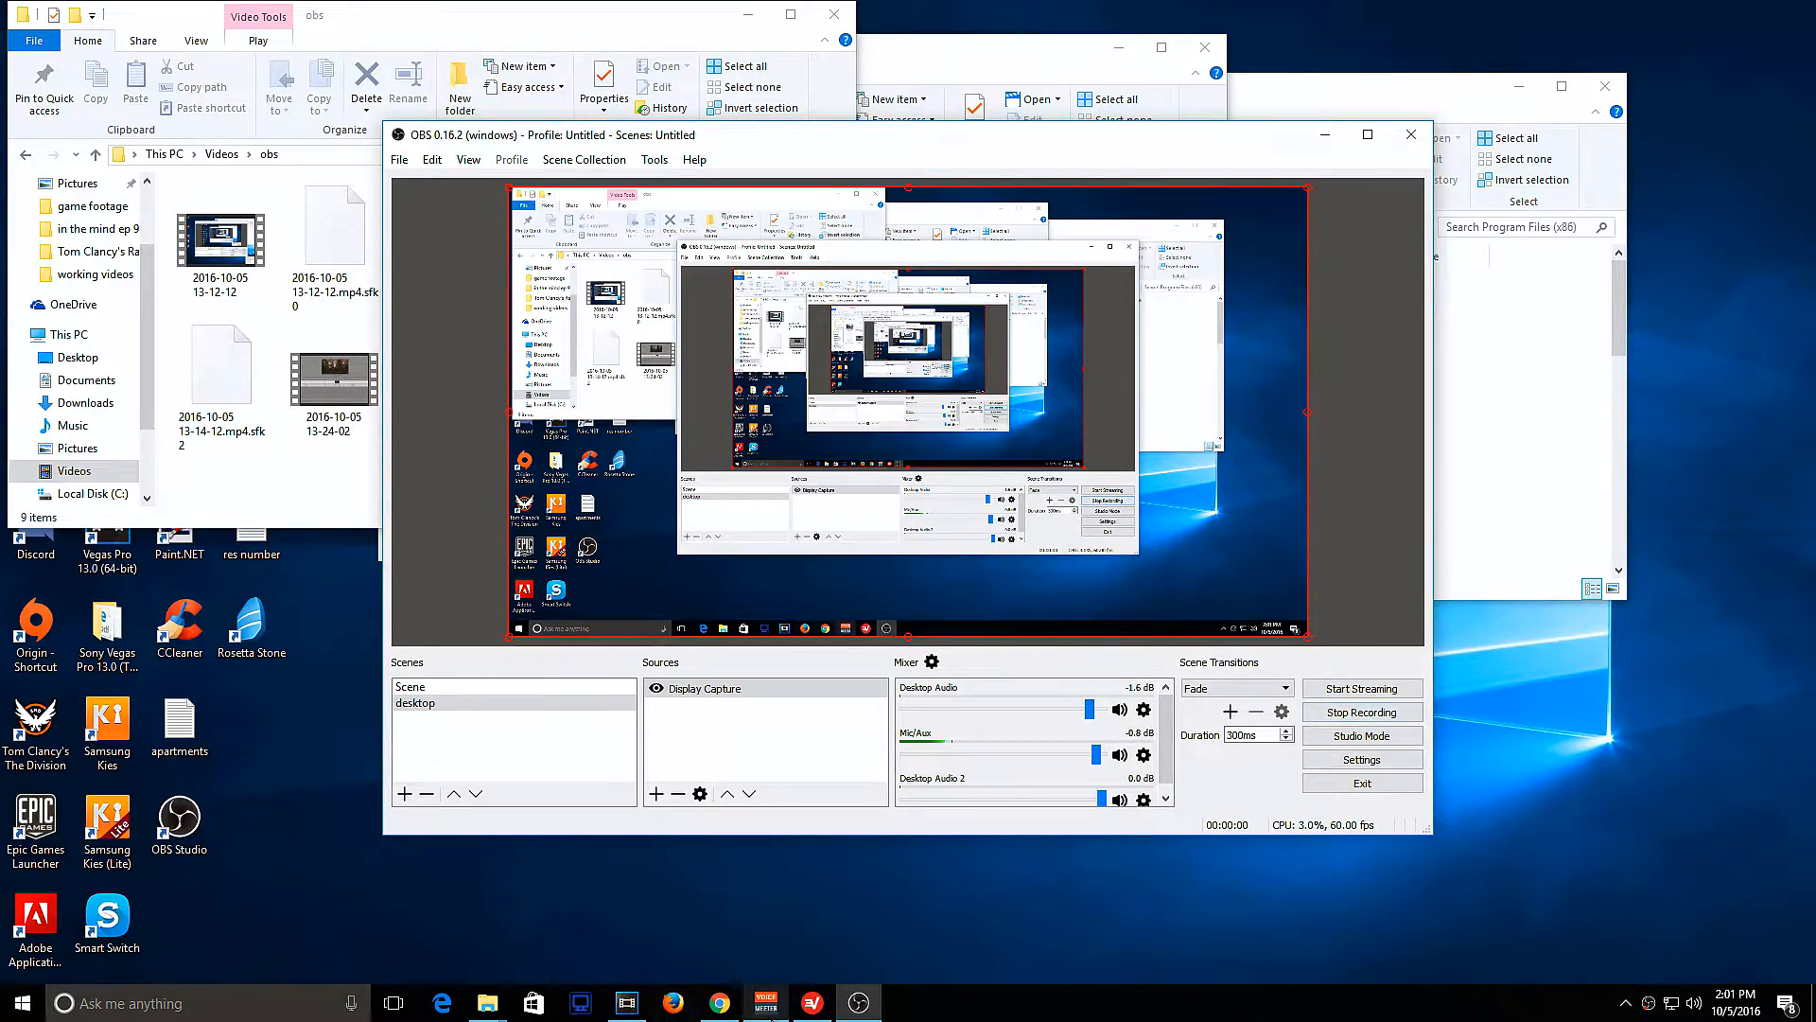
# Switch back to Vegas Pro and play the timeline across the crossfade at about 3:50
pyautogui.click(656, 991)
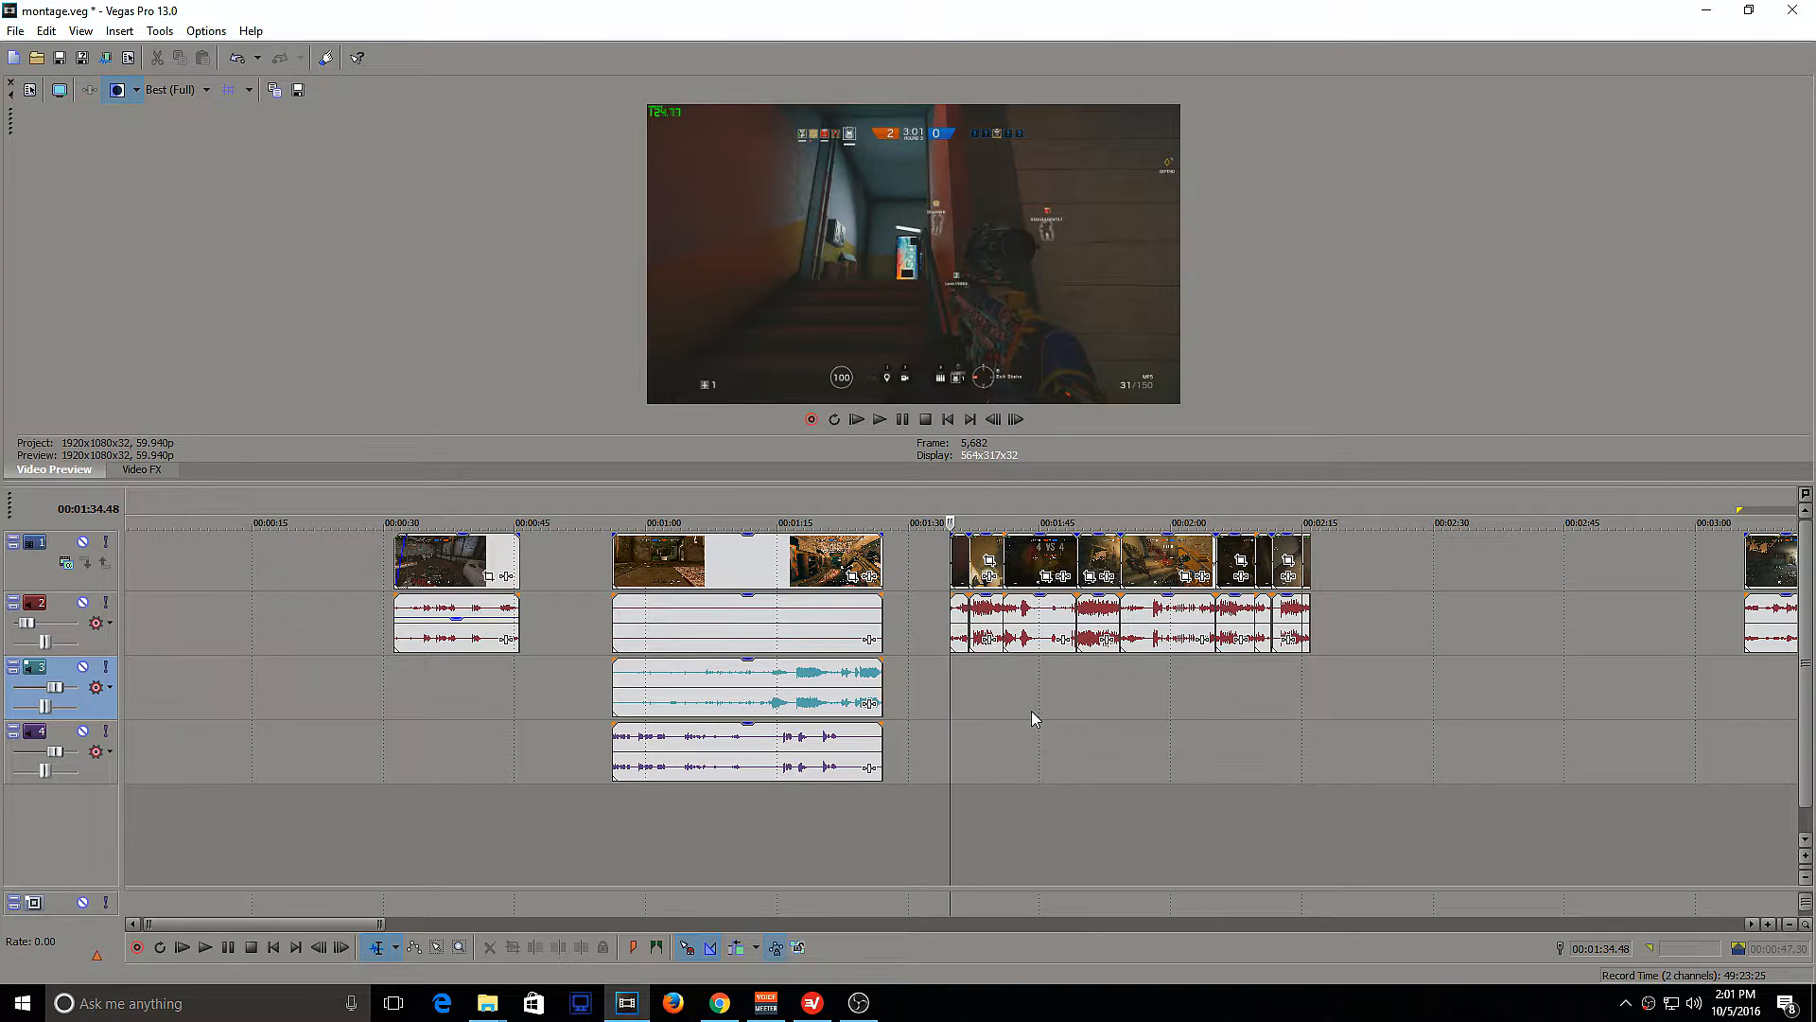
pyautogui.scroll(-2, 1031, 712)
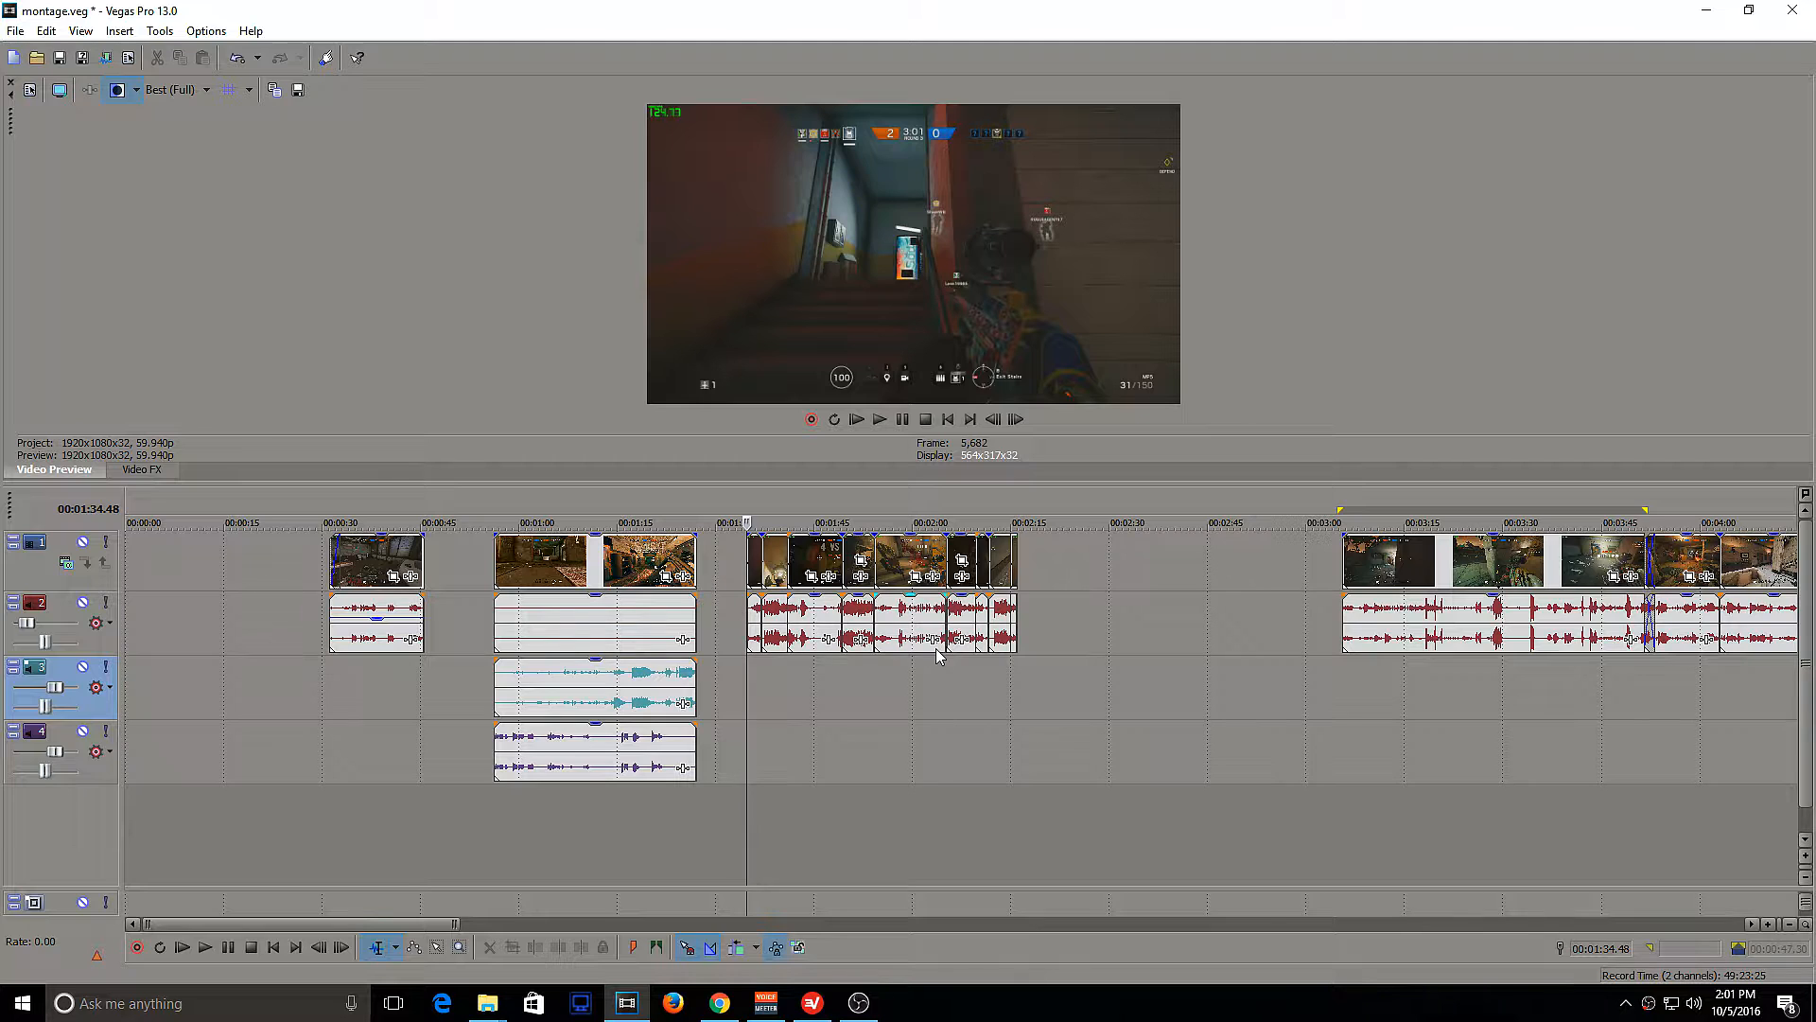
pyautogui.scroll(-2, 932, 648)
pyautogui.click(878, 683)
pyautogui.press('space')
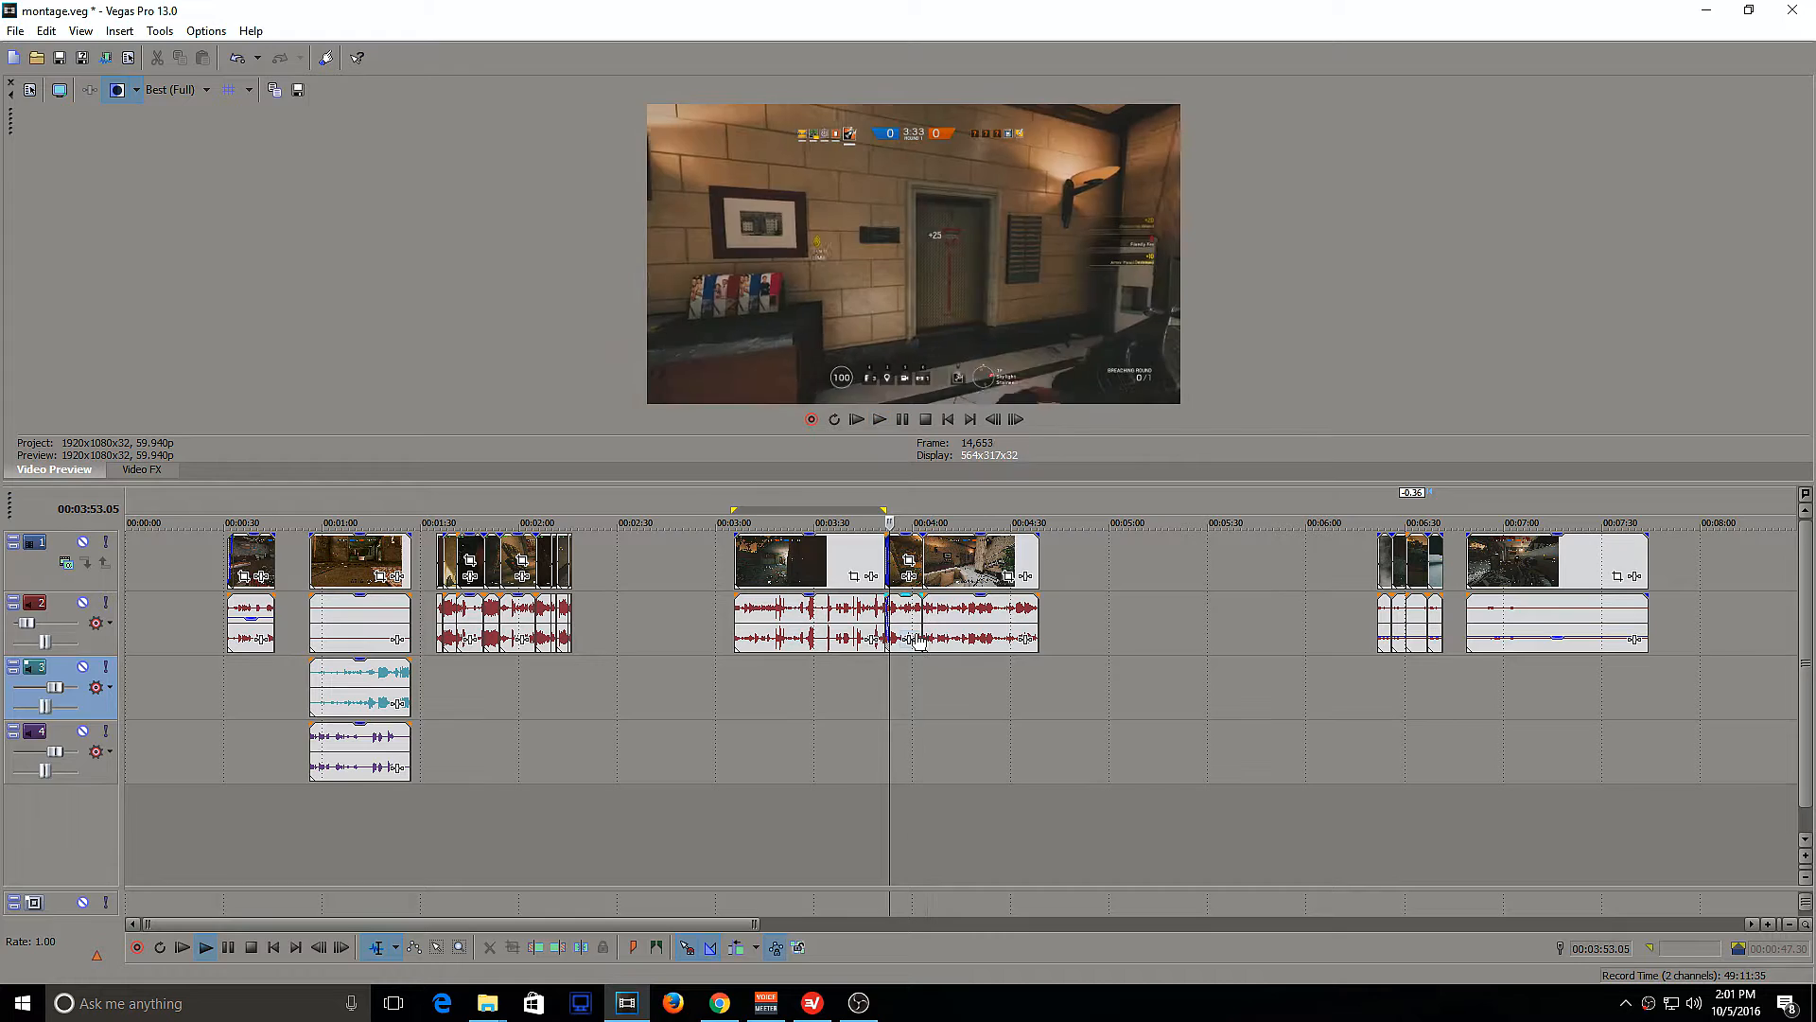
# Stop playback and inspect the frames at the cuts in the short-clip sequence that starts at about 1:34
pyautogui.press('space')
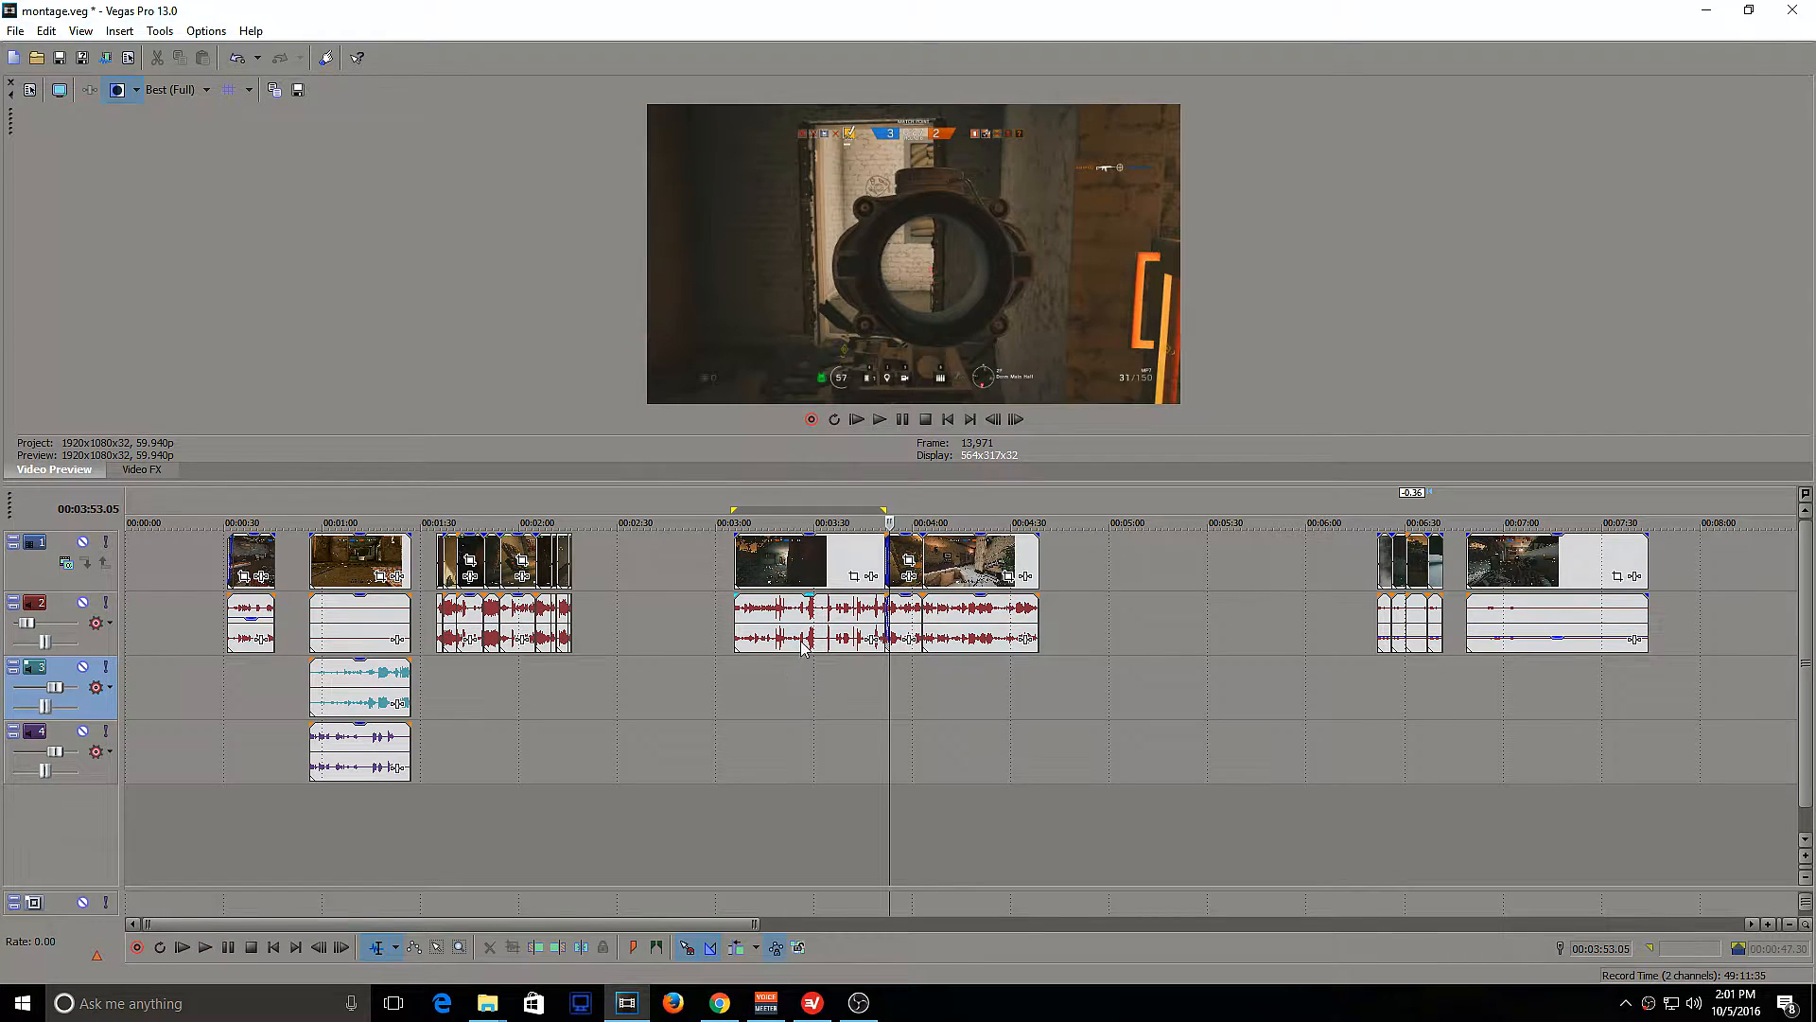
pyautogui.click(439, 664)
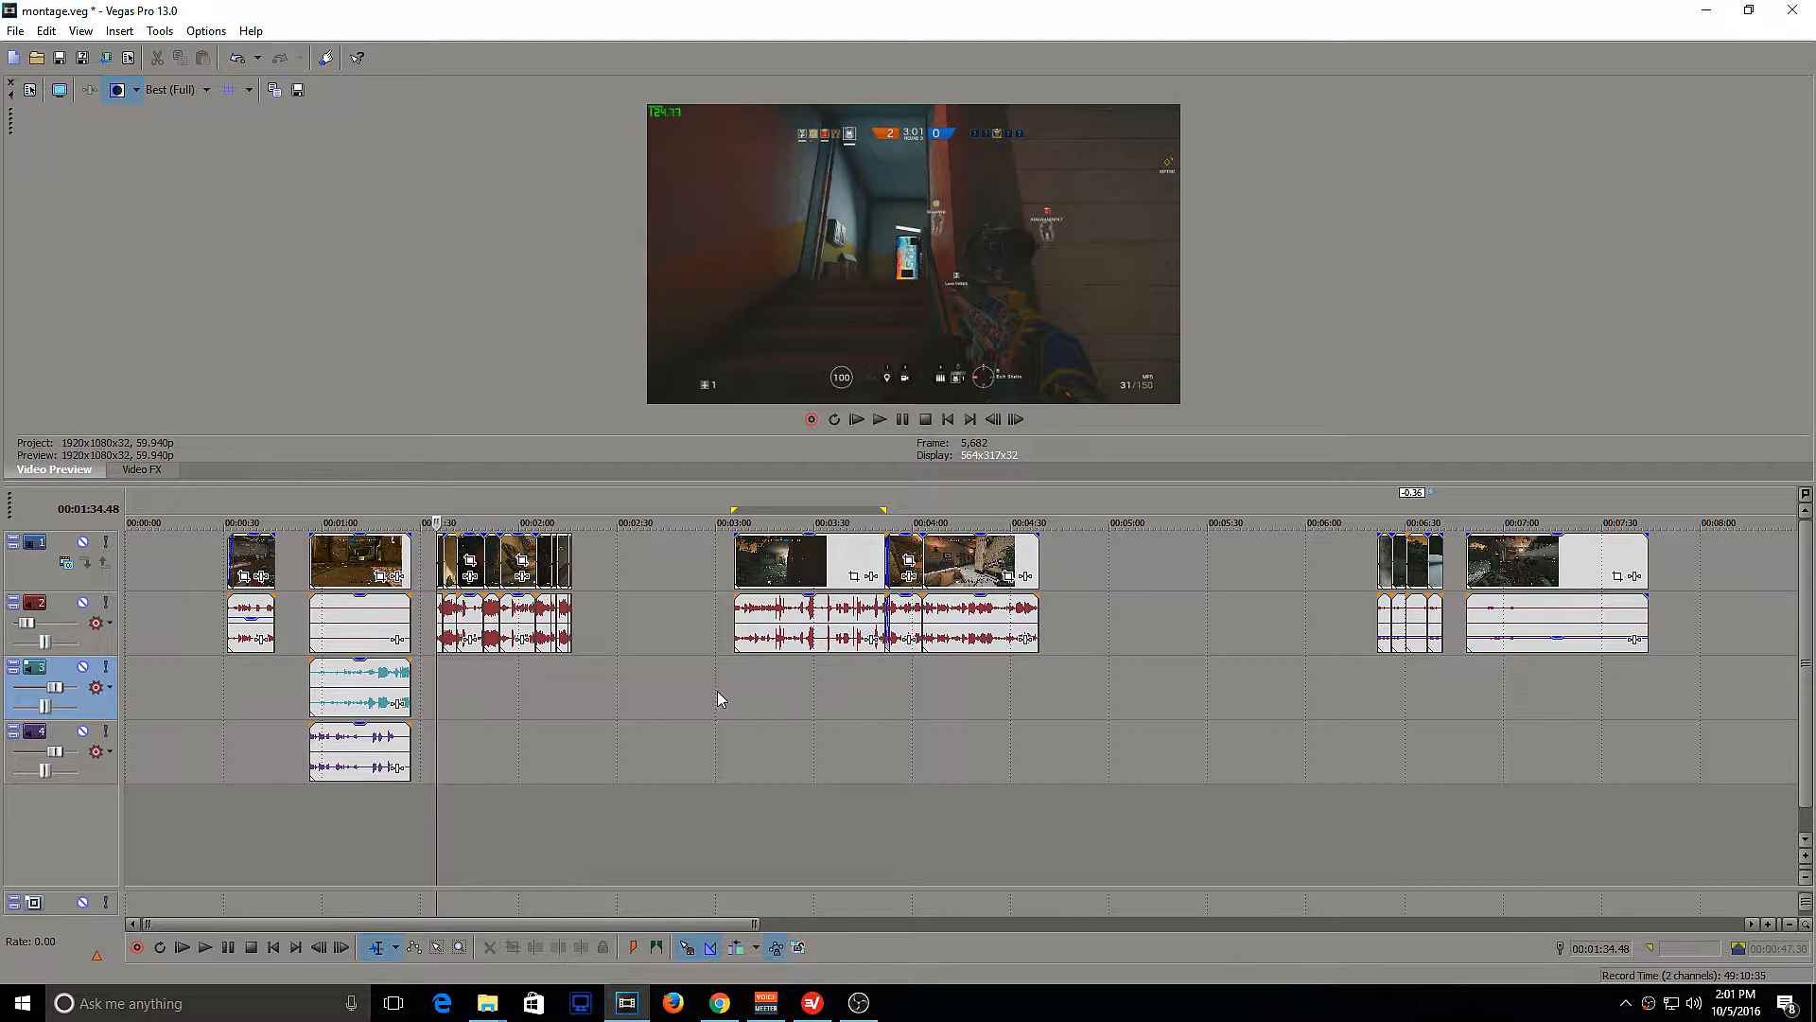
pyautogui.scroll(2, 756, 691)
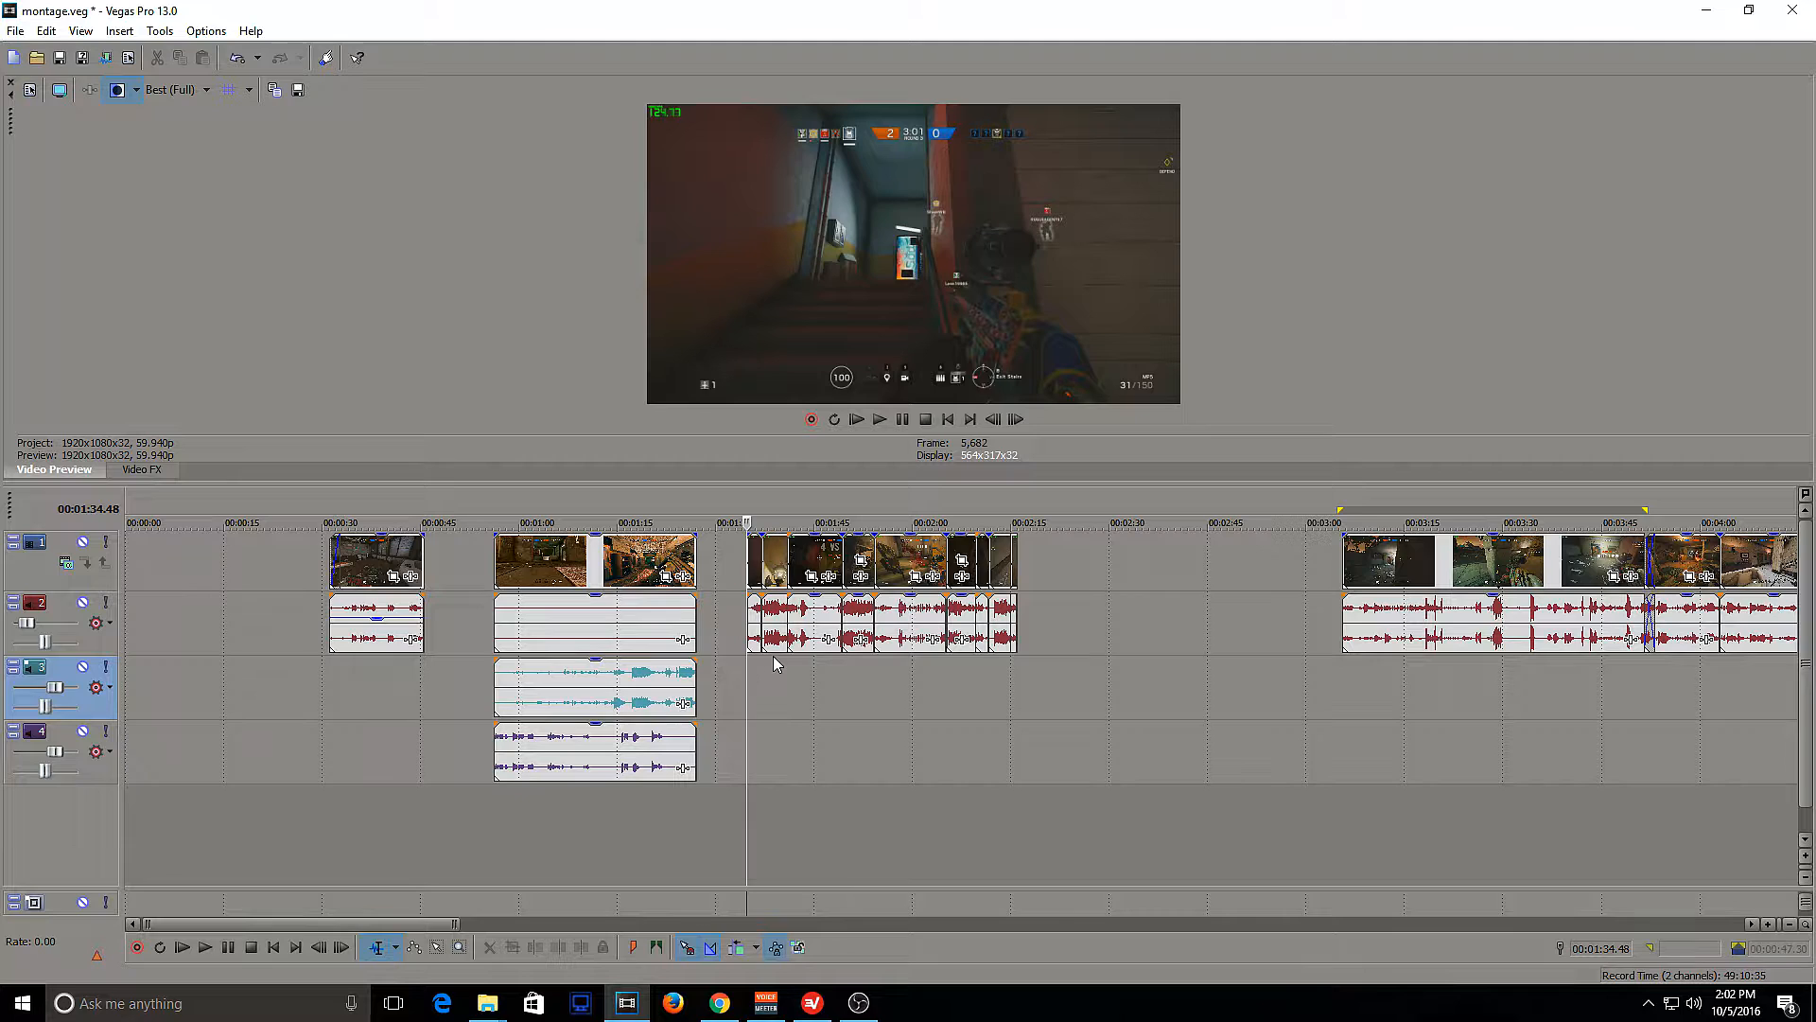
pyautogui.press('space')
pyautogui.press('space')
pyautogui.scroll(3, 805, 606)
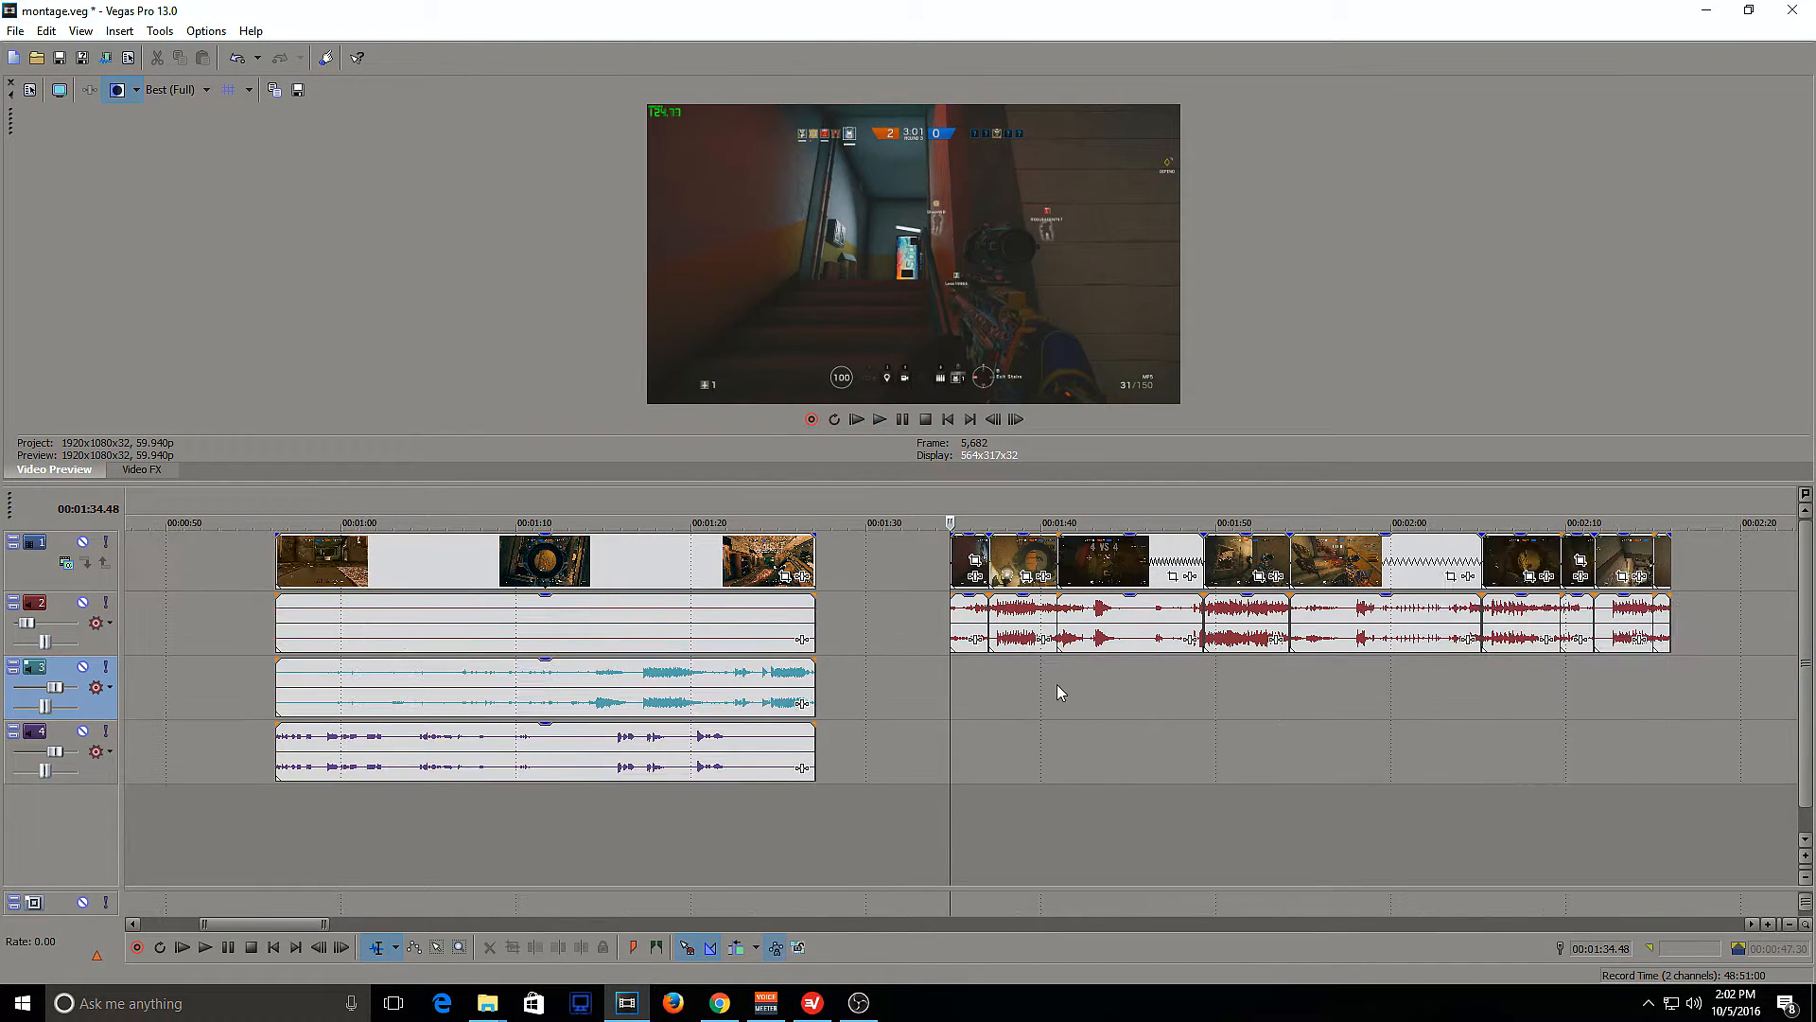
pyautogui.click(987, 664)
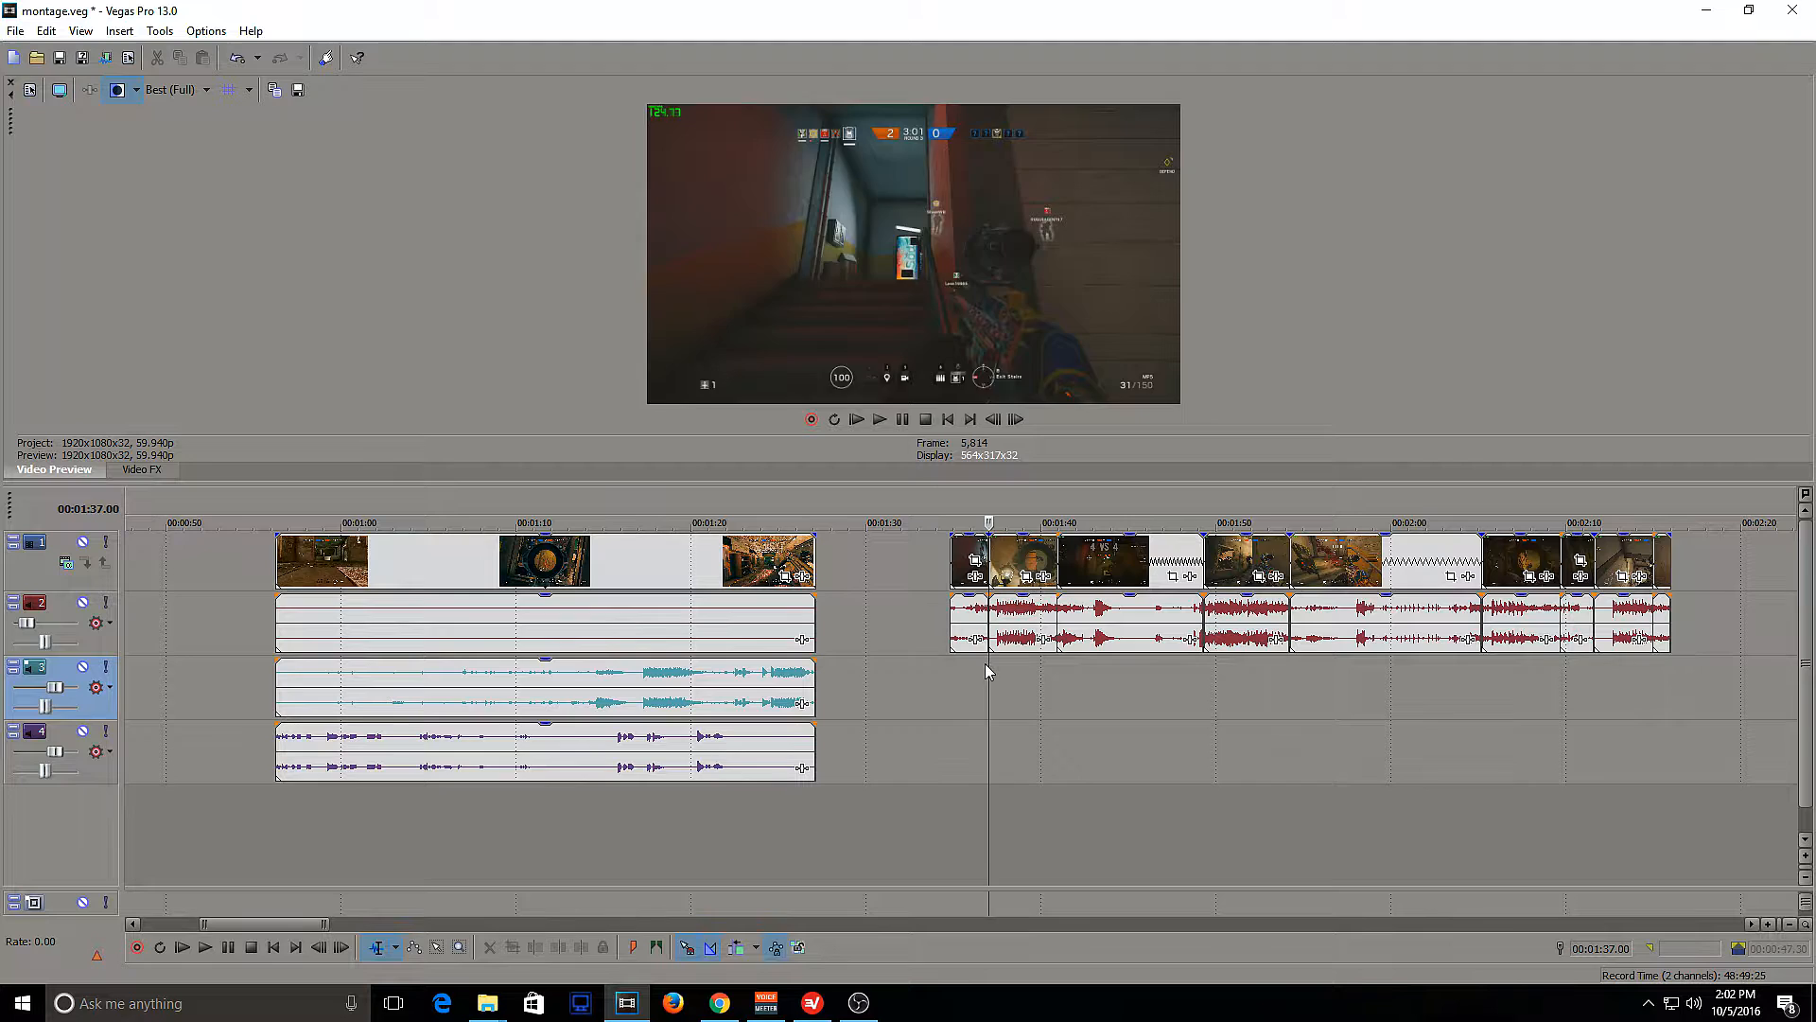
pyautogui.click(1058, 662)
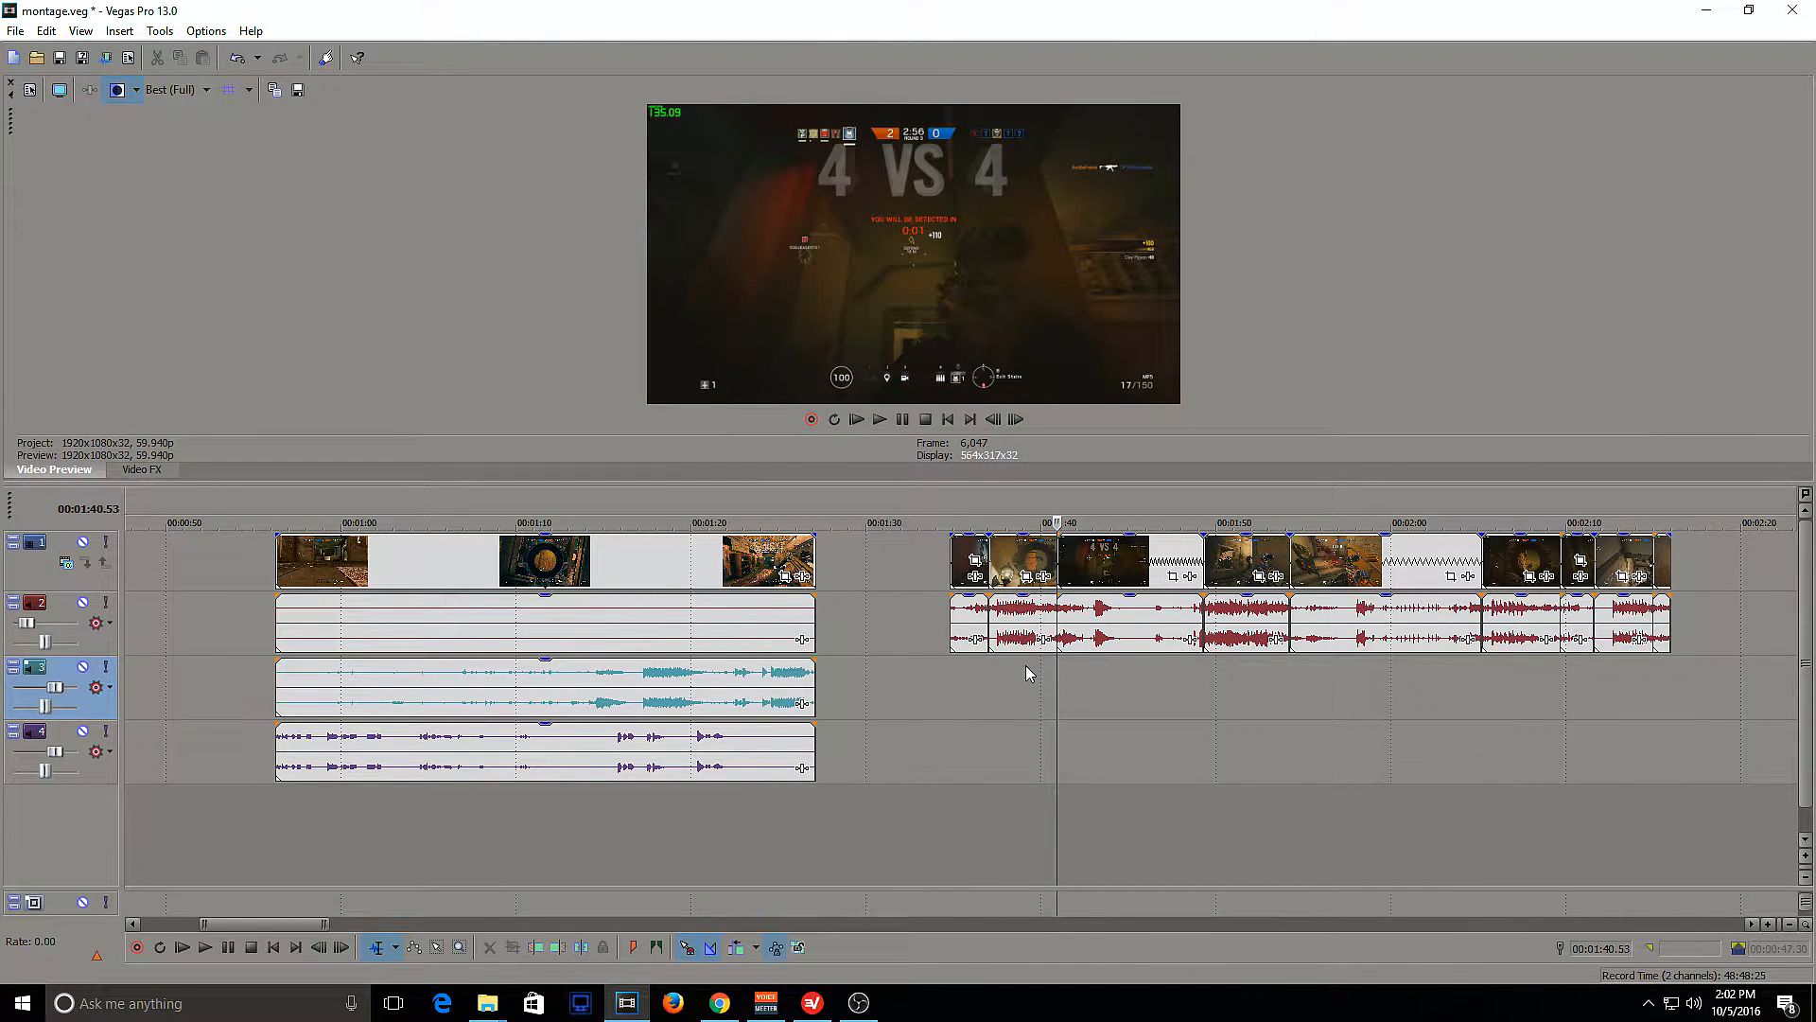
pyautogui.click(1214, 660)
pyautogui.click(1288, 662)
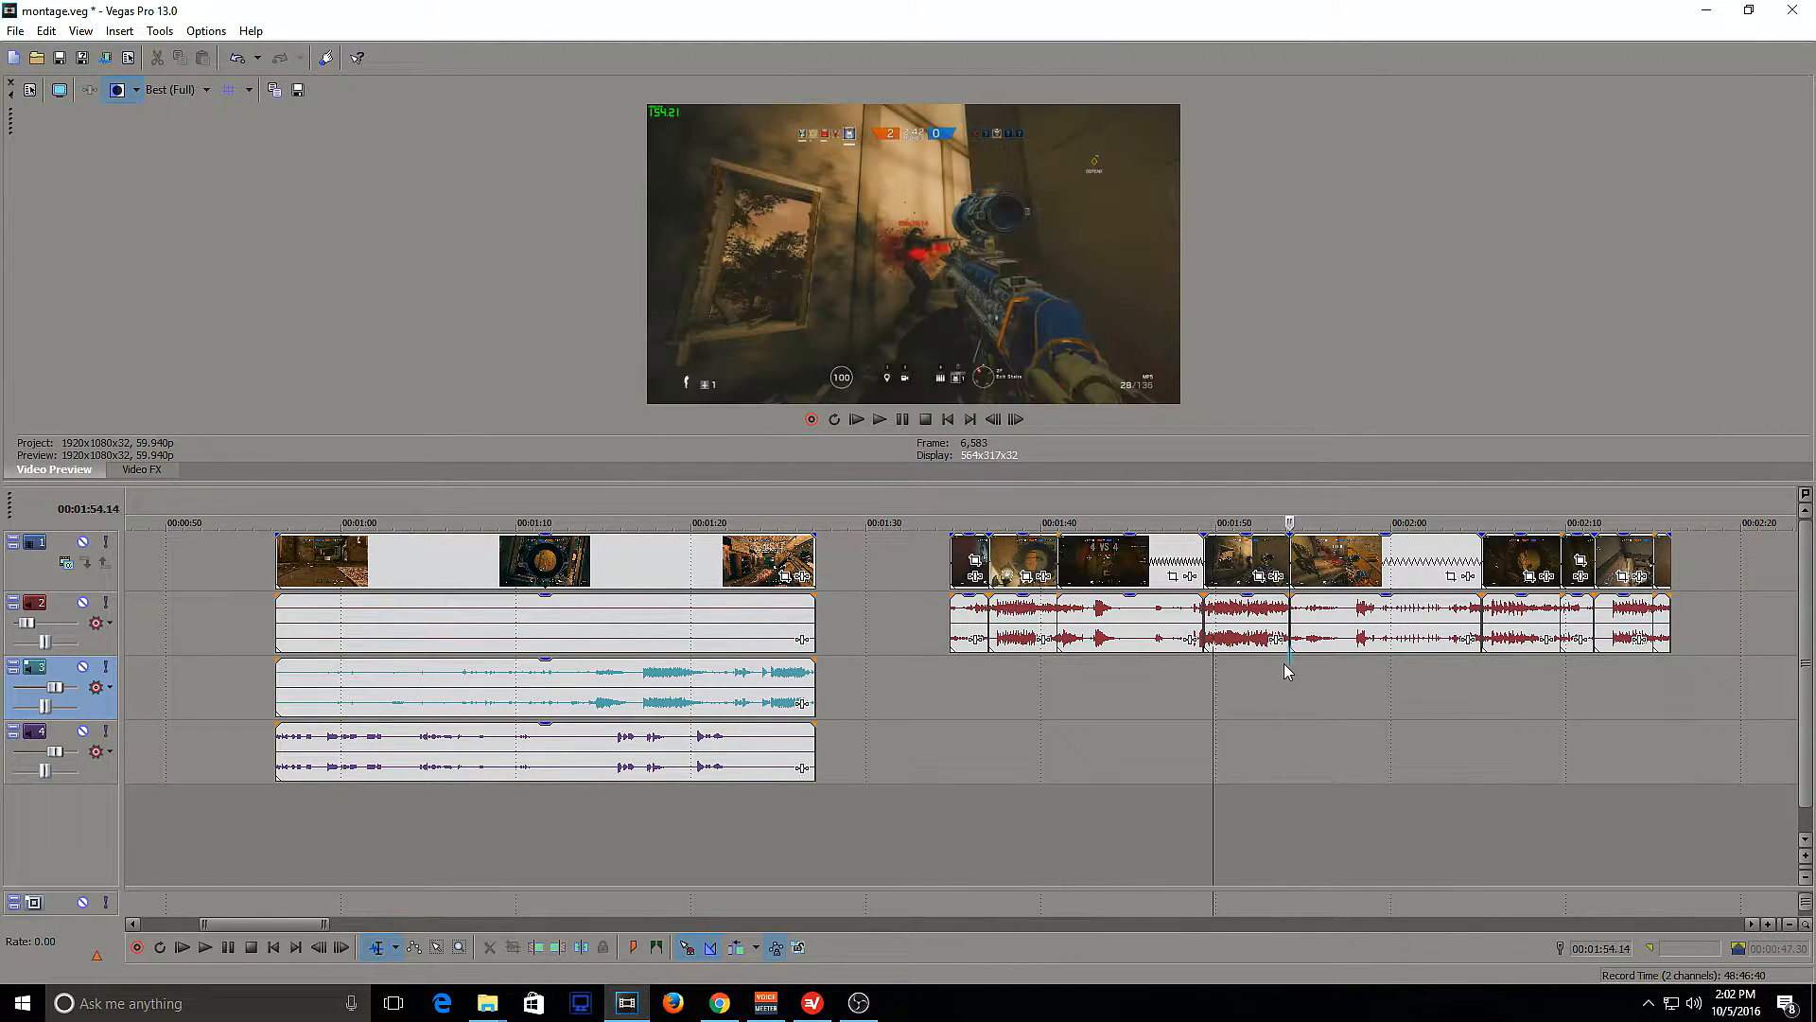
# Check a frame inside several of the short clips and return the cursor to the sequence's start at about 1:34
pyautogui.click(1031, 568)
pyautogui.click(1251, 563)
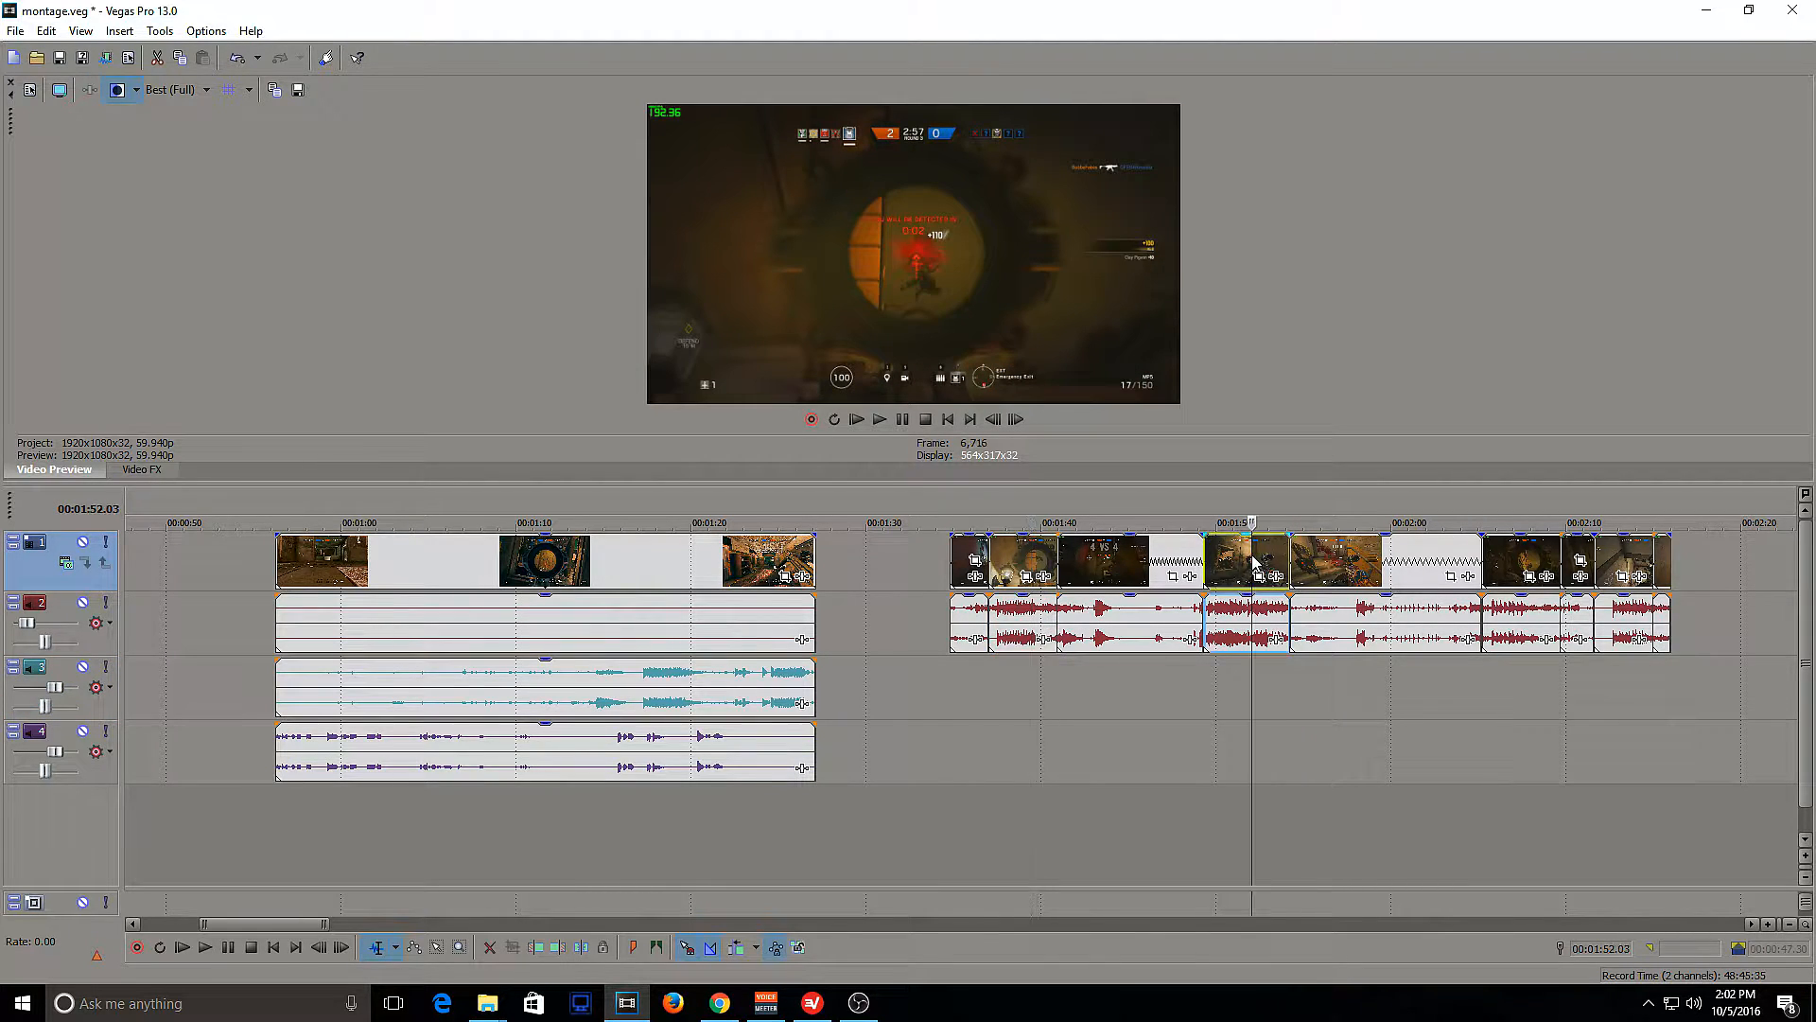
pyautogui.click(1523, 566)
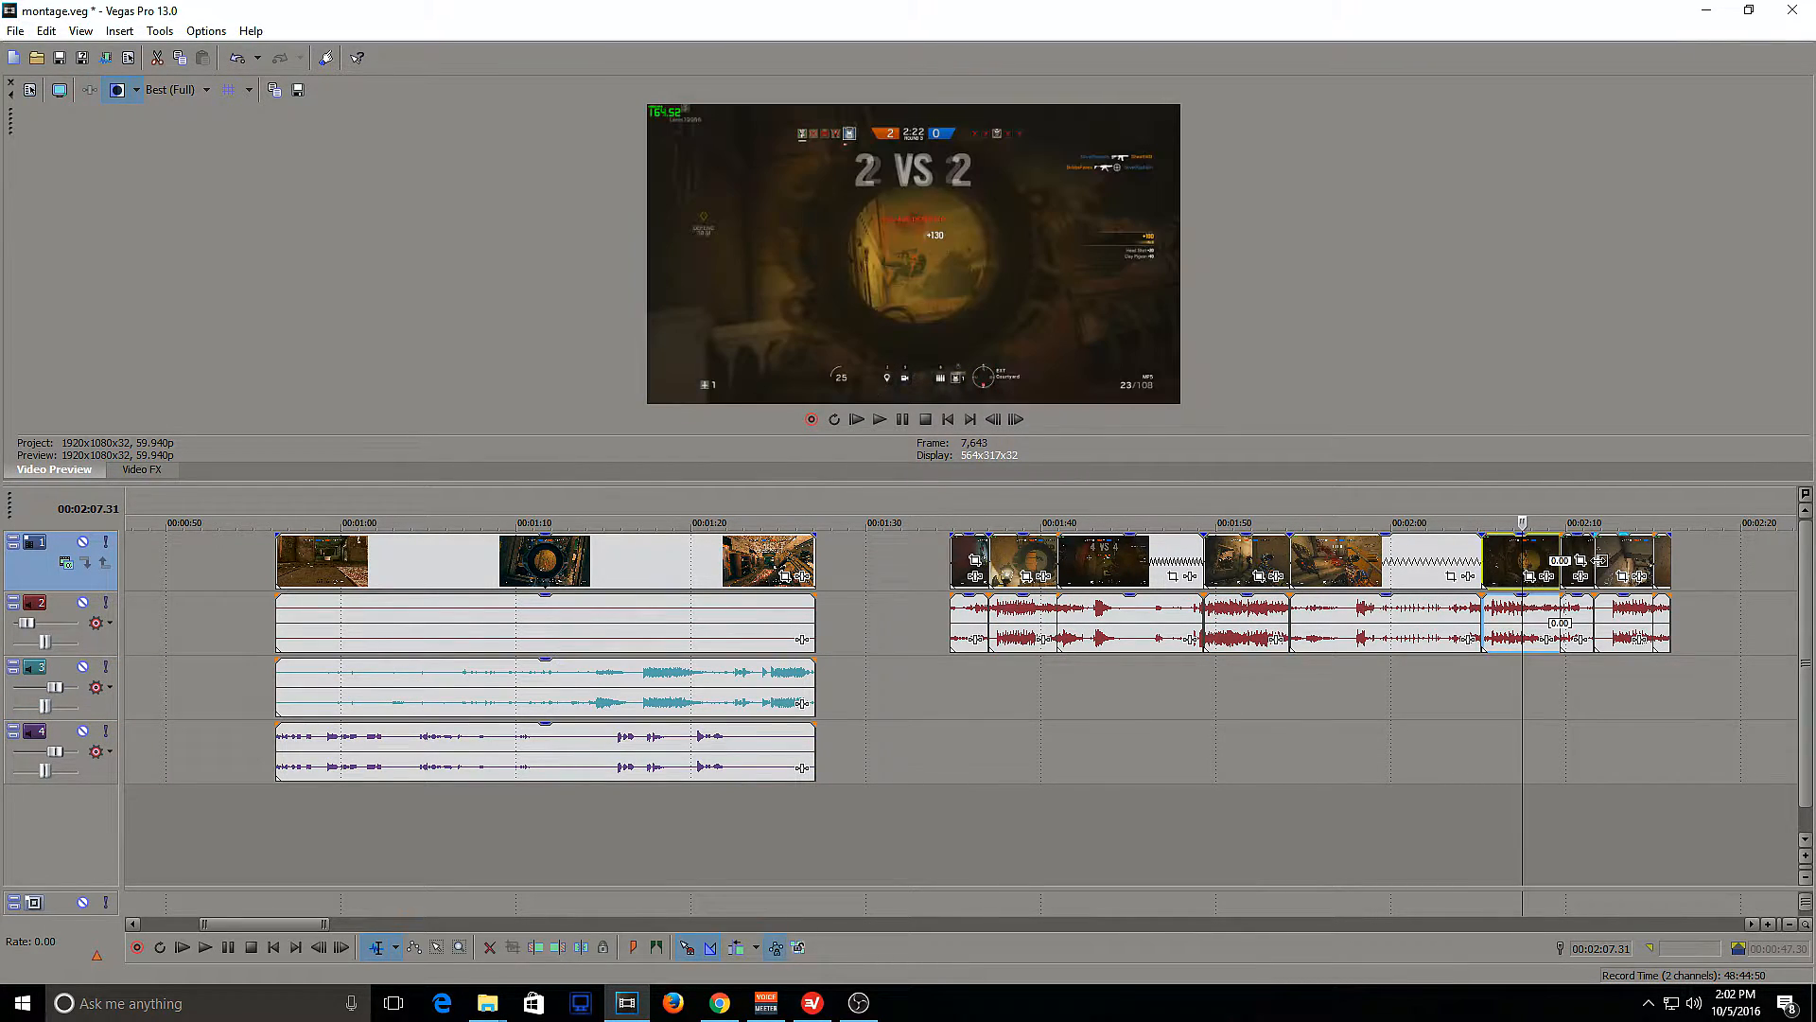
pyautogui.click(1578, 560)
pyautogui.click(1615, 563)
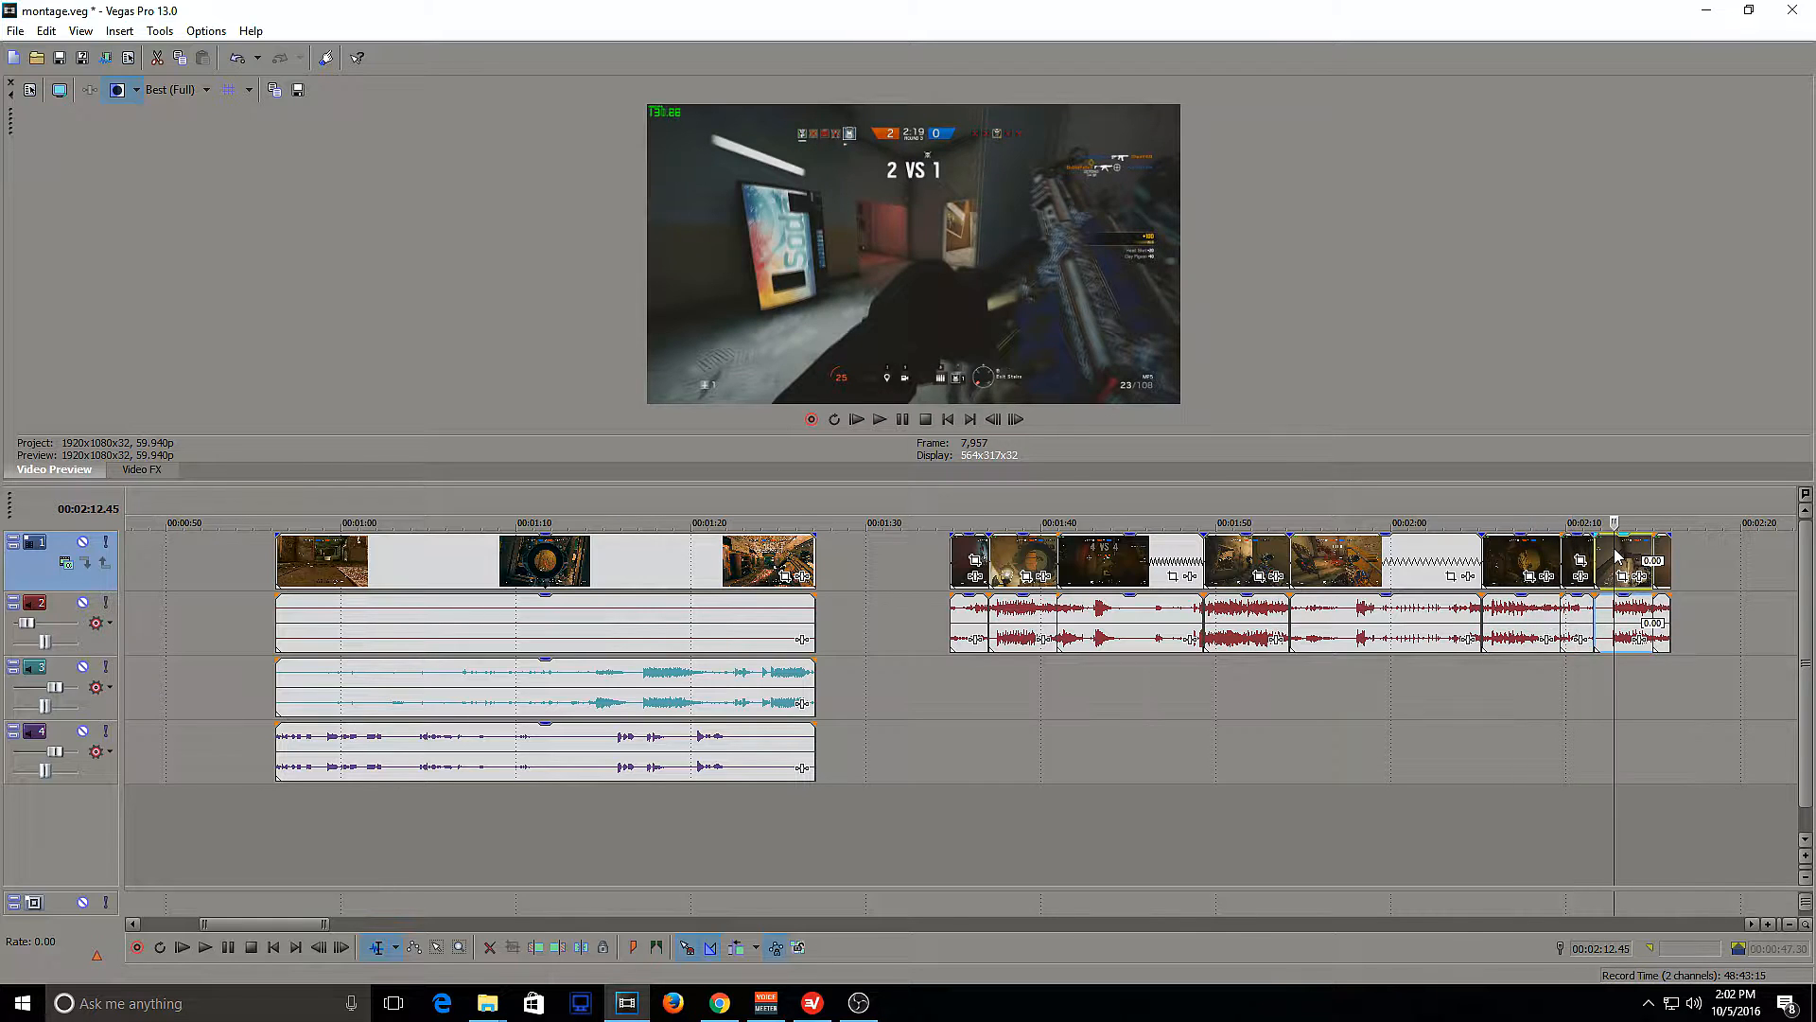
pyautogui.click(957, 670)
pyautogui.click(951, 670)
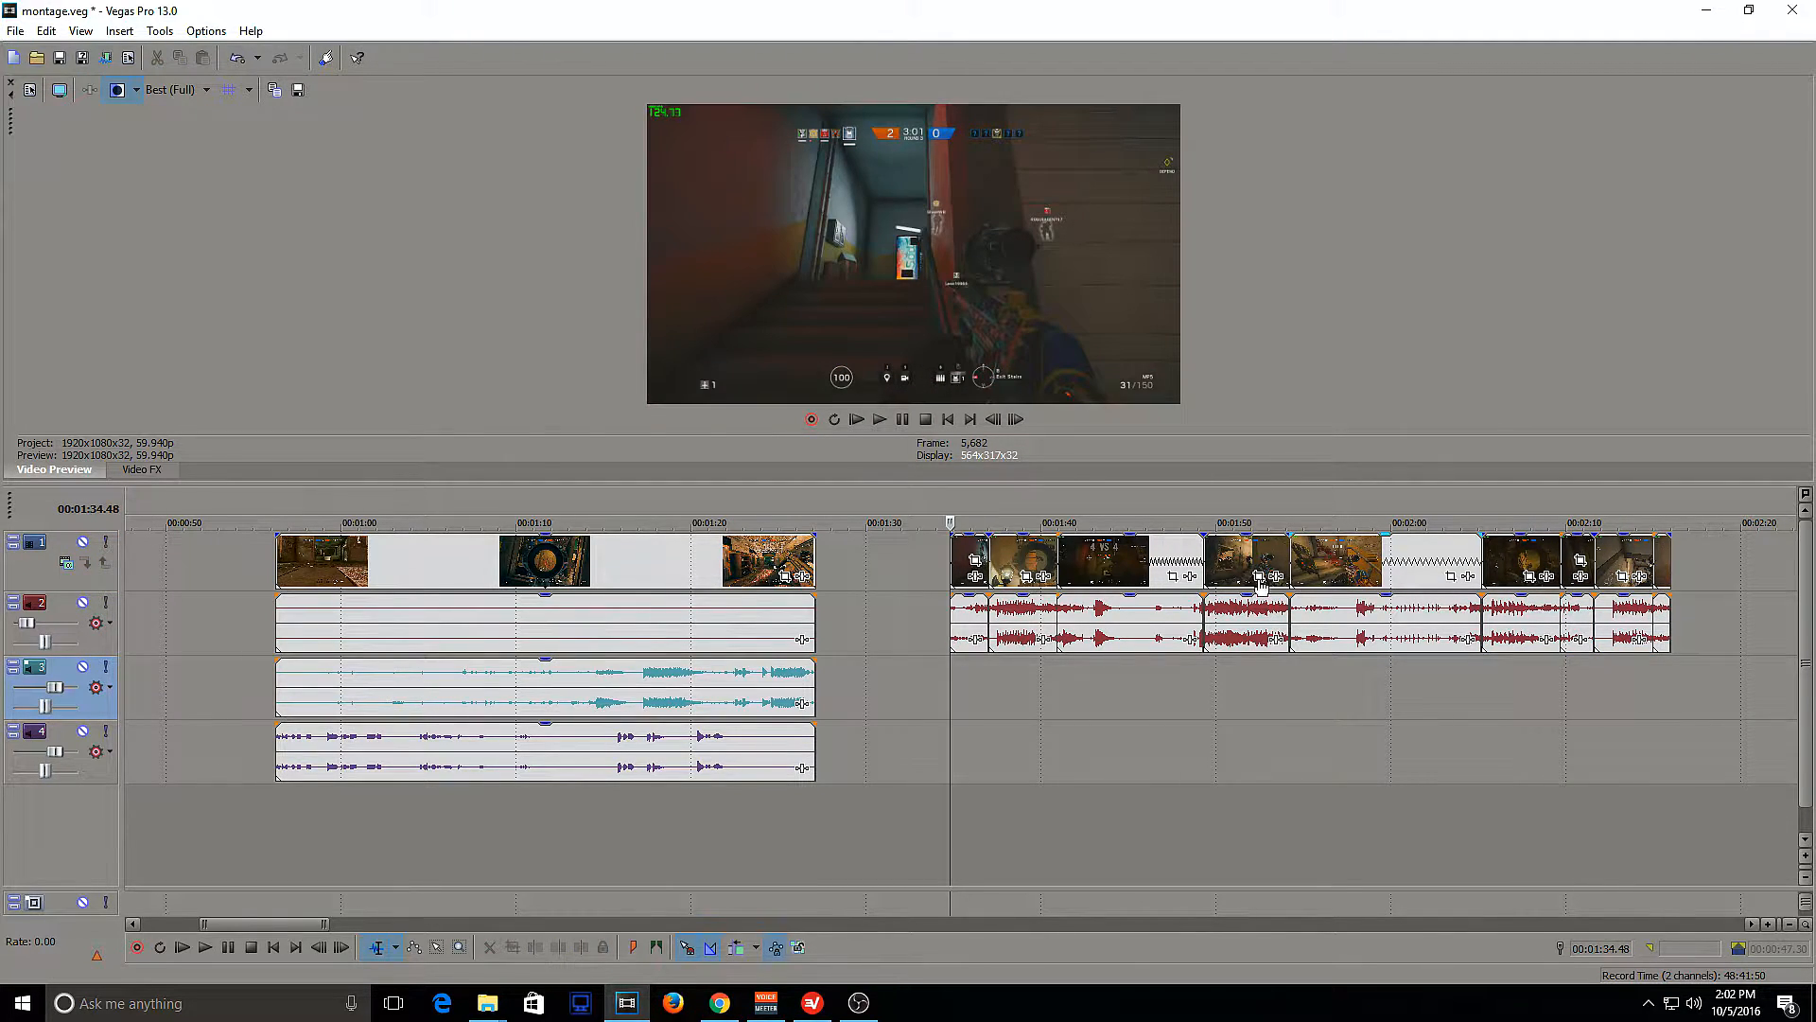
# Play the short-clip sequence from its start through the first cuts, and return to its start
pyautogui.scroll(-2, 1008, 615)
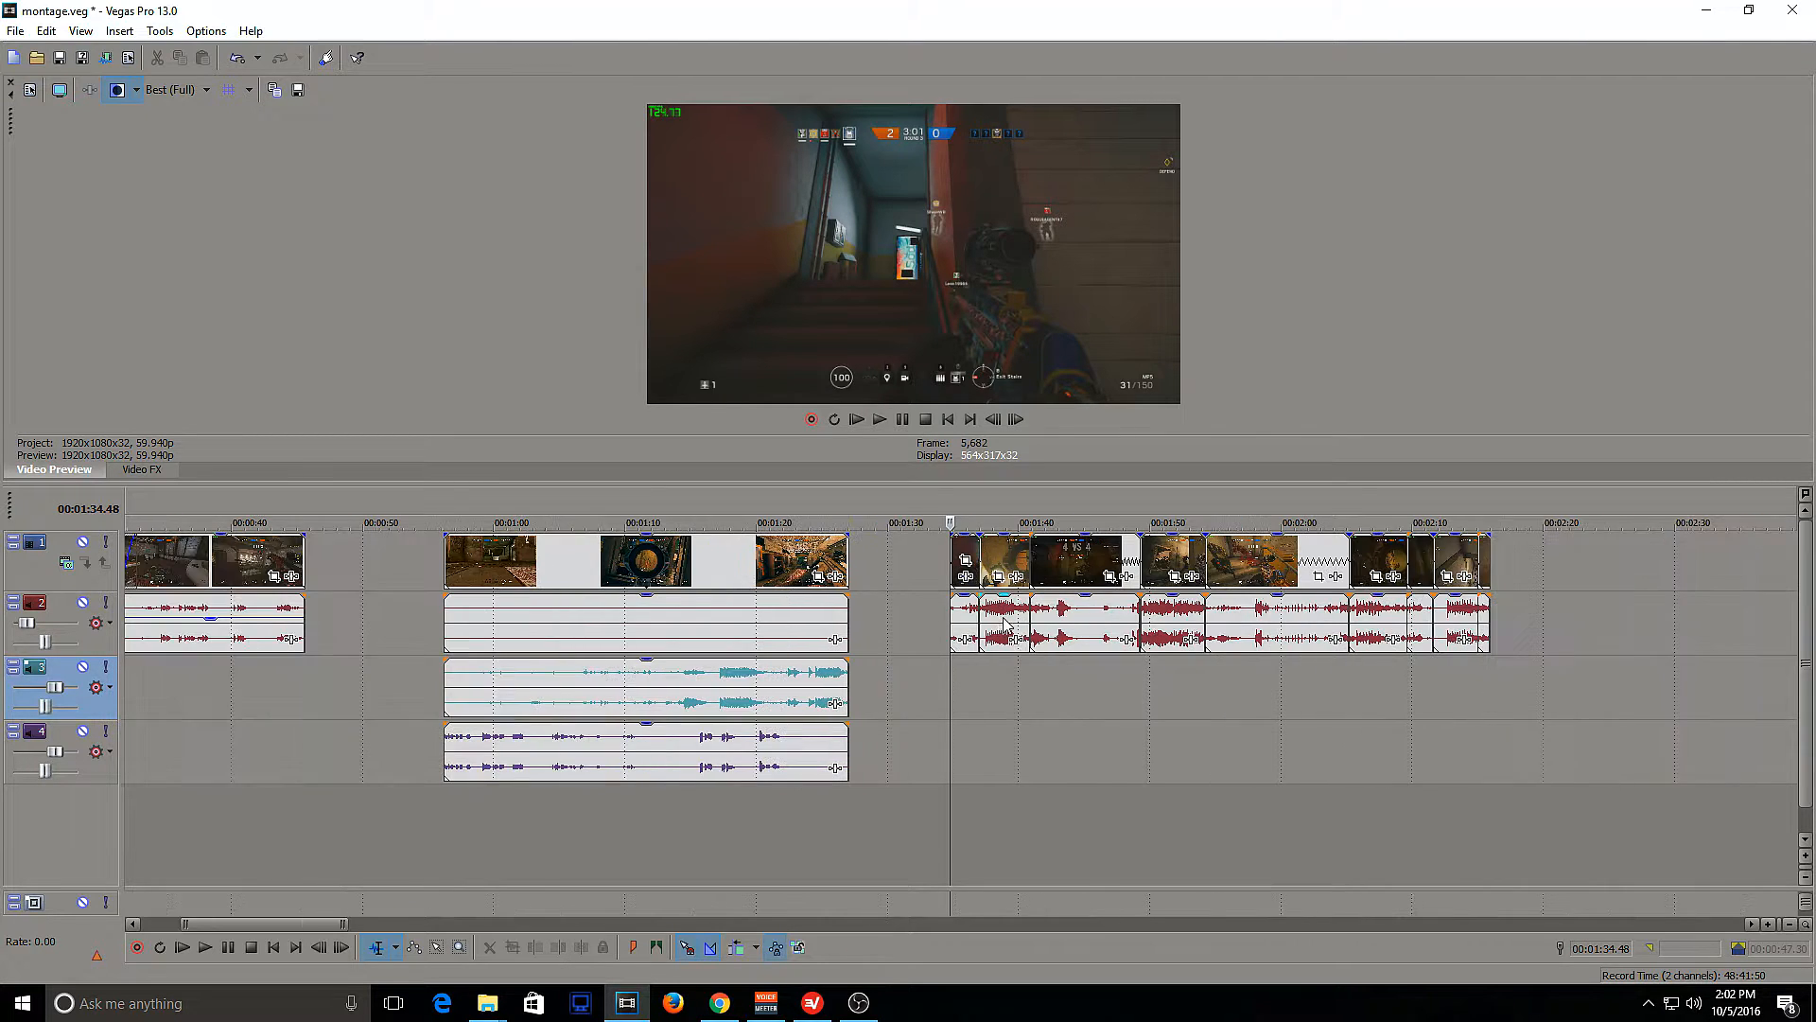
pyautogui.click(960, 555)
pyautogui.press('space')
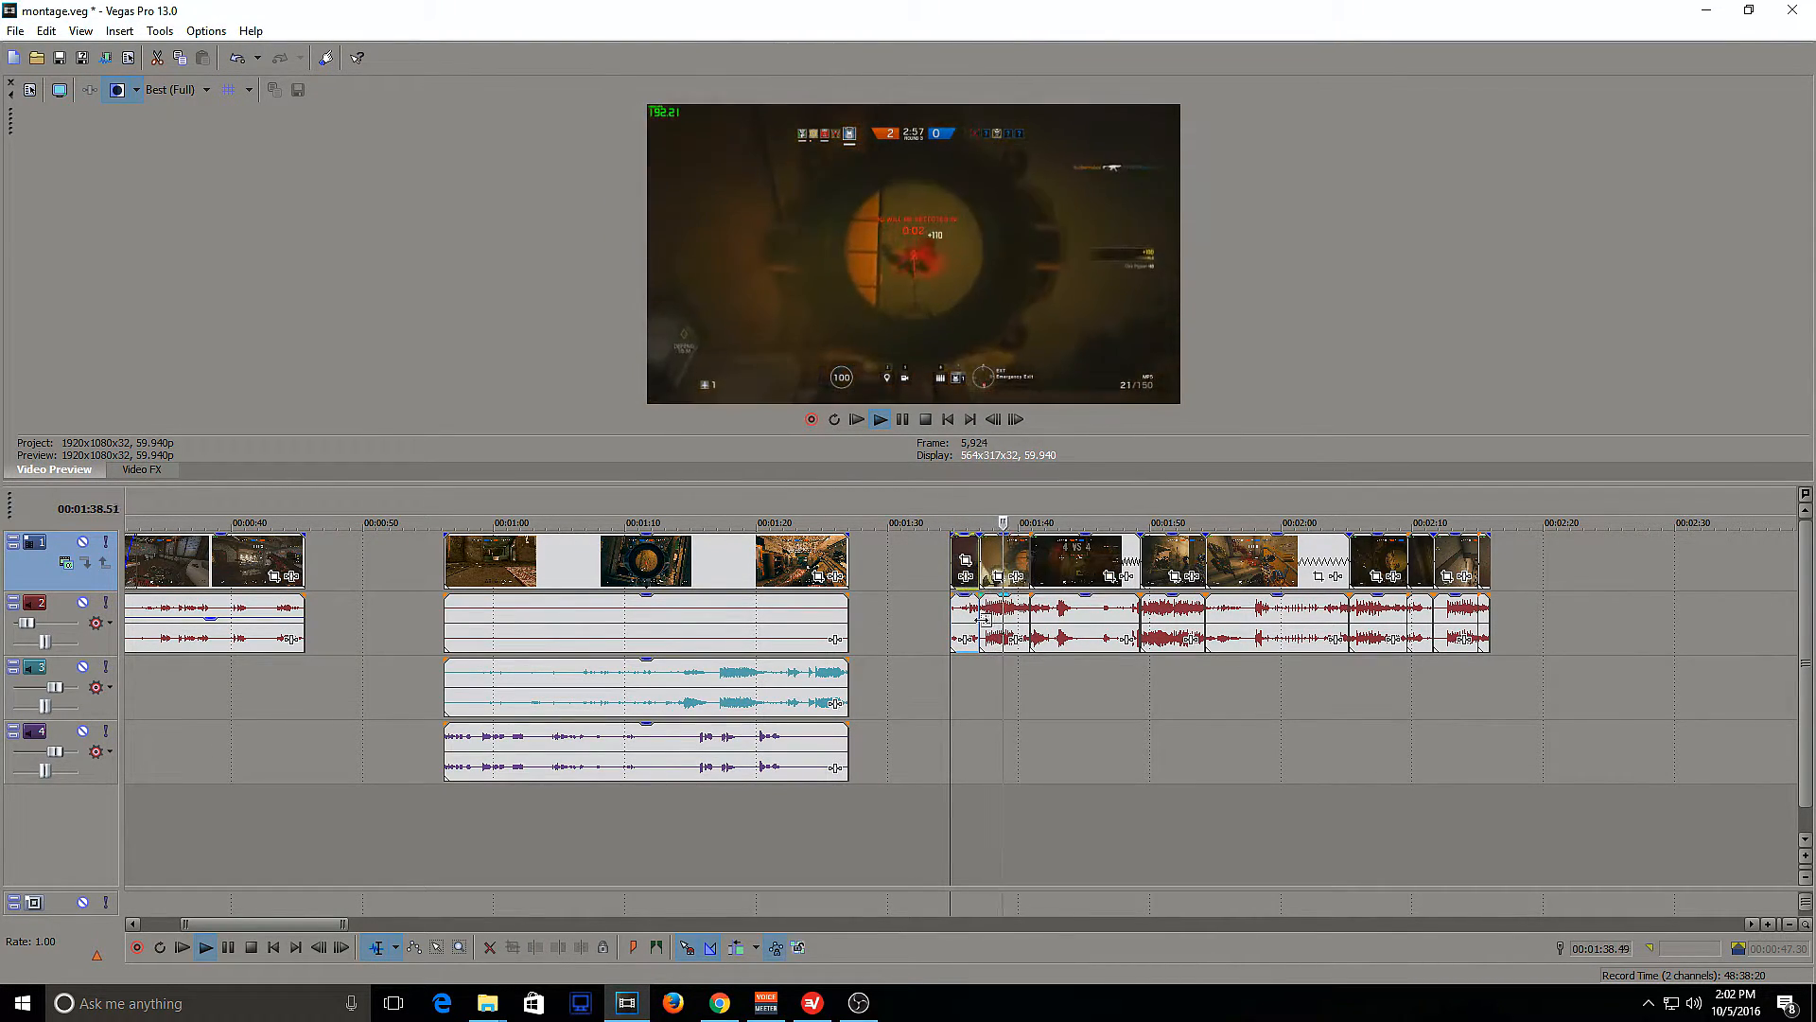
pyautogui.click(960, 668)
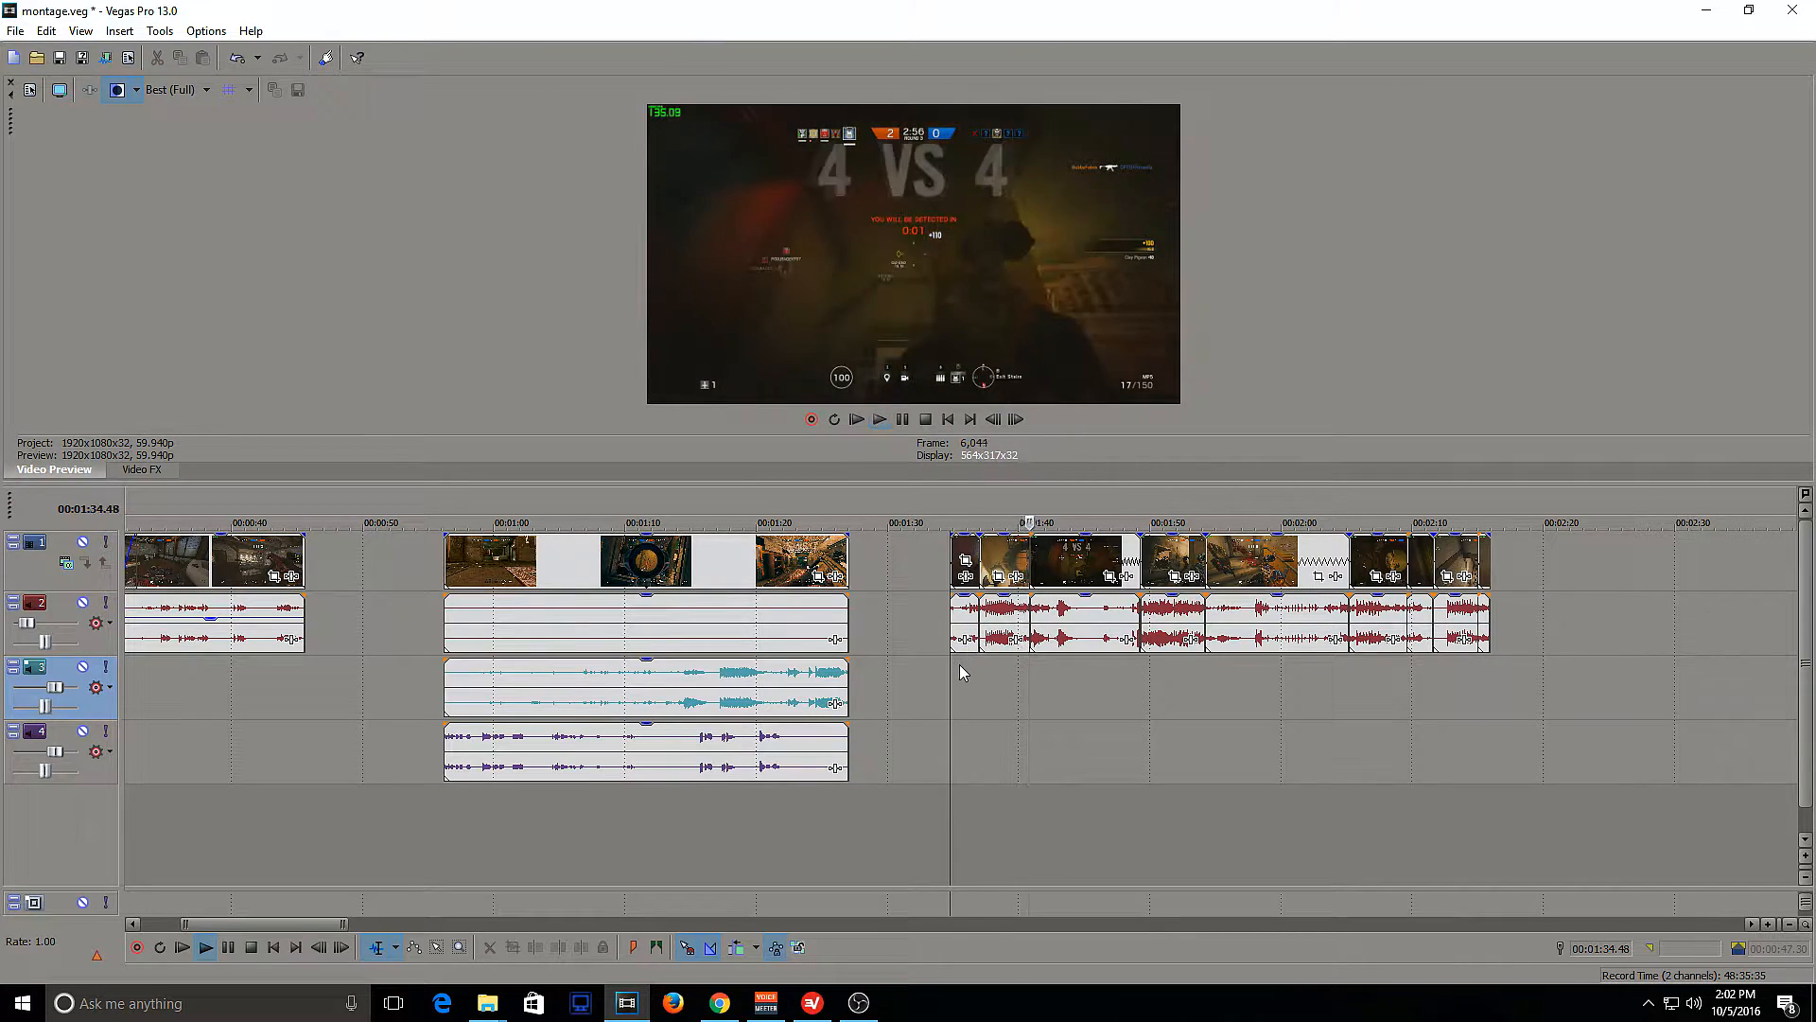
pyautogui.press('space')
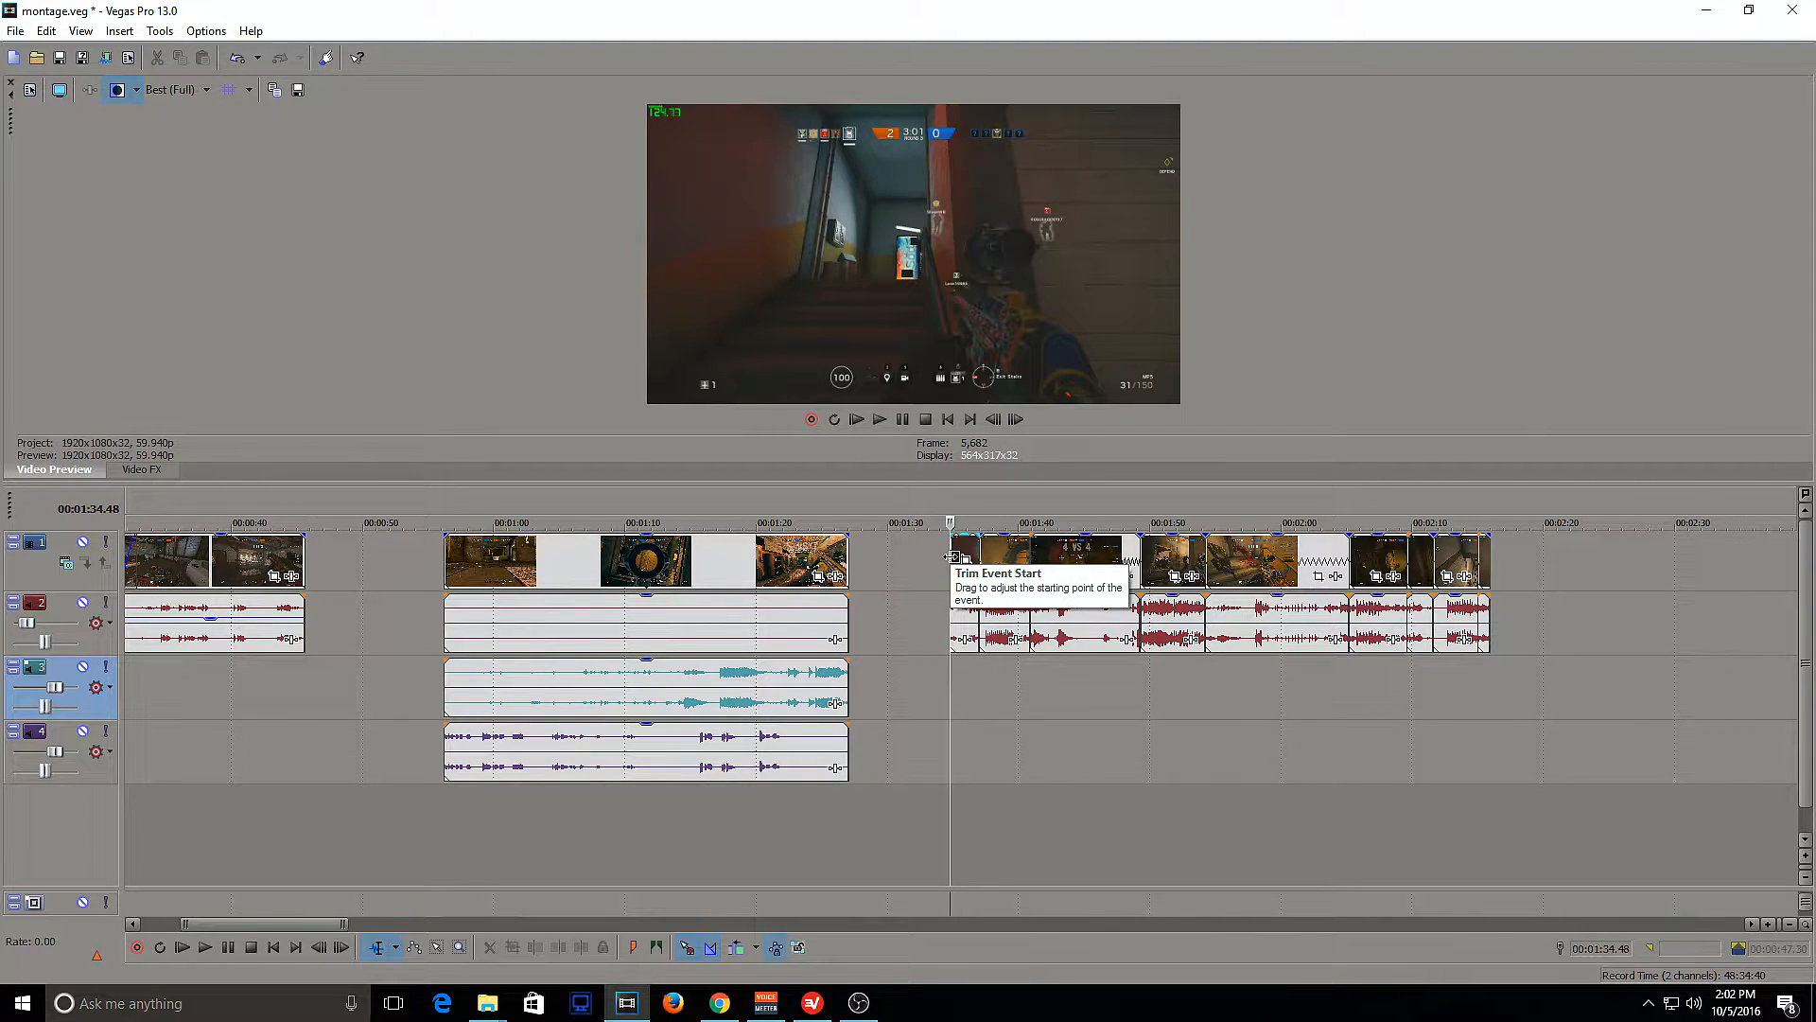
# Try extending the first short clip's start earlier by about 6.25, play the added footage, and undo the extension
pyautogui.moveTo(951, 558); pyautogui.dragTo(872, 565)
pyautogui.press('space')
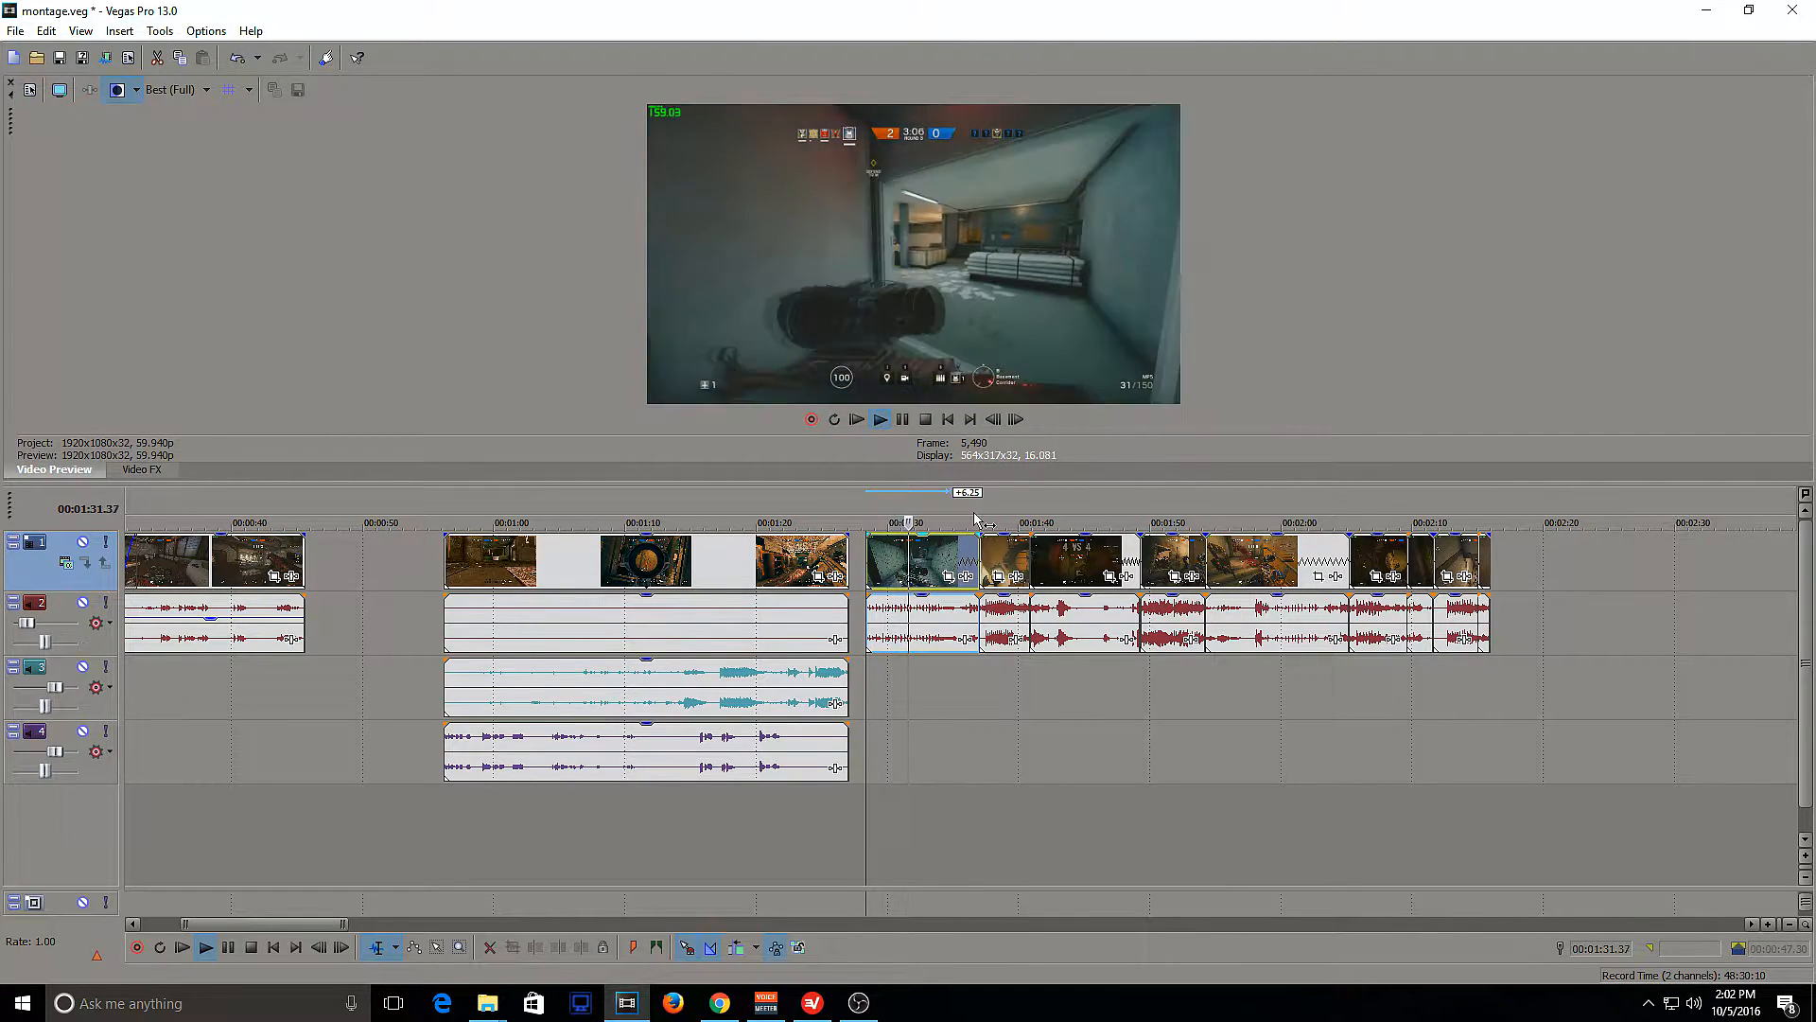
pyautogui.press('space')
pyautogui.hotkey('ctrl', 'z')
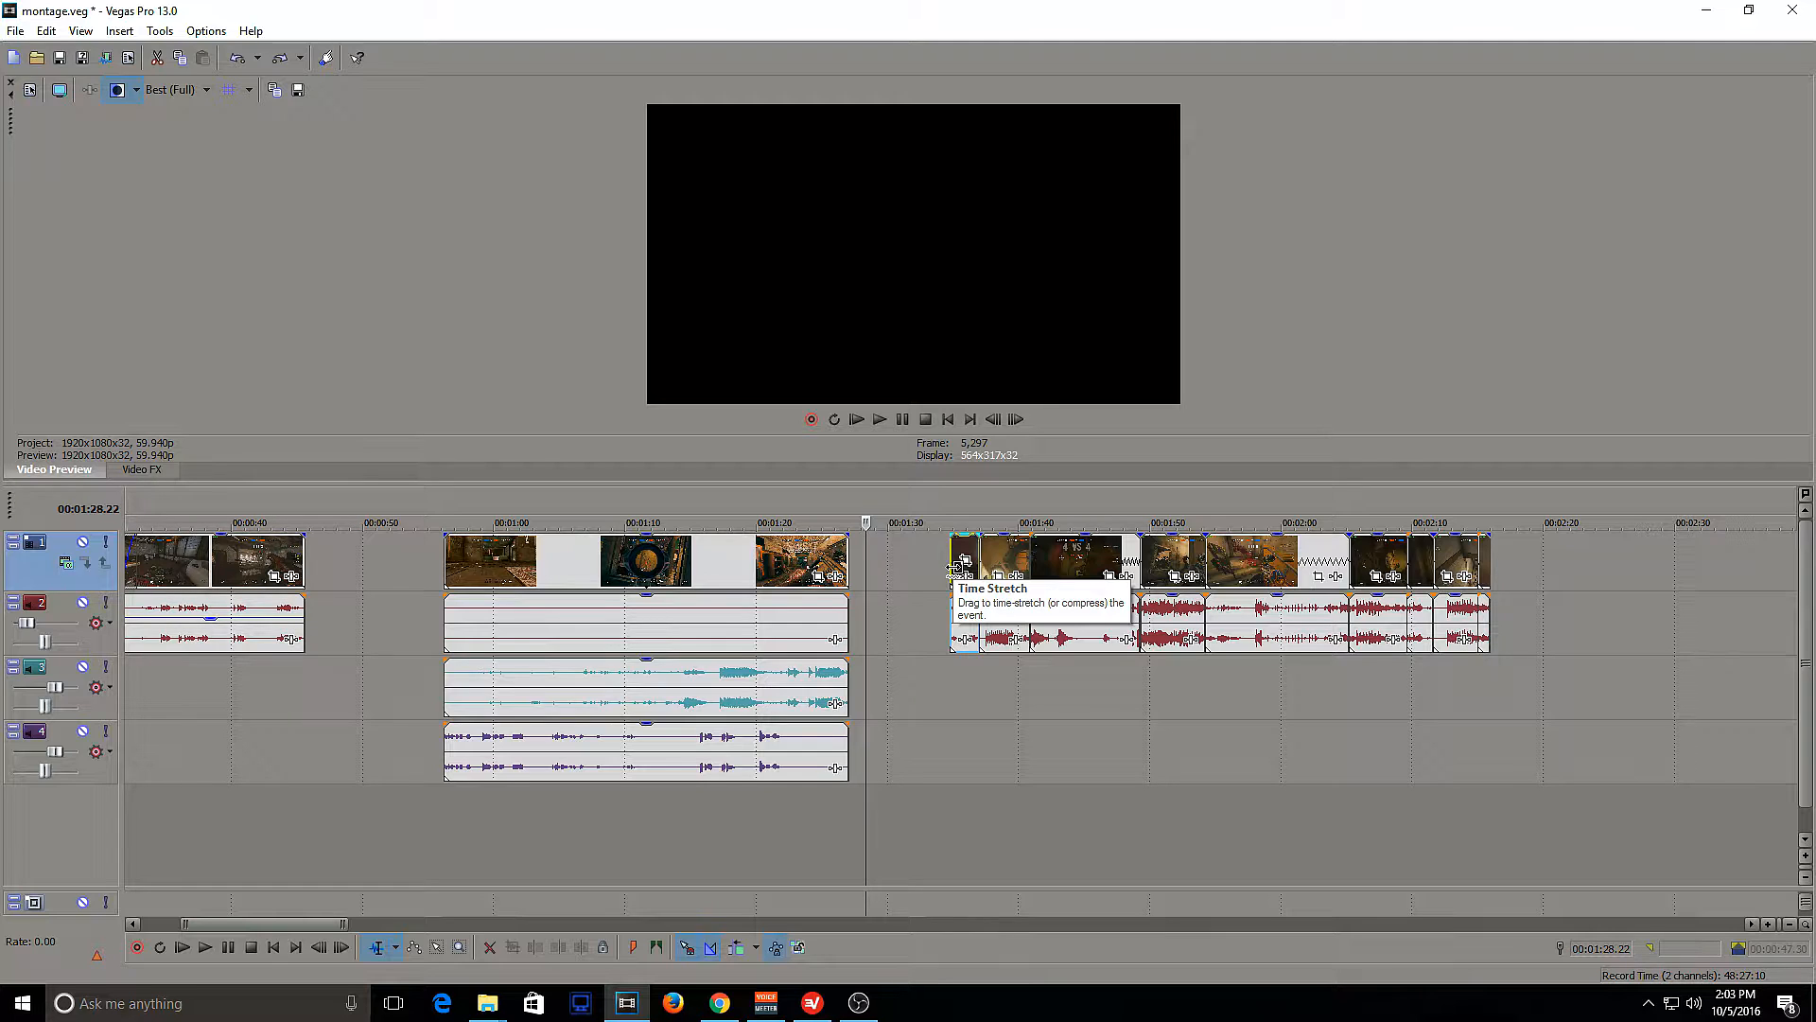
pyautogui.moveTo(952, 566)
pyautogui.mouseDown()
pyautogui.moveTo(799, 568)
pyautogui.moveTo(988, 561)
pyautogui.moveTo(950, 564)
pyautogui.mouseUp()
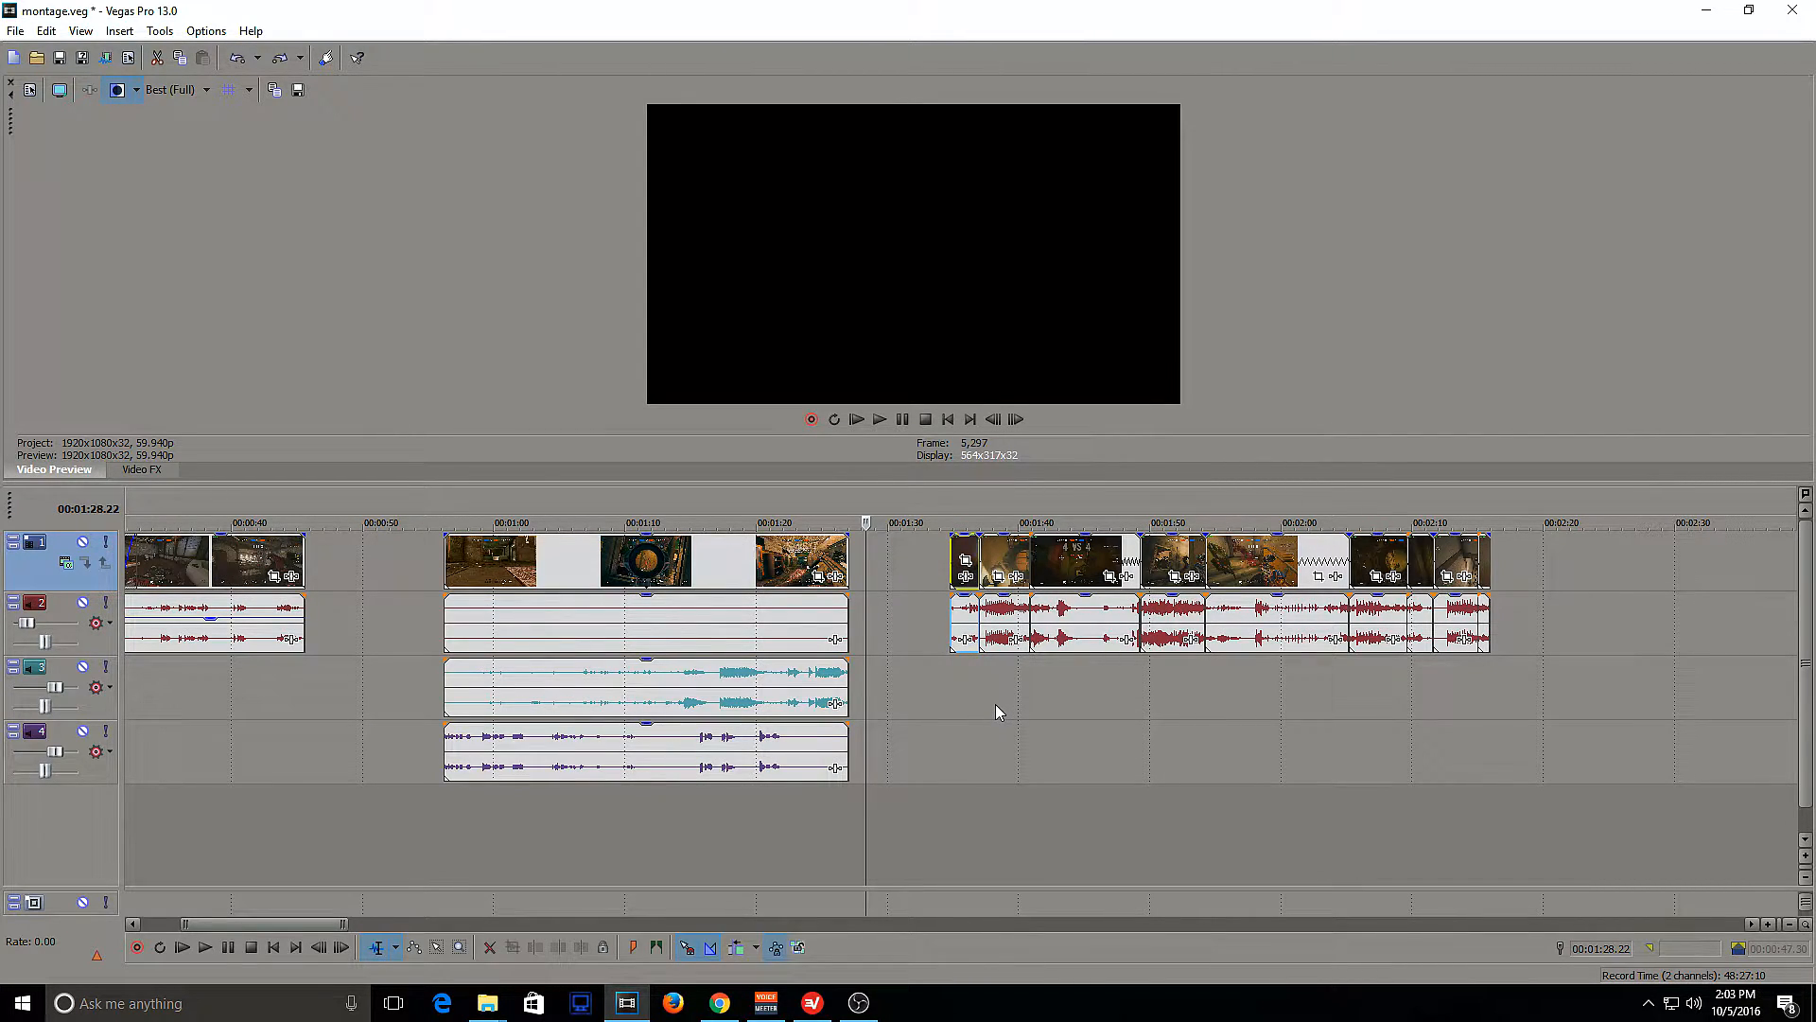
pyautogui.click(959, 672)
pyautogui.click(951, 669)
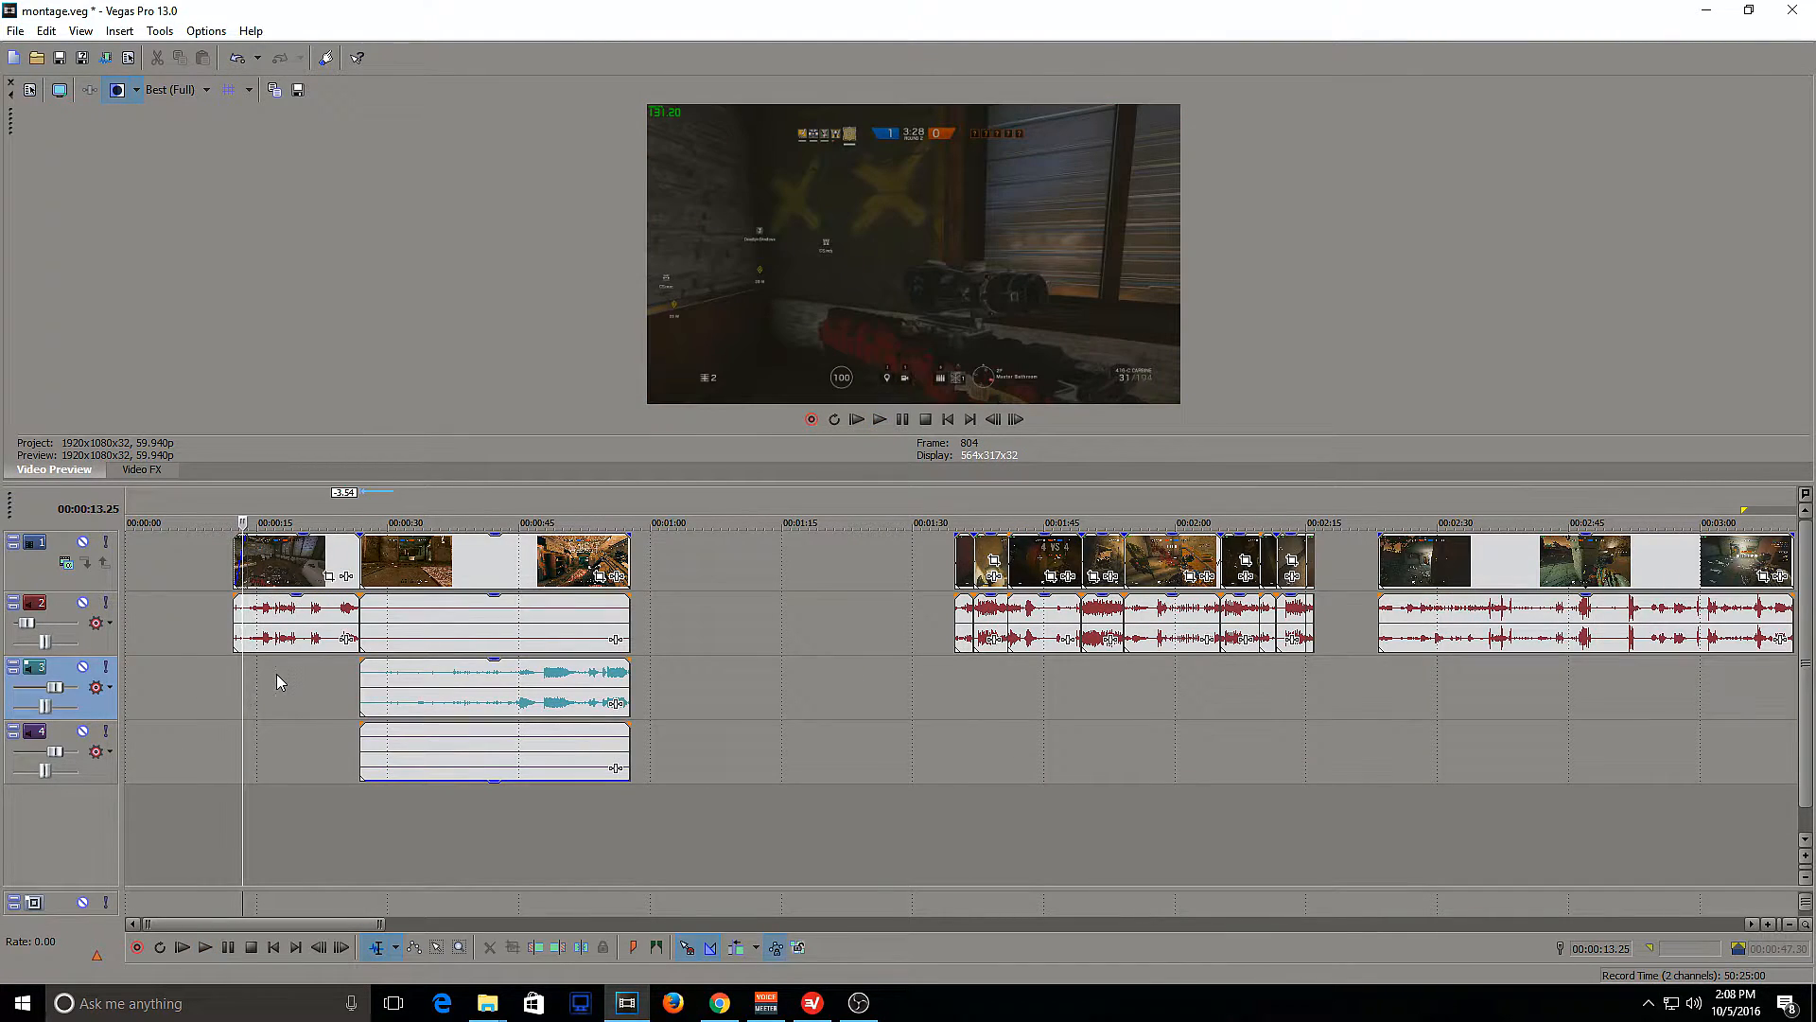
# Survey the arranged clips across the whole timeline and play the first clip from its start
pyautogui.scroll(-3, 466, 652)
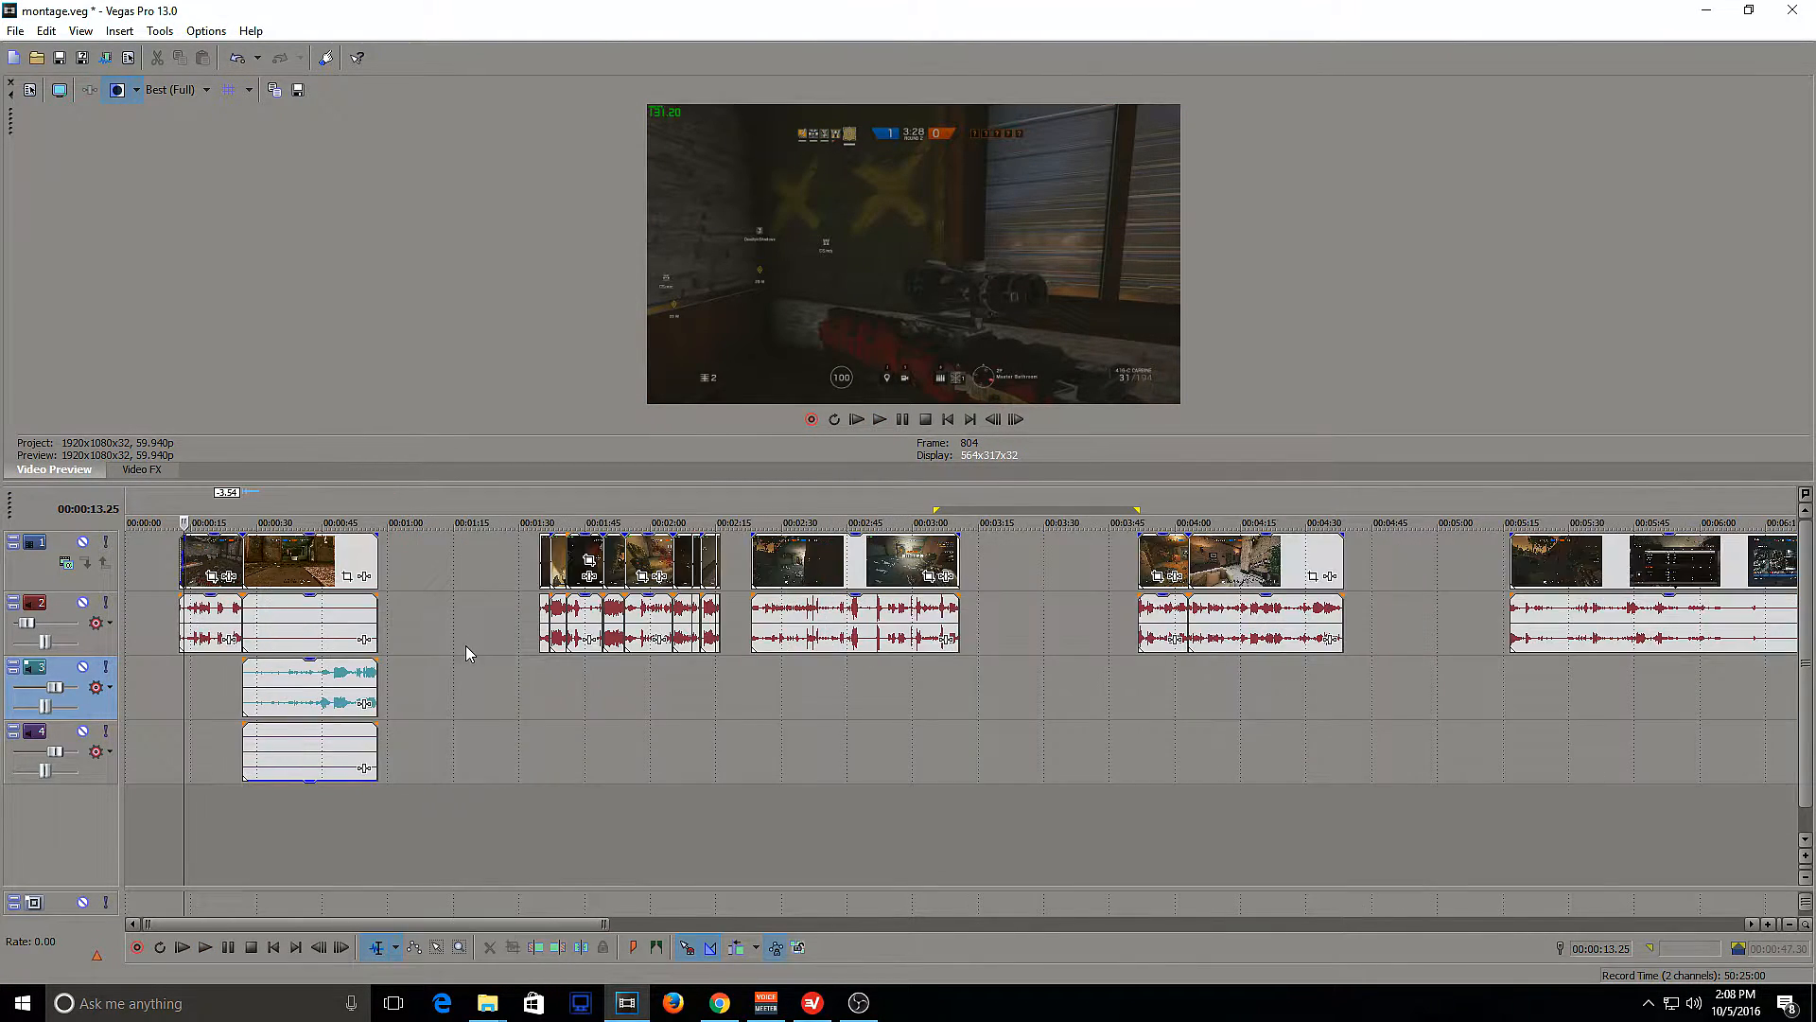
pyautogui.scroll(-2, 468, 651)
pyautogui.scroll(-2, 473, 649)
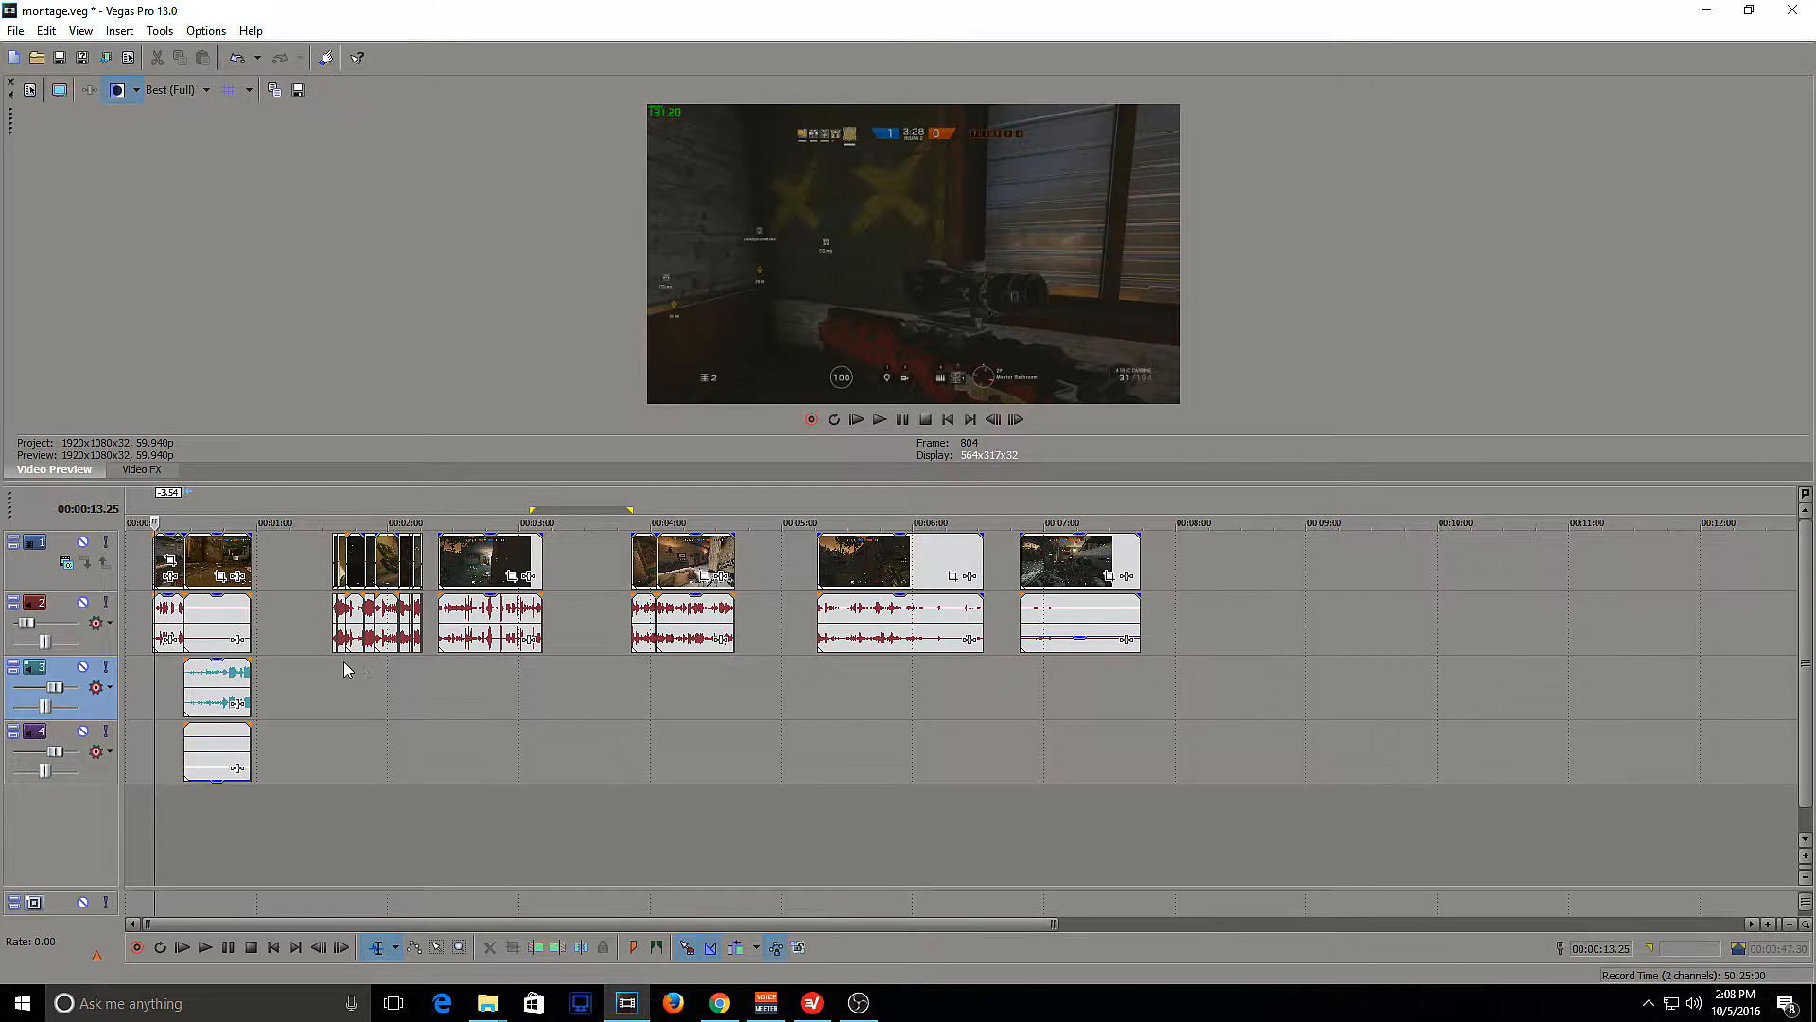
pyautogui.scroll(3, 345, 660)
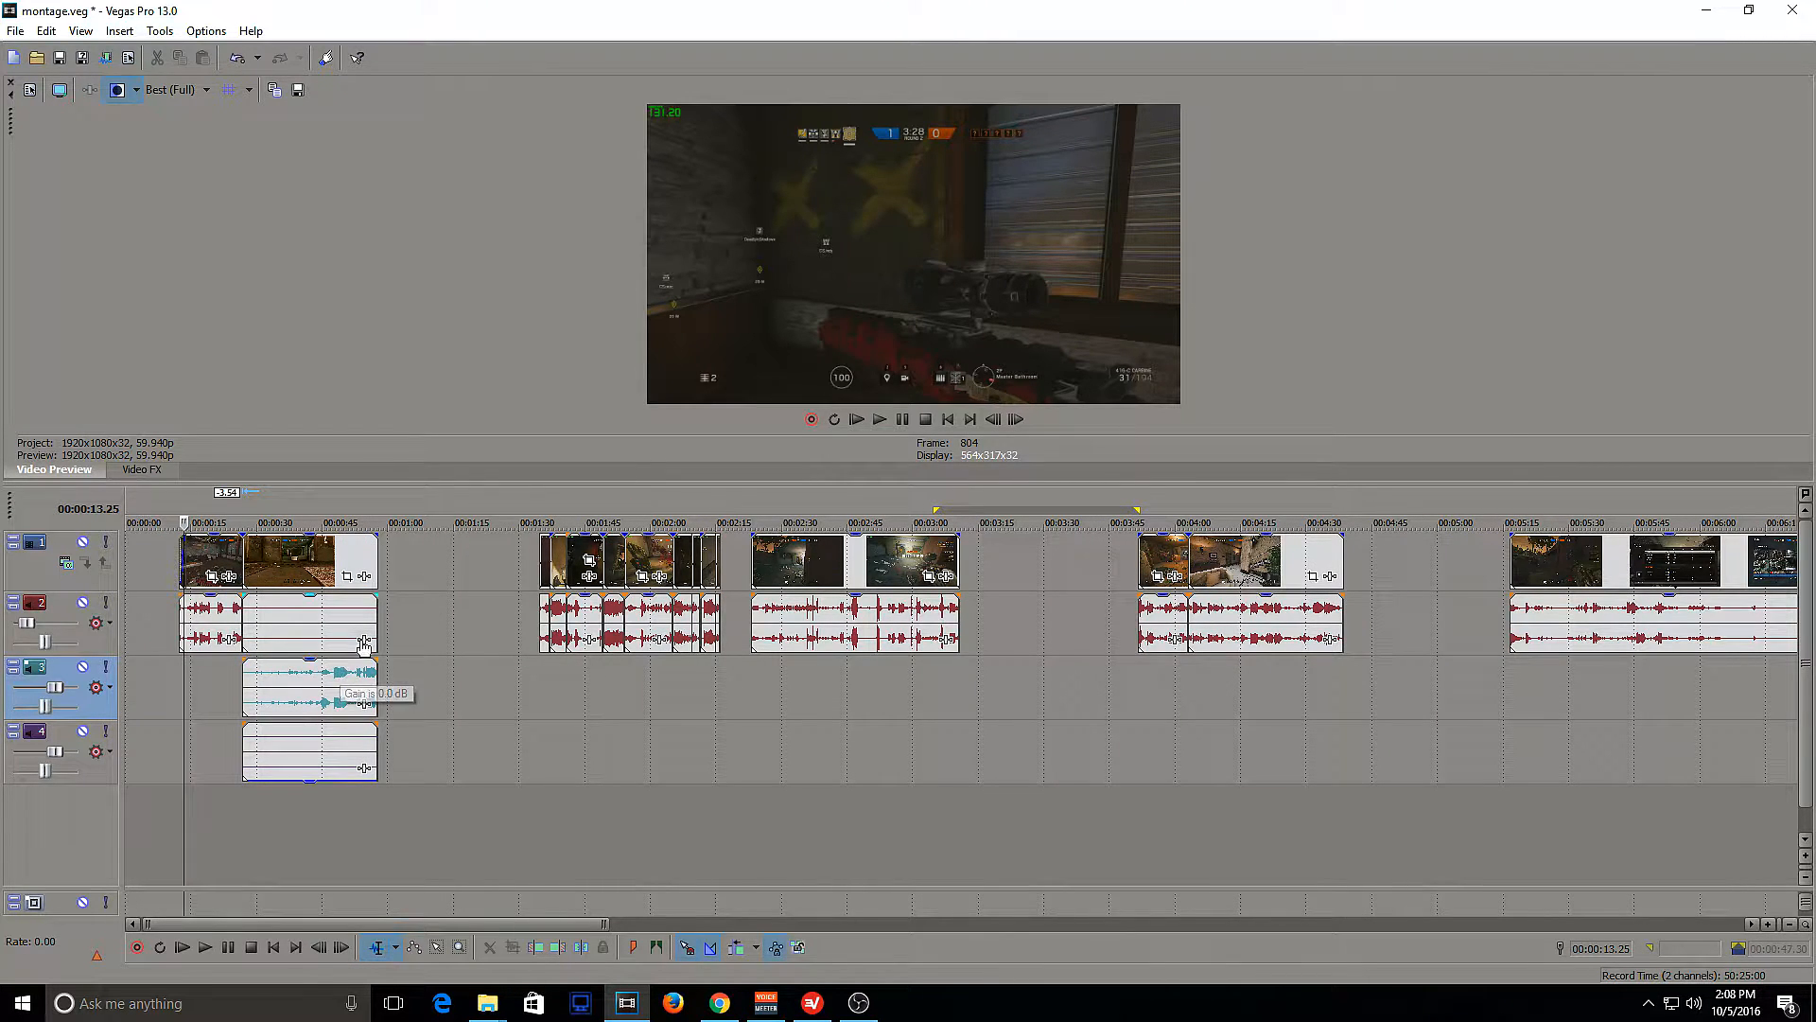
pyautogui.scroll(3, 353, 643)
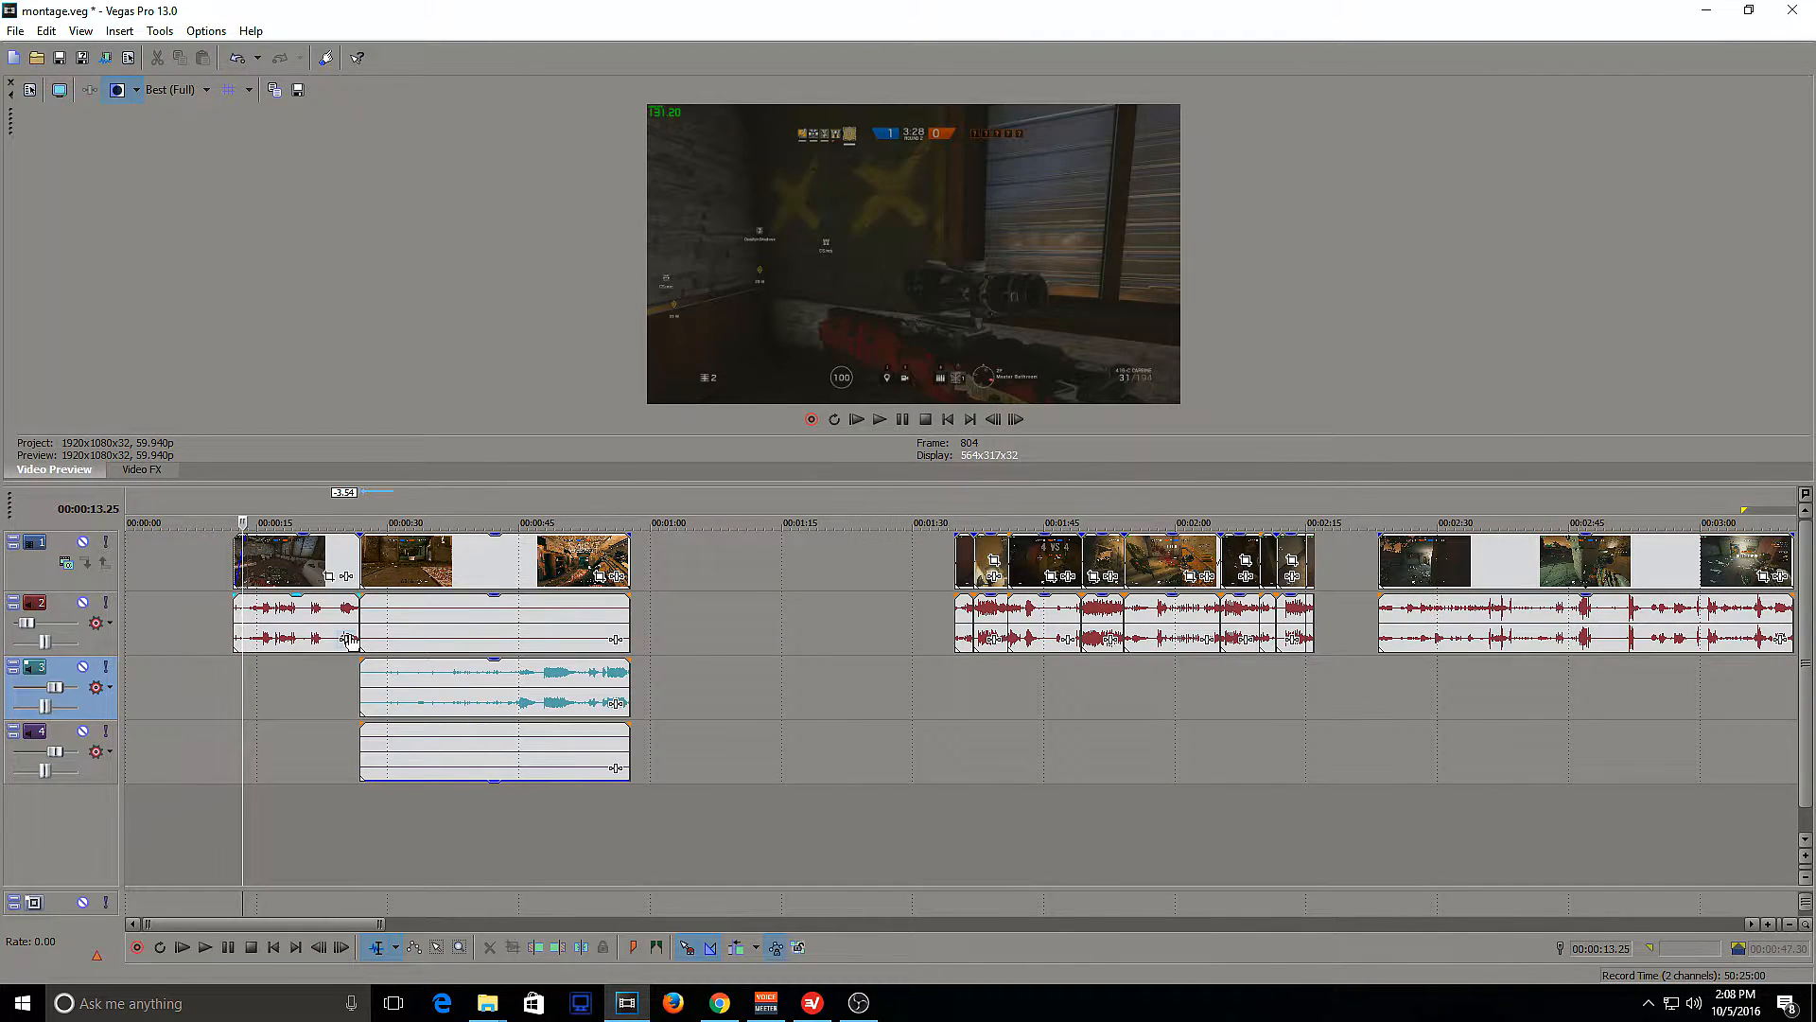
pyautogui.click(236, 646)
pyautogui.press('space')
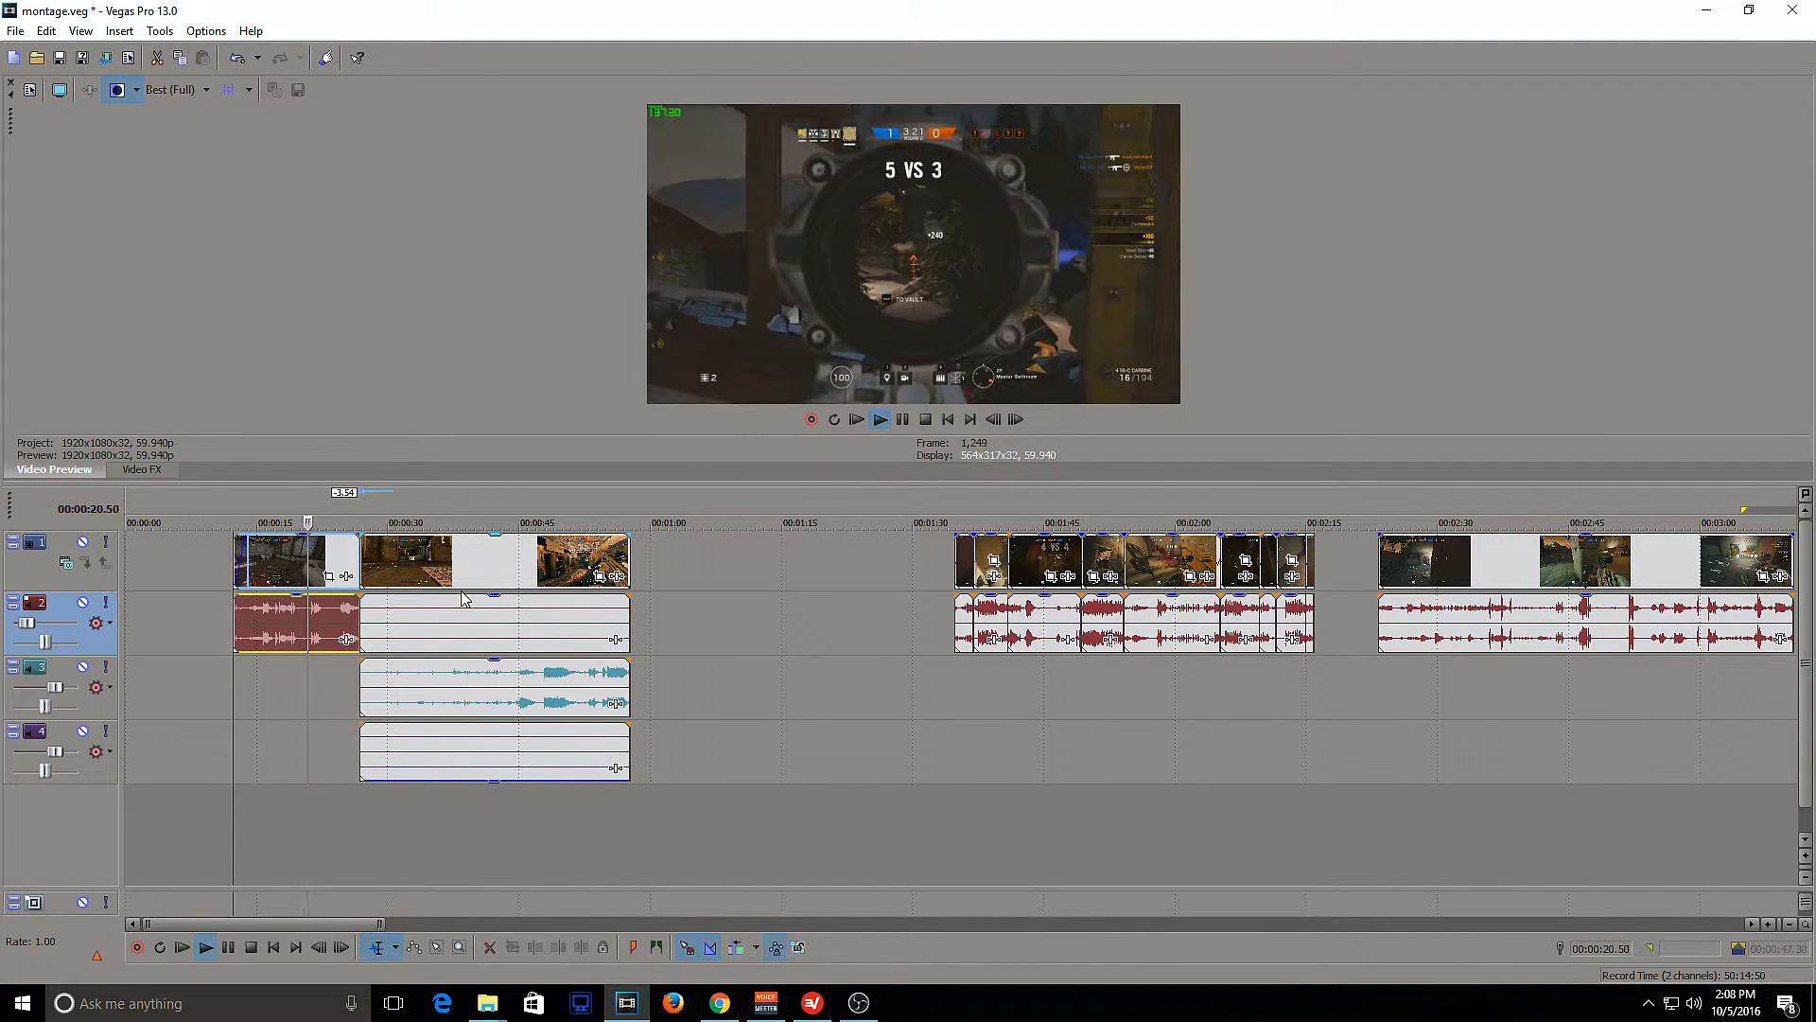
# Raise the gain of the second clip's audio on track 4 to 0.0 dB and stop playback
pyautogui.click(473, 624)
pyautogui.click(459, 686)
pyautogui.click(431, 754)
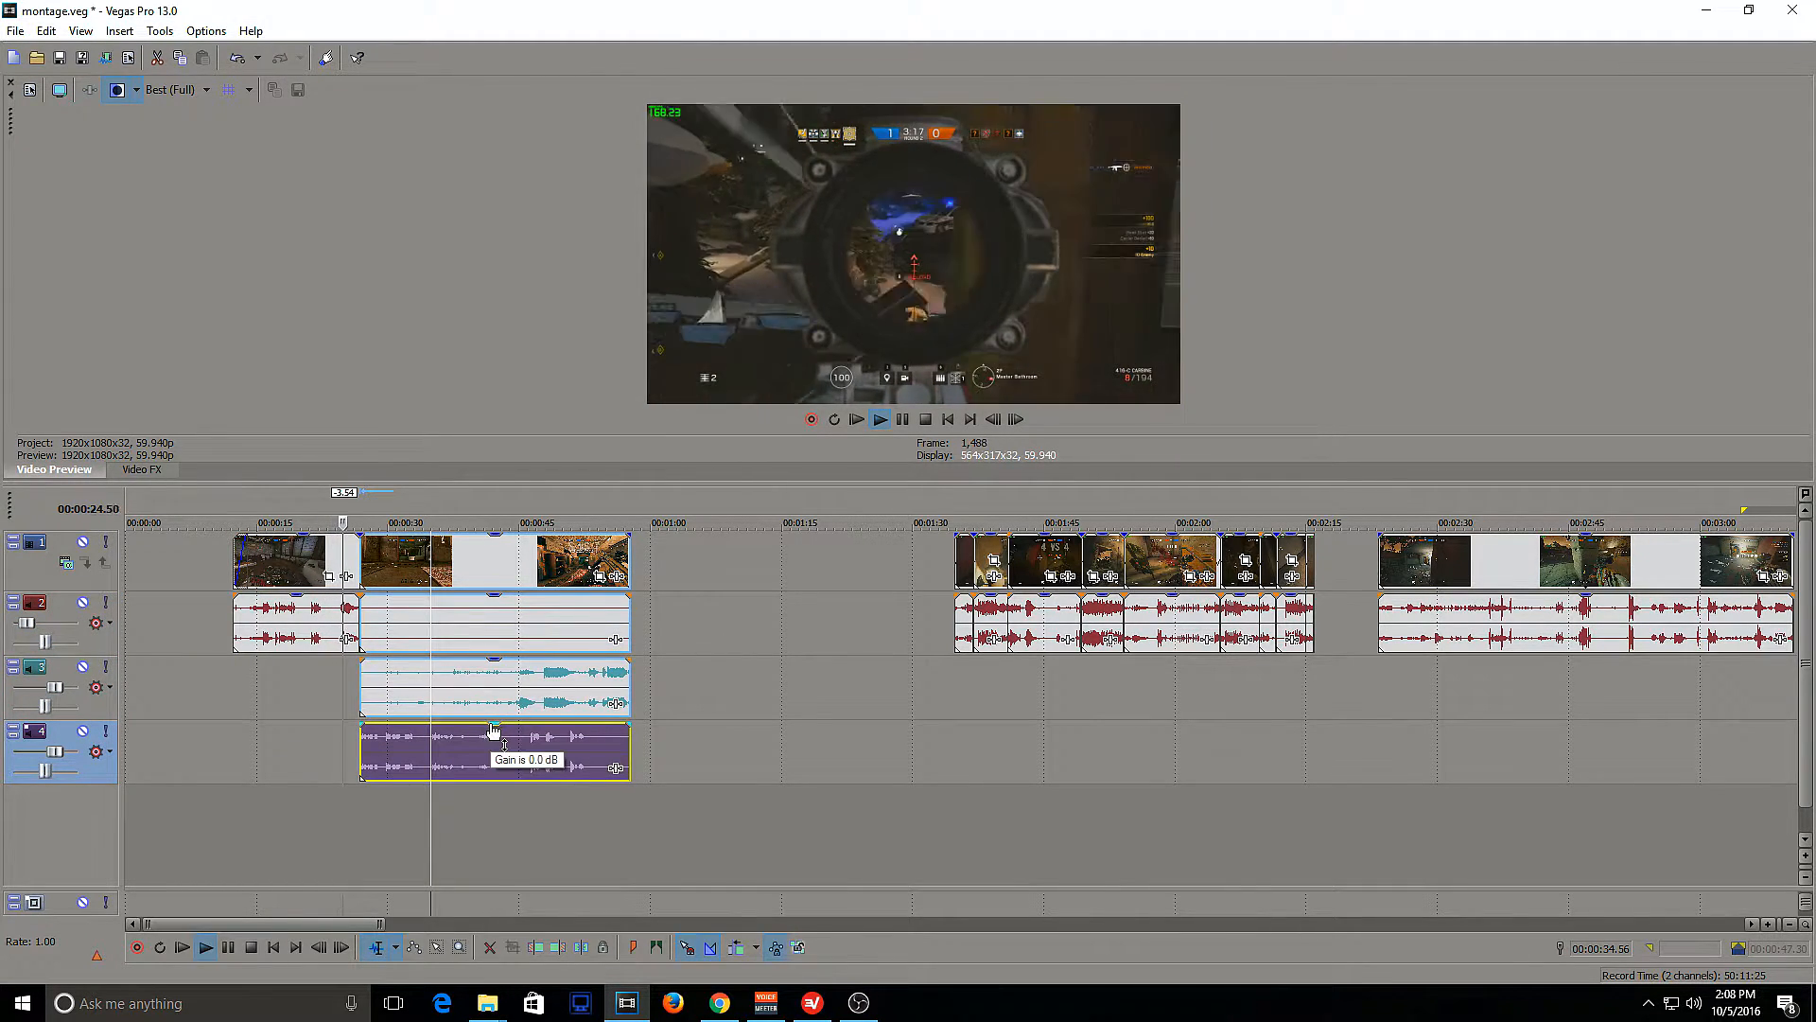
pyautogui.click(493, 592)
pyautogui.press('space')
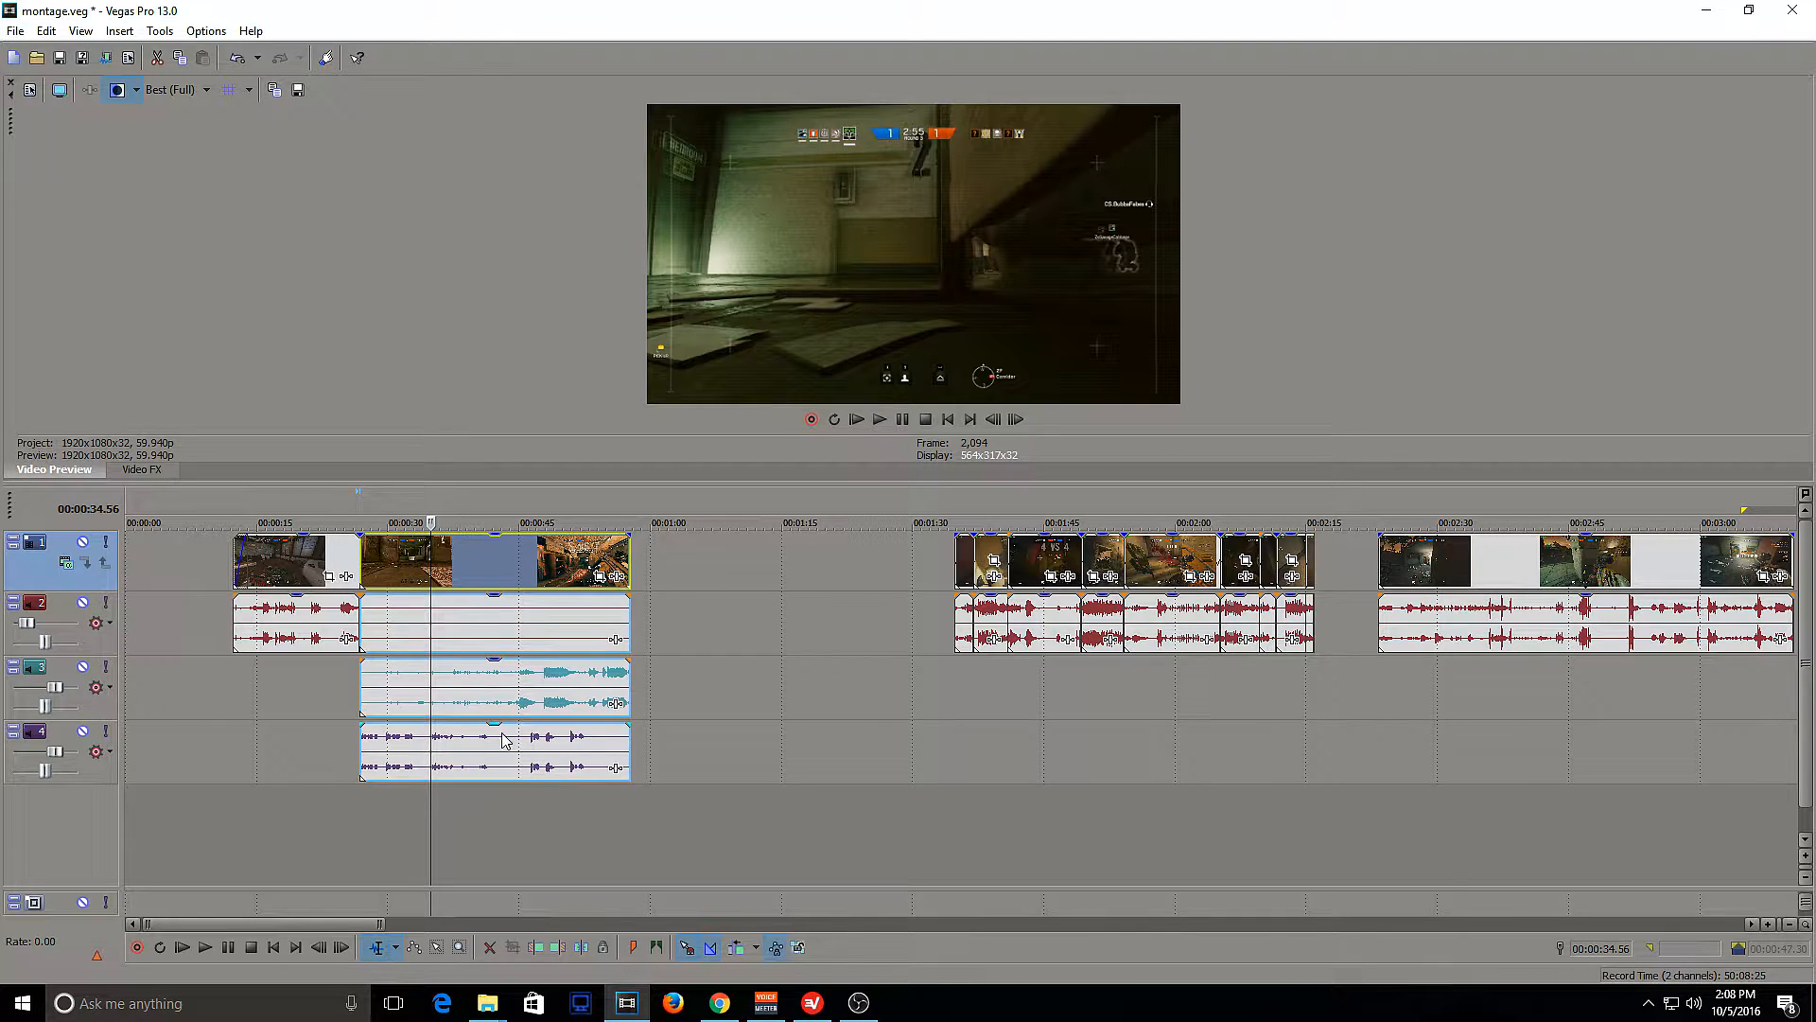
# Lower the gain of the second clip's audio on tracks 4 and 2 to -Inf. dB
pyautogui.moveTo(501, 729)
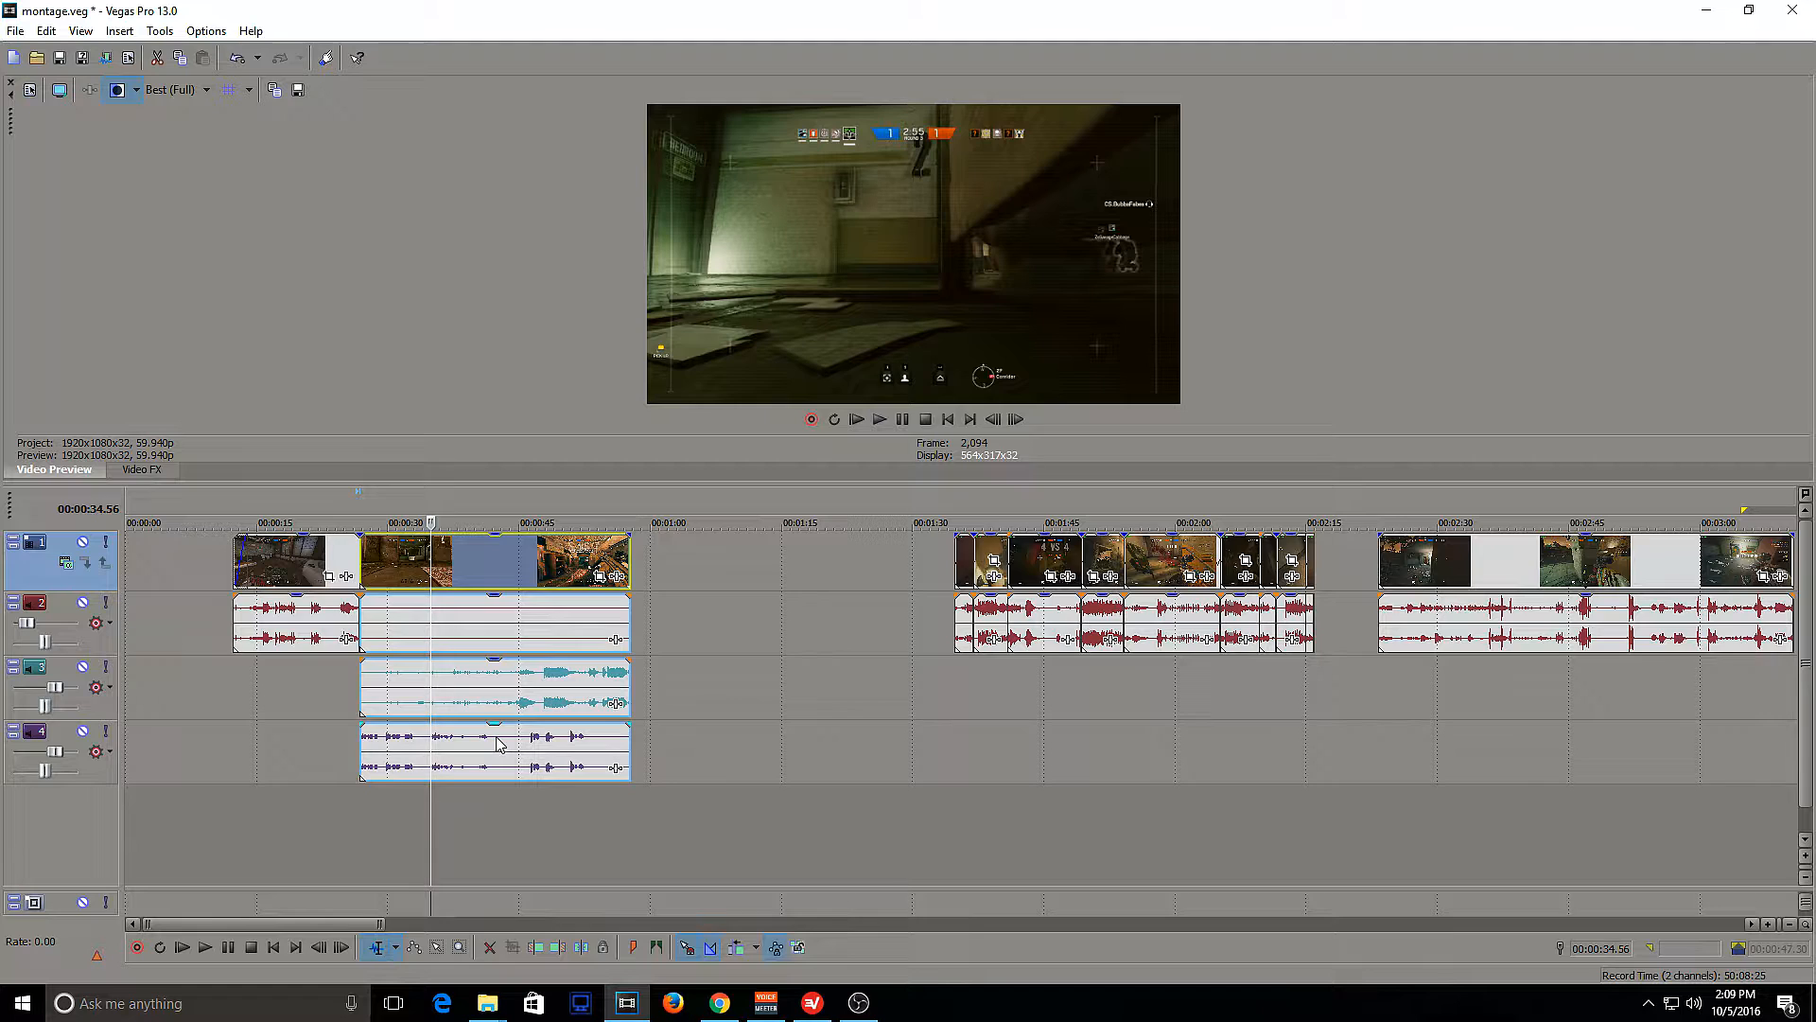
pyautogui.moveTo(492, 725); pyautogui.dragTo(503, 830)
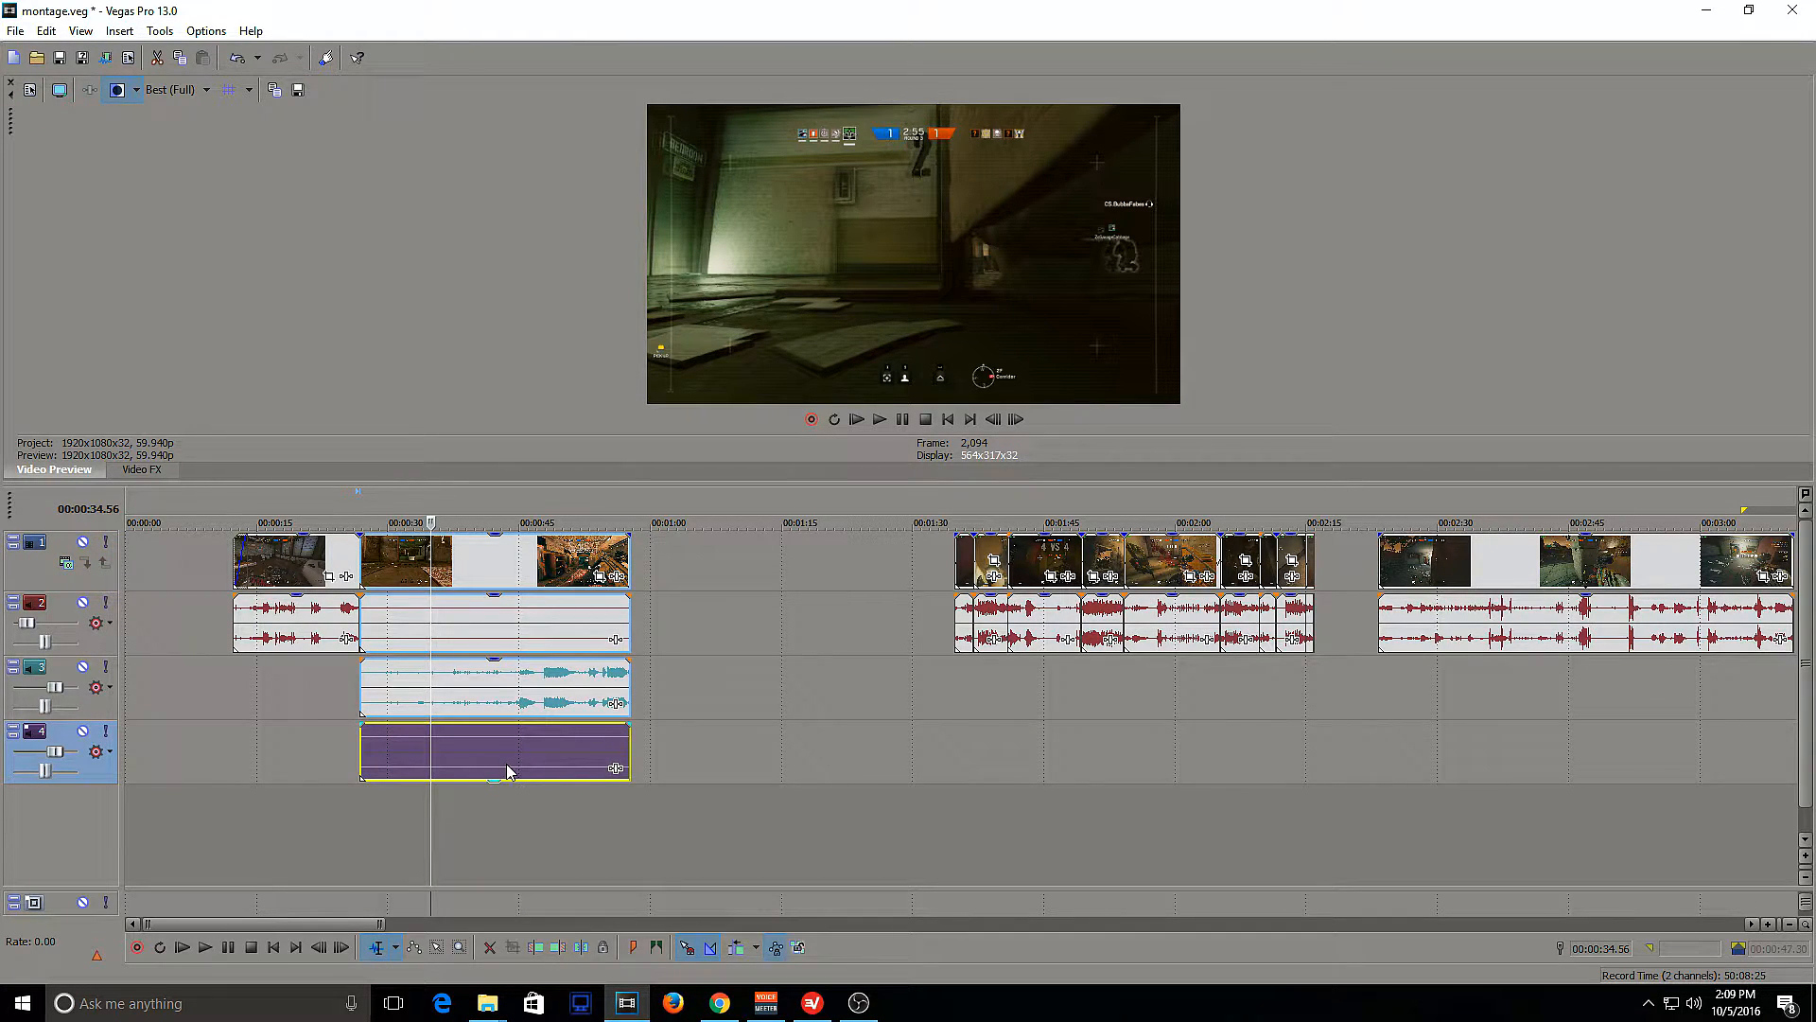
pyautogui.moveTo(499, 603); pyautogui.dragTo(492, 708)
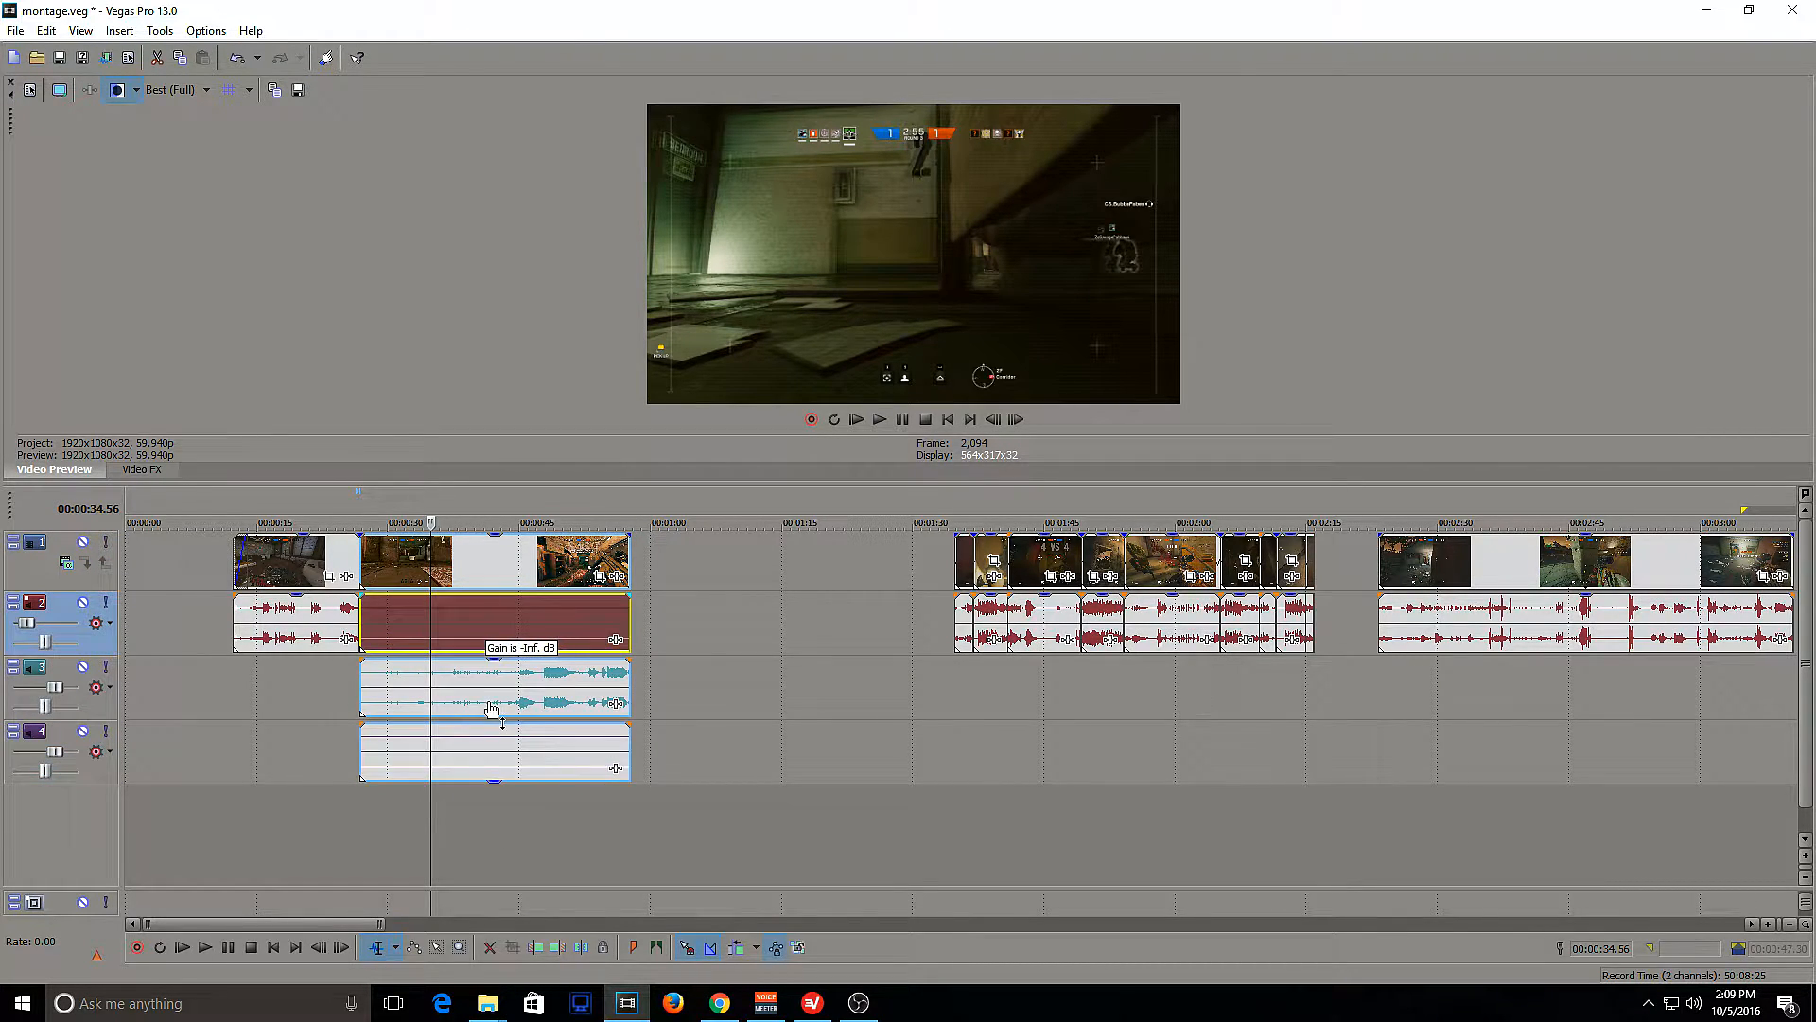
# Compare the second clip's audio on tracks 3 and 2 with the video at several points between 0:36 and 0:47
pyautogui.click(494, 704)
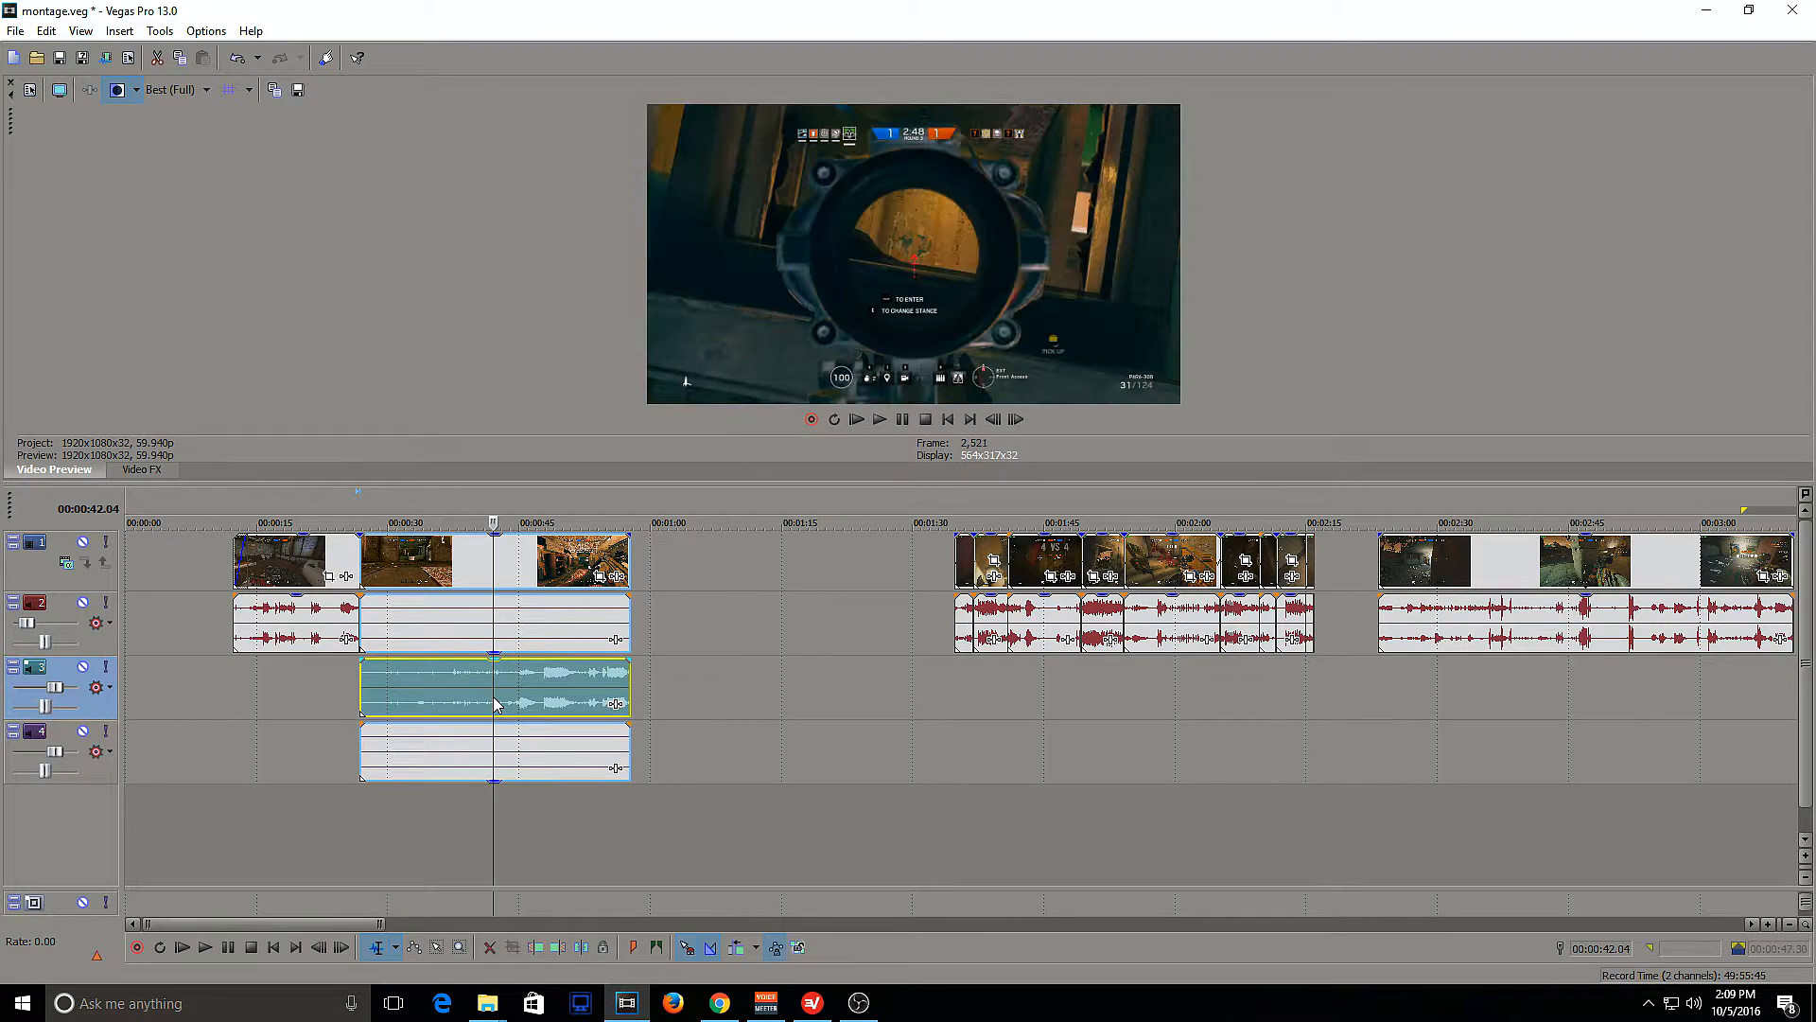
pyautogui.click(541, 679)
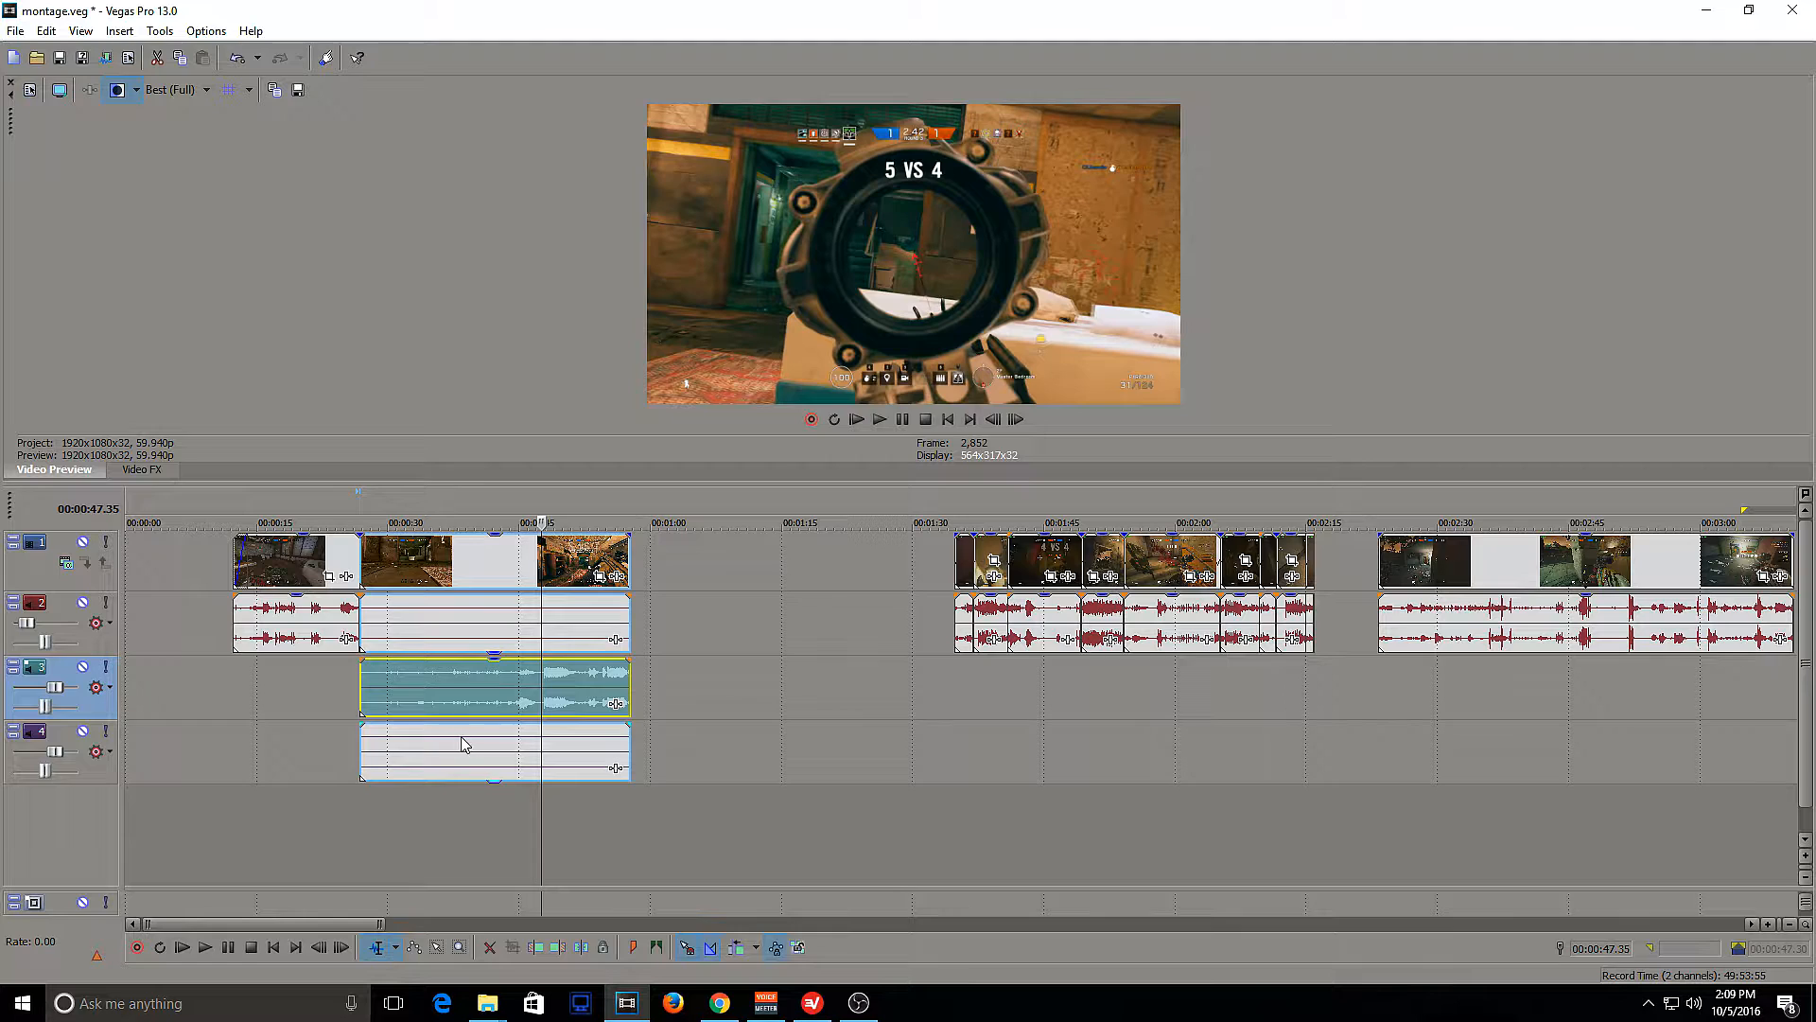
pyautogui.click(282, 728)
pyautogui.click(544, 689)
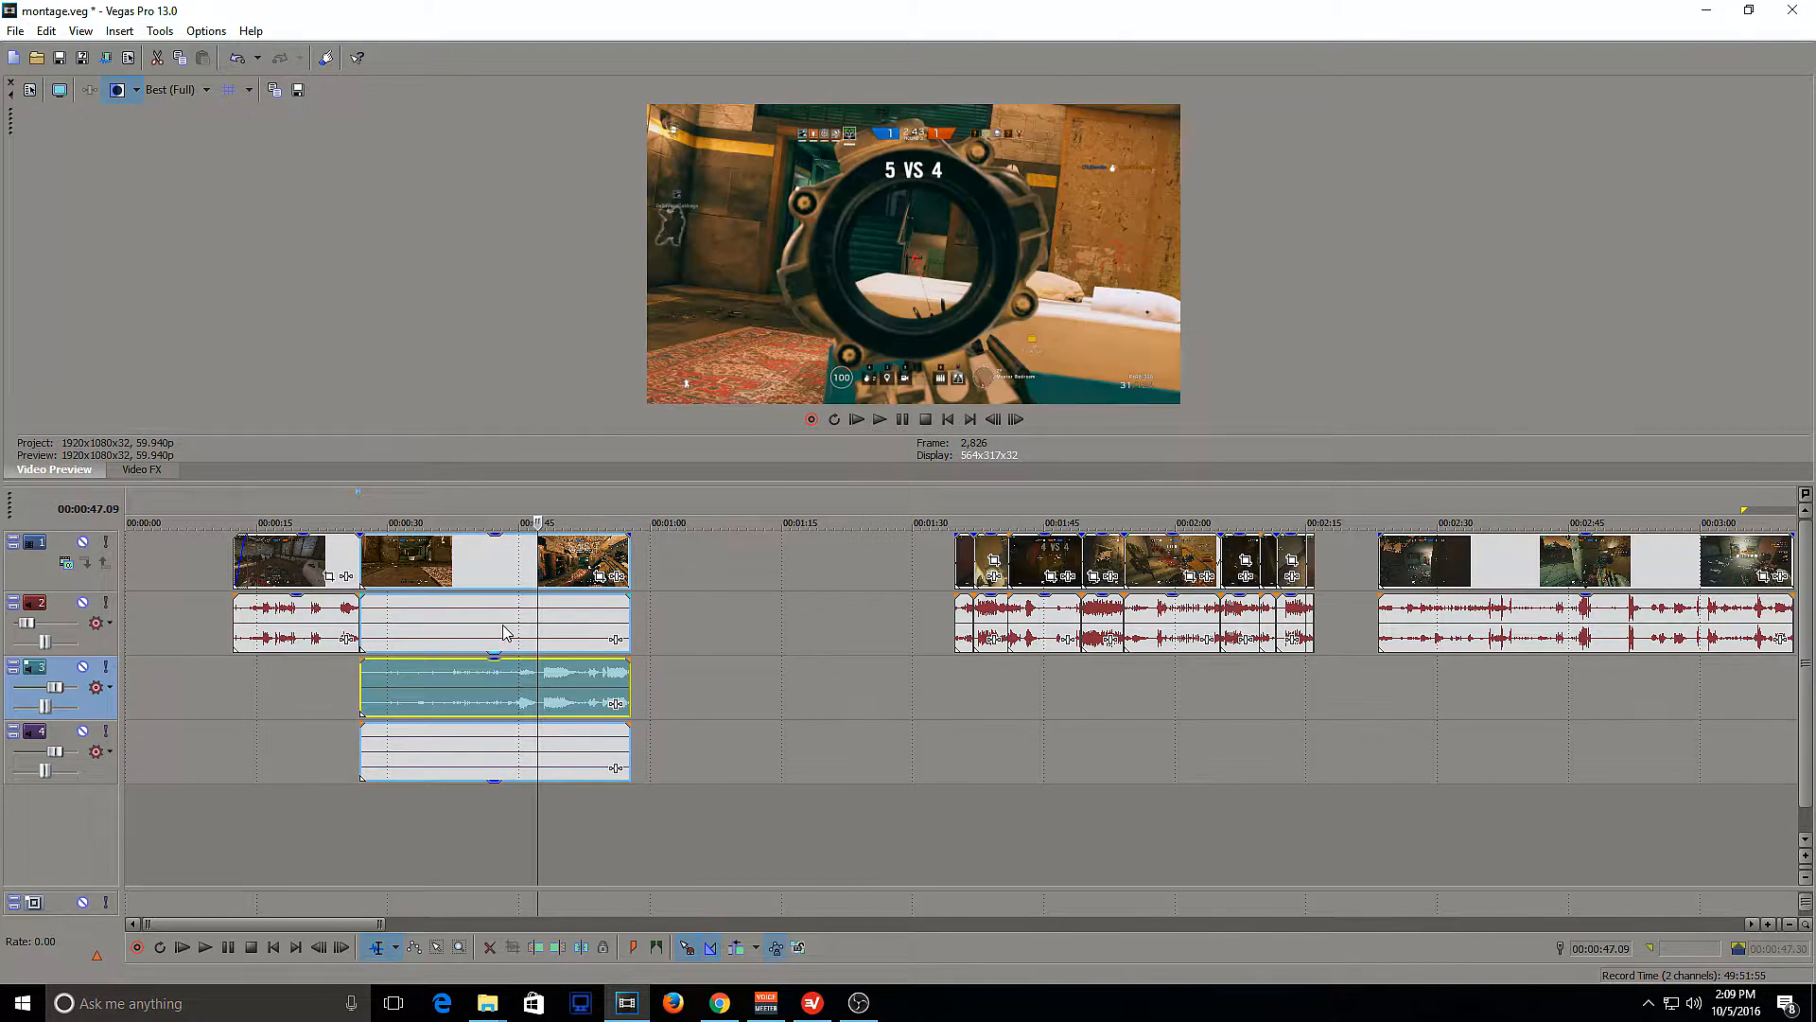
pyautogui.click(440, 624)
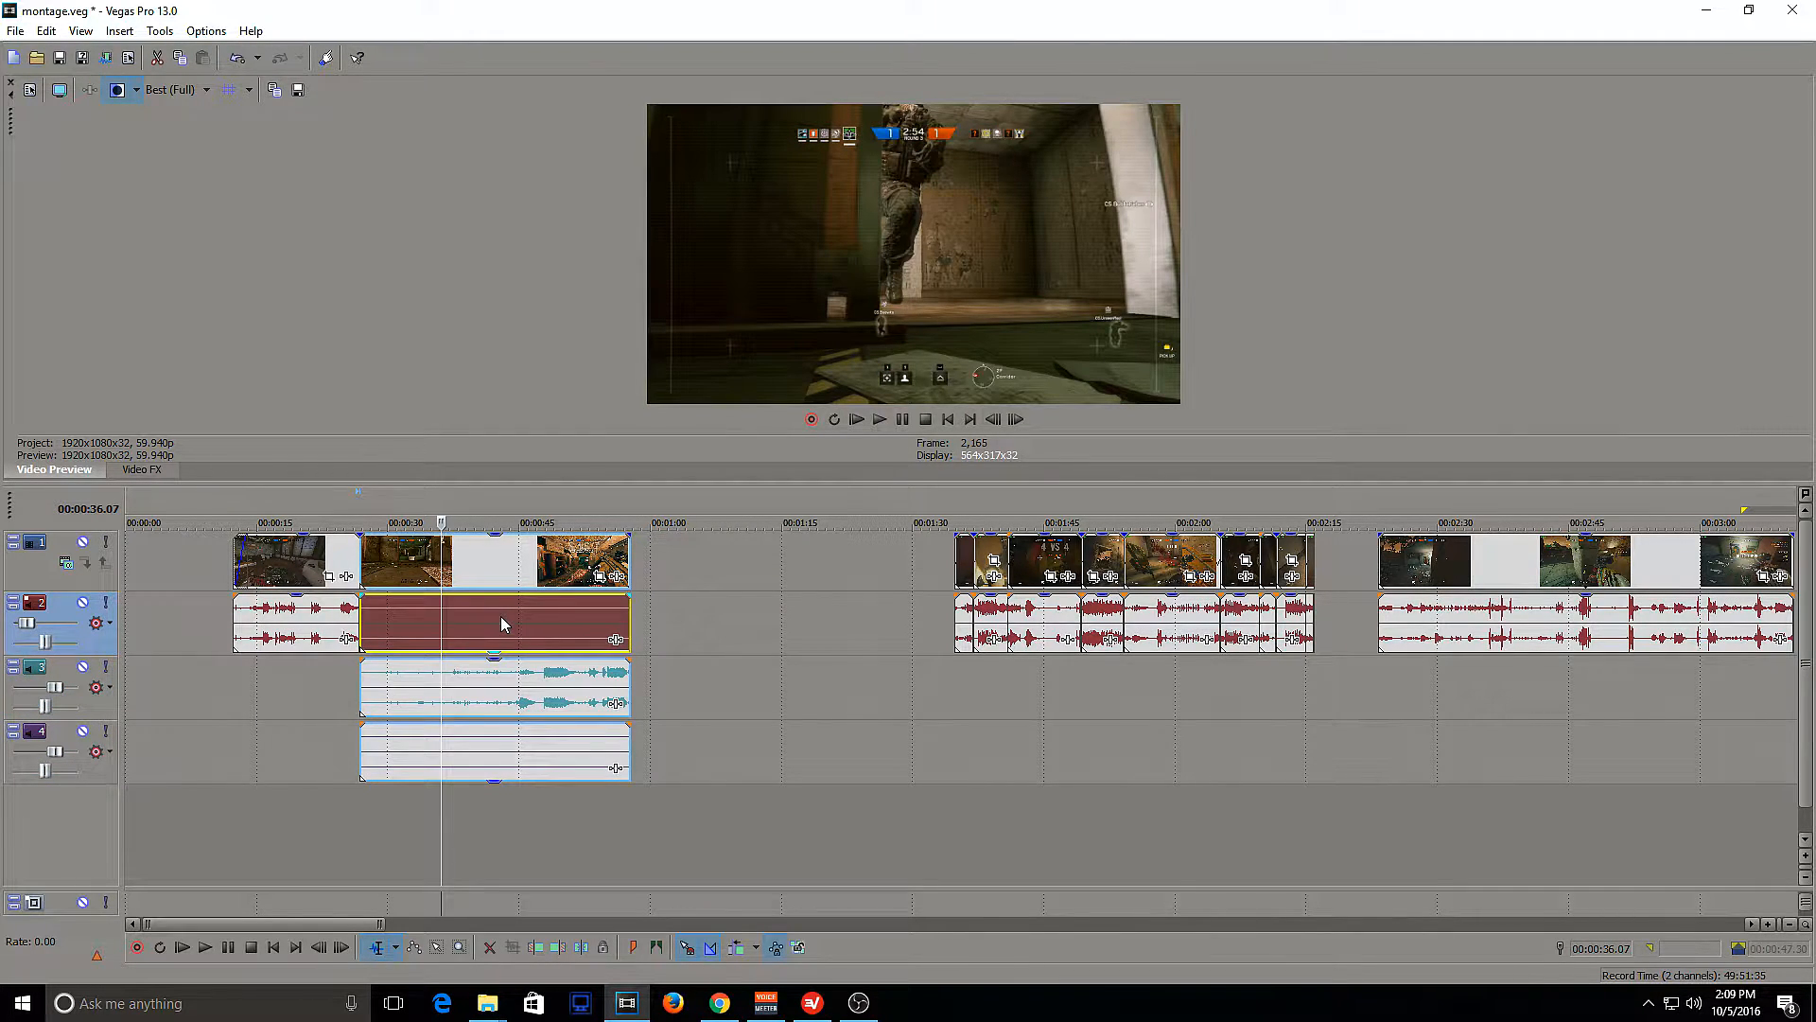
pyautogui.click(502, 616)
pyautogui.click(458, 623)
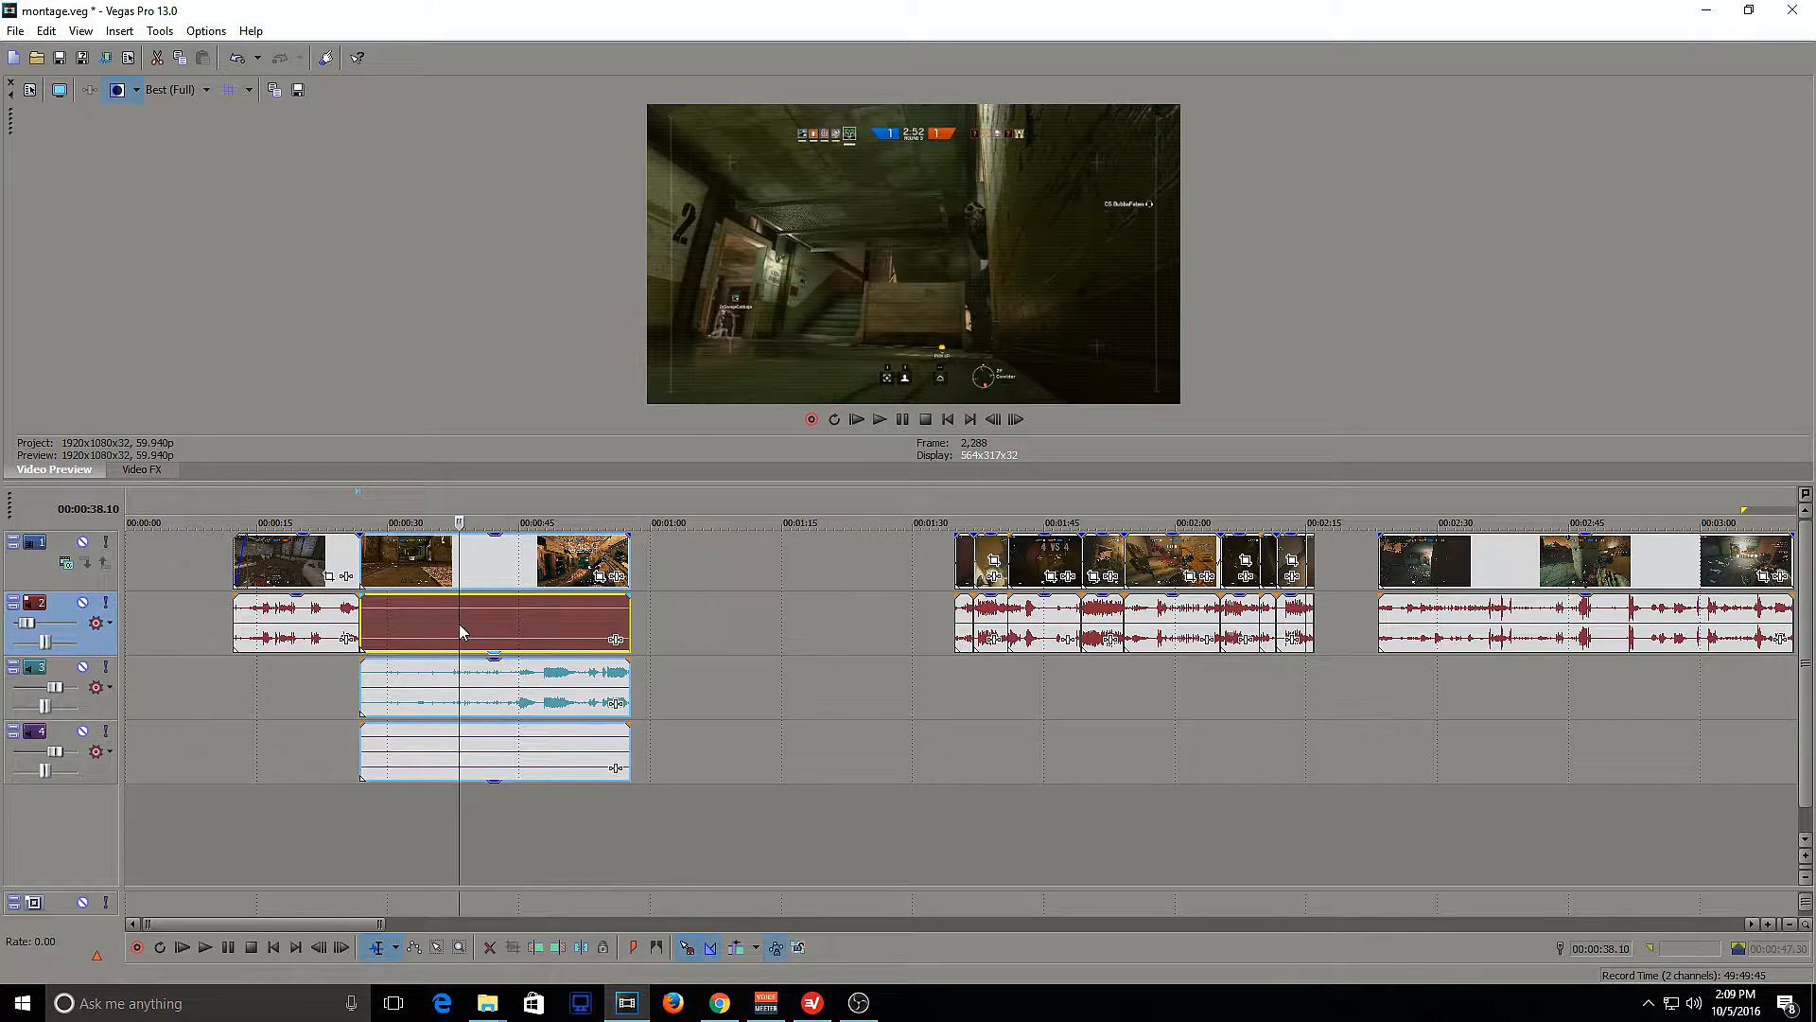
# Shift the second clip about 9 seconds later and replace its silent audio on track 2 with the track 3 audio
pyautogui.moveTo(492, 567); pyautogui.dragTo(592, 626)
pyautogui.click(541, 619)
pyautogui.click(556, 689)
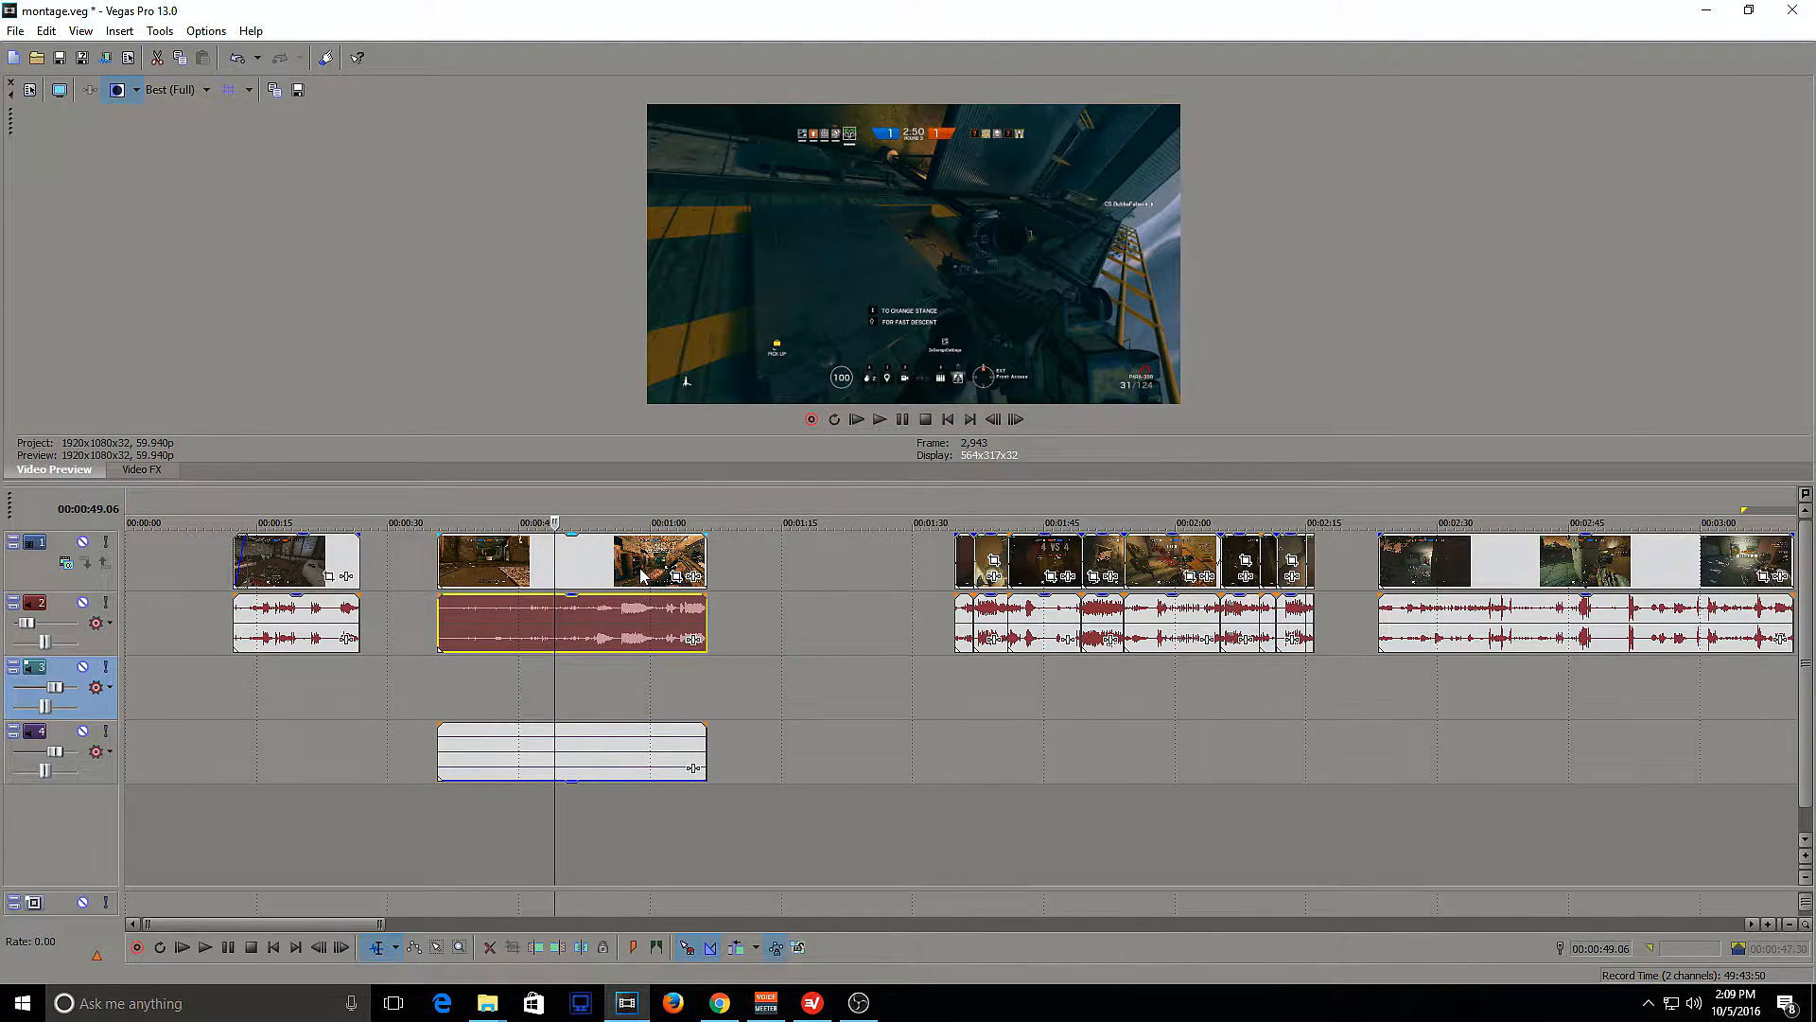
# Shift the second clip's video and audio about 3.5 seconds earlier and delete its silent audio on track 4
pyautogui.moveTo(639, 568); pyautogui.dragTo(609, 568)
pyautogui.moveTo(609, 635); pyautogui.dragTo(581, 634)
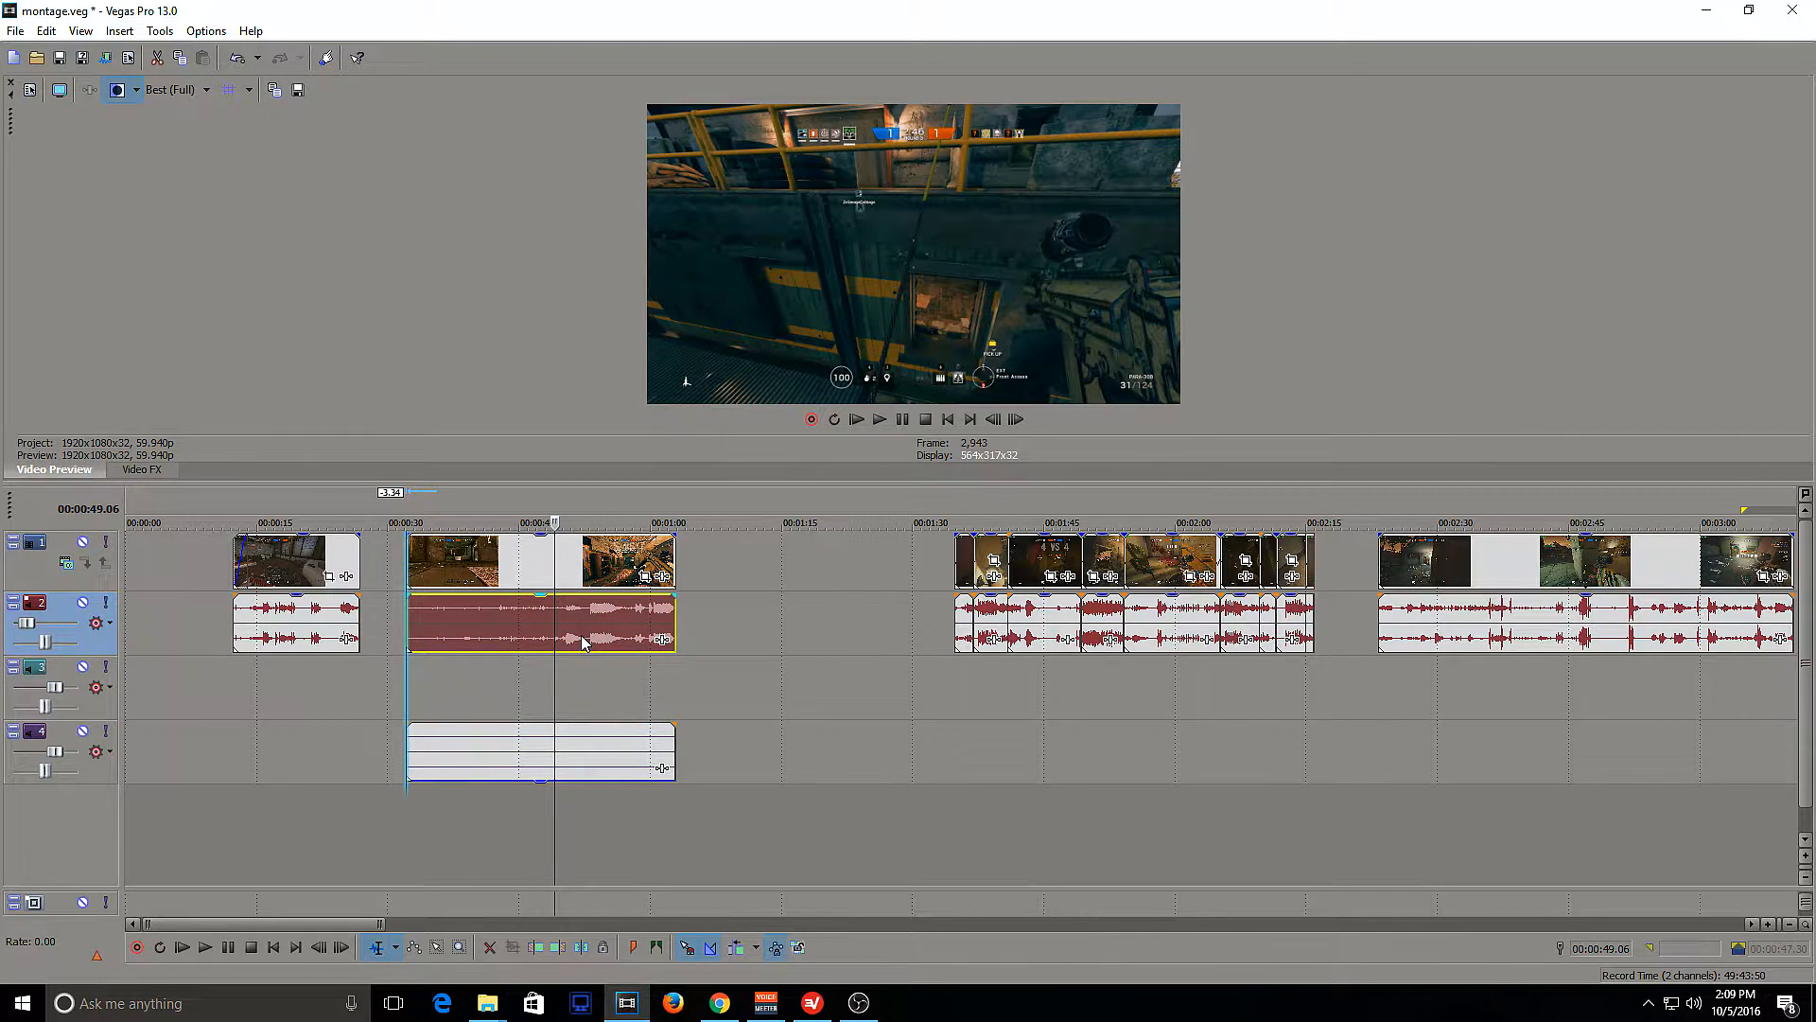
pyautogui.click(523, 760)
pyautogui.click(485, 761)
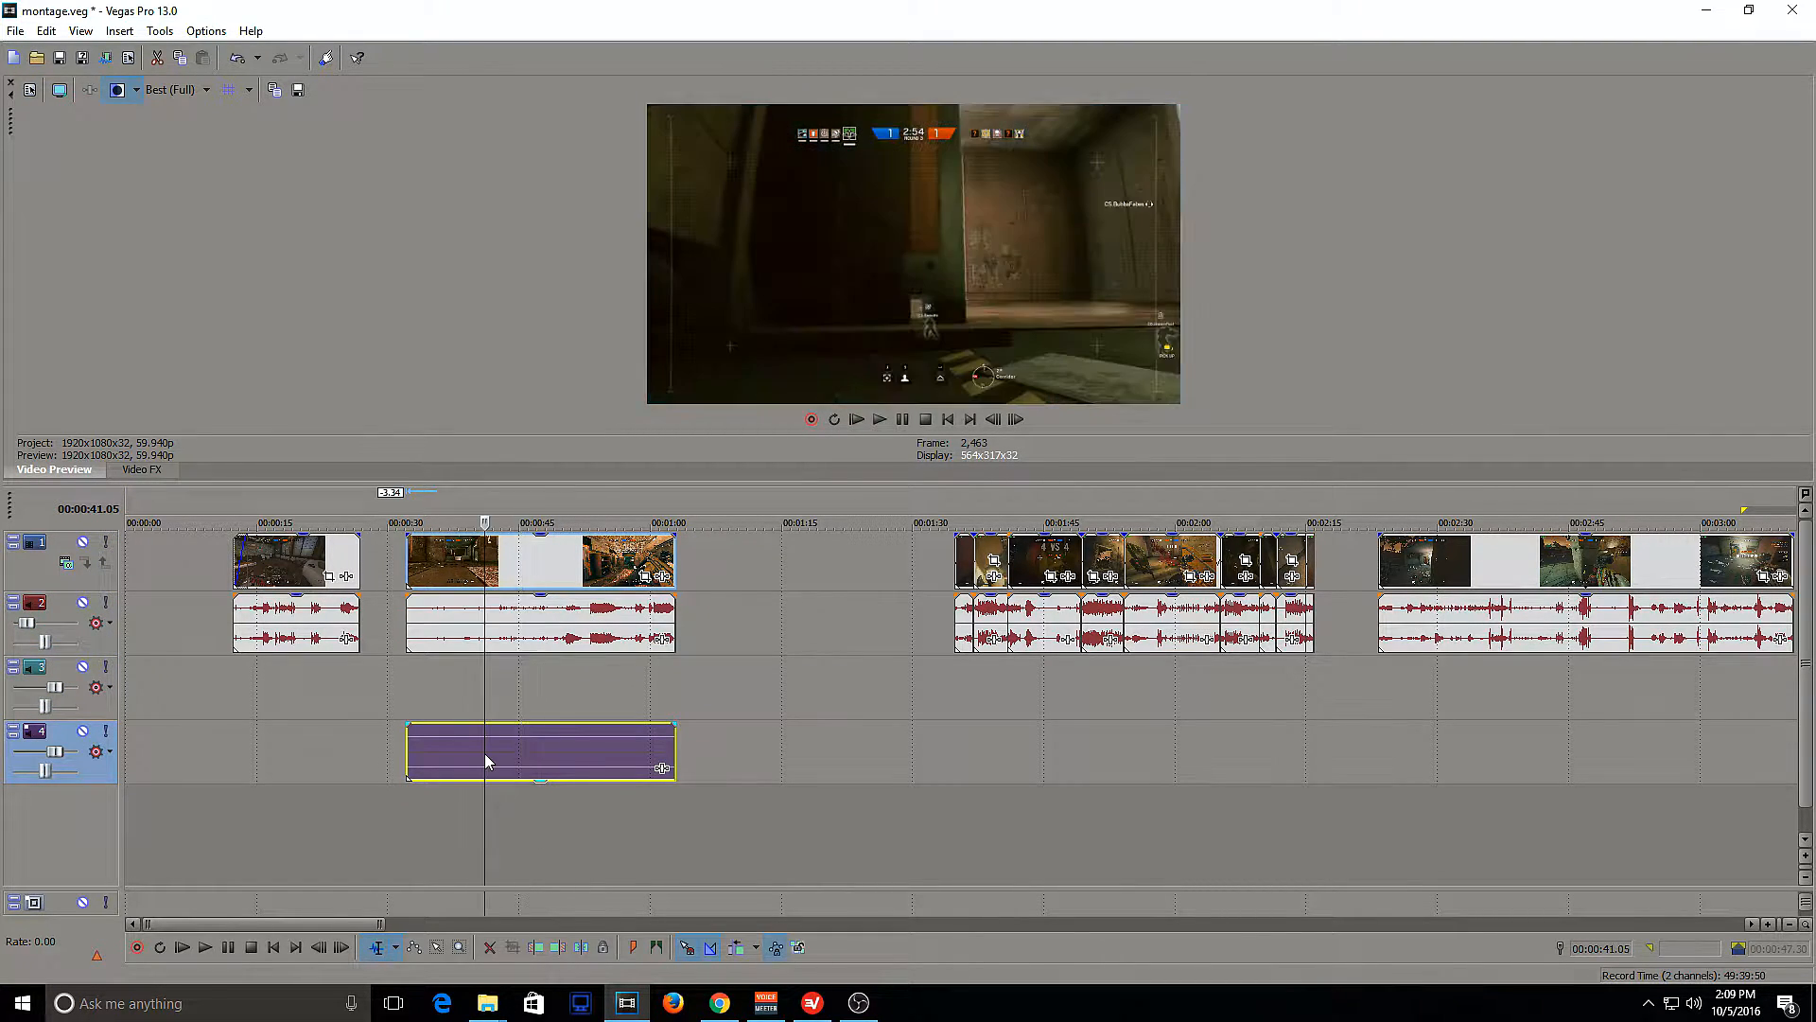
pyautogui.press('Delete')
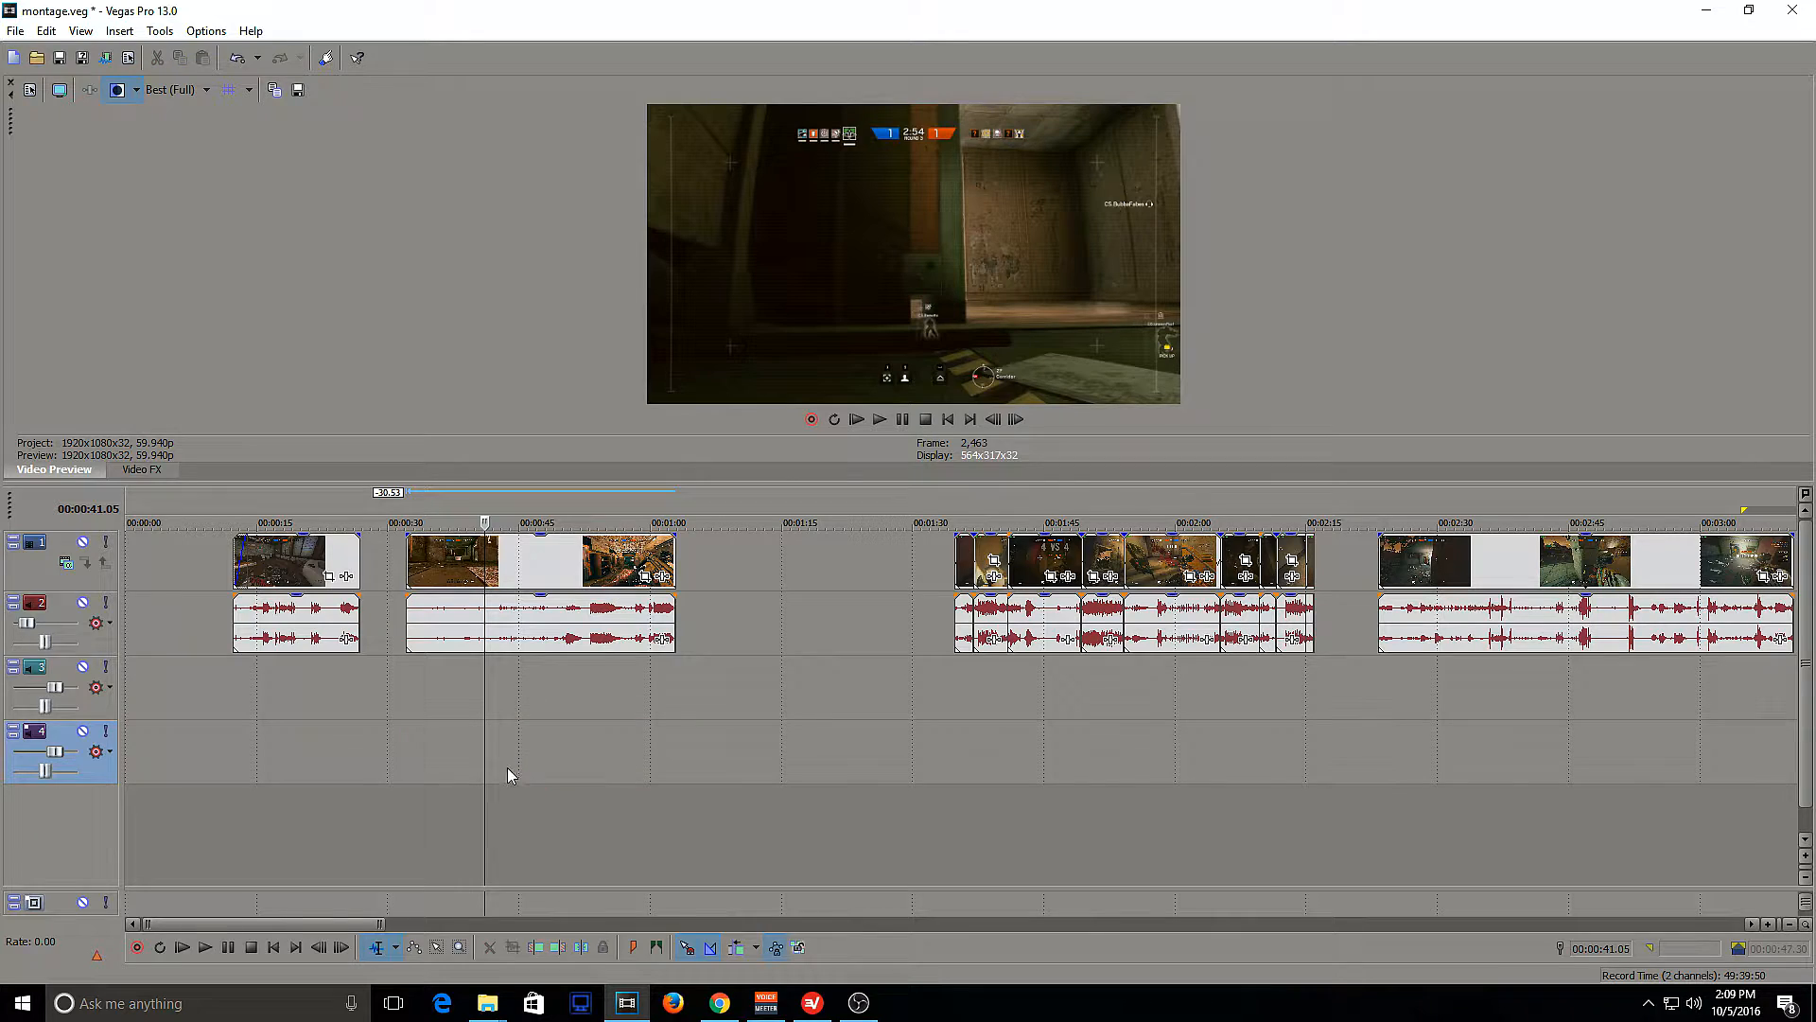
# Delete the two empty audio tracks, 4 and 3
pyautogui.click(212, 757)
pyautogui.press('Delete')
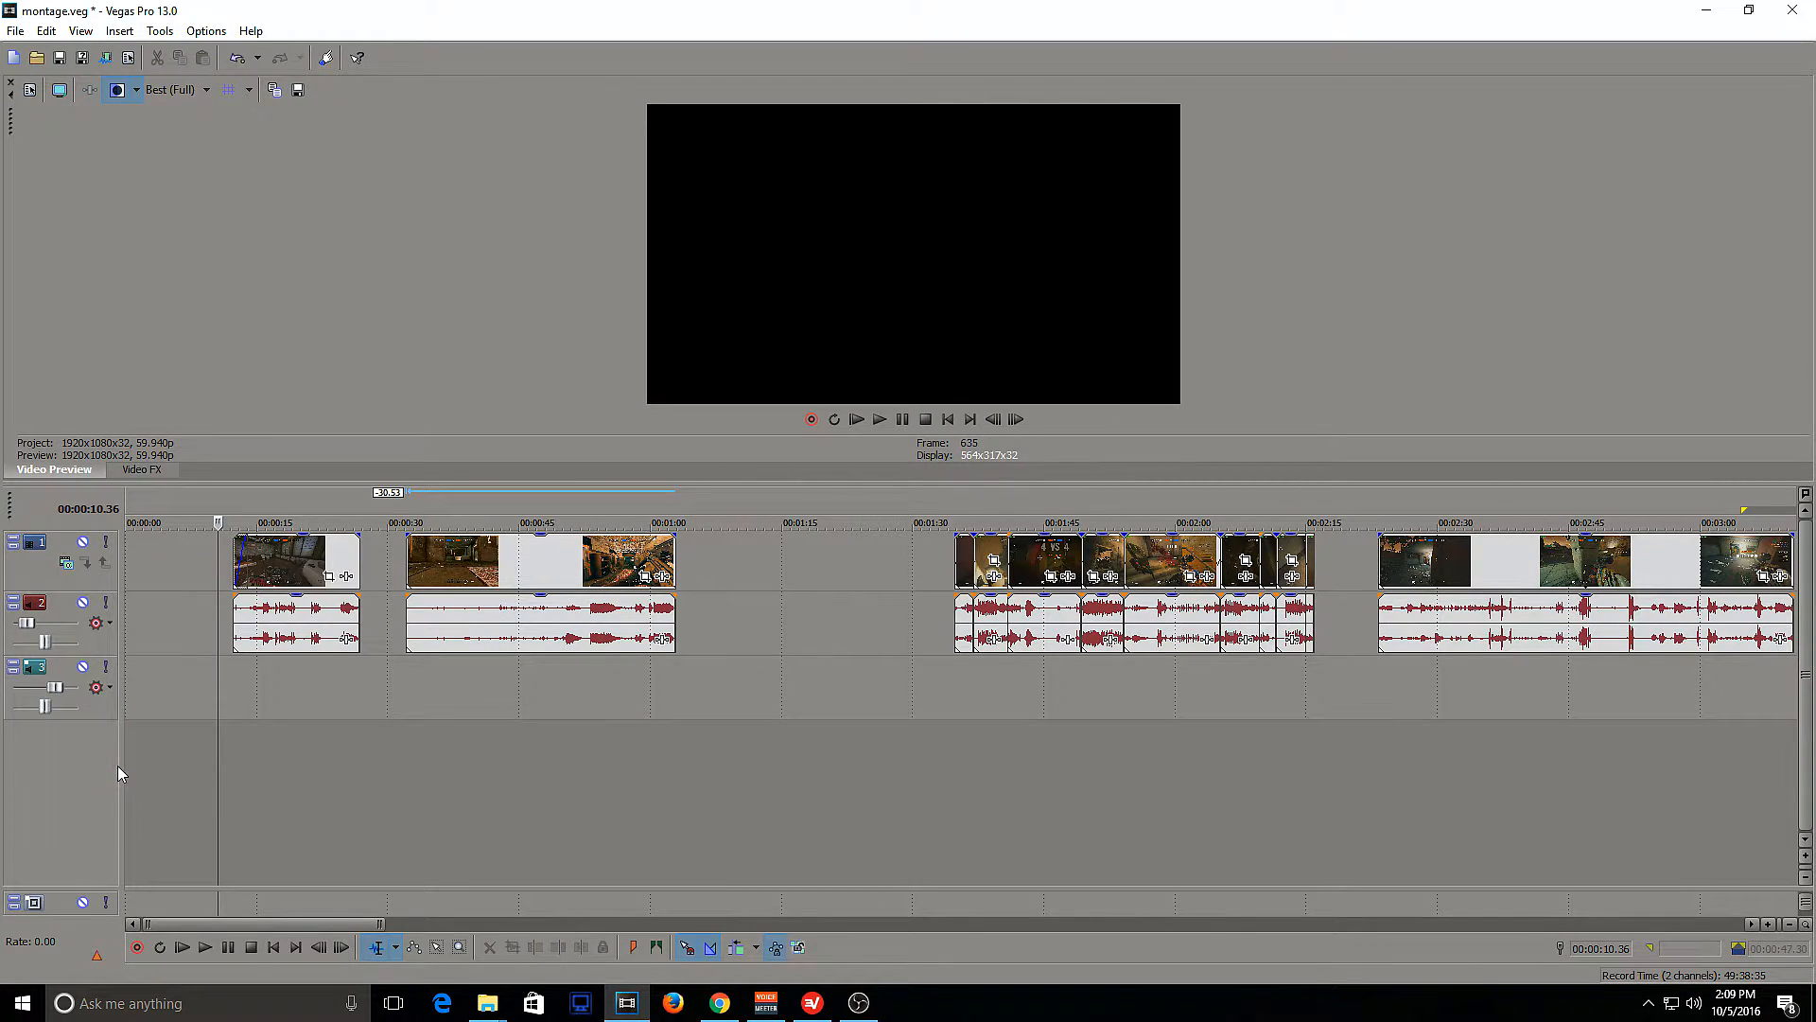
pyautogui.click(94, 709)
pyautogui.press('Delete')
# Move the second clip up to the end of the first clip and play the end of the first clip
pyautogui.moveTo(540, 566); pyautogui.dragTo(446, 626)
pyautogui.click(348, 555)
pyautogui.press('space')
pyautogui.press('space')
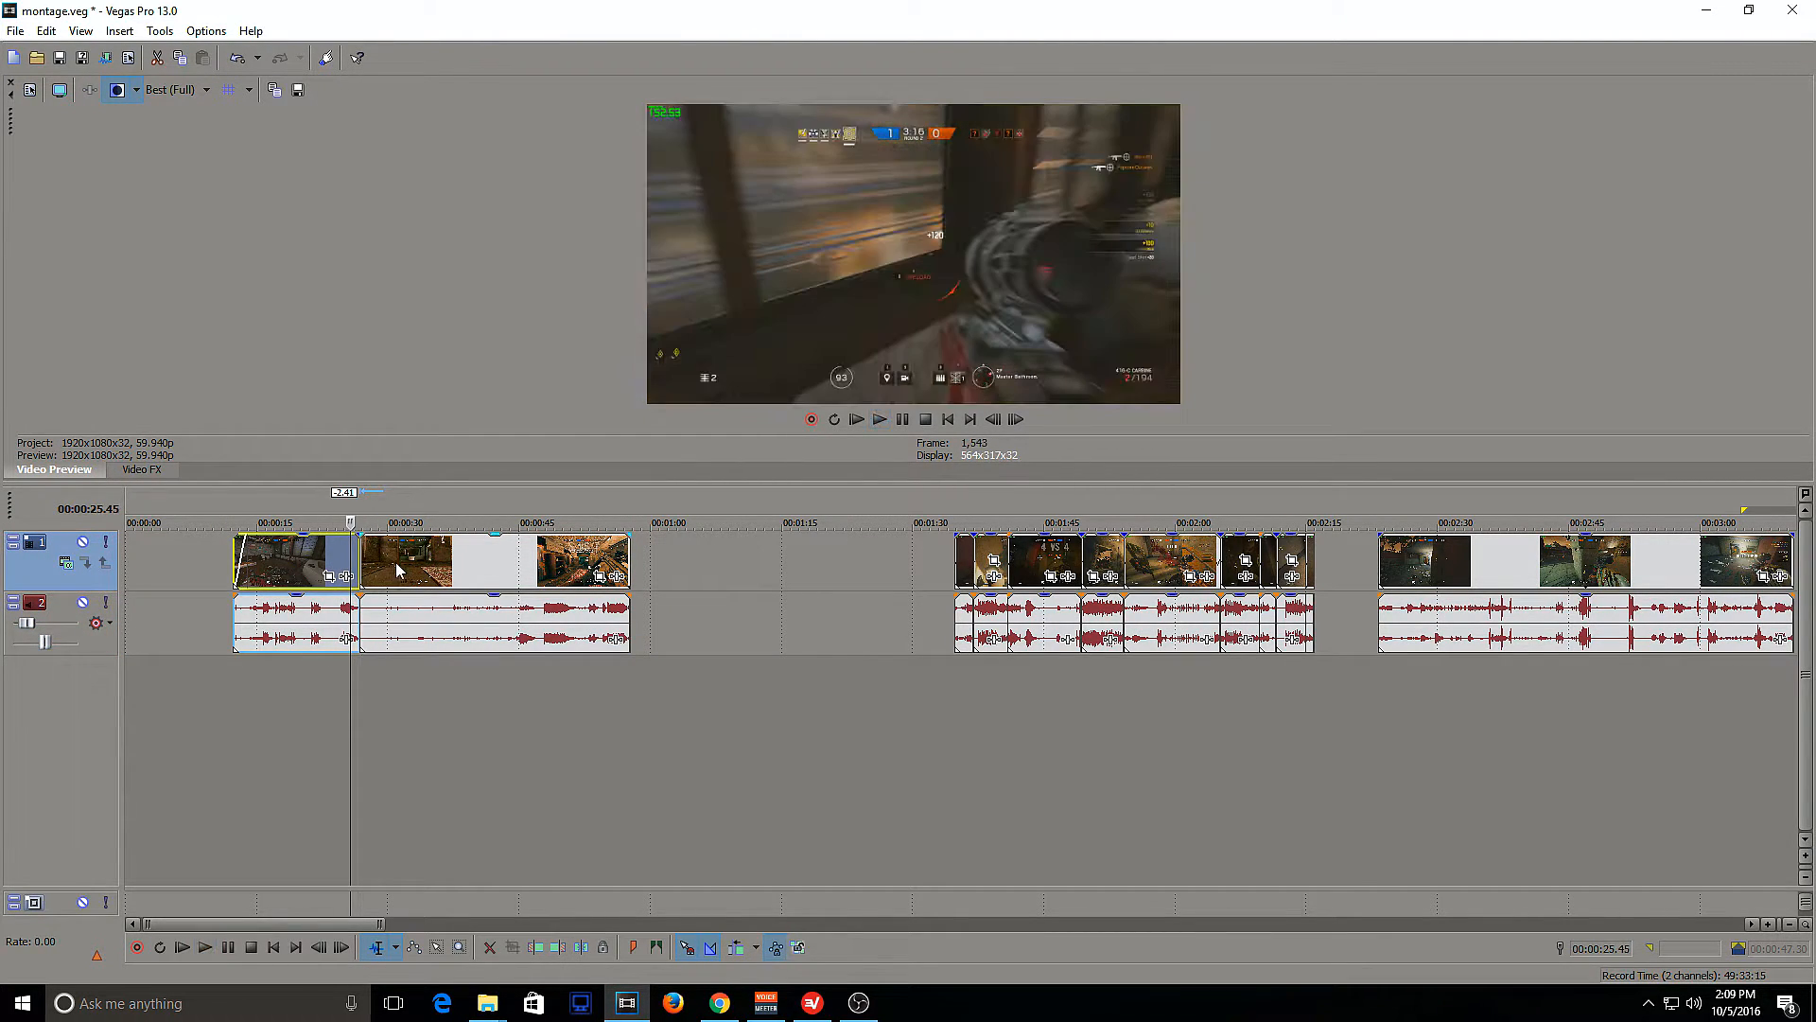
# Try a one-second crossfade between the first and second clips, play it, and undo the last change
pyautogui.click(403, 564)
pyautogui.moveTo(370, 552); pyautogui.dragTo(370, 556)
pyautogui.click(351, 554)
pyautogui.press('space')
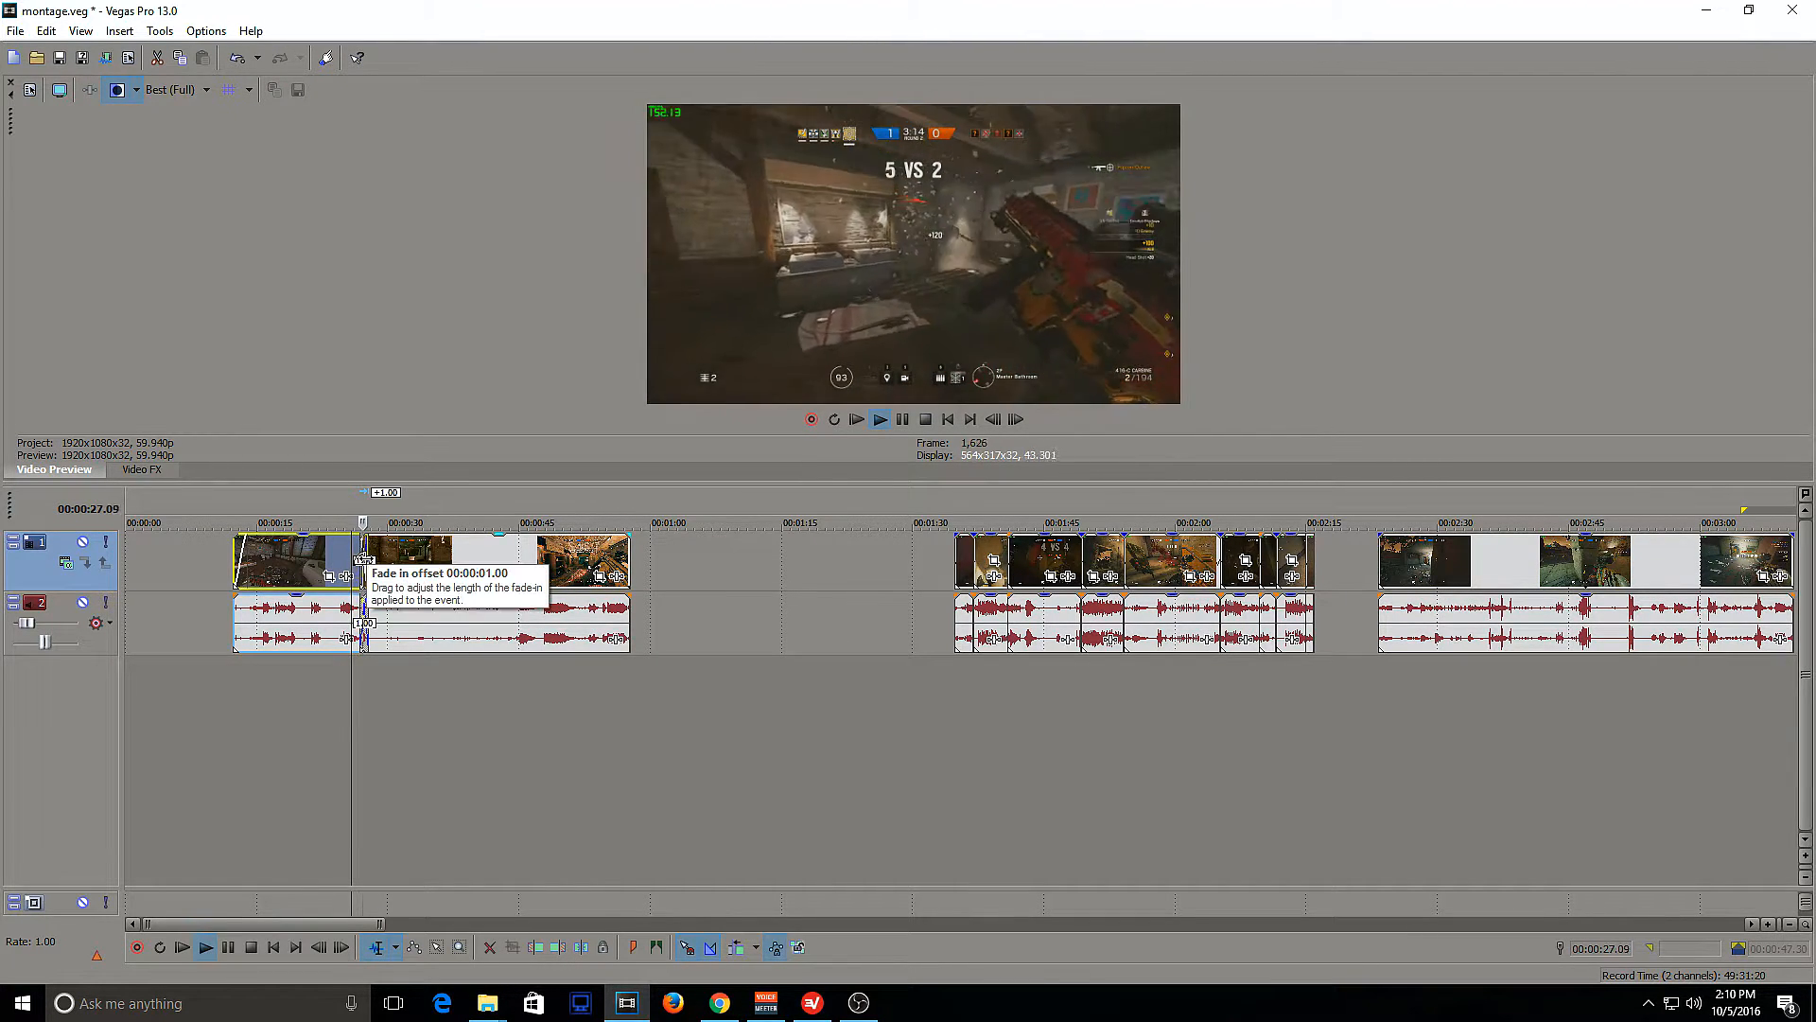
pyautogui.scroll(2, 377, 567)
pyautogui.press('space')
pyautogui.hotkey('ctrl', 'z')
# Shift the second clip's video and audio slightly earlier to overlap the first clip, and play across the transition
pyautogui.moveTo(853, 558); pyautogui.dragTo(838, 560)
pyautogui.moveTo(872, 625); pyautogui.dragTo(856, 626)
pyautogui.press('space')
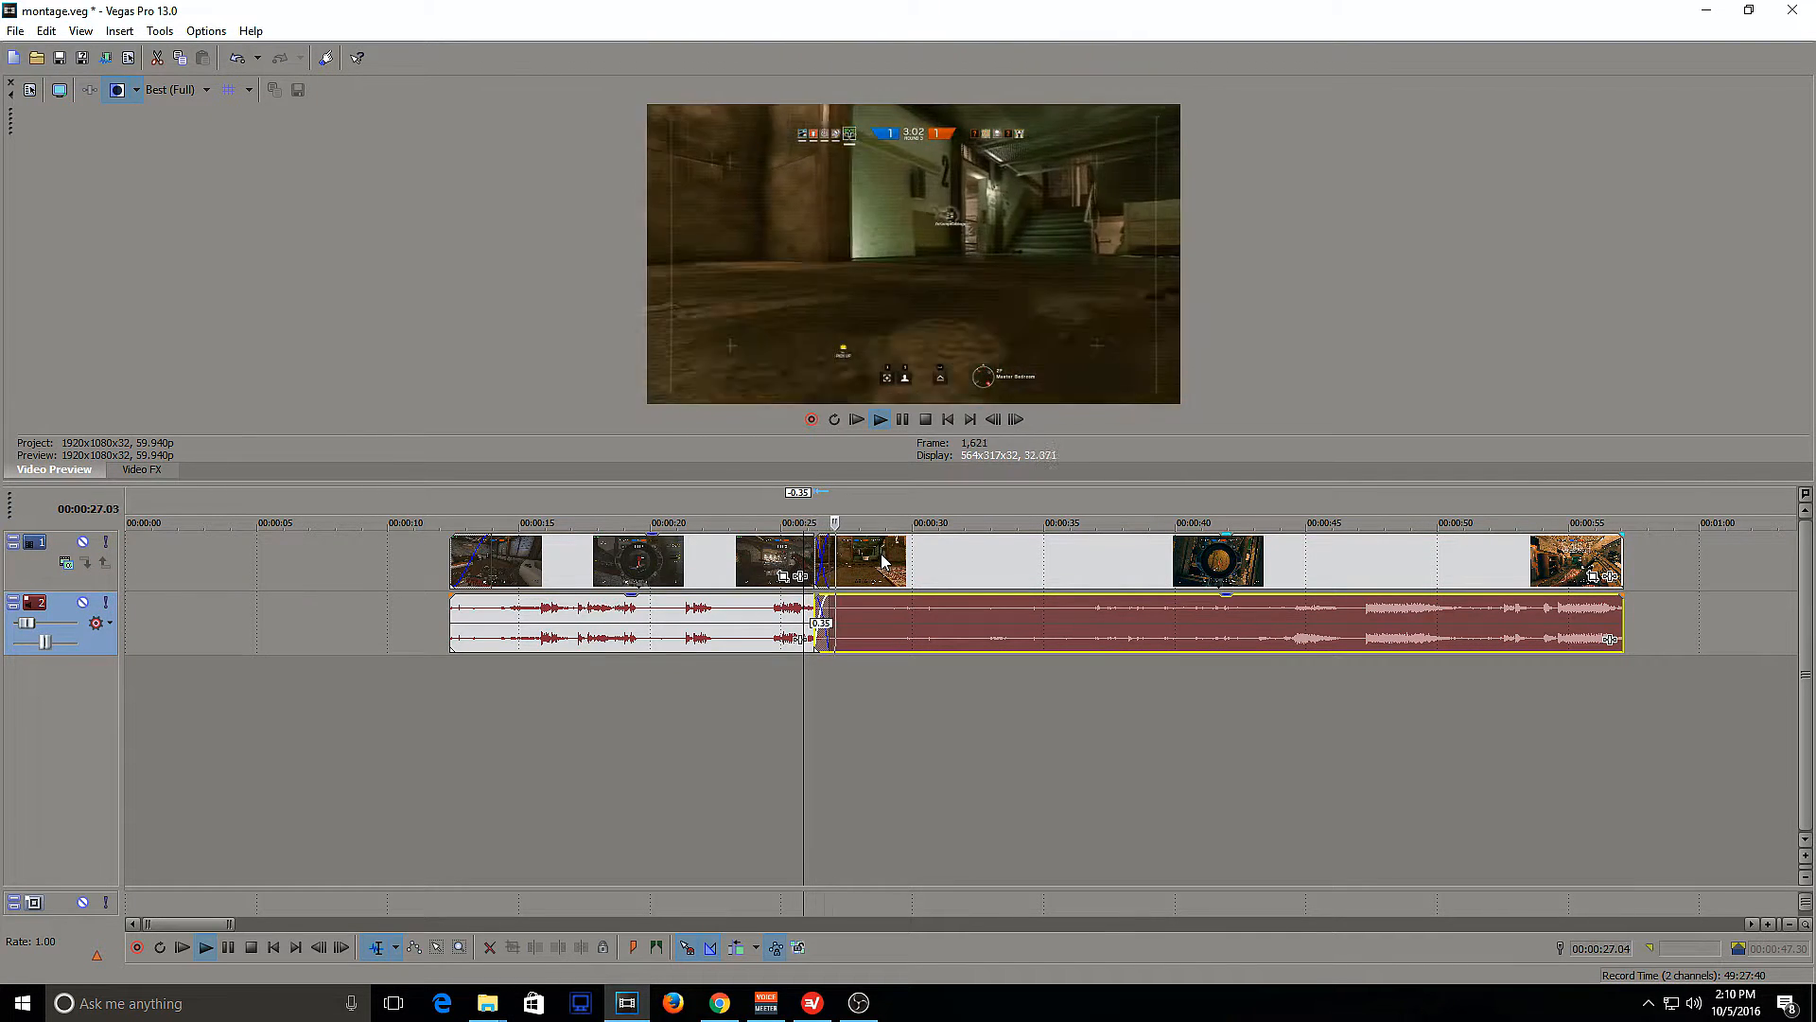
pyautogui.scroll(-2, 984, 554)
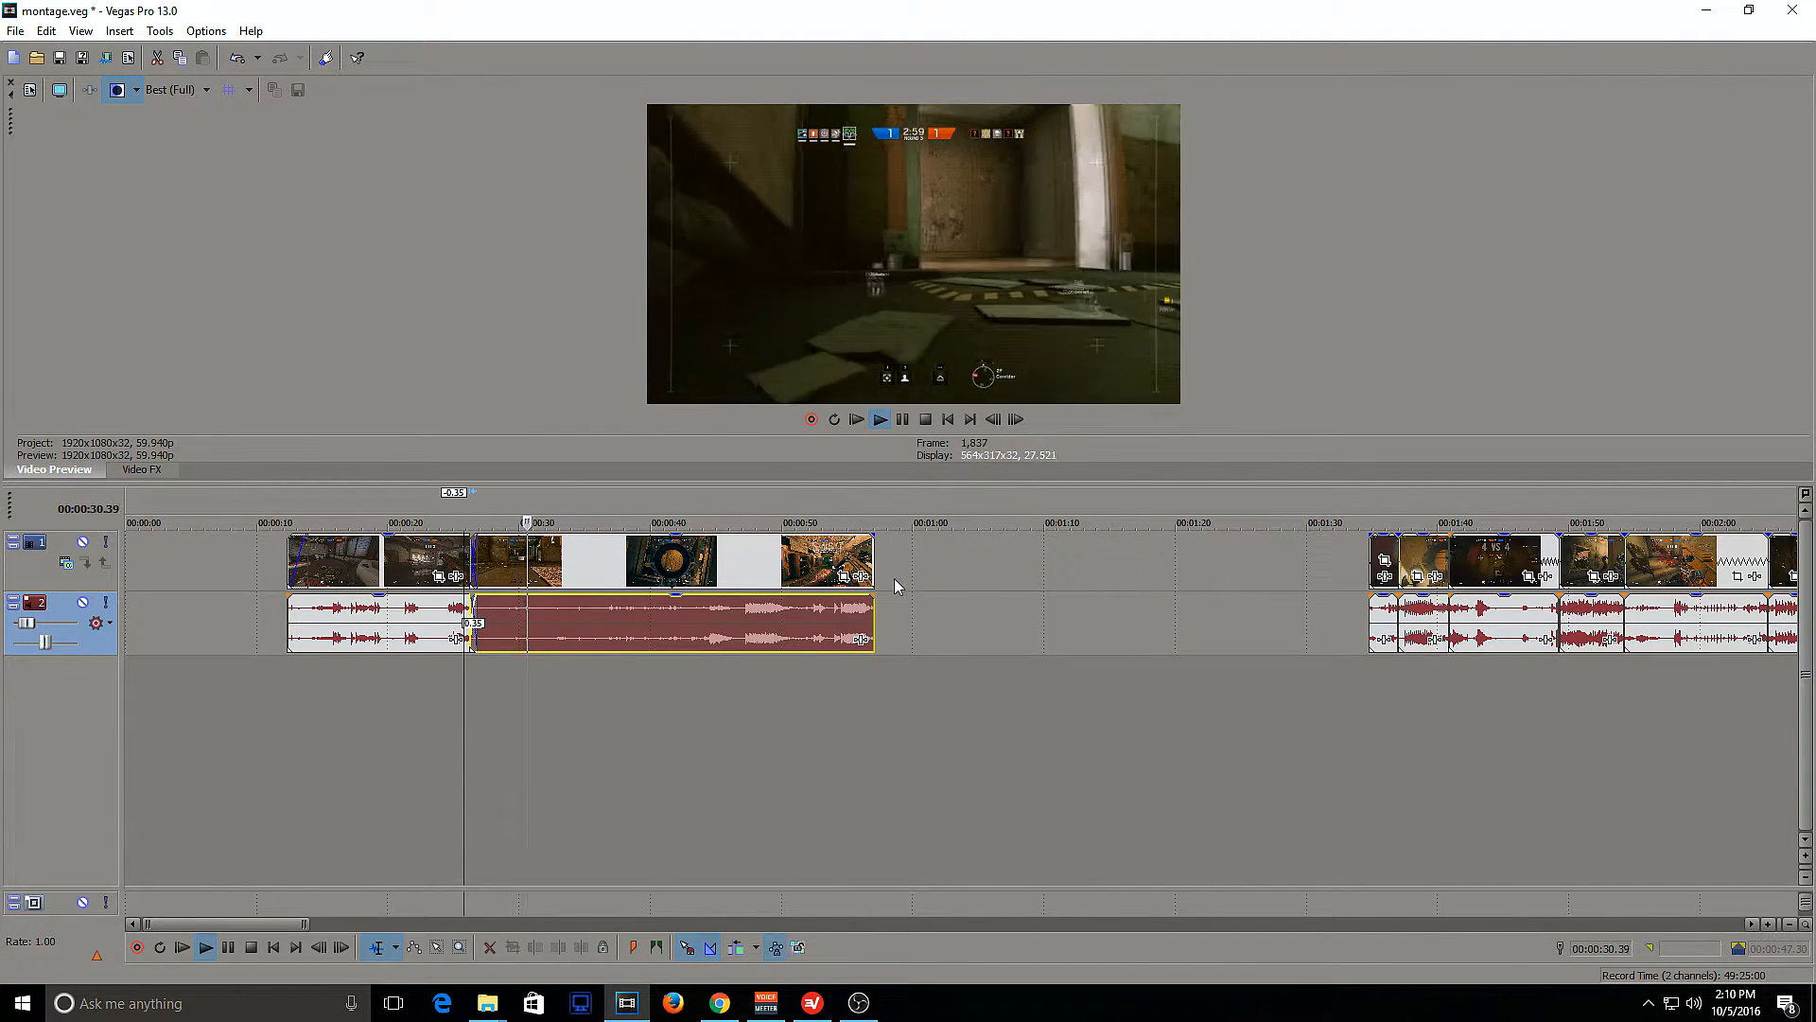
pyautogui.press('space')
# Move the second clip about 5.5 seconds later, away from the first, and locate a cut point in it at 00:00:48.57
pyautogui.moveTo(504, 570); pyautogui.dragTo(591, 602)
pyautogui.click(739, 562)
pyautogui.click(724, 567)
pyautogui.click(747, 560)
pyautogui.click(759, 566)
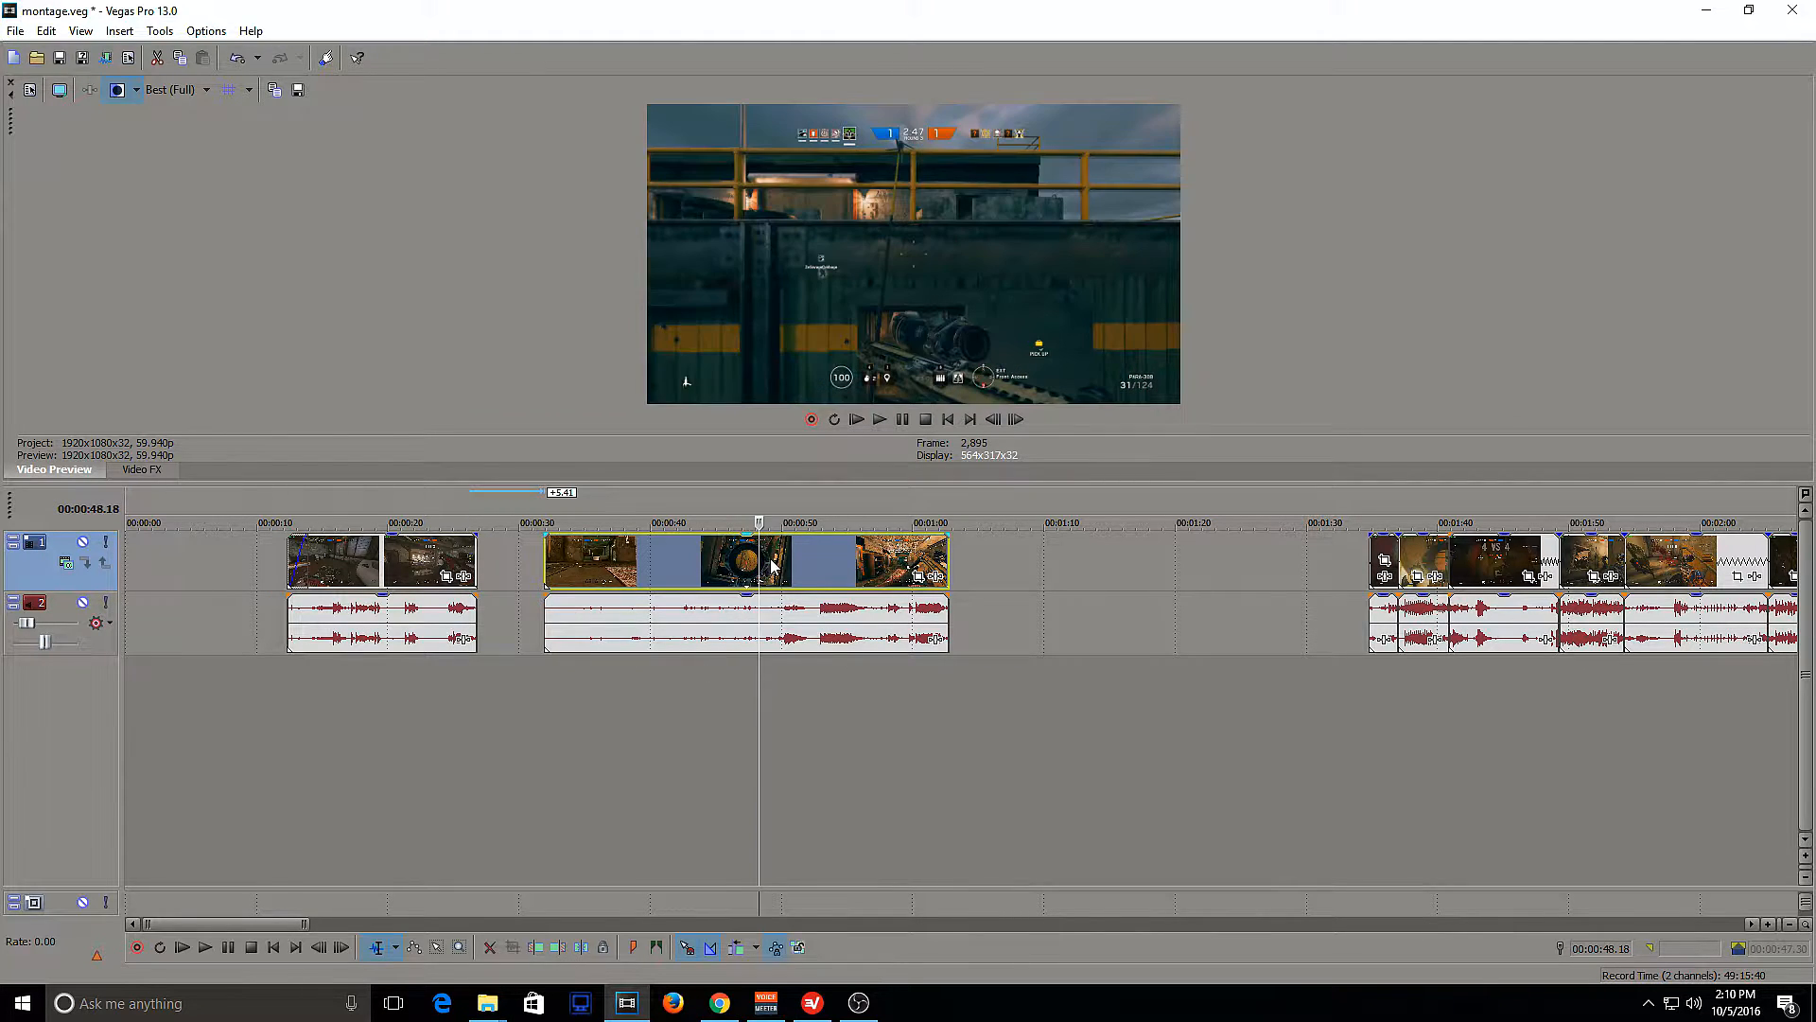
pyautogui.click(770, 559)
pyautogui.click(786, 558)
pyautogui.click(767, 562)
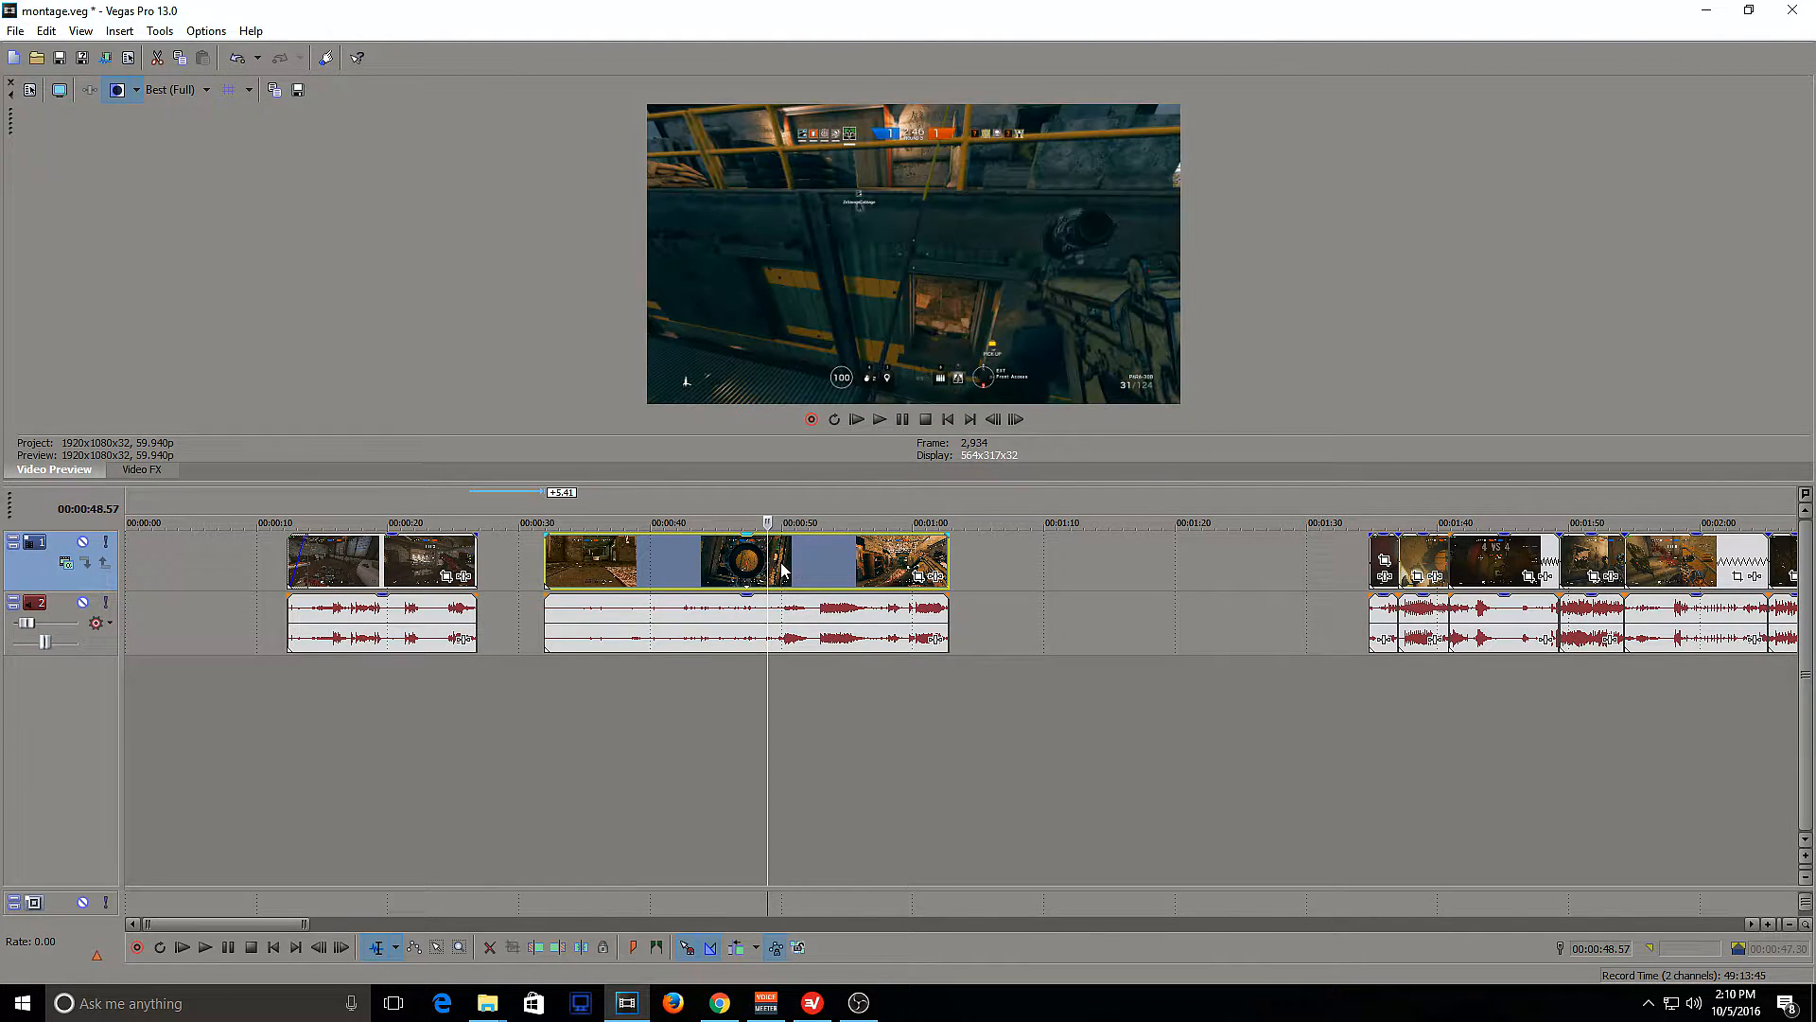
# Split the second clip's video and audio at 00:00:48.57 and delete the parts before the cut
pyautogui.press('s')
pyautogui.click(768, 610)
pyautogui.press('s')
pyautogui.click(704, 558)
pyautogui.press('Delete')
pyautogui.click(696, 617)
pyautogui.press('Delete')
# Move the remaining second clip's video and audio back to overlap the first clip with a one-second crossfade, and preview it
pyautogui.moveTo(818, 565); pyautogui.dragTo(515, 564)
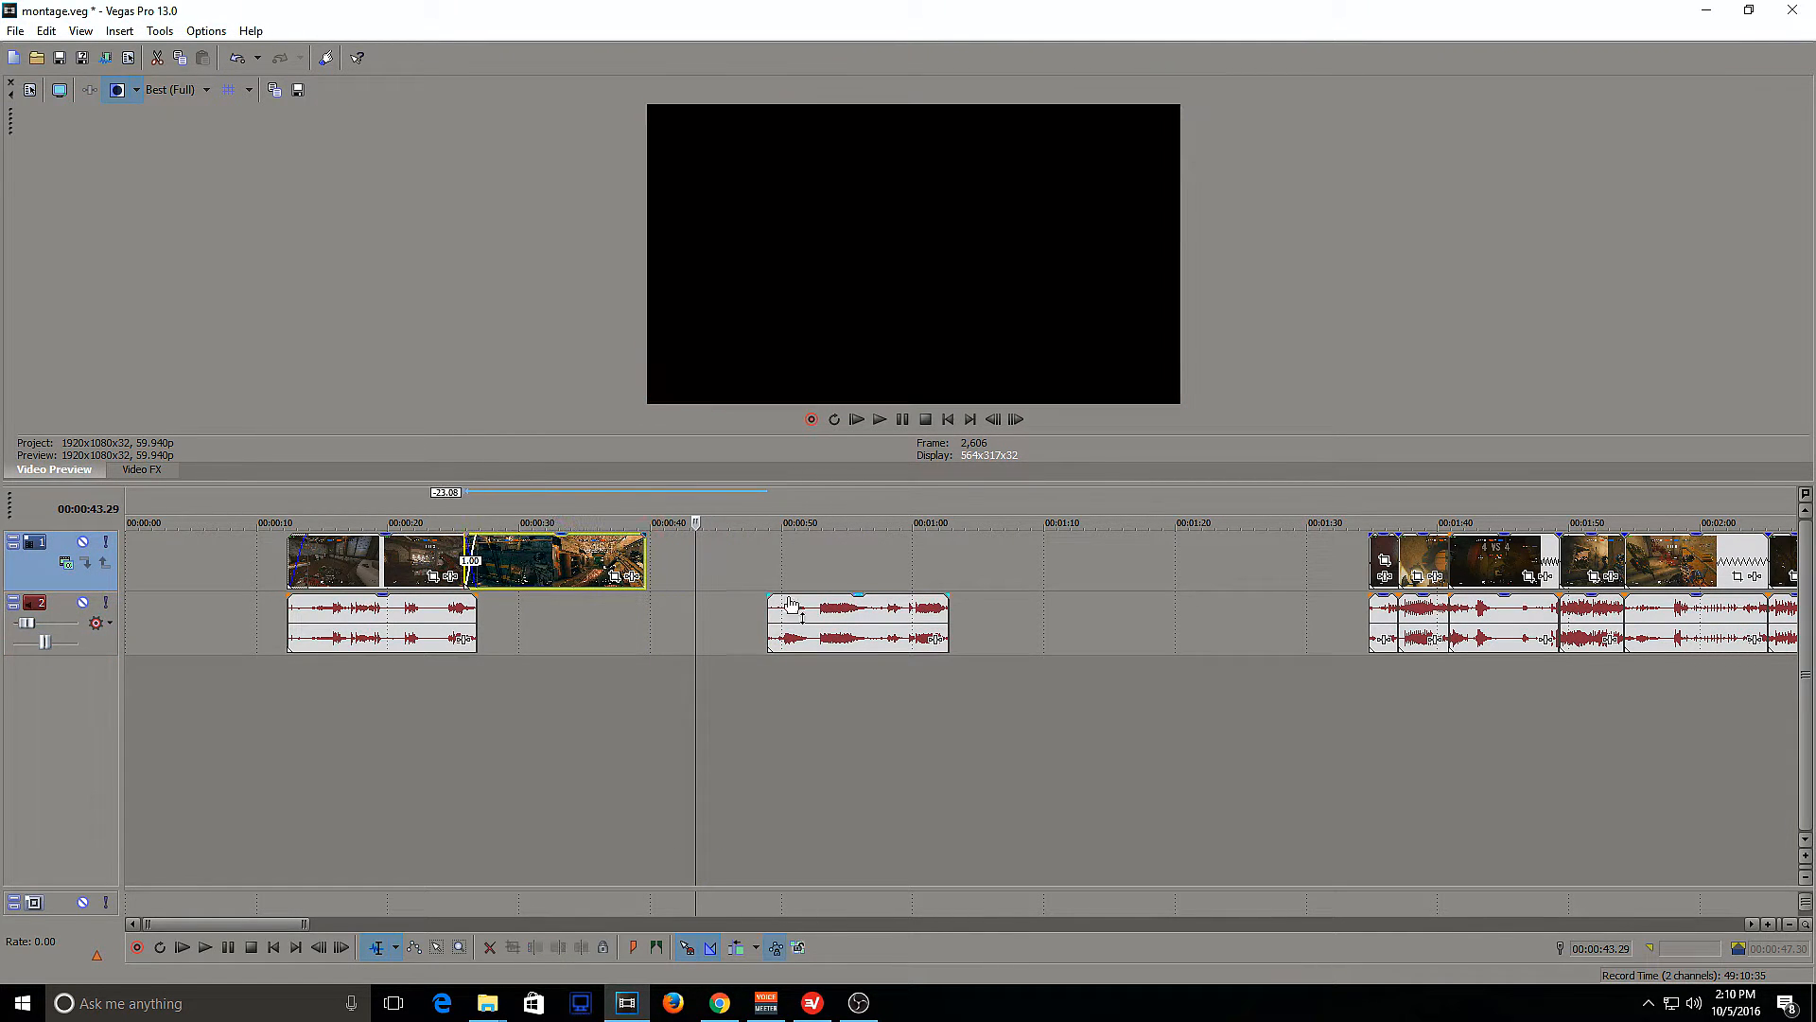
pyautogui.moveTo(804, 614); pyautogui.dragTo(509, 616)
pyautogui.click(445, 551)
pyautogui.press('space')
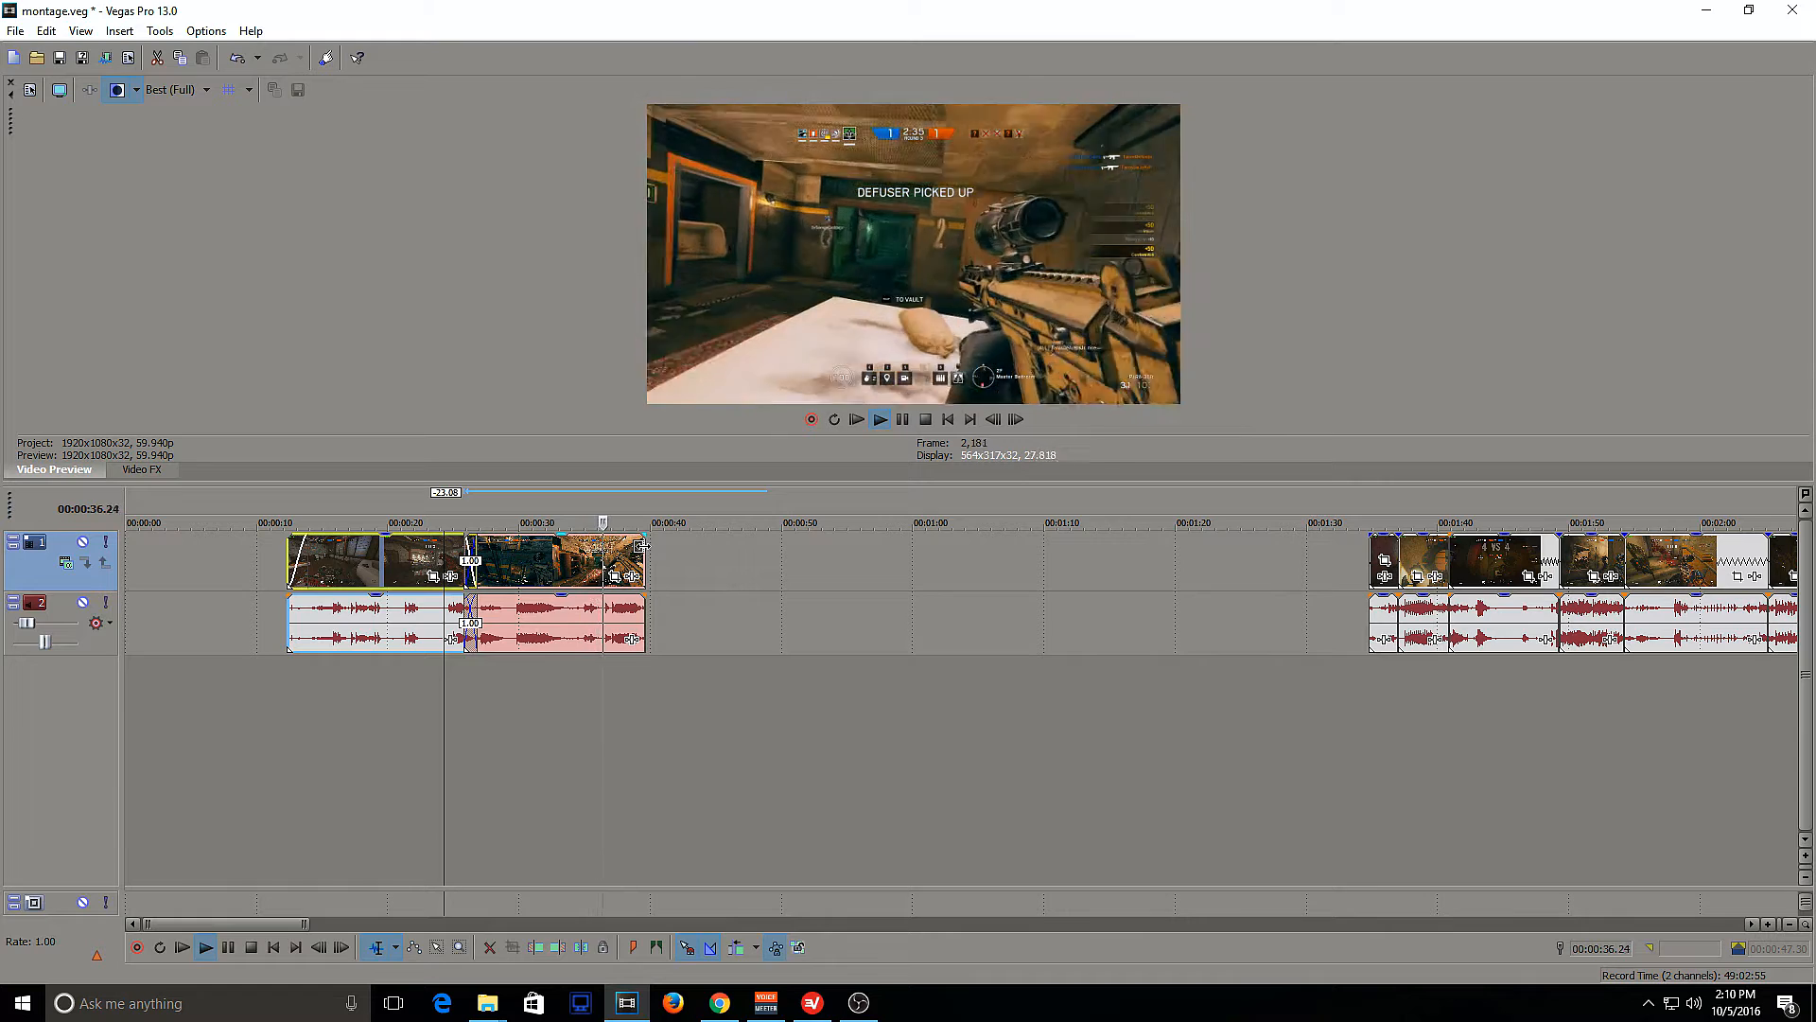
pyautogui.press('space')
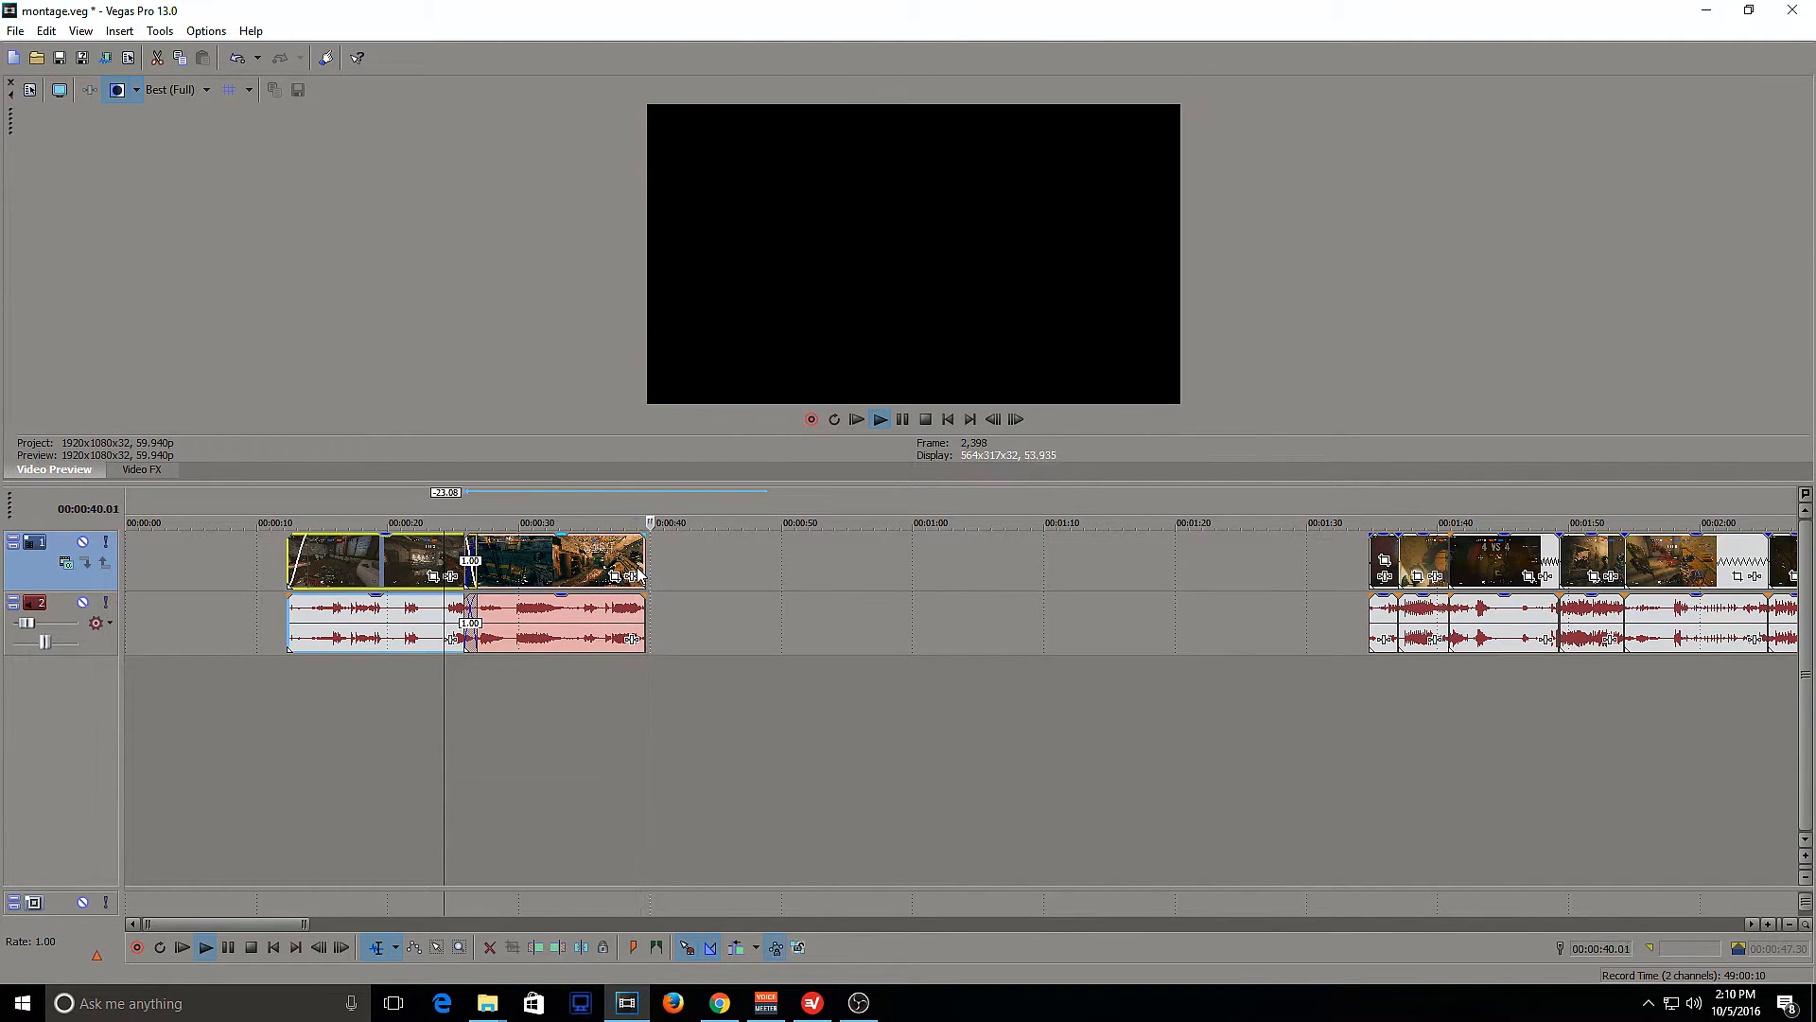
# Select all the clips between about 1:35 and 2:15 and move them together up to the second clip's end
pyautogui.scroll(-2, 906, 611)
pyautogui.scroll(-1, 927, 575)
pyautogui.click(760, 555)
pyautogui.keyDown('shift'); pyautogui.click(1015, 556); pyautogui.keyUp('shift')
pyautogui.scroll(2, 908, 571)
pyautogui.click(420, 551)
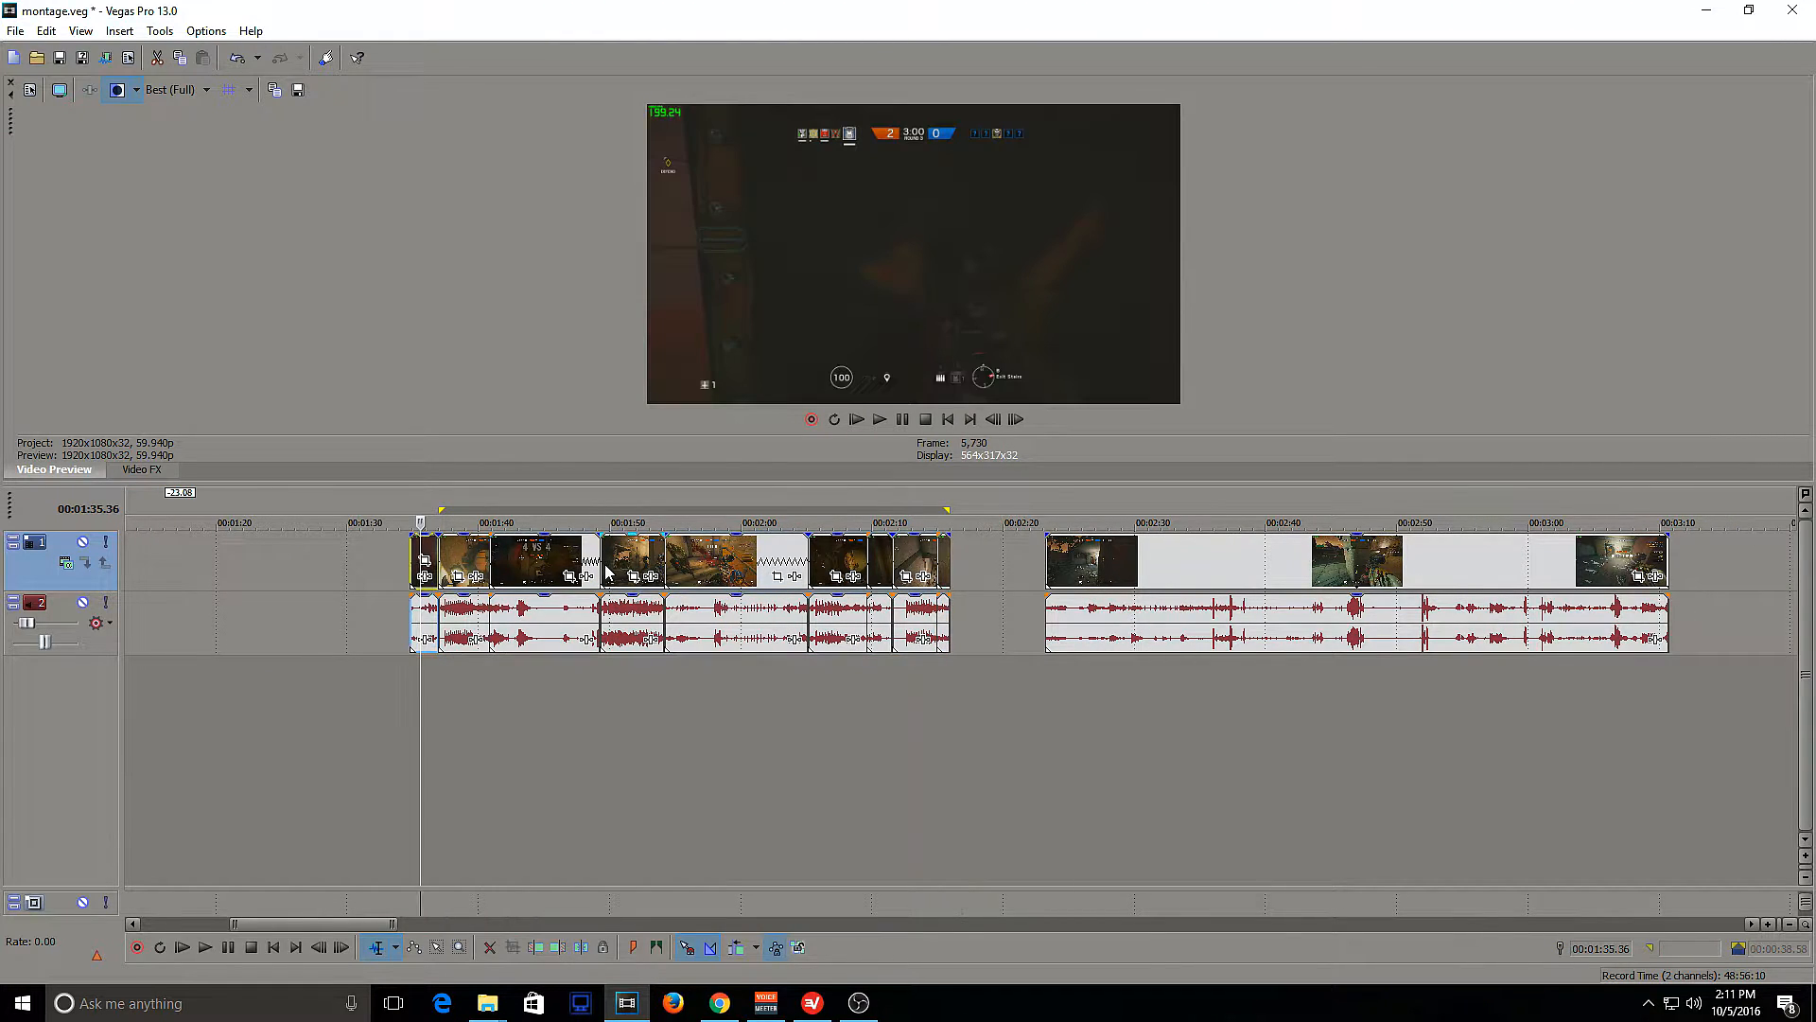
pyautogui.keyDown('shift'); pyautogui.click(947, 554); pyautogui.keyUp('shift')
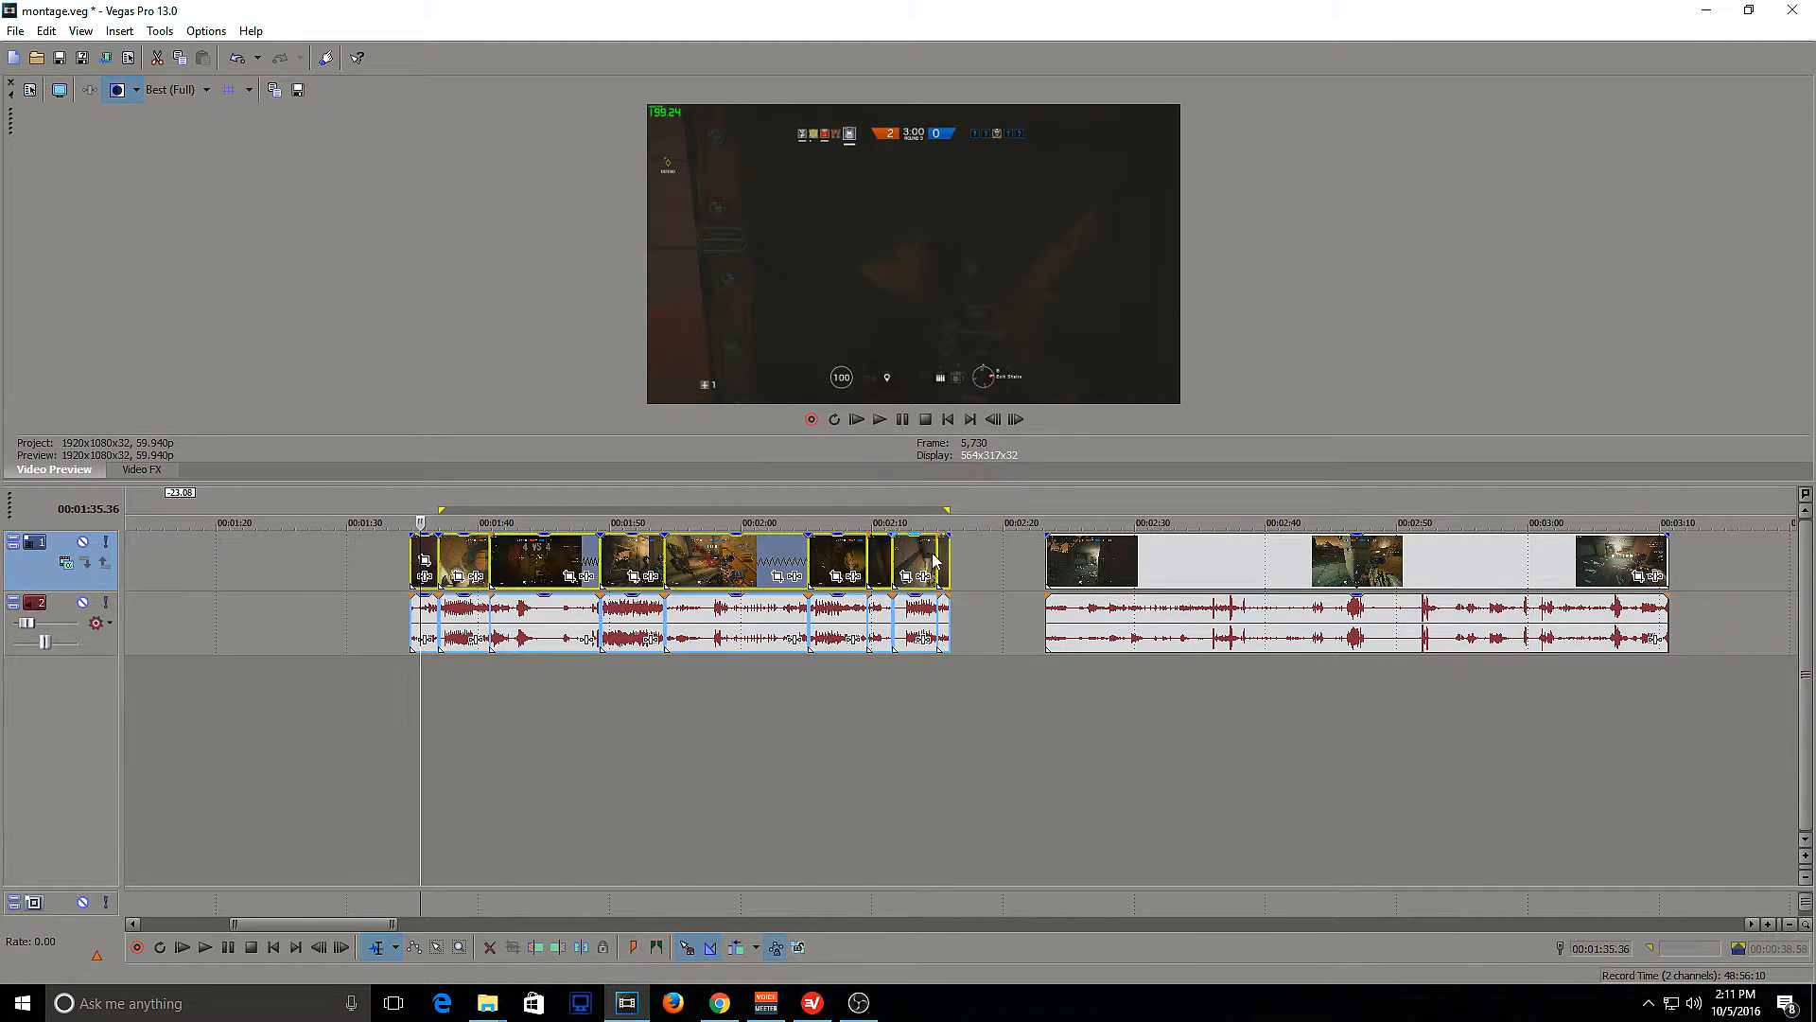
pyautogui.scroll(-2, 651, 560)
pyautogui.moveTo(651, 560); pyautogui.dragTo(454, 553)
# Extend the end of the second clip's video by one second to crossfade into the moved group of clips
pyautogui.scroll(2, 454, 554)
pyautogui.scroll(1, 456, 555)
pyautogui.scroll(-1, 358, 560)
pyautogui.click(457, 551)
pyautogui.scroll(1, 457, 550)
pyautogui.moveTo(645, 551); pyautogui.dragTo(651, 552)
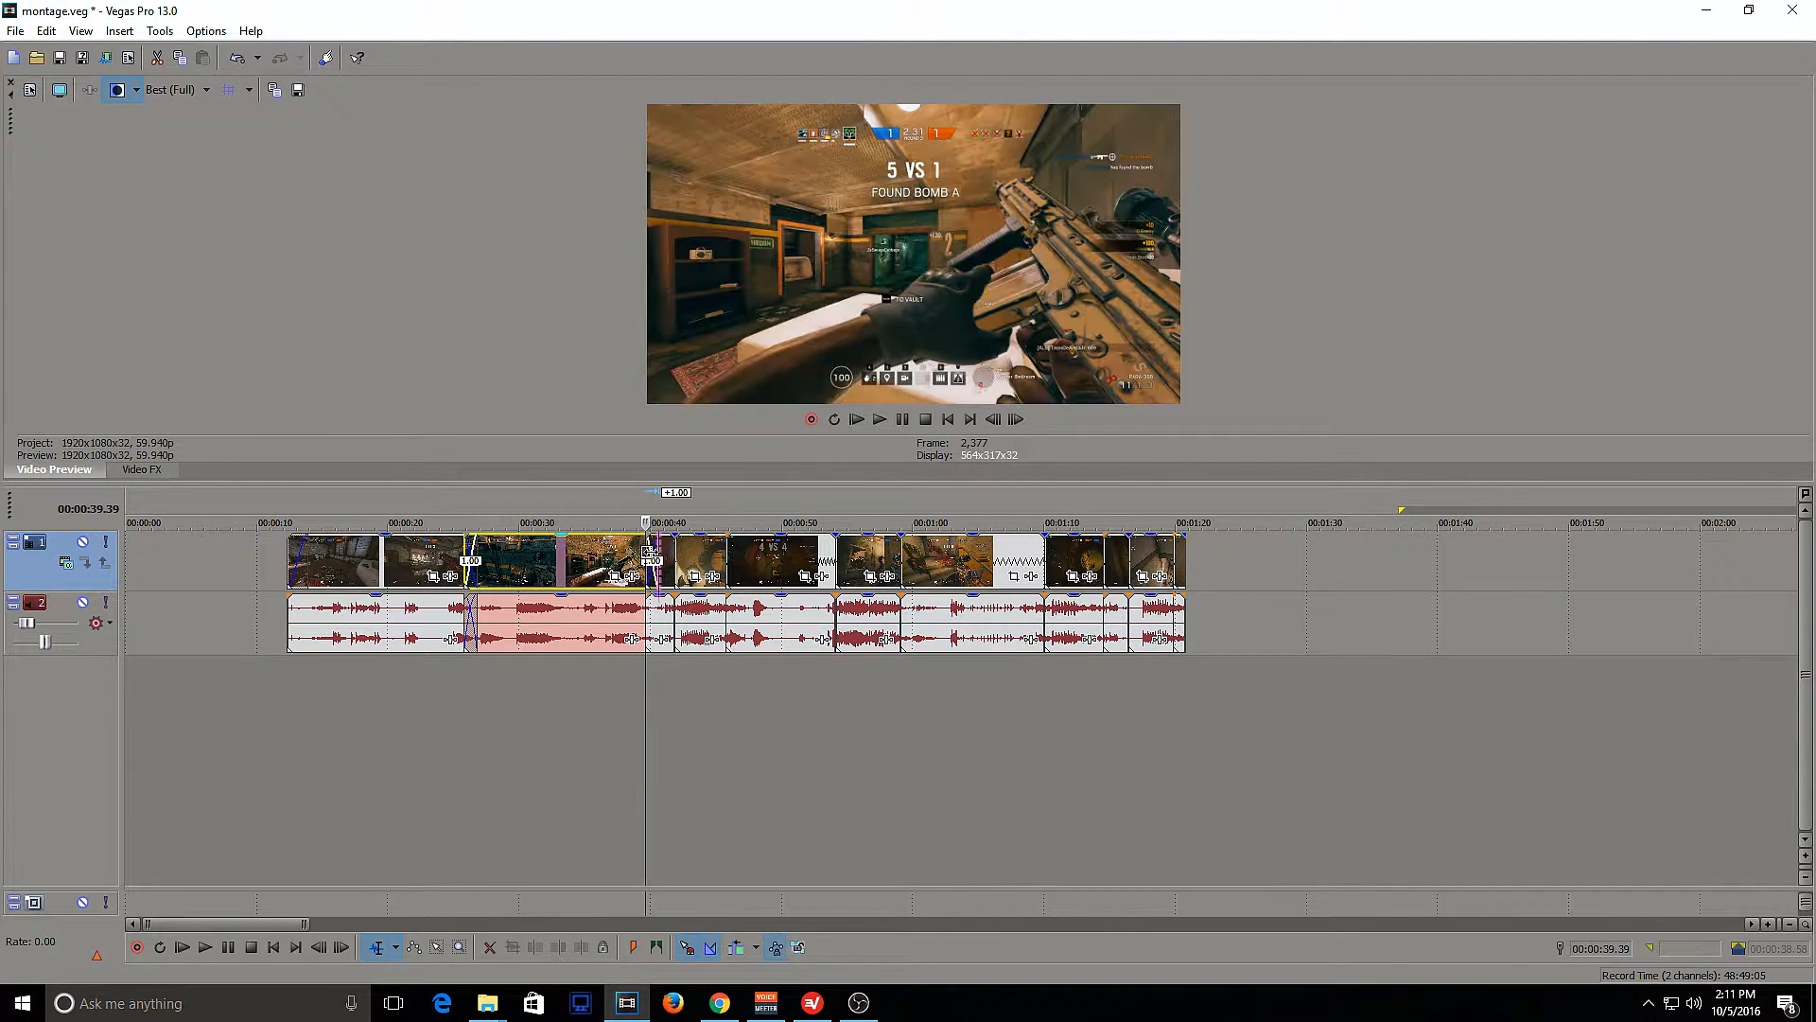
# Preview the transition out of the second clip, and move the clip from about 2:23 to overlap the group's end at about 1:20
pyautogui.click(633, 557)
pyautogui.press('space')
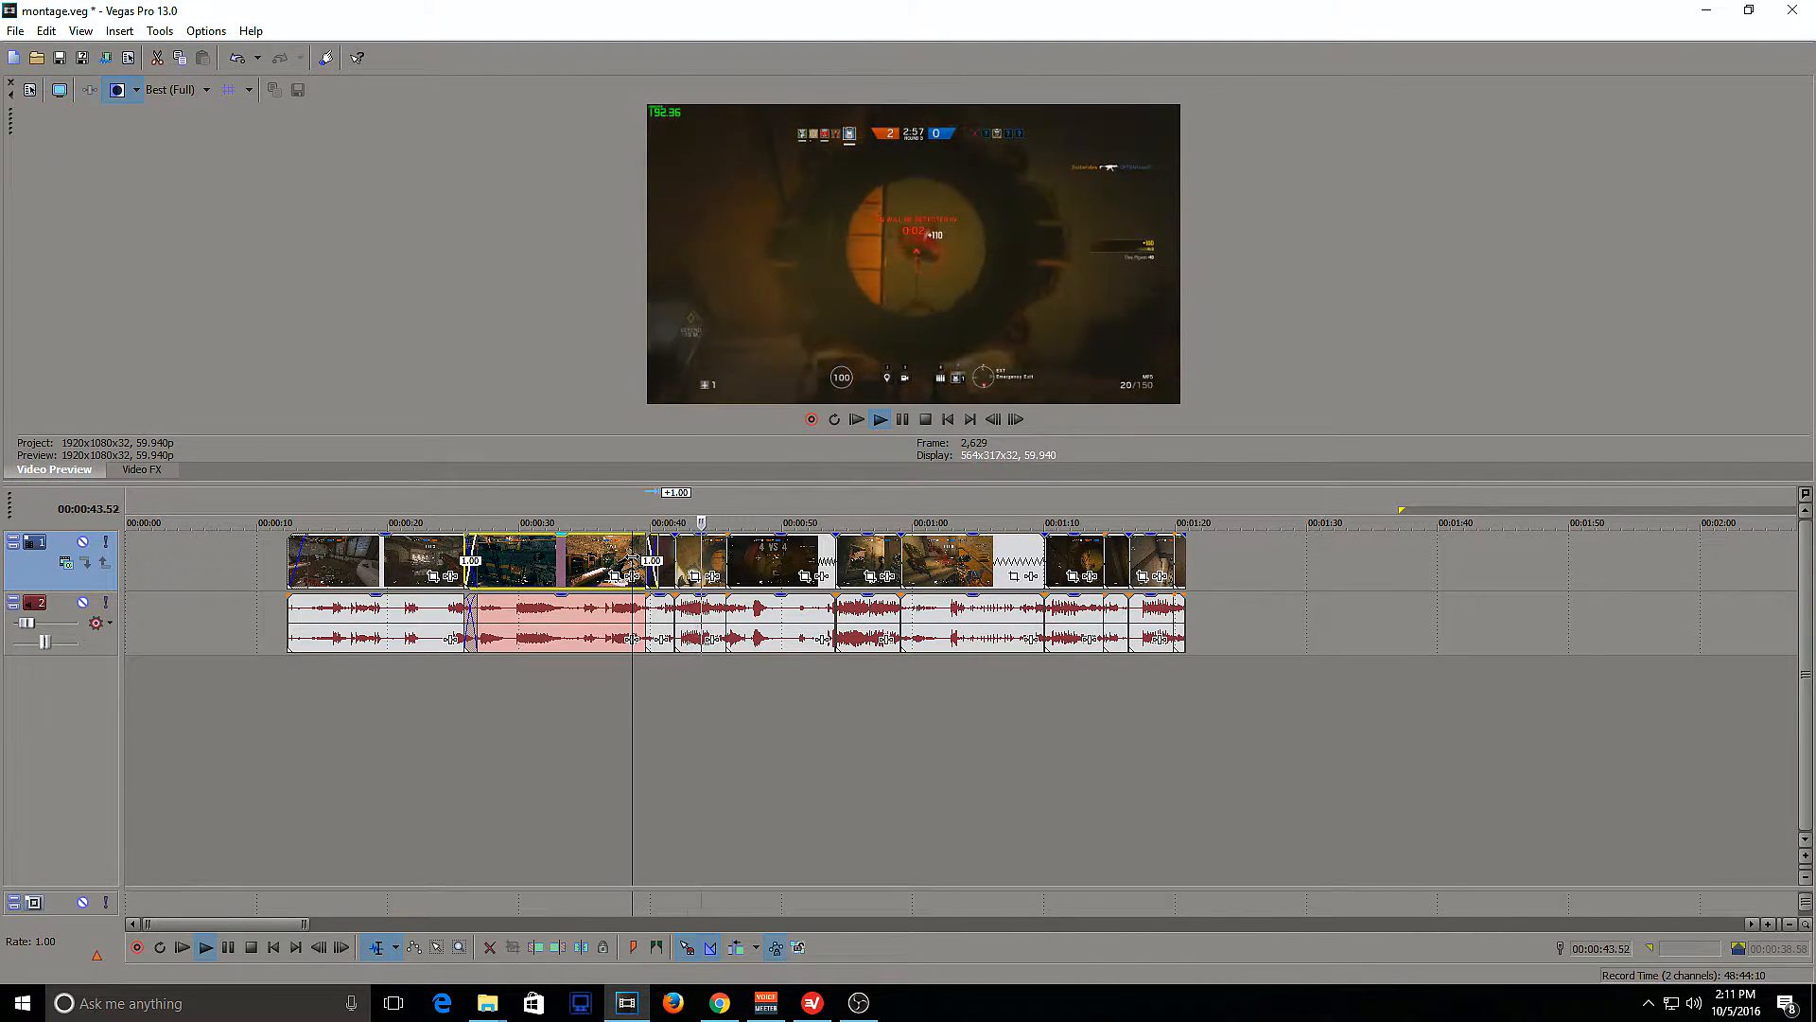
pyautogui.scroll(-1, 761, 640)
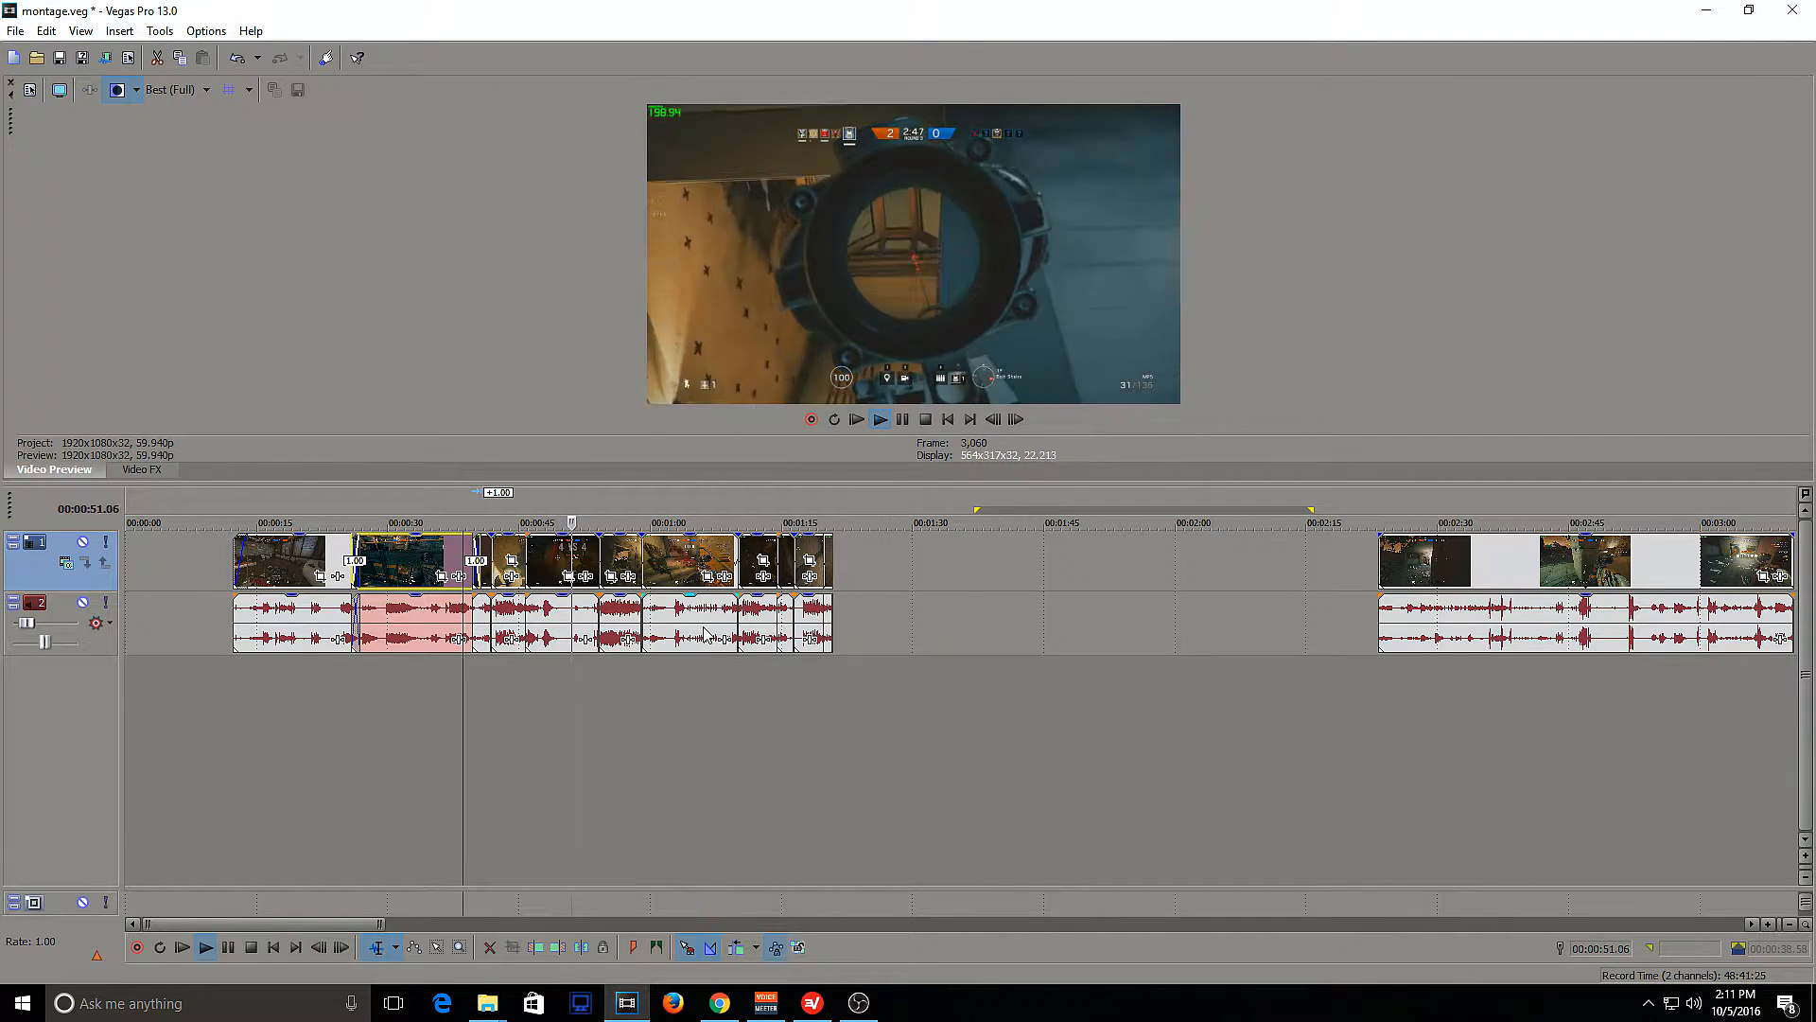
pyautogui.scroll(1, 790, 643)
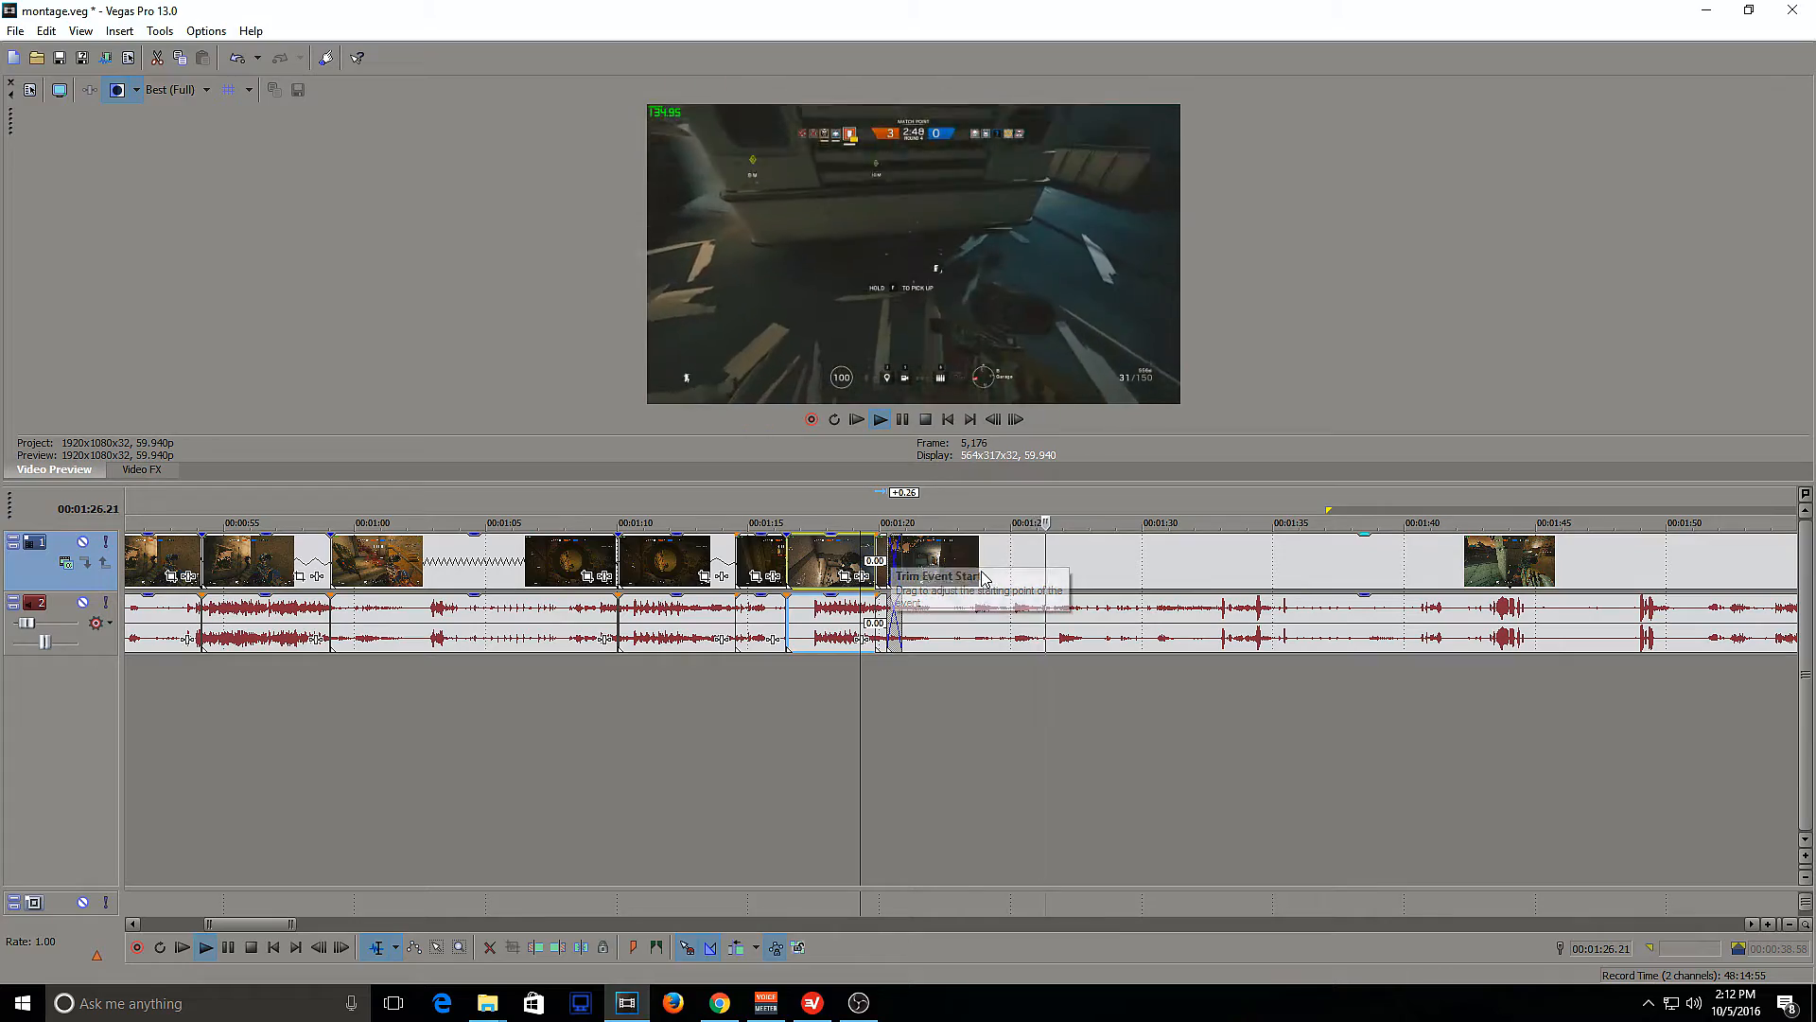
# Play the long clip starting at about 1:20 to find a cut point, and split its video and audio at 00:01:50.18
pyautogui.scroll(-3, 1009, 624)
pyautogui.scroll(-1, 1009, 624)
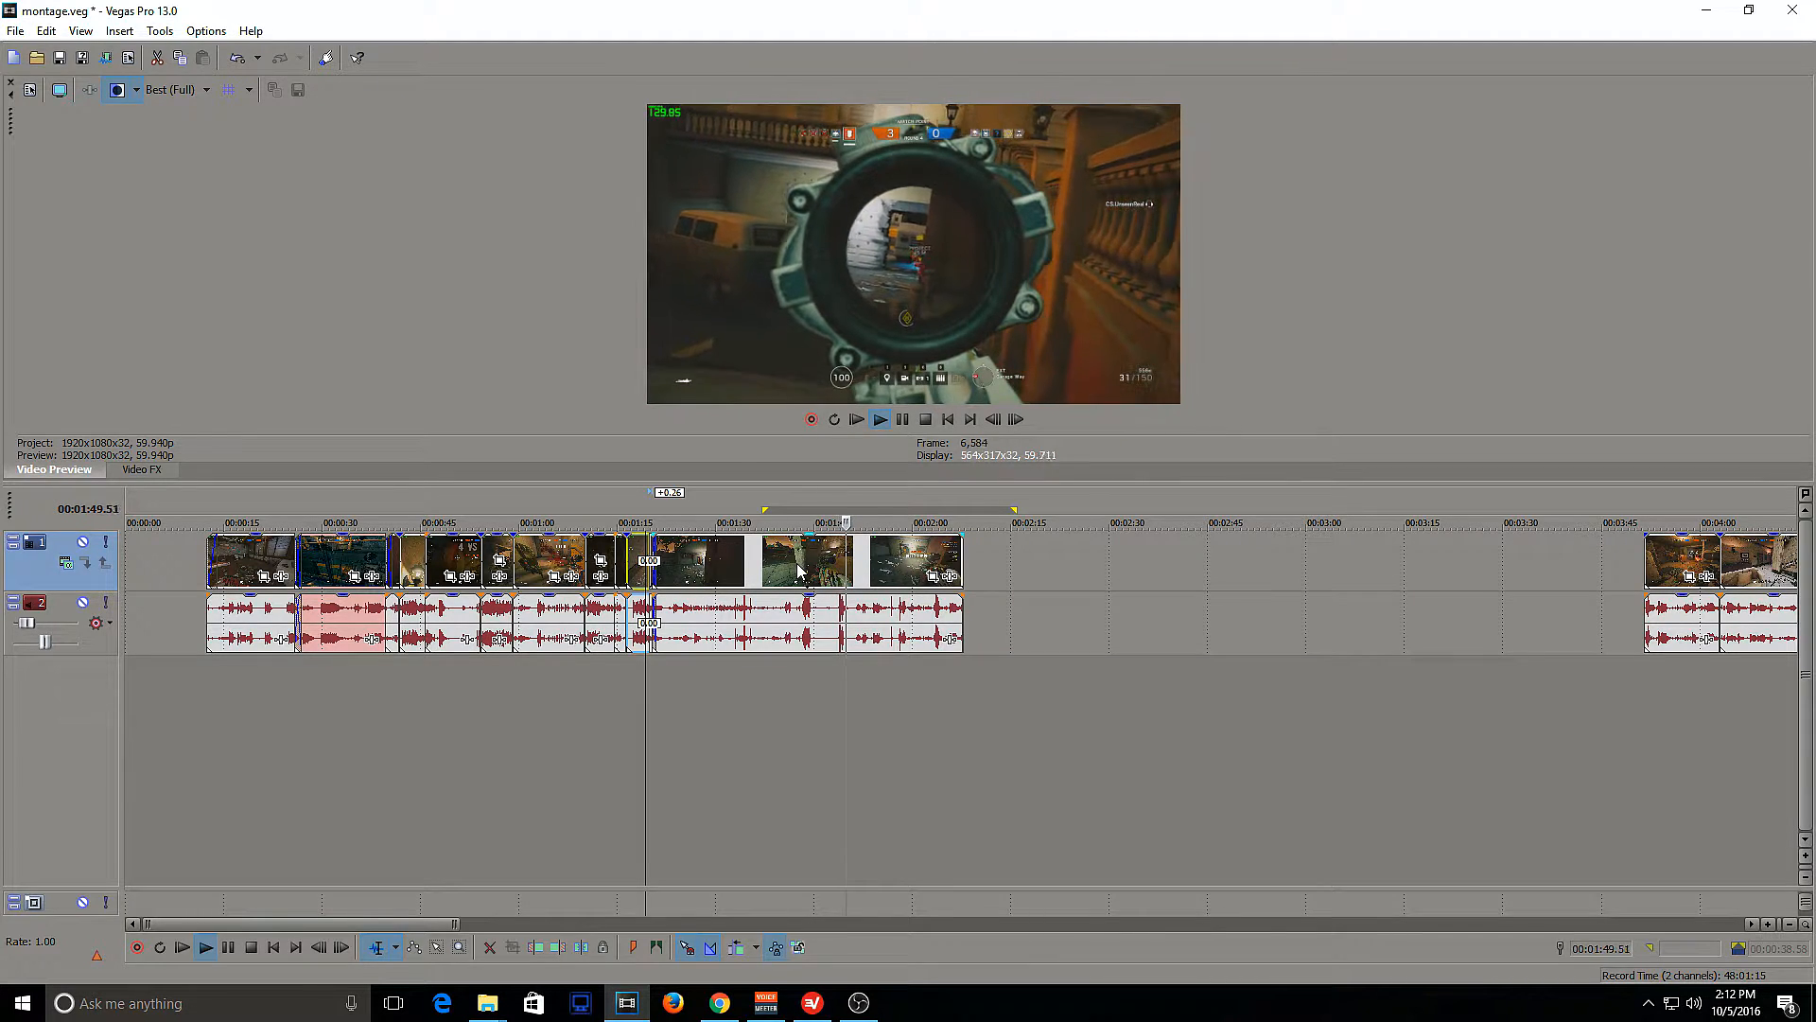
pyautogui.press('space')
pyautogui.click(832, 571)
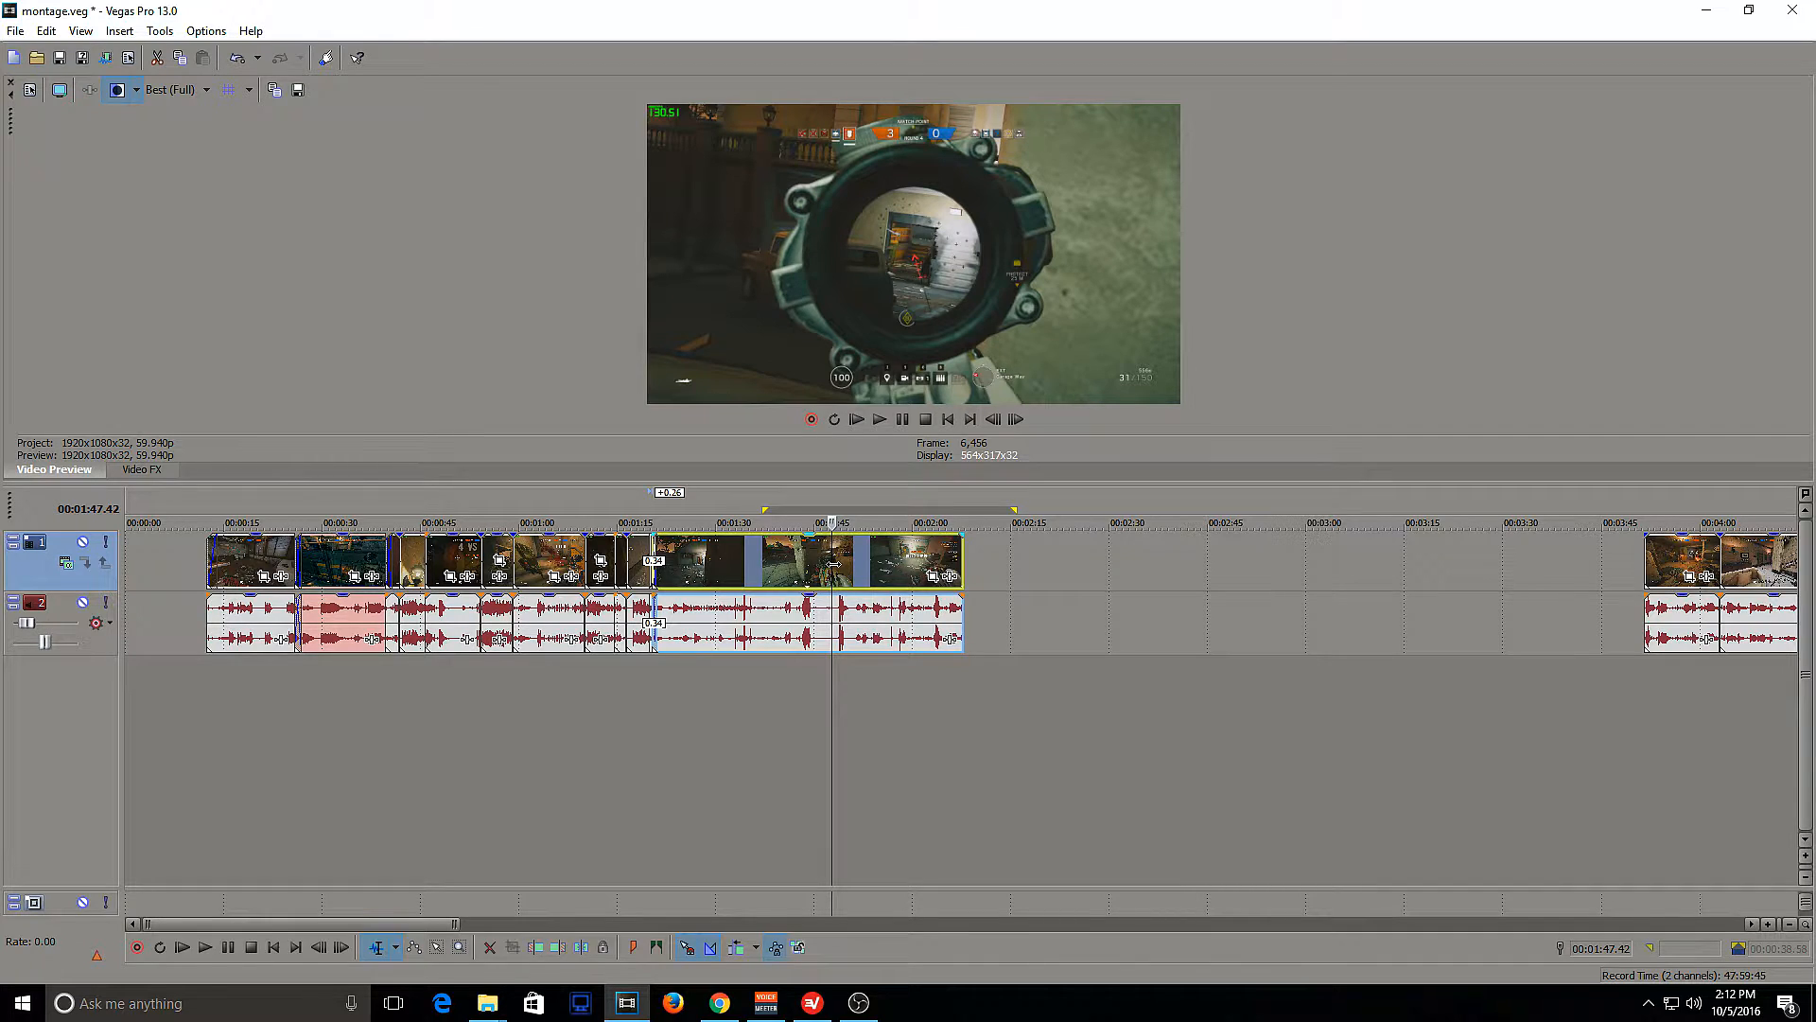
pyautogui.click(842, 567)
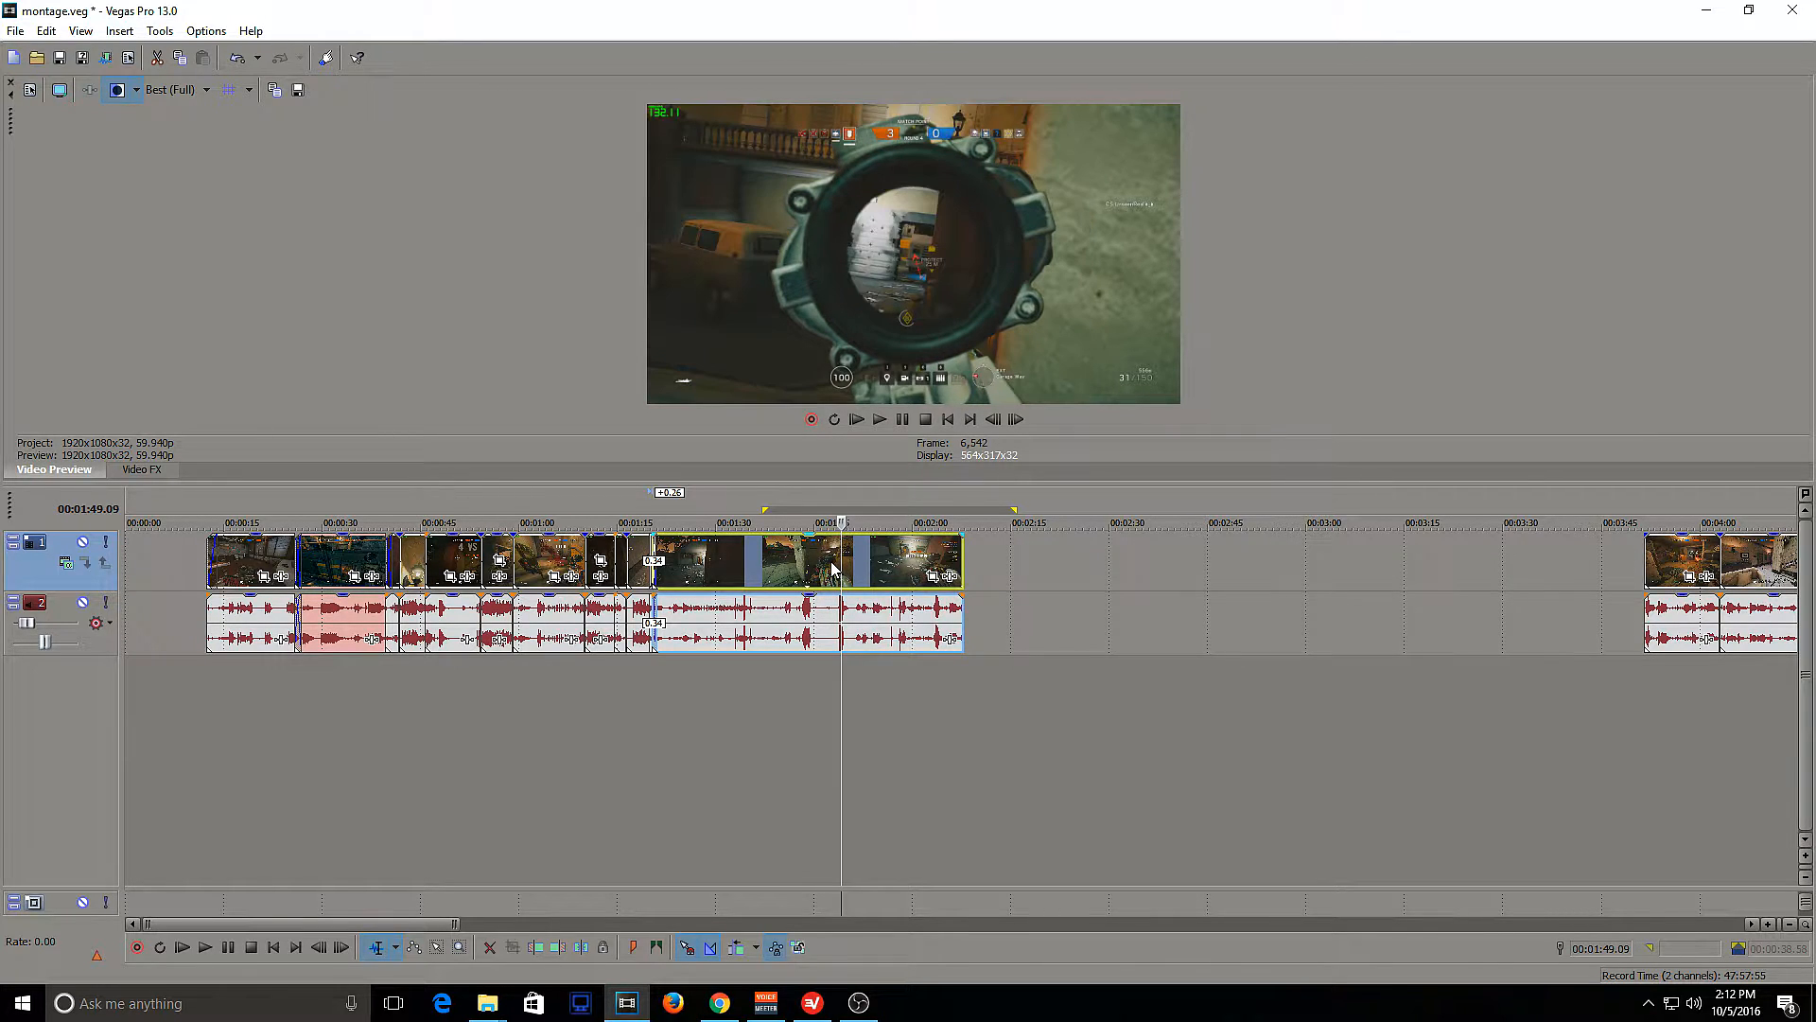
pyautogui.press('space')
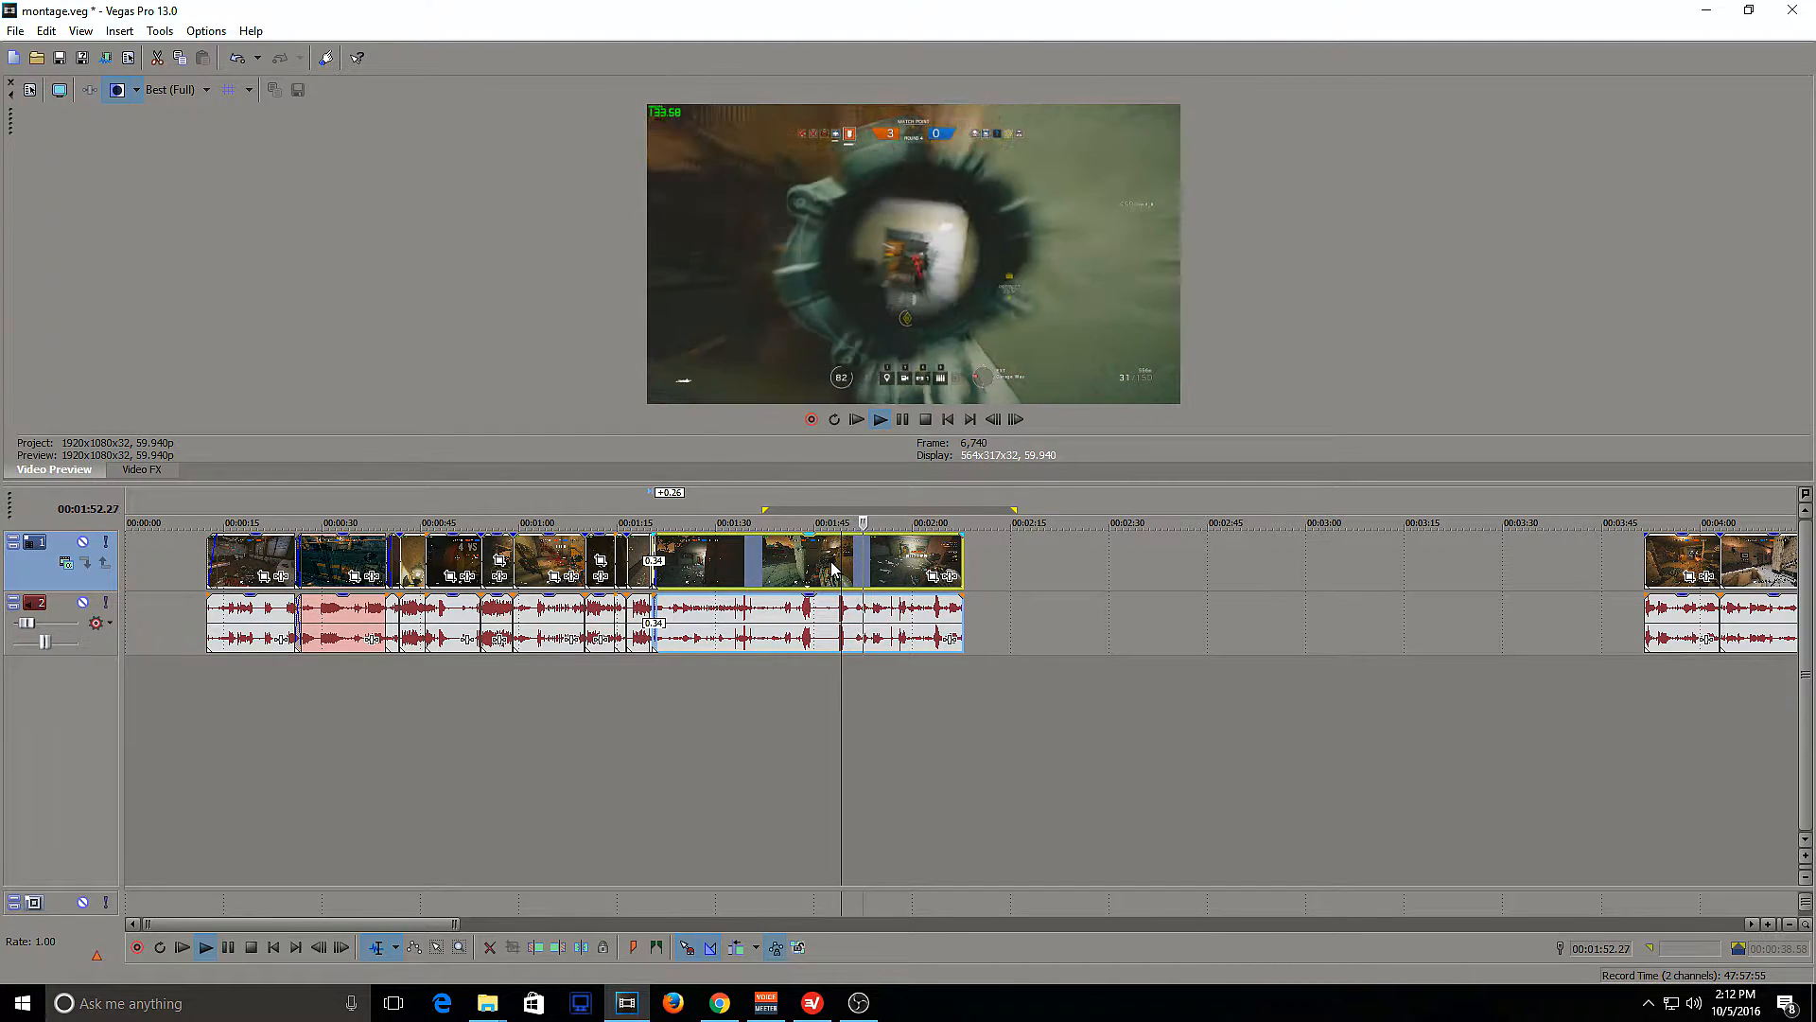
pyautogui.press('space')
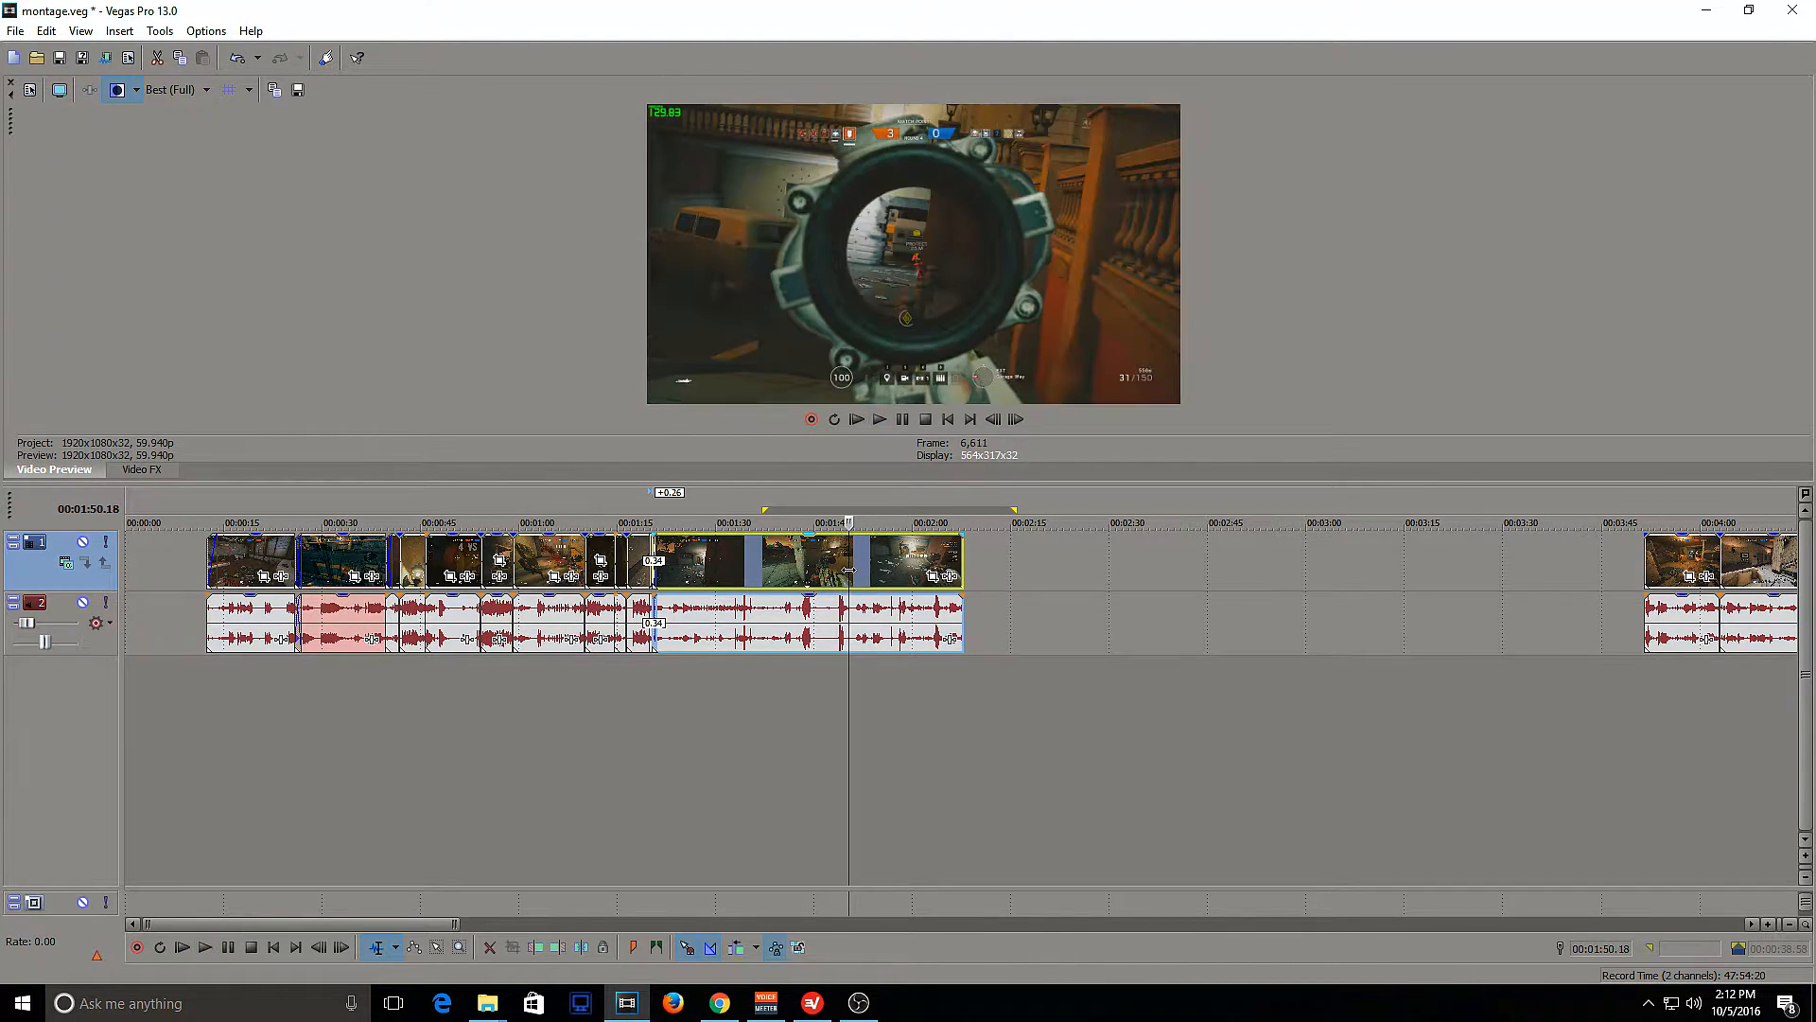
pyautogui.click(848, 573)
pyautogui.press('s')
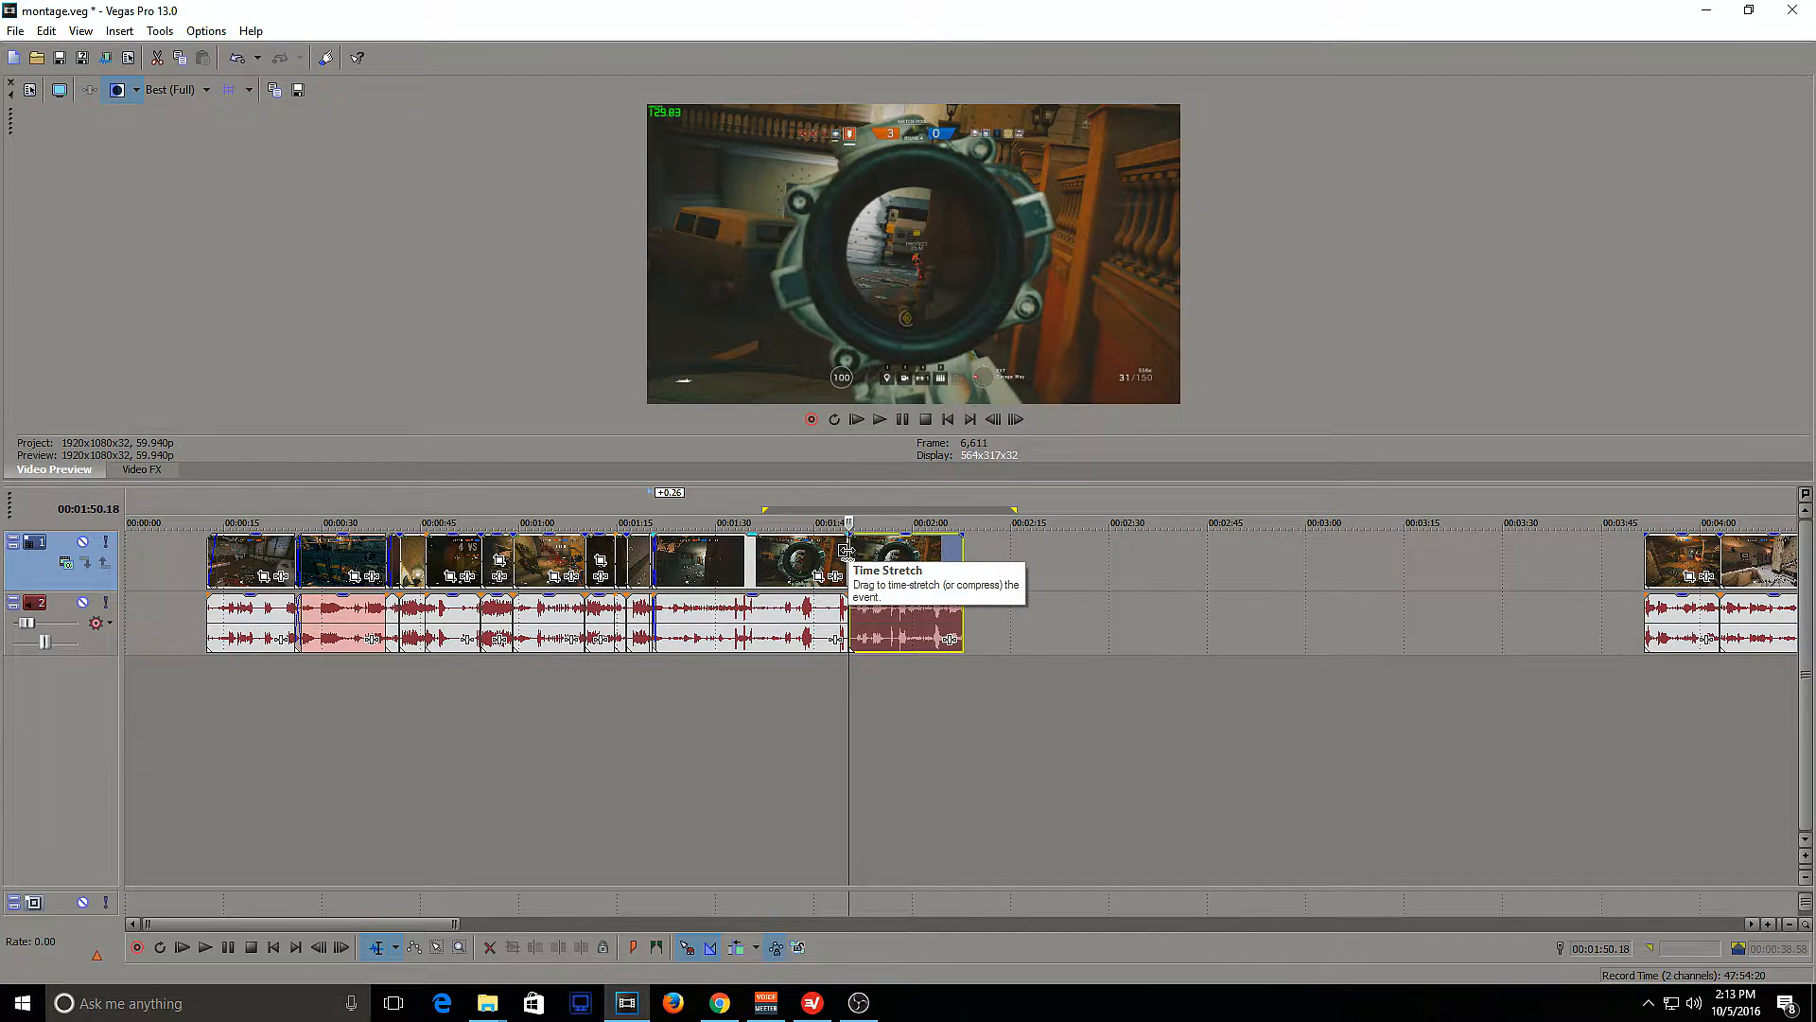
# Trim the split clip's first part back to about 1:32, move its second part up against it, and play the result
pyautogui.moveTo(846, 548); pyautogui.dragTo(733, 560)
pyautogui.moveTo(892, 563); pyautogui.dragTo(778, 563)
pyautogui.click(653, 560)
pyautogui.press('space')
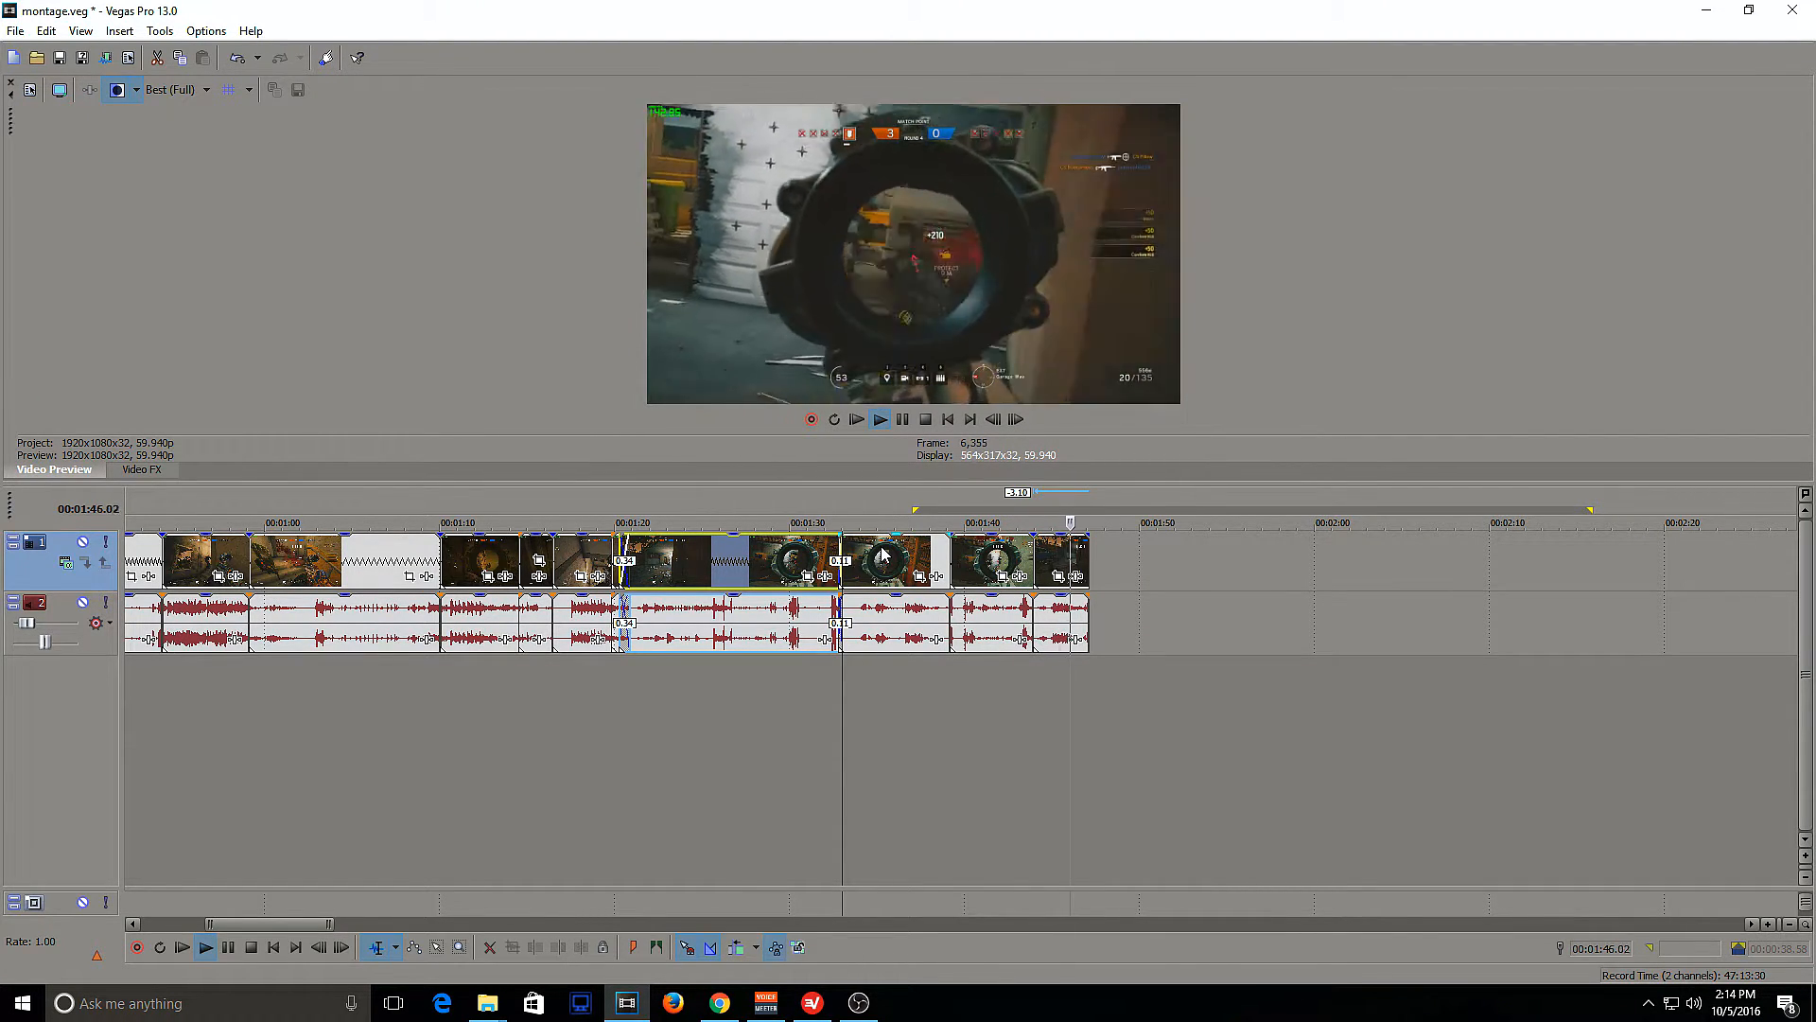
# Move the clip from about 3:50 to overlap the montage's last clip with a 0.39 crossfade at about 1:46, and preview it
pyautogui.scroll(-5, 1065, 560)
pyautogui.moveTo(1646, 568); pyautogui.dragTo(858, 560)
pyautogui.press('space')
pyautogui.click(842, 556)
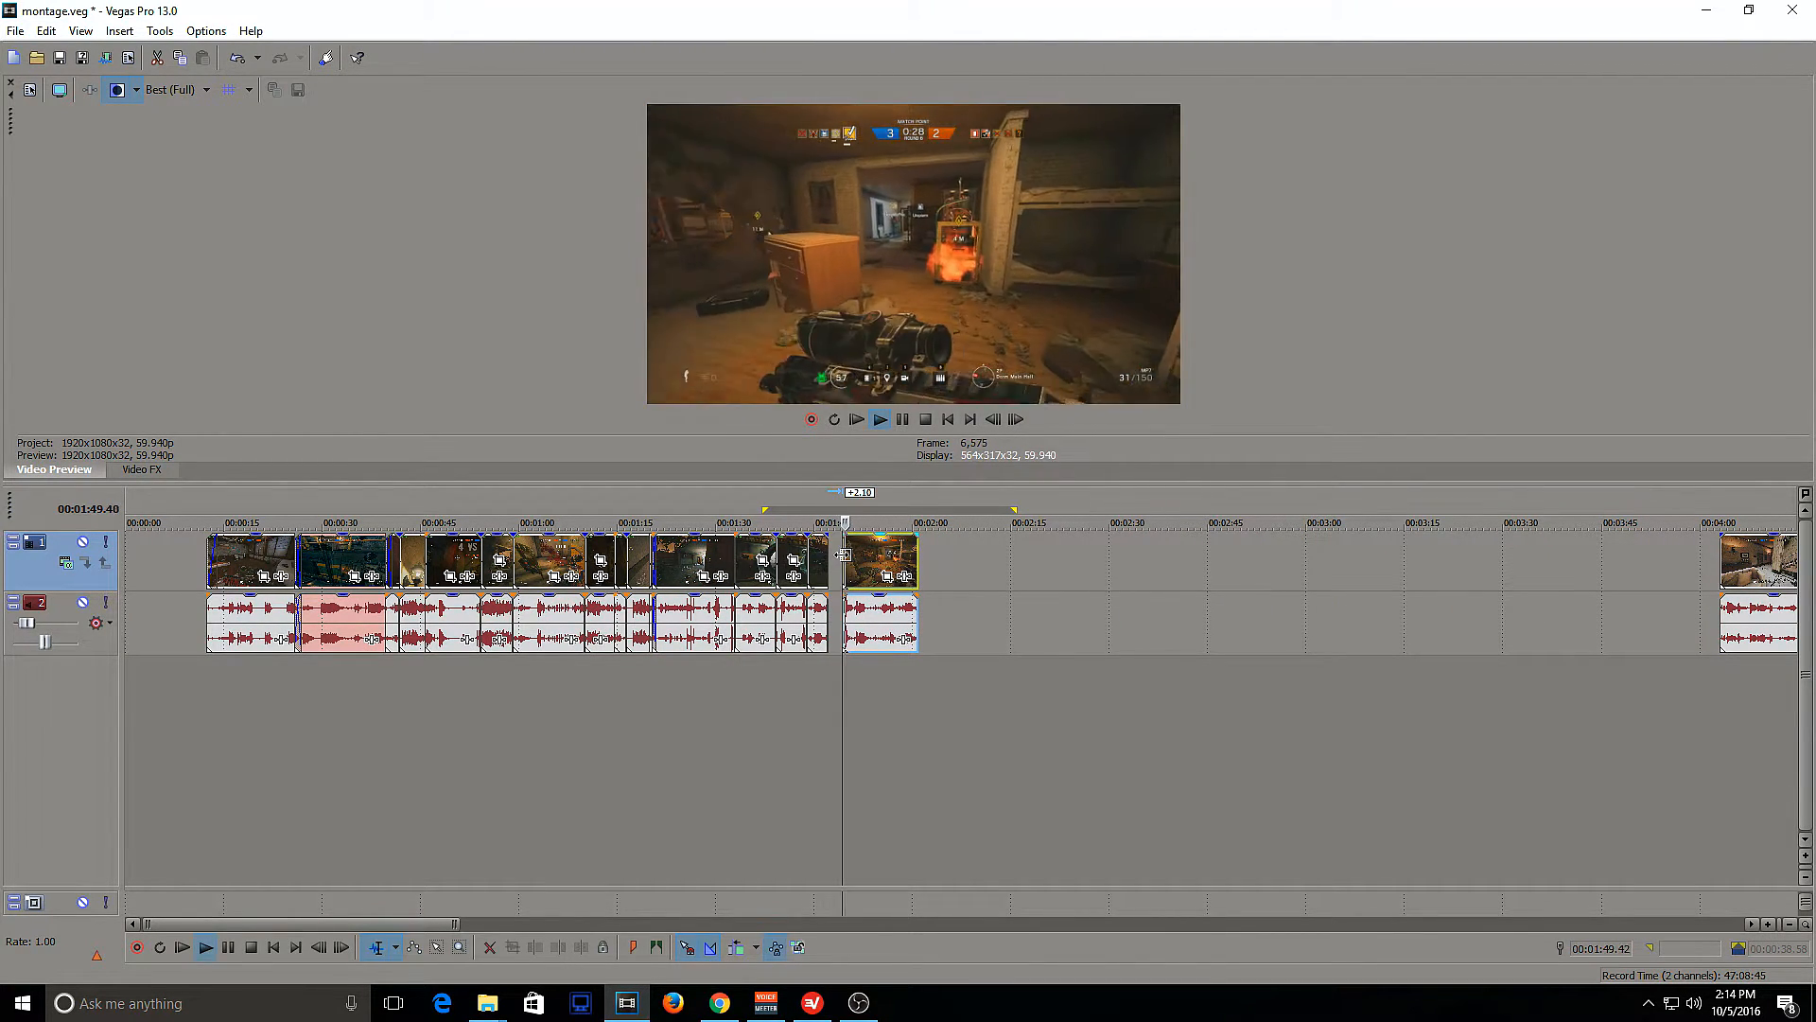
pyautogui.press('space')
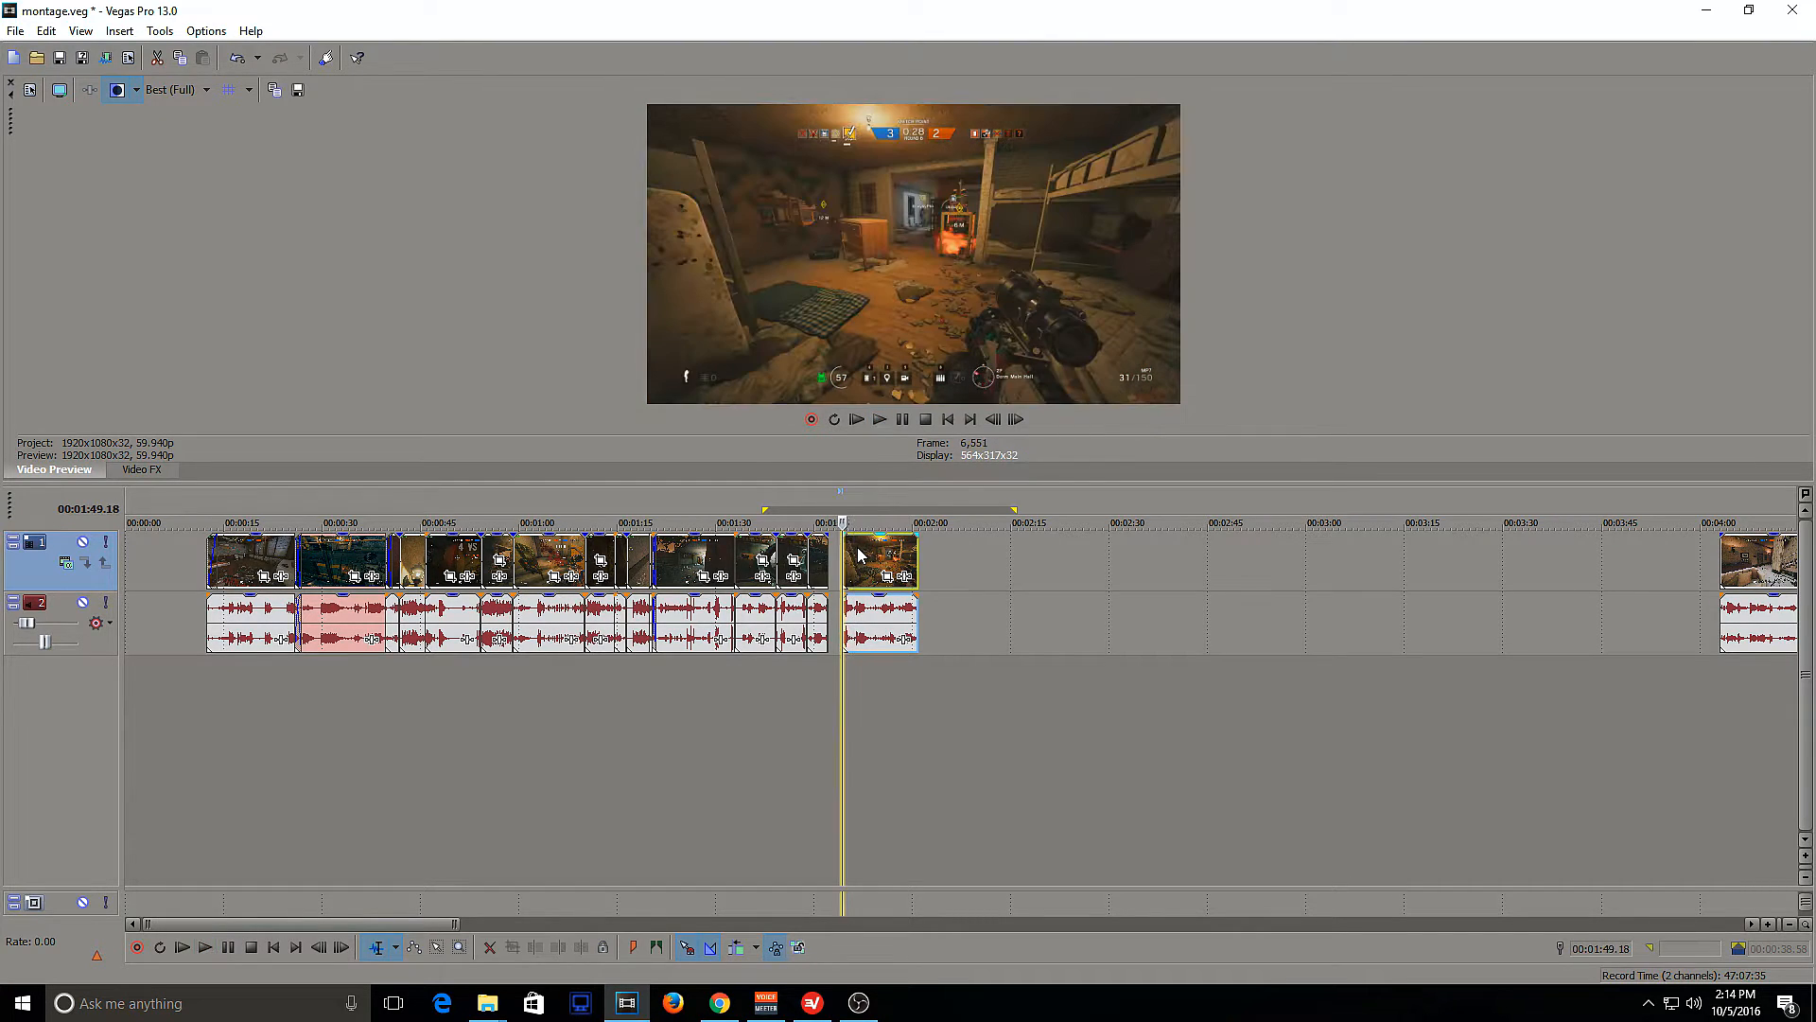
pyautogui.moveTo(868, 554); pyautogui.dragTo(910, 565)
pyautogui.scroll(4, 965, 568)
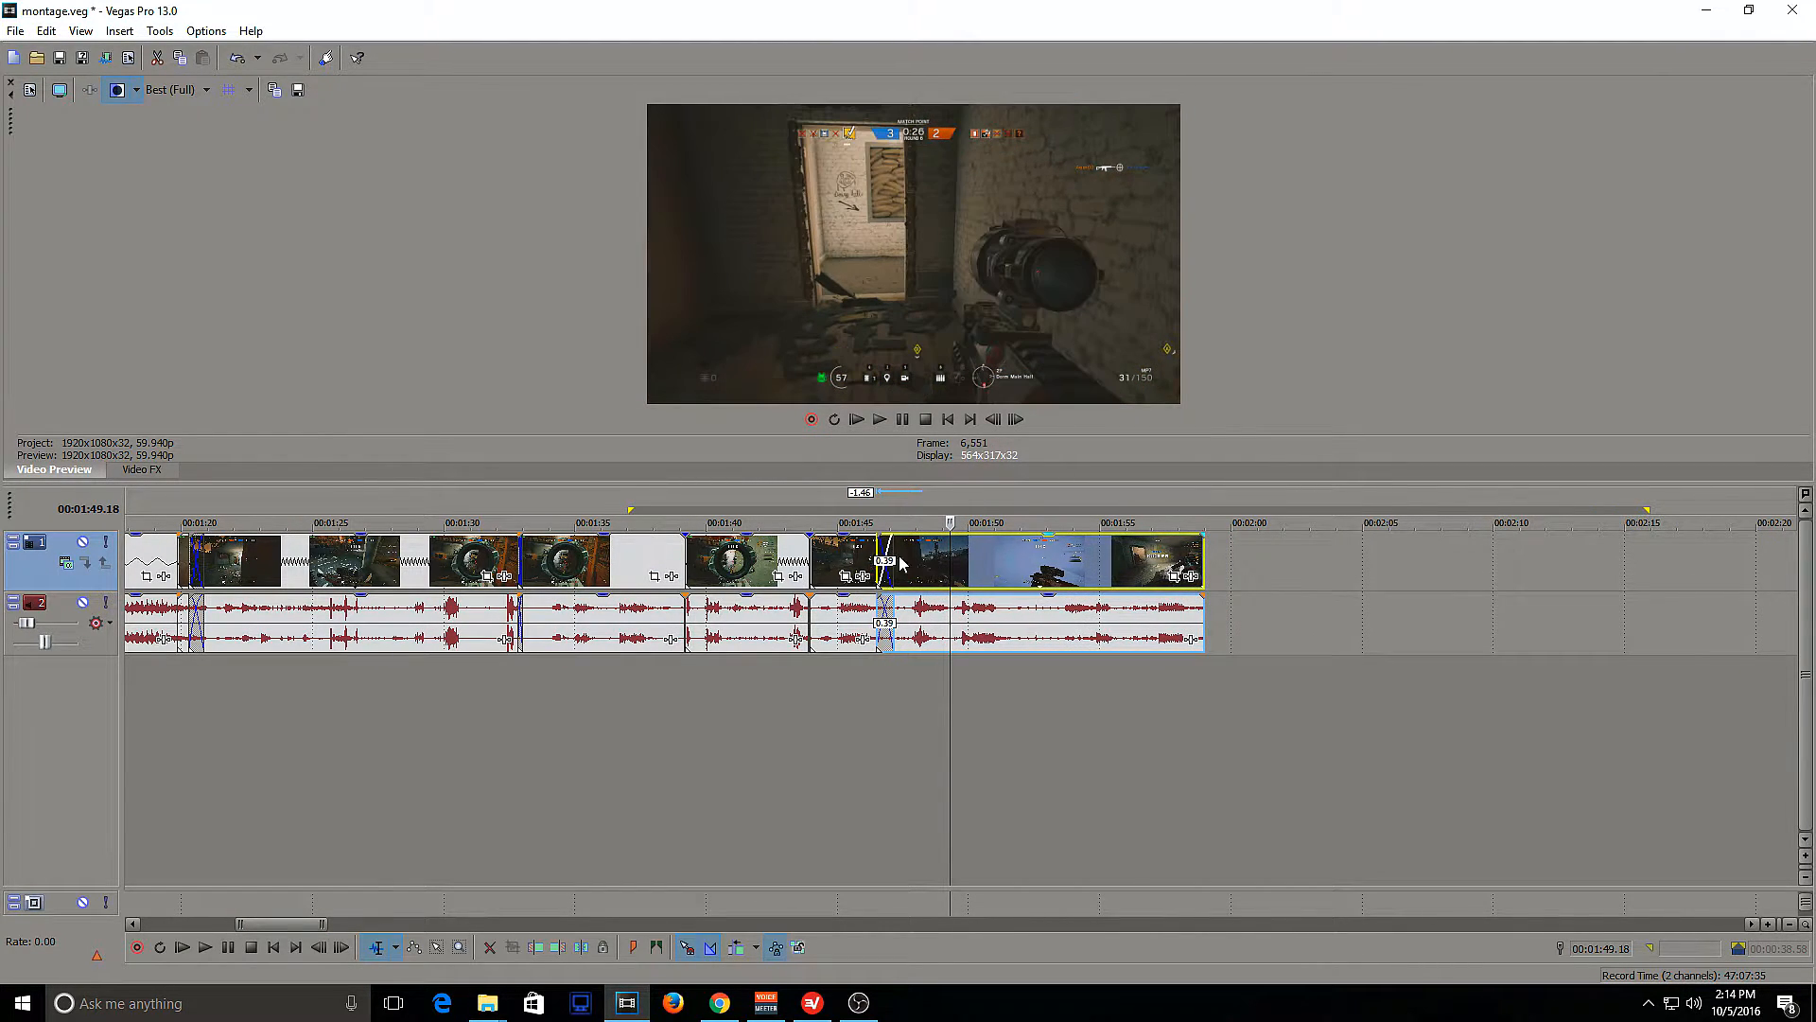
pyautogui.click(876, 556)
pyautogui.press('space')
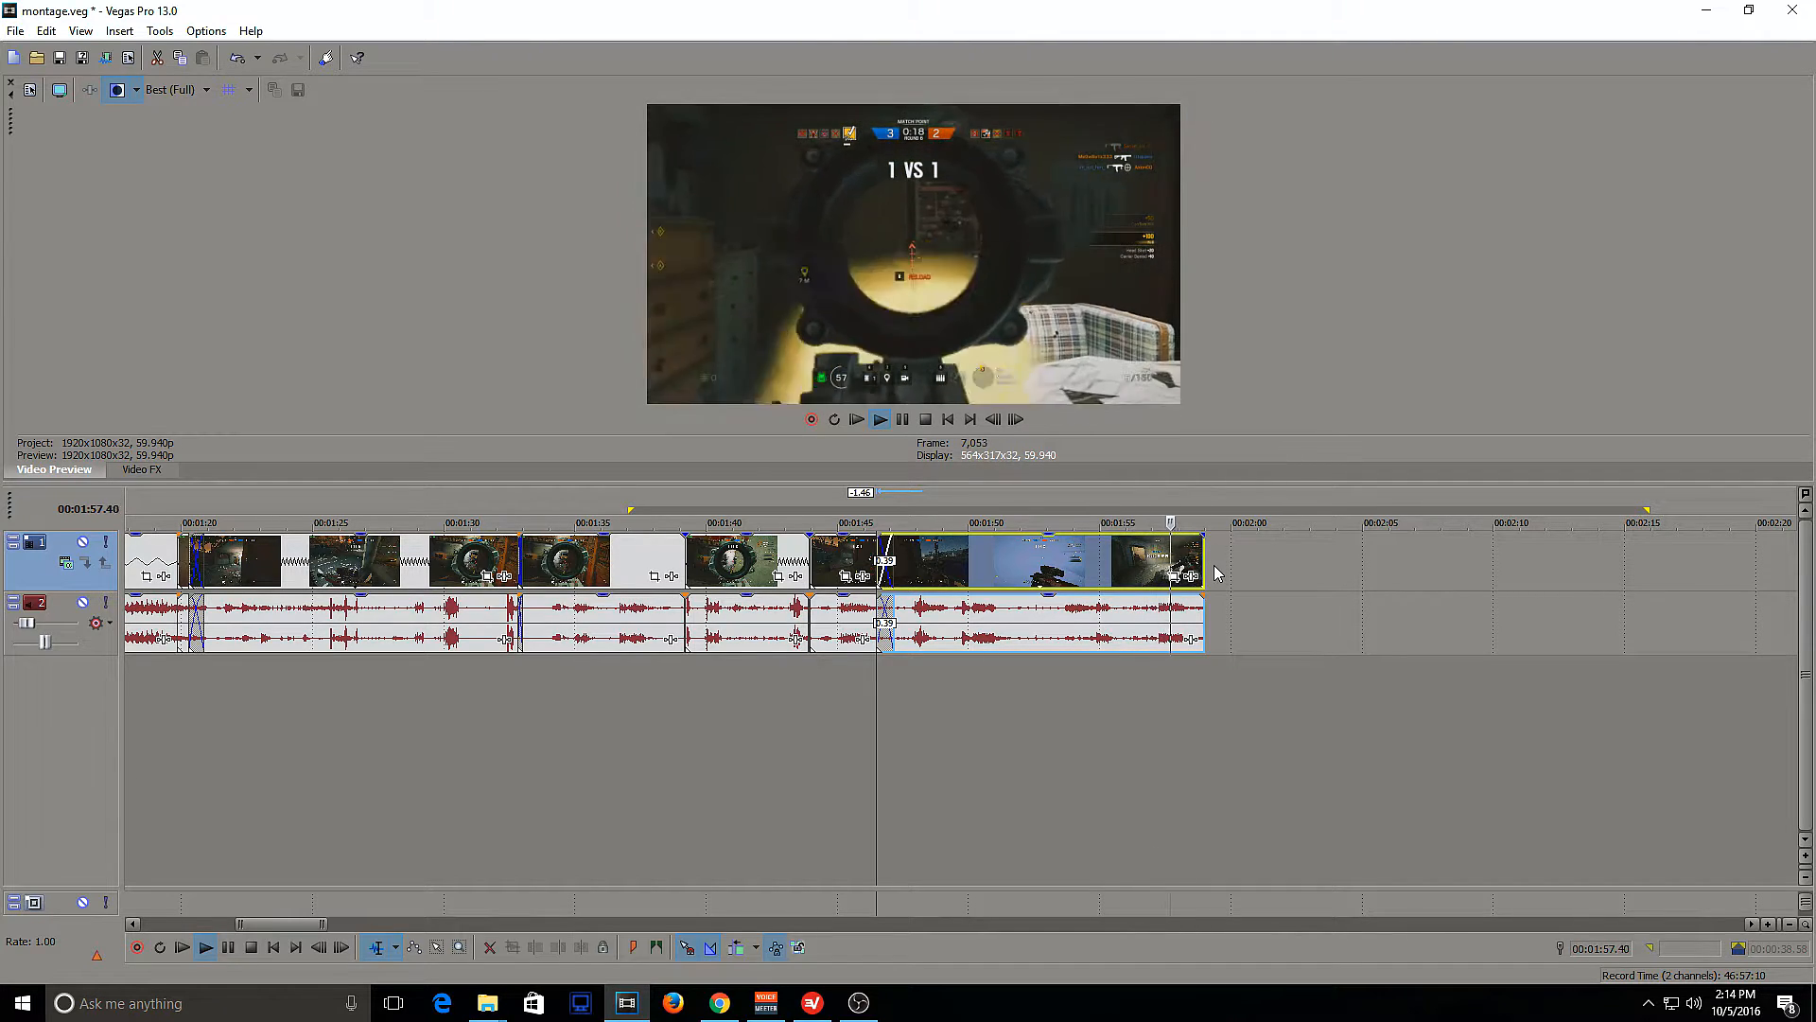
# Move the clip from about 4:03 to the end of the montage at about 1:59 and play its start
pyautogui.scroll(-3, 1209, 570)
pyautogui.scroll(-2, 1209, 570)
pyautogui.press('space')
pyautogui.moveTo(1241, 556); pyautogui.dragTo(709, 561)
pyautogui.scroll(2, 697, 565)
pyautogui.click(1064, 568)
pyautogui.press('space')
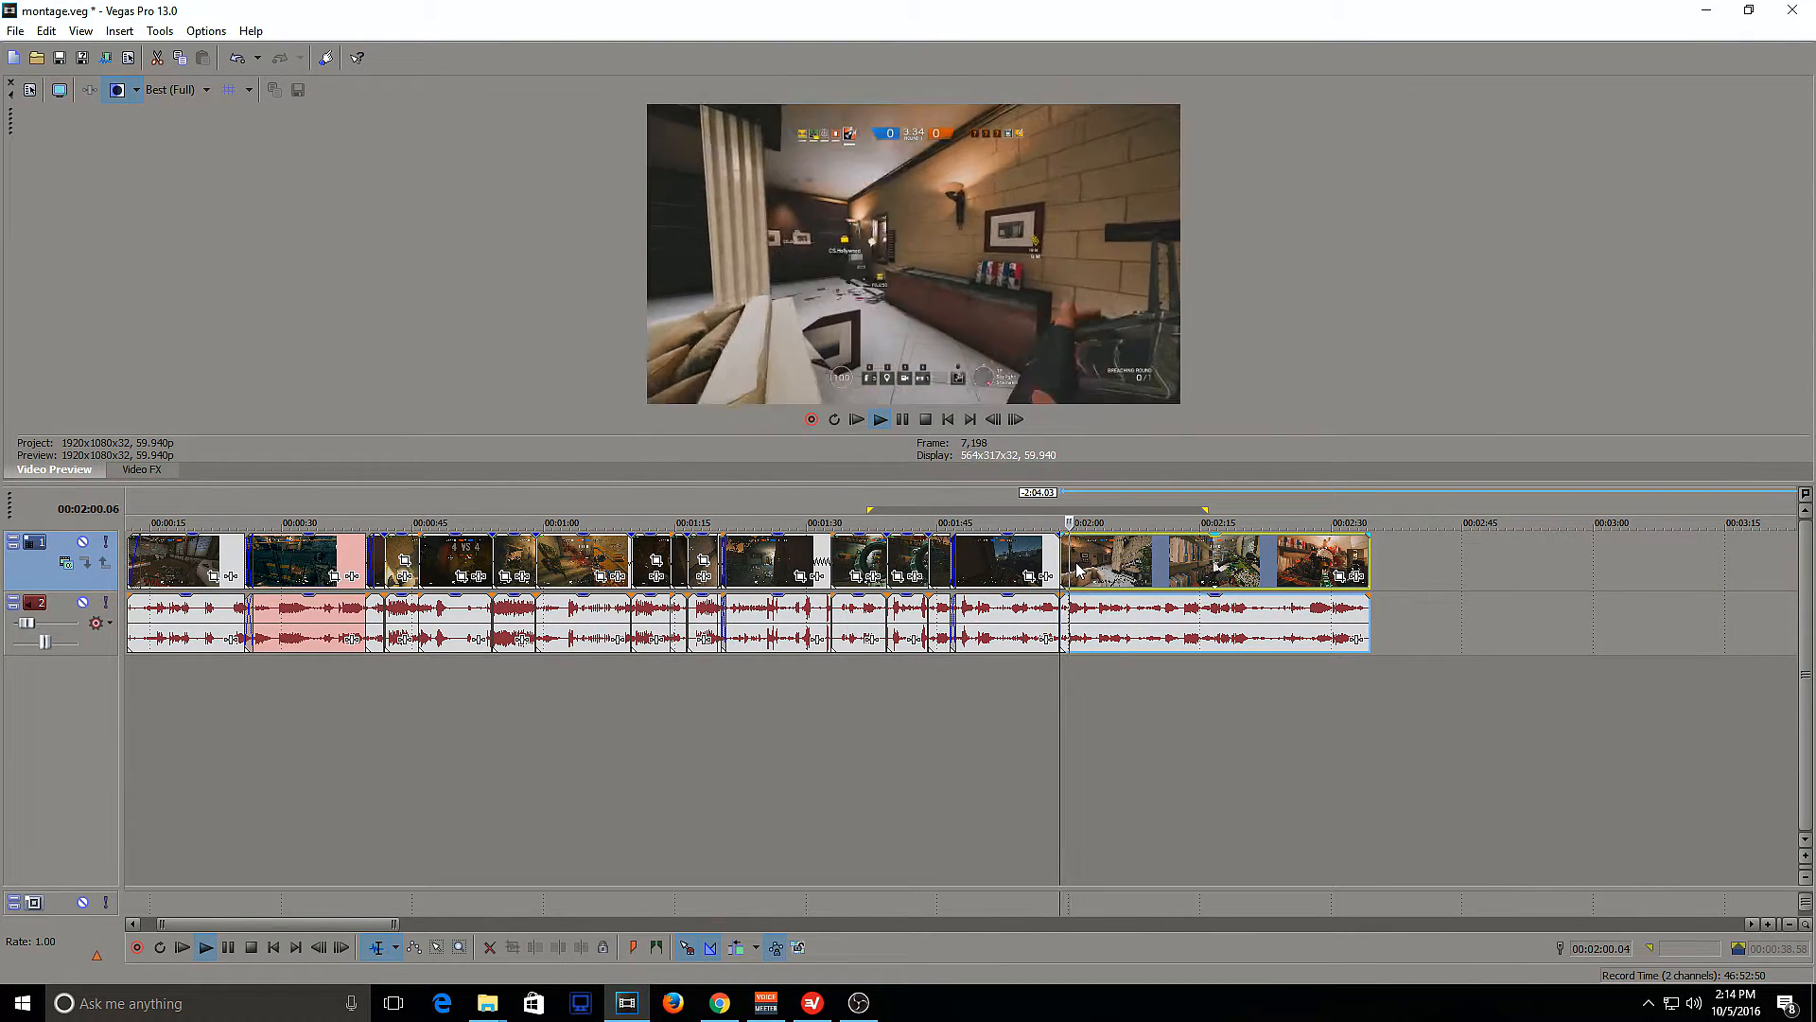
# Shift the last clip earlier to overlap the preceding clip with a 1.57 crossfade, and play the transition
pyautogui.moveTo(1108, 551); pyautogui.dragTo(1091, 551)
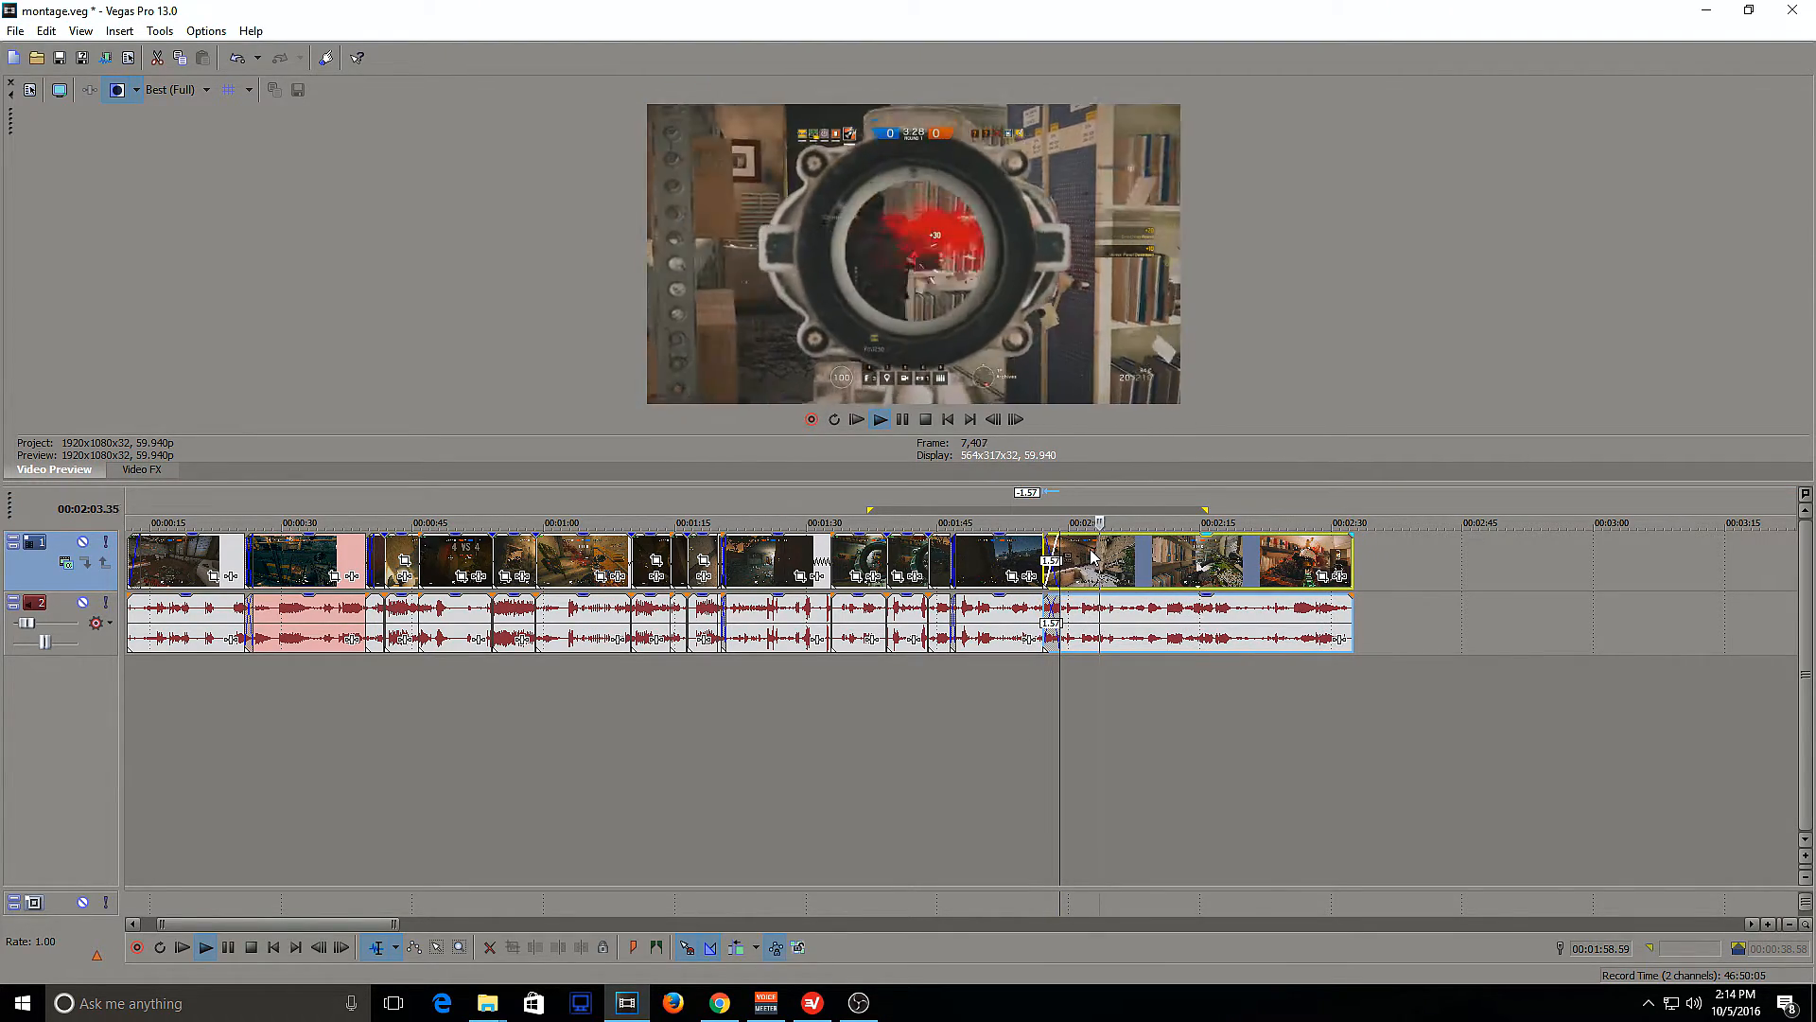
pyautogui.click(1031, 550)
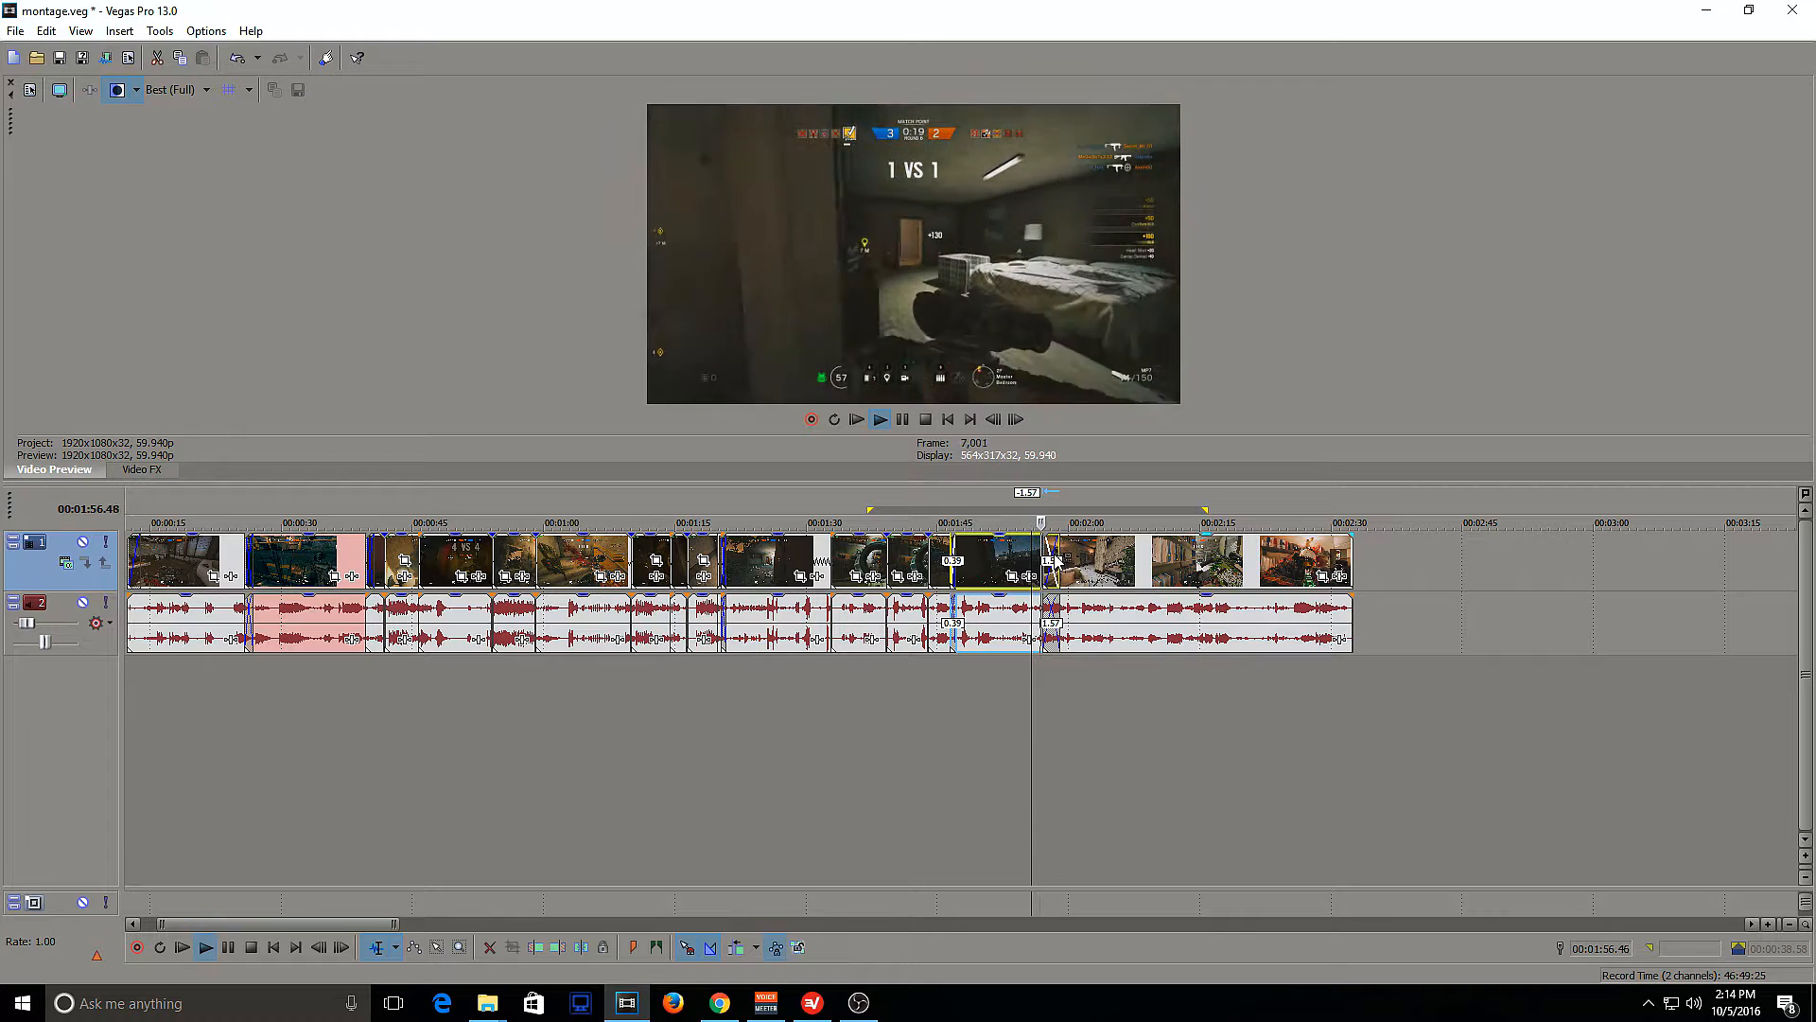
pyautogui.press('space')
# Move the last clip later and extend the preceding clip into it for a 2.42 crossfade, and preview through the last clip
pyautogui.moveTo(1140, 564); pyautogui.dragTo(1177, 566)
pyautogui.click(1058, 562)
pyautogui.moveTo(1059, 562); pyautogui.dragTo(1129, 568)
pyautogui.press('space')
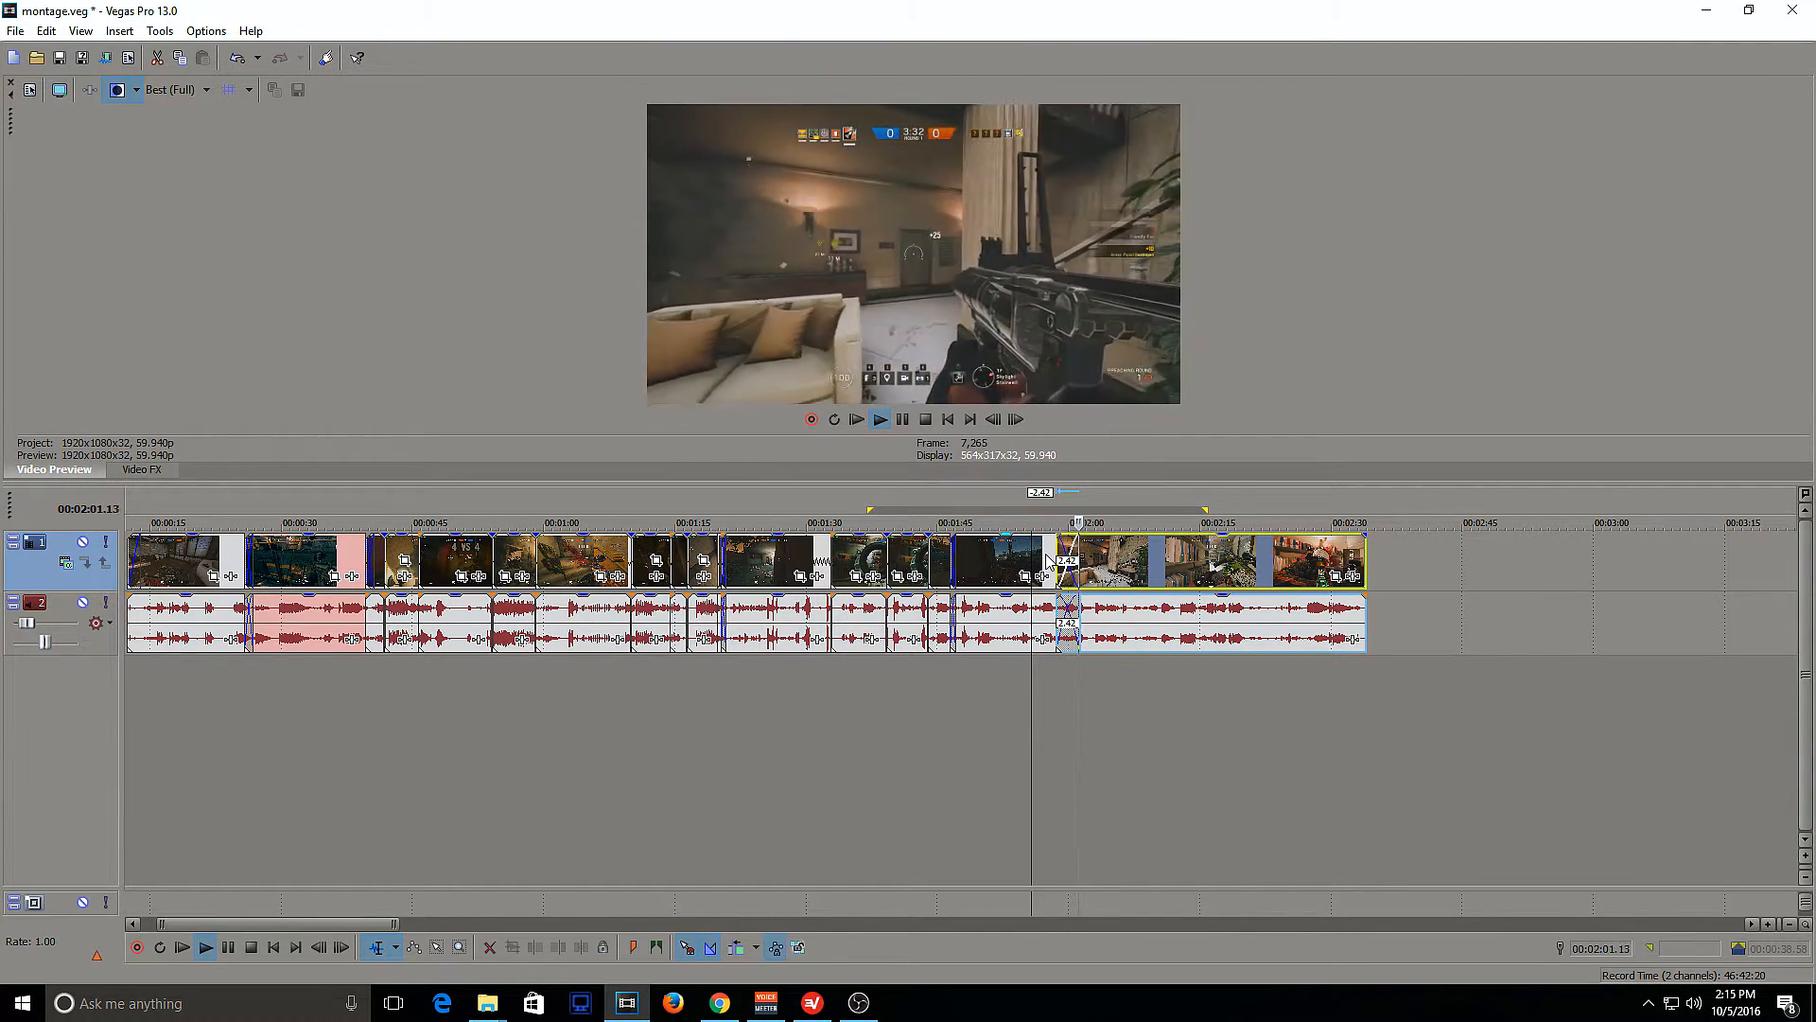
pyautogui.click(1279, 572)
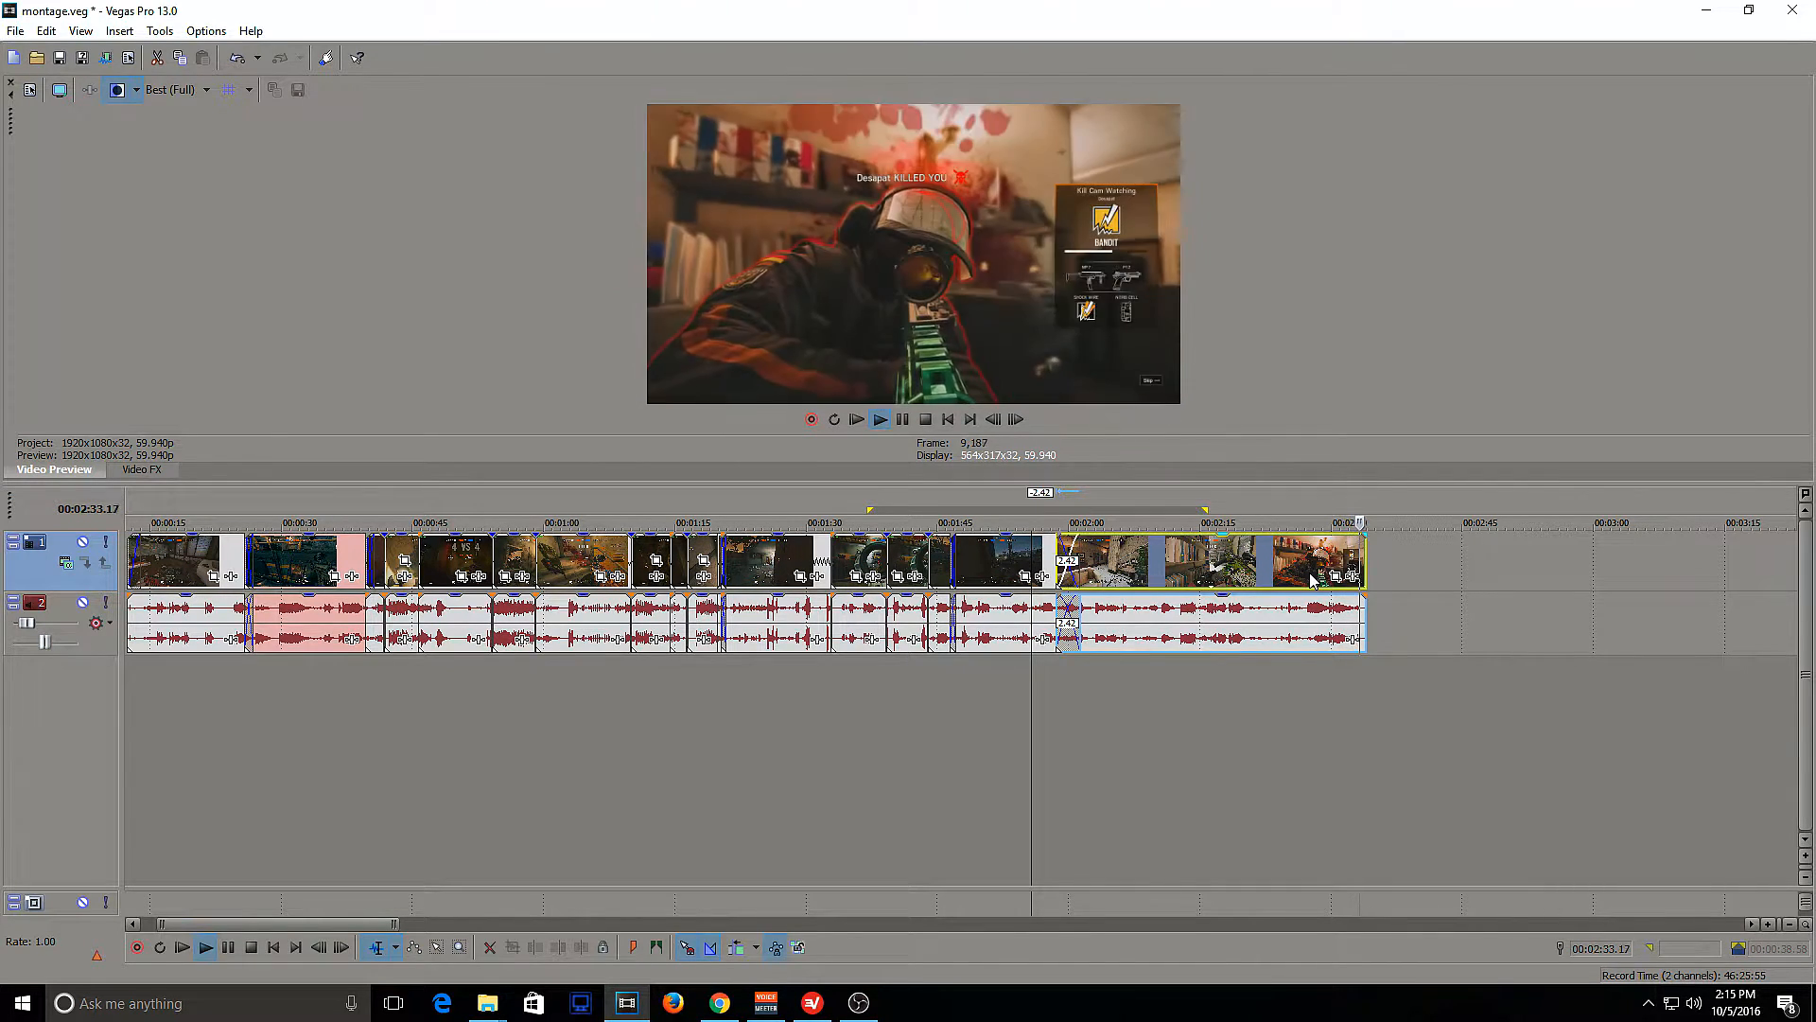
# Trim the end of the montage's last clip by 6.42, to about 2:27, and play the clip from its start
pyautogui.click(1239, 564)
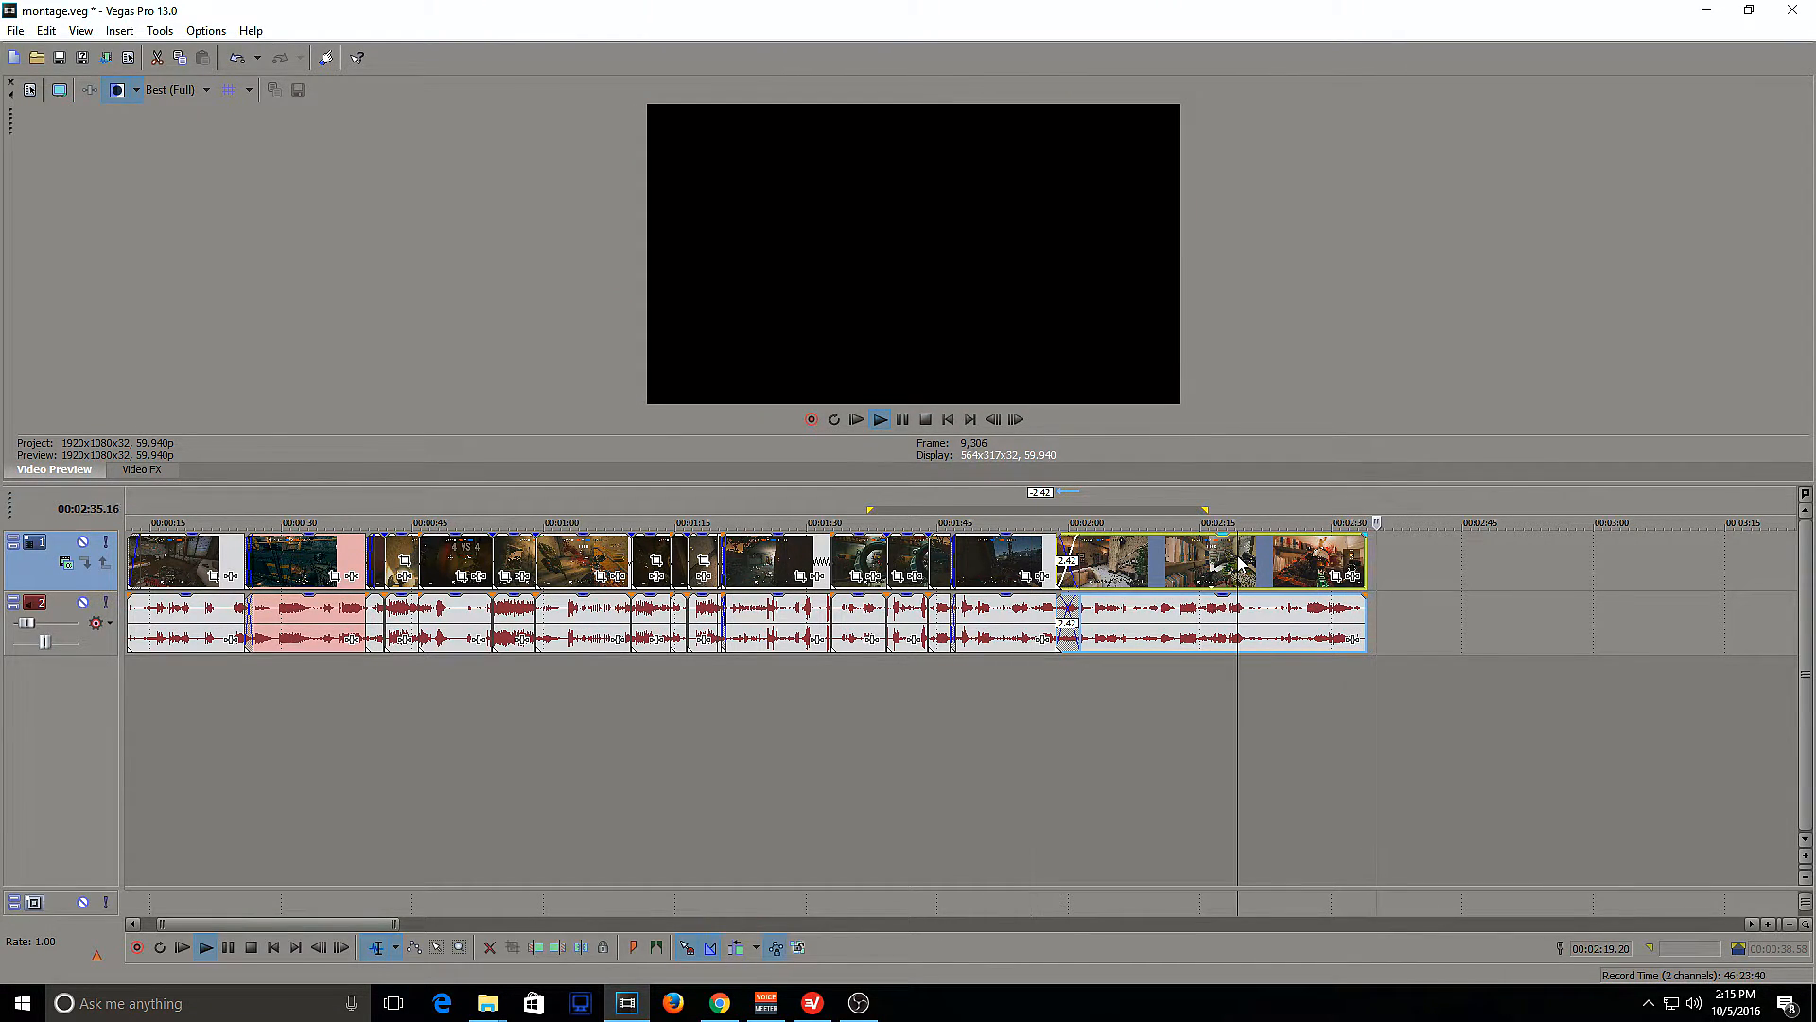
pyautogui.press('space')
pyautogui.click(1193, 565)
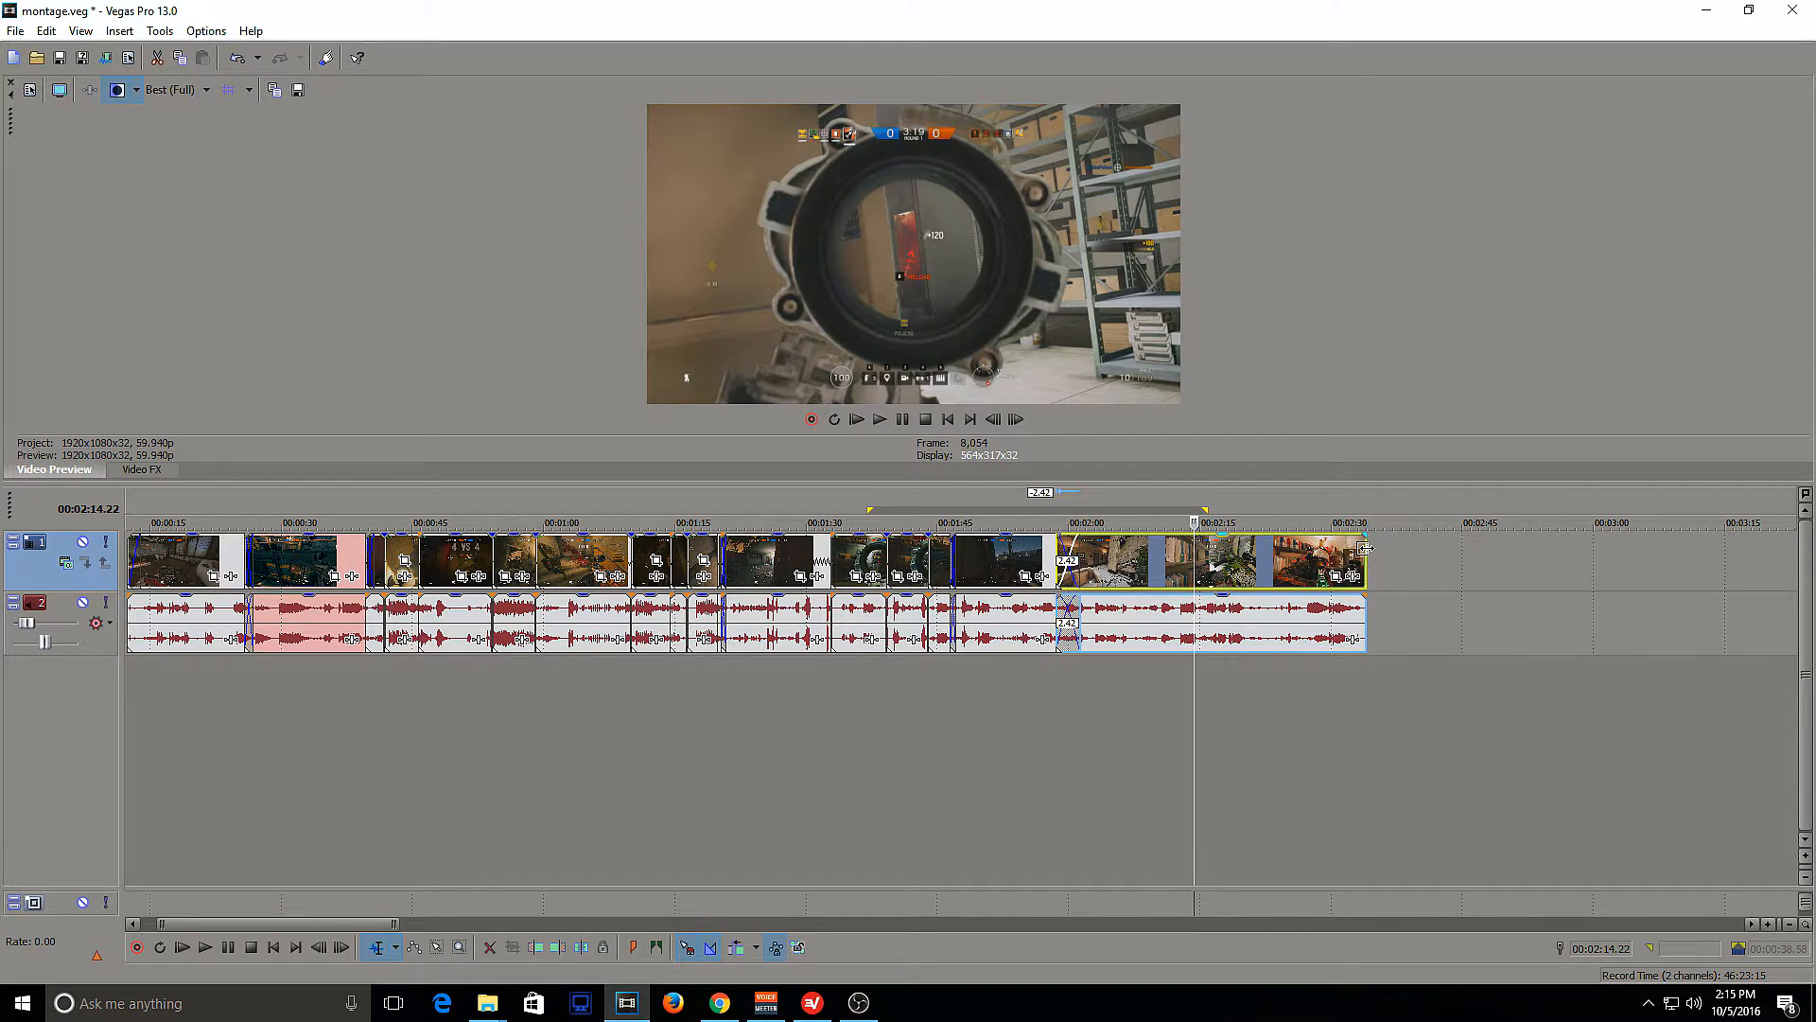
pyautogui.moveTo(1365, 550); pyautogui.dragTo(1307, 558)
pyautogui.click(1057, 556)
pyautogui.press('space')
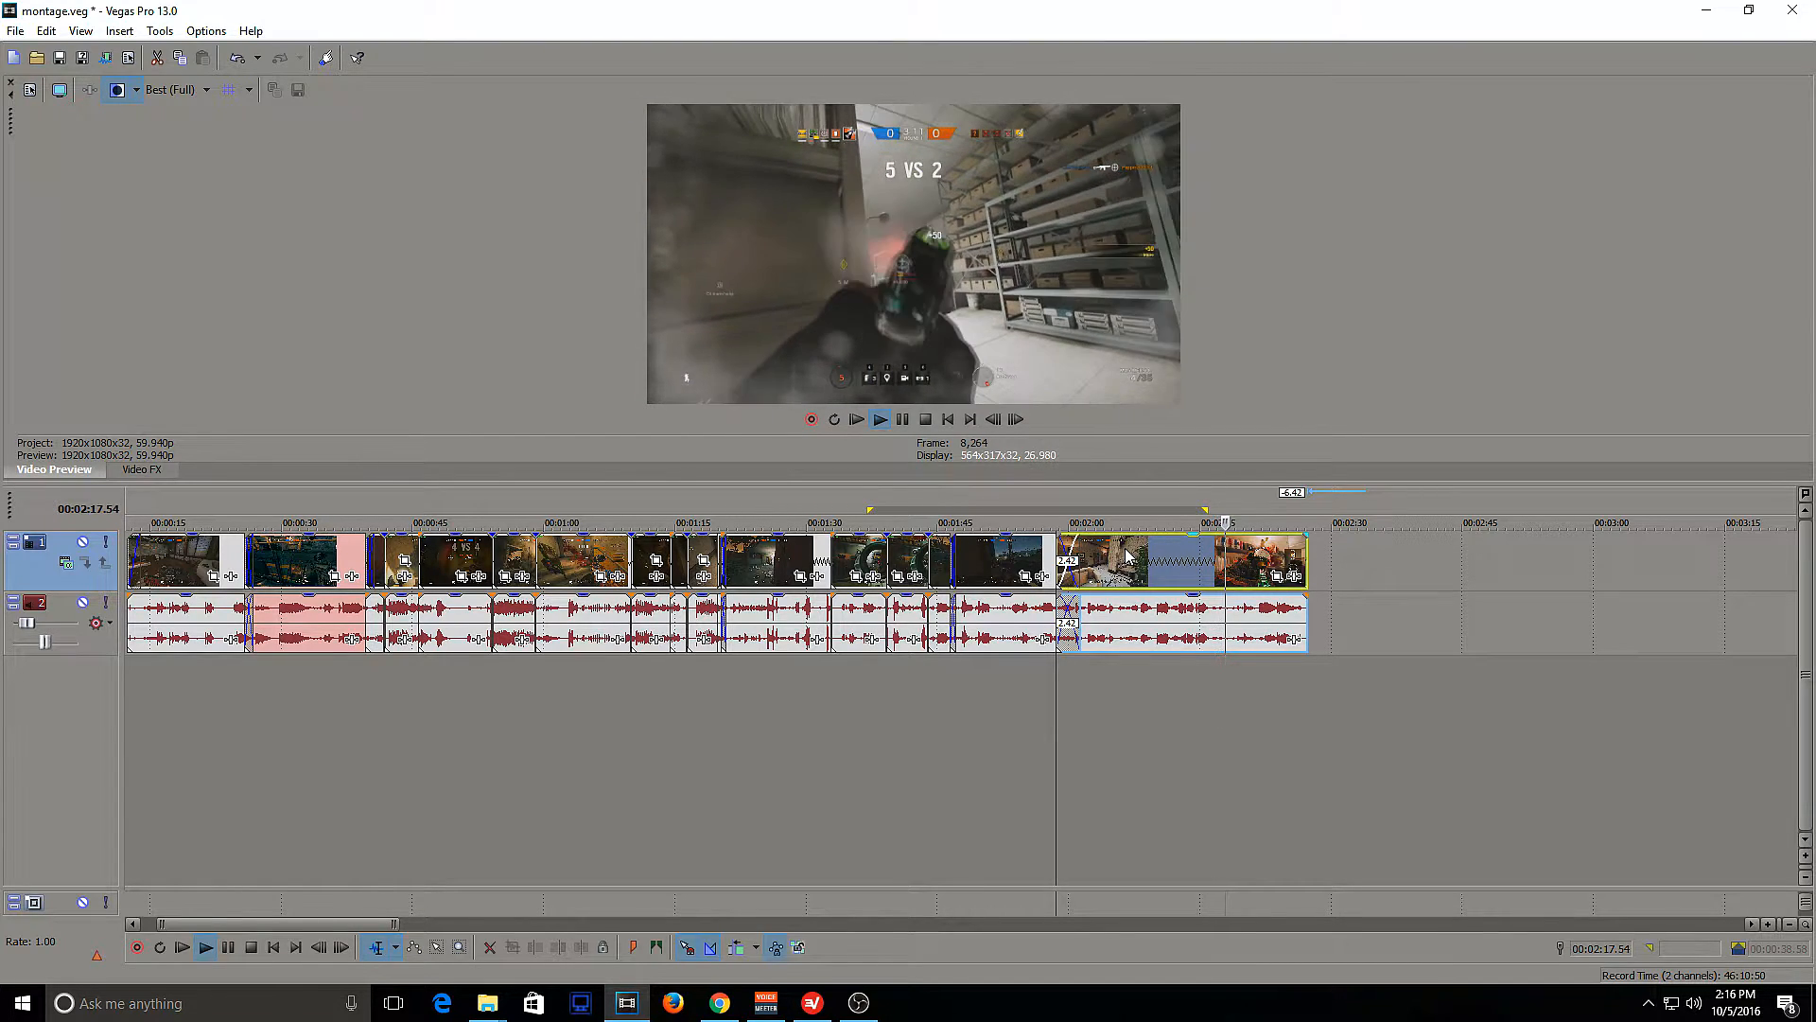
# Move the next unused clip from about 5:16 to just after the end of the montage's last clip
pyautogui.scroll(-1, 1207, 565)
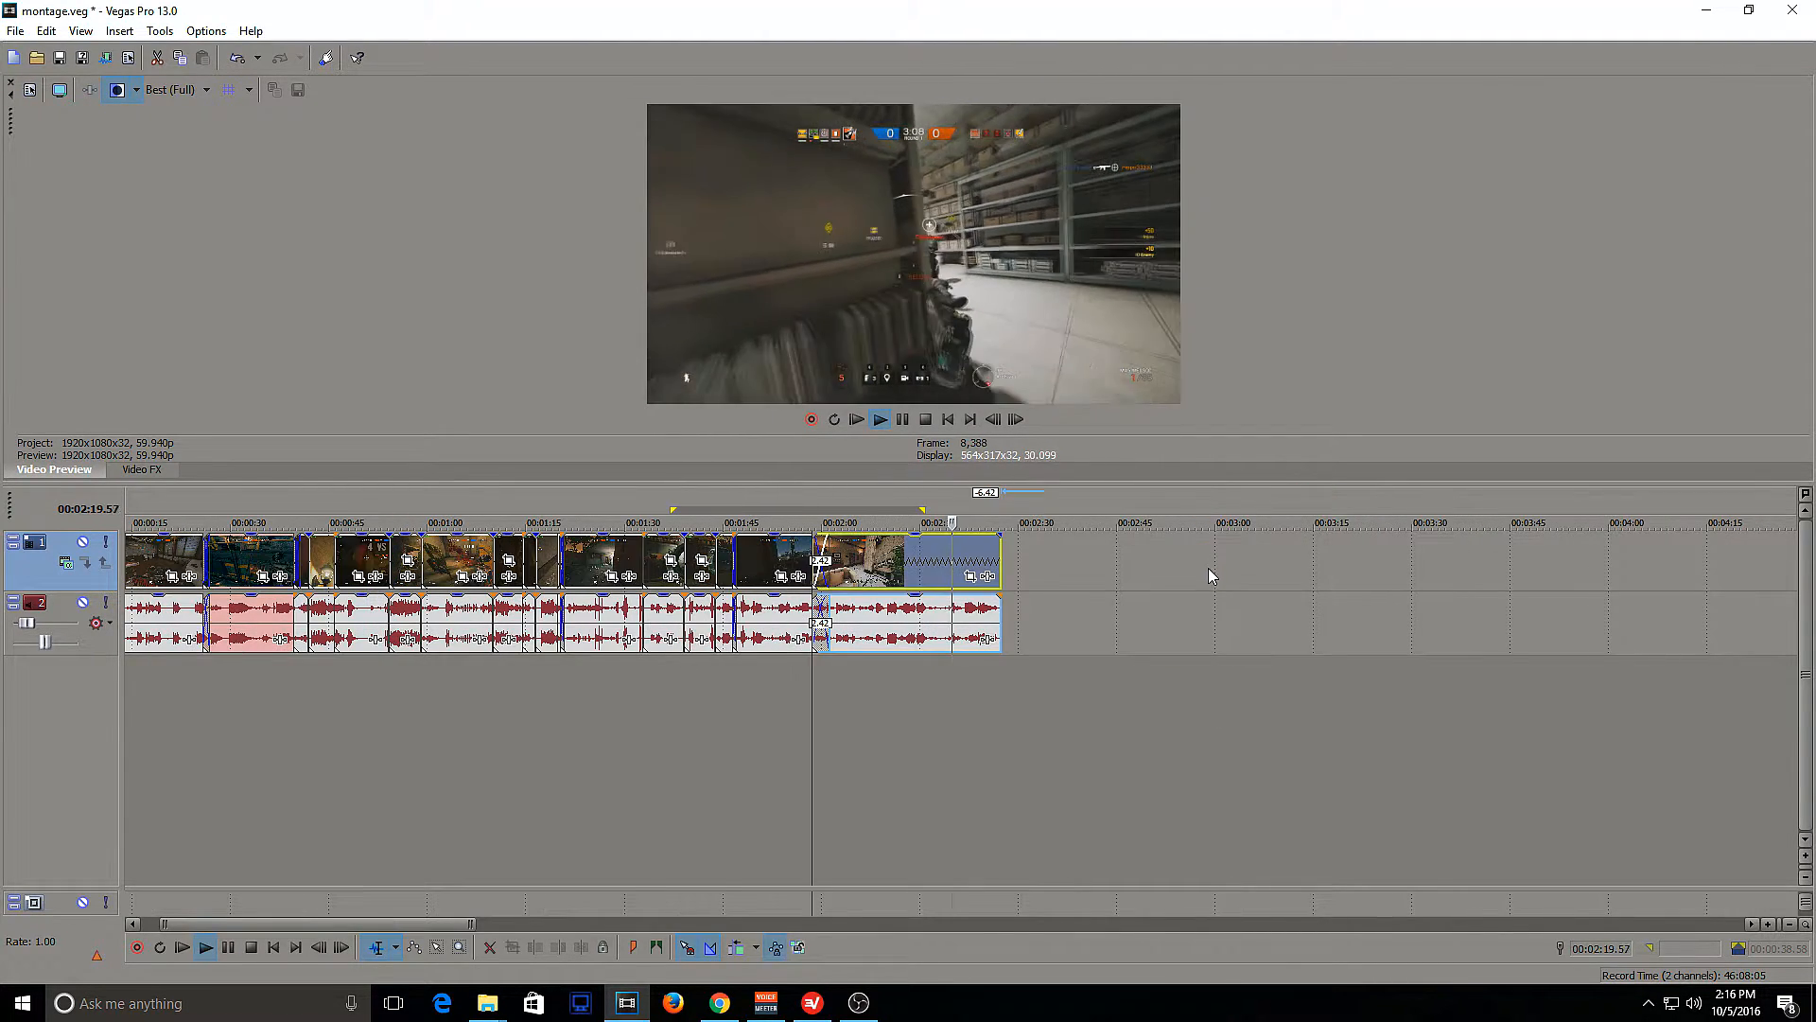
pyautogui.scroll(-1, 1202, 573)
pyautogui.scroll(-1, 992, 593)
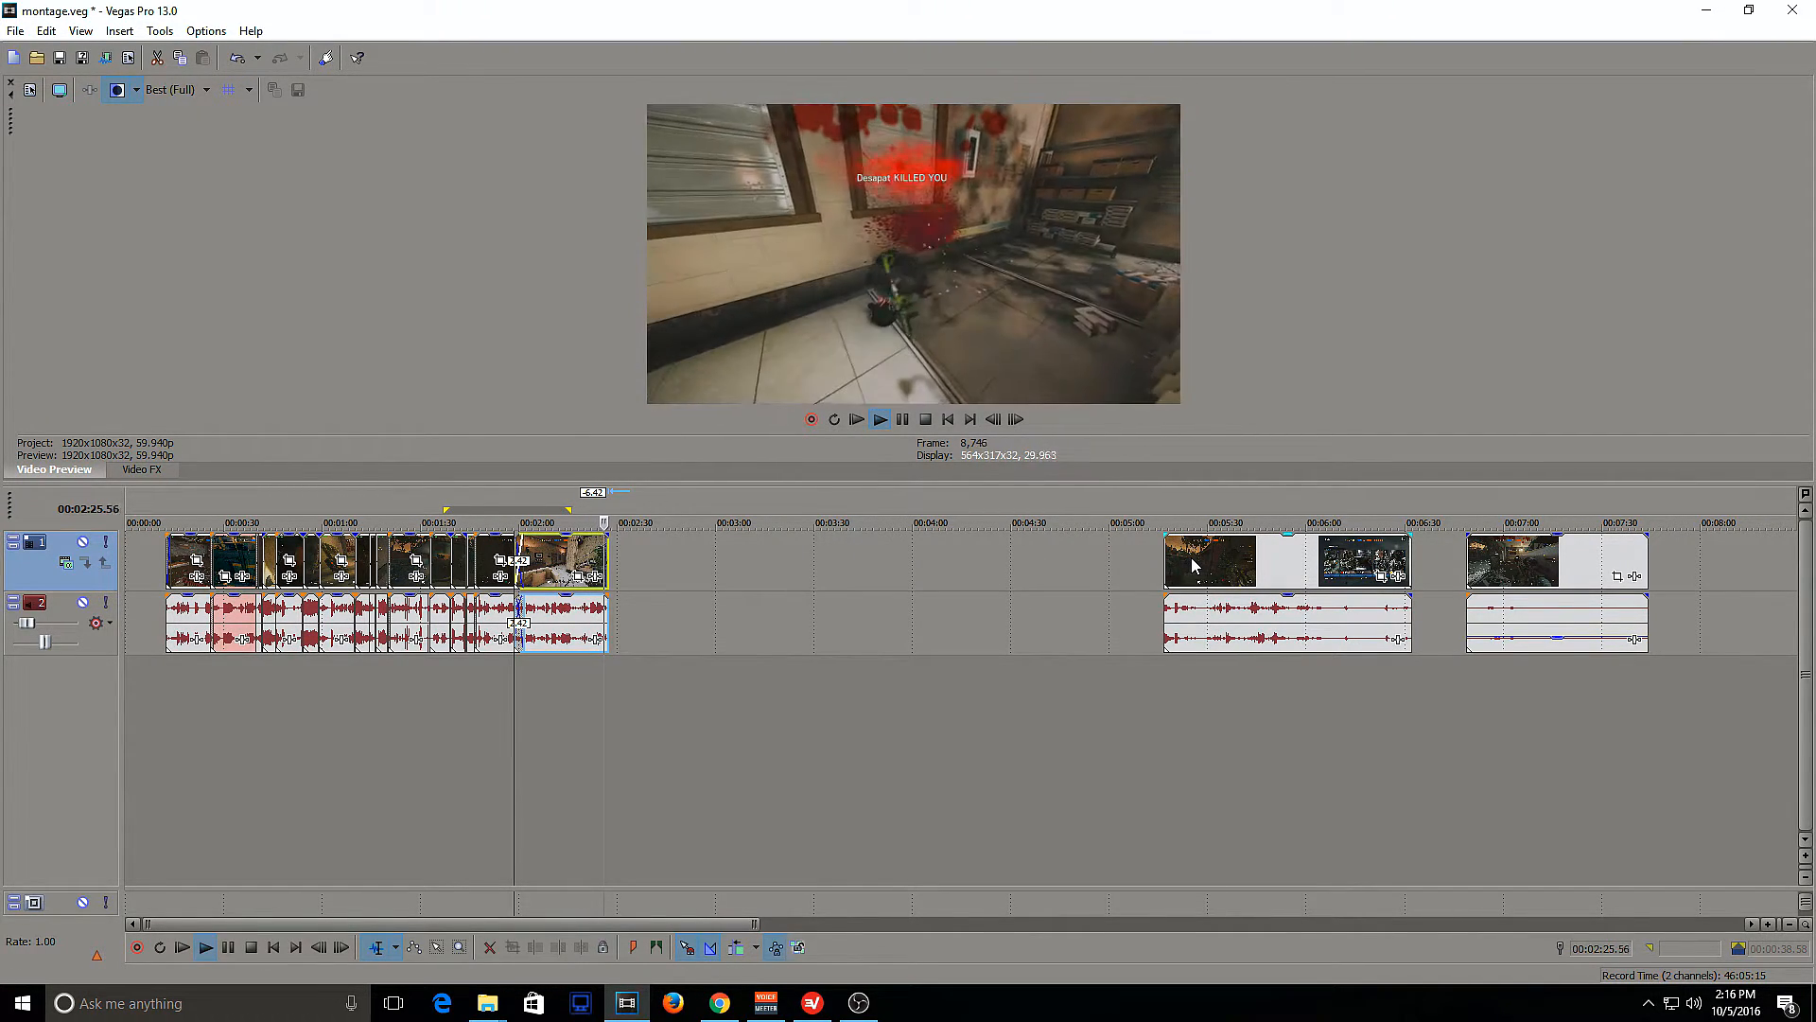
pyautogui.press('space')
pyautogui.moveTo(1192, 560); pyautogui.dragTo(665, 572)
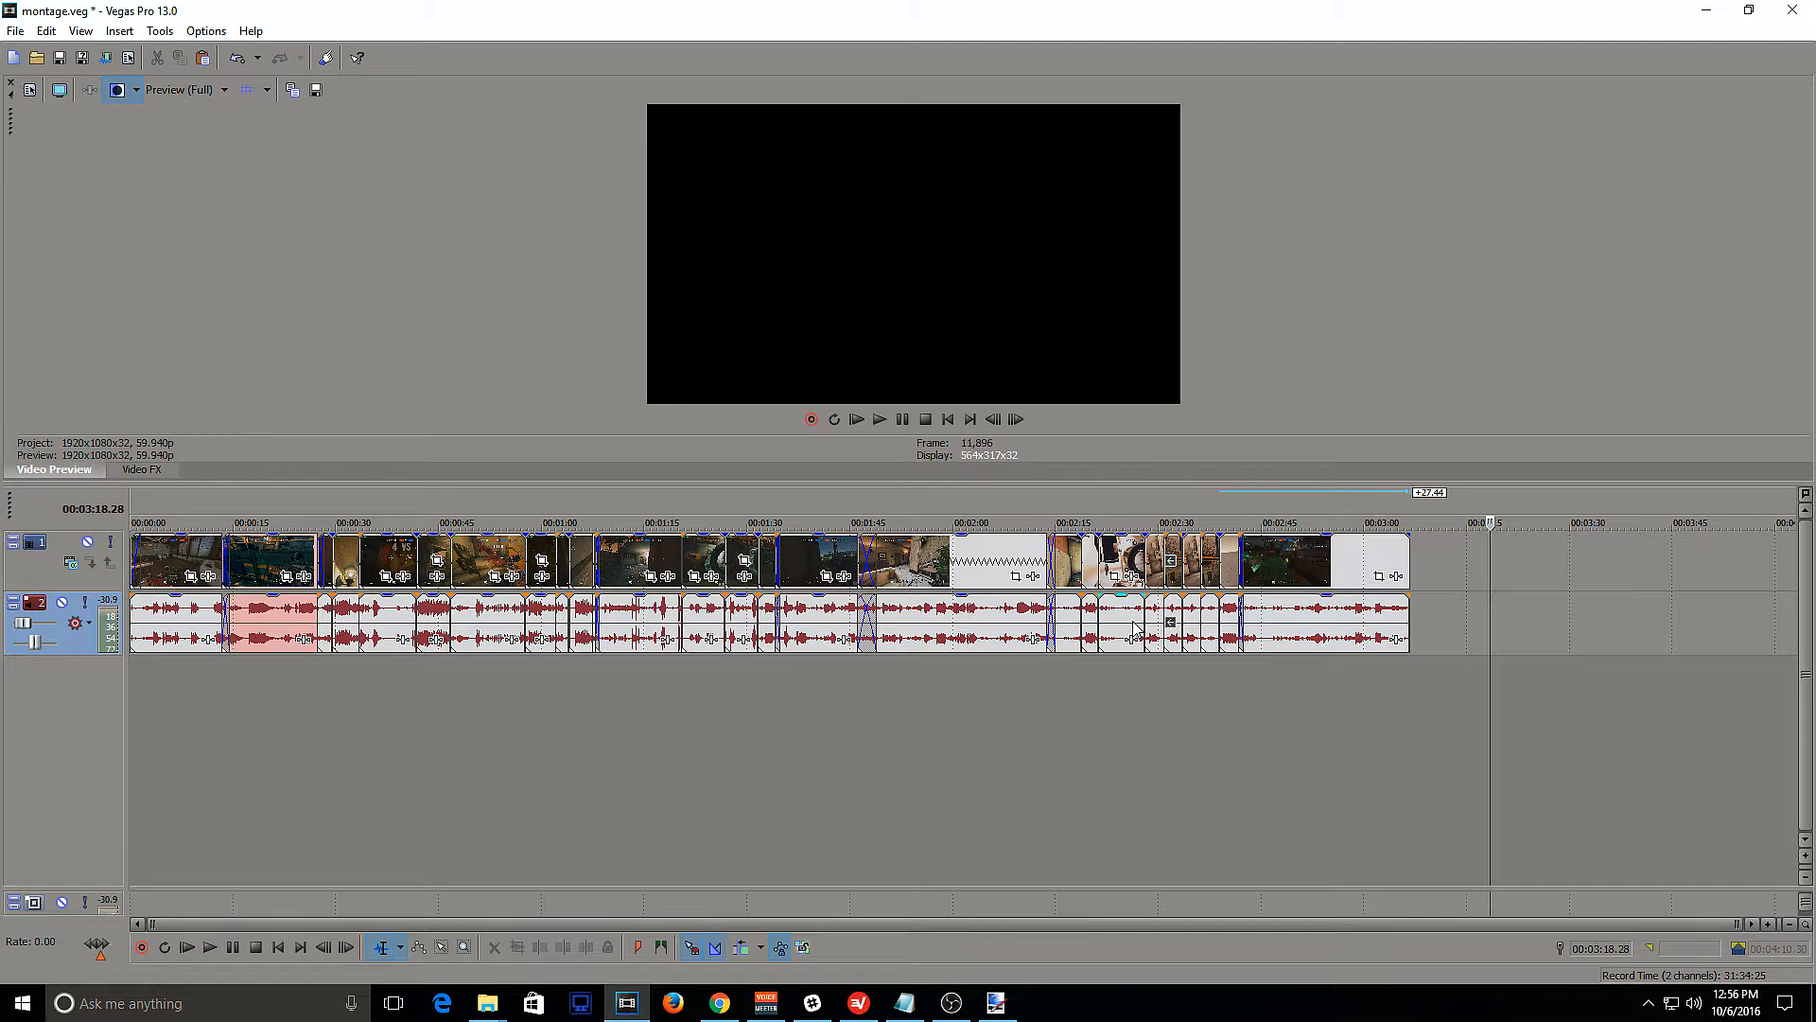
# Delete the two short clips following the short clip at about 2:28, and play the remaining clip
pyautogui.click(1176, 555)
pyautogui.press('Delete')
pyautogui.click(1156, 558)
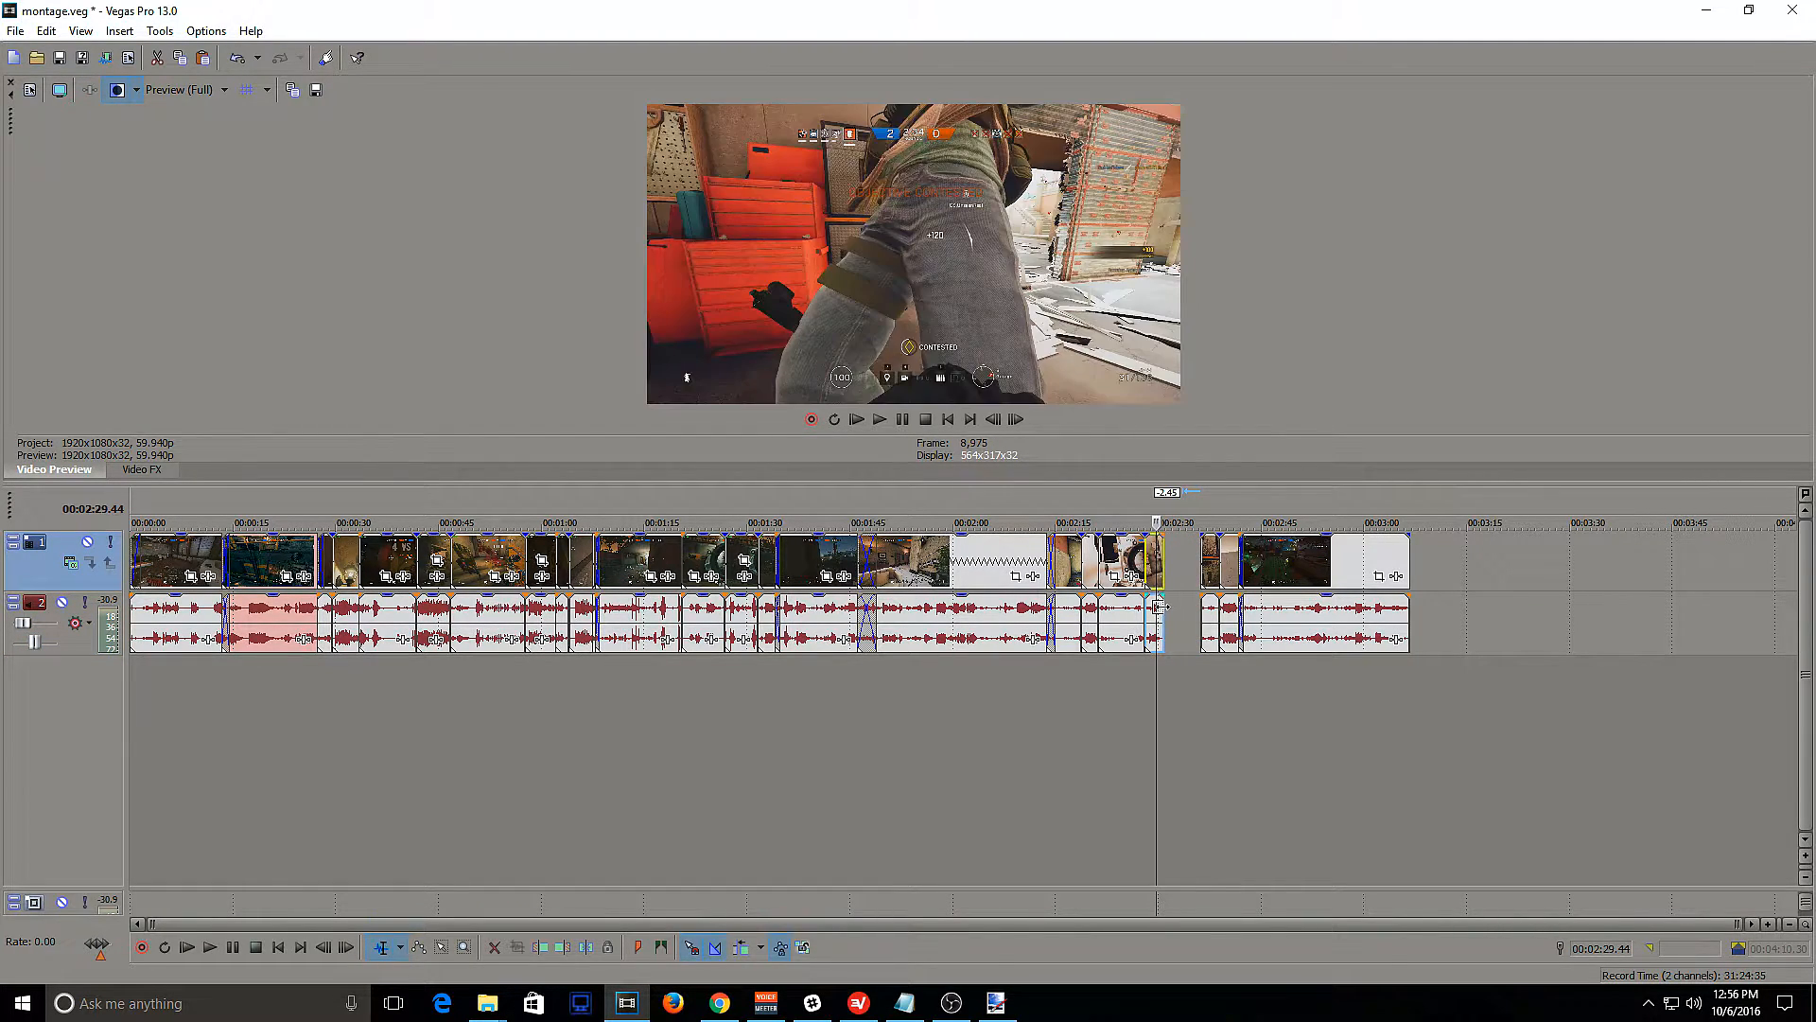
pyautogui.click(1150, 573)
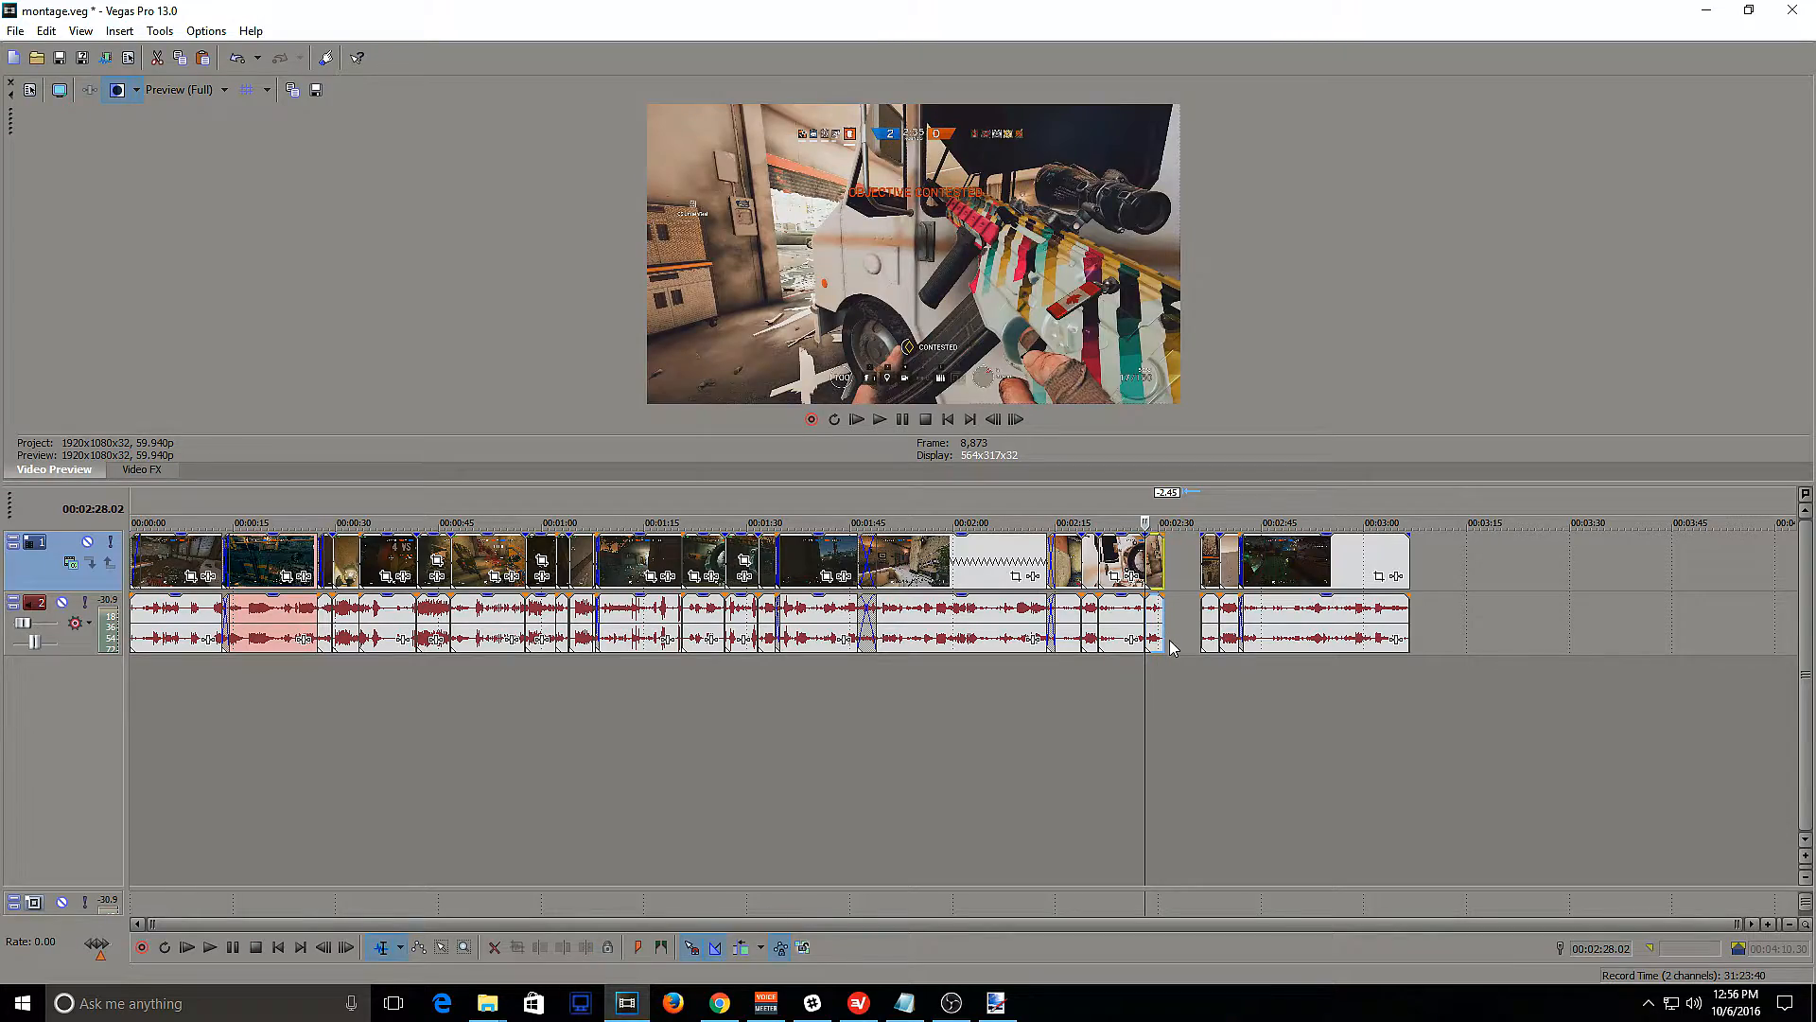
pyautogui.press('space')
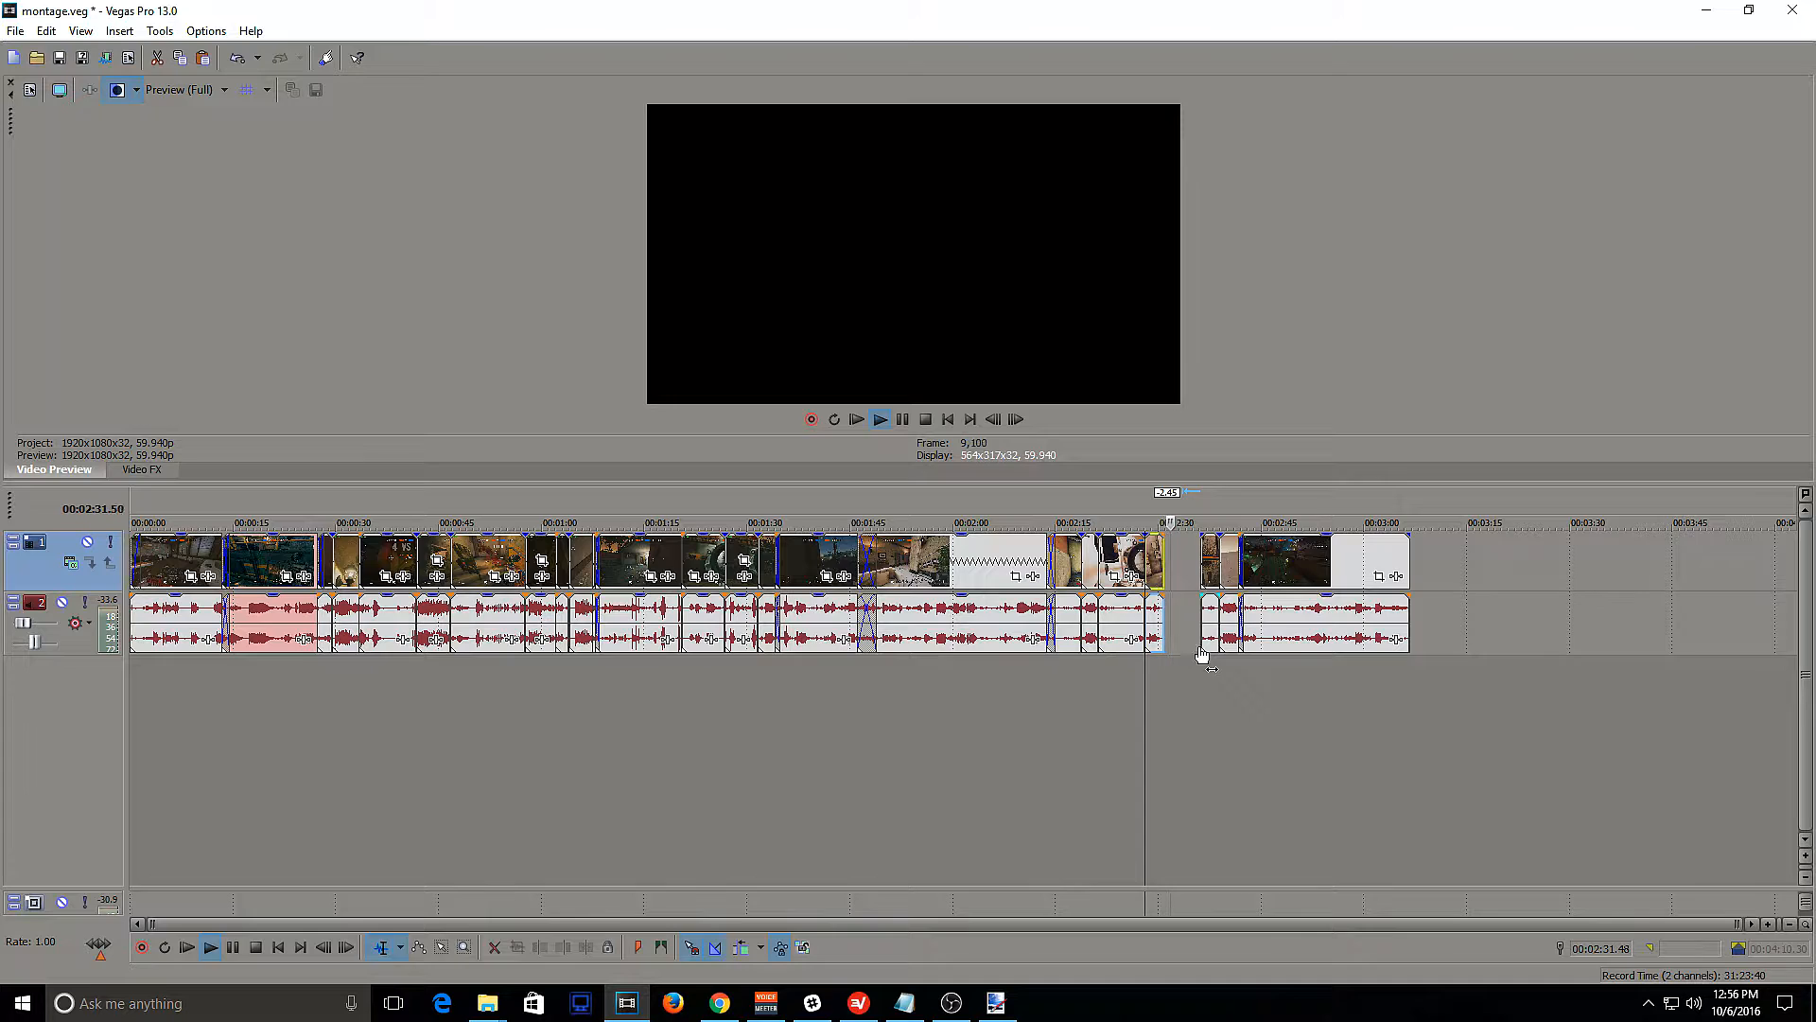
pyautogui.press('space')
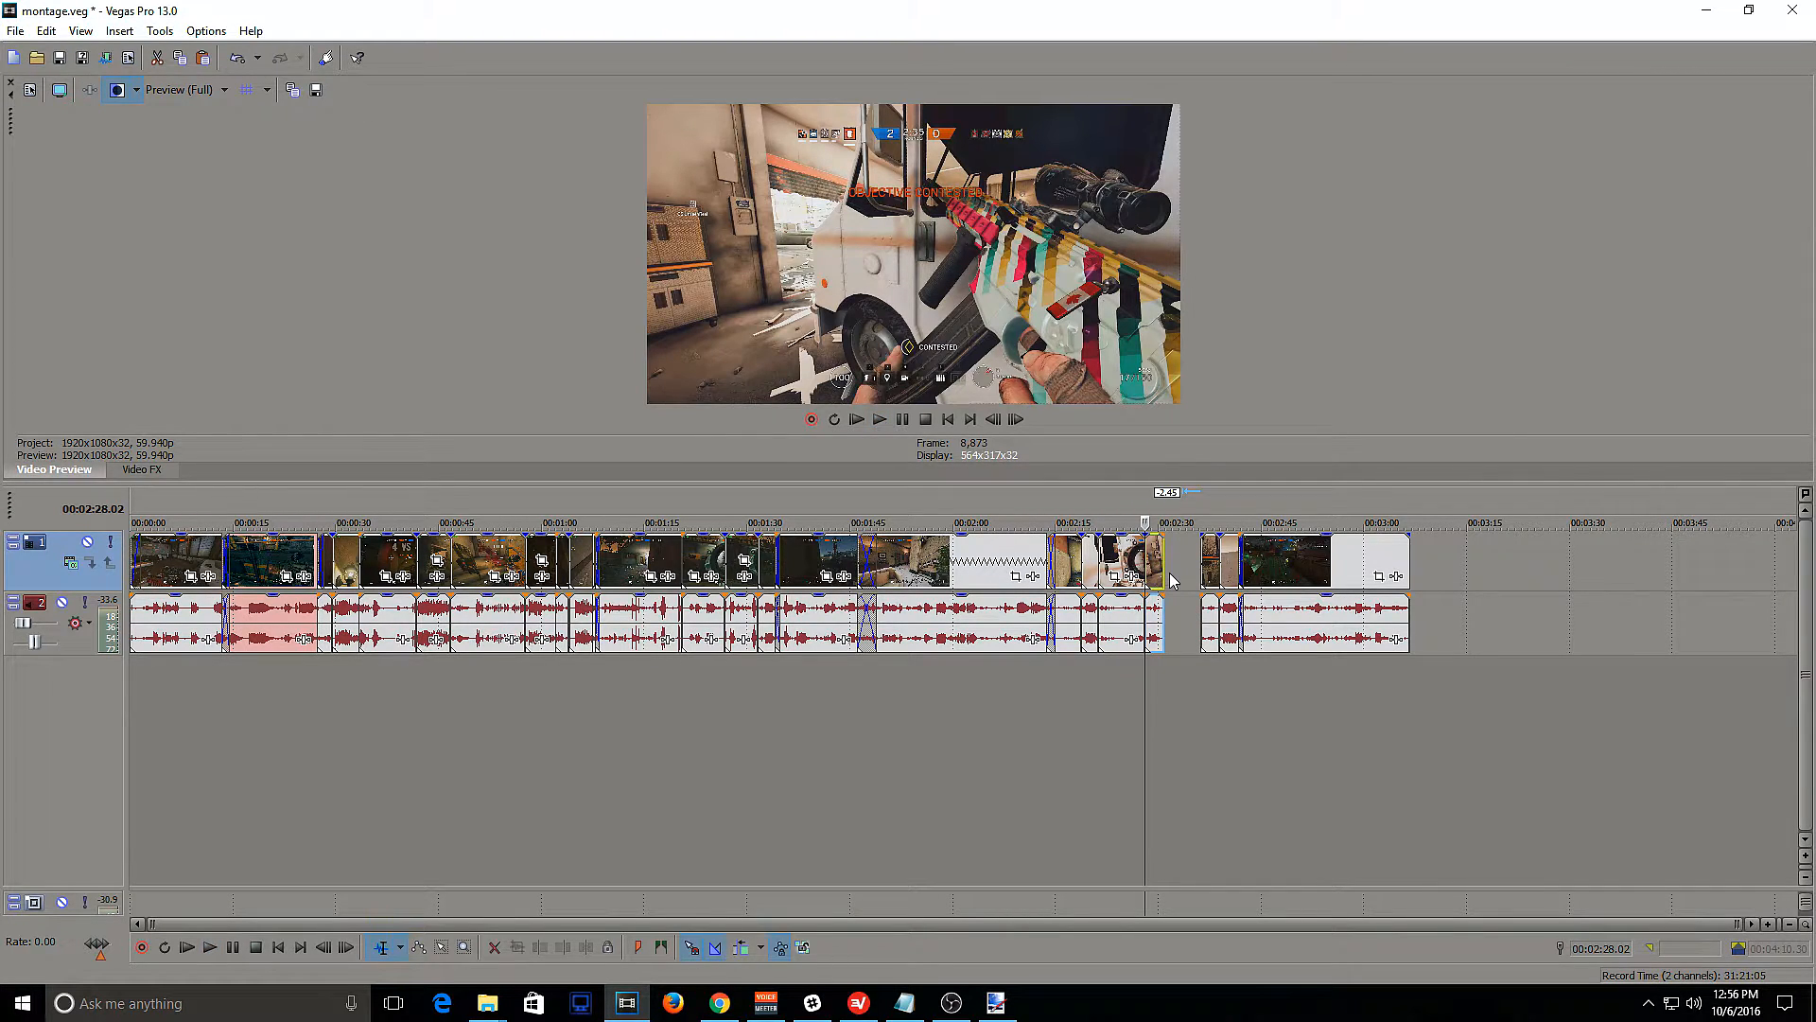
# Copy the short clip at about 2:28 and paste the copy directly after it at 2:30.47
pyautogui.click(1170, 573)
pyautogui.scroll(4, 899, 553)
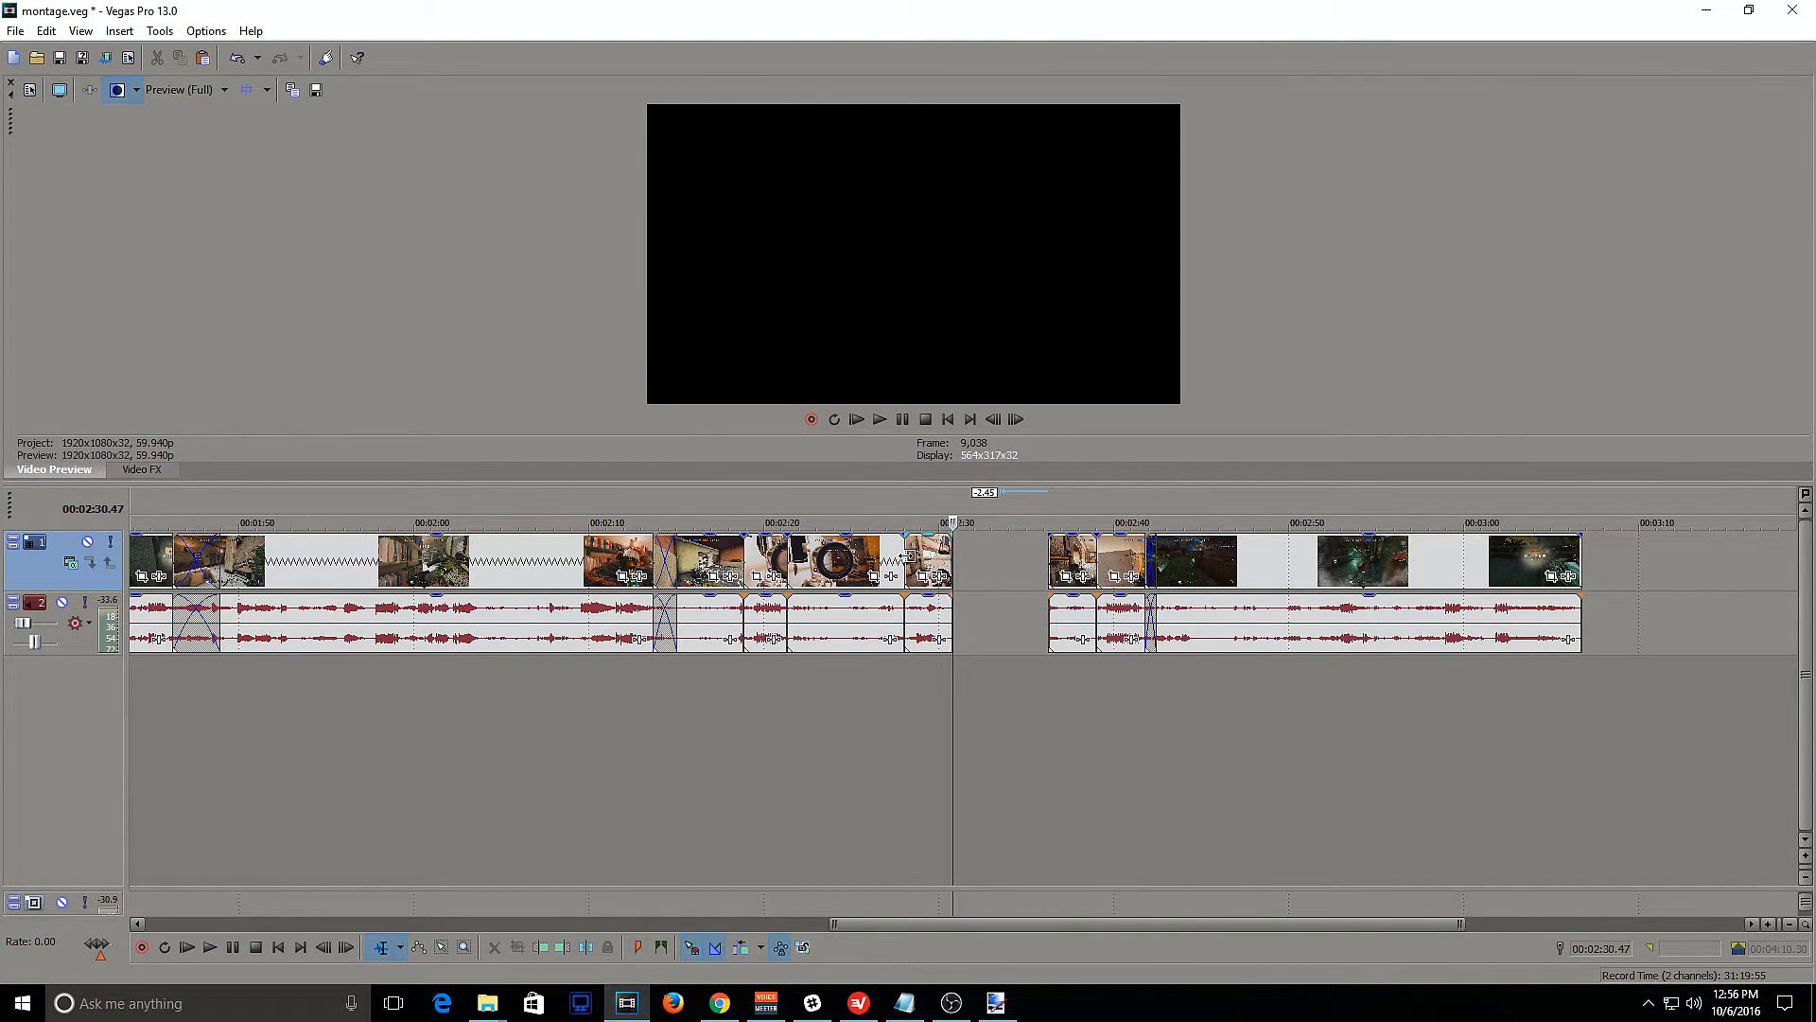
pyautogui.click(924, 558)
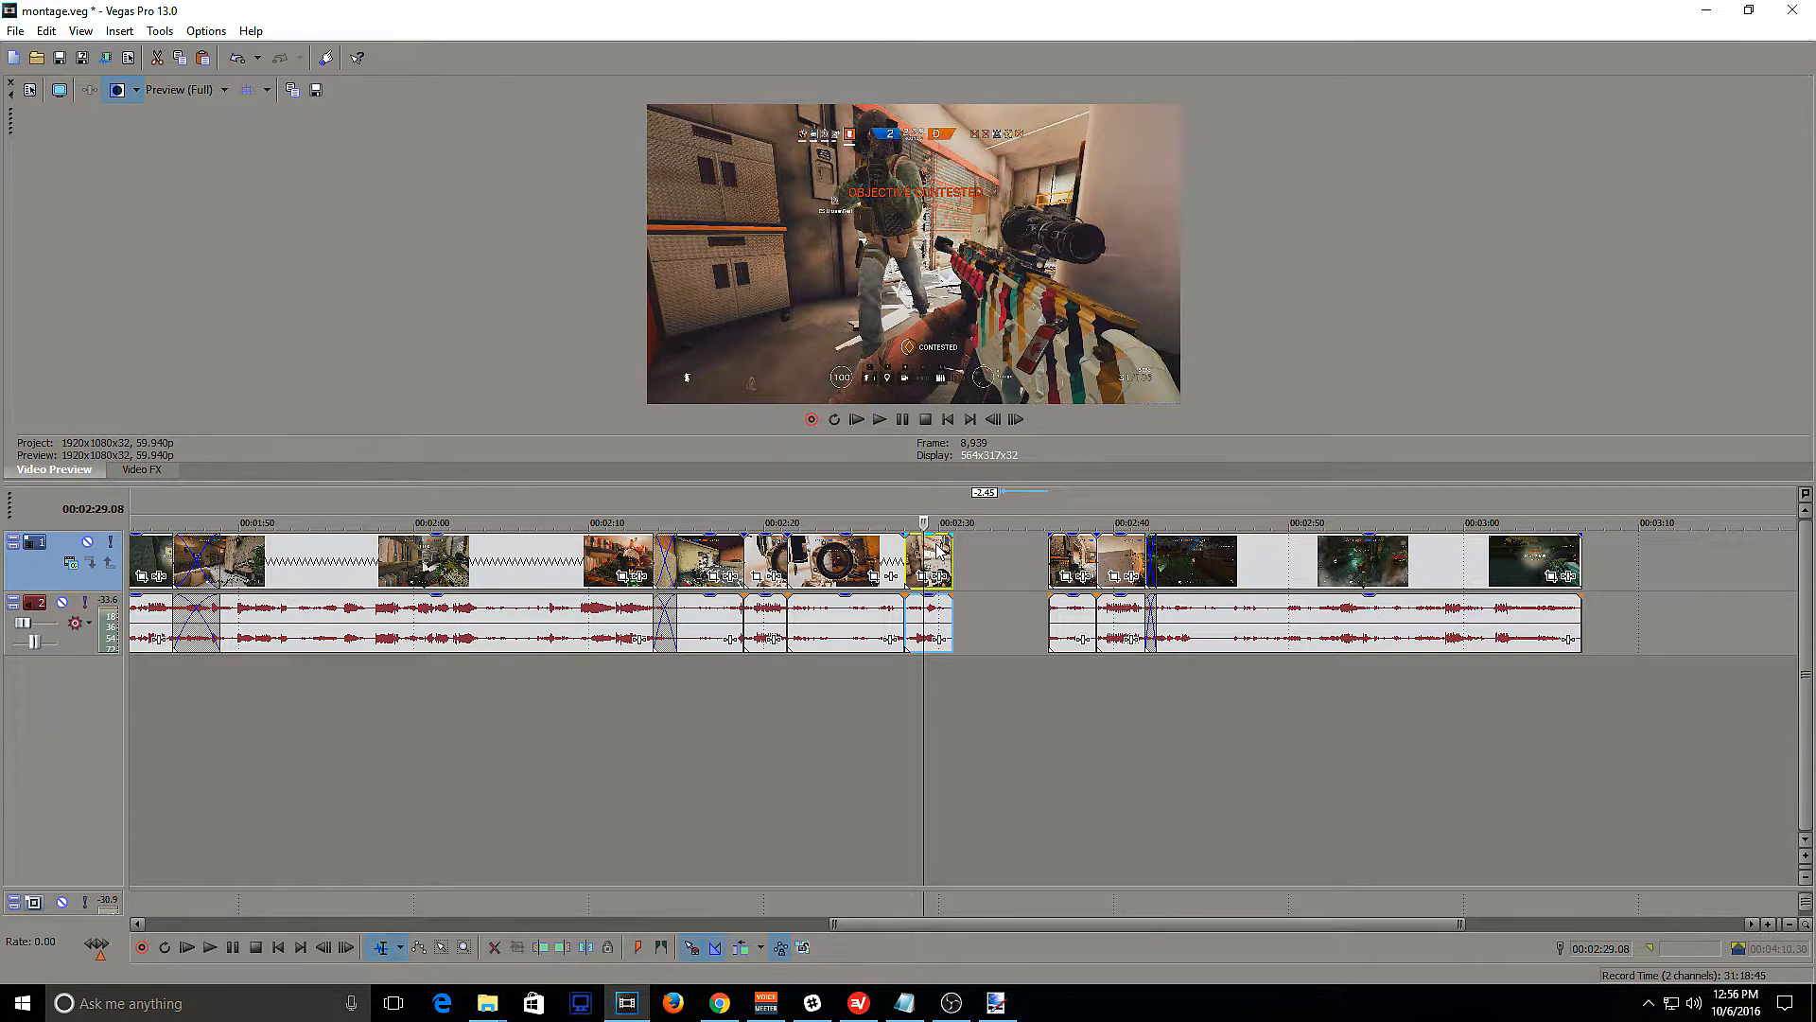
pyautogui.click(934, 543)
pyautogui.rightClick(923, 551)
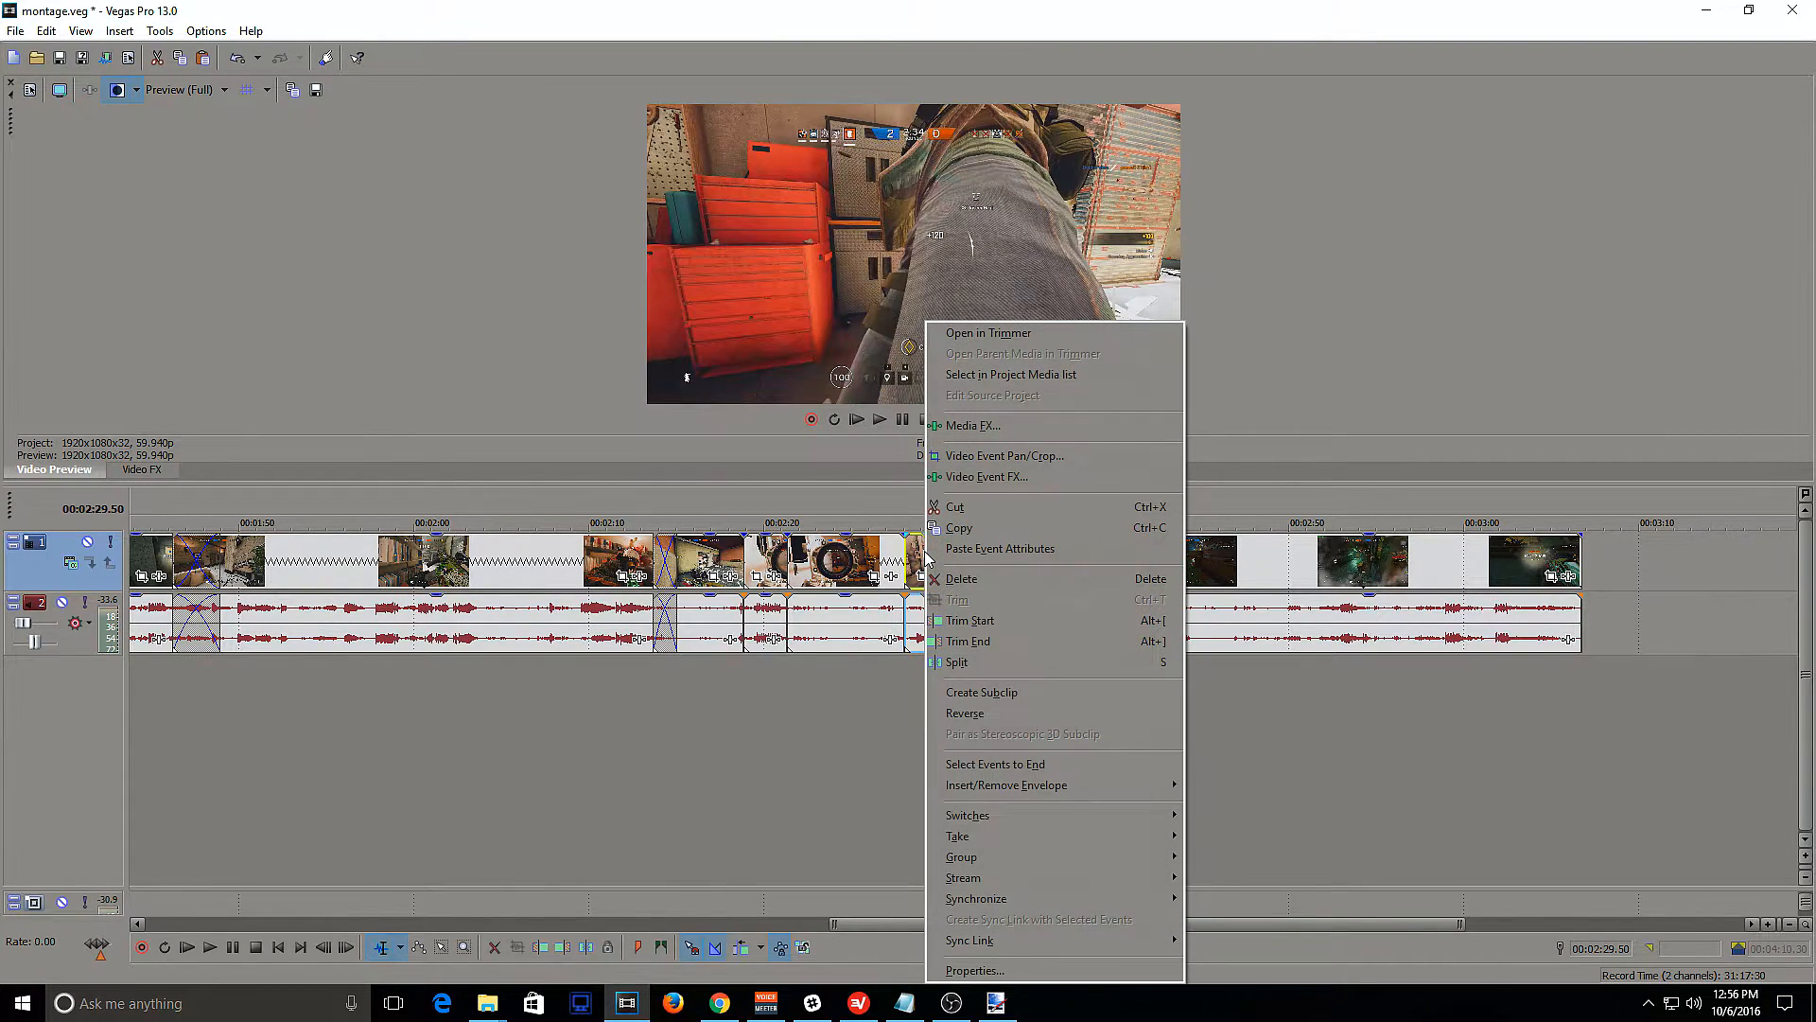
pyautogui.click(990, 532)
pyautogui.click(953, 577)
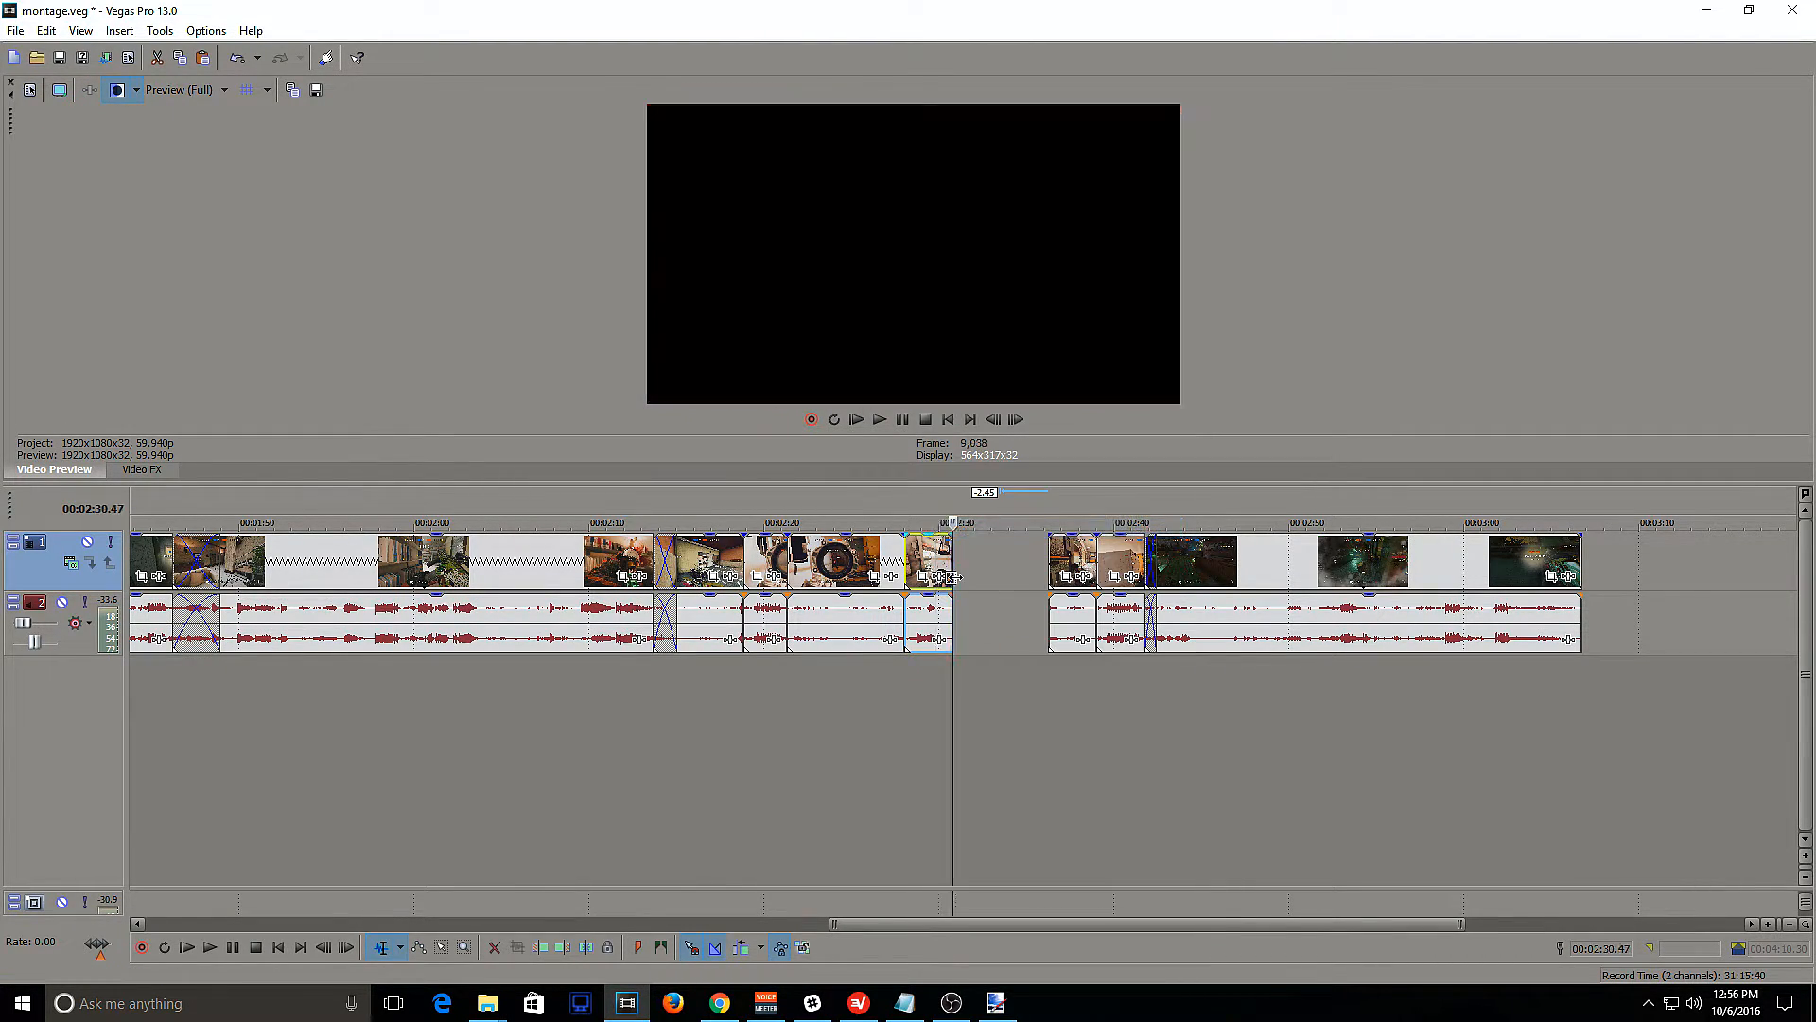
pyautogui.rightClick(971, 565)
pyautogui.click(1005, 576)
pyautogui.click(961, 550)
pyautogui.click(955, 551)
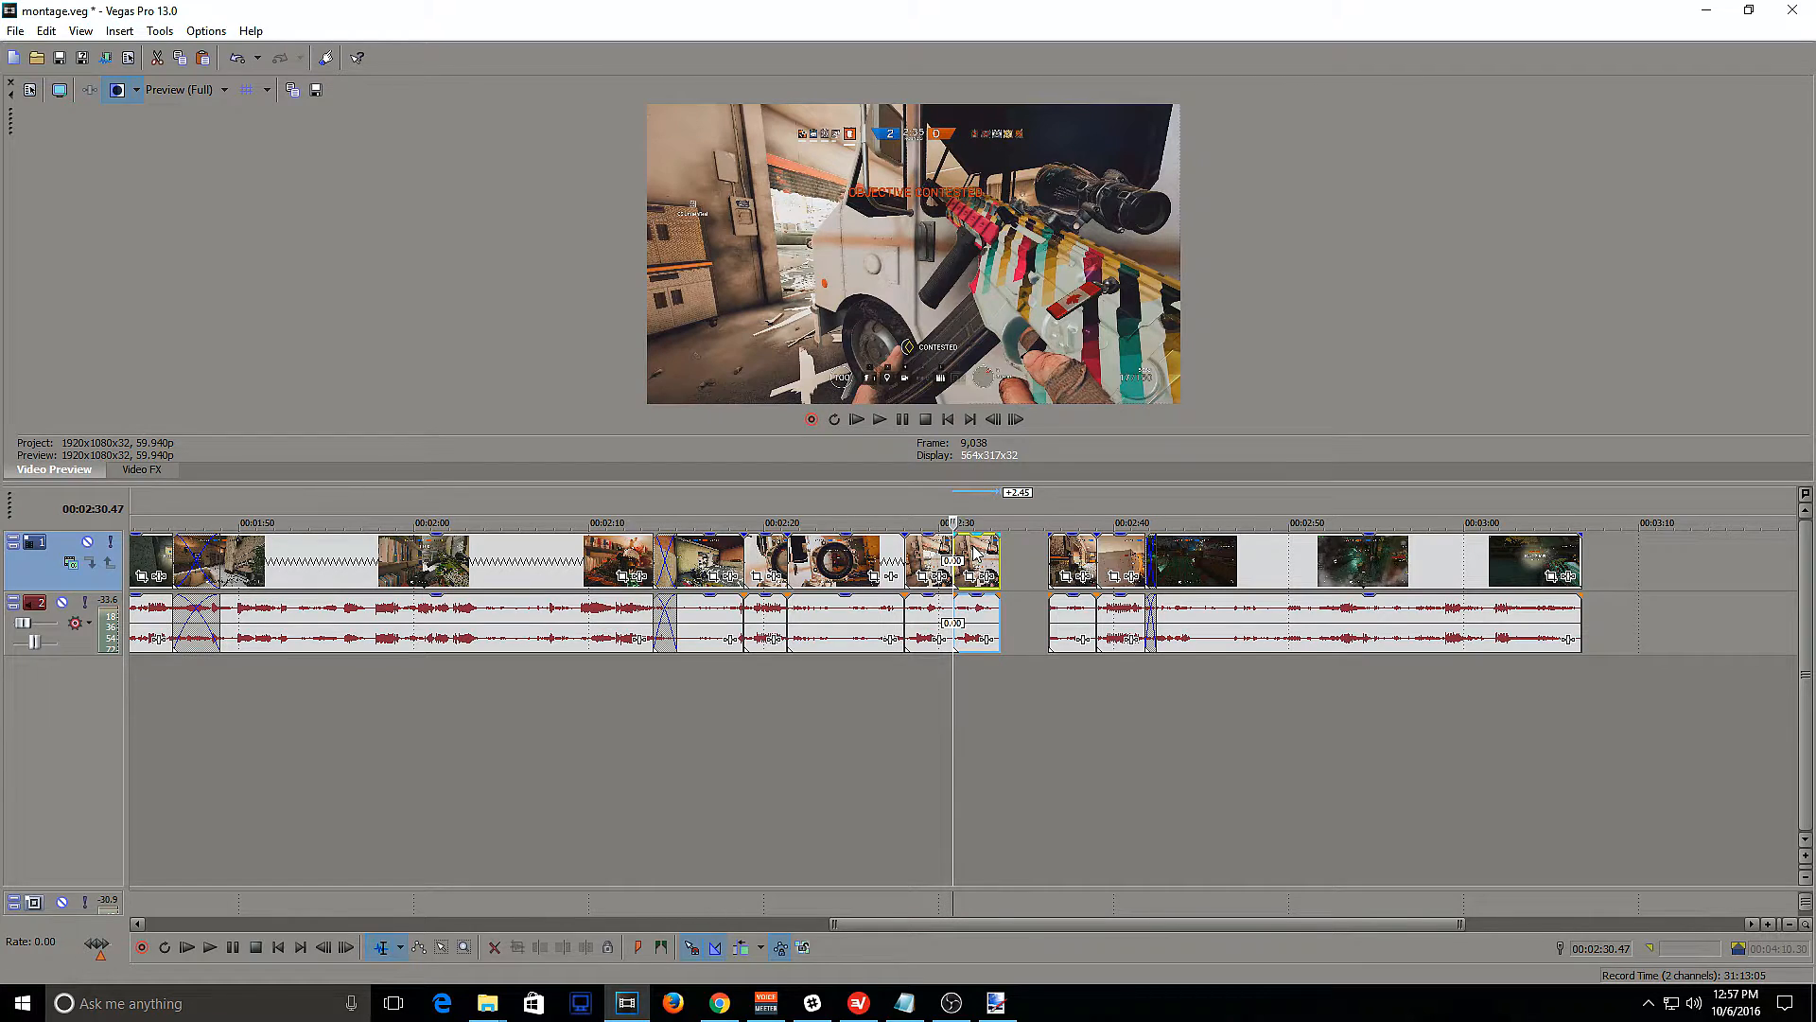
# Reverse the pasted copy at about 2:31 and play it together with the original clip before it
pyautogui.click(972, 542)
pyautogui.rightClick(965, 550)
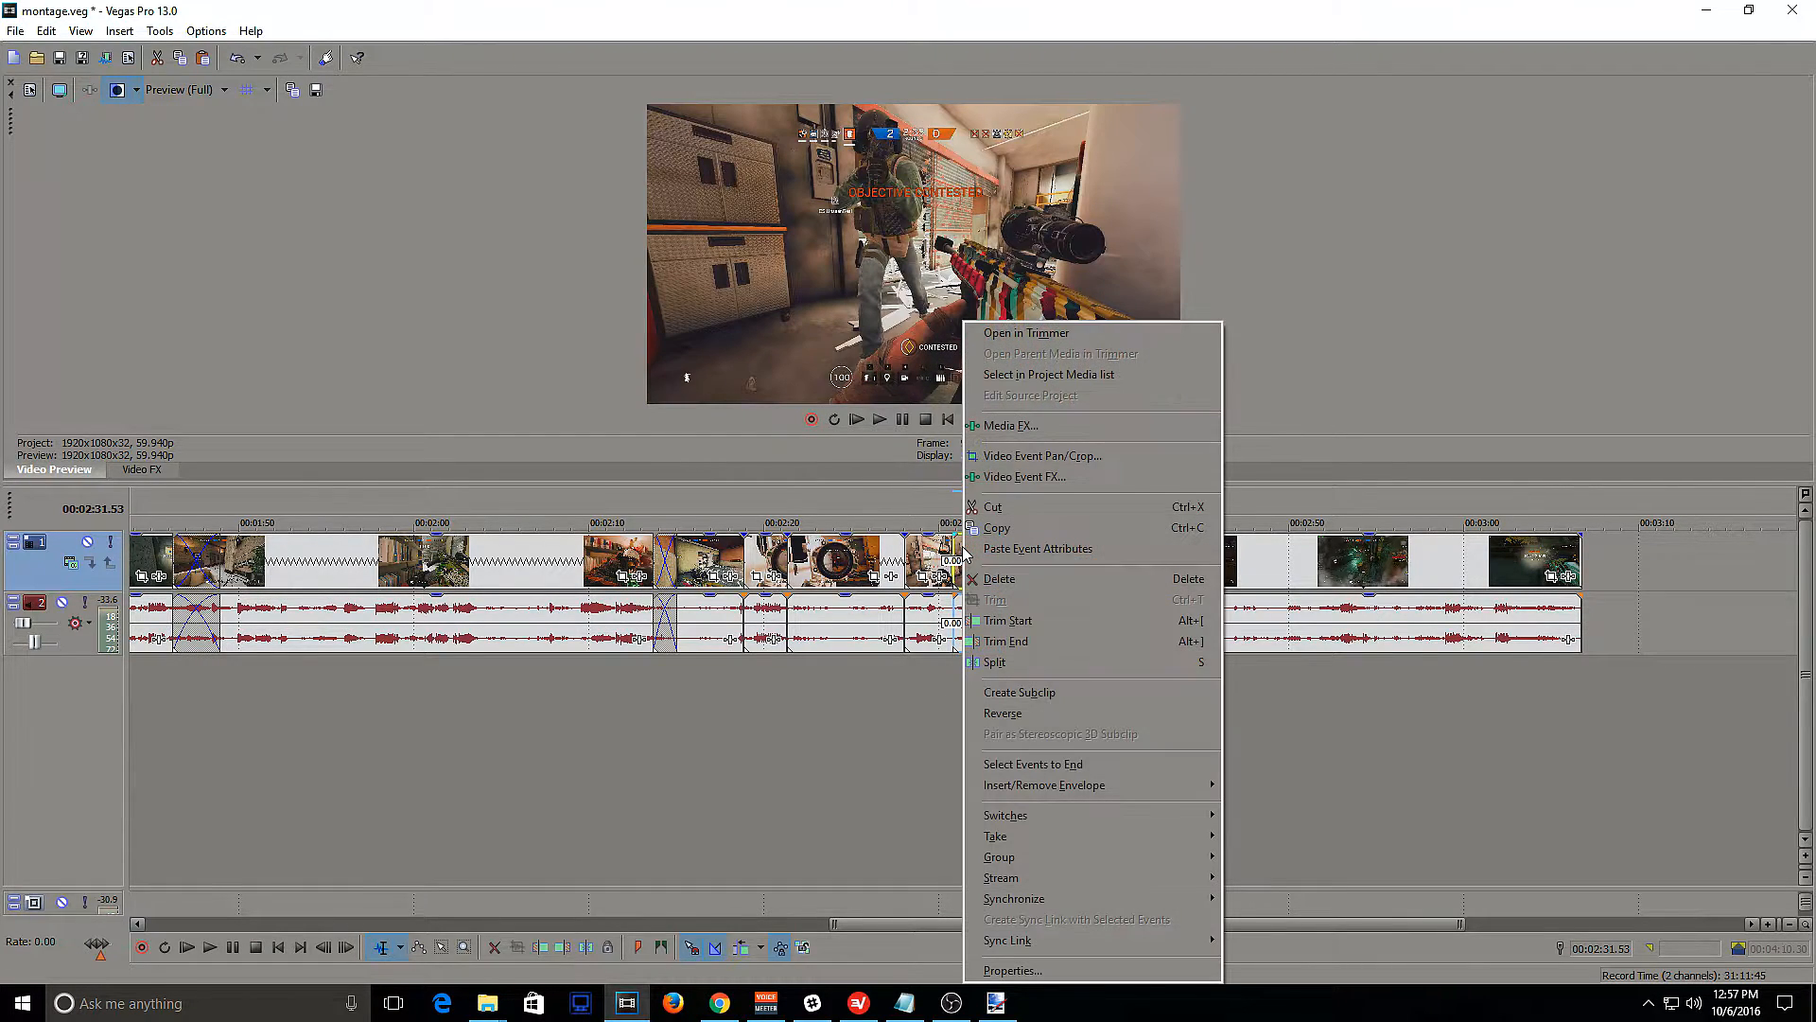
pyautogui.click(1049, 717)
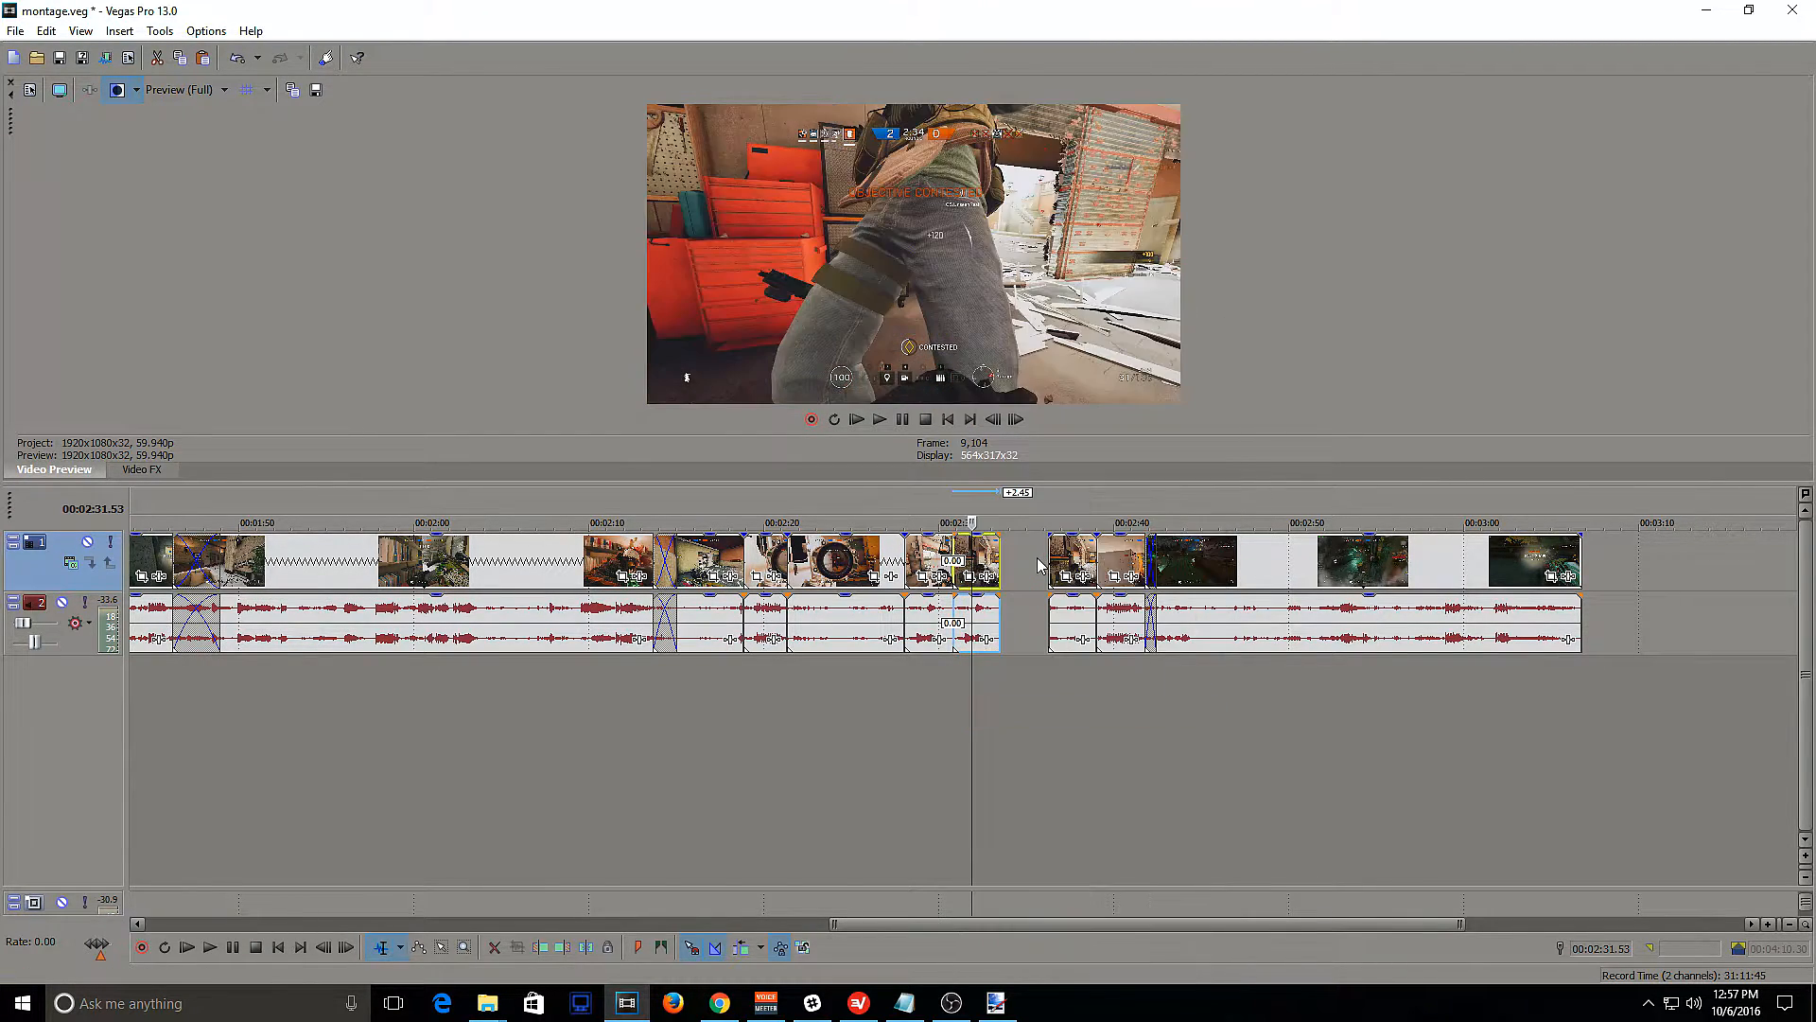
pyautogui.click(1013, 548)
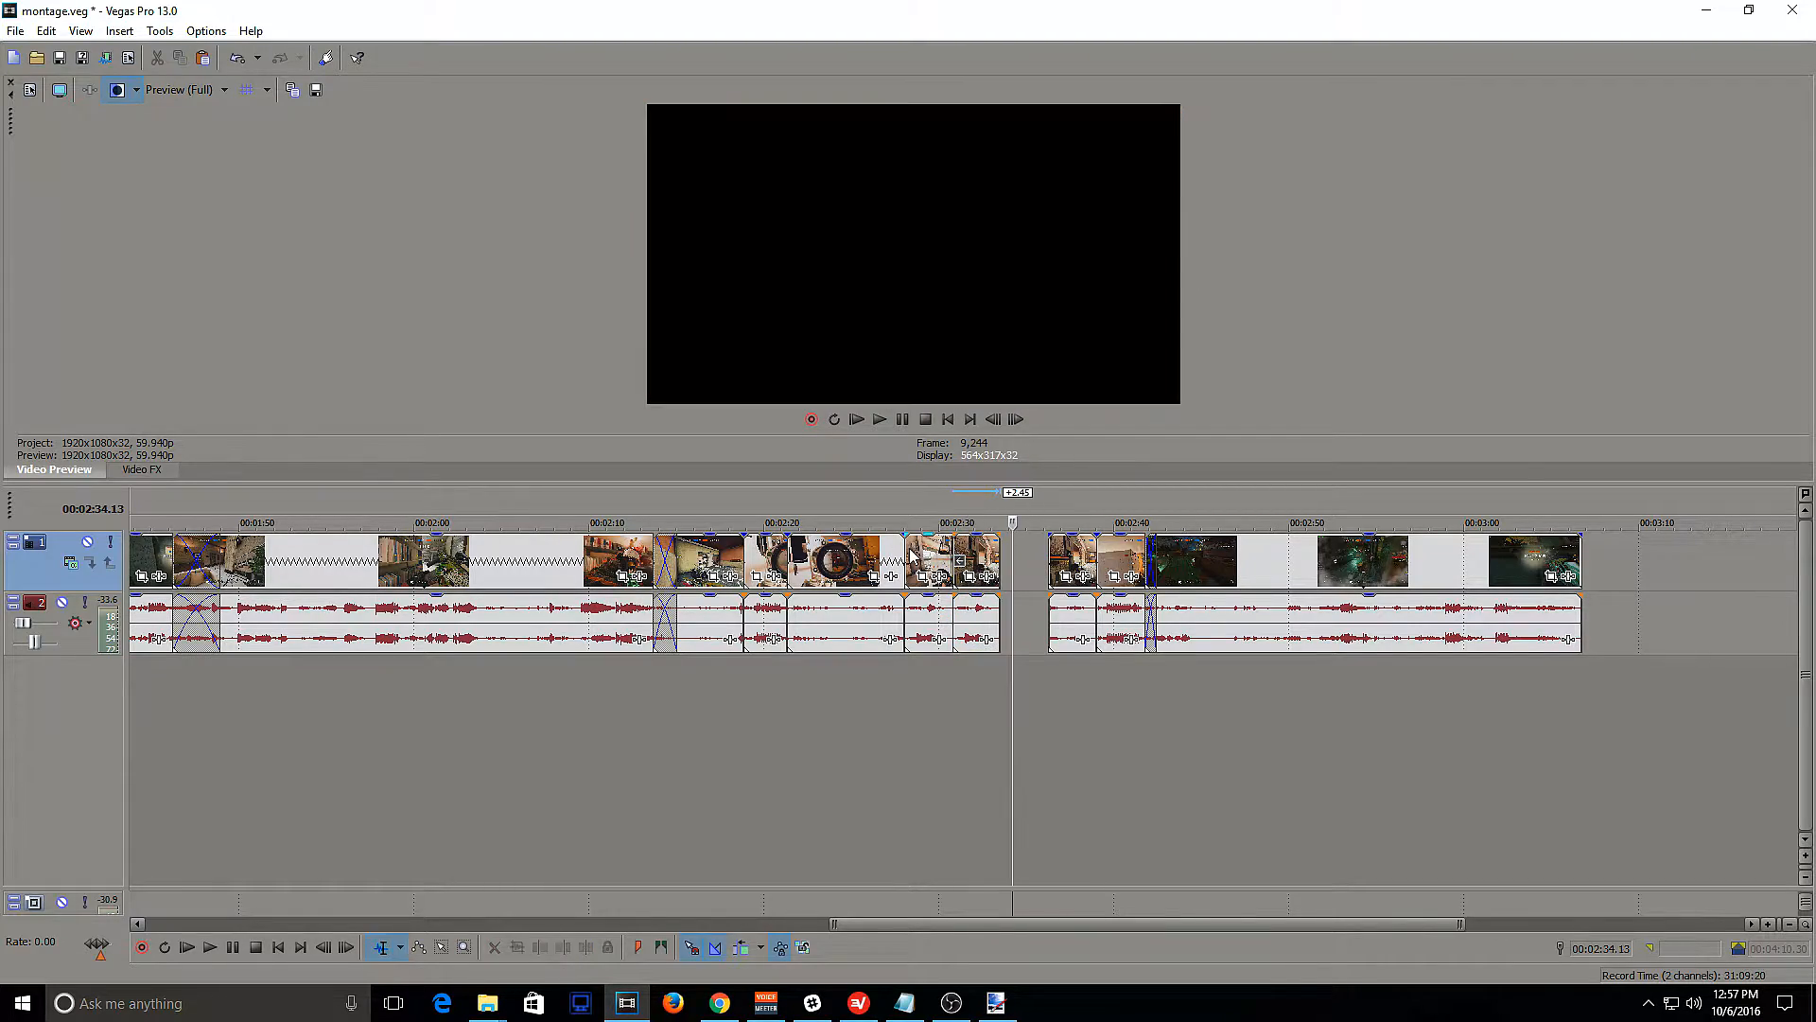
pyautogui.click(906, 549)
pyautogui.press('space')
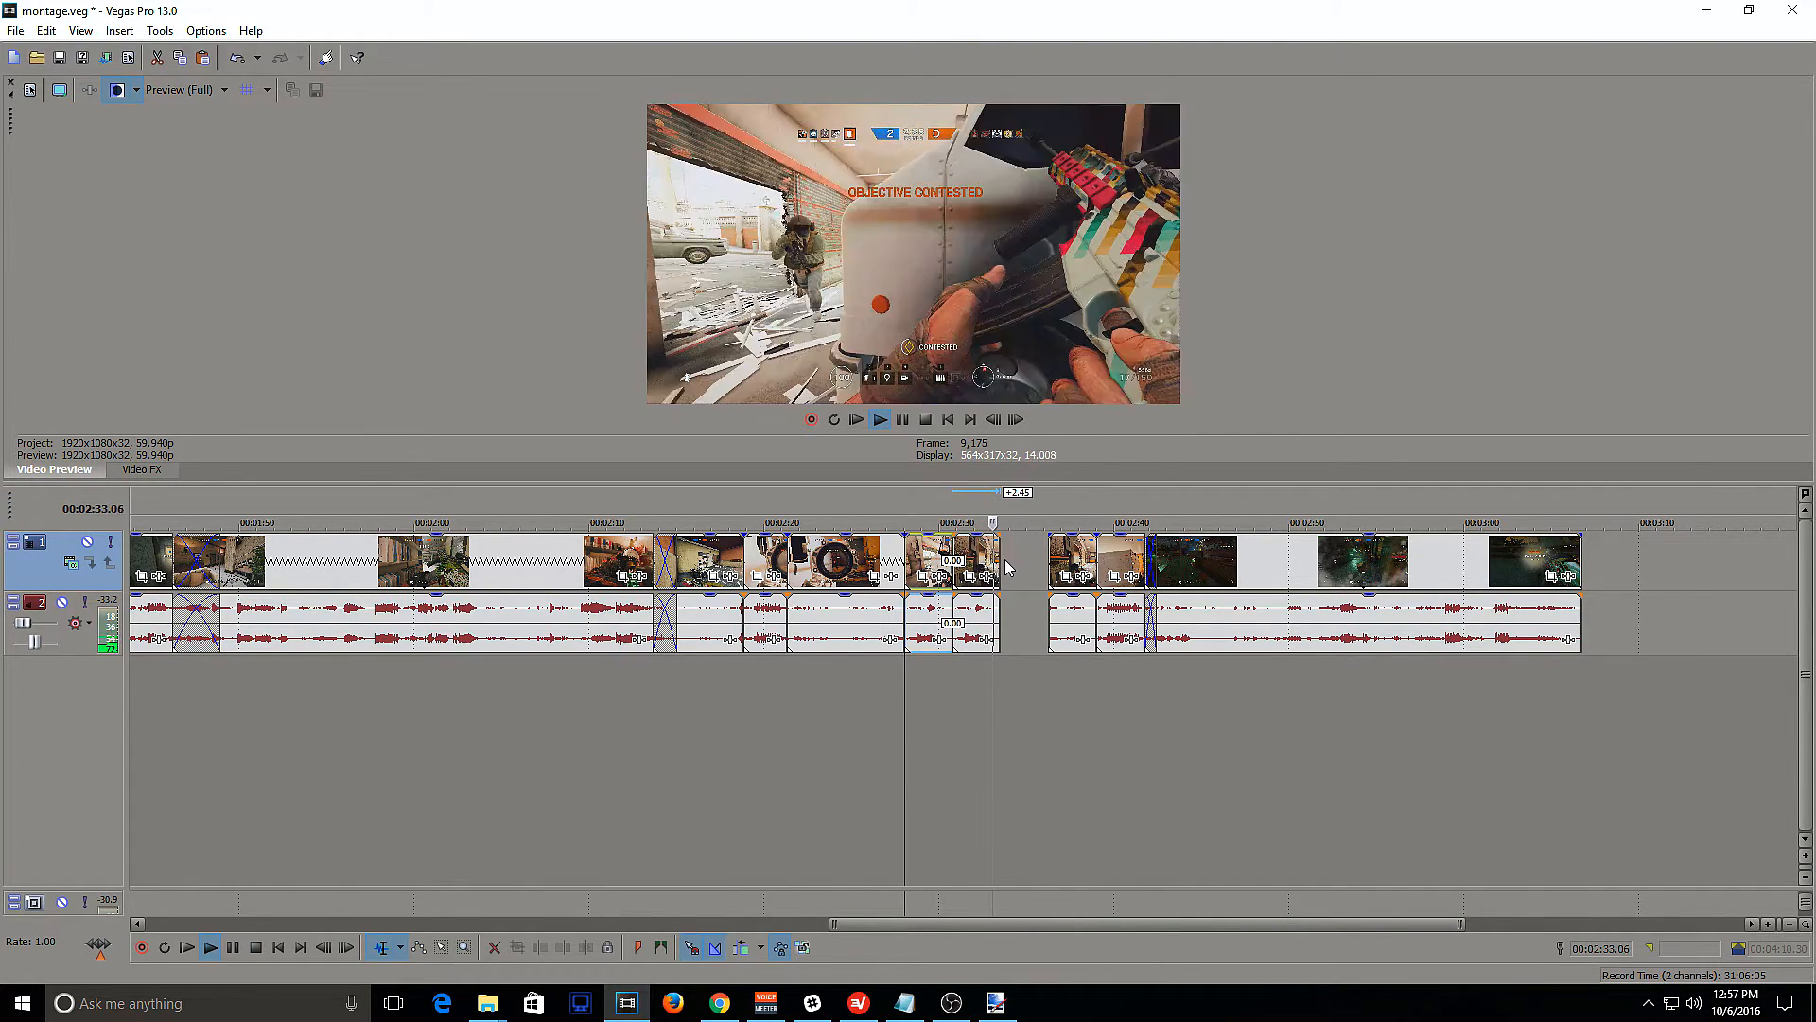
# Paste another forward copy of the clip directly after the reversed one at 2:33.32 and play it
pyautogui.click(1000, 559)
pyautogui.hotkey('ctrl', 'v')
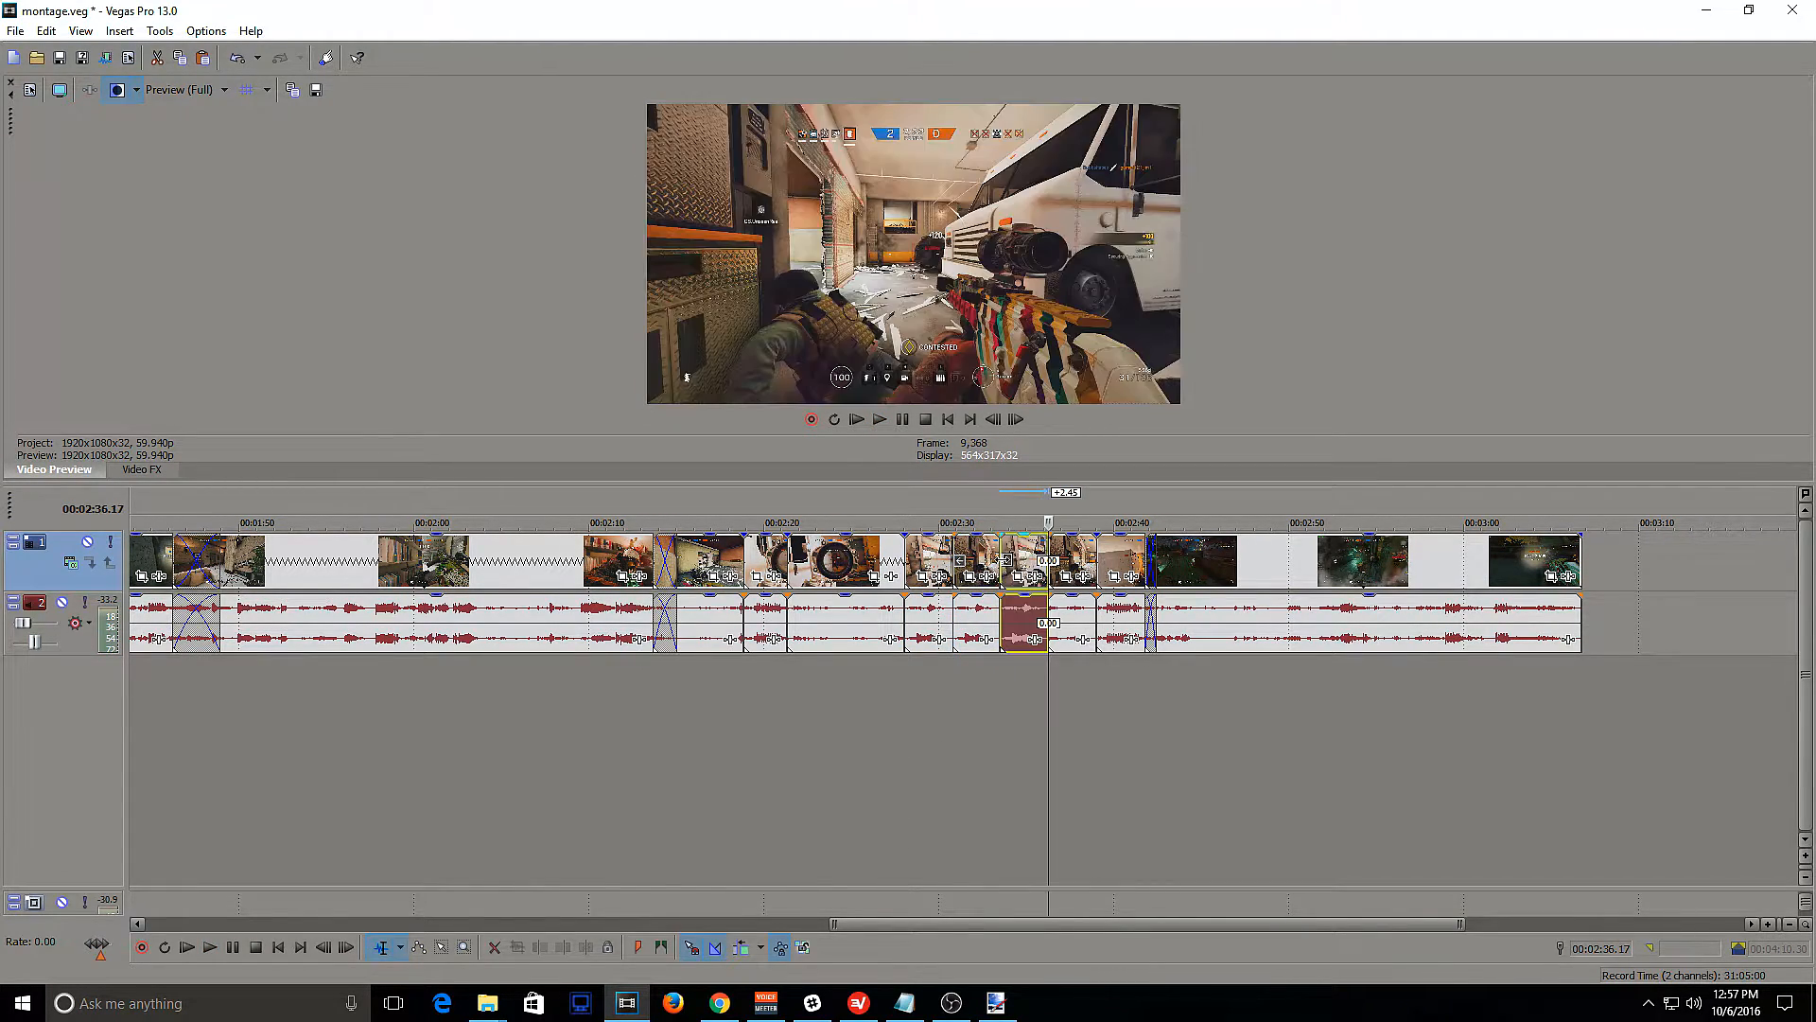
pyautogui.press('space')
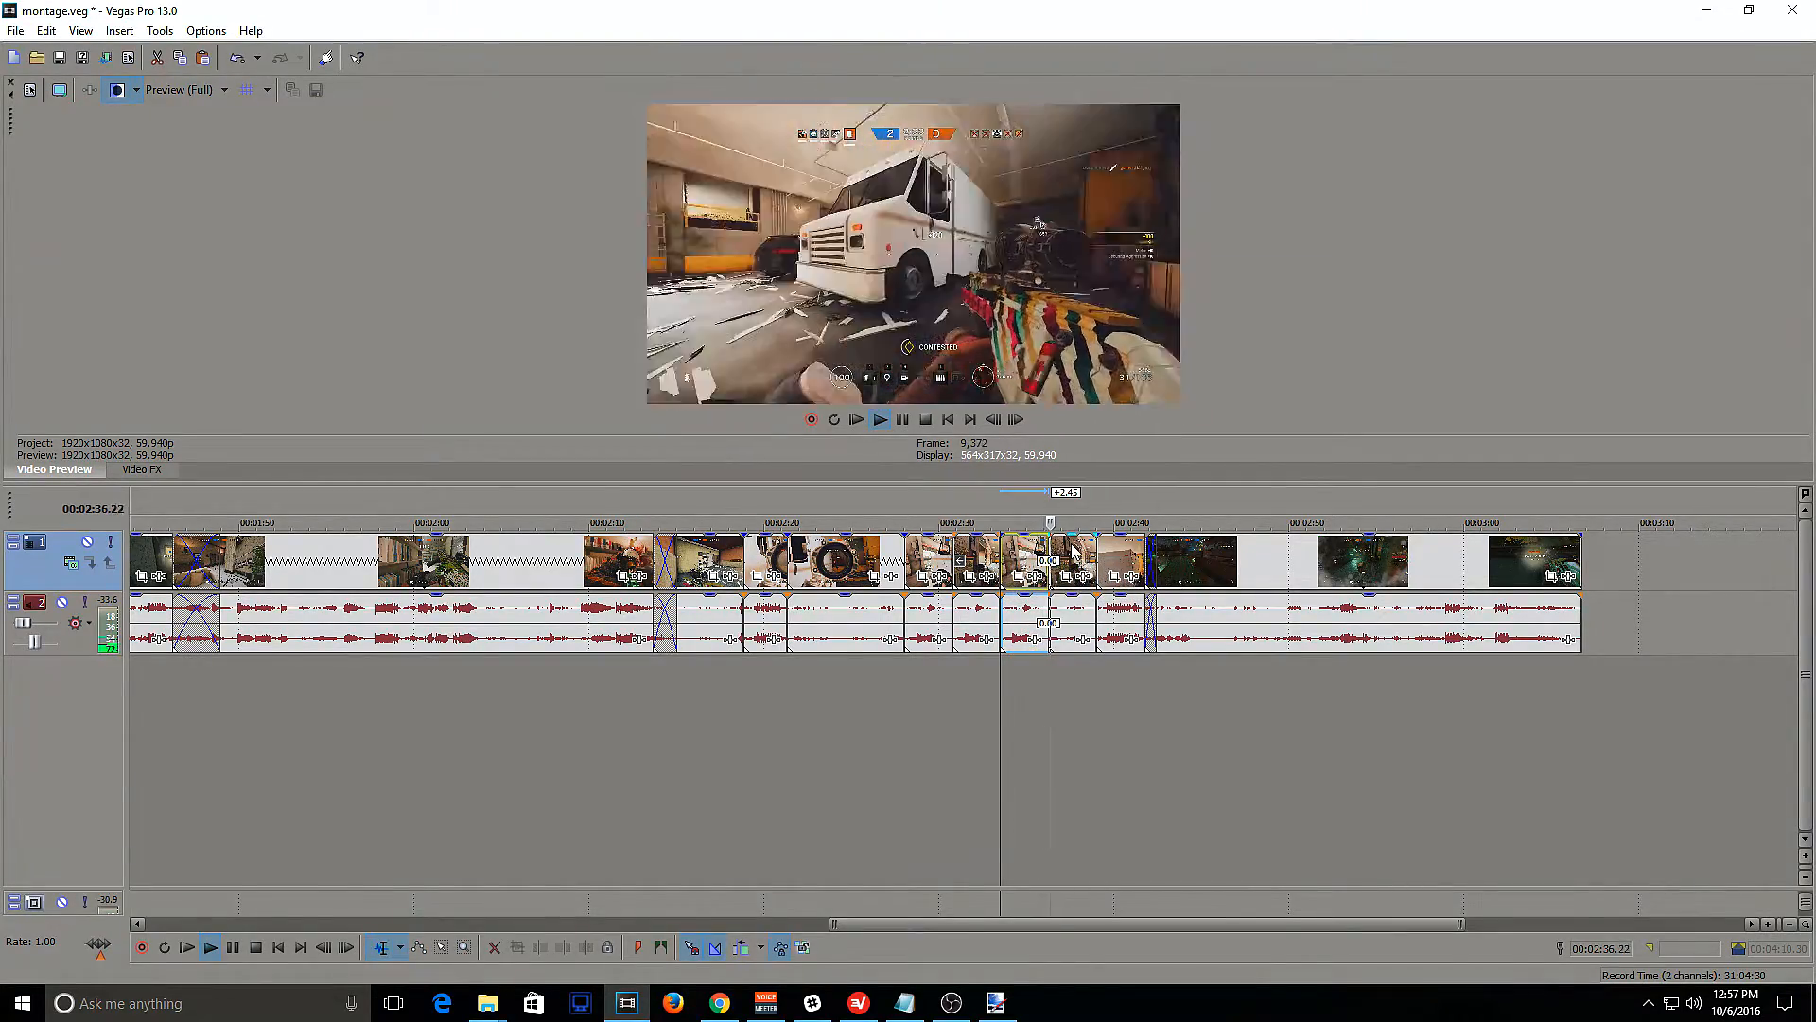
pyautogui.press('space')
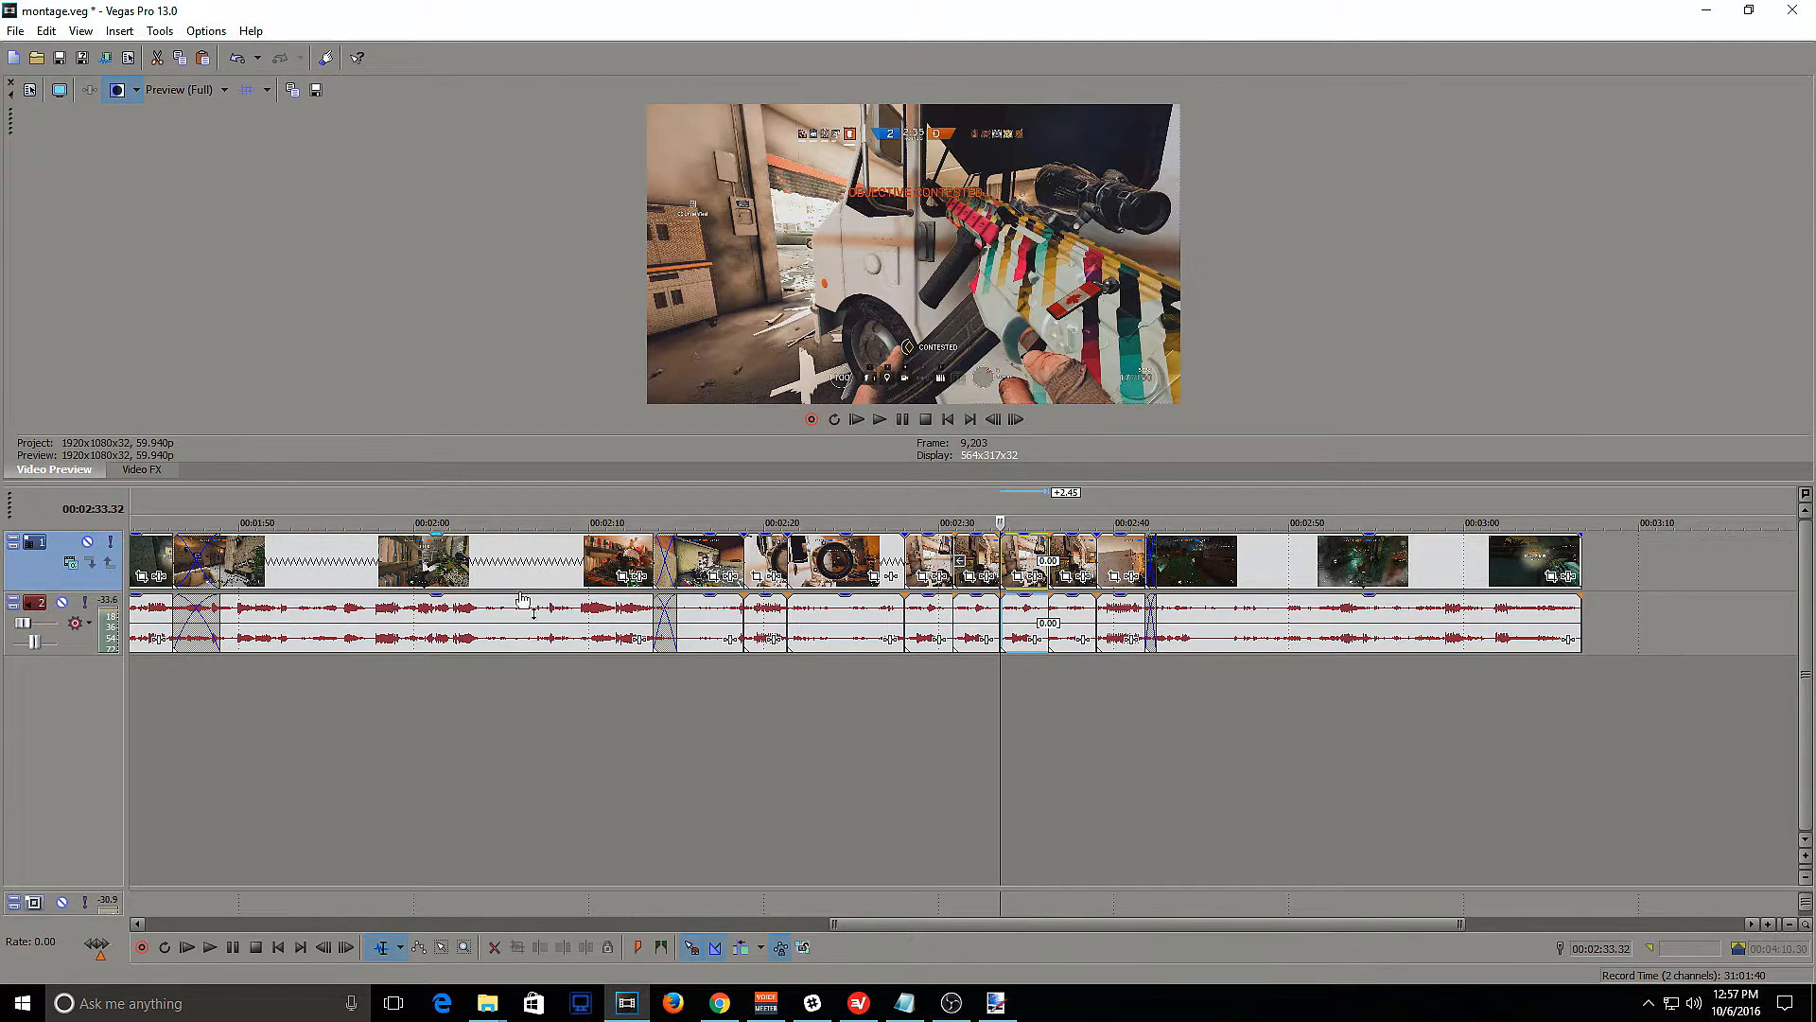
# Insert a new empty video track above the montage's video track
pyautogui.rightClick(44, 565)
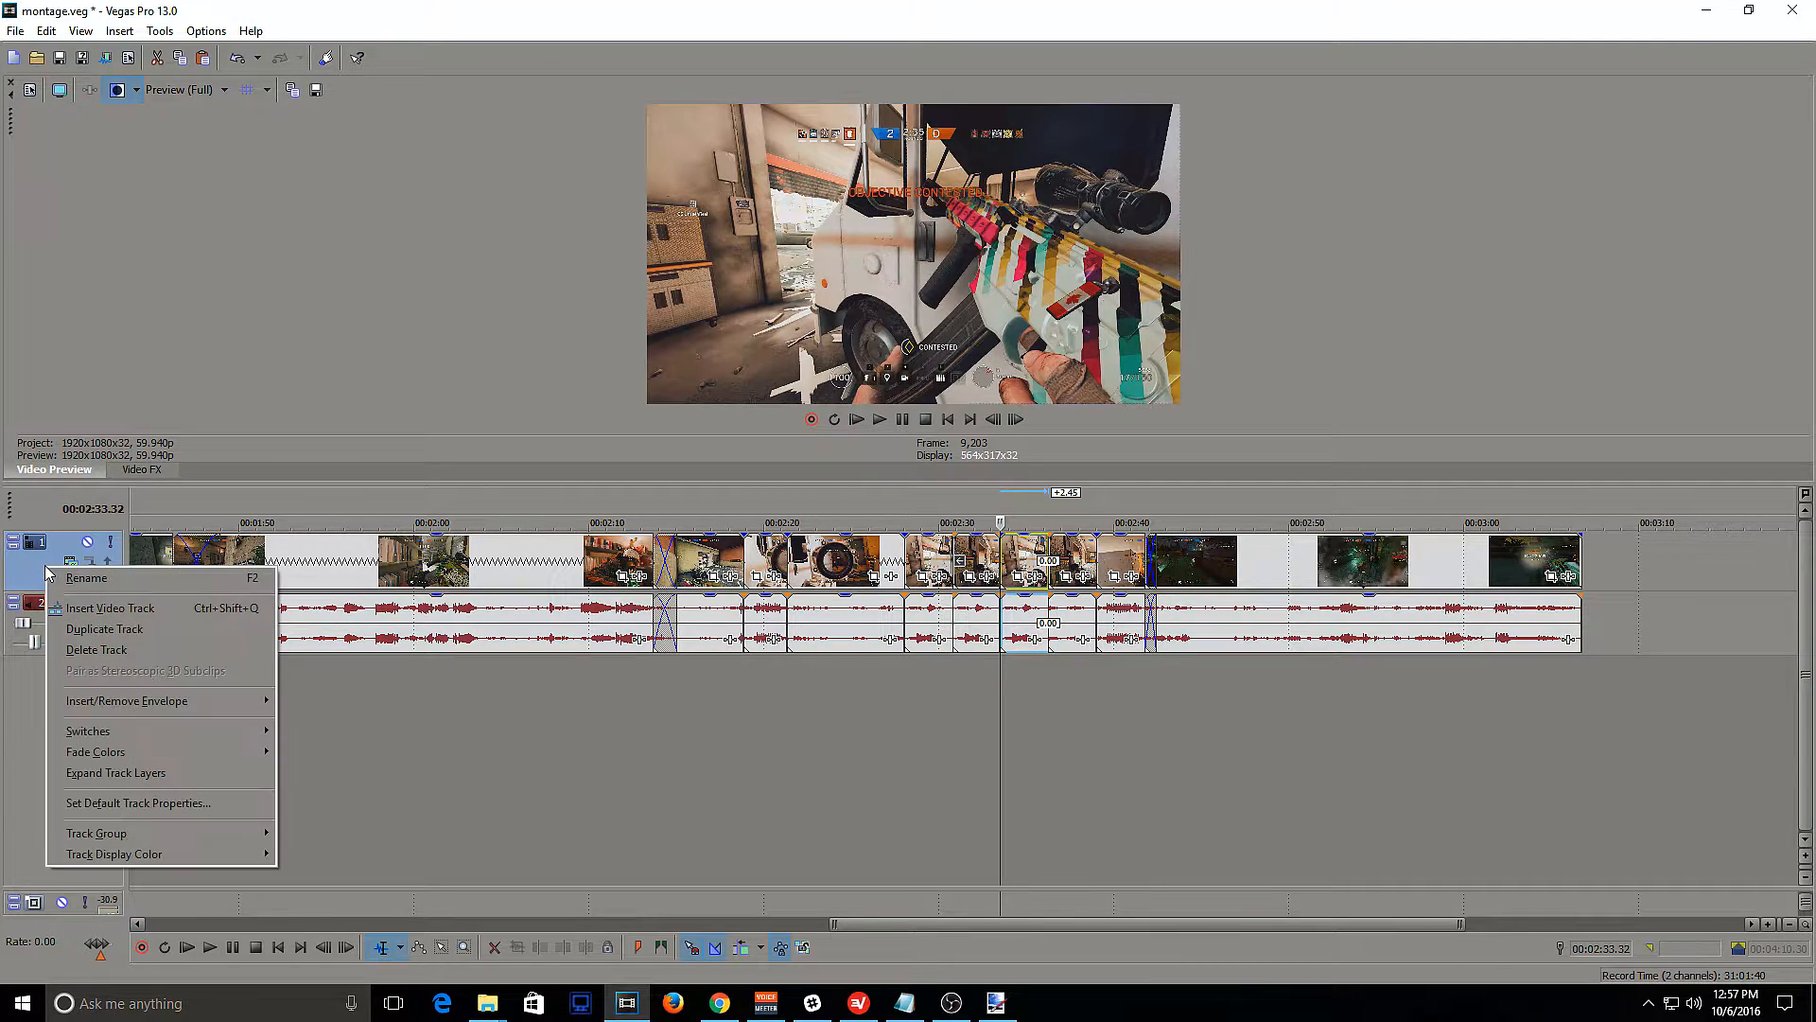
pyautogui.click(172, 608)
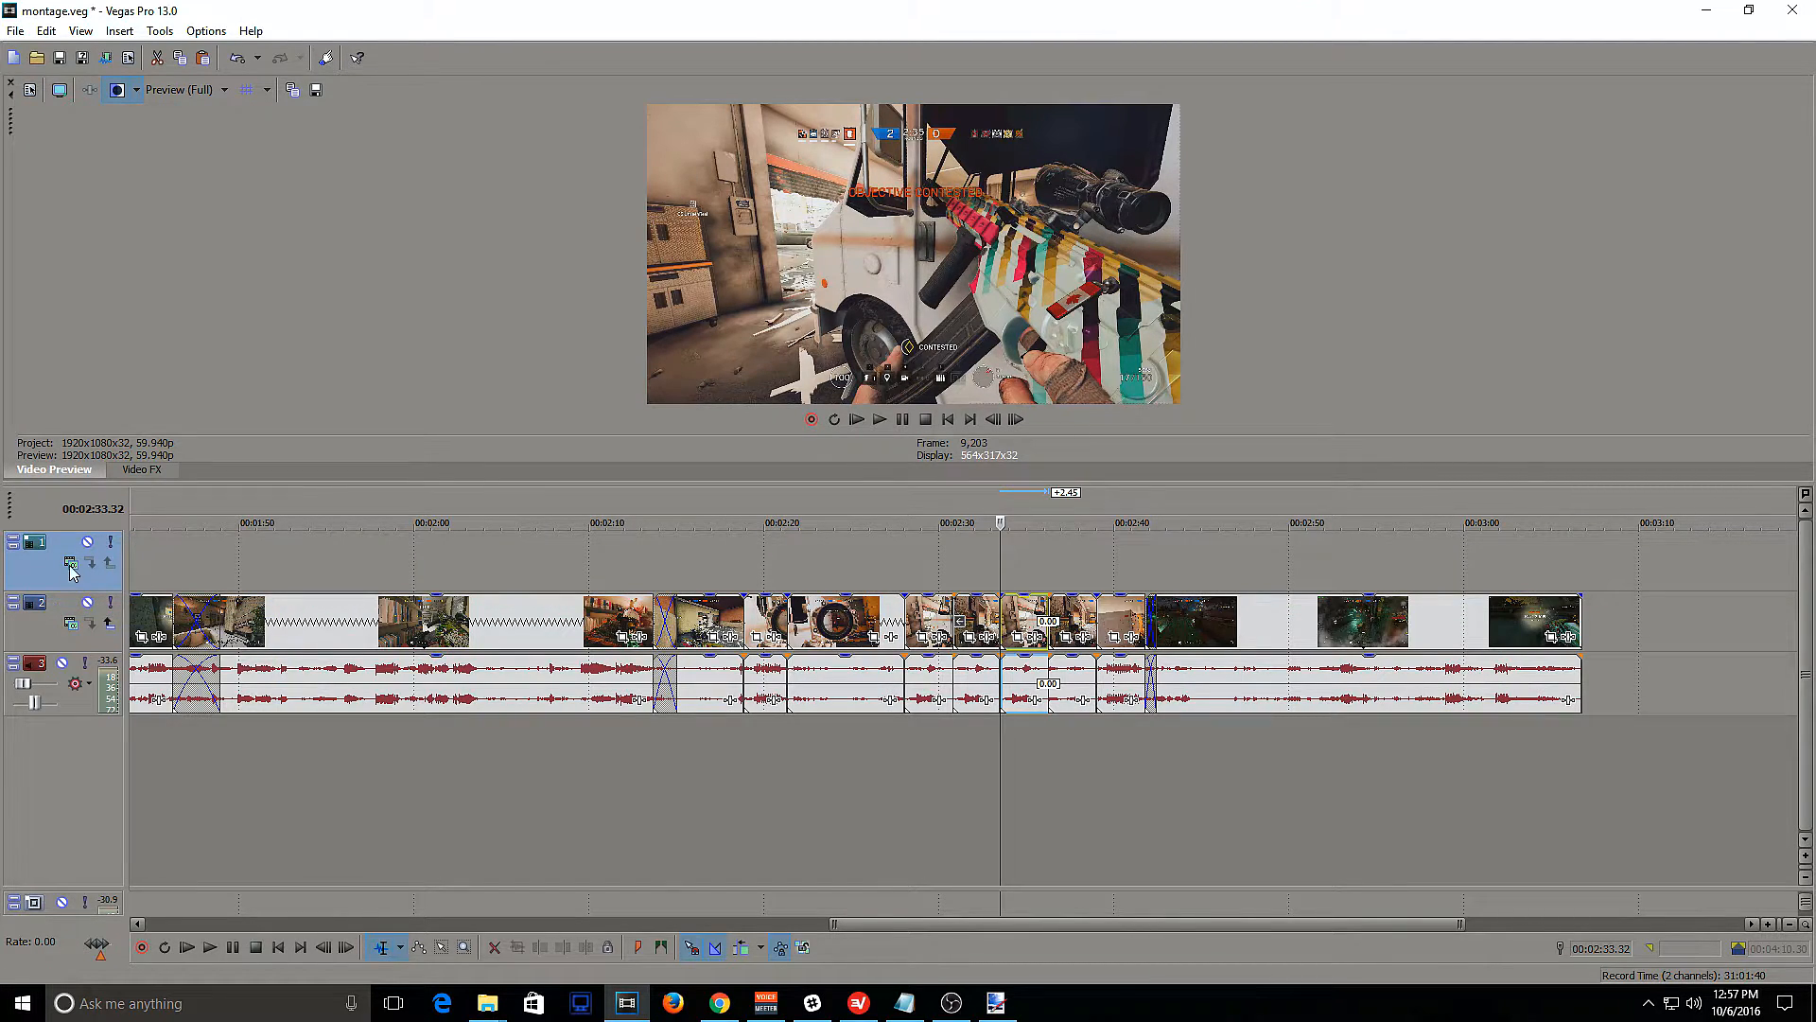
pyautogui.click(727, 562)
pyautogui.click(908, 557)
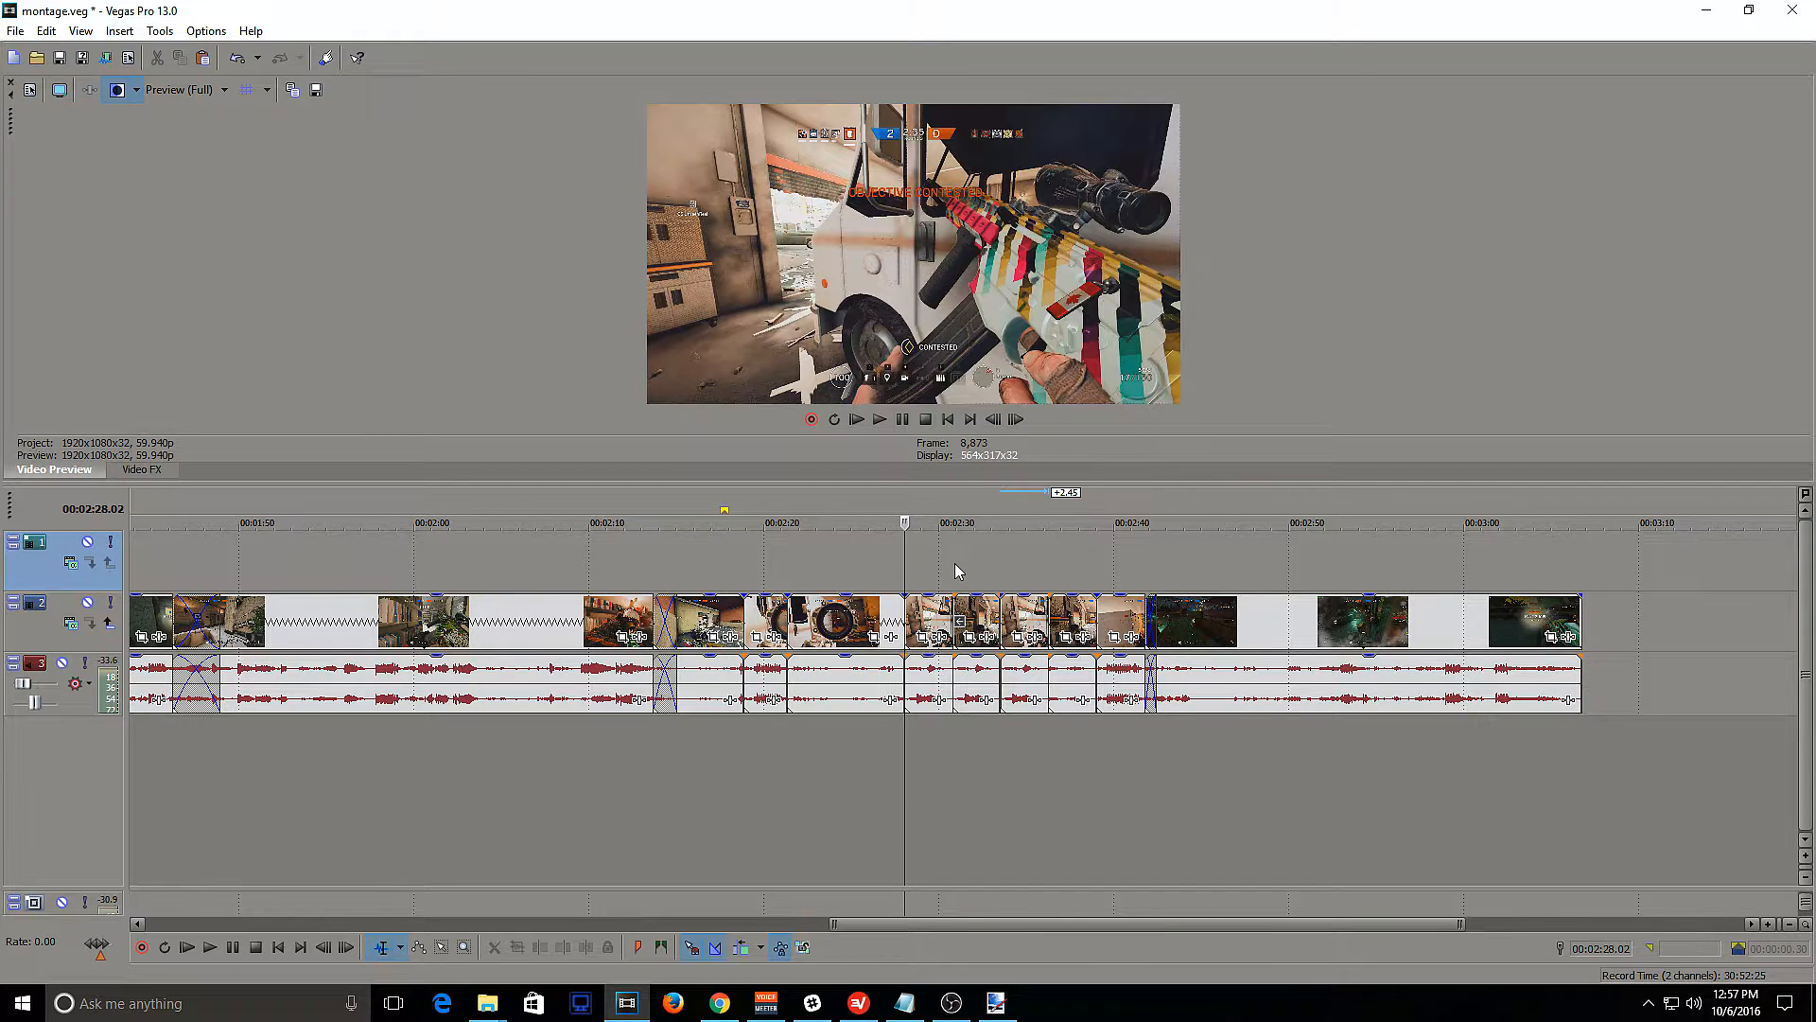
pyautogui.click(825, 621)
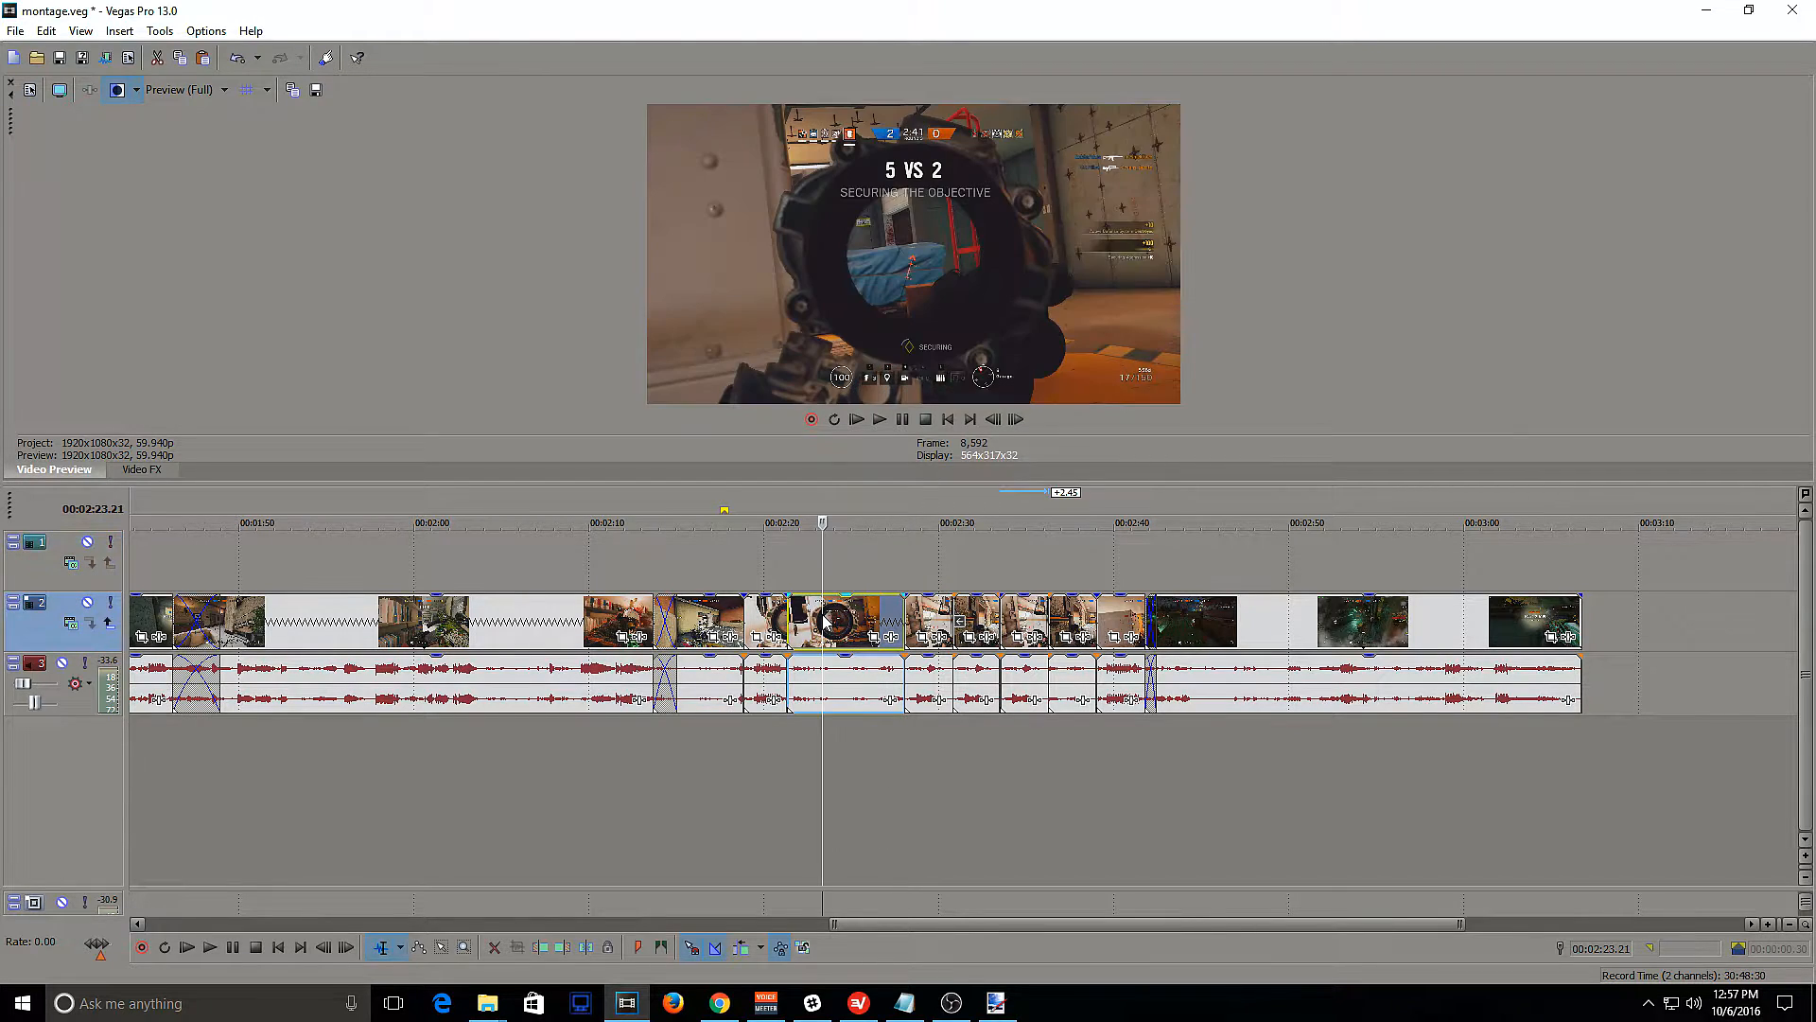
pyautogui.click(914, 544)
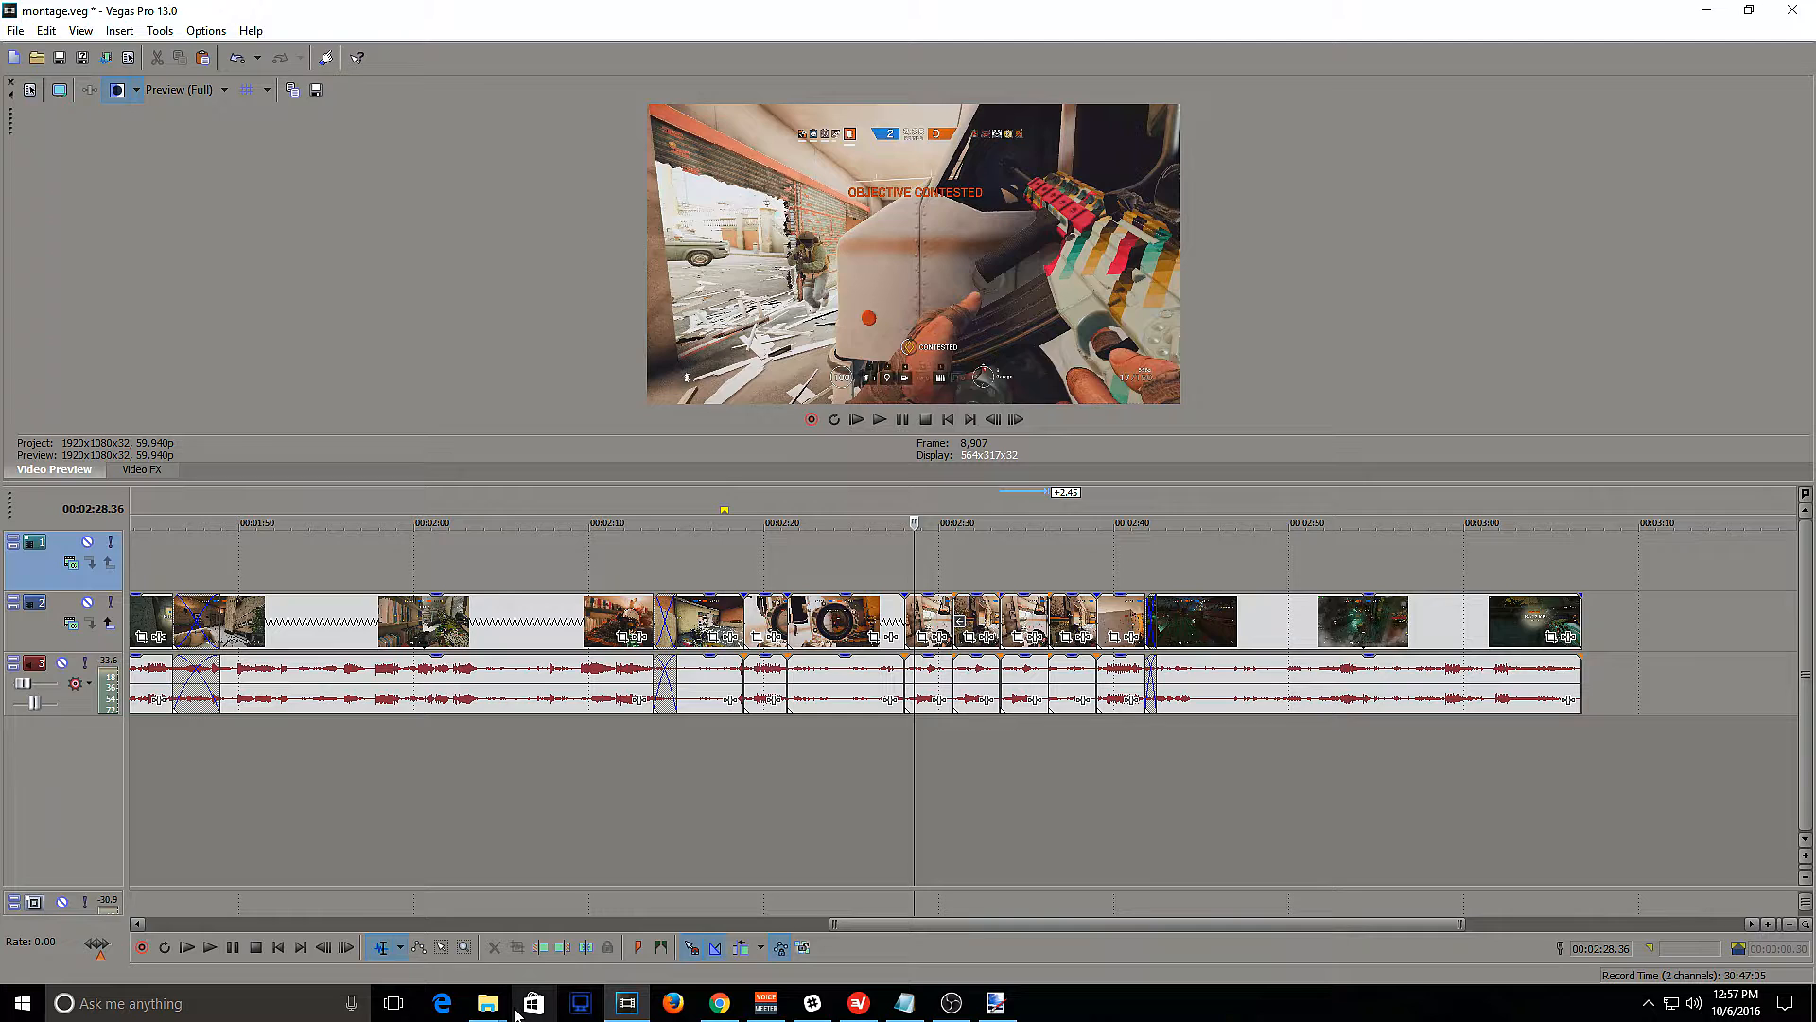
# Place the "bright trans" logo image from the Pictures folder on the new video track at about 2:25
pyautogui.moveTo(487, 1003)
pyautogui.click(403, 914)
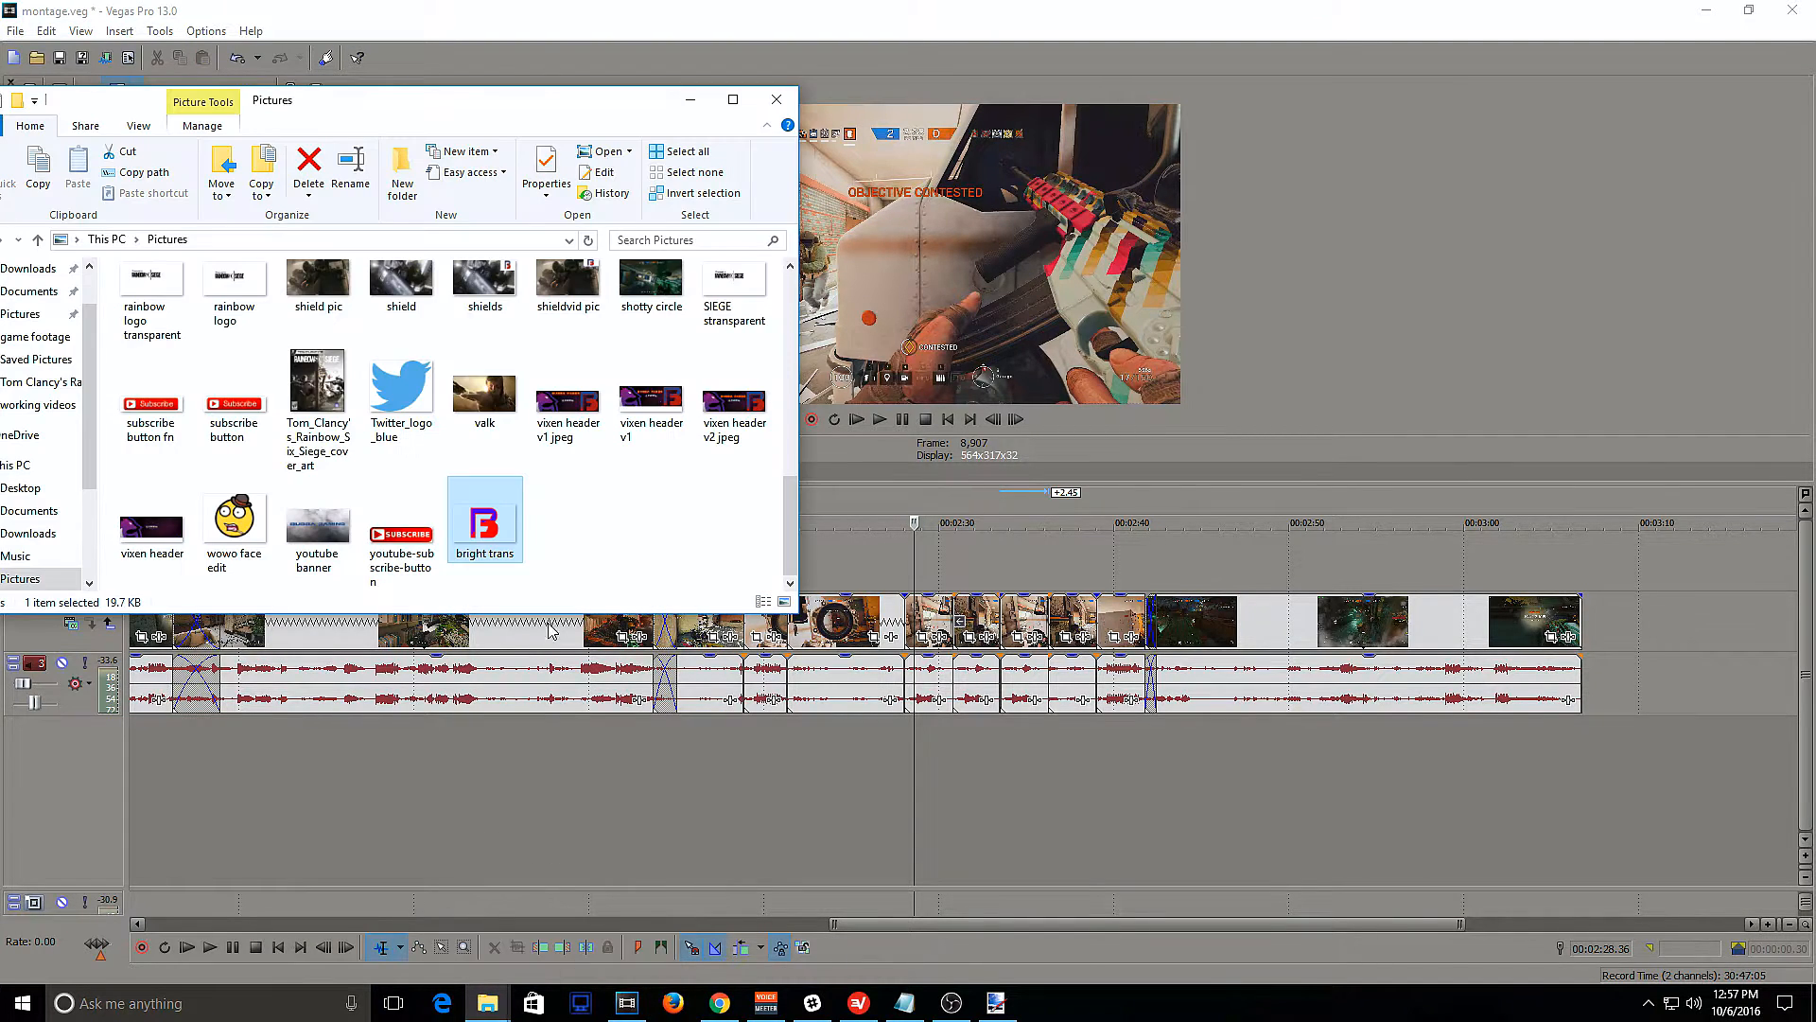
pyautogui.moveTo(483, 526); pyautogui.dragTo(889, 538)
pyautogui.click(708, 106)
pyautogui.click(837, 551)
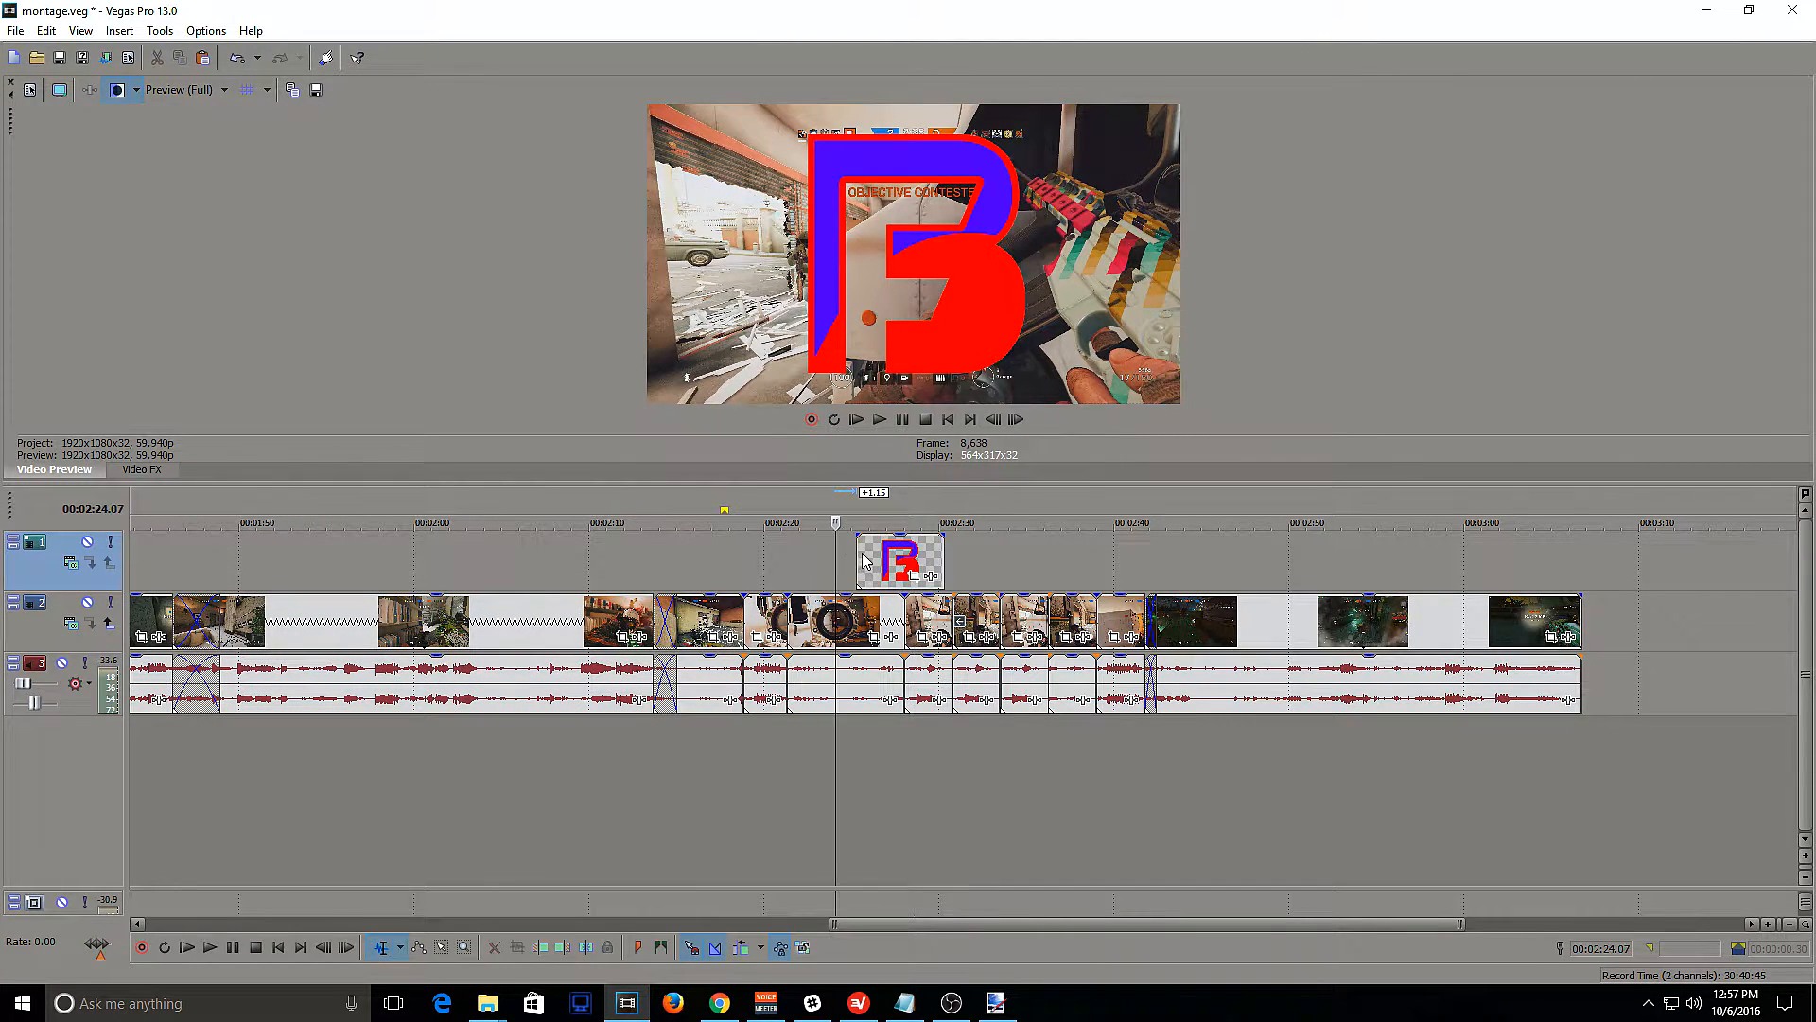
# Extend the logo image at both ends so that it spans the whole montage, from its start to its end
pyautogui.scroll(-4, 856, 560)
pyautogui.scroll(1, 1142, 559)
pyautogui.scroll(-1, 929, 572)
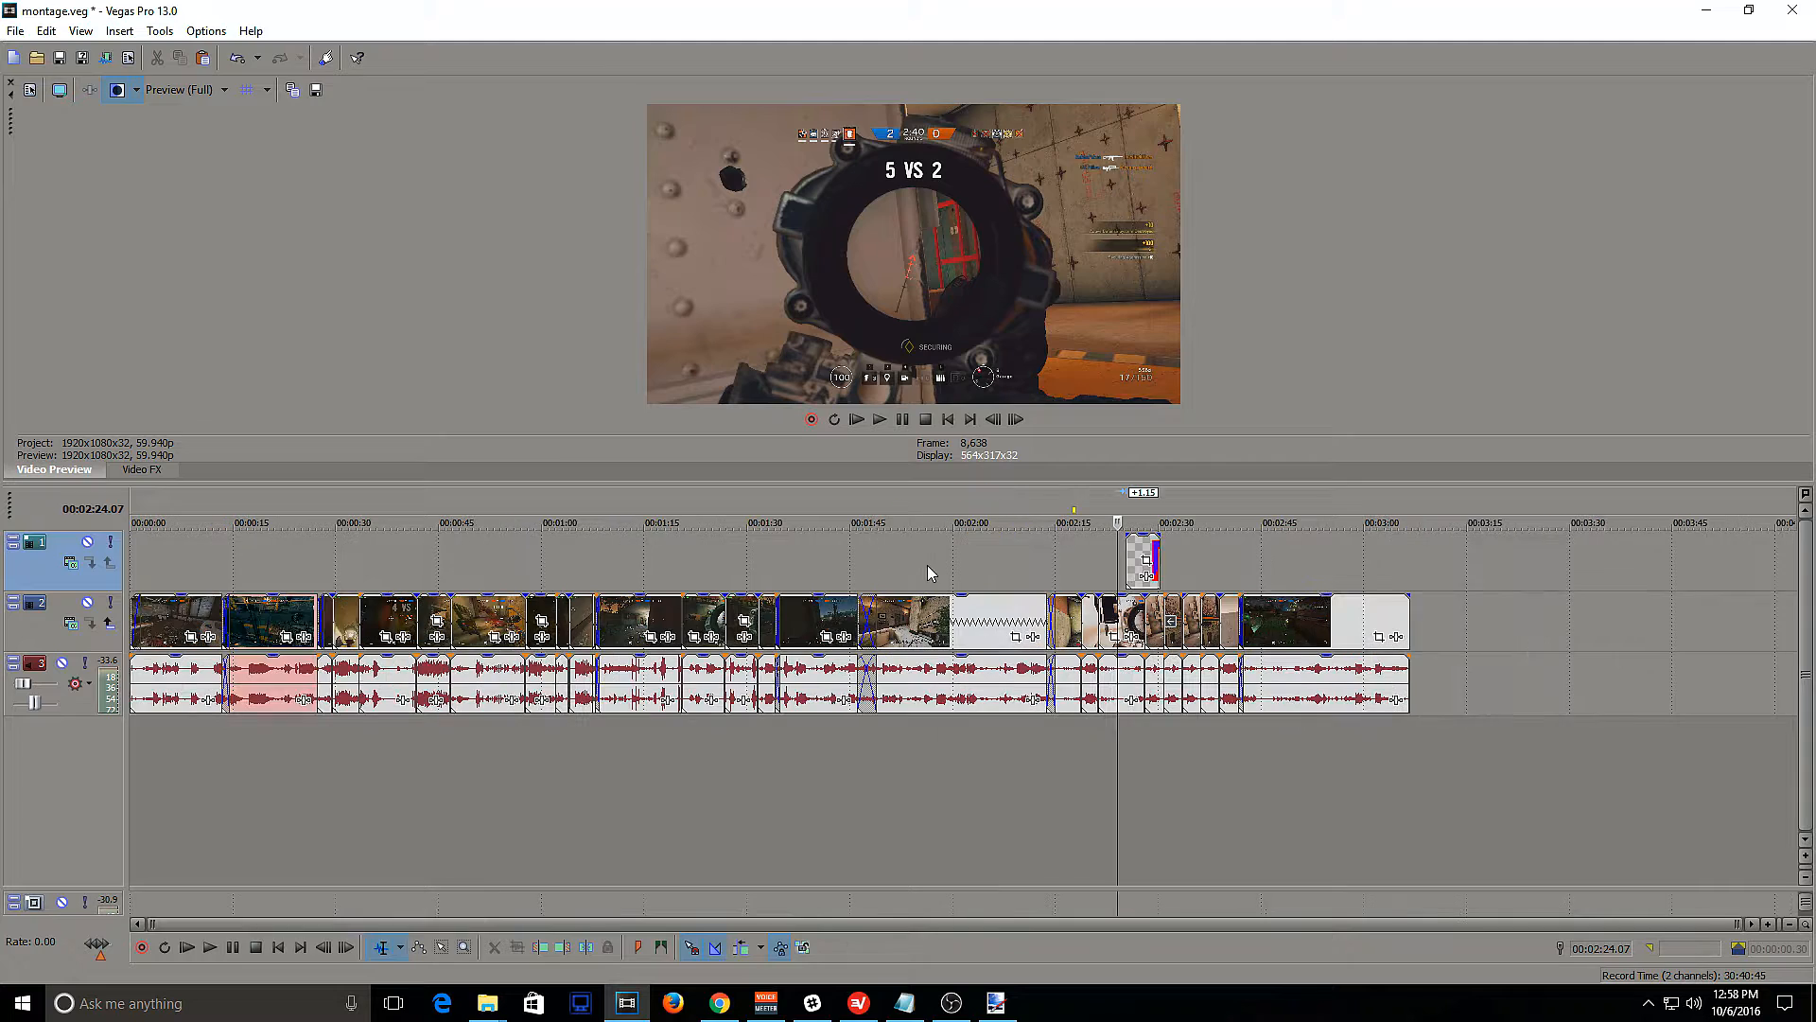
pyautogui.moveTo(1128, 554); pyautogui.dragTo(132, 554)
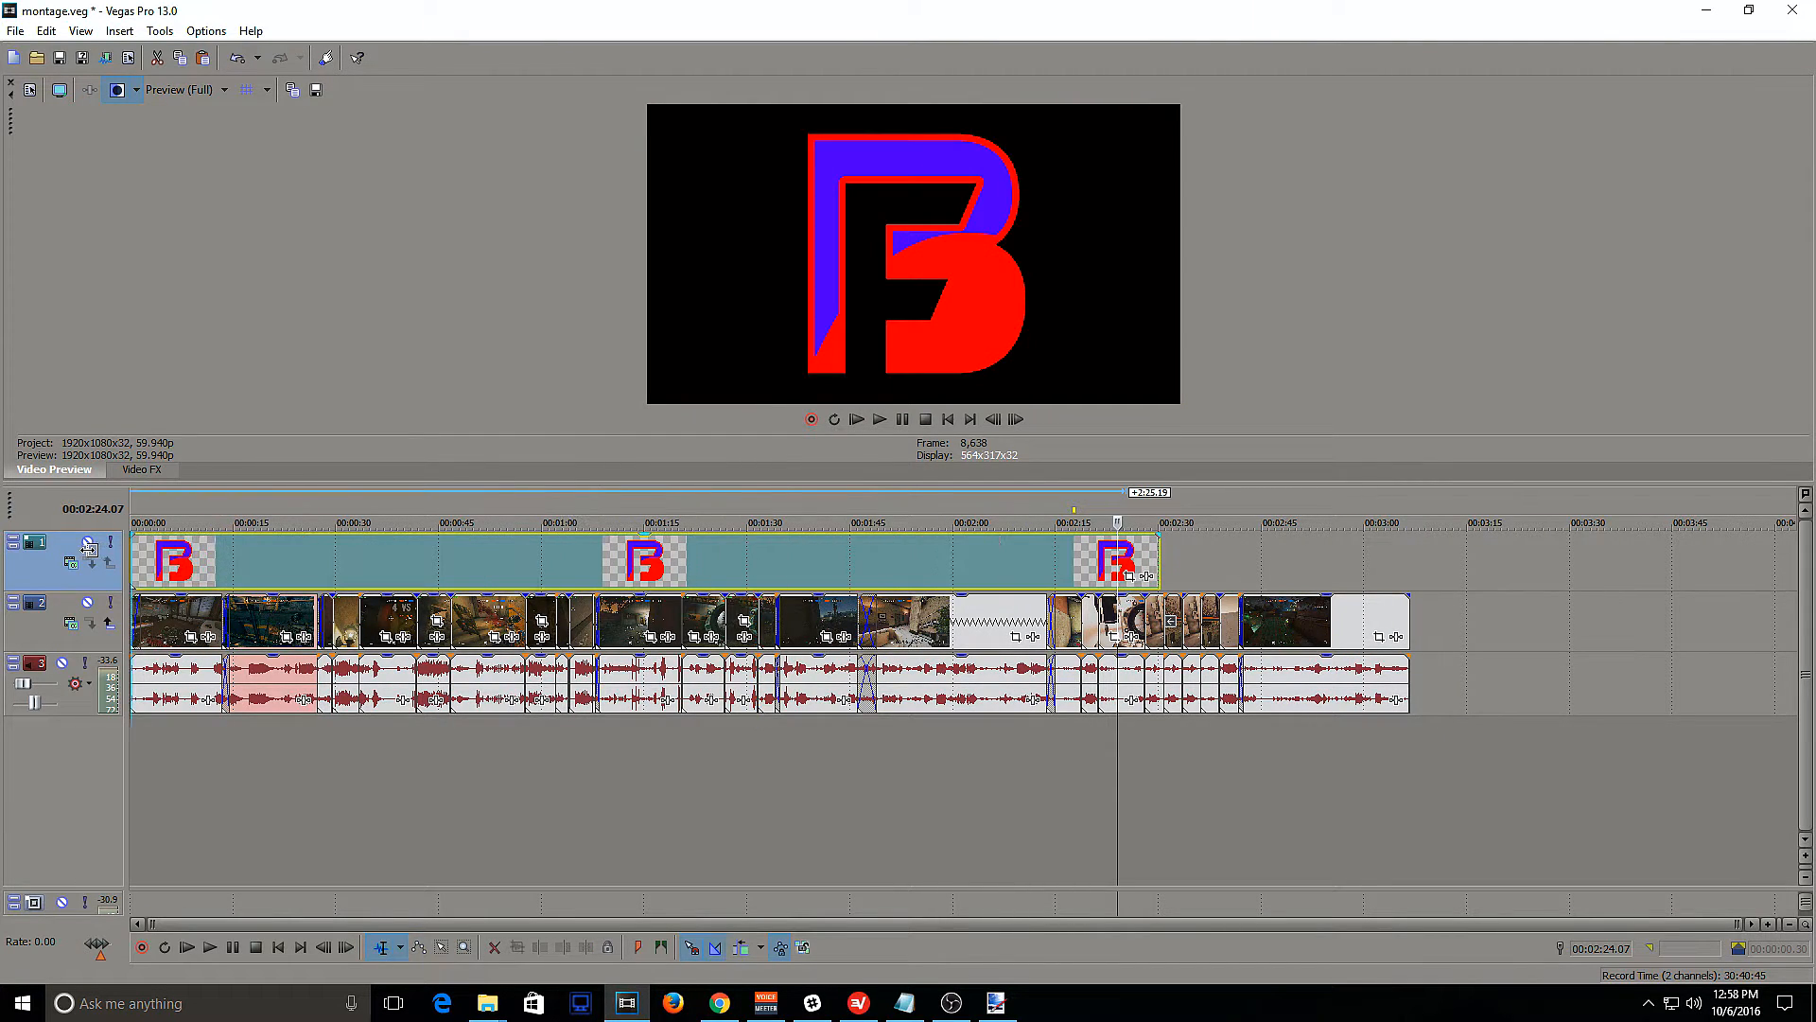
pyautogui.moveTo(1161, 552); pyautogui.dragTo(1409, 552)
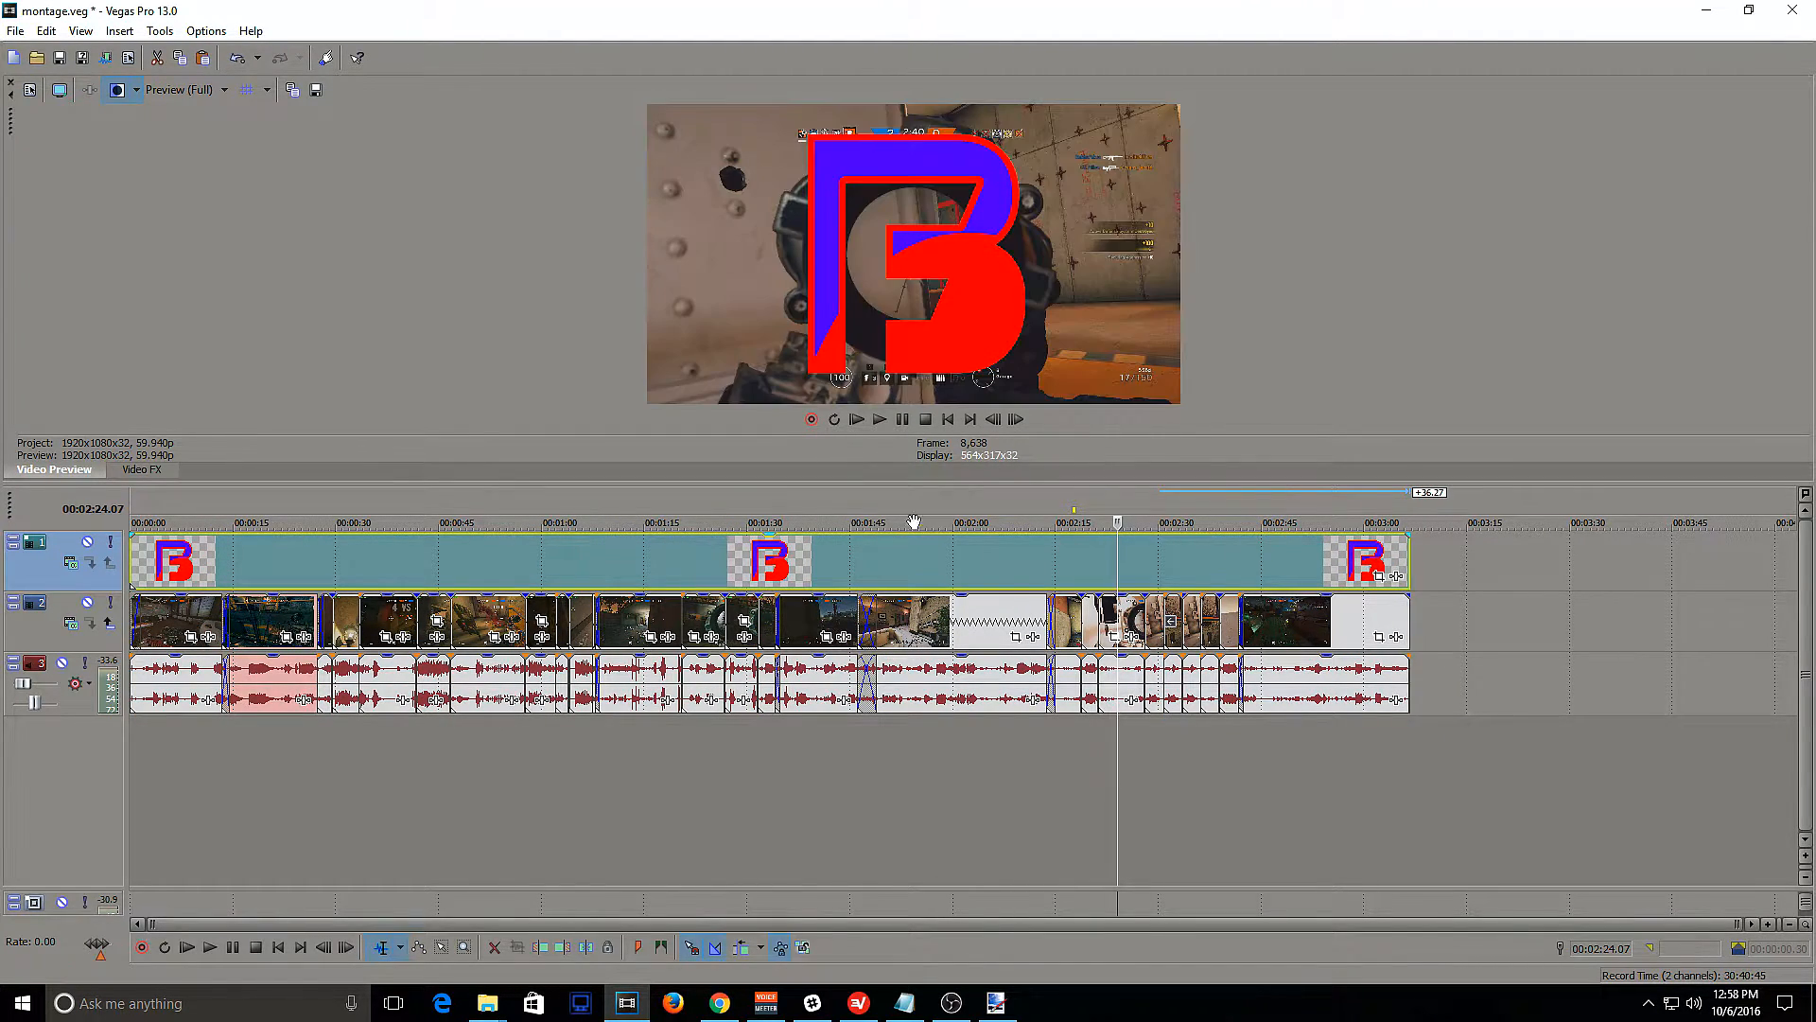
# Check how the logo overlay looks over the footage at several points along the montage
pyautogui.click(711, 547)
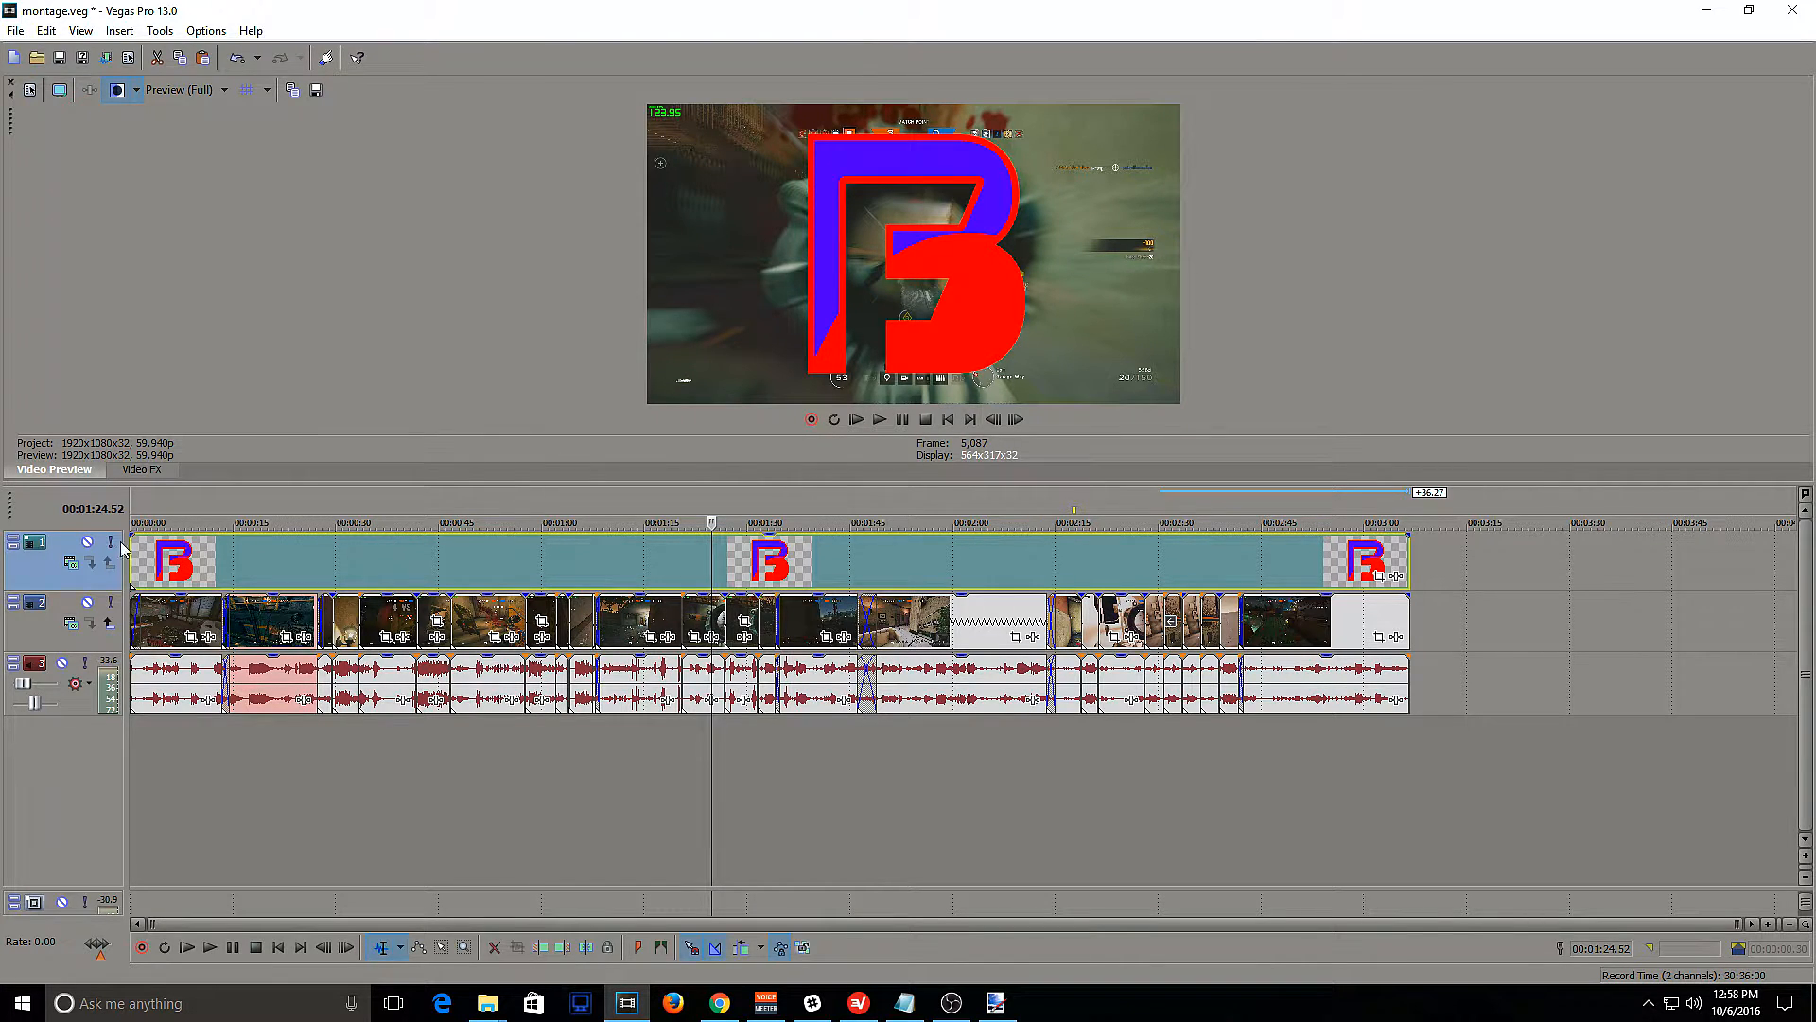
pyautogui.click(493, 561)
pyautogui.click(612, 563)
pyautogui.click(531, 565)
pyautogui.click(570, 563)
pyautogui.moveTo(570, 522); pyautogui.dragTo(560, 522)
pyautogui.click(131, 548)
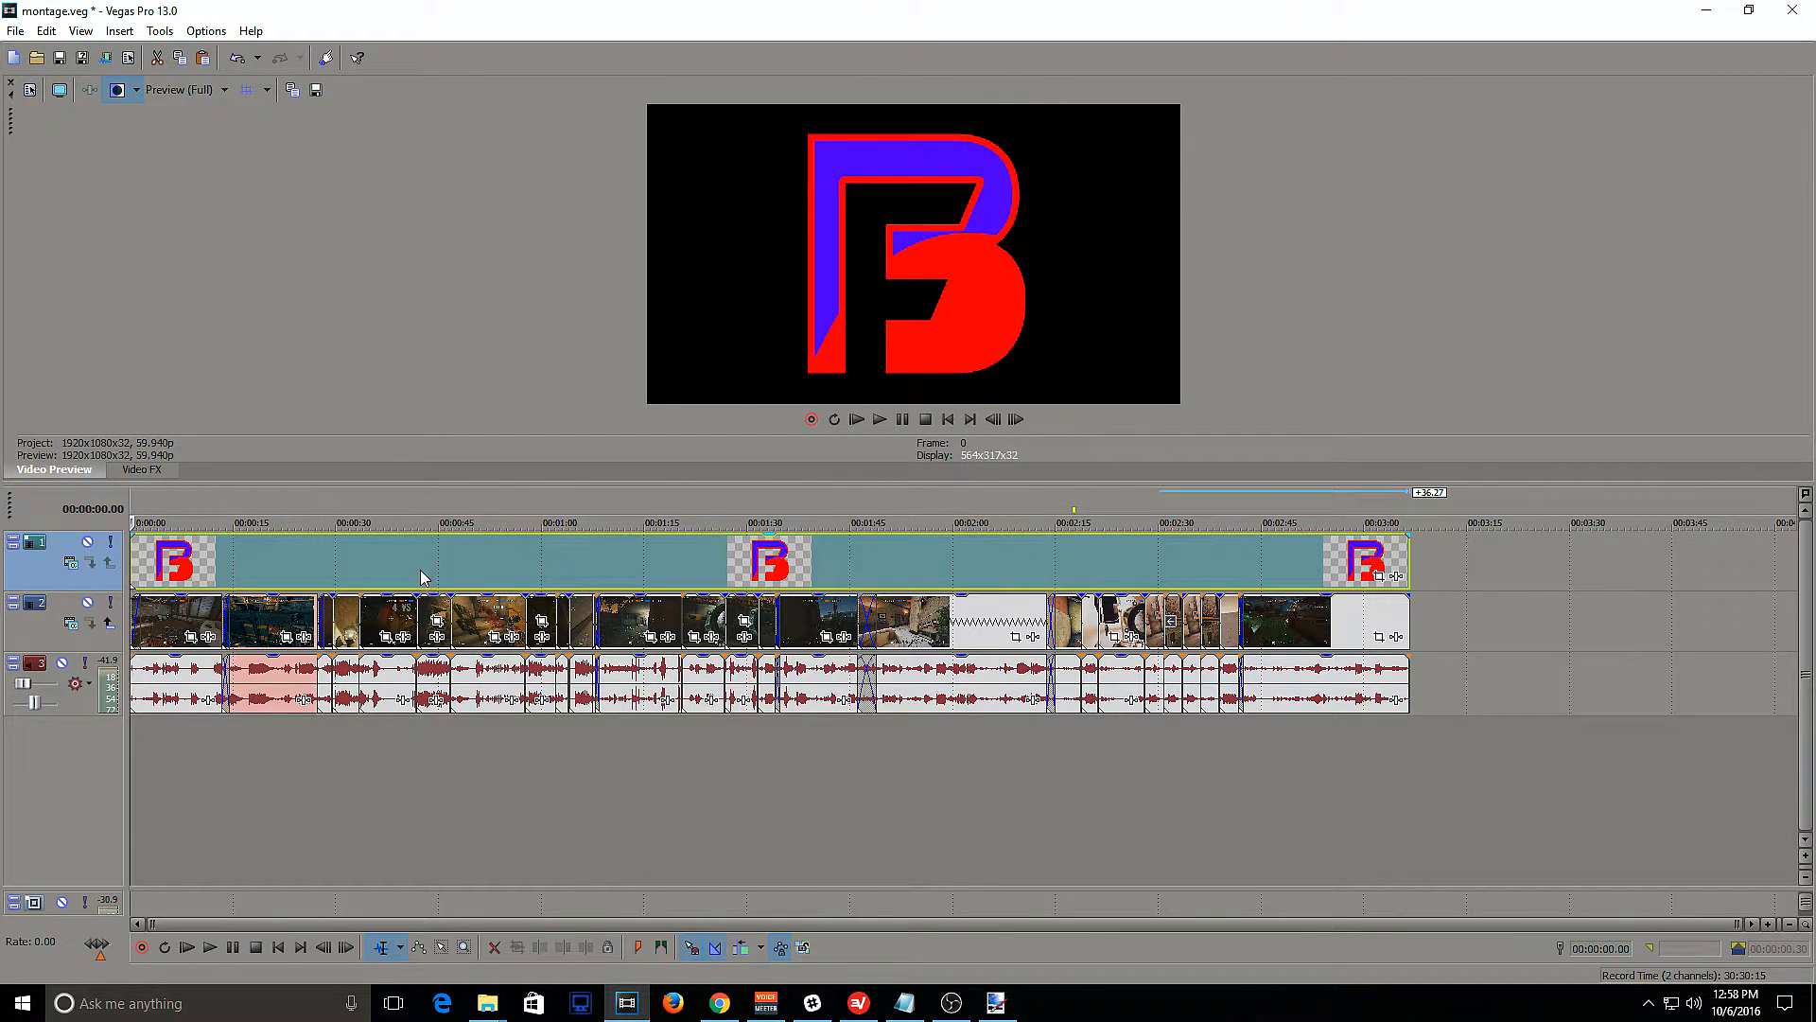
pyautogui.click(698, 563)
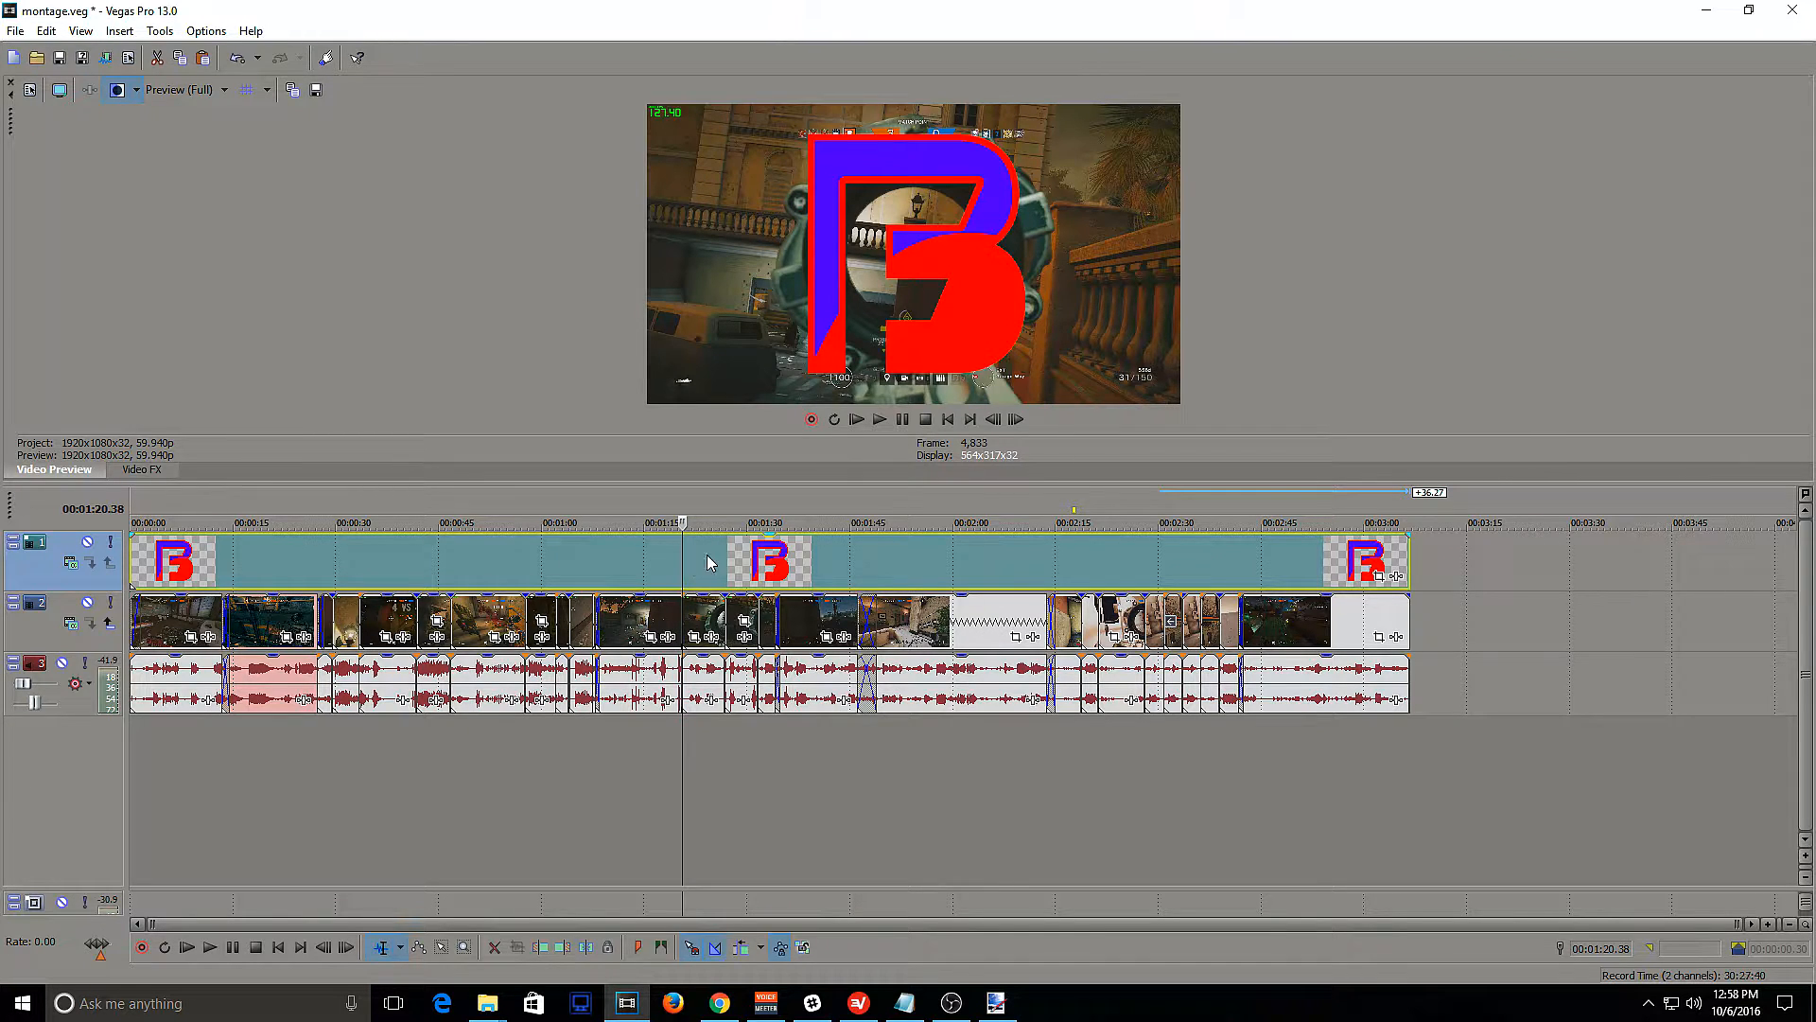
# Preview the full-size logo over the footage at different times, finishing at the very start of the montage
pyautogui.click(723, 565)
pyautogui.click(670, 564)
pyautogui.click(710, 566)
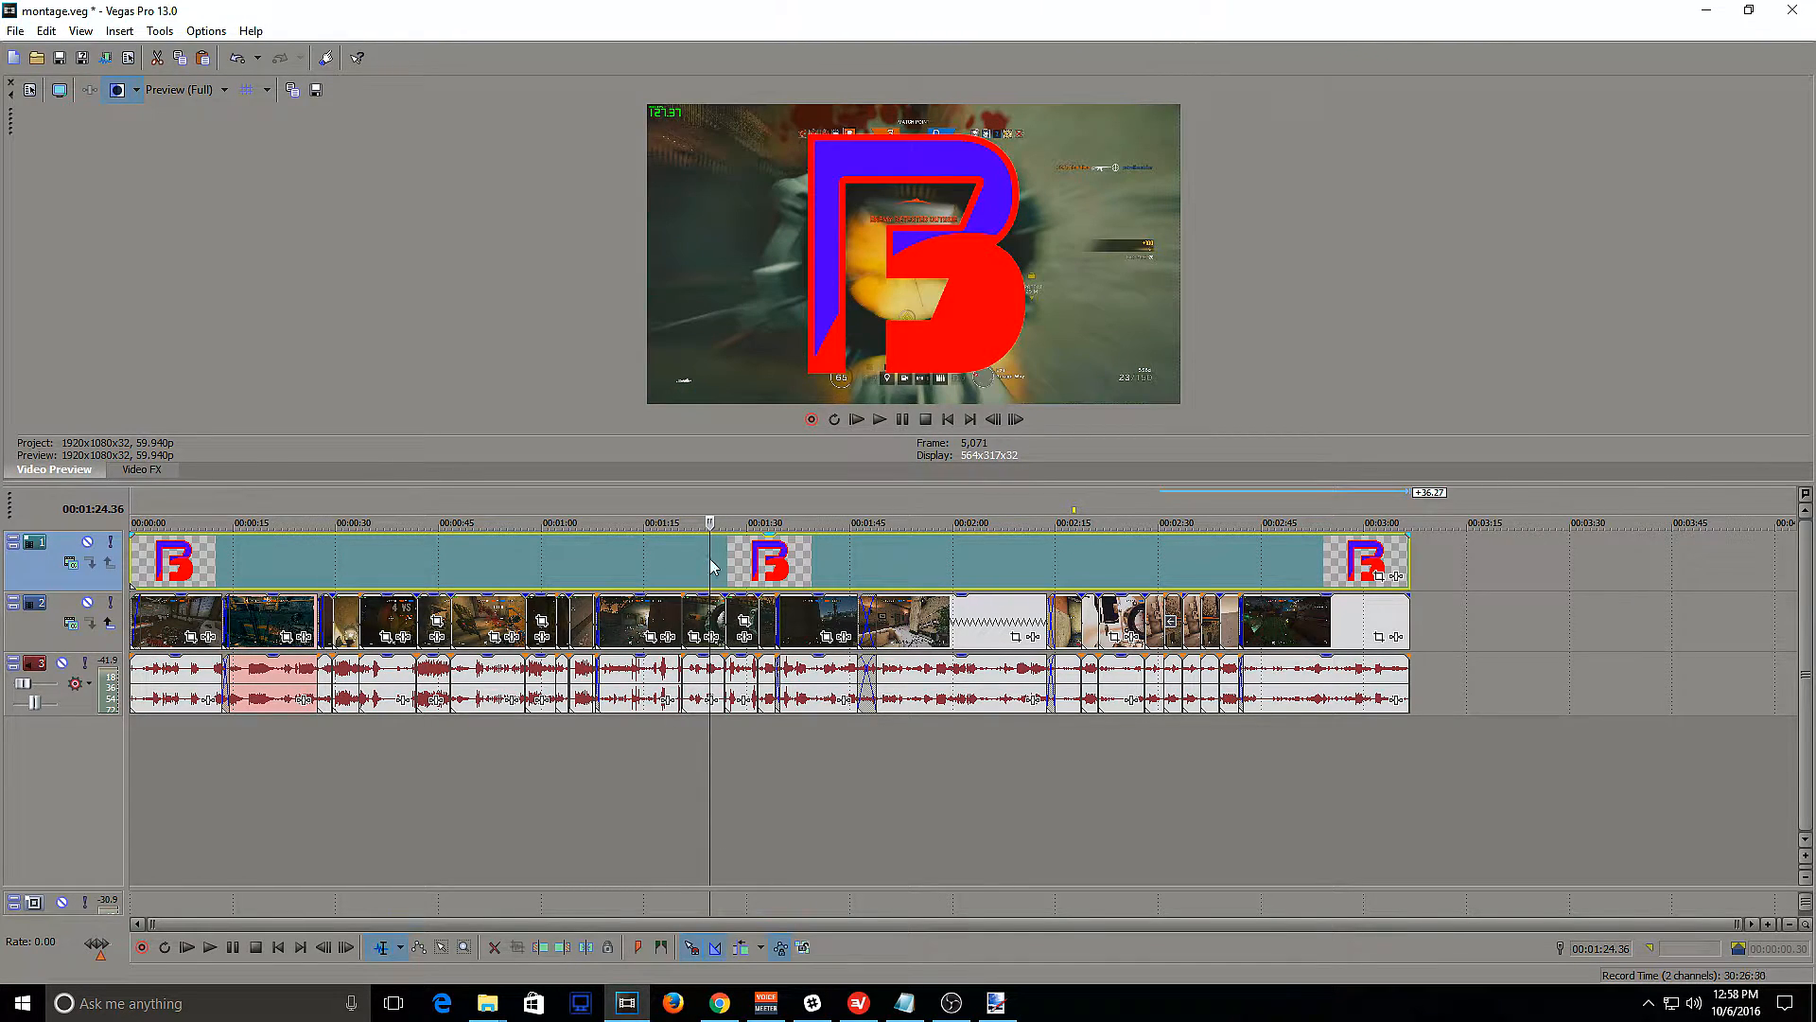
pyautogui.click(491, 565)
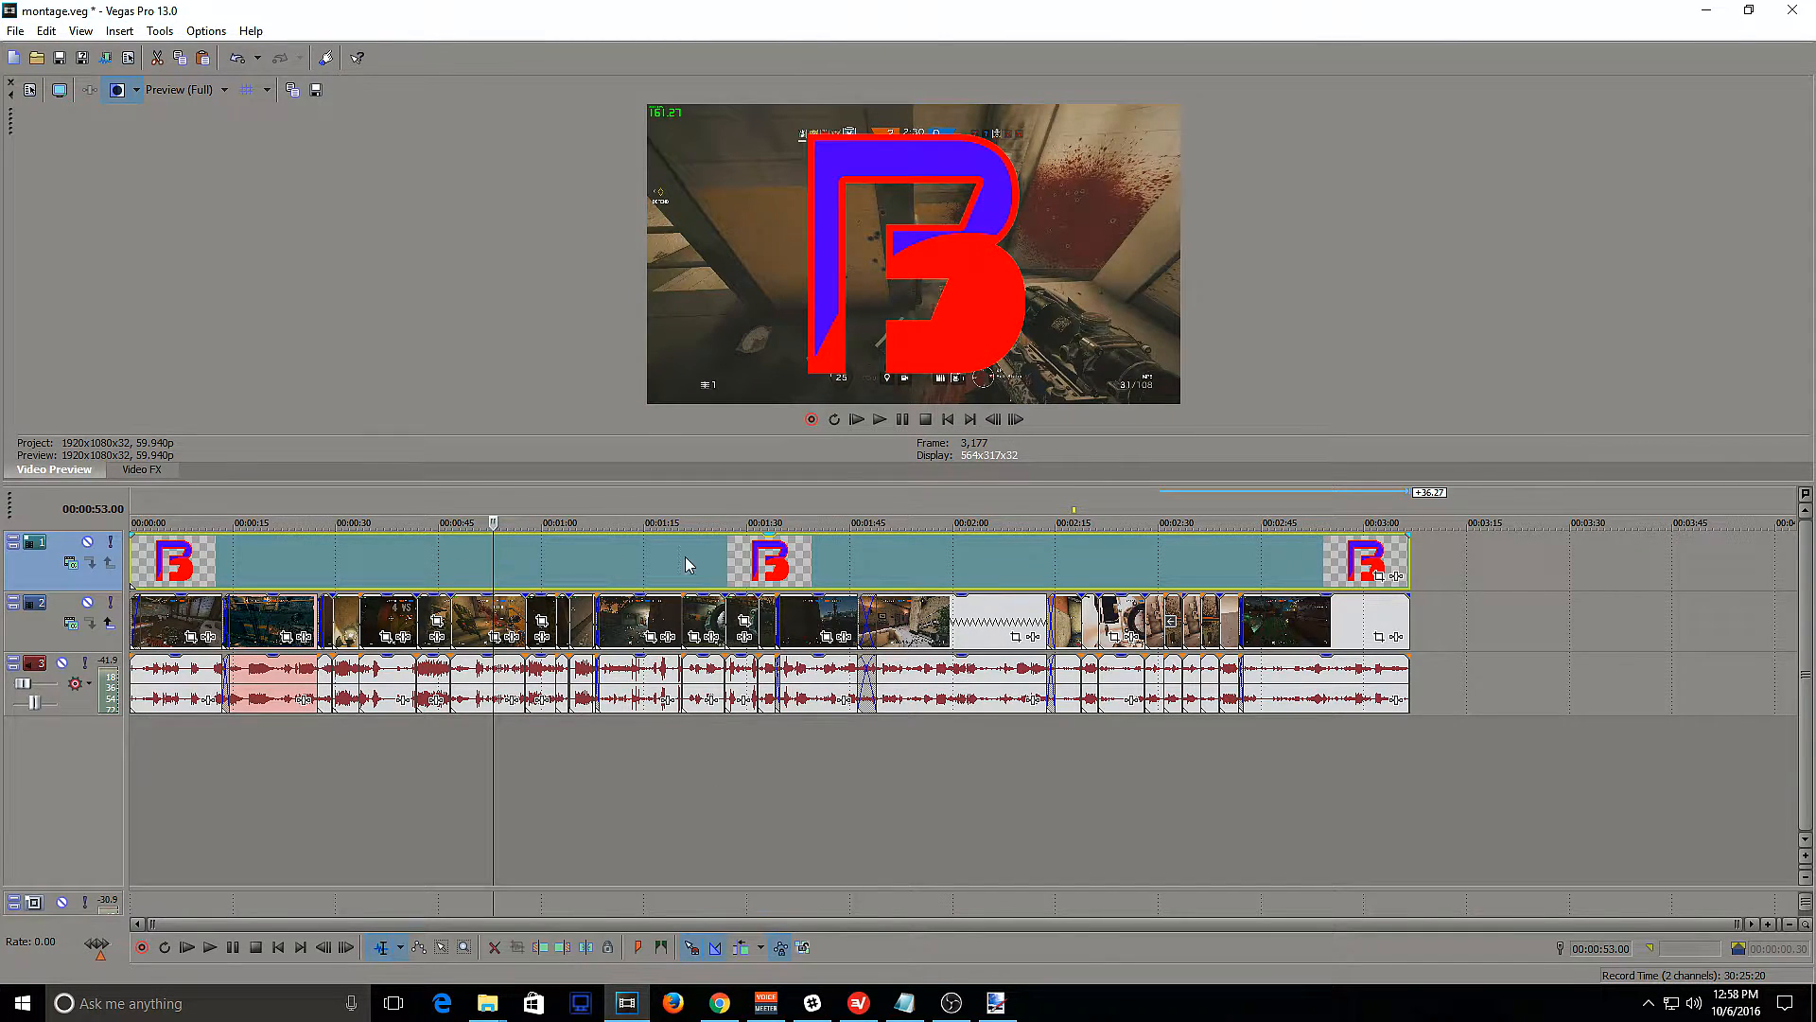
pyautogui.click(877, 560)
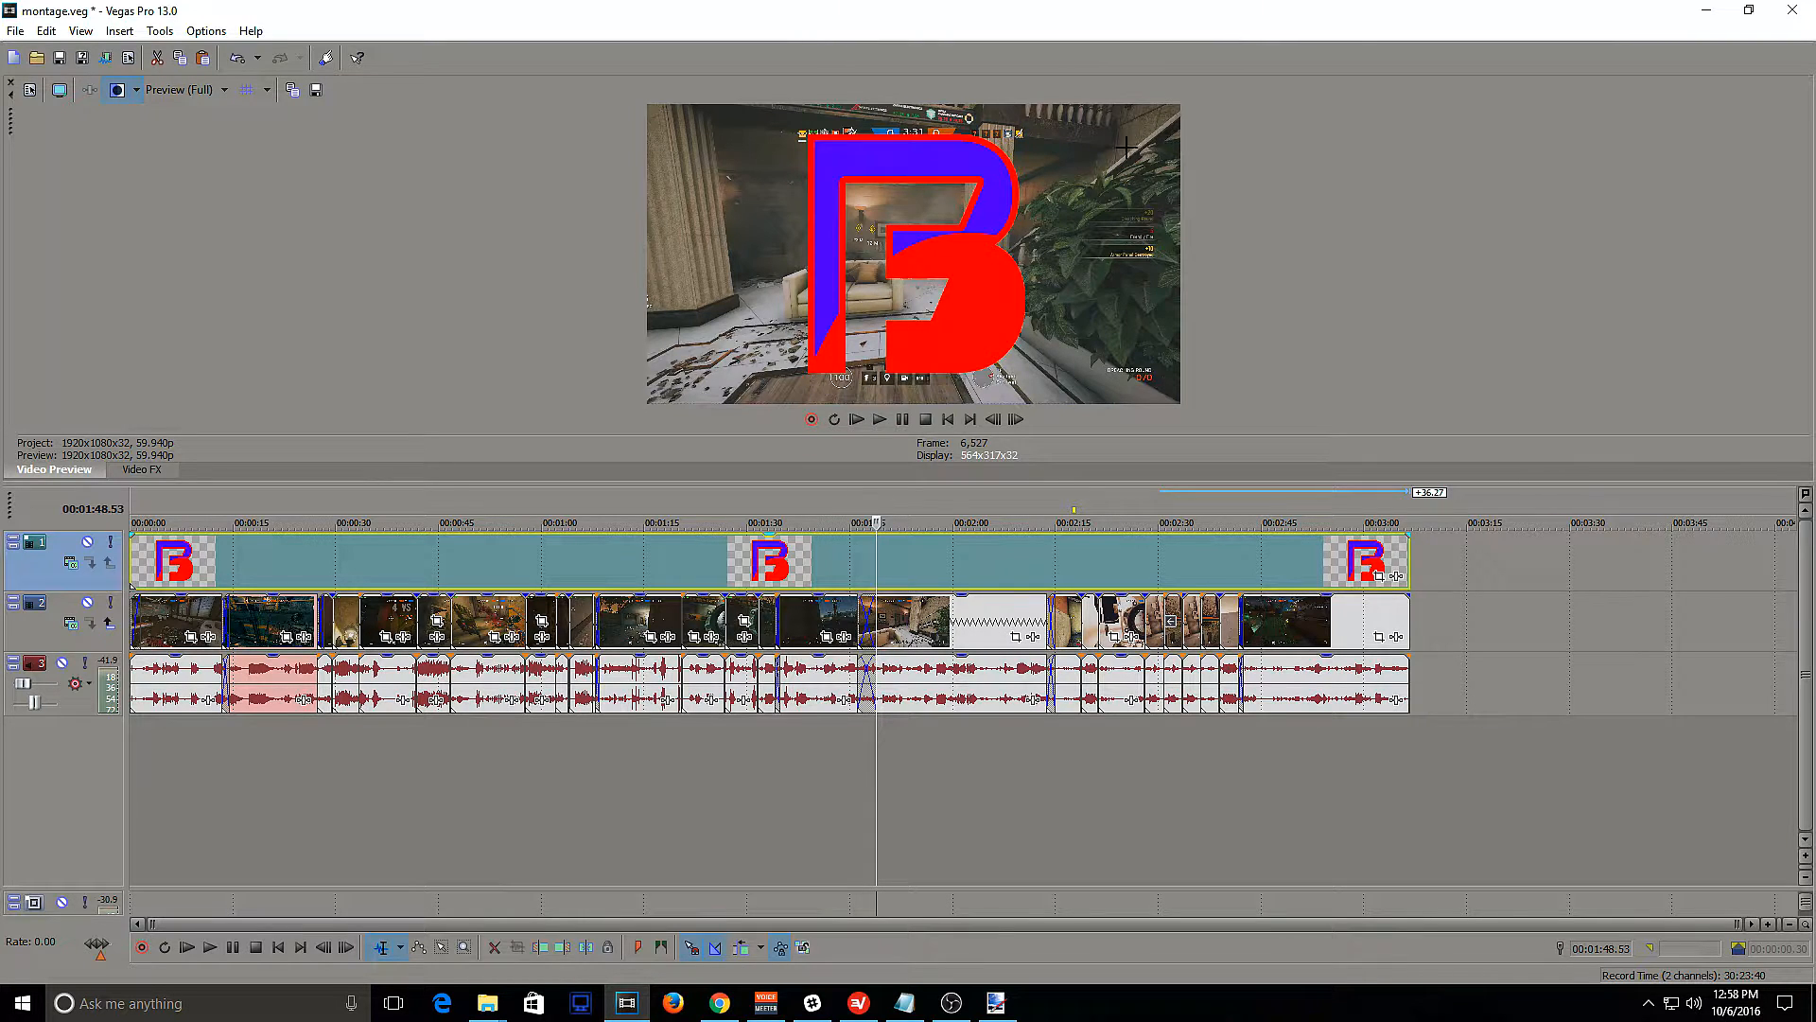
pyautogui.click(133, 567)
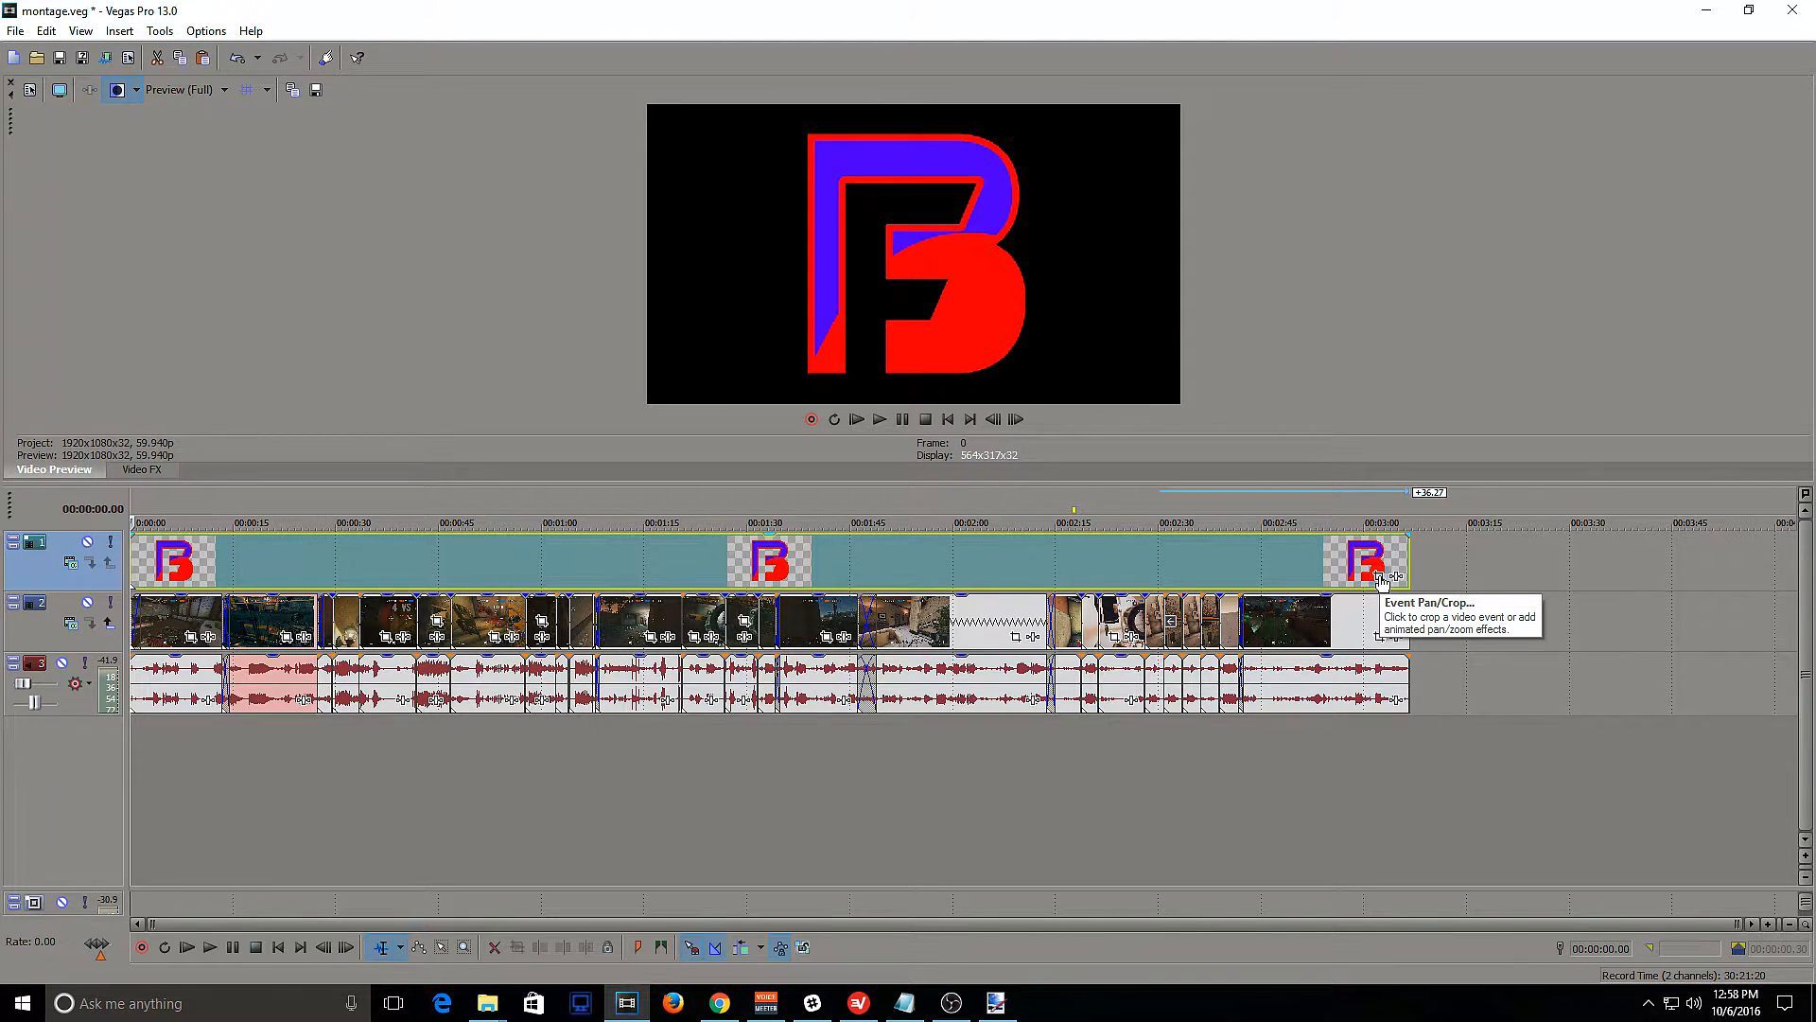
# Open the logo event's Pan/Crop settings and set Maintain aspect ratio to No
pyautogui.click(1379, 577)
pyautogui.moveTo(756, 145); pyautogui.dragTo(535, 79)
pyautogui.scroll(-5, 545, 397)
pyautogui.scroll(-1, 545, 397)
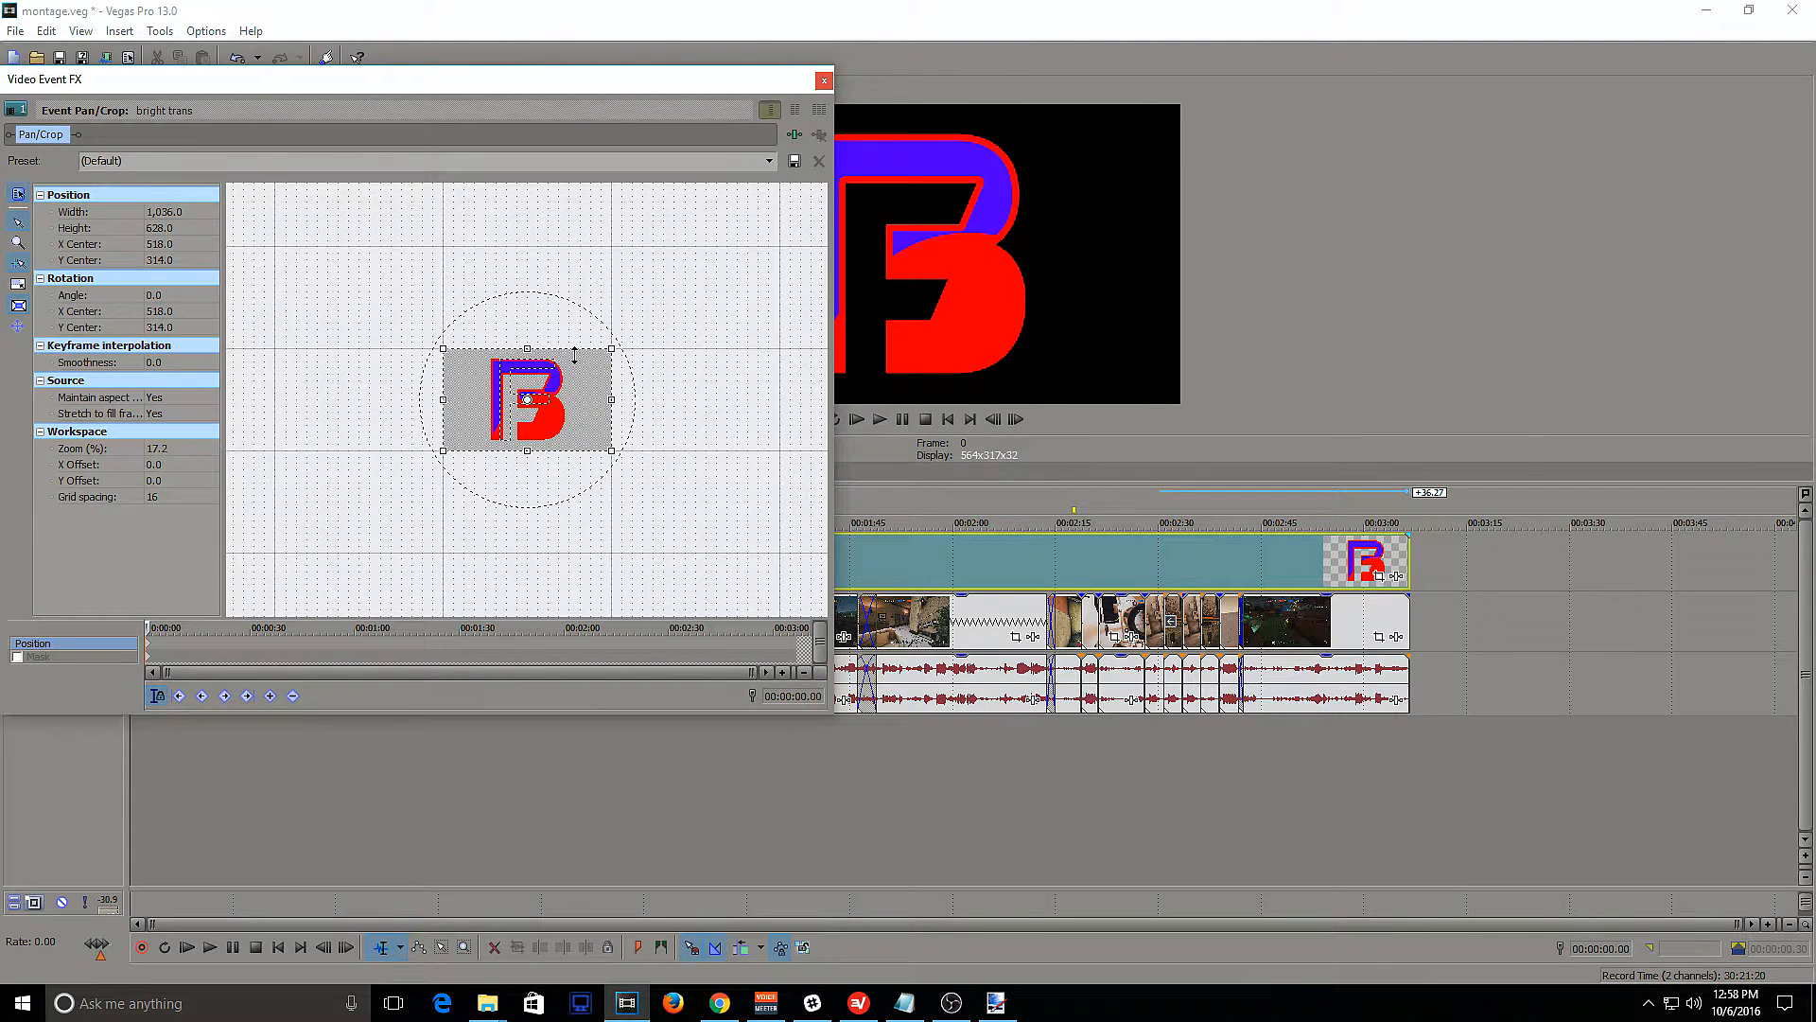
pyautogui.click(162, 402)
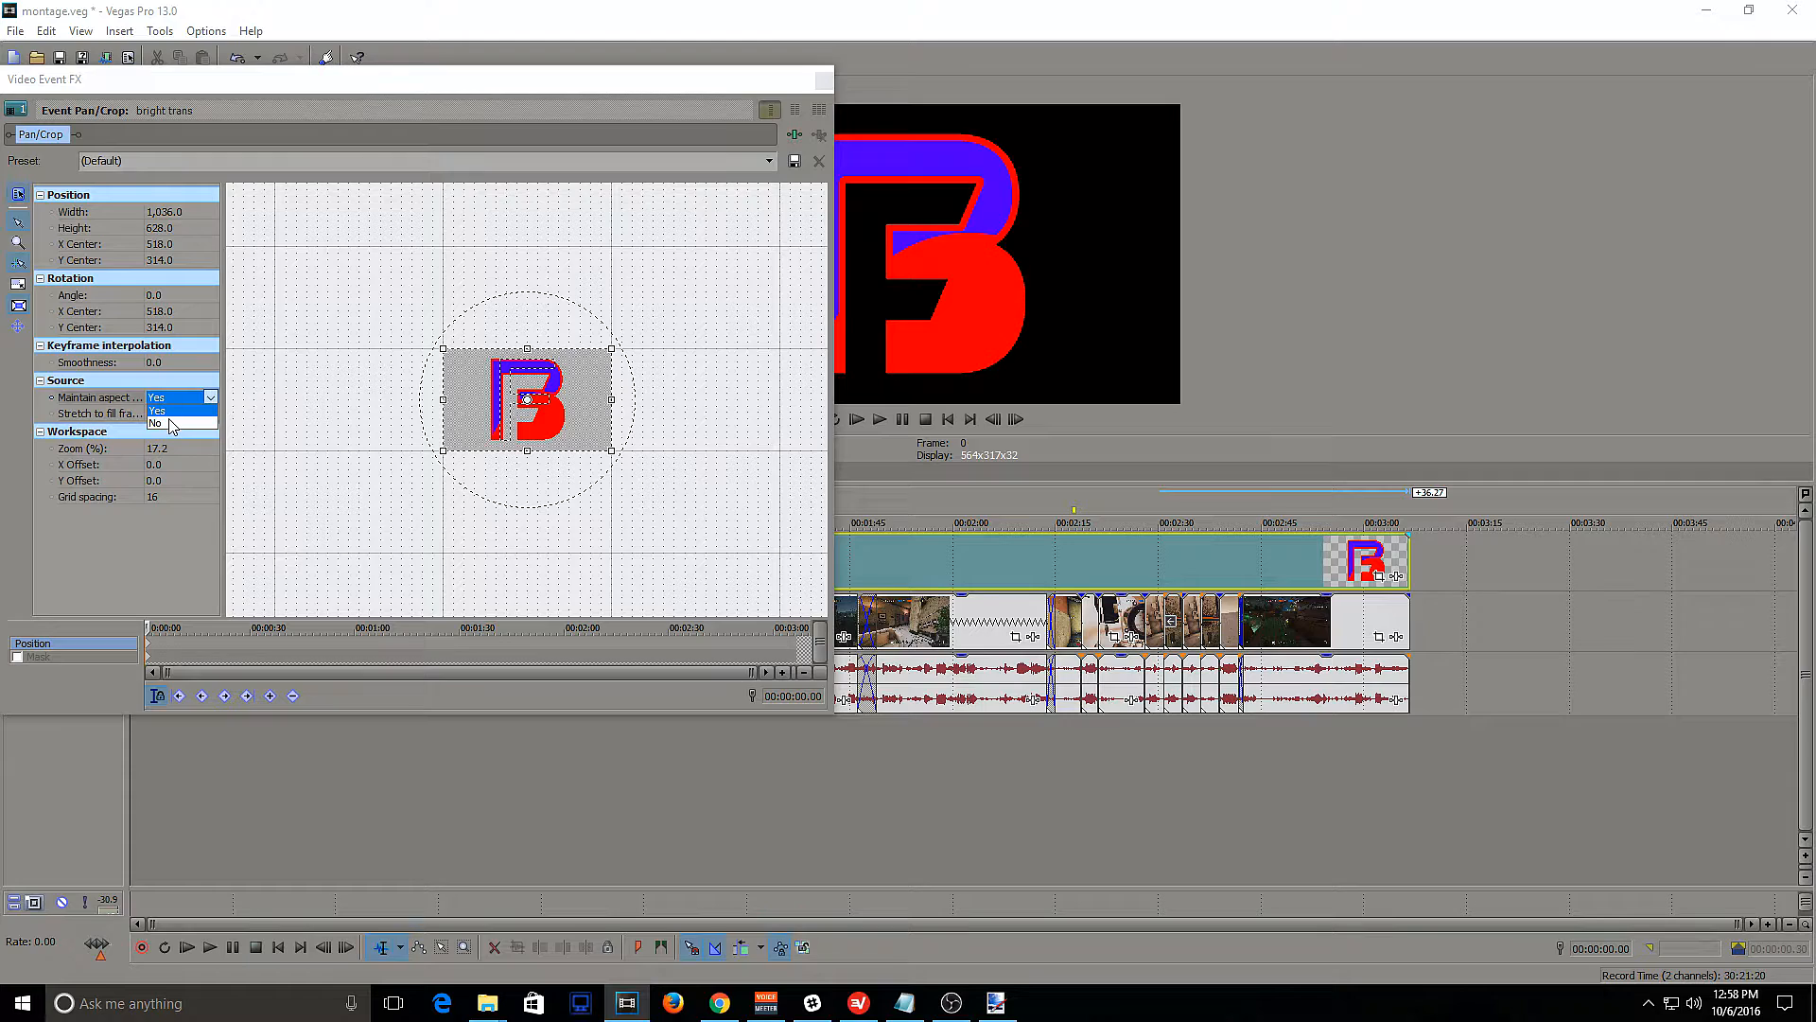
pyautogui.click(169, 421)
pyautogui.scroll(-3, 433, 449)
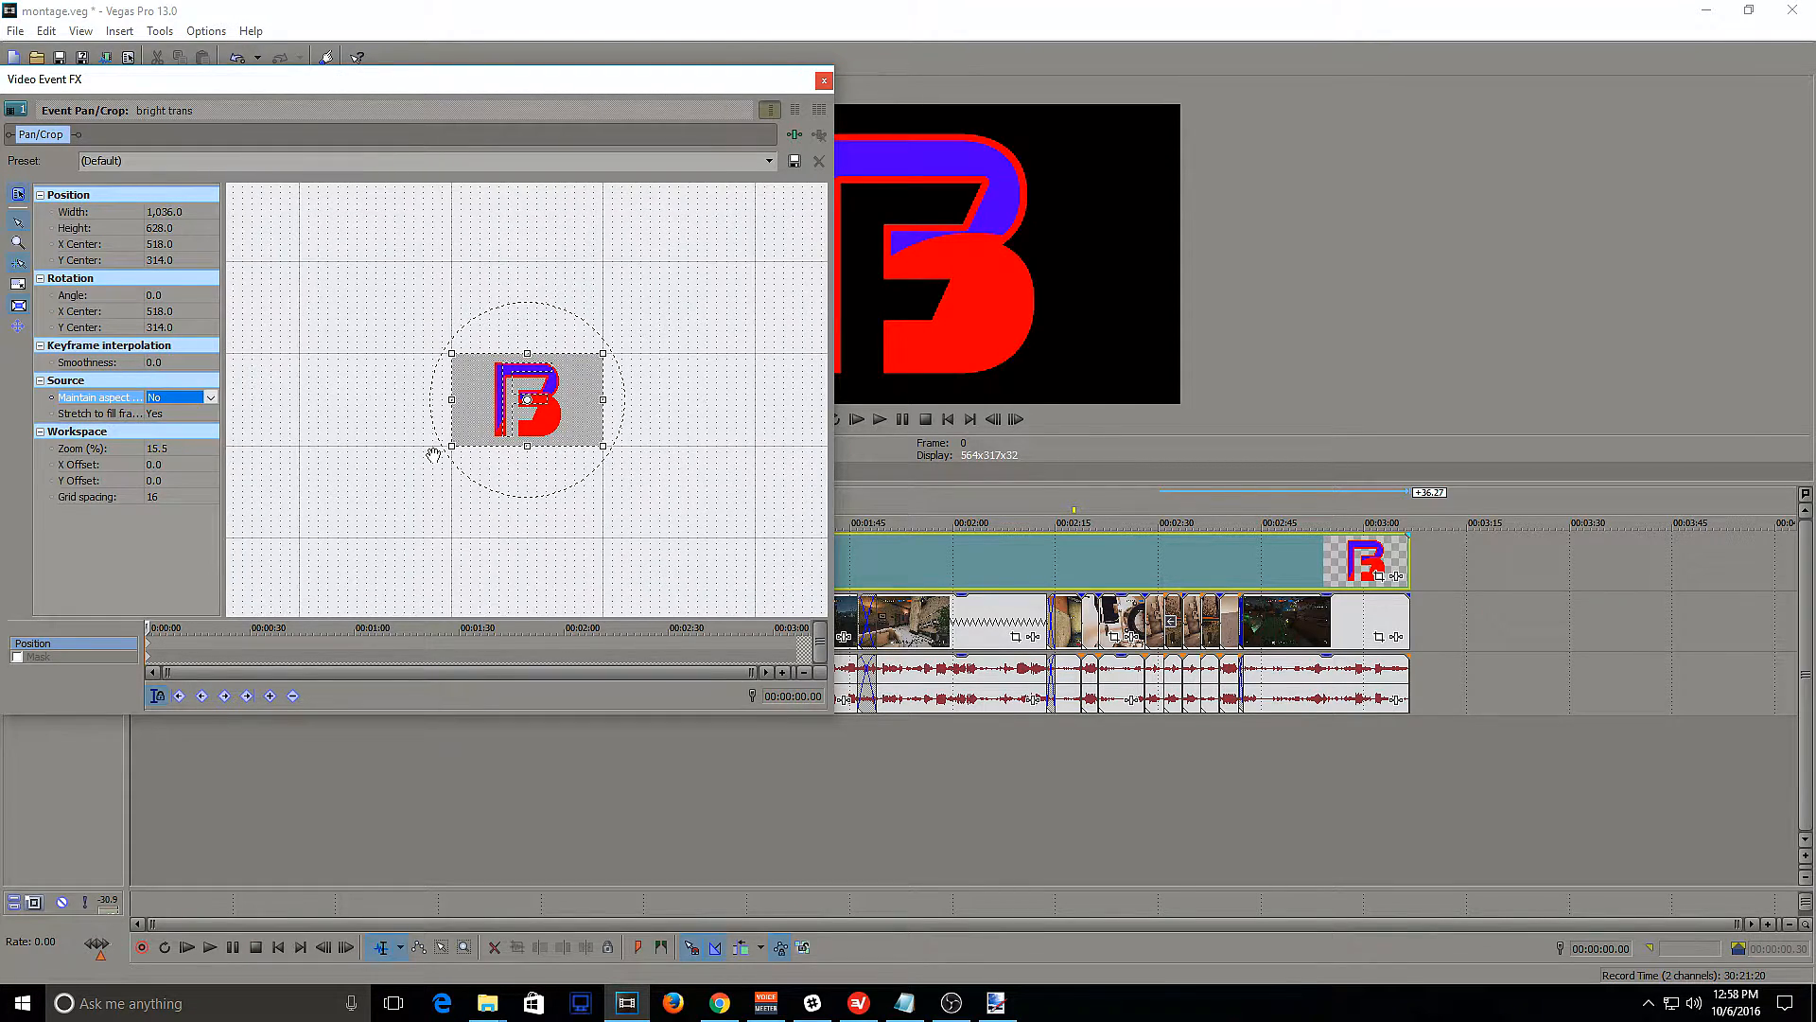
# Enlarge and shift the crop frame to about 6,624 by 5,024 so the logo sits small in the video's upper-right corner
pyautogui.moveTo(486, 423); pyautogui.dragTo(241, 687)
pyautogui.moveTo(427, 460); pyautogui.dragTo(255, 625)
pyautogui.moveTo(249, 627); pyautogui.dragTo(250, 623)
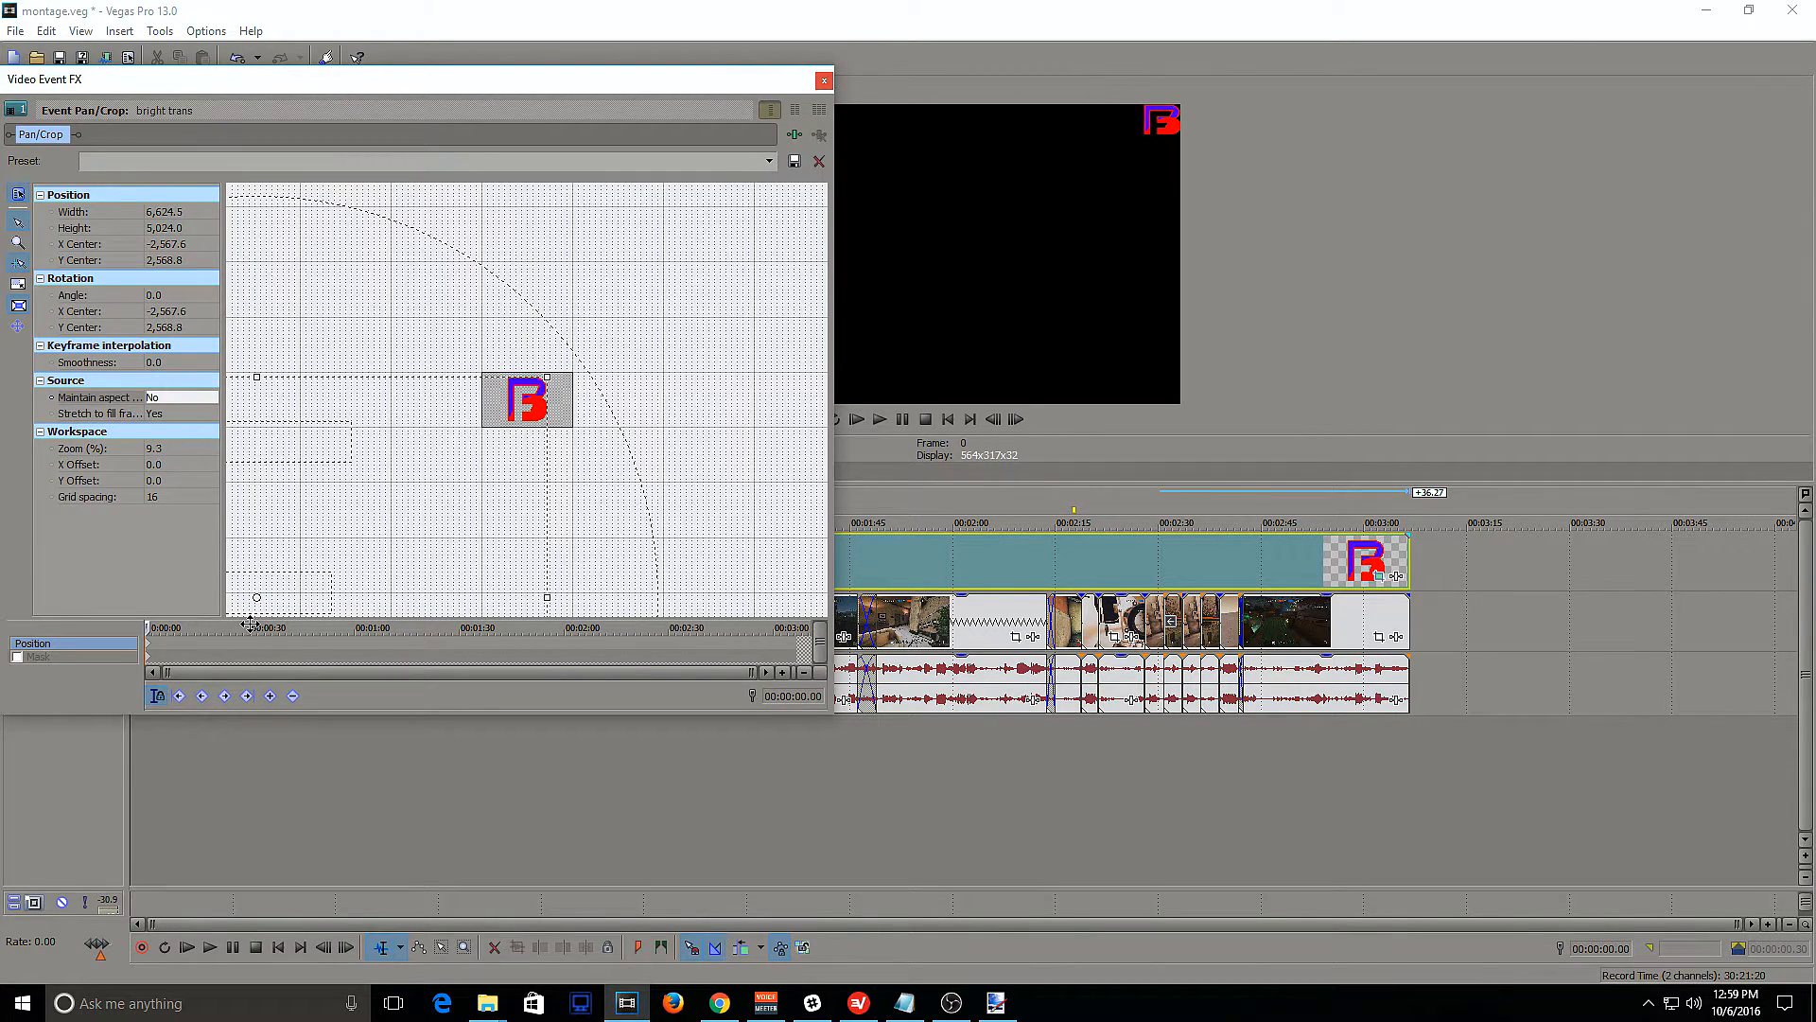
pyautogui.click(824, 80)
# Play the montage from its start and view the corner logo at about 0:45
pyautogui.press('space')
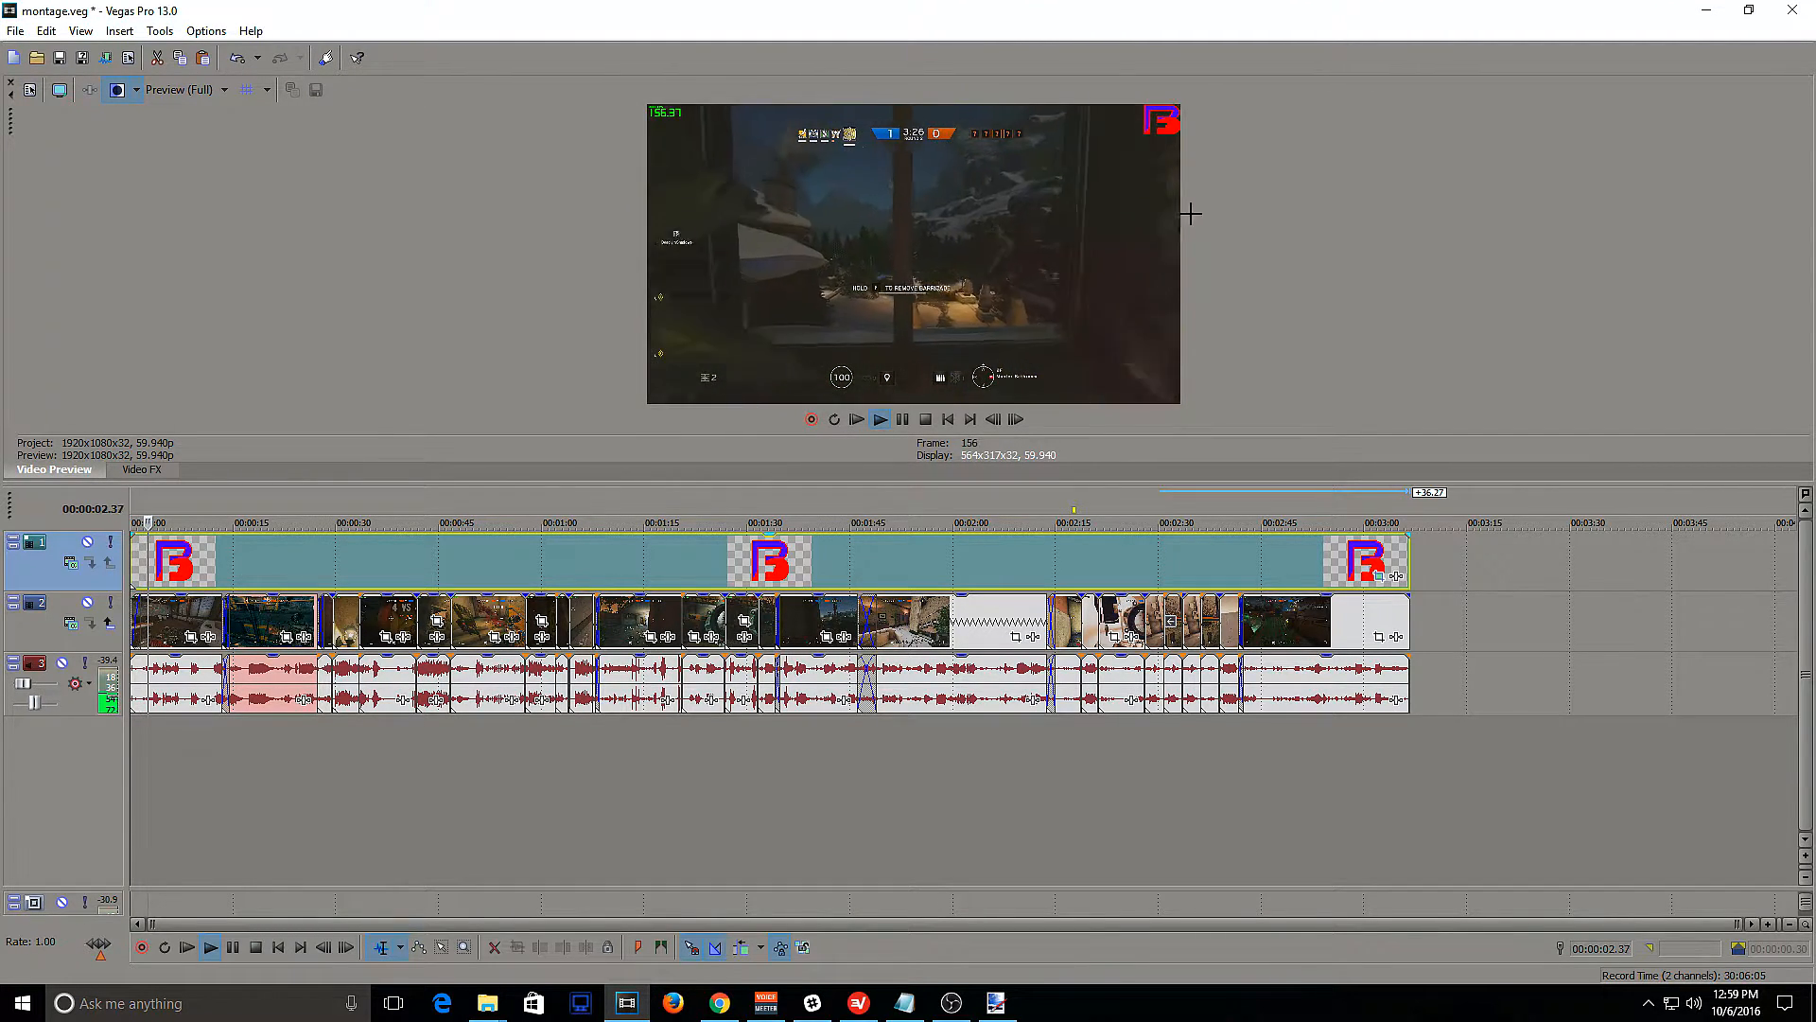
pyautogui.click(440, 566)
pyautogui.press('space')
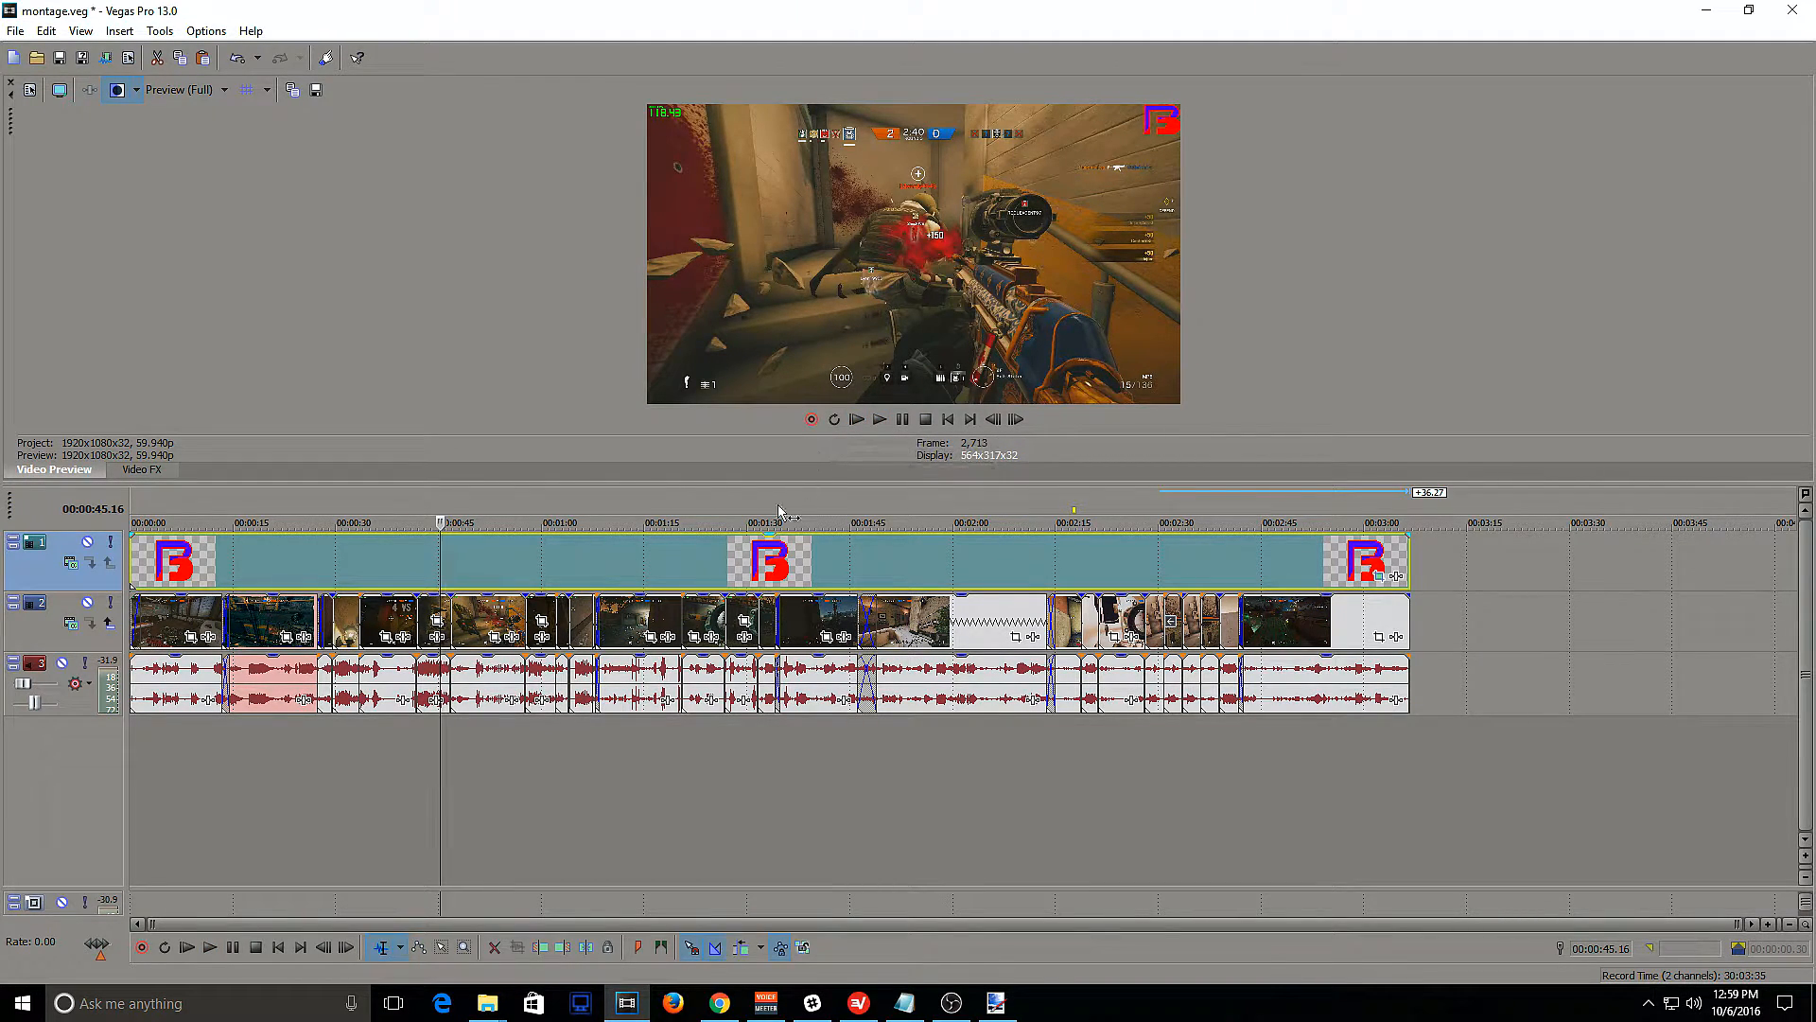
# Lower the logo event's opacity to make it semi-transparent and check it over several parts of the footage
pyautogui.moveTo(800, 541); pyautogui.dragTo(792, 577)
pyautogui.press('space')
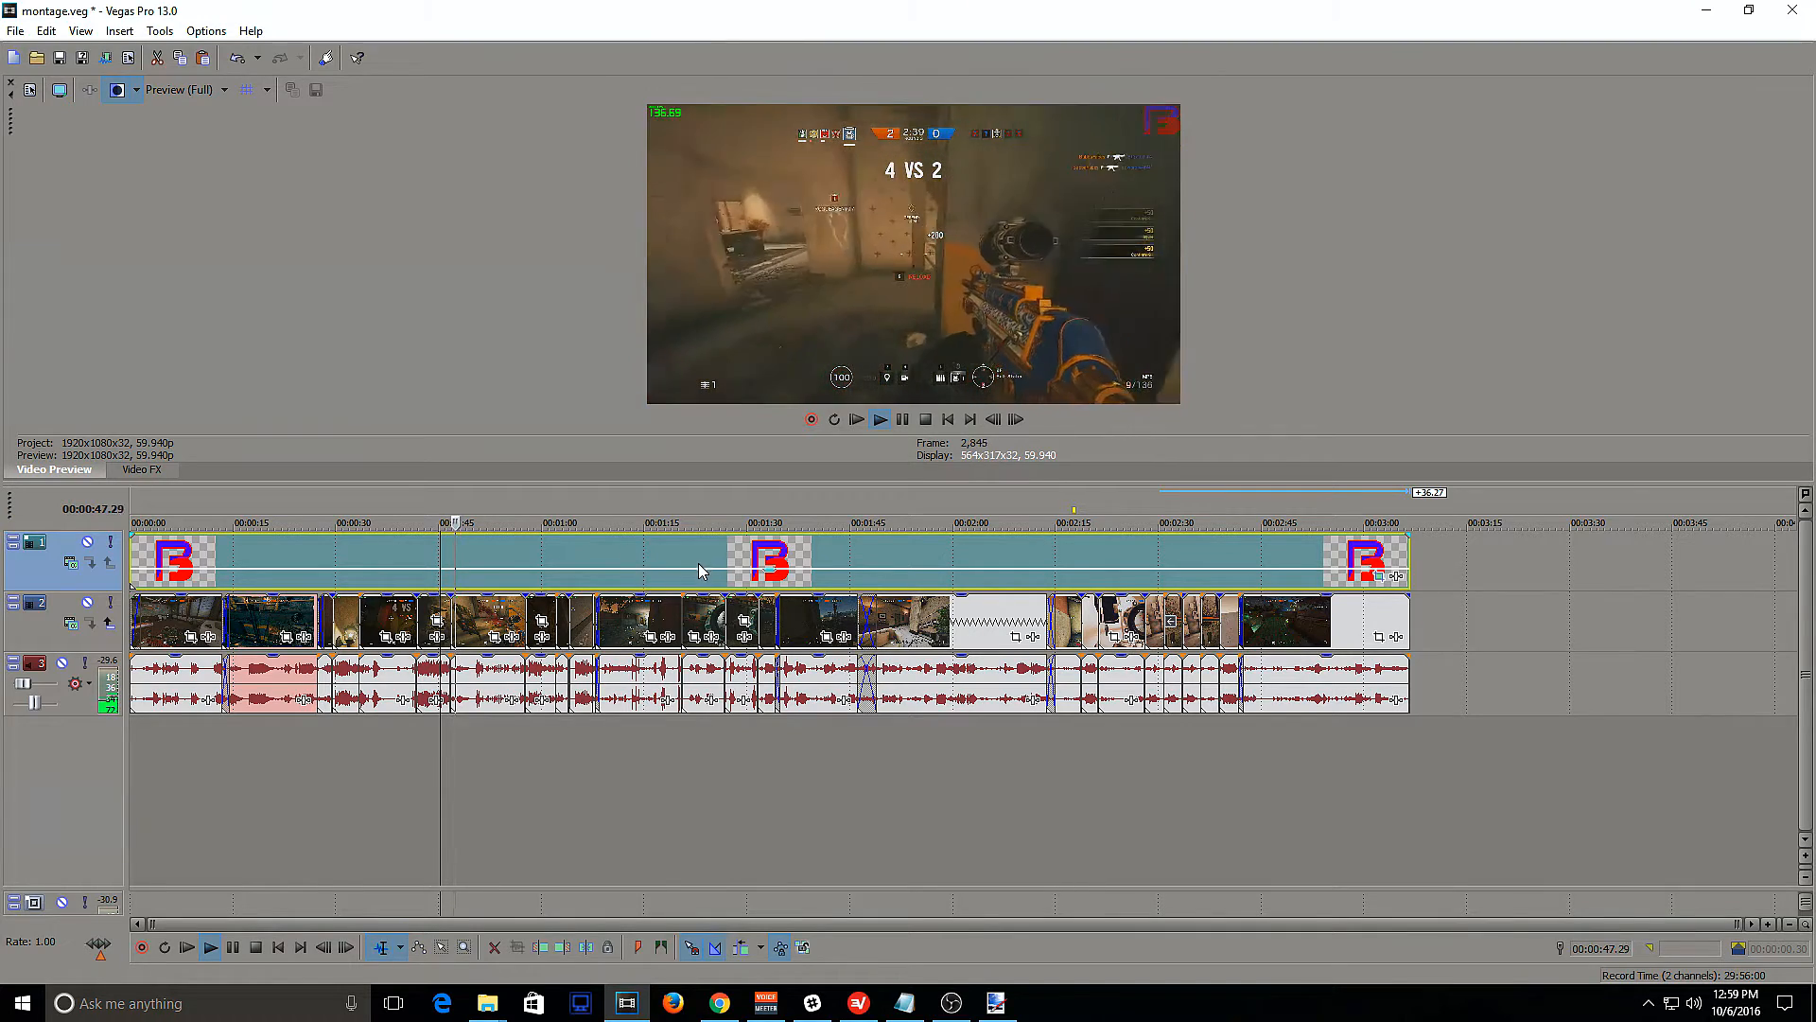
pyautogui.press('space')
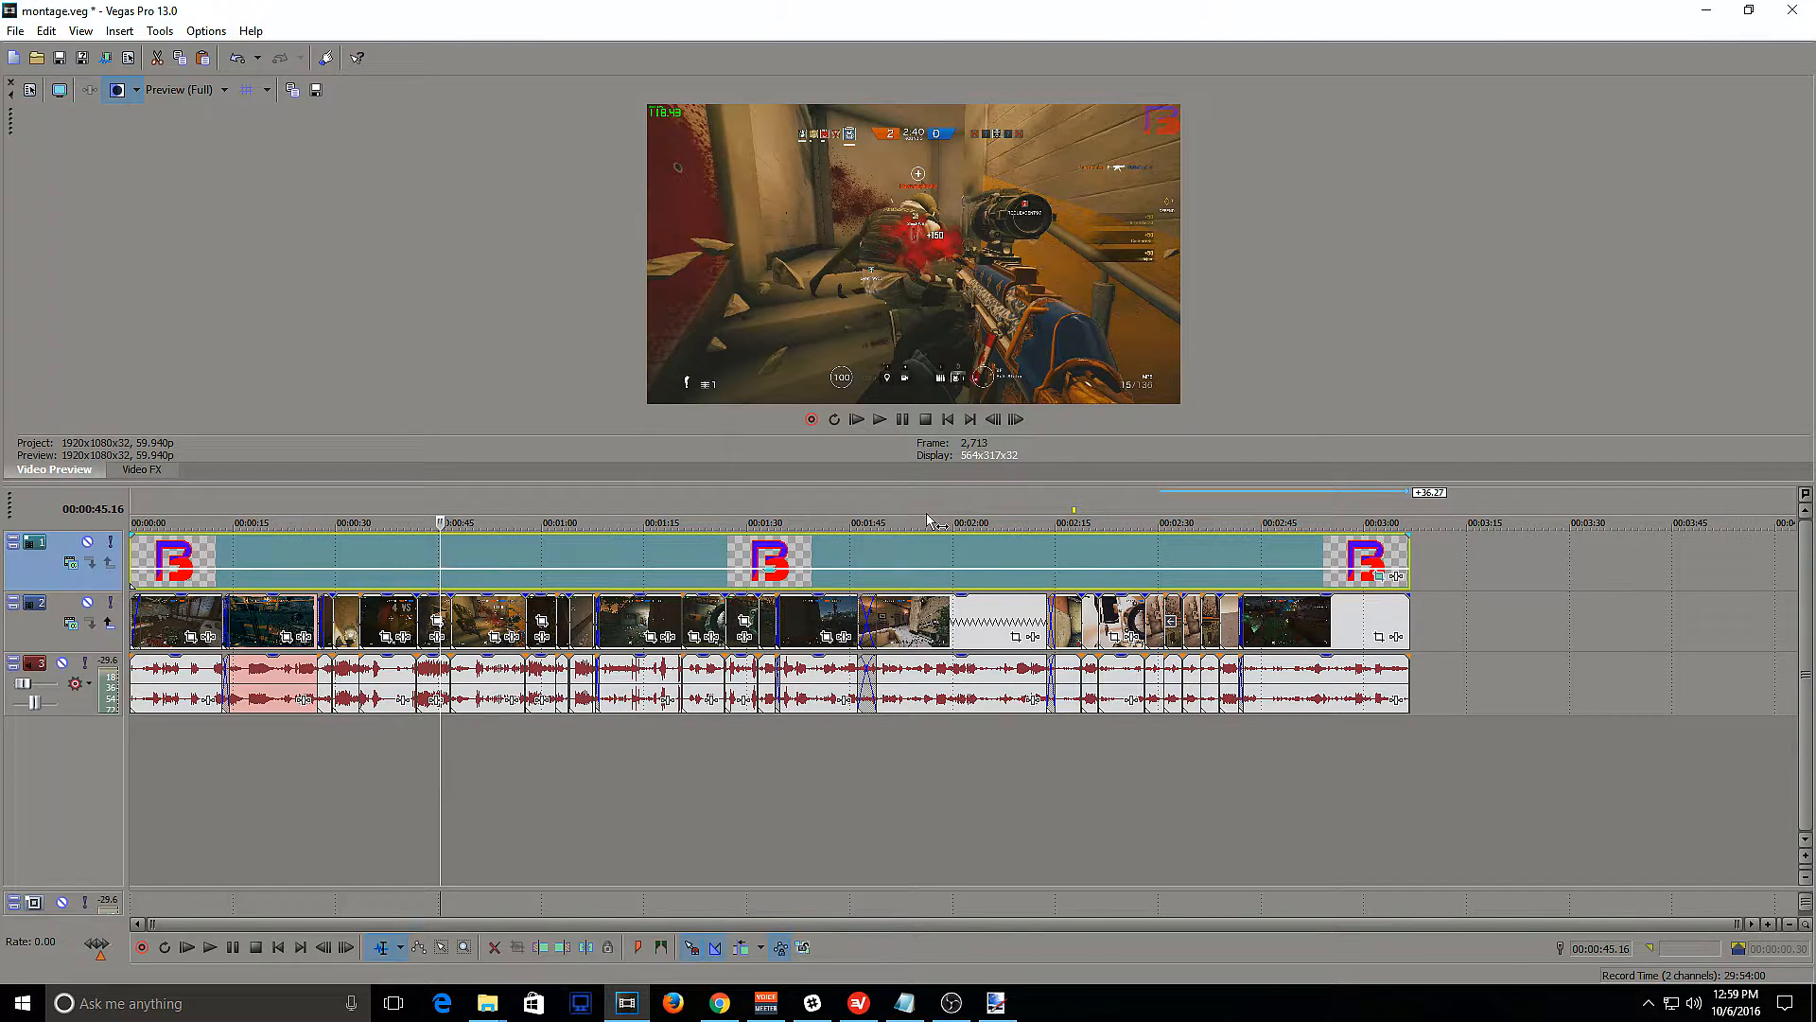
pyautogui.click(887, 556)
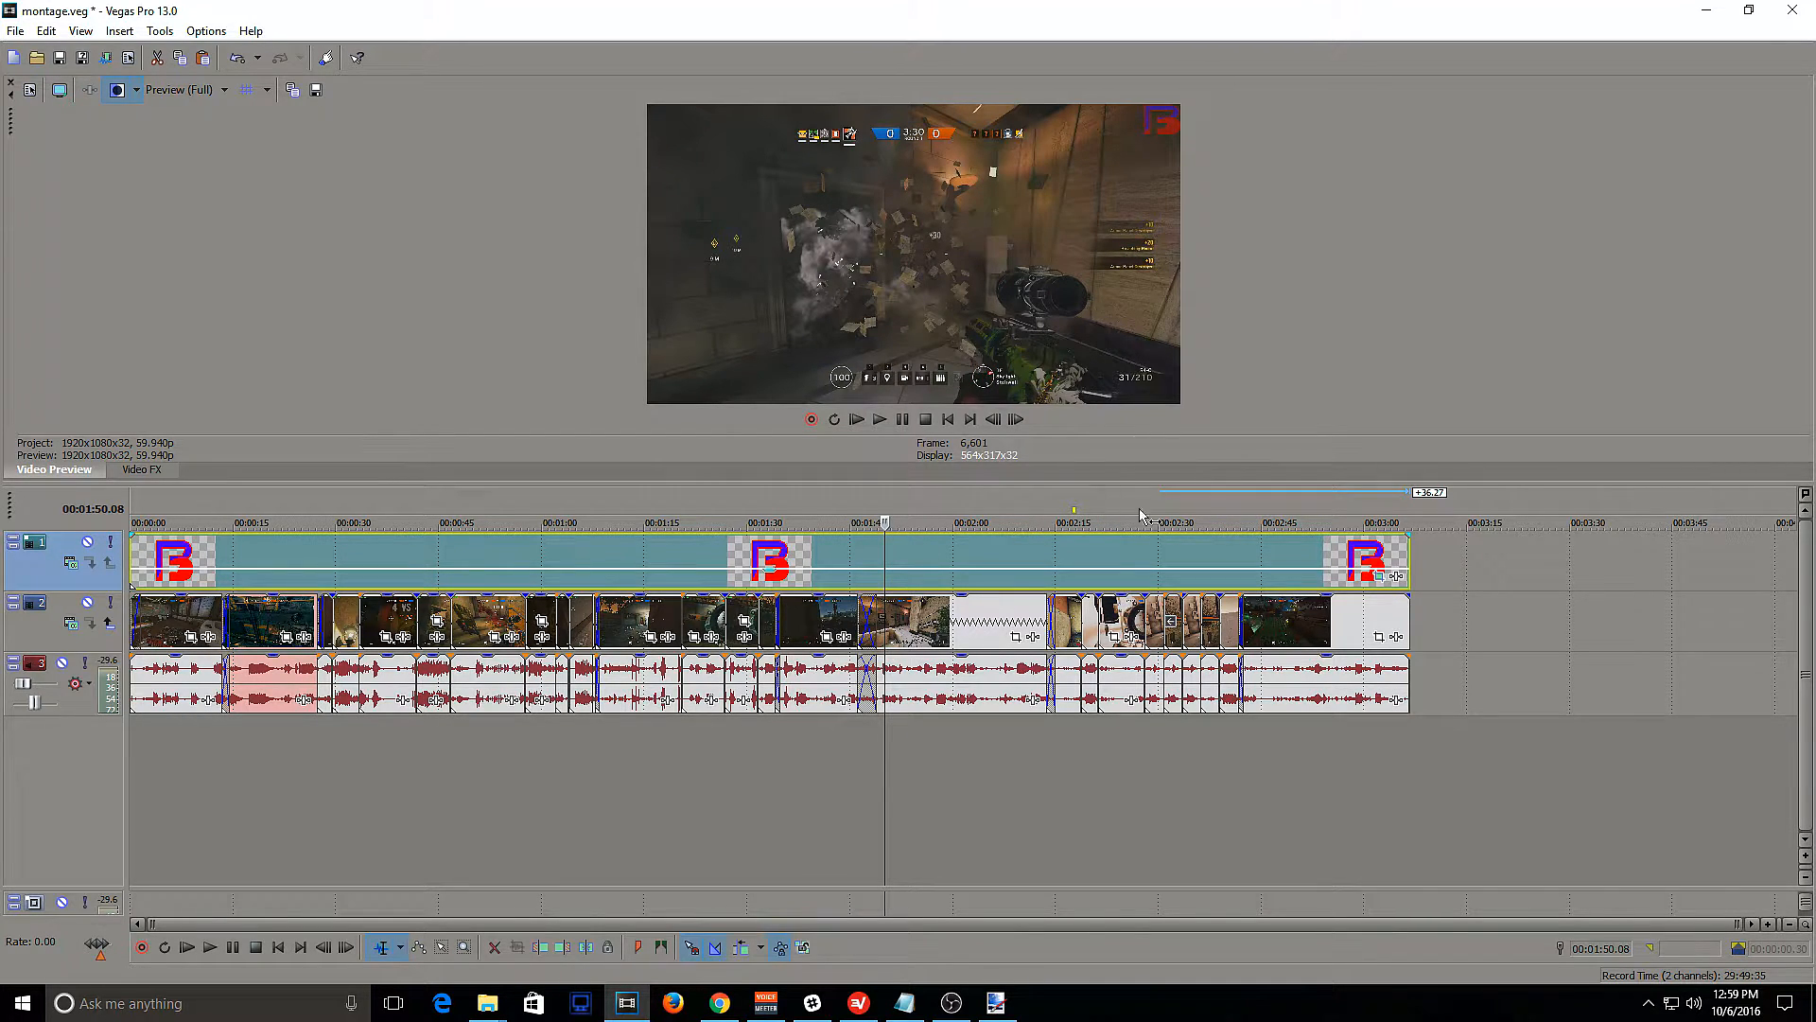
pyautogui.click(1369, 557)
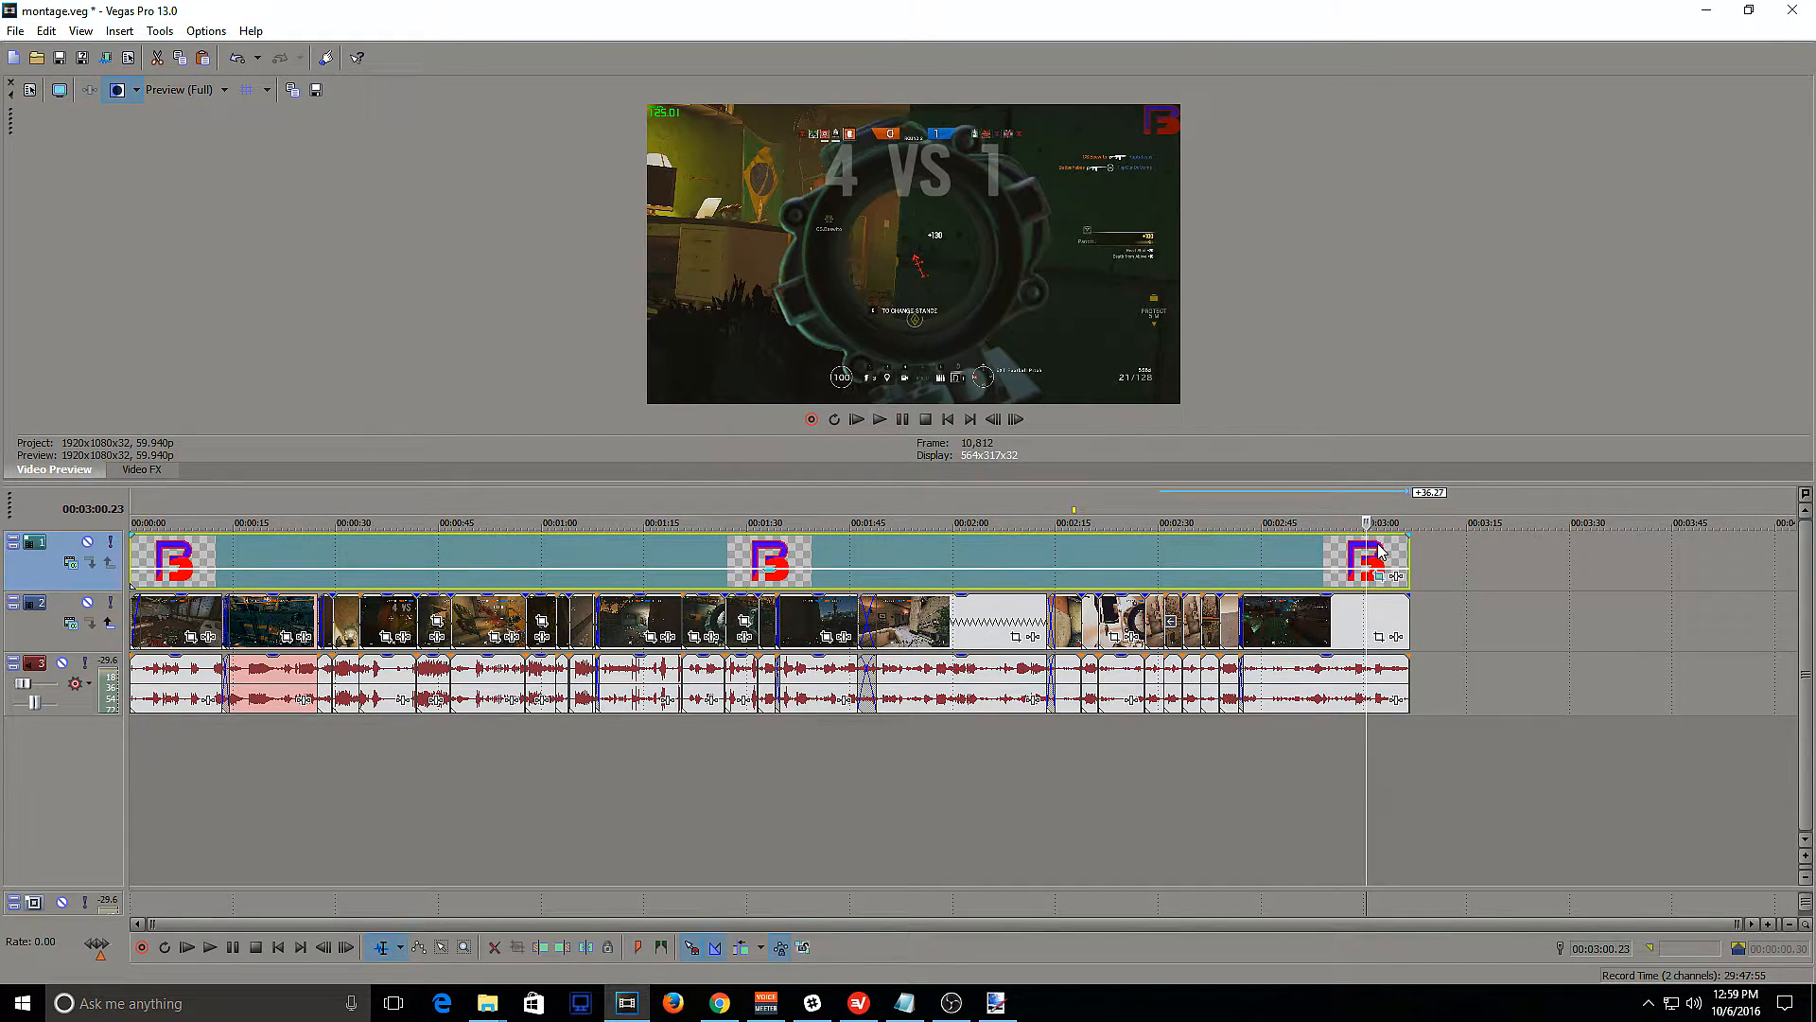
pyautogui.click(1358, 553)
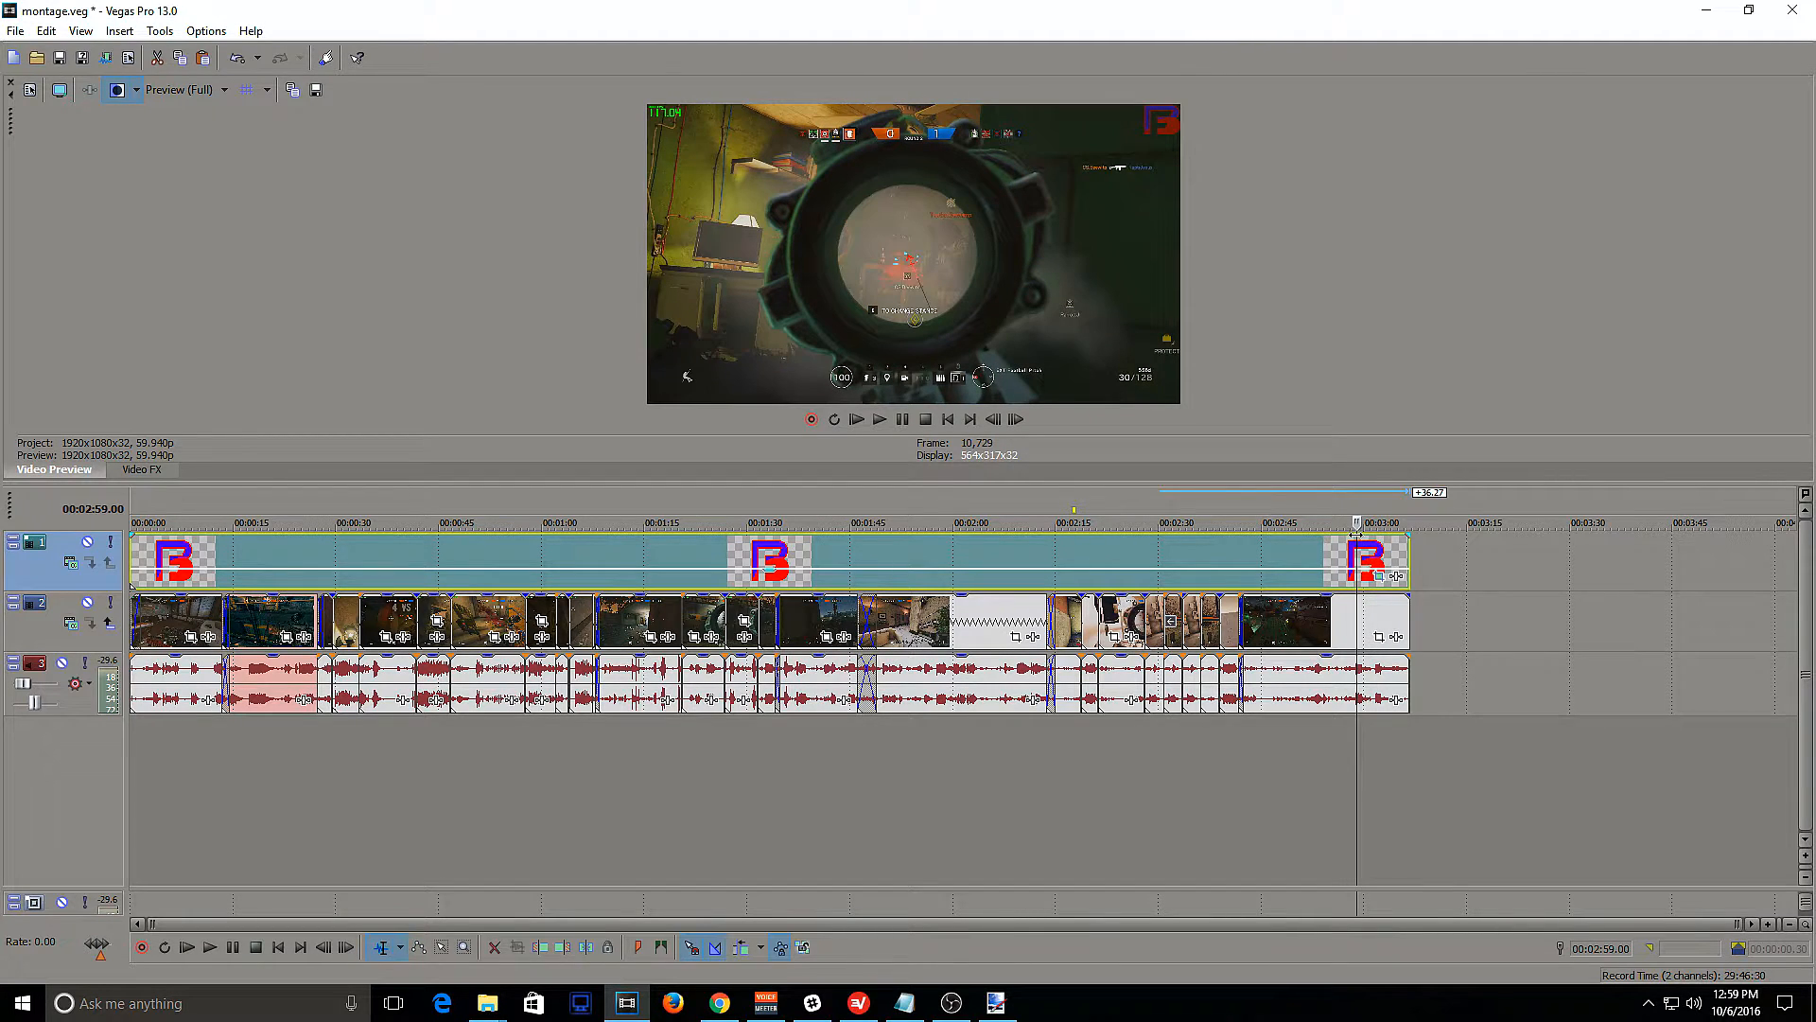
# Insert a new empty video track above the logo track
pyautogui.rightClick(38, 579)
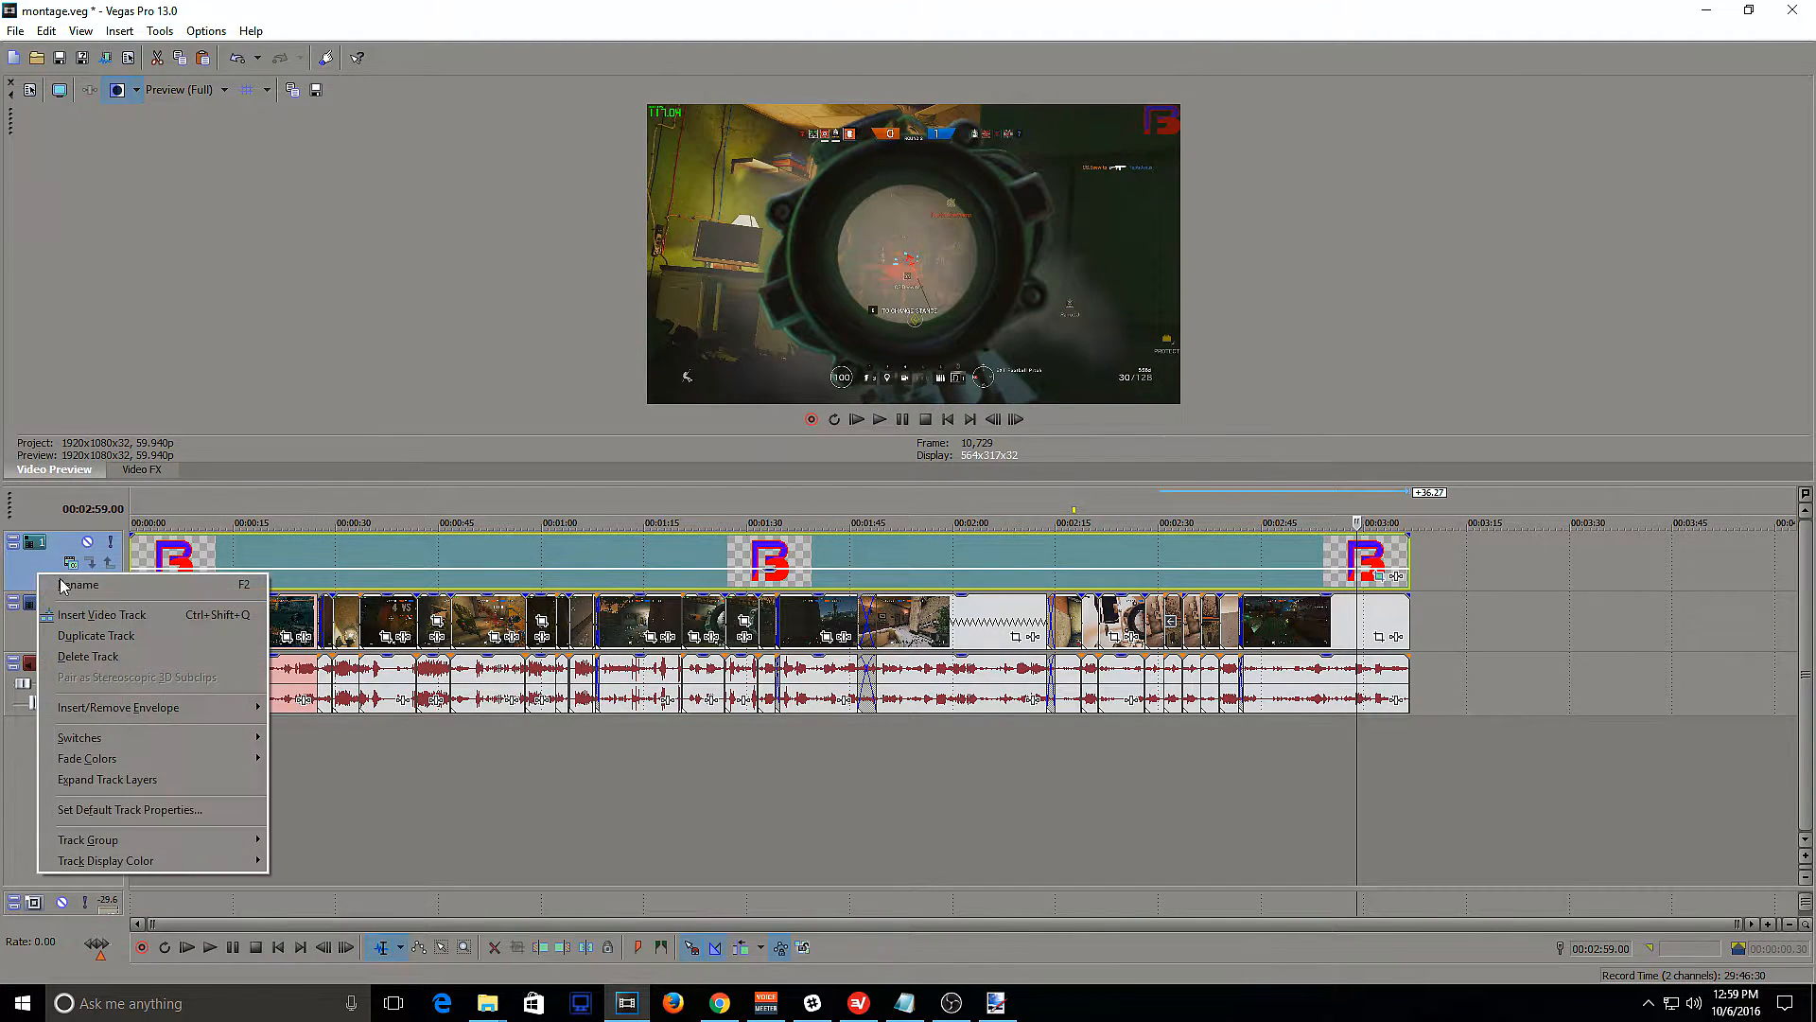
pyautogui.click(85, 615)
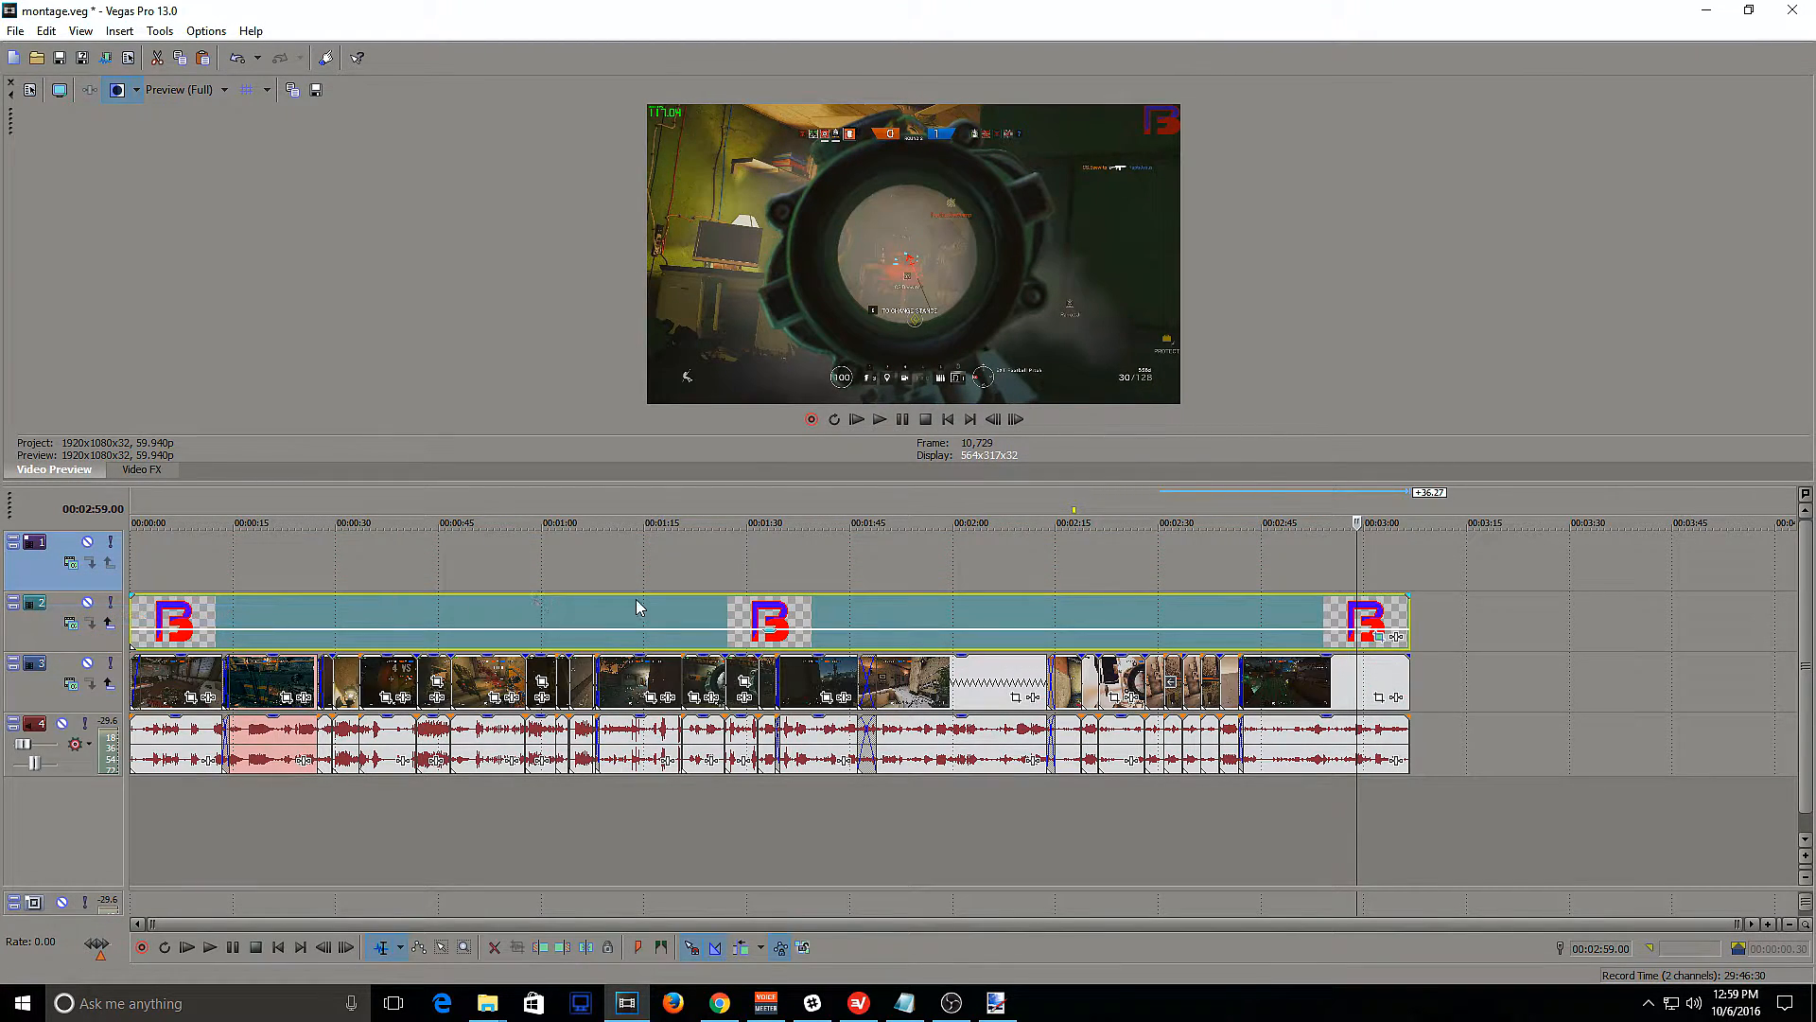
pyautogui.click(1334, 571)
pyautogui.click(1359, 566)
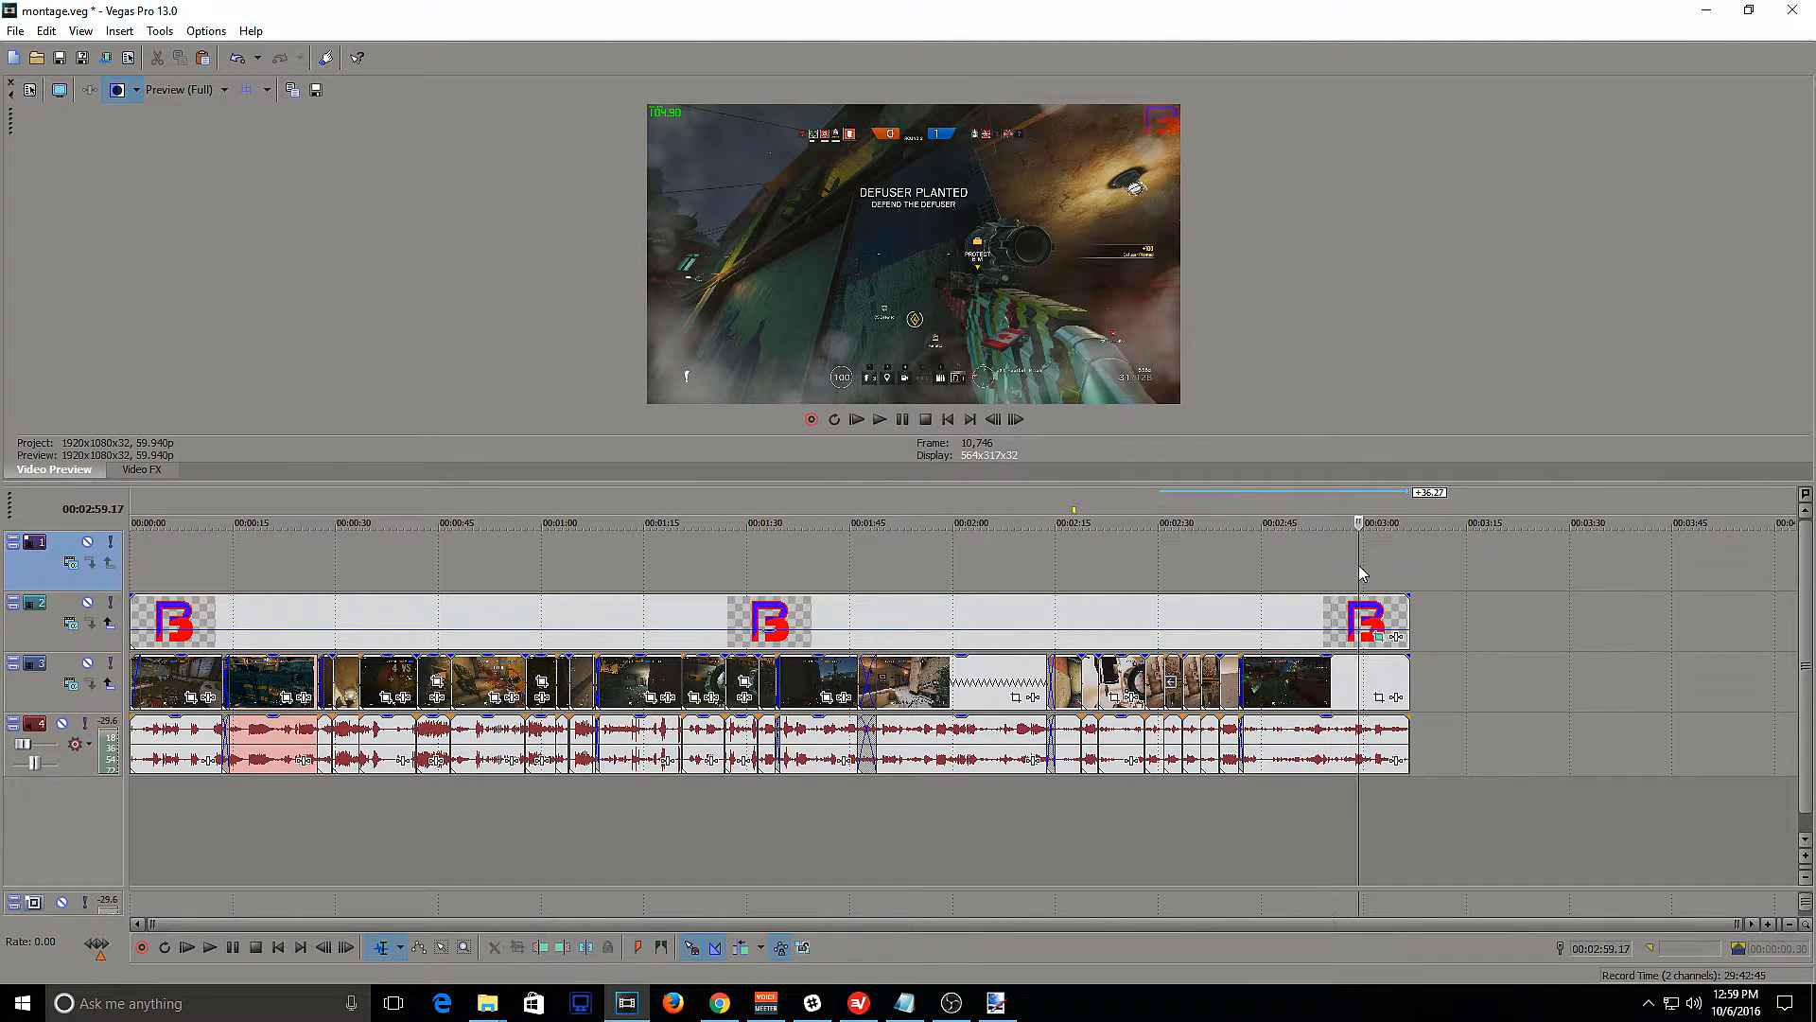
# Insert a text media event at about 2:55 on the empty video track and extend its start back to about 2:50
pyautogui.click(1332, 558)
pyautogui.rightClick(1332, 562)
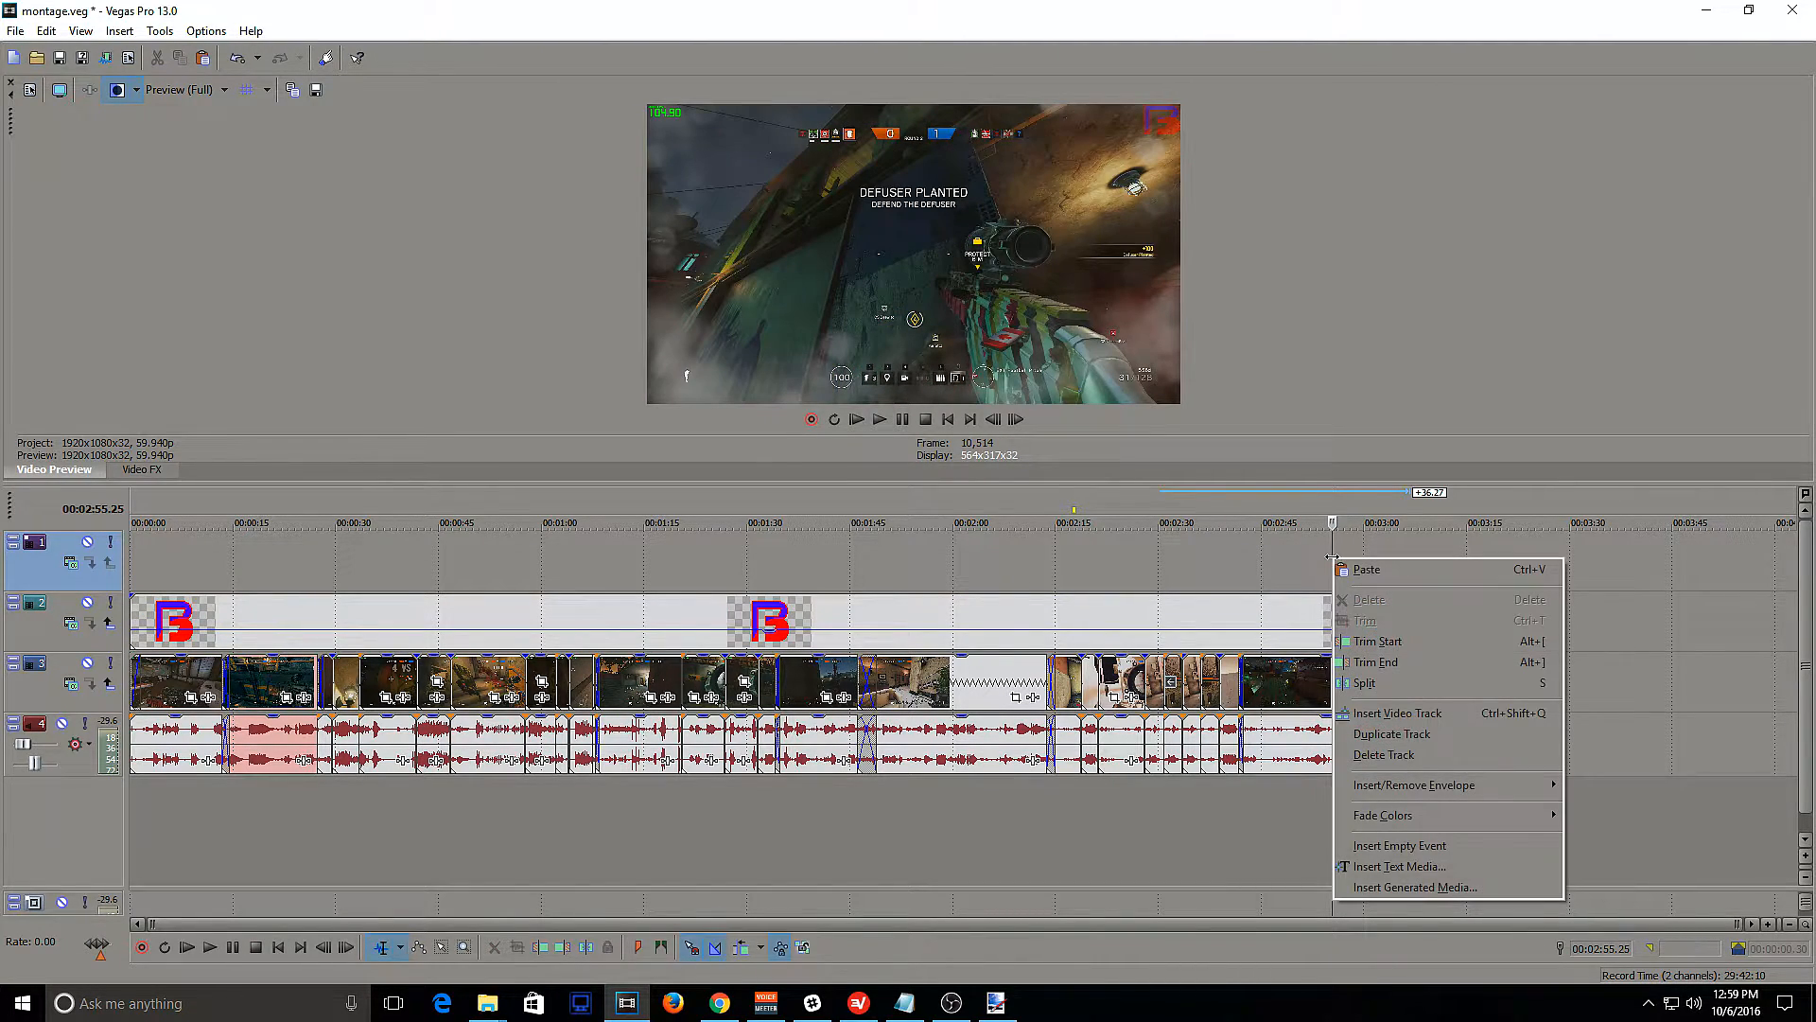
pyautogui.click(1439, 867)
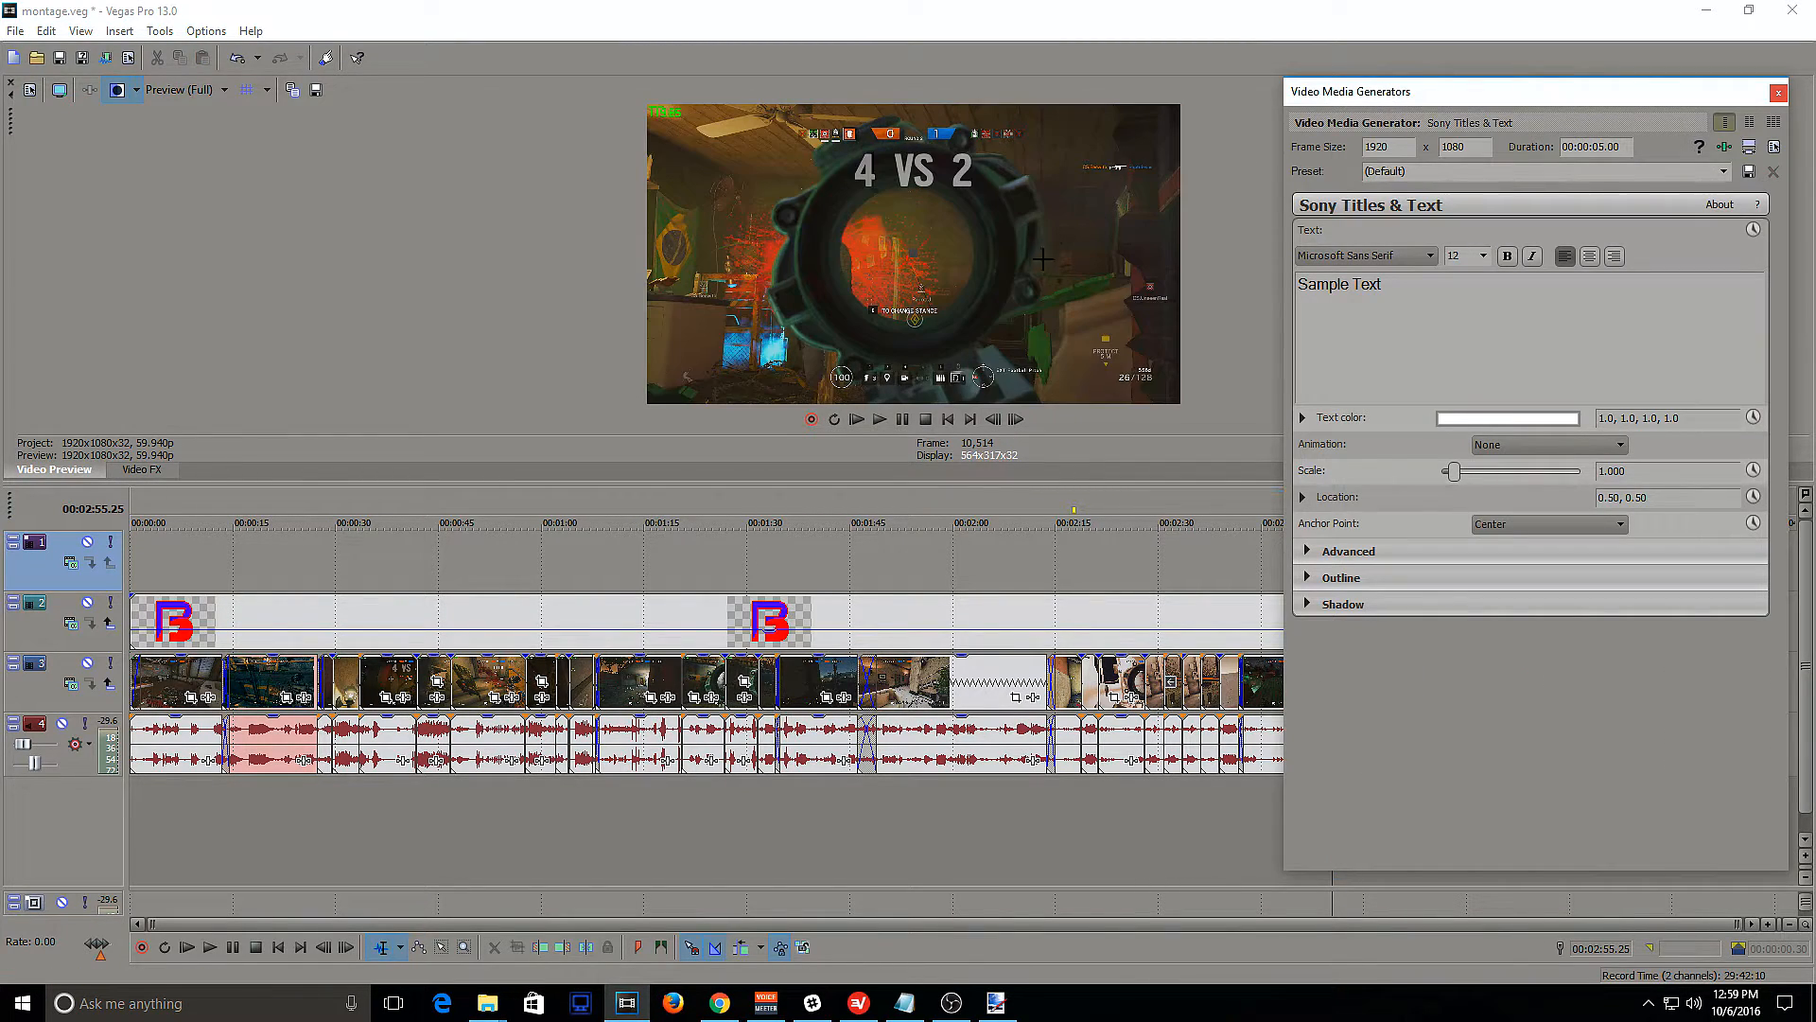
pyautogui.moveTo(1469, 104); pyautogui.dragTo(577, 215)
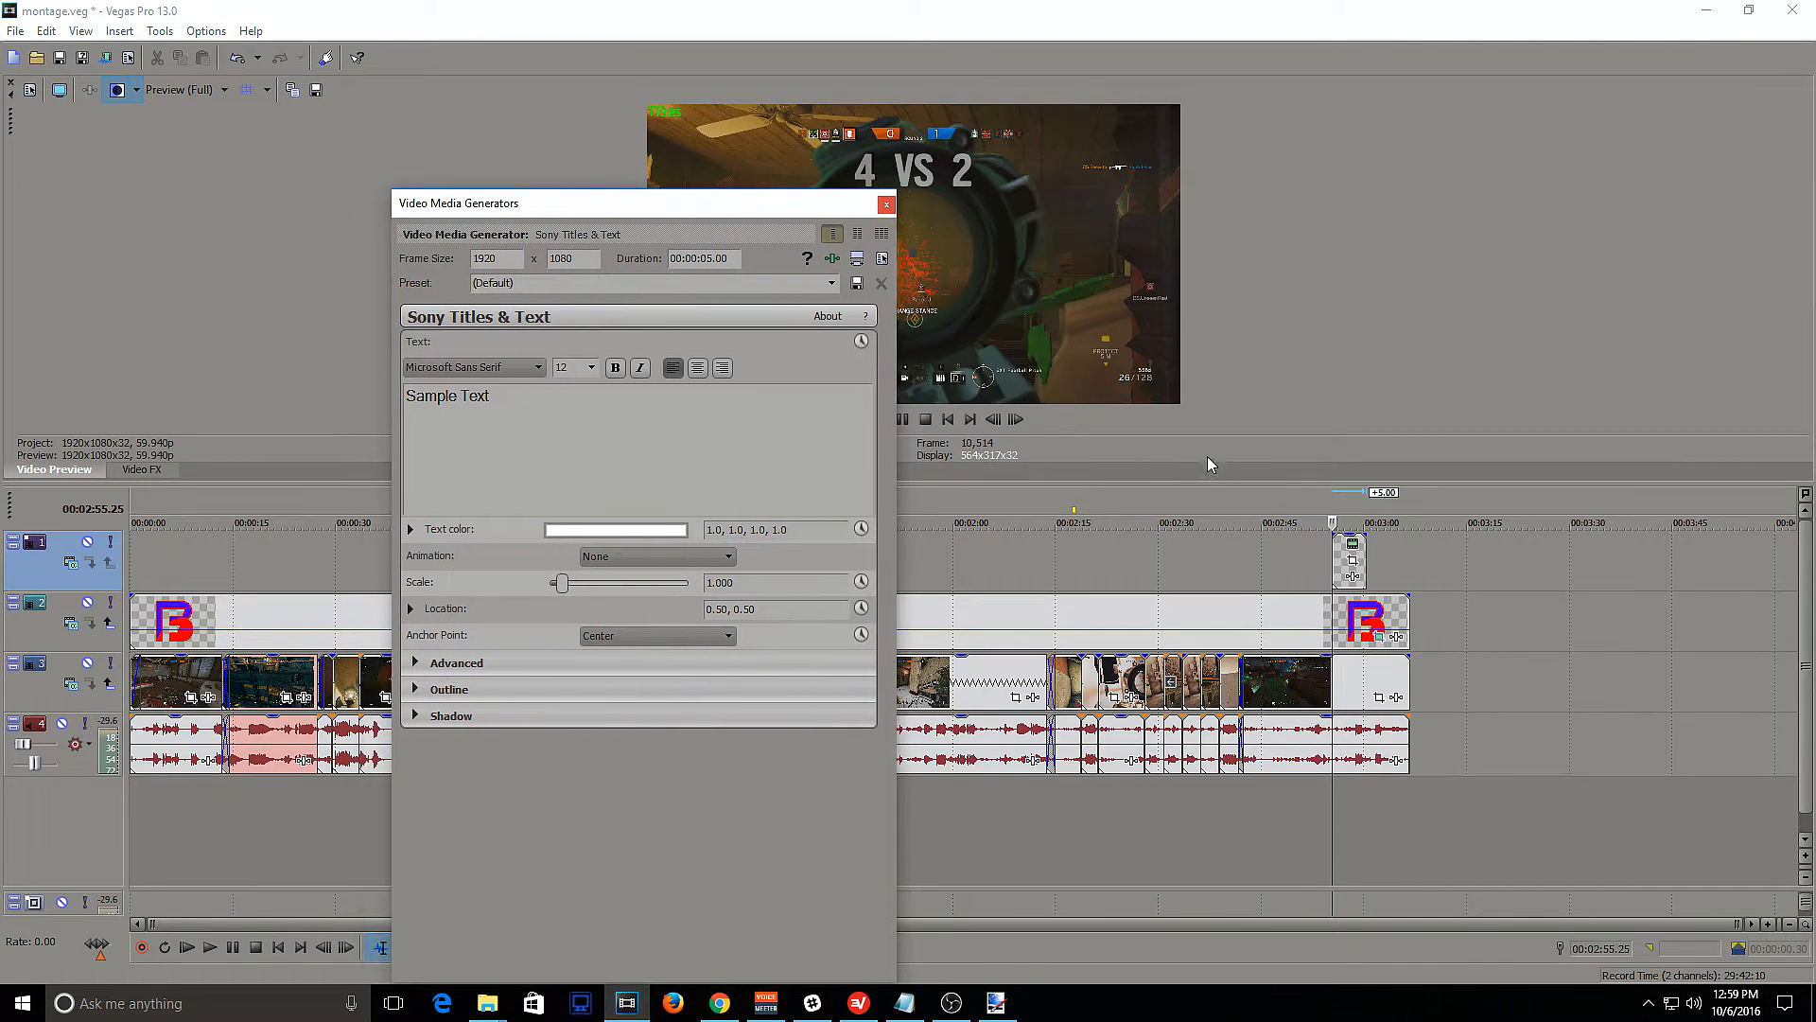
pyautogui.moveTo(1334, 561); pyautogui.dragTo(1299, 568)
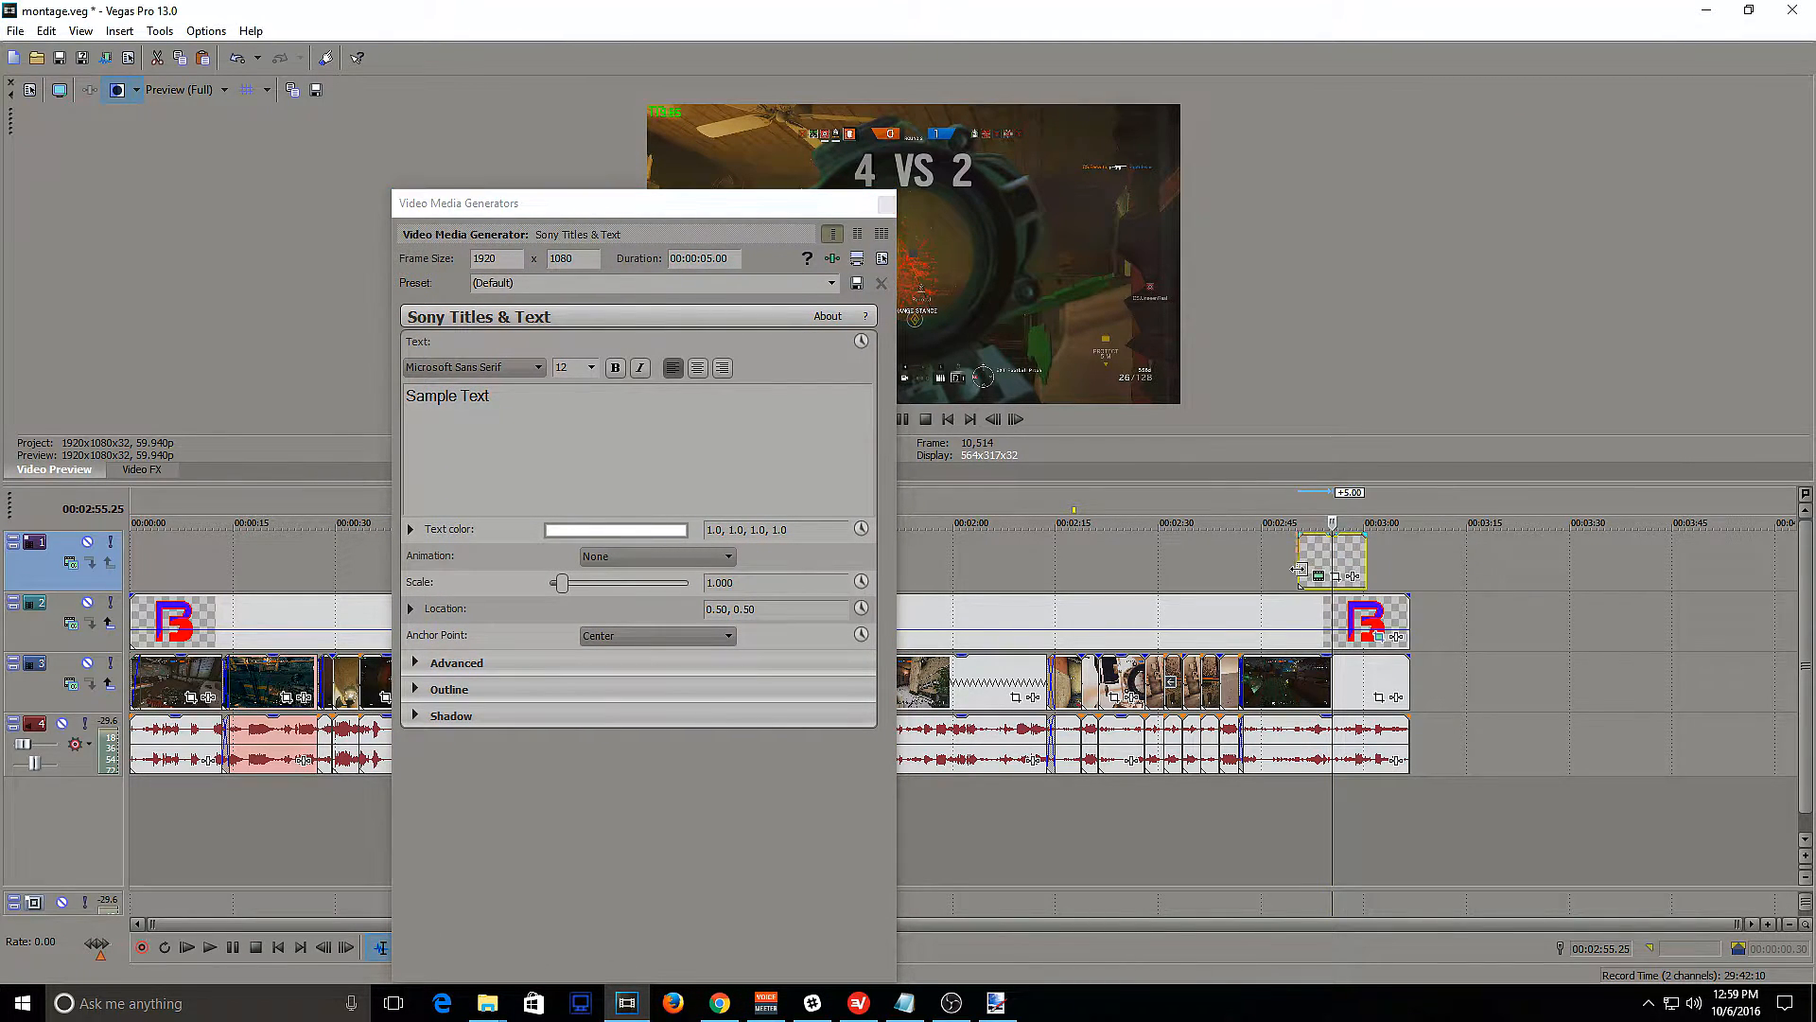
# Try to set the sample text to the Rebellion font at size 20
pyautogui.click(495, 368)
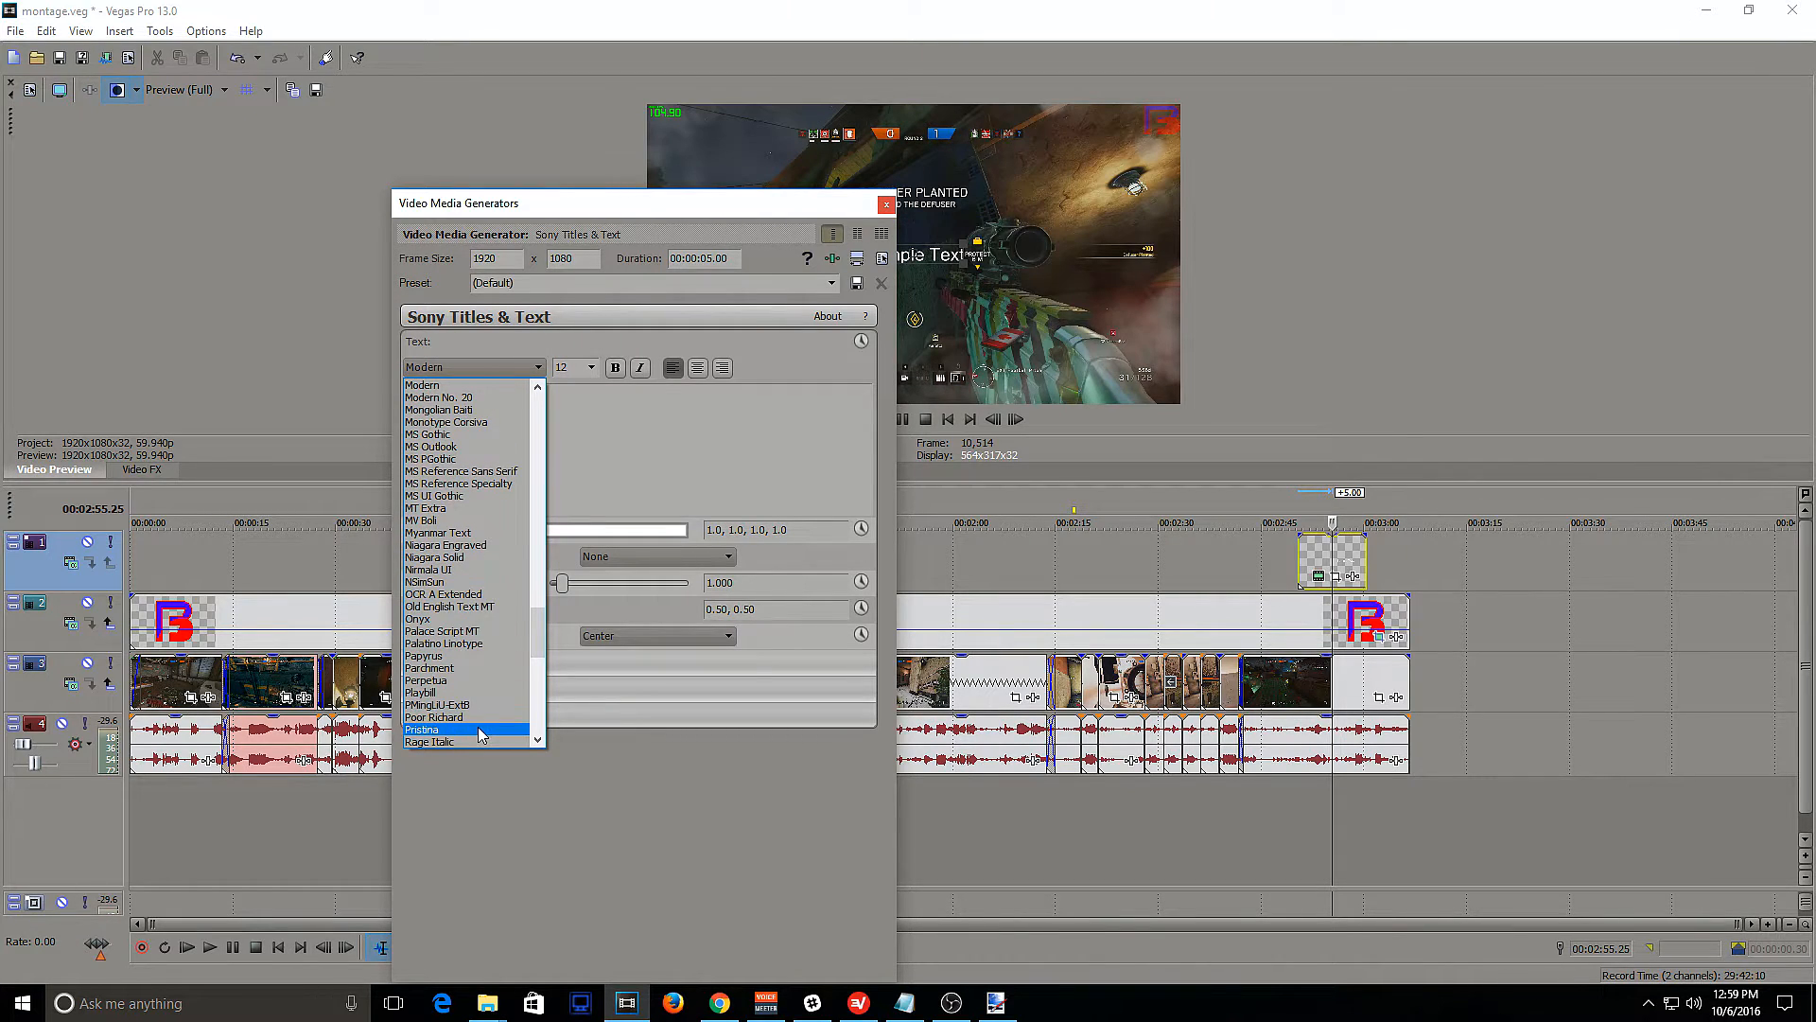
pyautogui.scroll(-4, 464, 728)
pyautogui.click(464, 731)
pyautogui.click(593, 368)
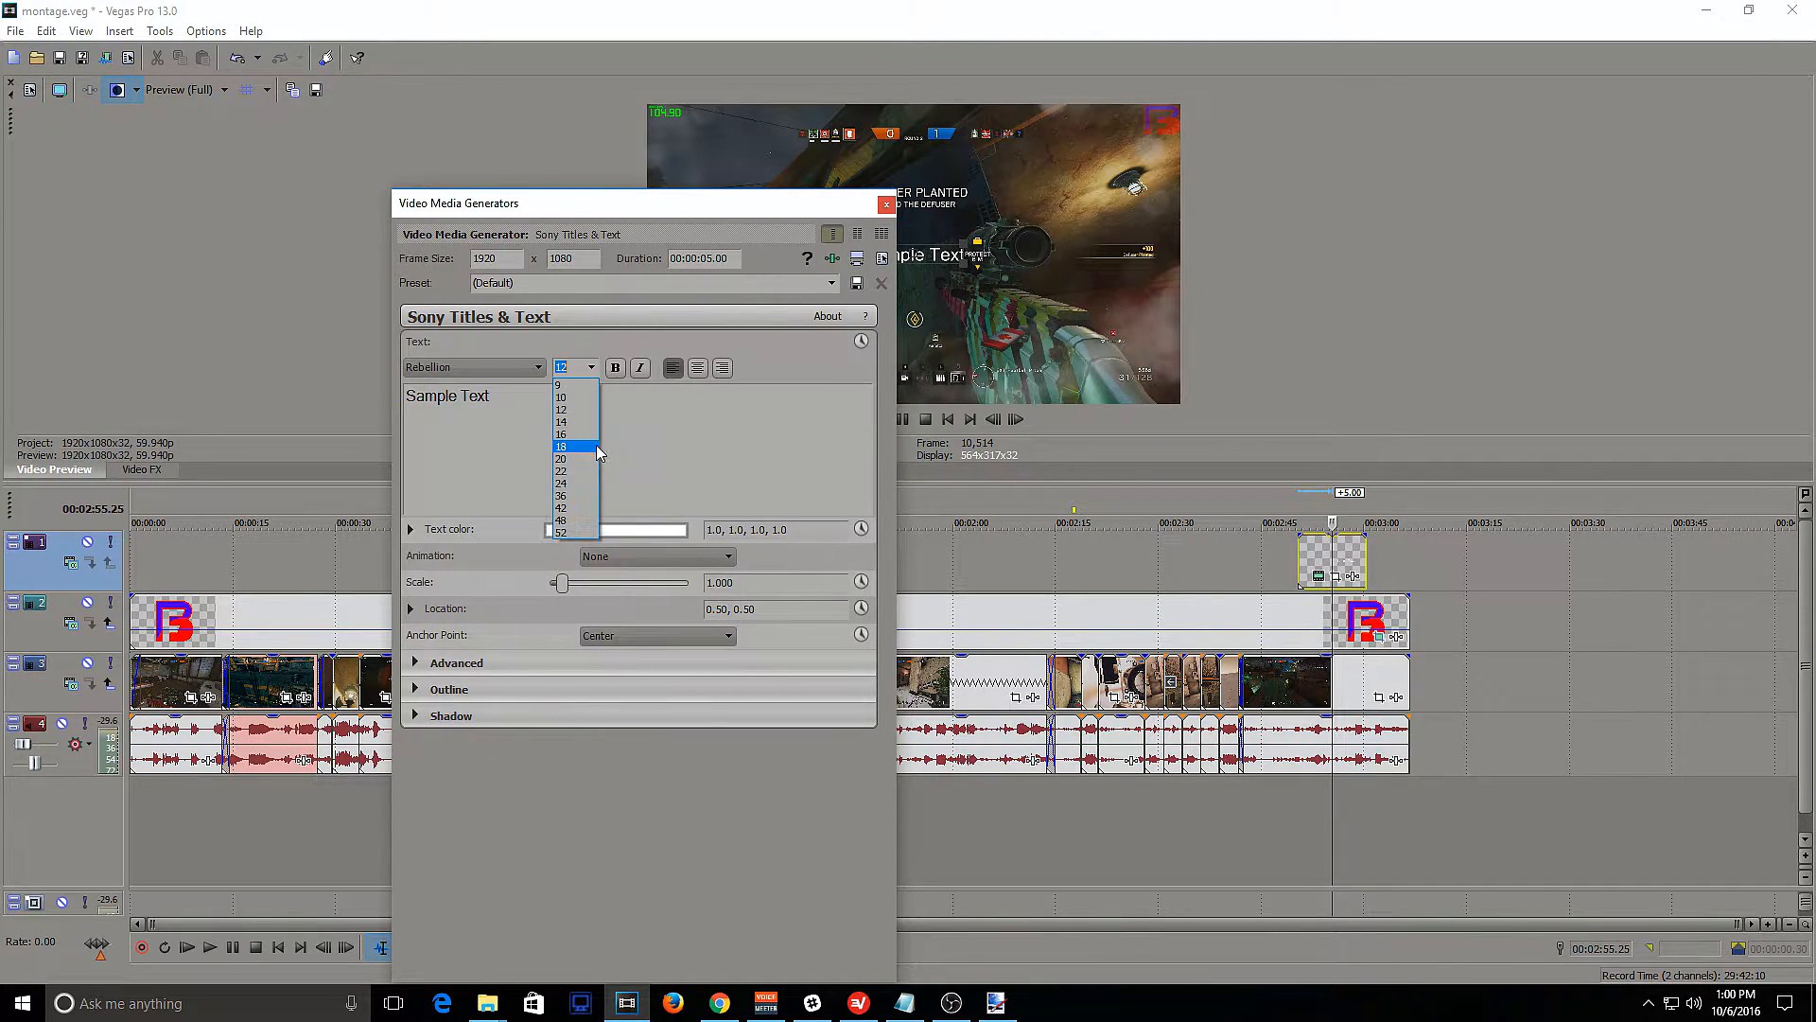
pyautogui.click(580, 458)
# Replace the sample text with "Thank you for watching!!!" and move the title to the upper part of the frame, about 0.49, 0.80
pyautogui.moveTo(524, 406); pyautogui.dragTo(307, 396)
pyautogui.write('Thank you for watching!!!')
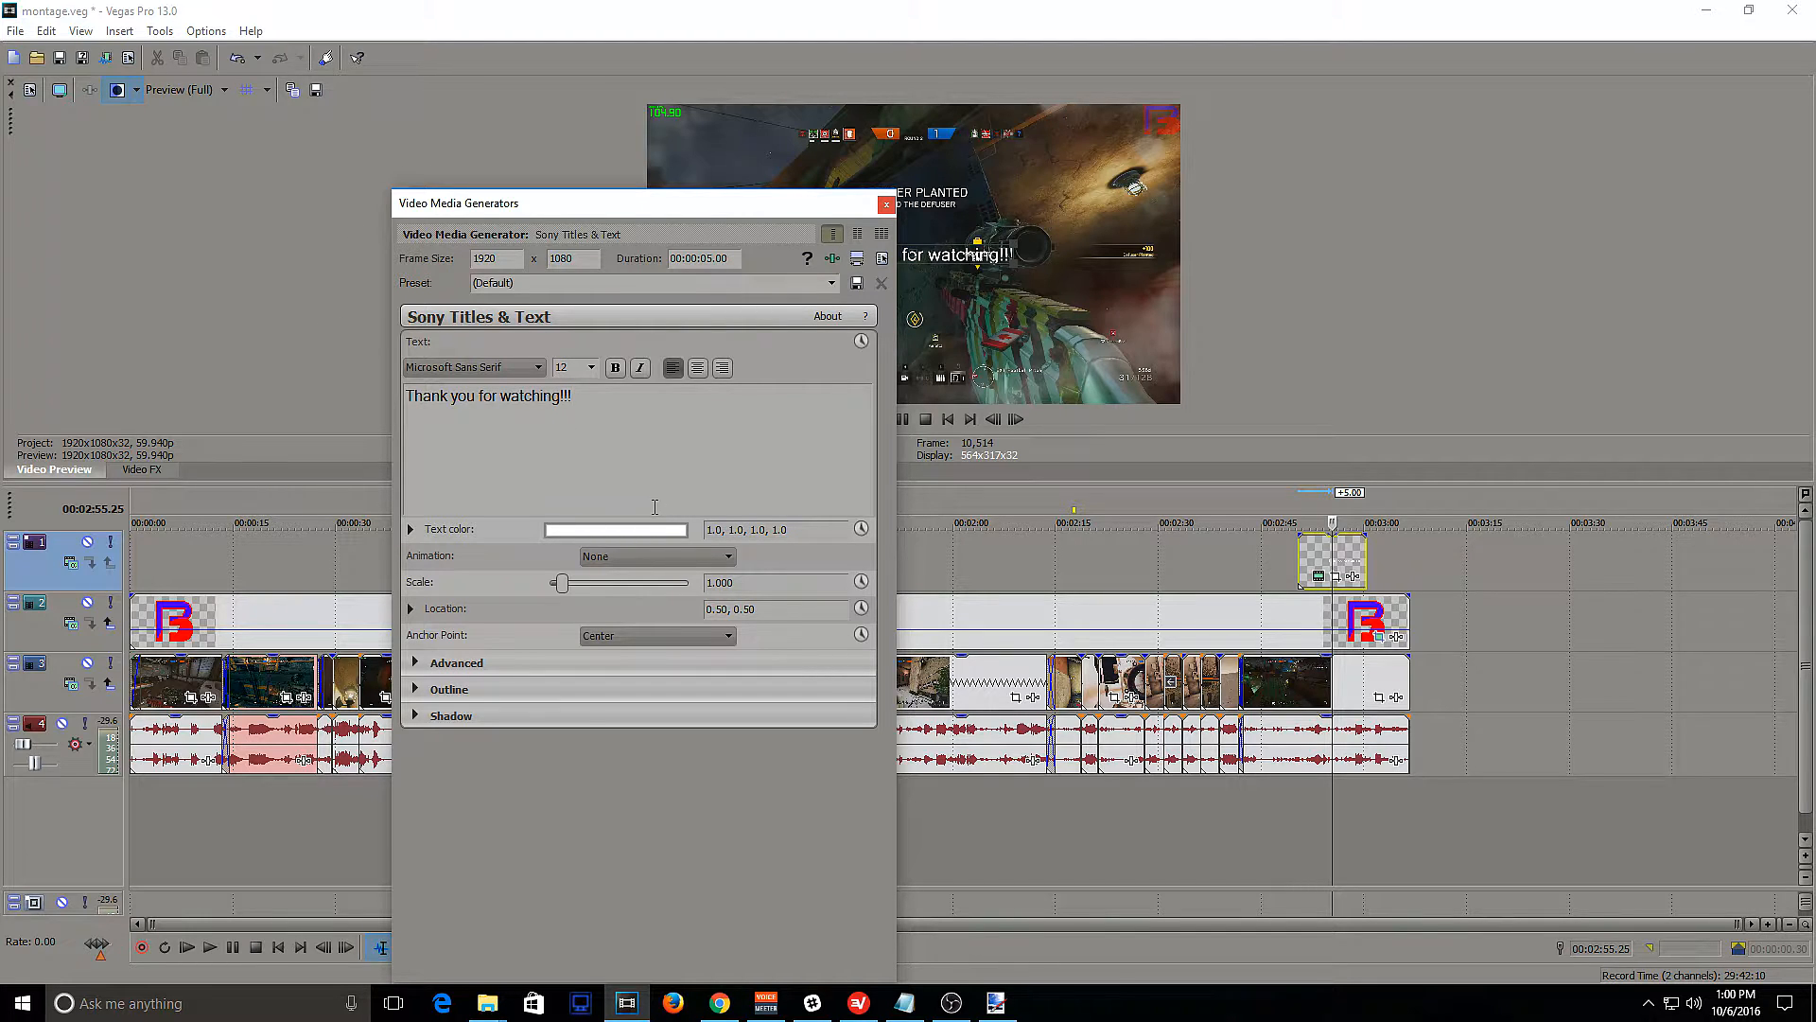
pyautogui.moveTo(716, 186); pyautogui.dragTo(545, 166)
pyautogui.moveTo(955, 255); pyautogui.dragTo(930, 164)
# Change the font of the whole "Thank you for watching!!!" text to Rebellion
pyautogui.click(406, 346)
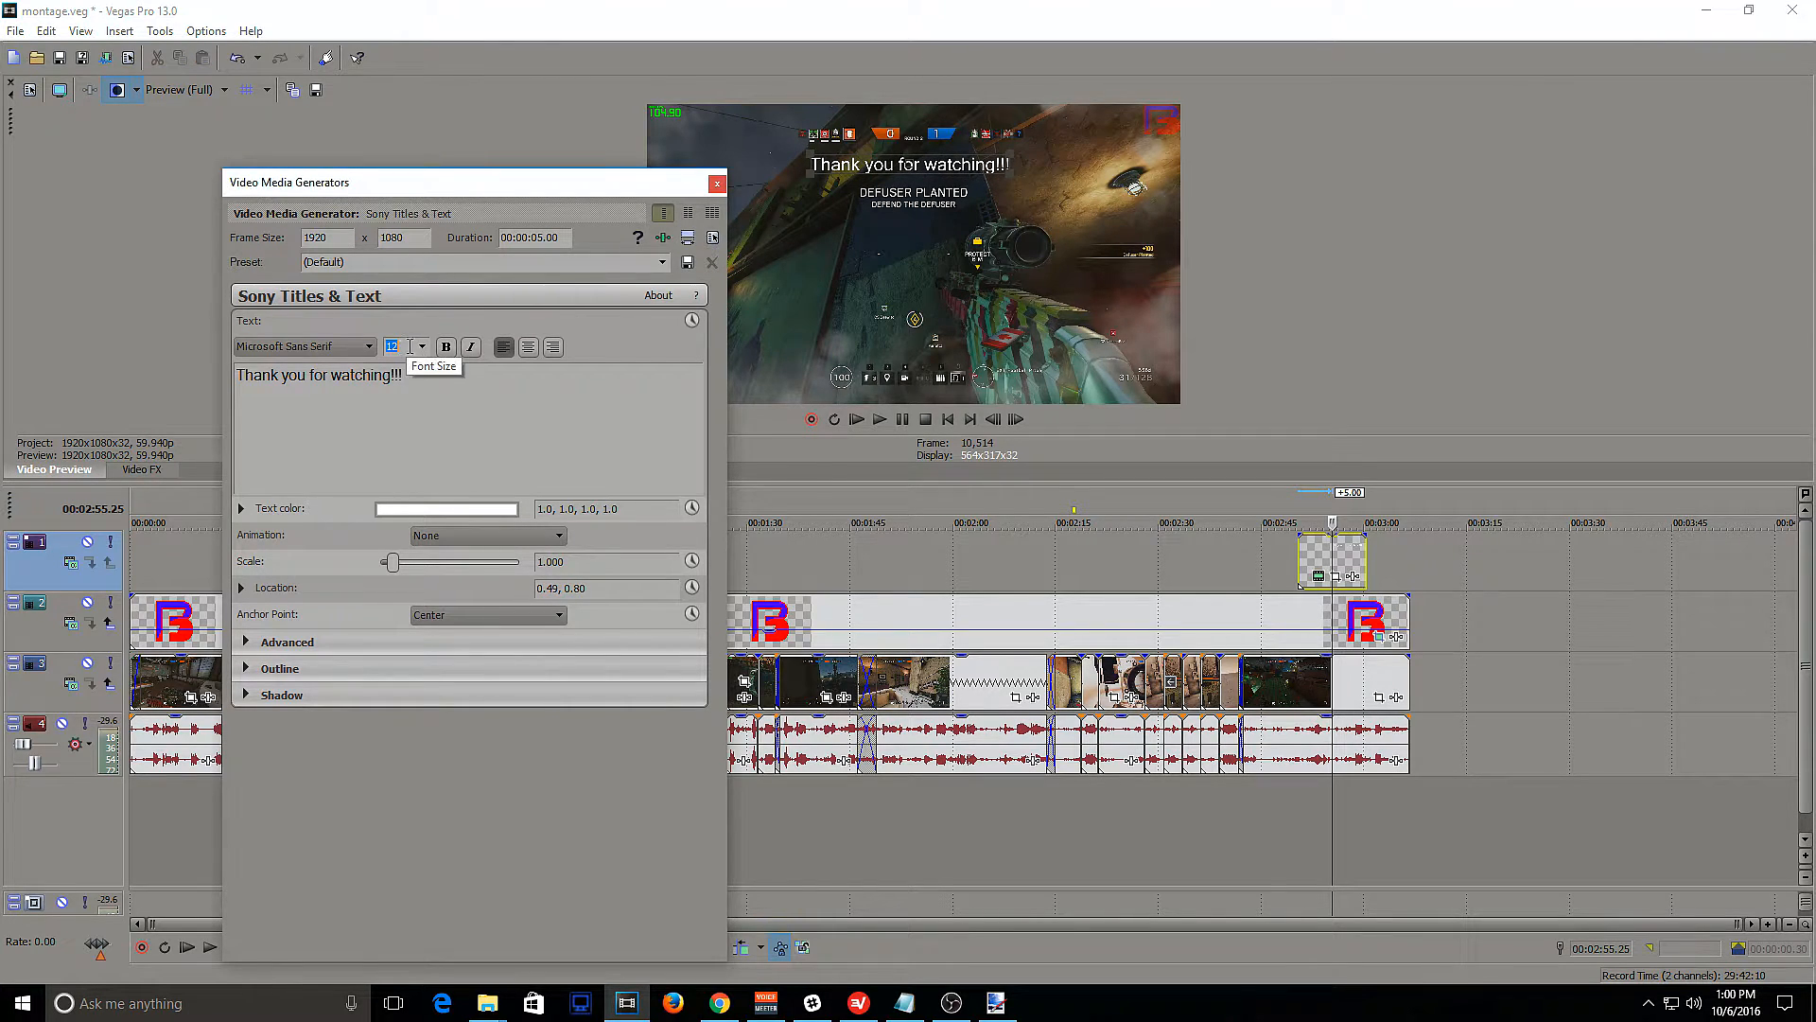
pyautogui.moveTo(404, 375); pyautogui.dragTo(236, 377)
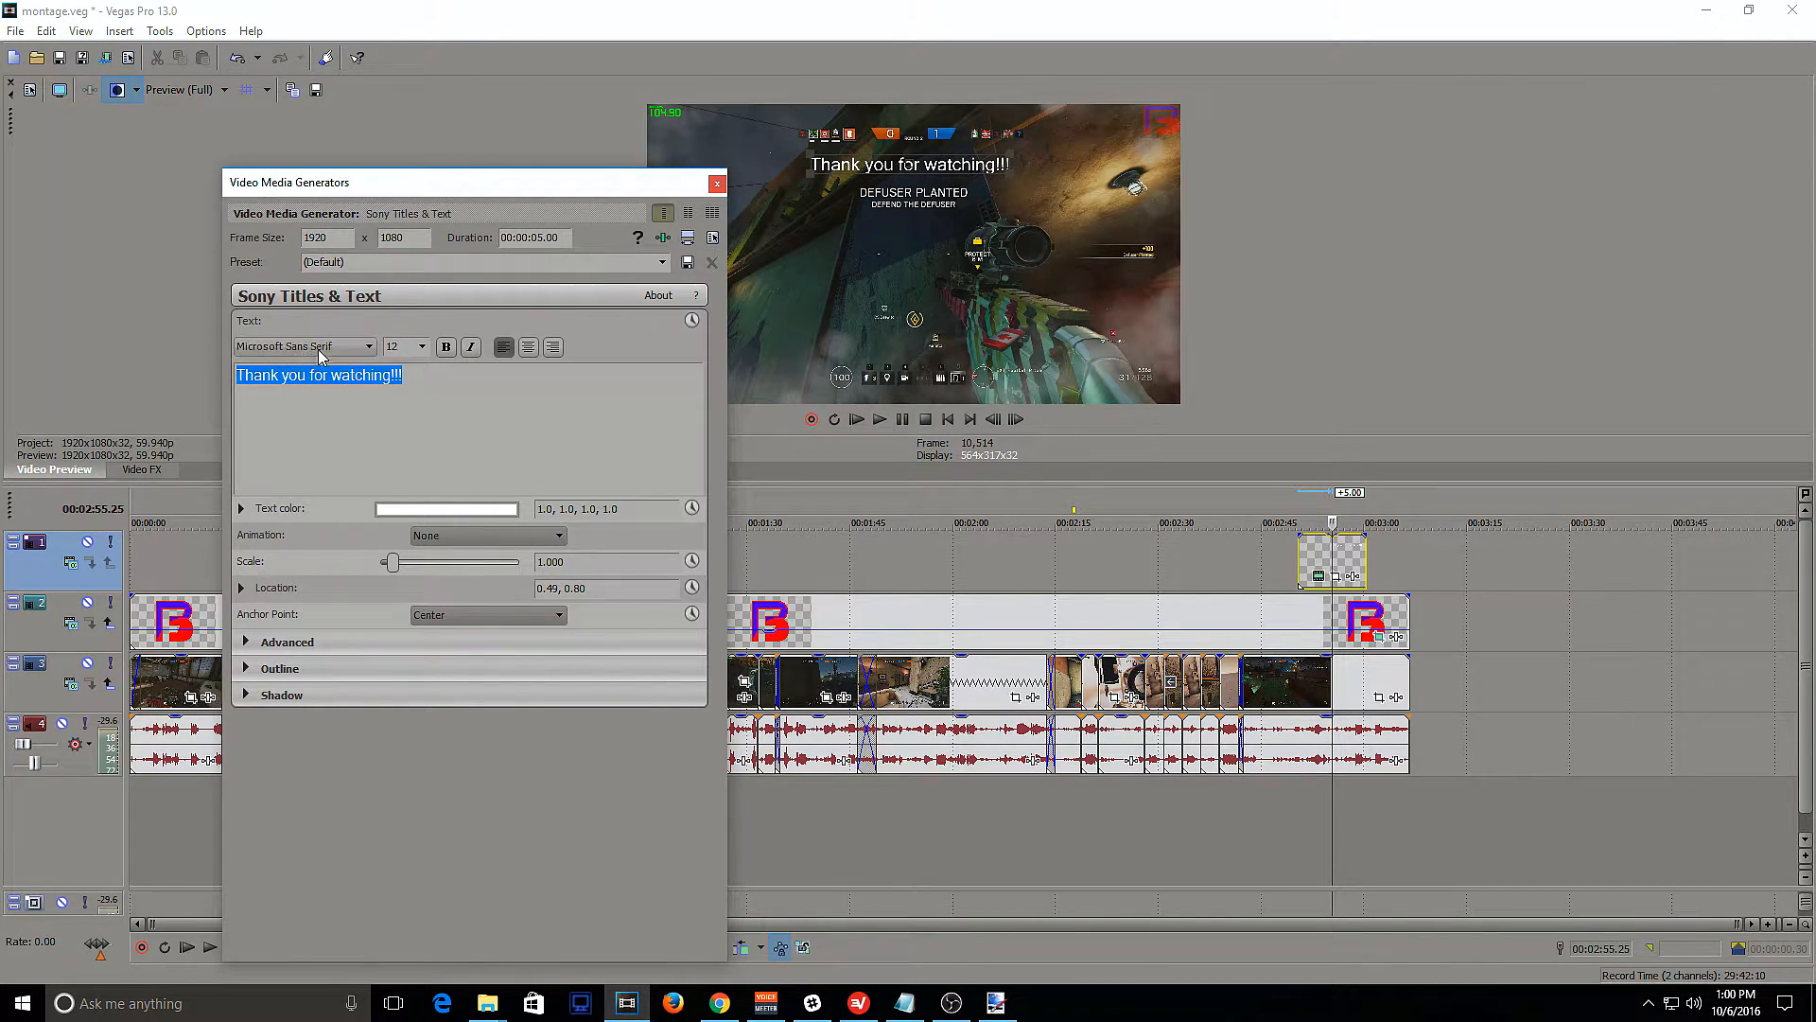
pyautogui.click(369, 346)
pyautogui.scroll(-2, 373, 522)
pyautogui.press('r')
pyautogui.scroll(-3, 306, 683)
pyautogui.scroll(1, 294, 685)
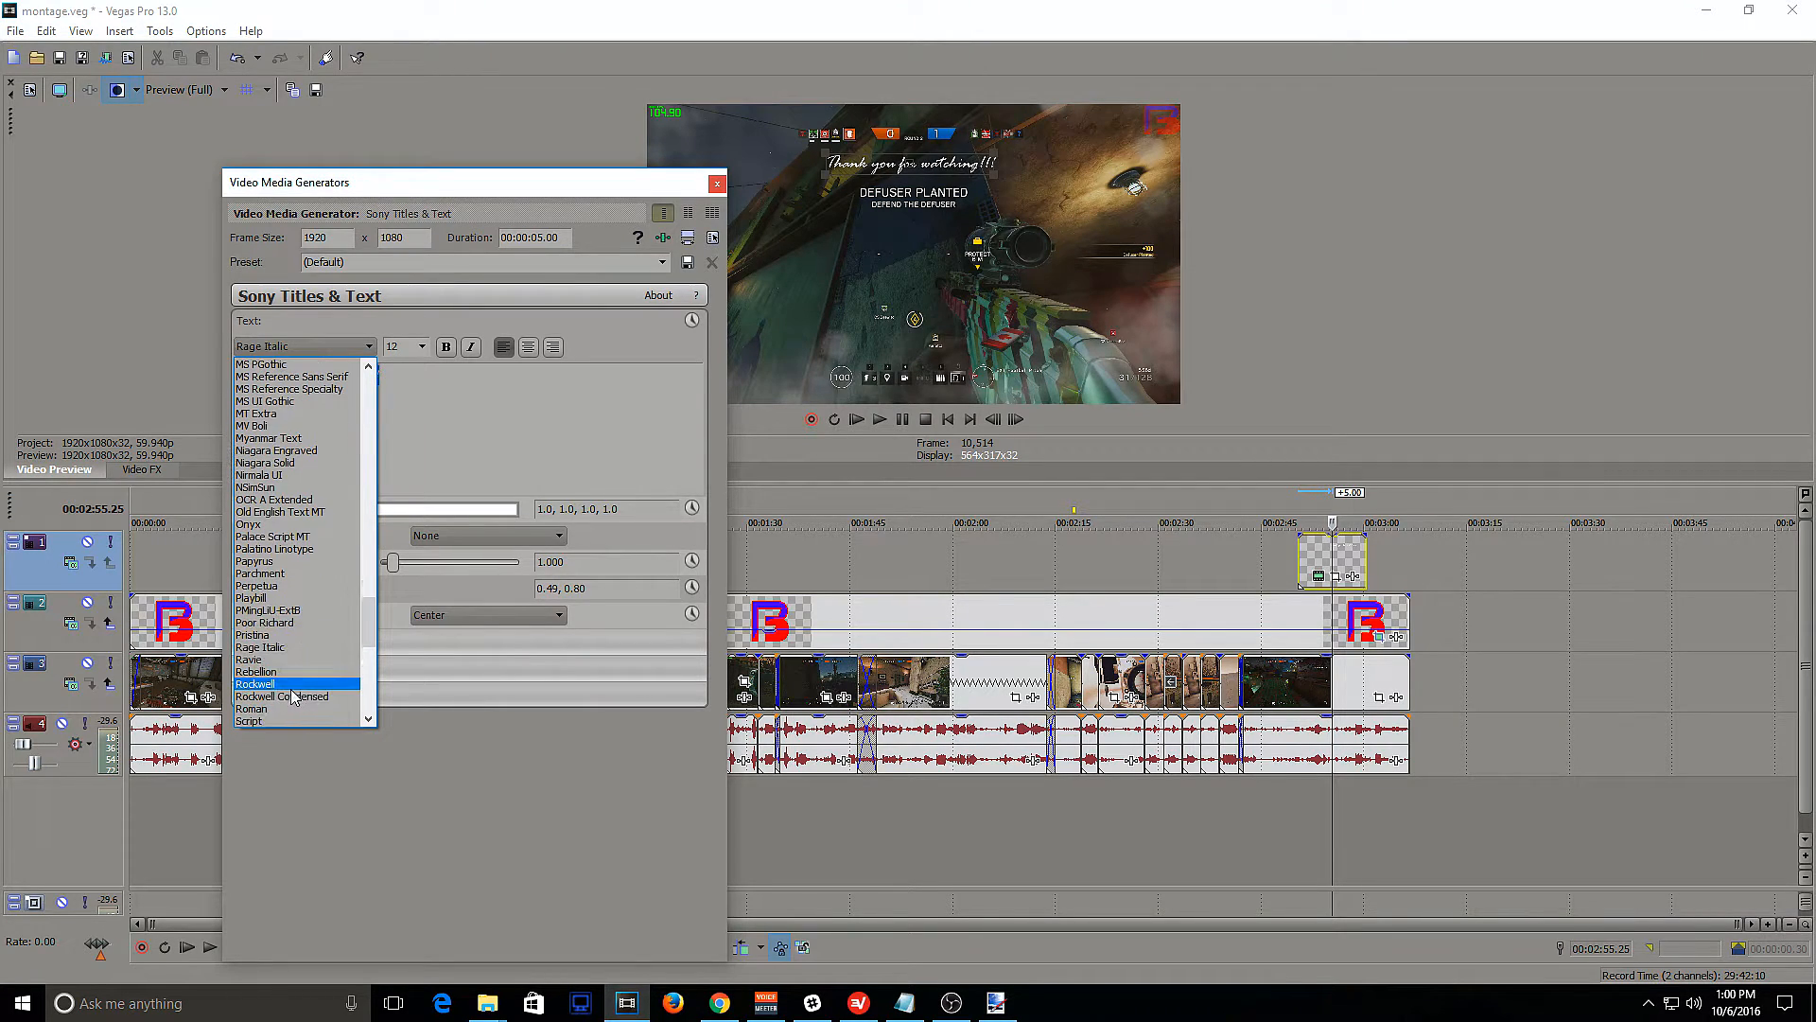
pyautogui.click(275, 673)
# Set the title's font size to 20, then scale it down to about 0.927 and position it at about 0.51, 0.80
pyautogui.click(467, 421)
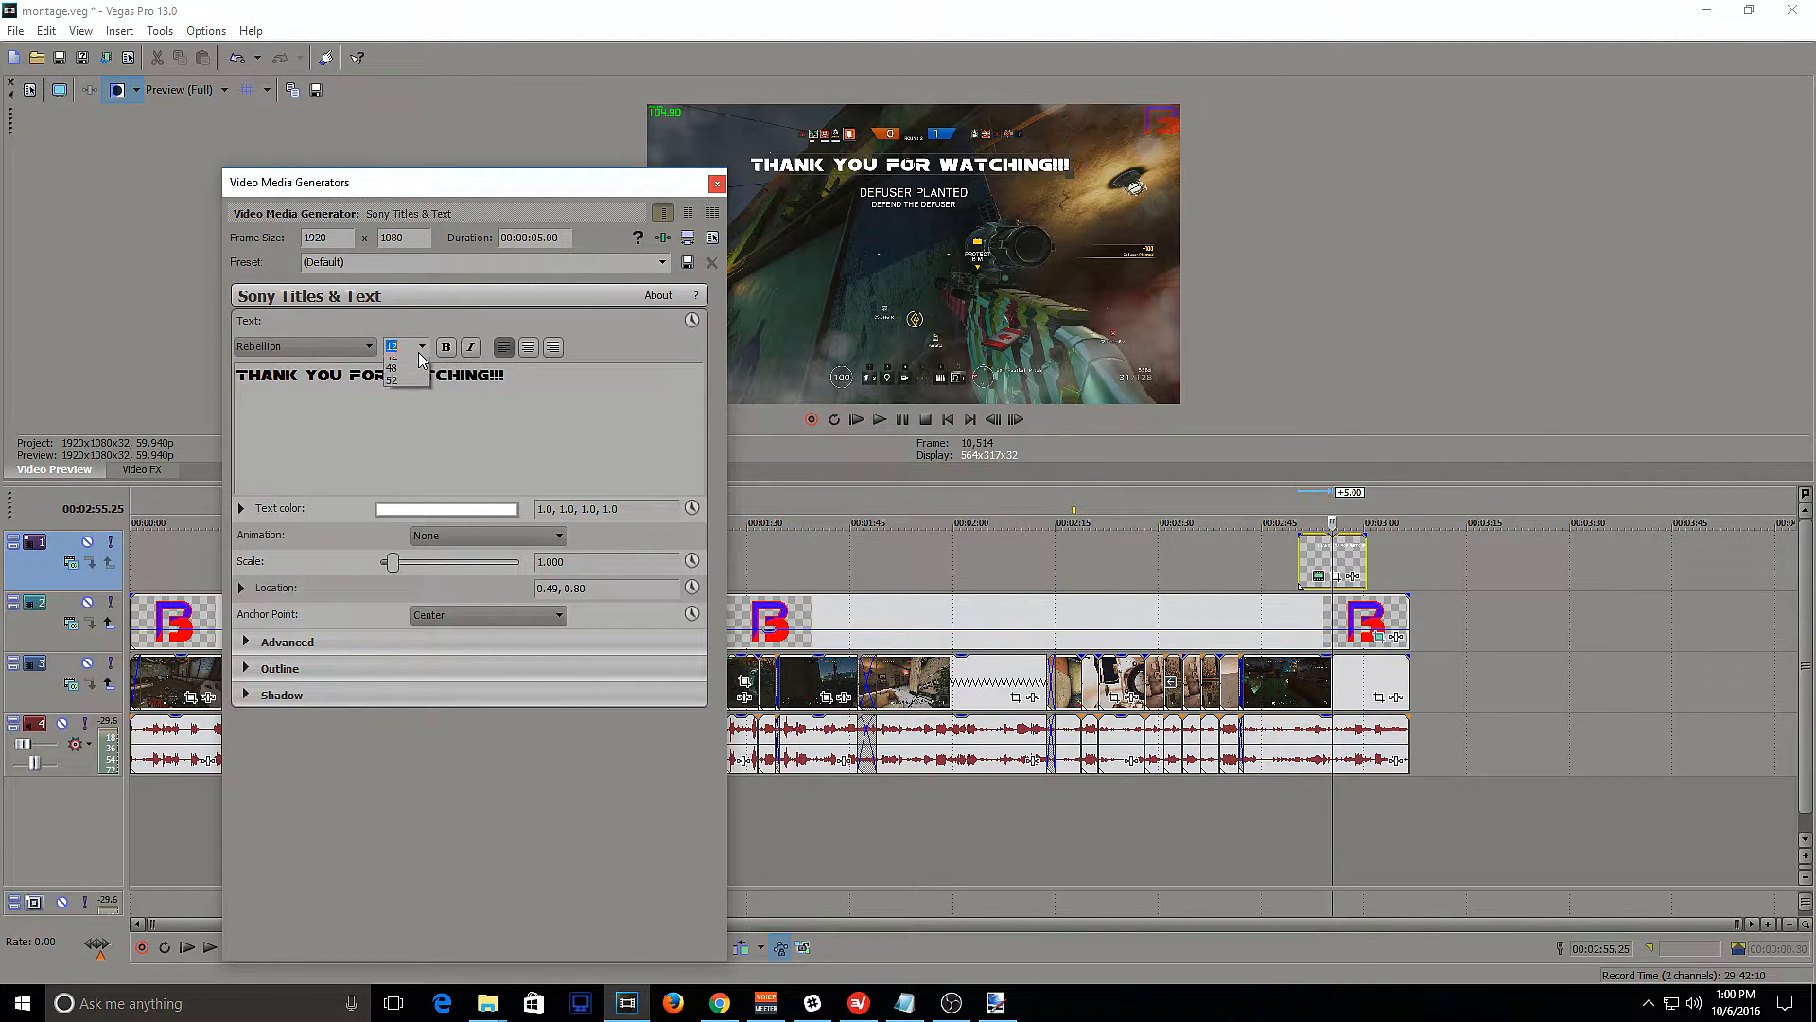
pyautogui.click(522, 444)
pyautogui.moveTo(520, 386); pyautogui.dragTo(218, 384)
pyautogui.click(422, 346)
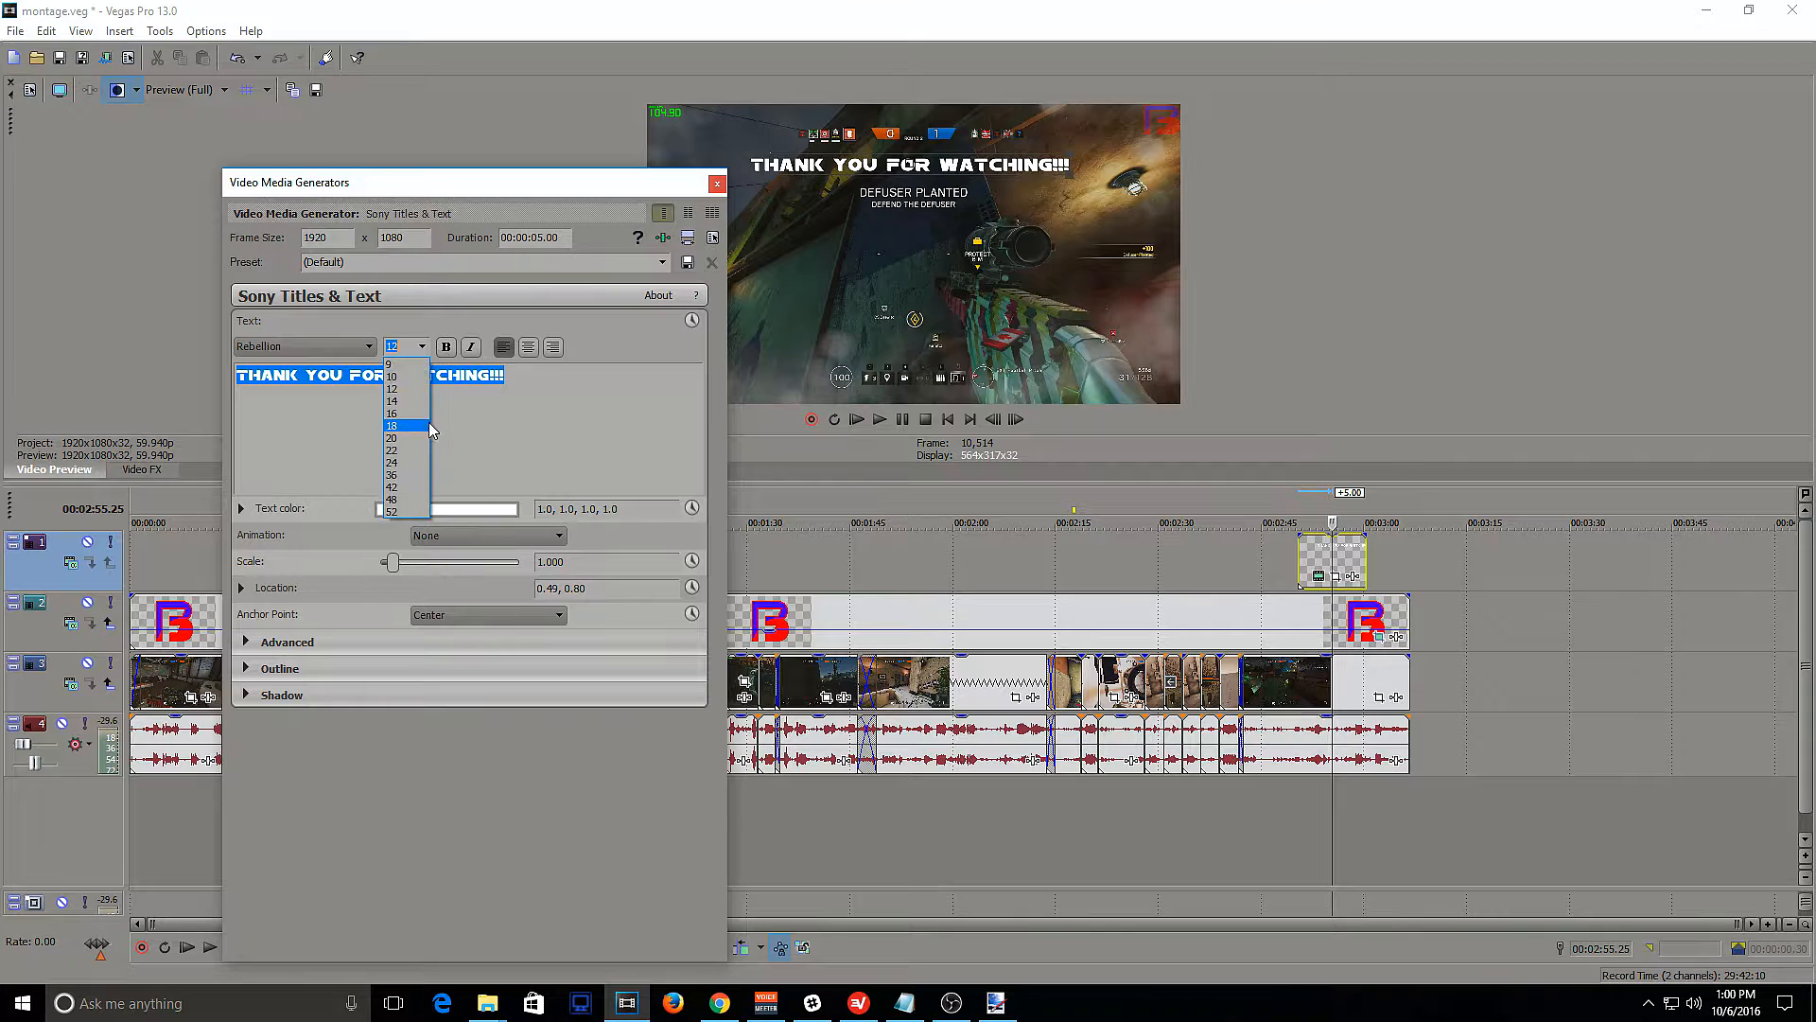
pyautogui.click(407, 441)
pyautogui.moveTo(1166, 152); pyautogui.dragTo(1096, 168)
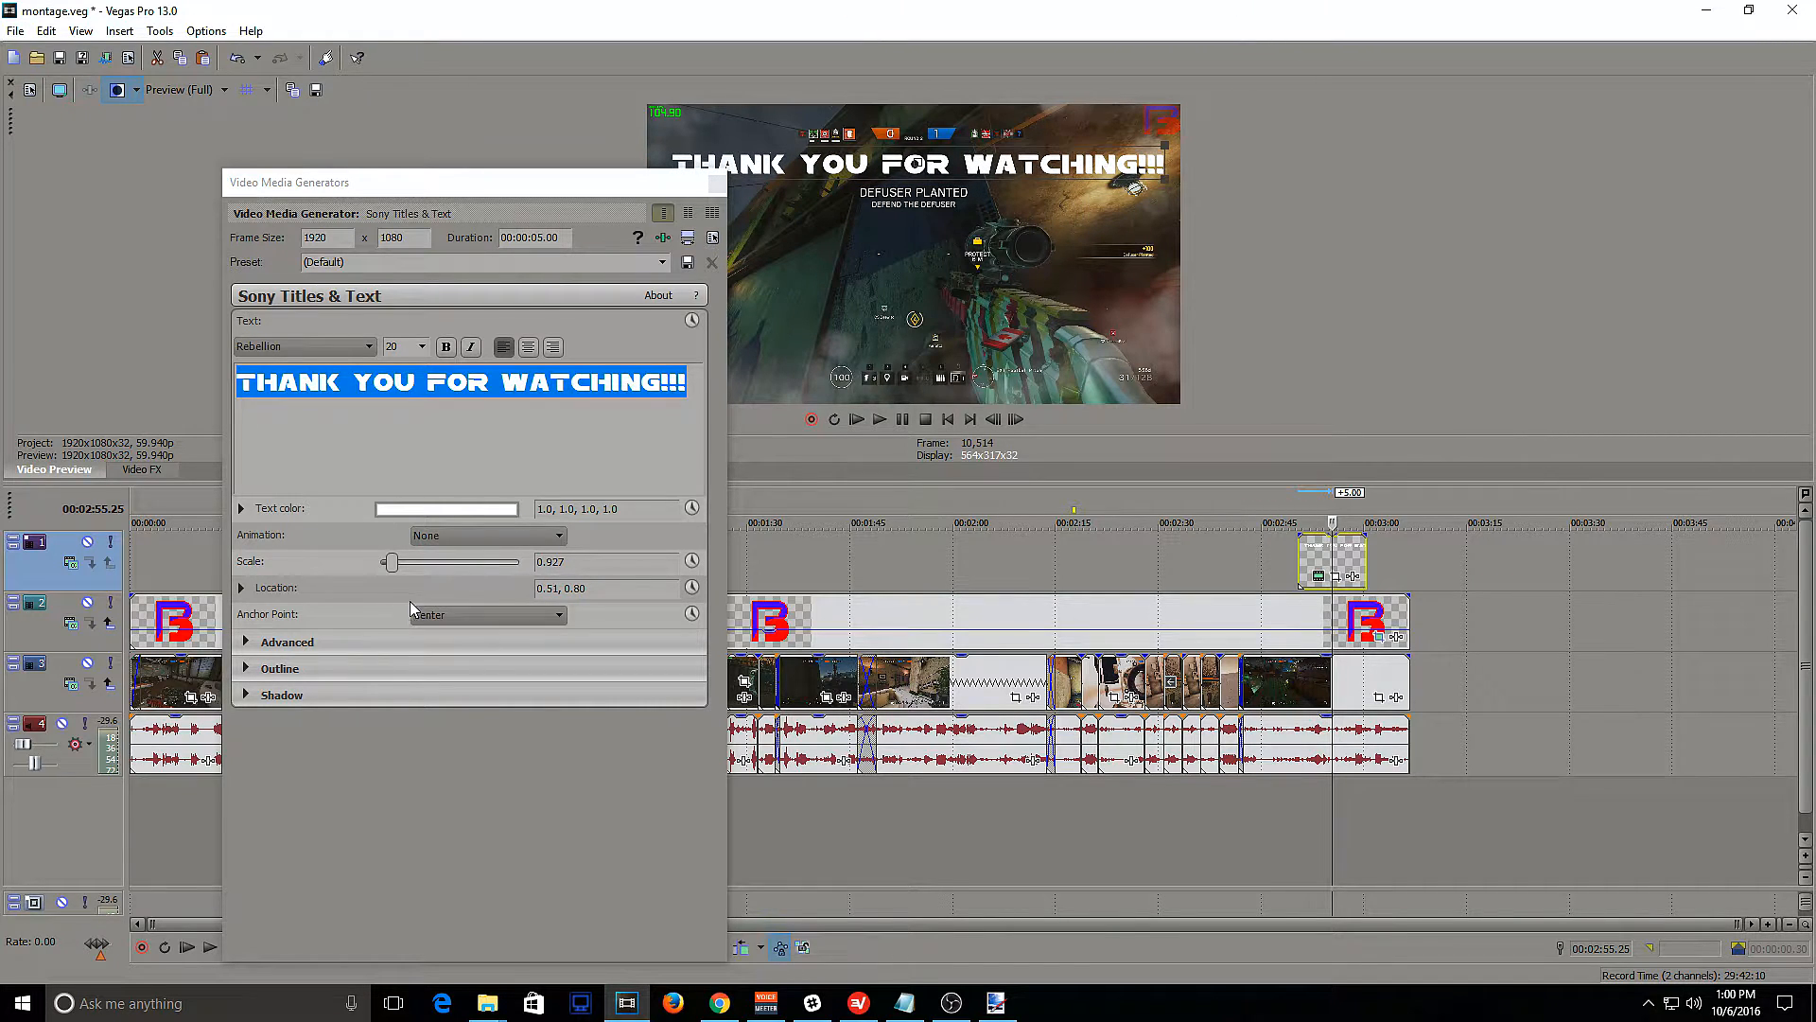
# Try red for the title text, then set its color to a near-white of about 1.0, 0.94, 0.95
pyautogui.click(421, 511)
pyautogui.click(294, 660)
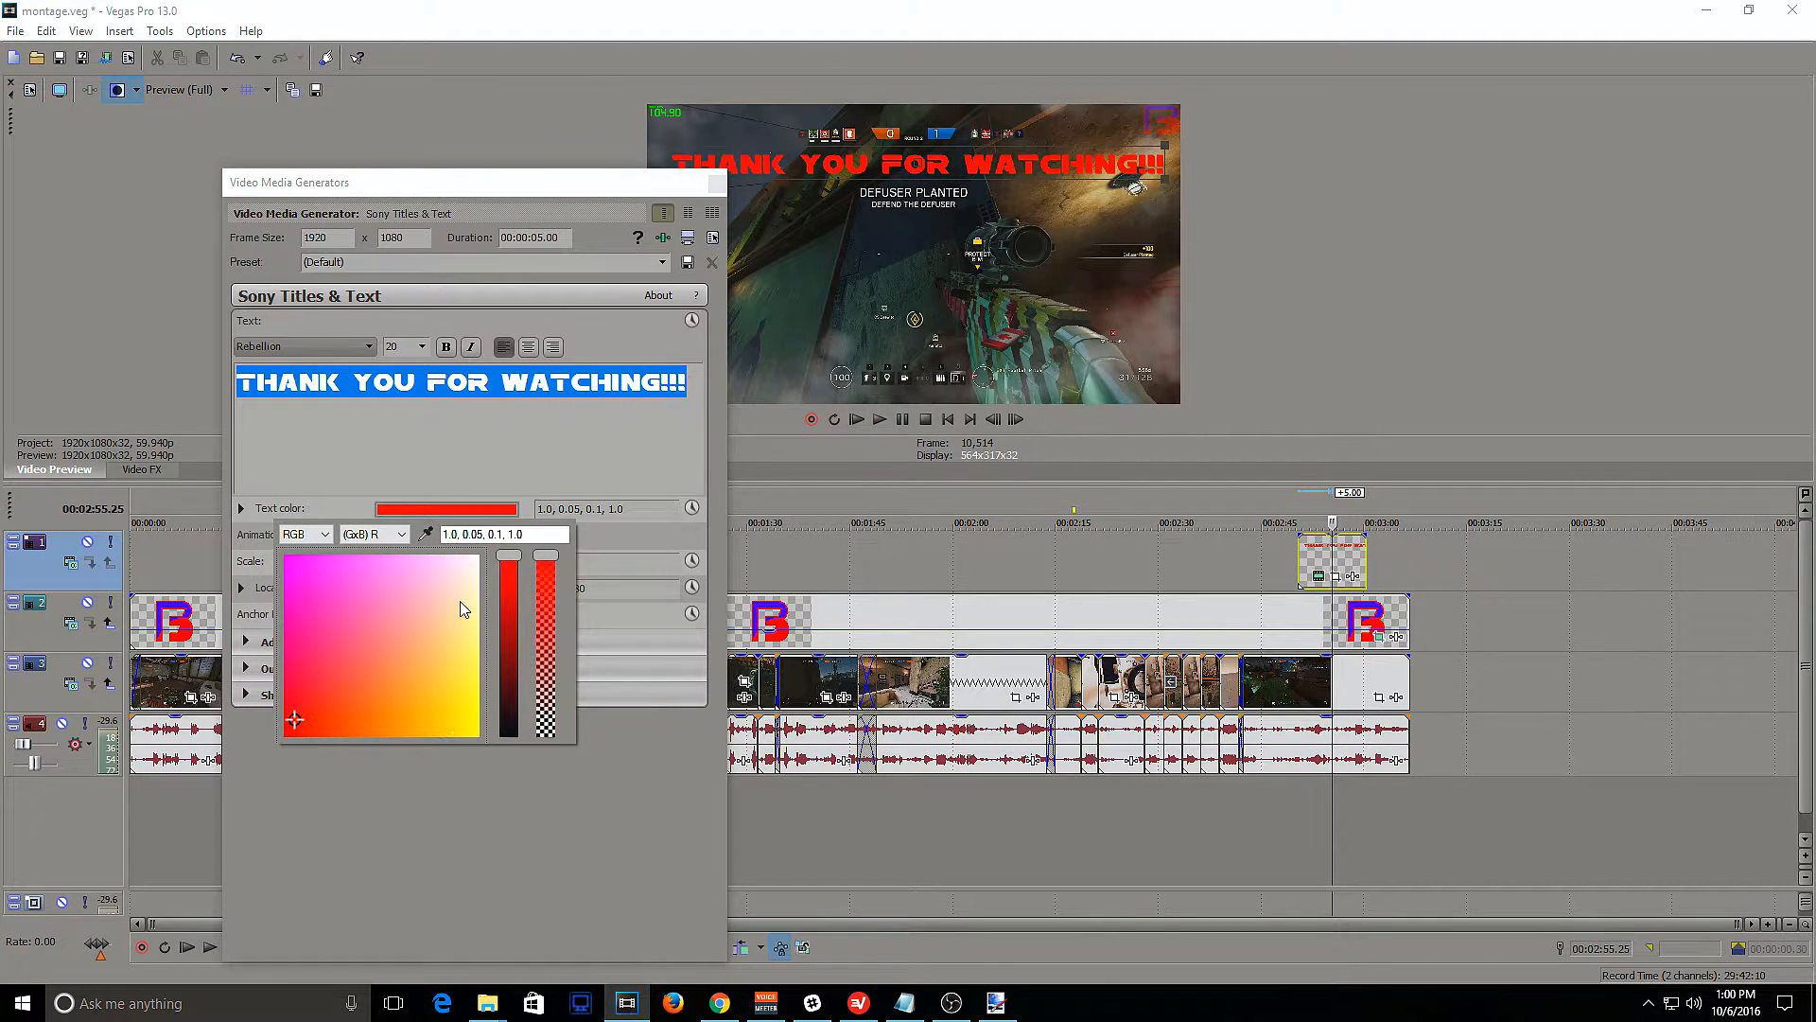
pyautogui.click(468, 564)
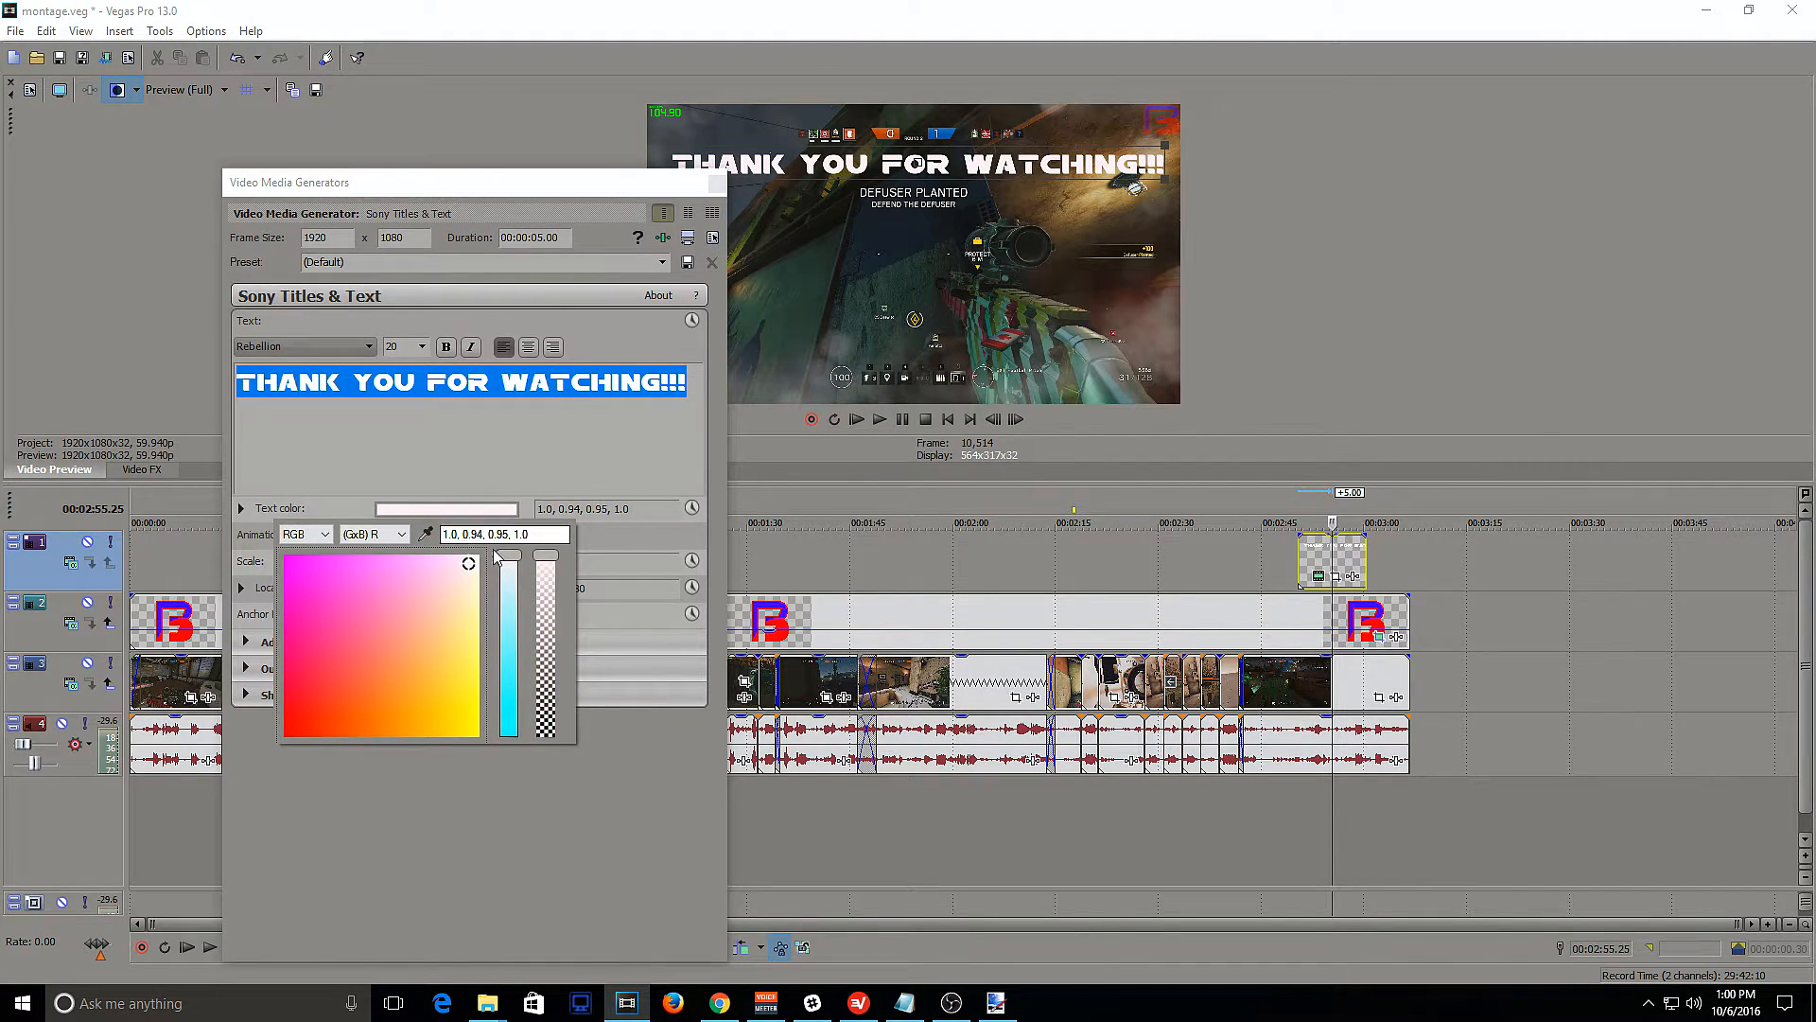
pyautogui.click(461, 440)
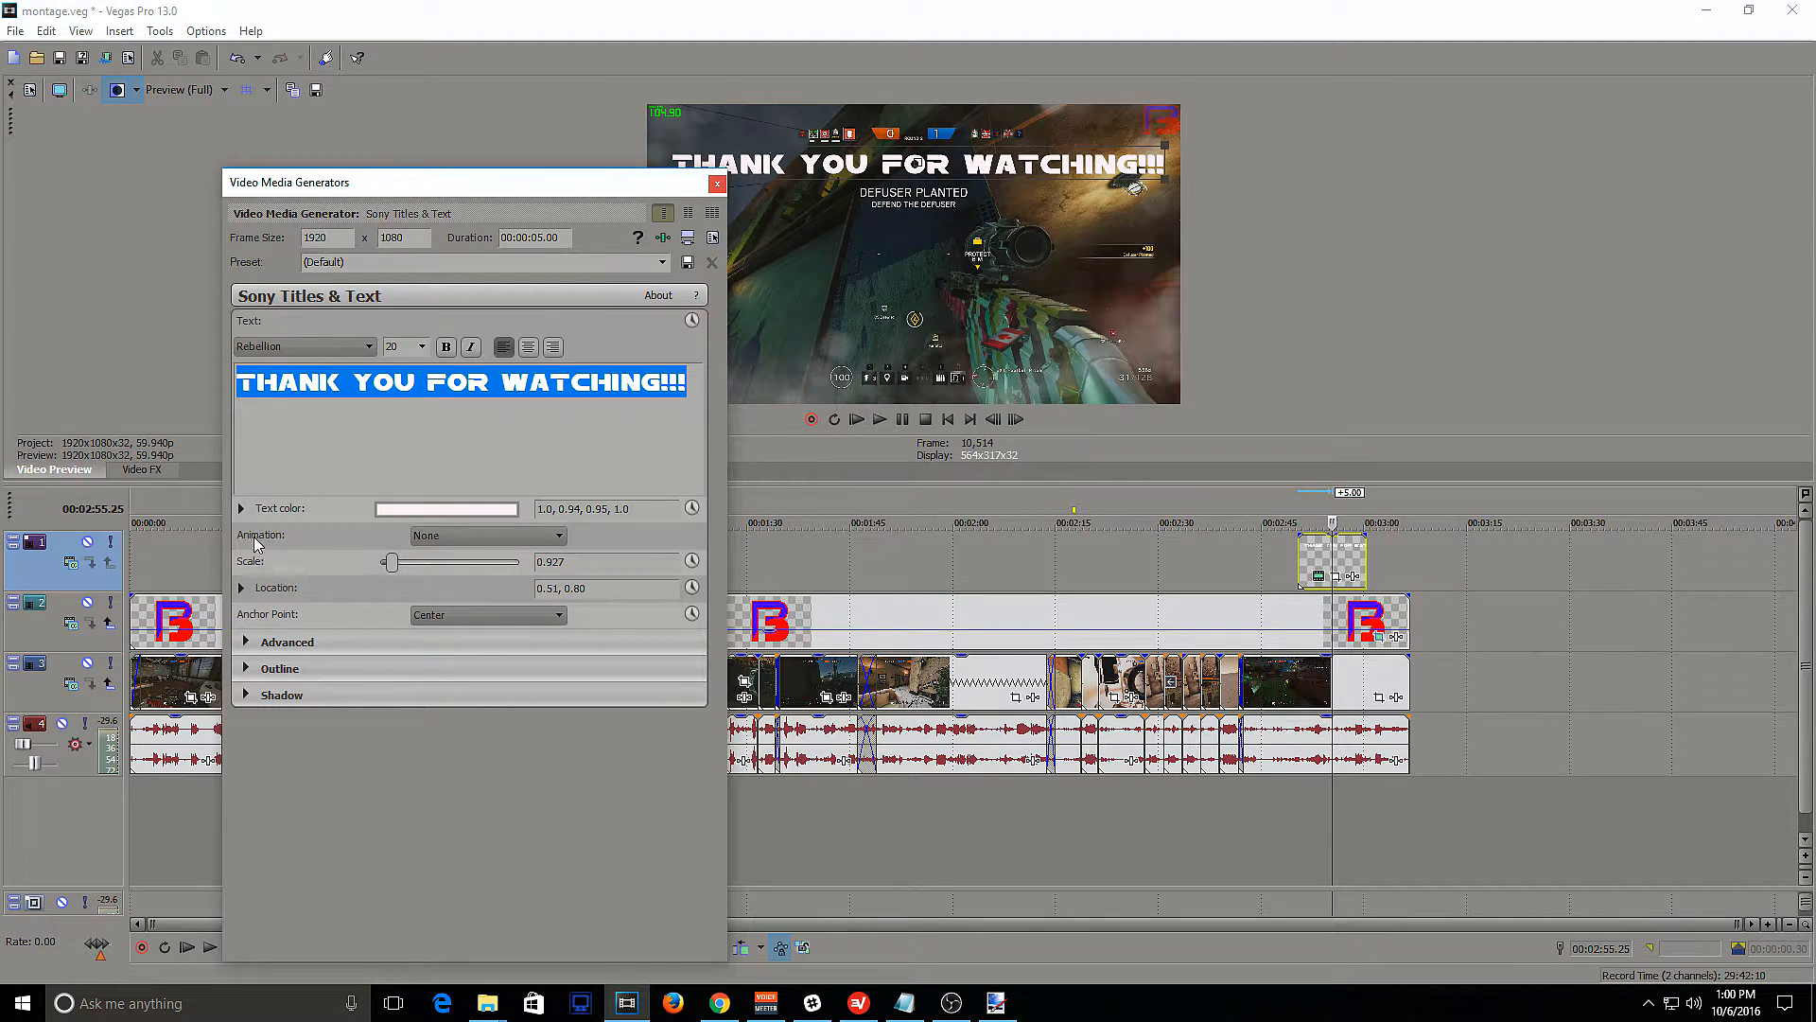
# Try the Bounce animation on the "Thank you for watching!!!" title and play it back
pyautogui.click(518, 537)
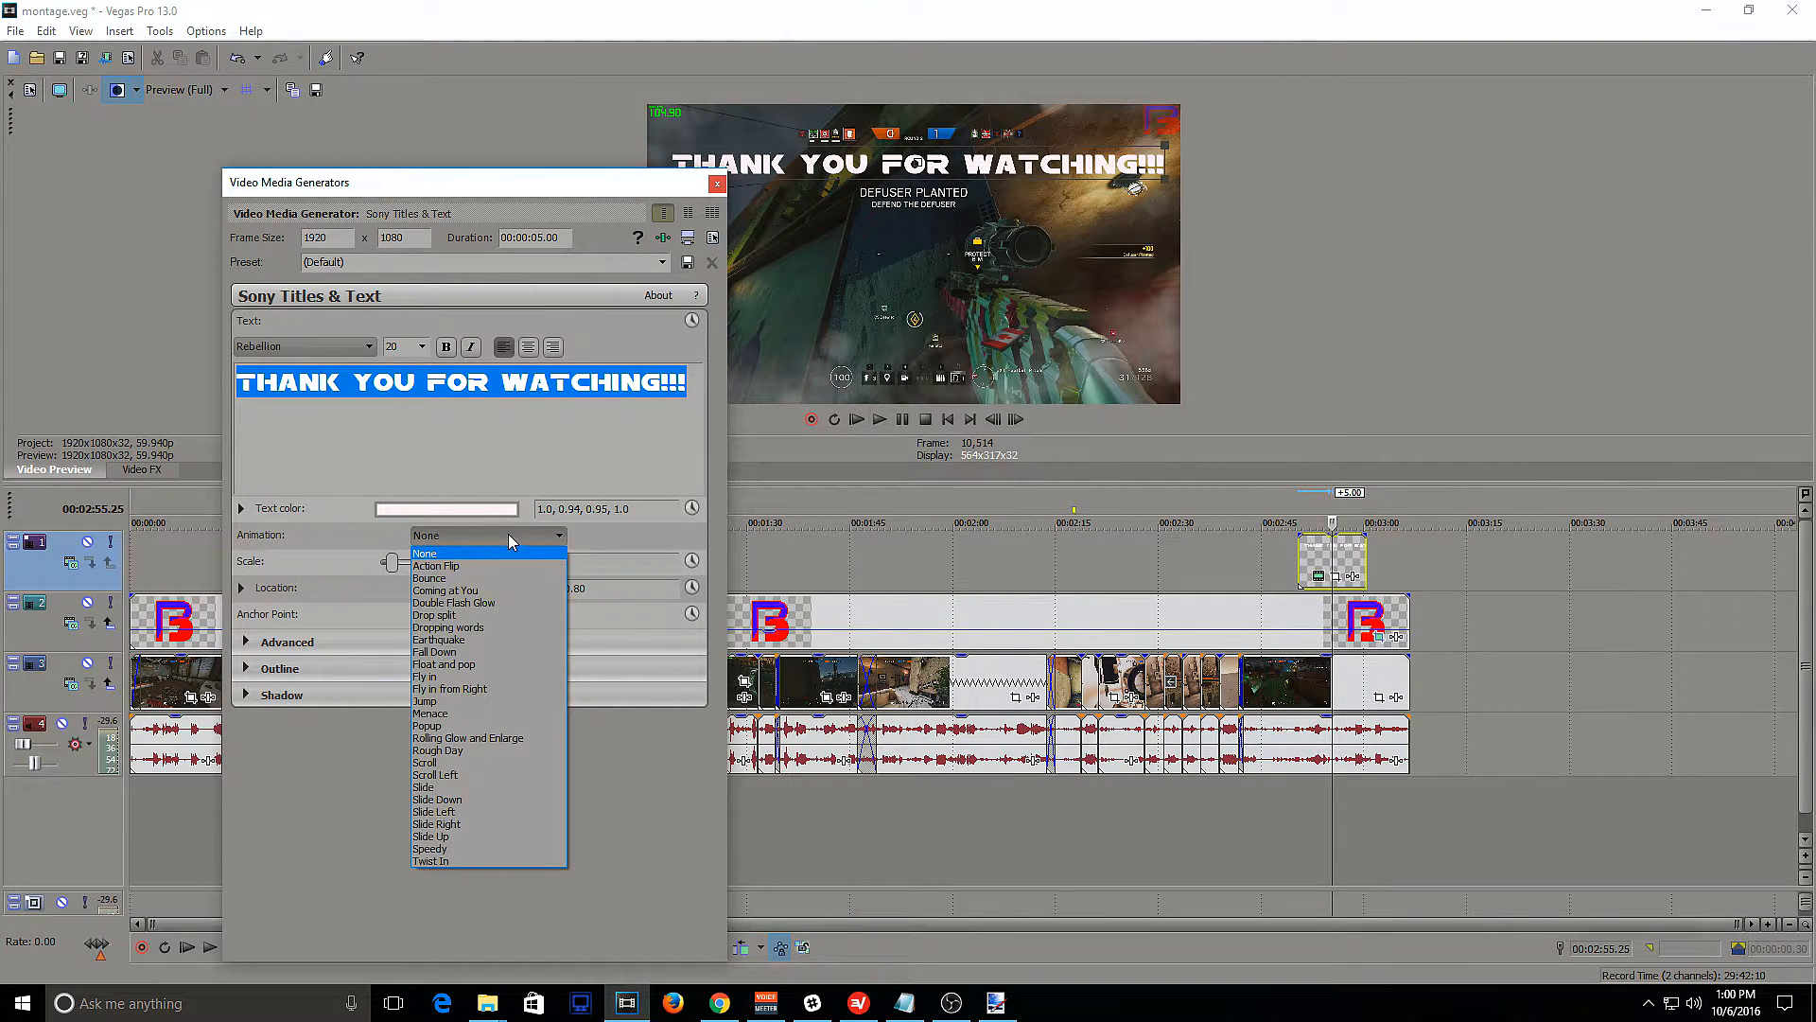
pyautogui.click(478, 578)
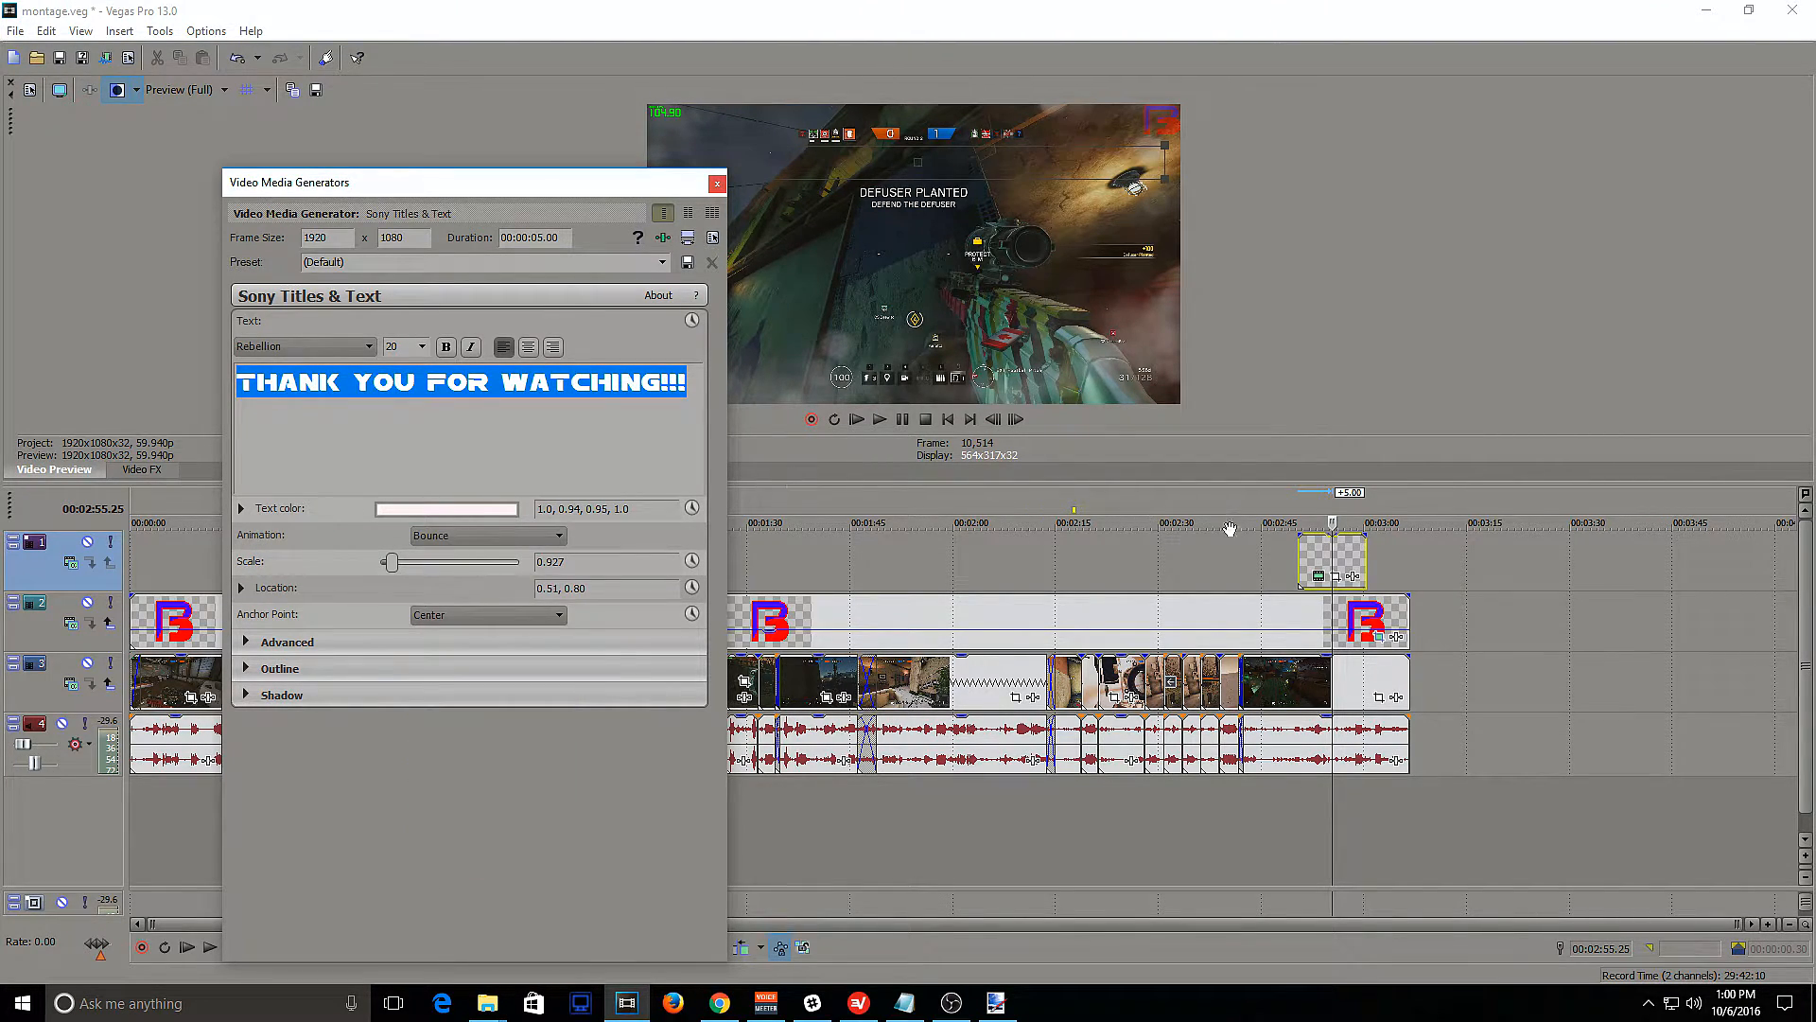
pyautogui.click(1299, 559)
pyautogui.press('space')
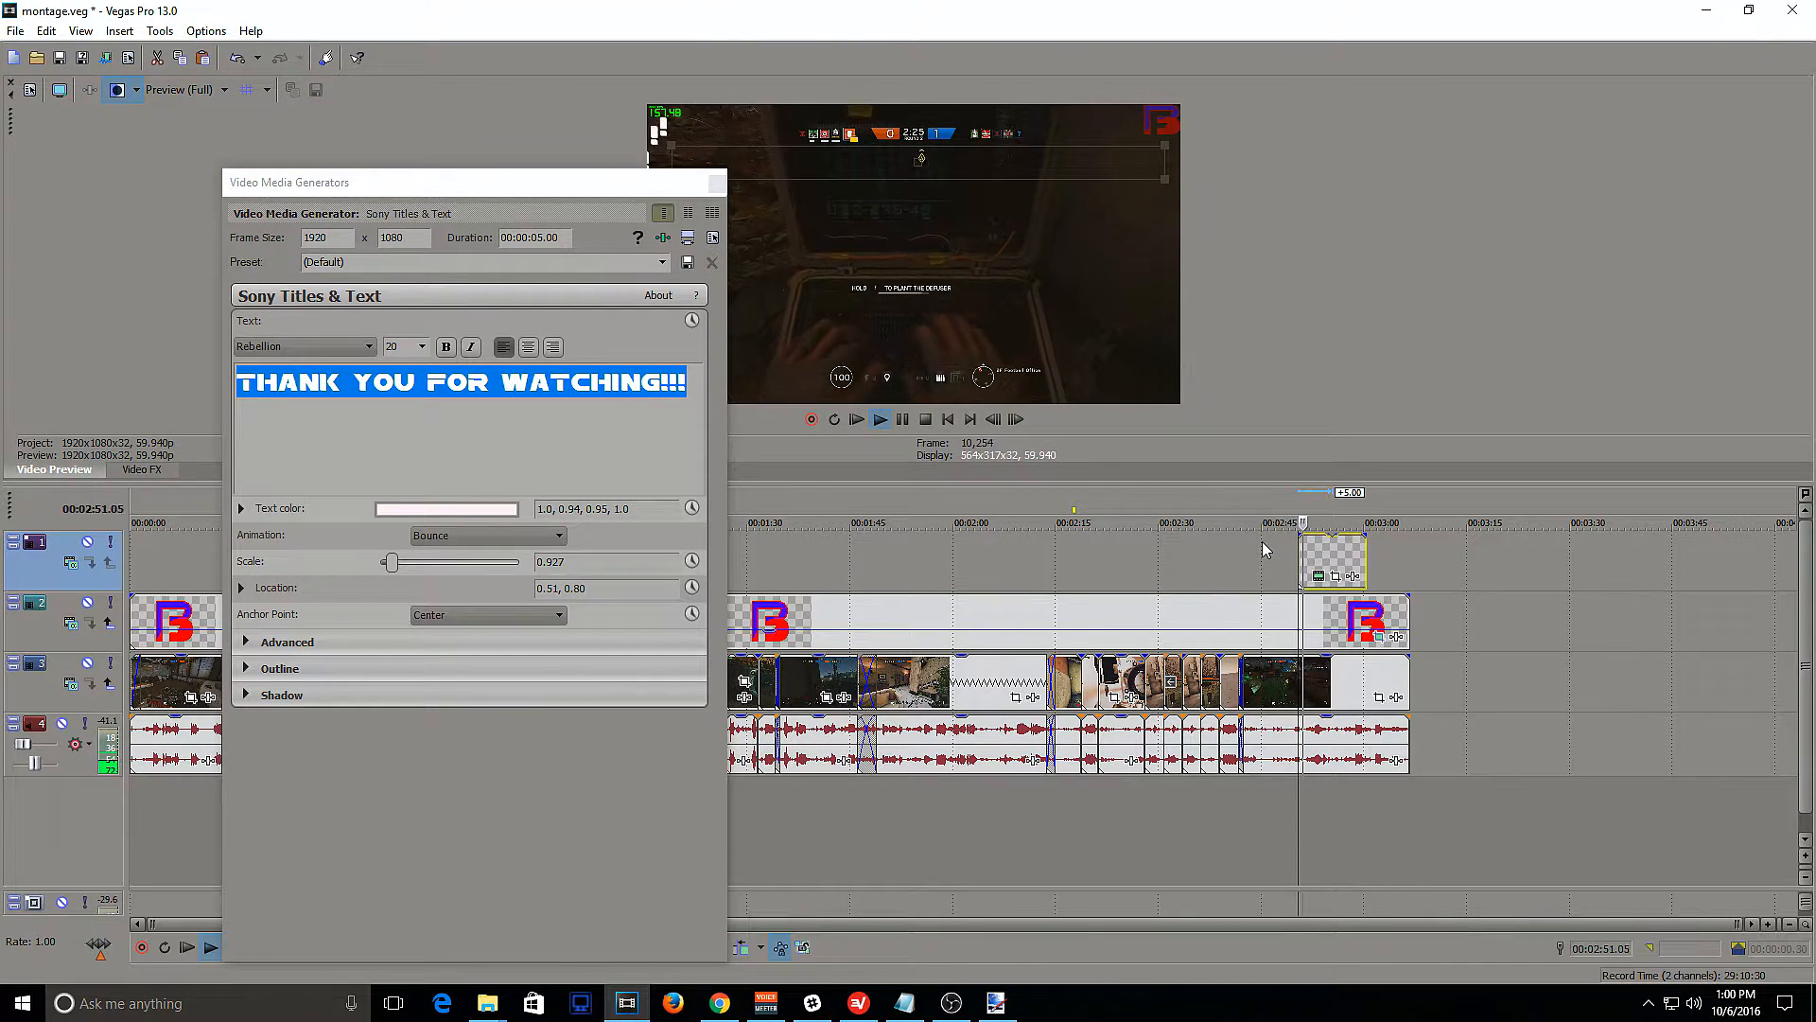
# Set the title's animation to Drop split and play the title back from its start
pyautogui.click(455, 536)
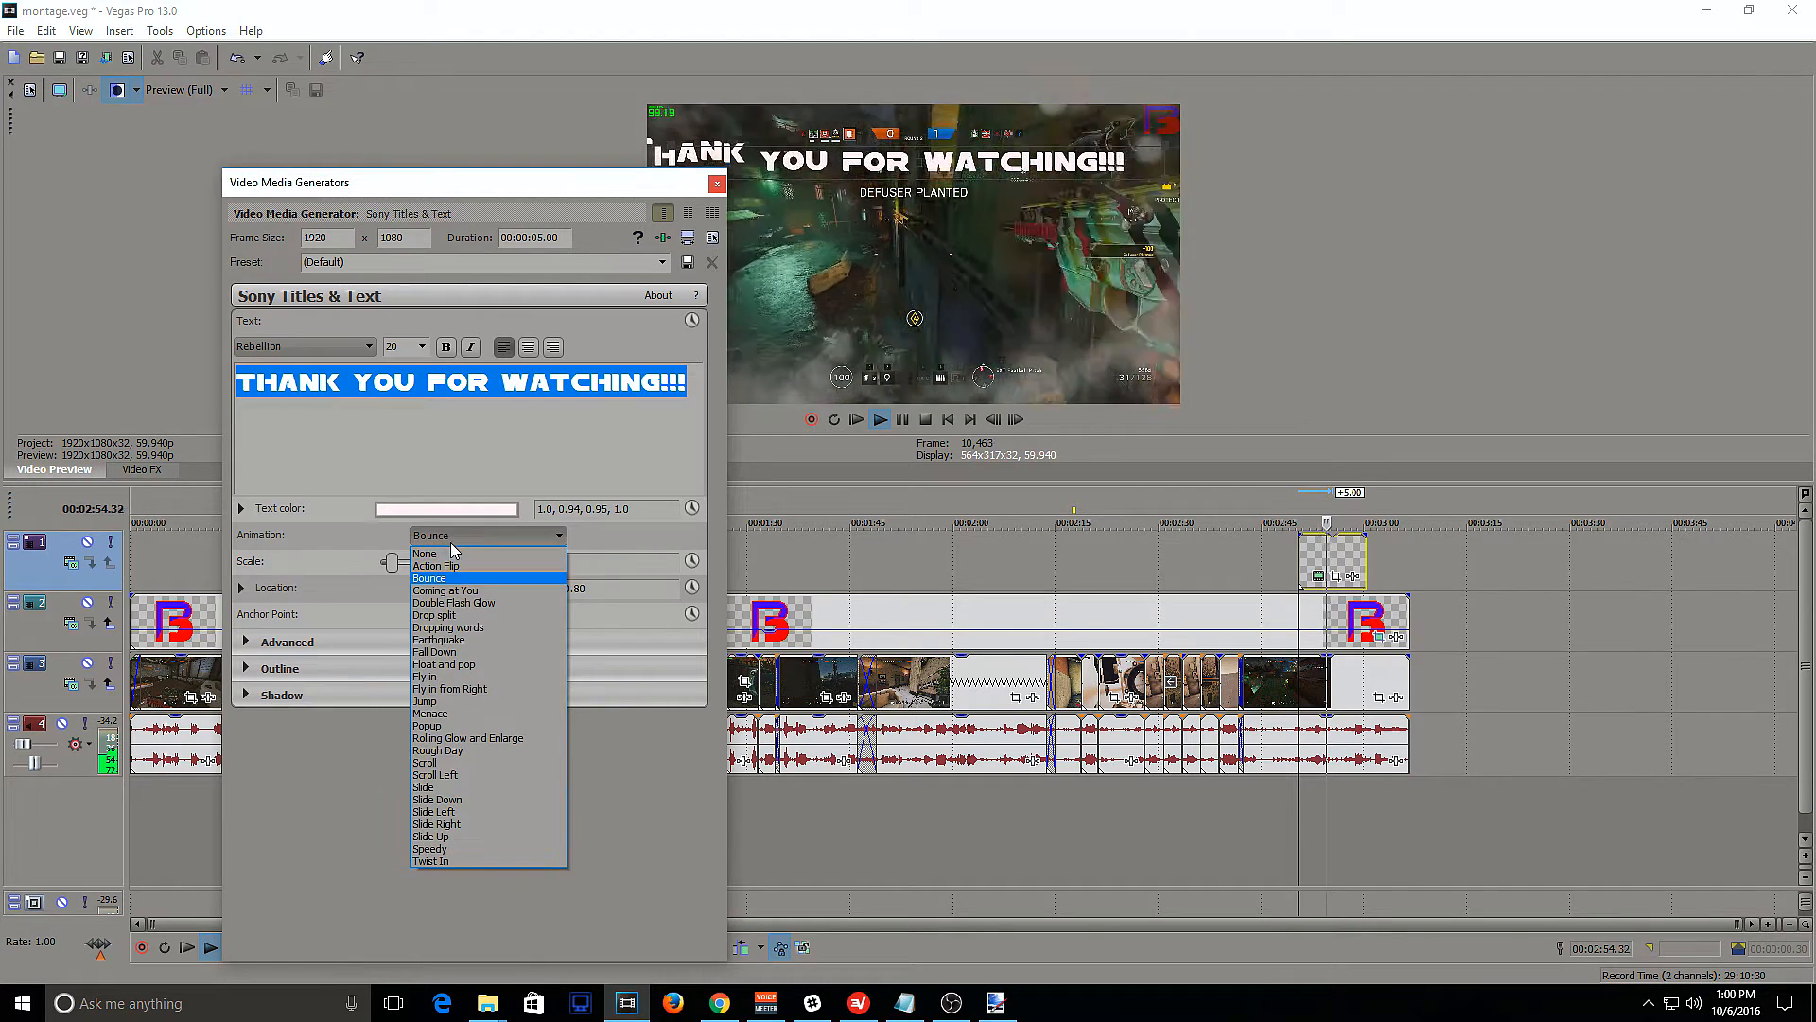
pyautogui.click(471, 616)
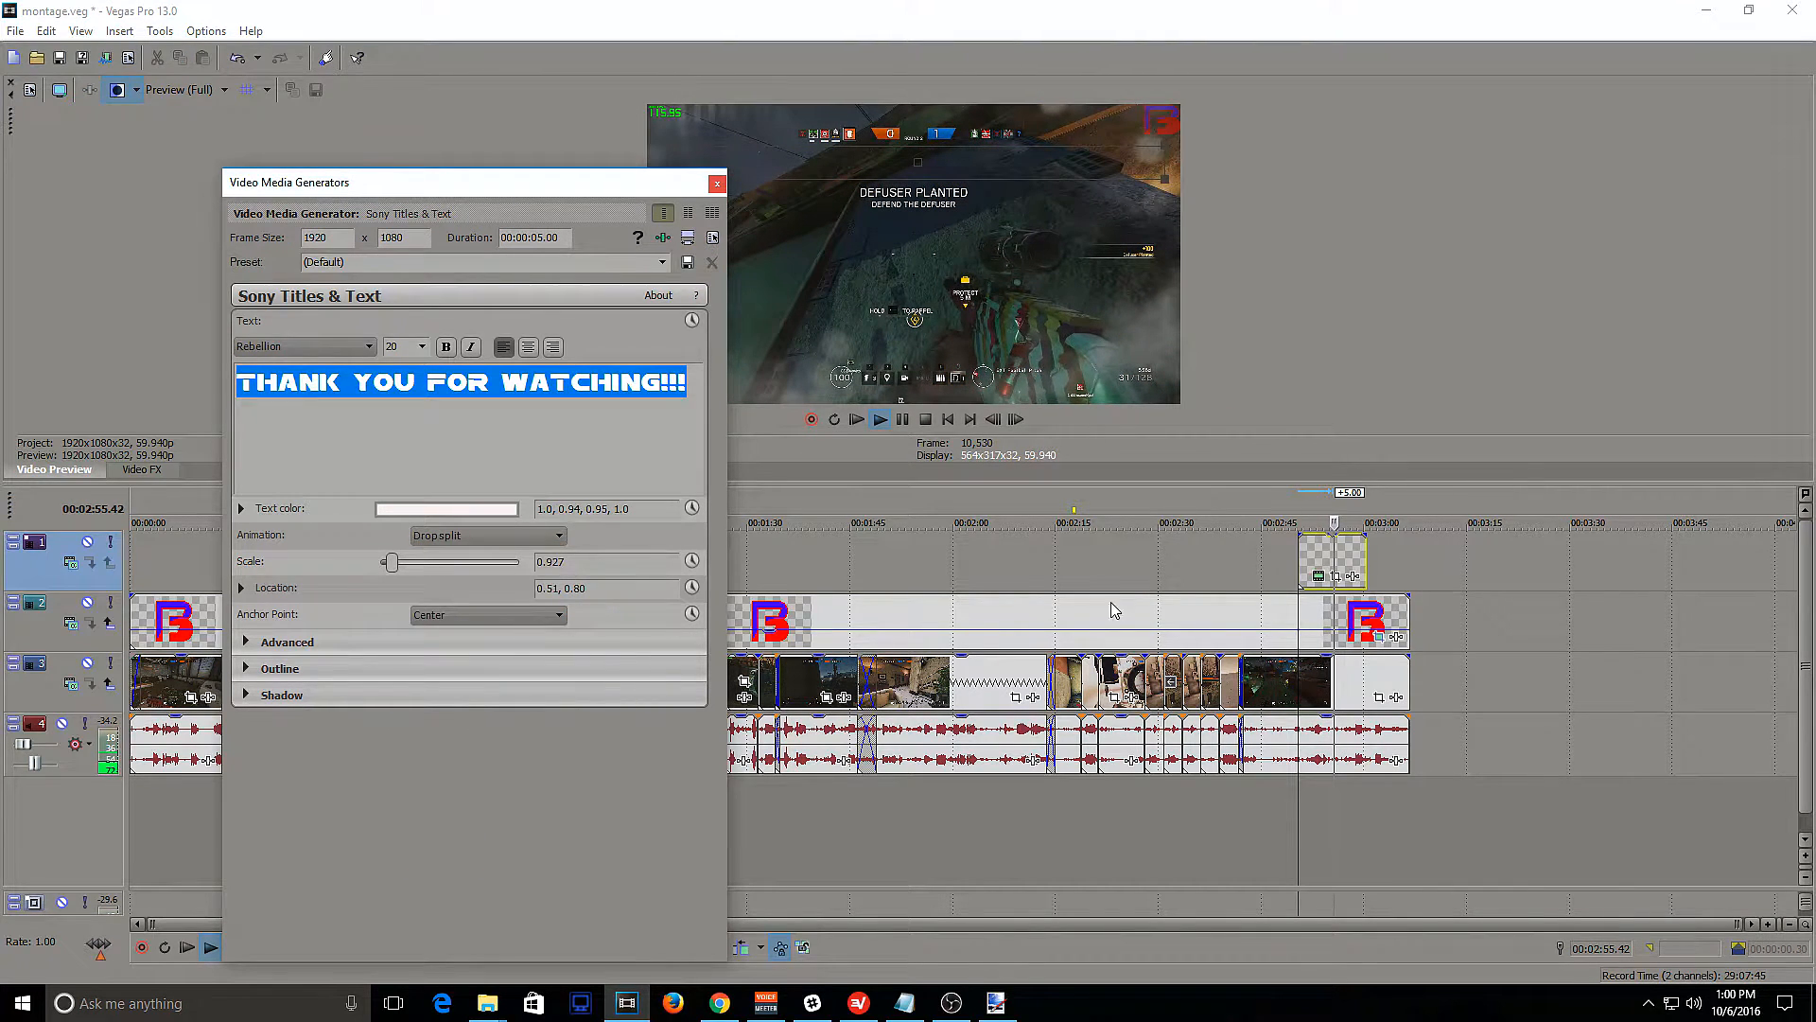
pyautogui.click(1300, 543)
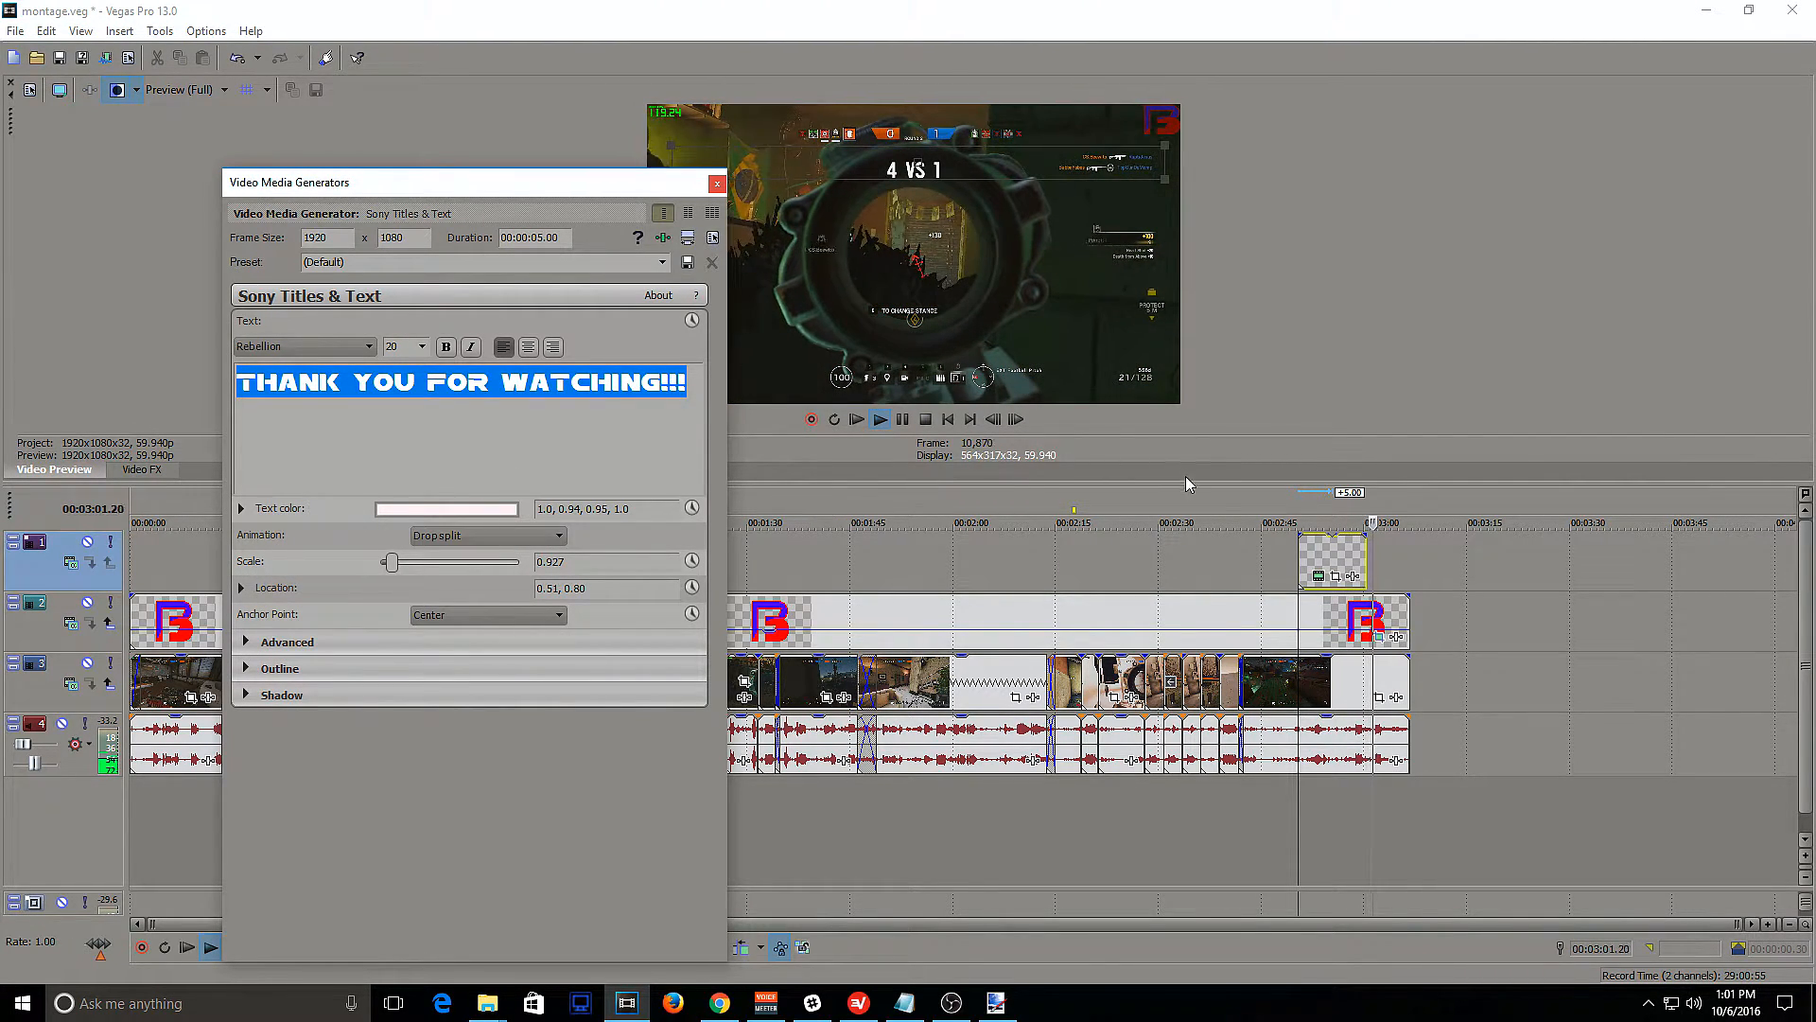
pyautogui.click(1245, 577)
pyautogui.click(1303, 558)
pyautogui.press('space')
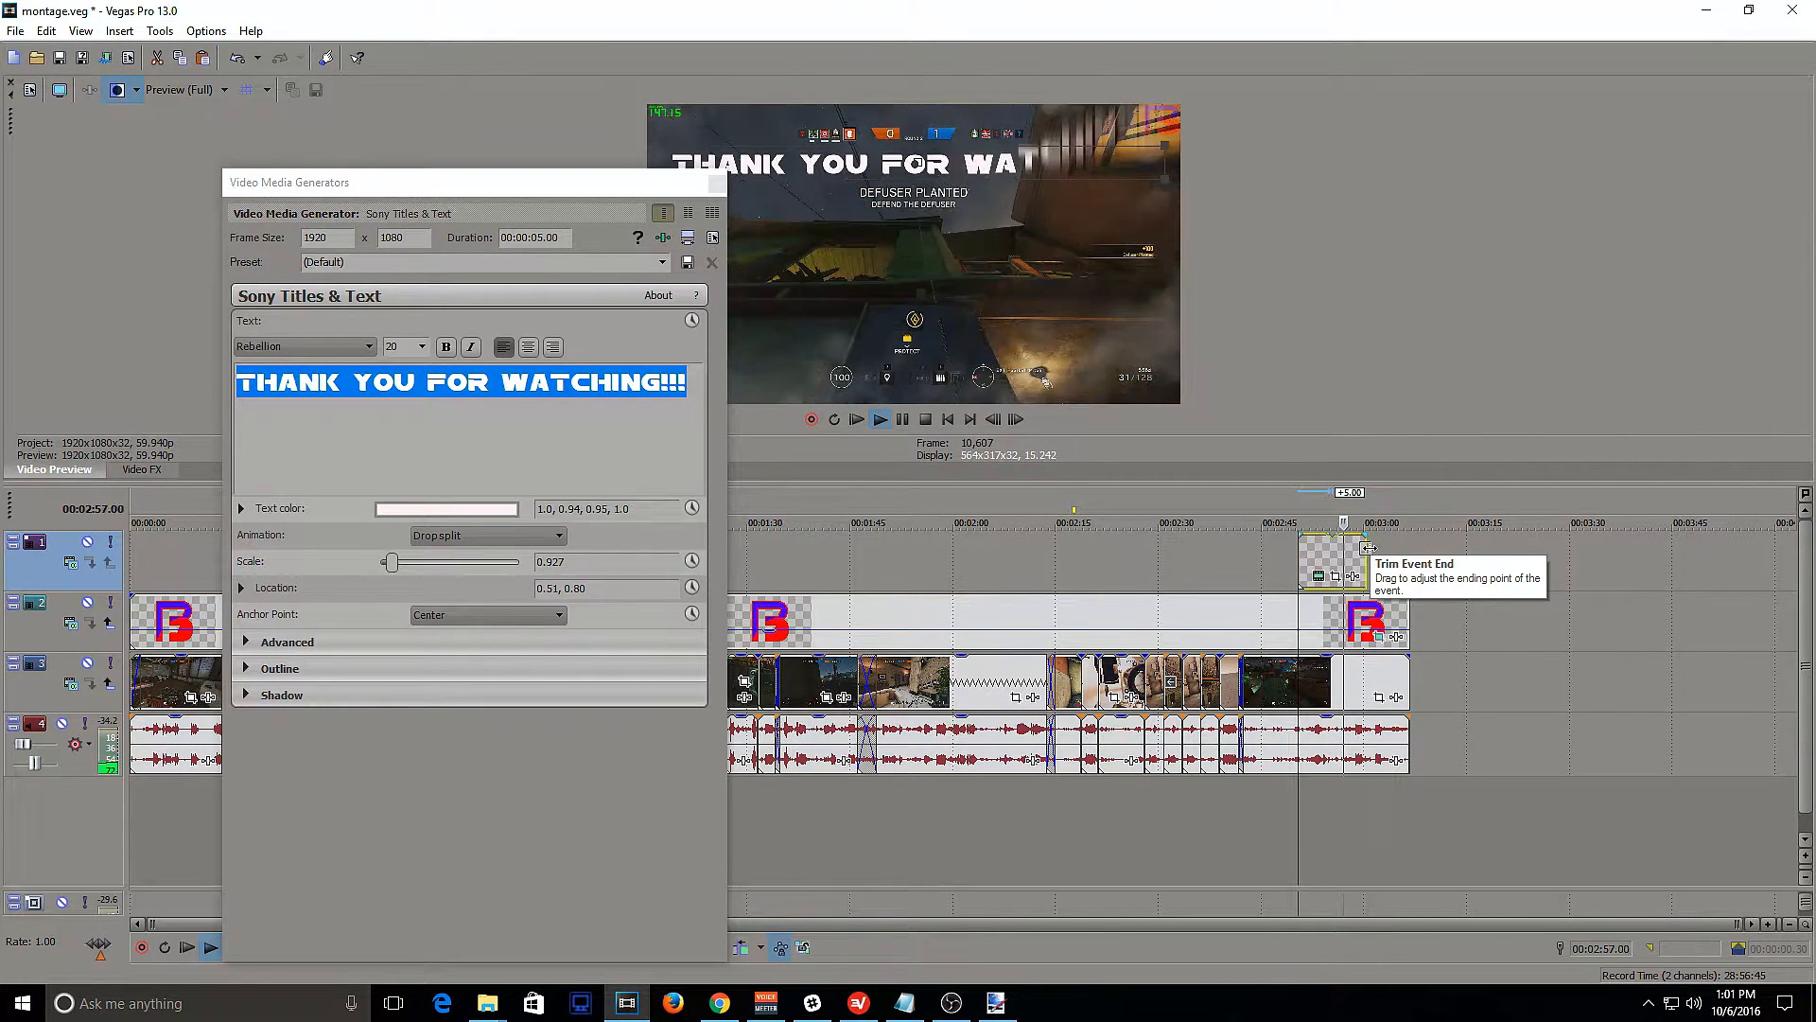
# Examine the Drop split animation at several points within the title clip
pyautogui.click(1367, 552)
pyautogui.press('space')
pyautogui.click(1339, 555)
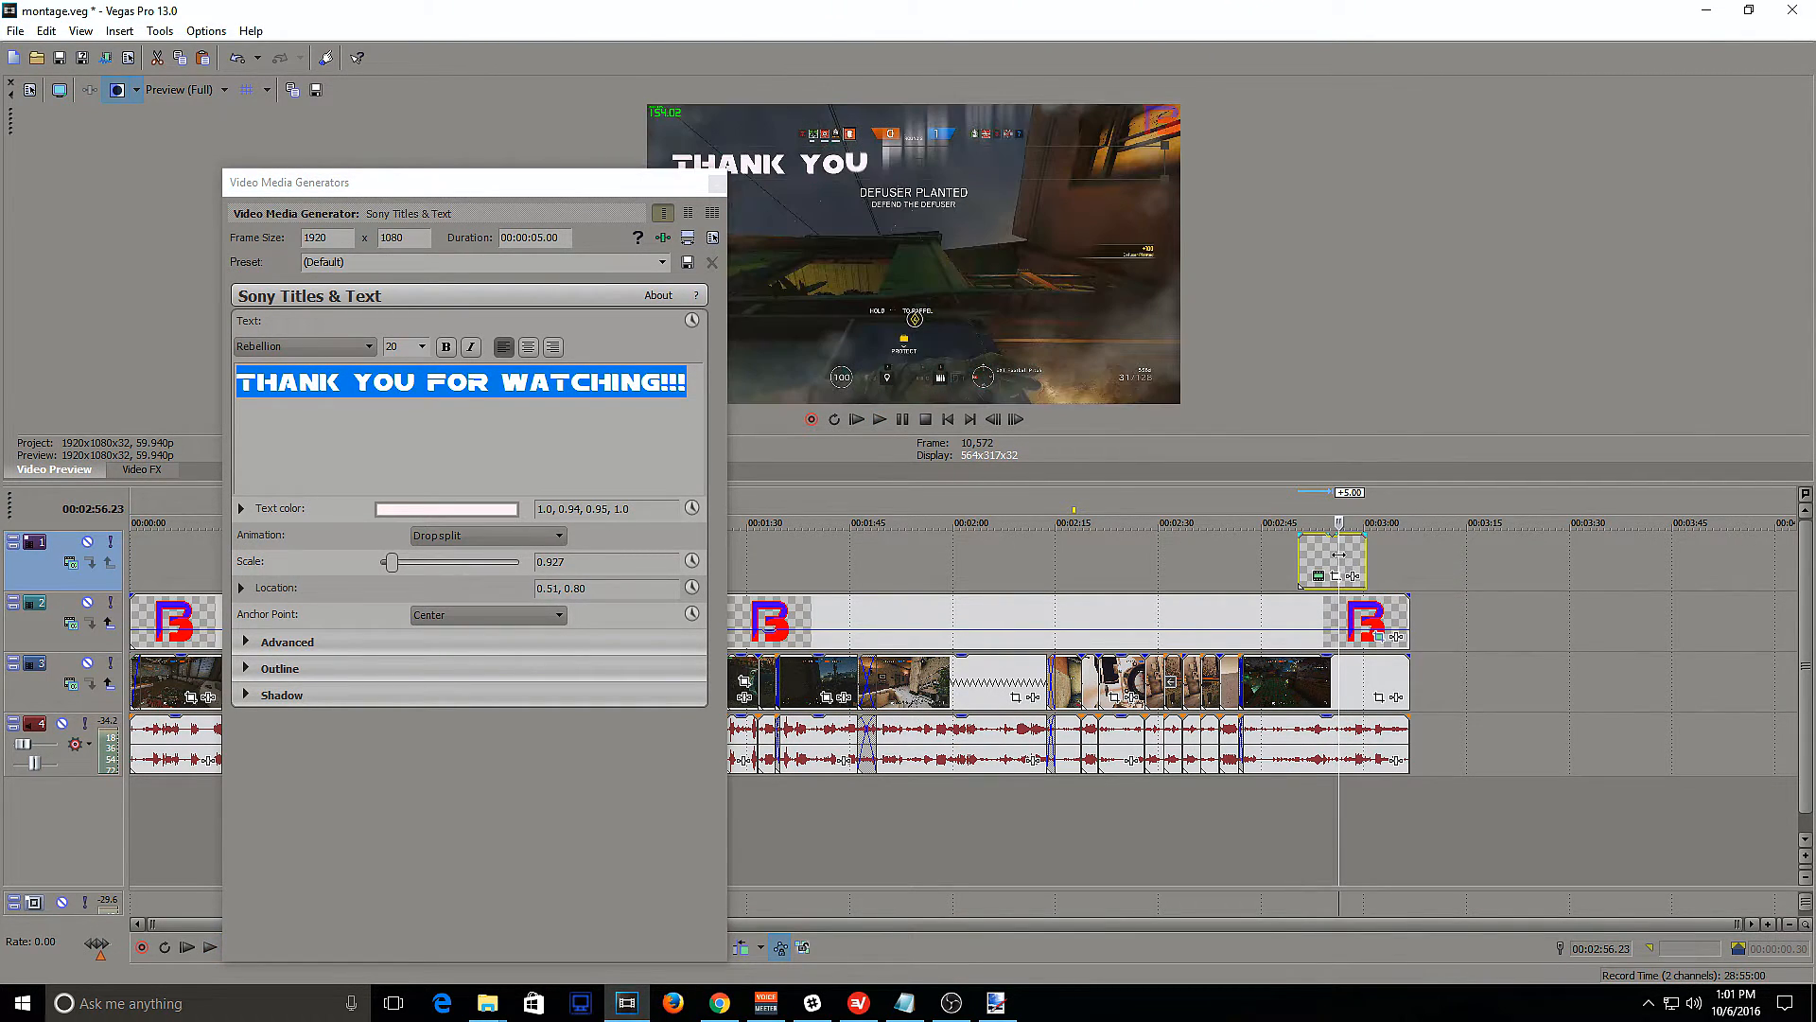
pyautogui.click(1334, 558)
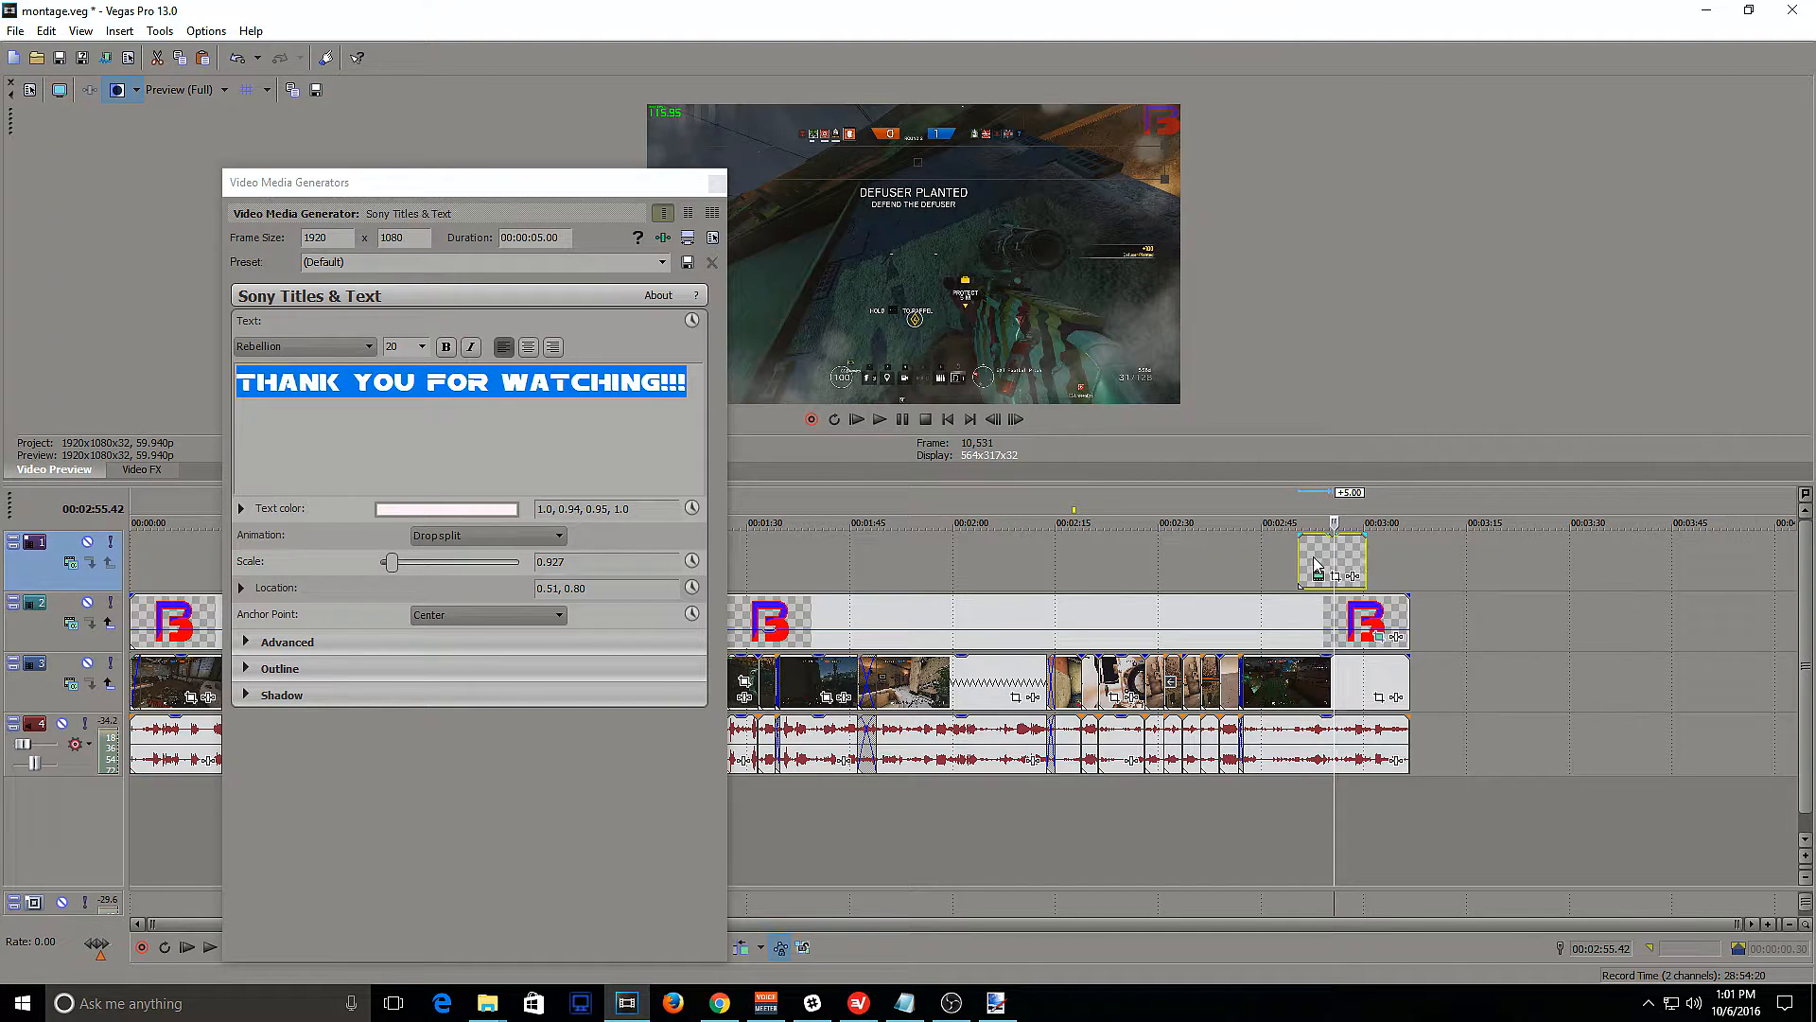
pyautogui.click(1321, 556)
pyautogui.click(1337, 556)
pyautogui.click(1323, 556)
pyautogui.press('space')
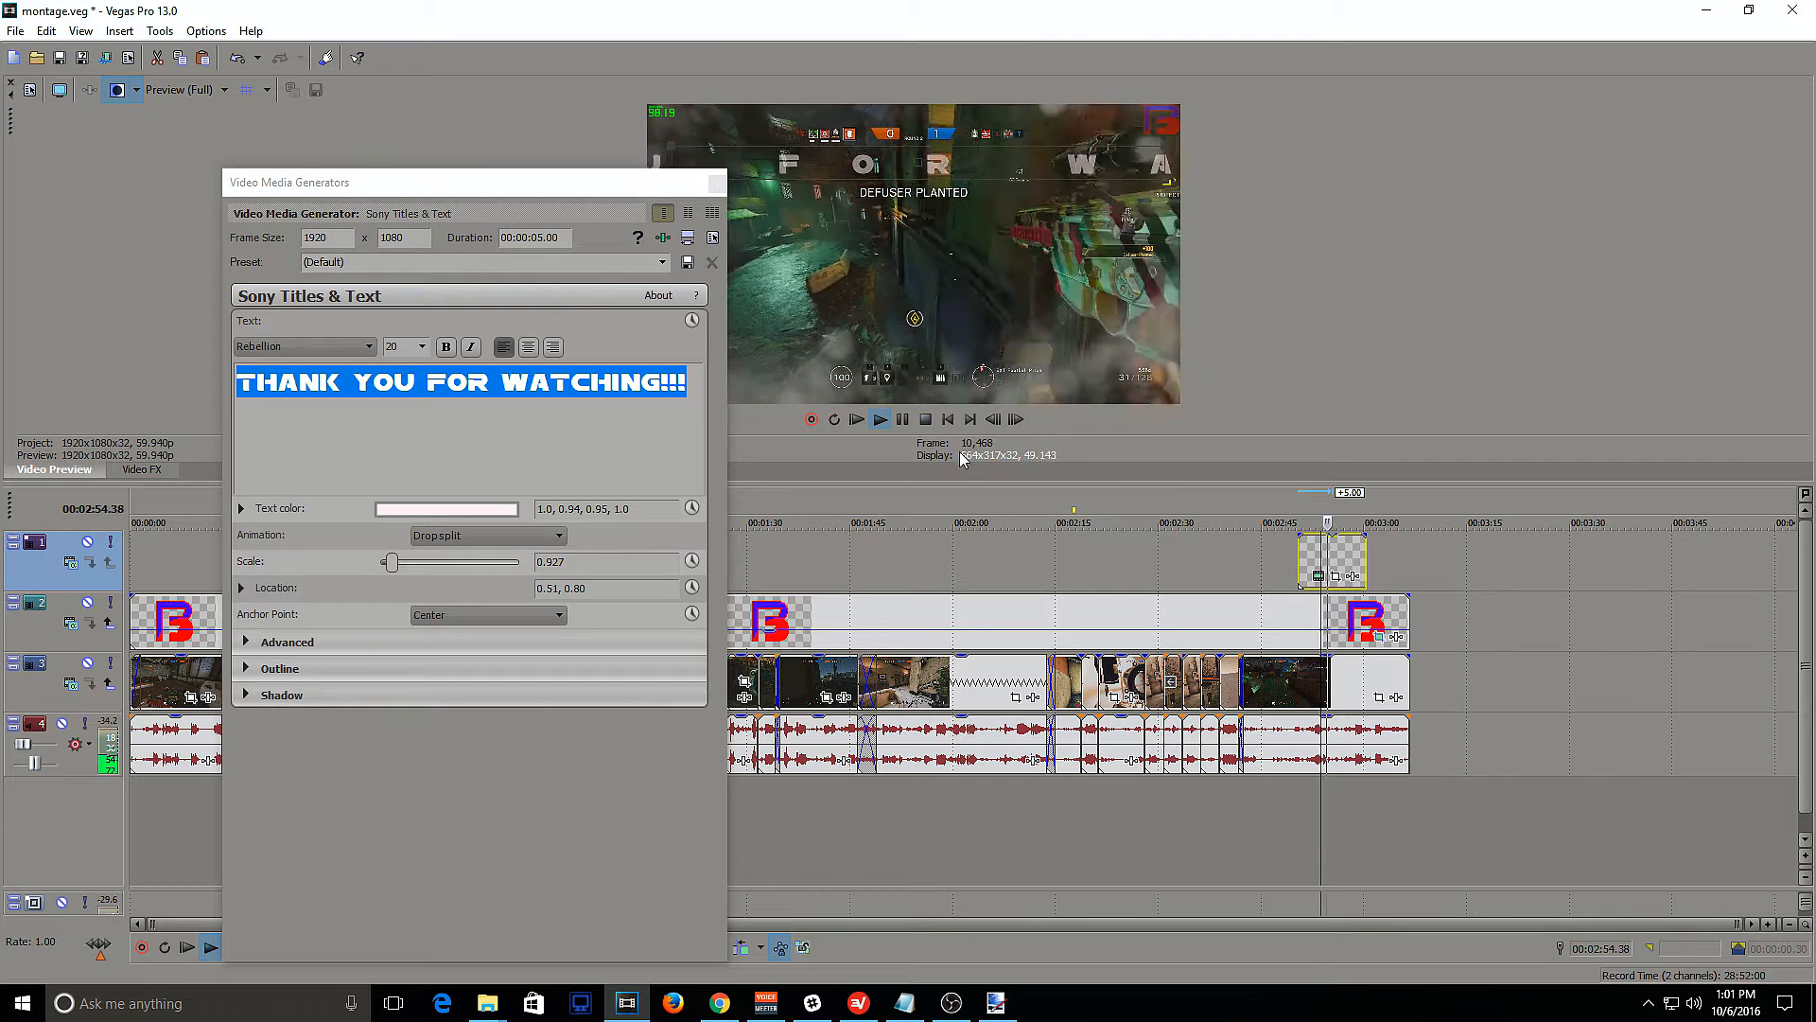
pyautogui.click(910, 419)
pyautogui.scroll(5, 1129, 522)
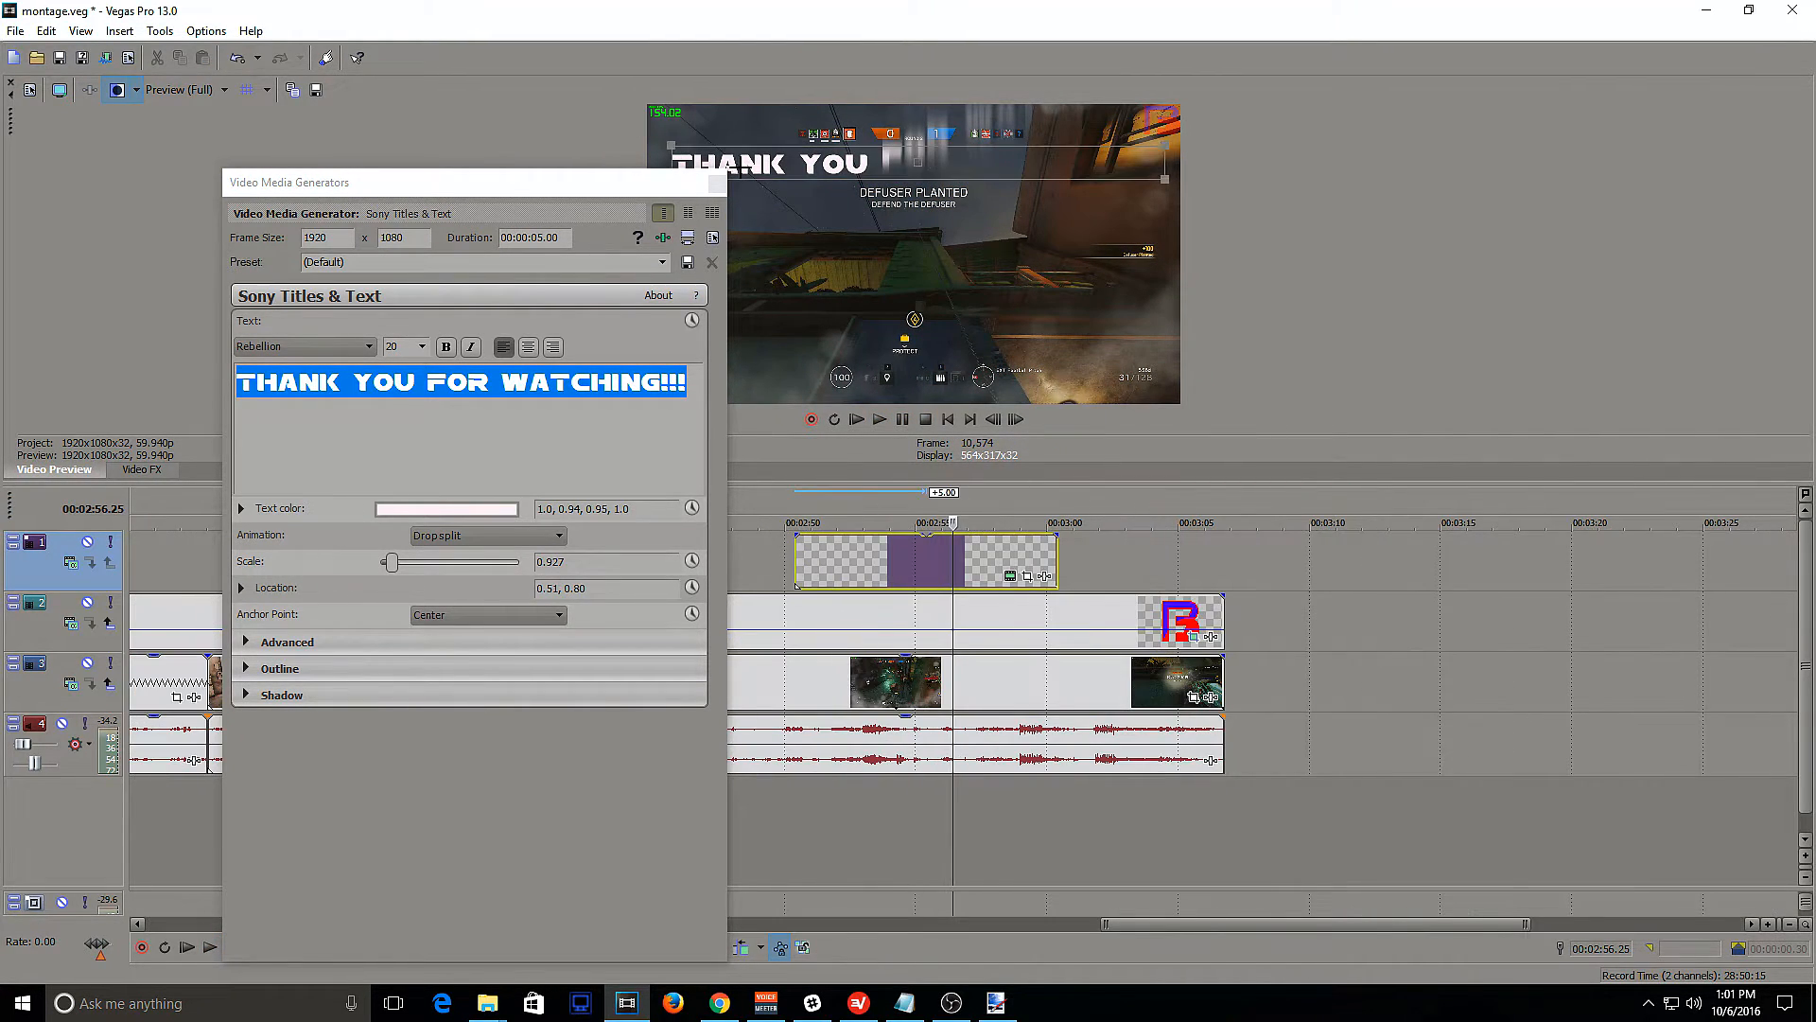
# Close the title's settings and go backward frame by frame through the title clip to examine how the letters animate
pyautogui.click(716, 185)
pyautogui.press('Left')
pyautogui.press('Left')
pyautogui.press('Left')
pyautogui.press('Left')
pyautogui.press('Left')
pyautogui.press('Left')
pyautogui.press('Left')
pyautogui.press('Left')
pyautogui.press('Left')
pyautogui.press('Left')
pyautogui.press('Left')
pyautogui.press('Left')
pyautogui.press('Left')
pyautogui.press('Left')
pyautogui.press('Left')
pyautogui.press('Left')
pyautogui.press('Left')
pyautogui.press('Left')
pyautogui.press('Left')
pyautogui.press('Left')
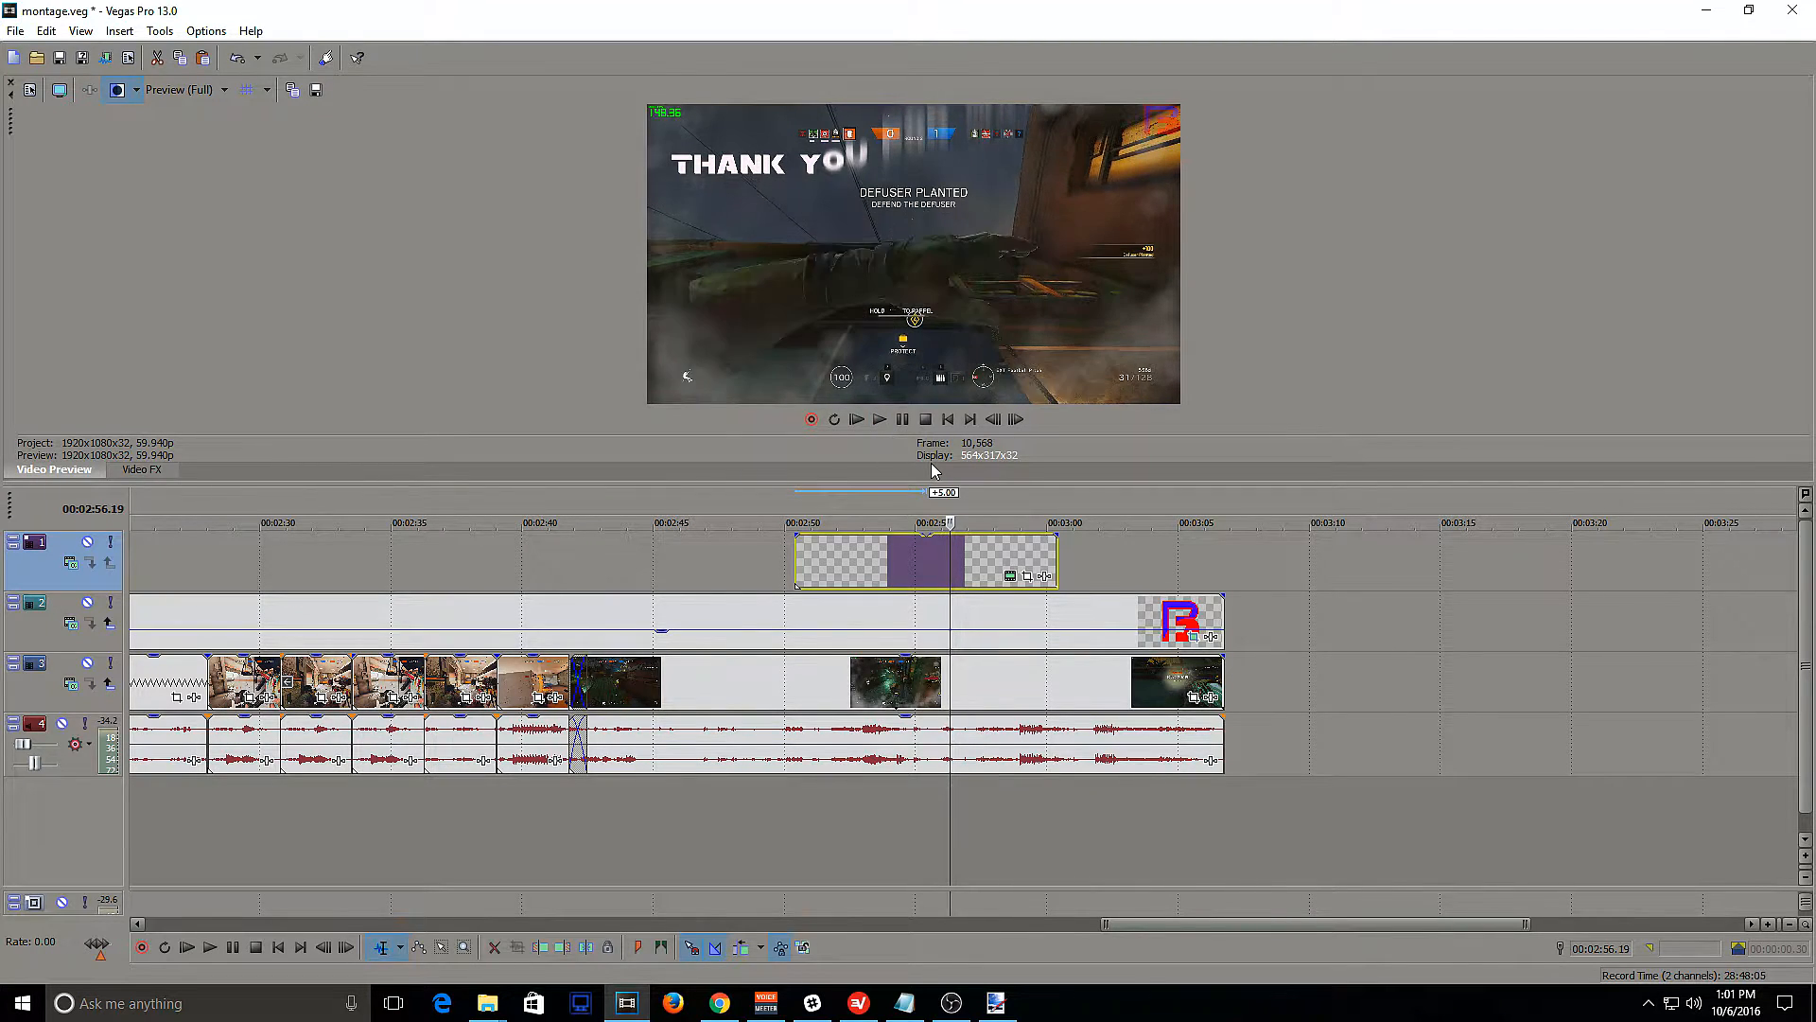
pyautogui.press('Left')
pyautogui.press('Left')
pyautogui.press('Left')
pyautogui.press('Left')
pyautogui.press('Left')
pyautogui.press('Left')
pyautogui.press('Left')
pyautogui.press('Left')
pyautogui.press('Left')
pyautogui.press('Left')
pyautogui.press('Left')
pyautogui.press('Left')
pyautogui.press('Left')
pyautogui.press('Left')
pyautogui.press('Left')
pyautogui.press('Left')
pyautogui.press('Left')
pyautogui.press('Left')
pyautogui.press('Left')
pyautogui.press('Left')
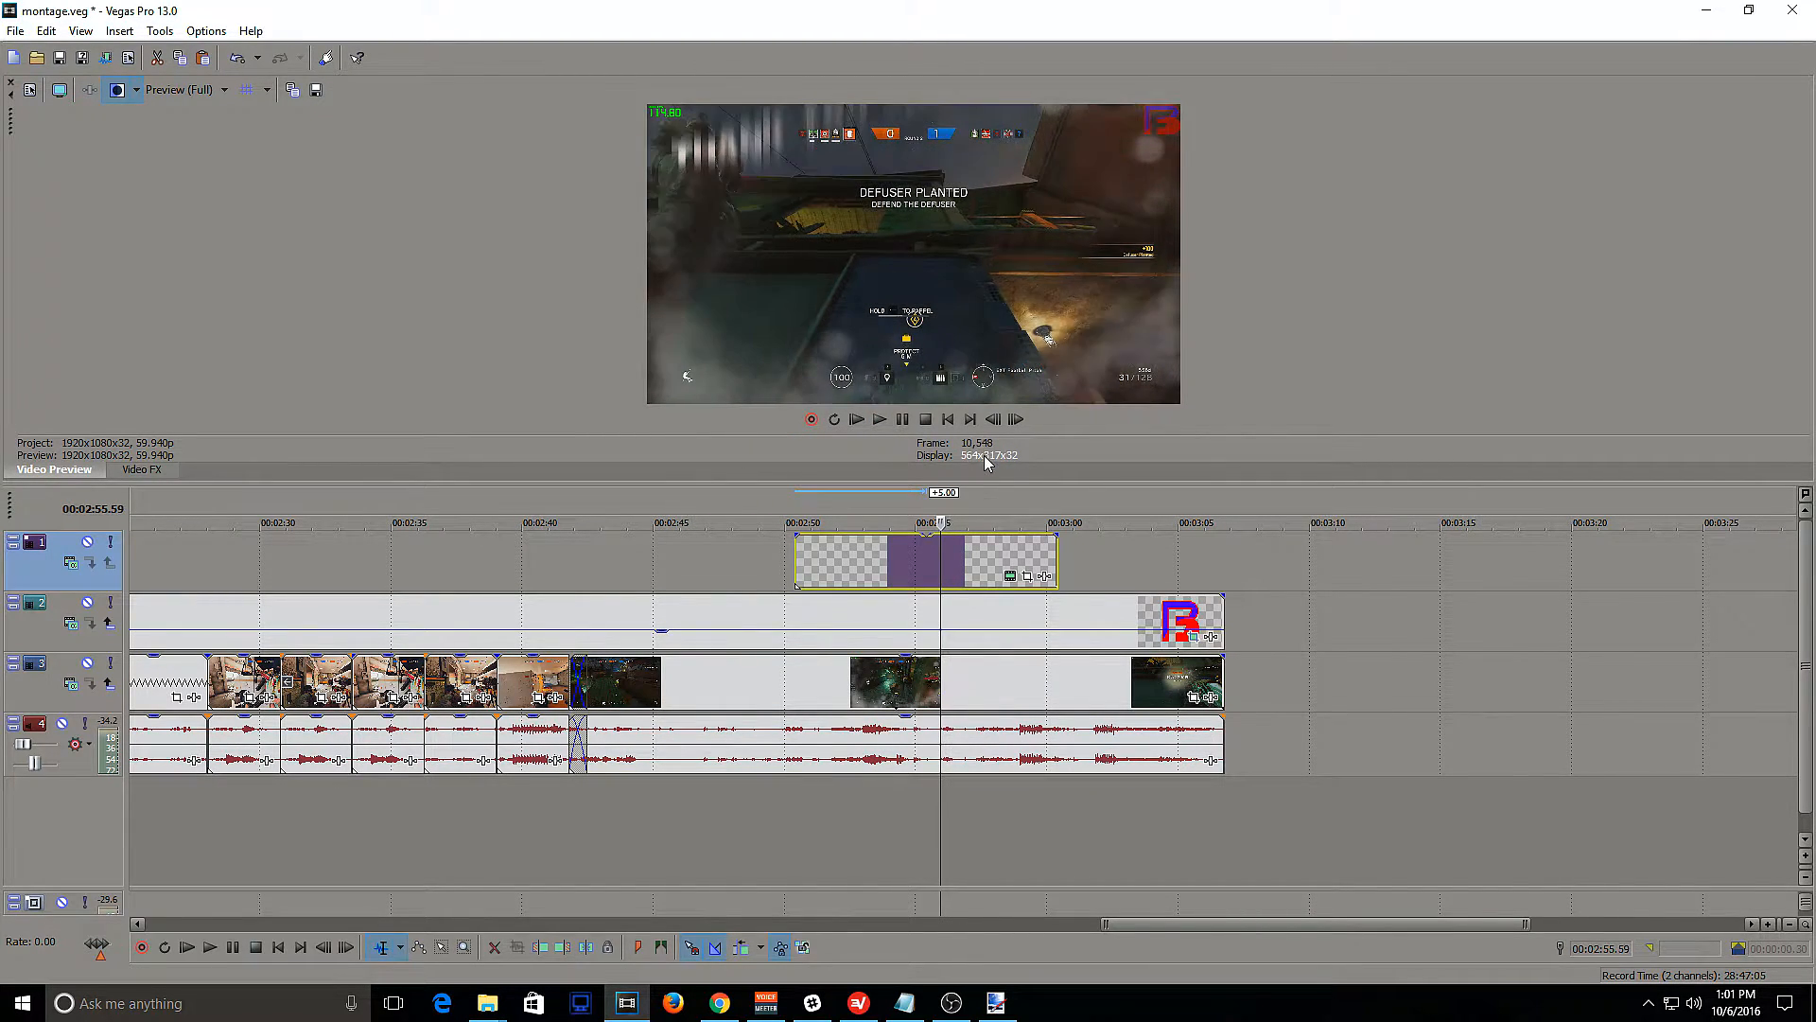
pyautogui.press('Left')
pyautogui.press('Left')
pyautogui.press('Left')
pyautogui.press('Left')
pyautogui.press('Left')
pyautogui.press('Left')
pyautogui.press('Left')
pyautogui.press('Left')
pyautogui.press('Left')
pyautogui.press('Left')
pyautogui.press('Left')
pyautogui.press('Left')
pyautogui.press('Left')
pyautogui.press('Left')
pyautogui.press('Left')
pyautogui.press('Left')
pyautogui.press('Left')
pyautogui.press('Left')
pyautogui.press('Left')
pyautogui.press('Left')
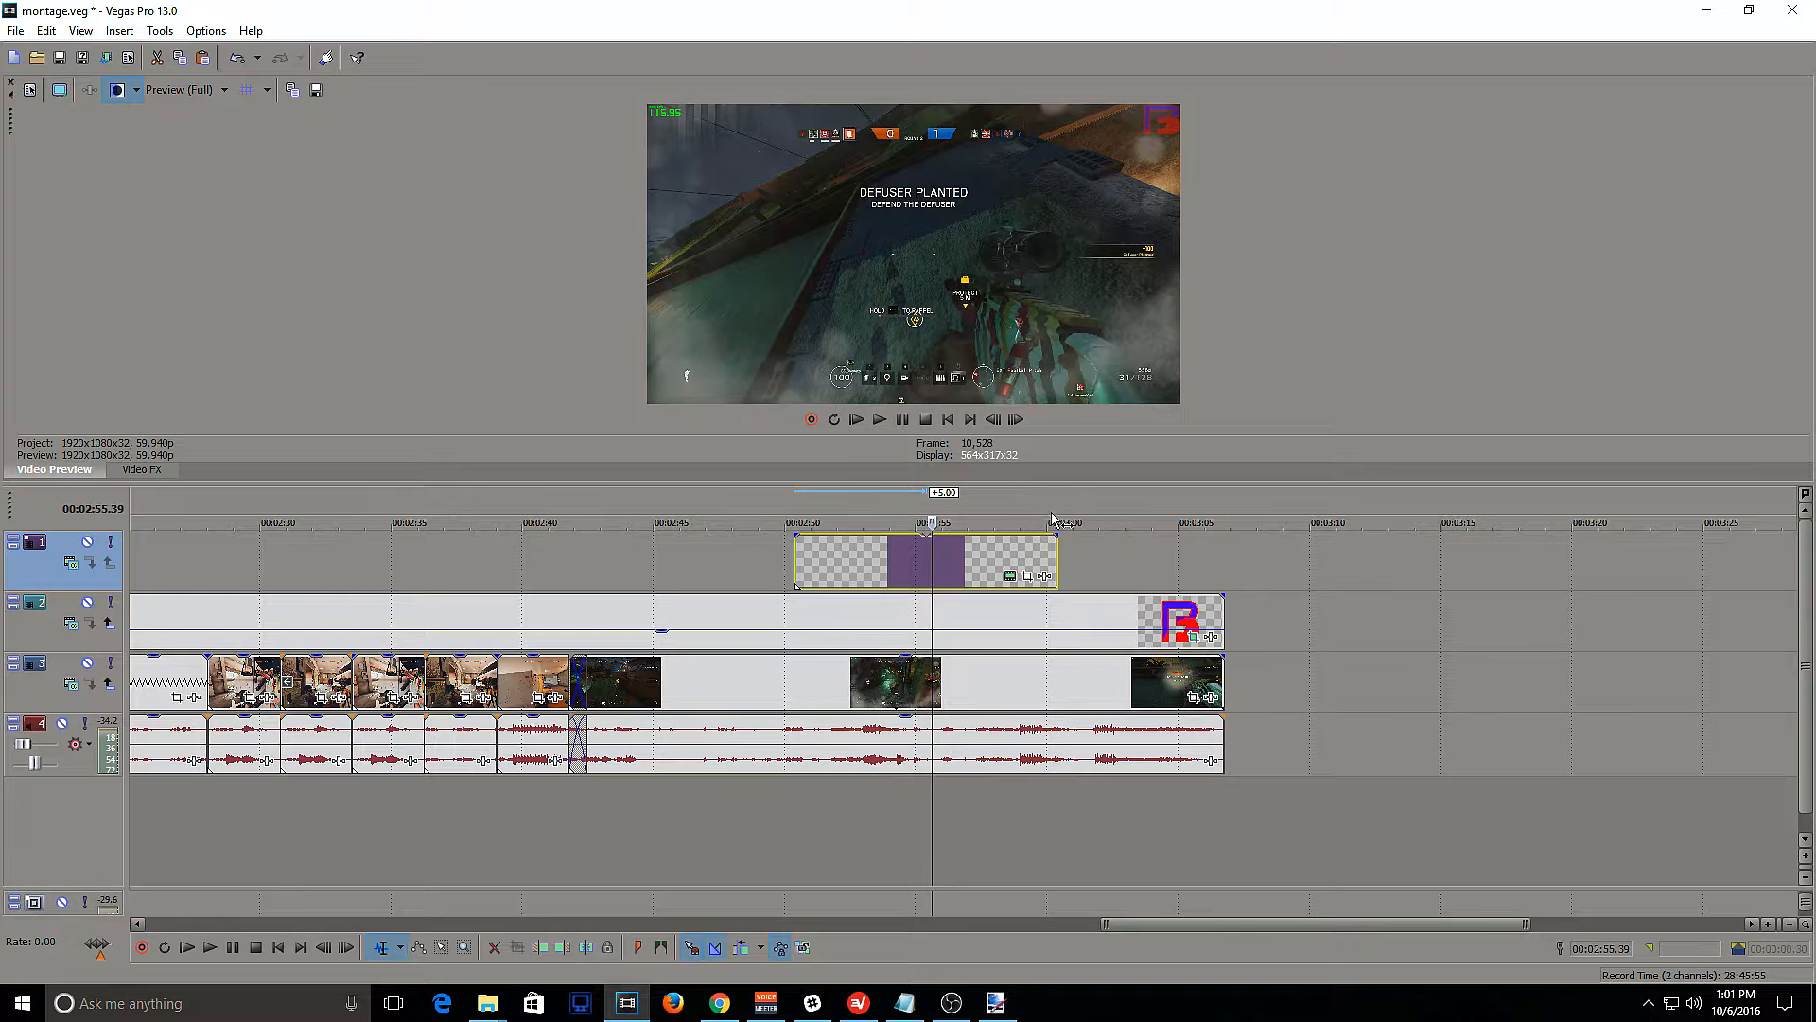
# Place the title over about the last 5 seconds of the montage and play back the ending
pyautogui.moveTo(1055, 557); pyautogui.dragTo(1194, 575)
pyautogui.scroll(-5, 1182, 579)
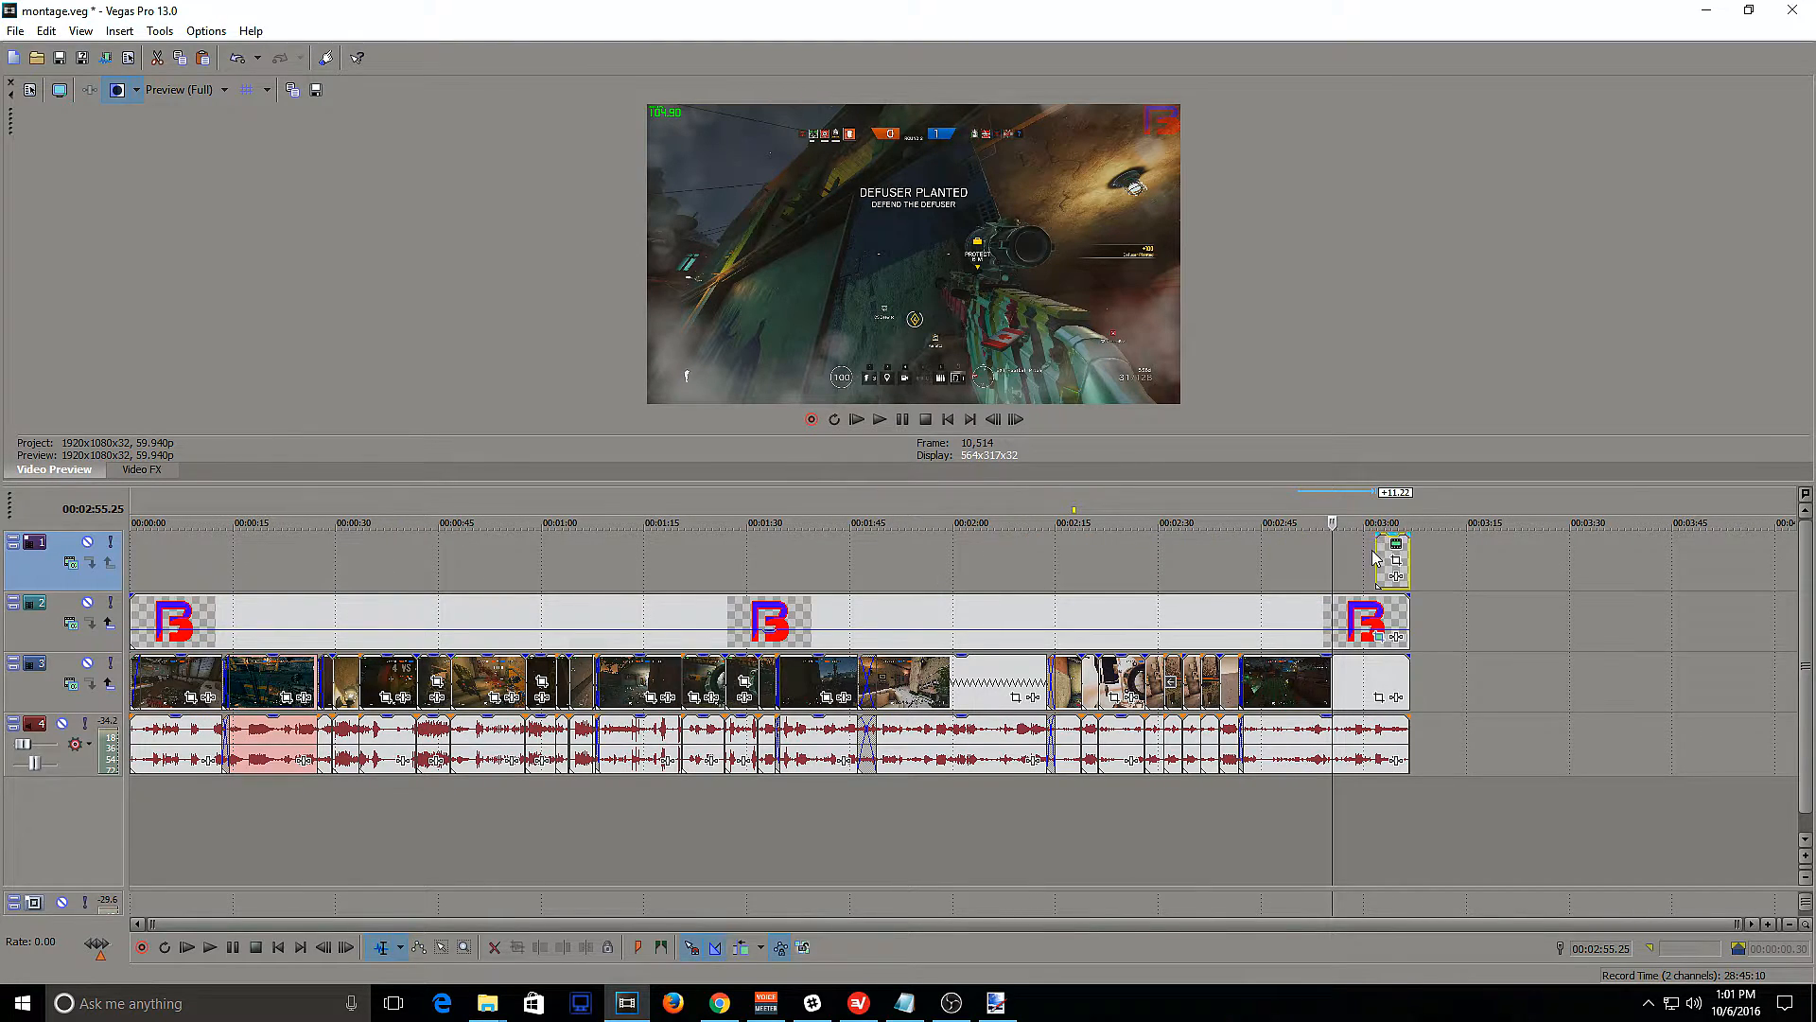
pyautogui.click(1362, 549)
pyautogui.press('space')
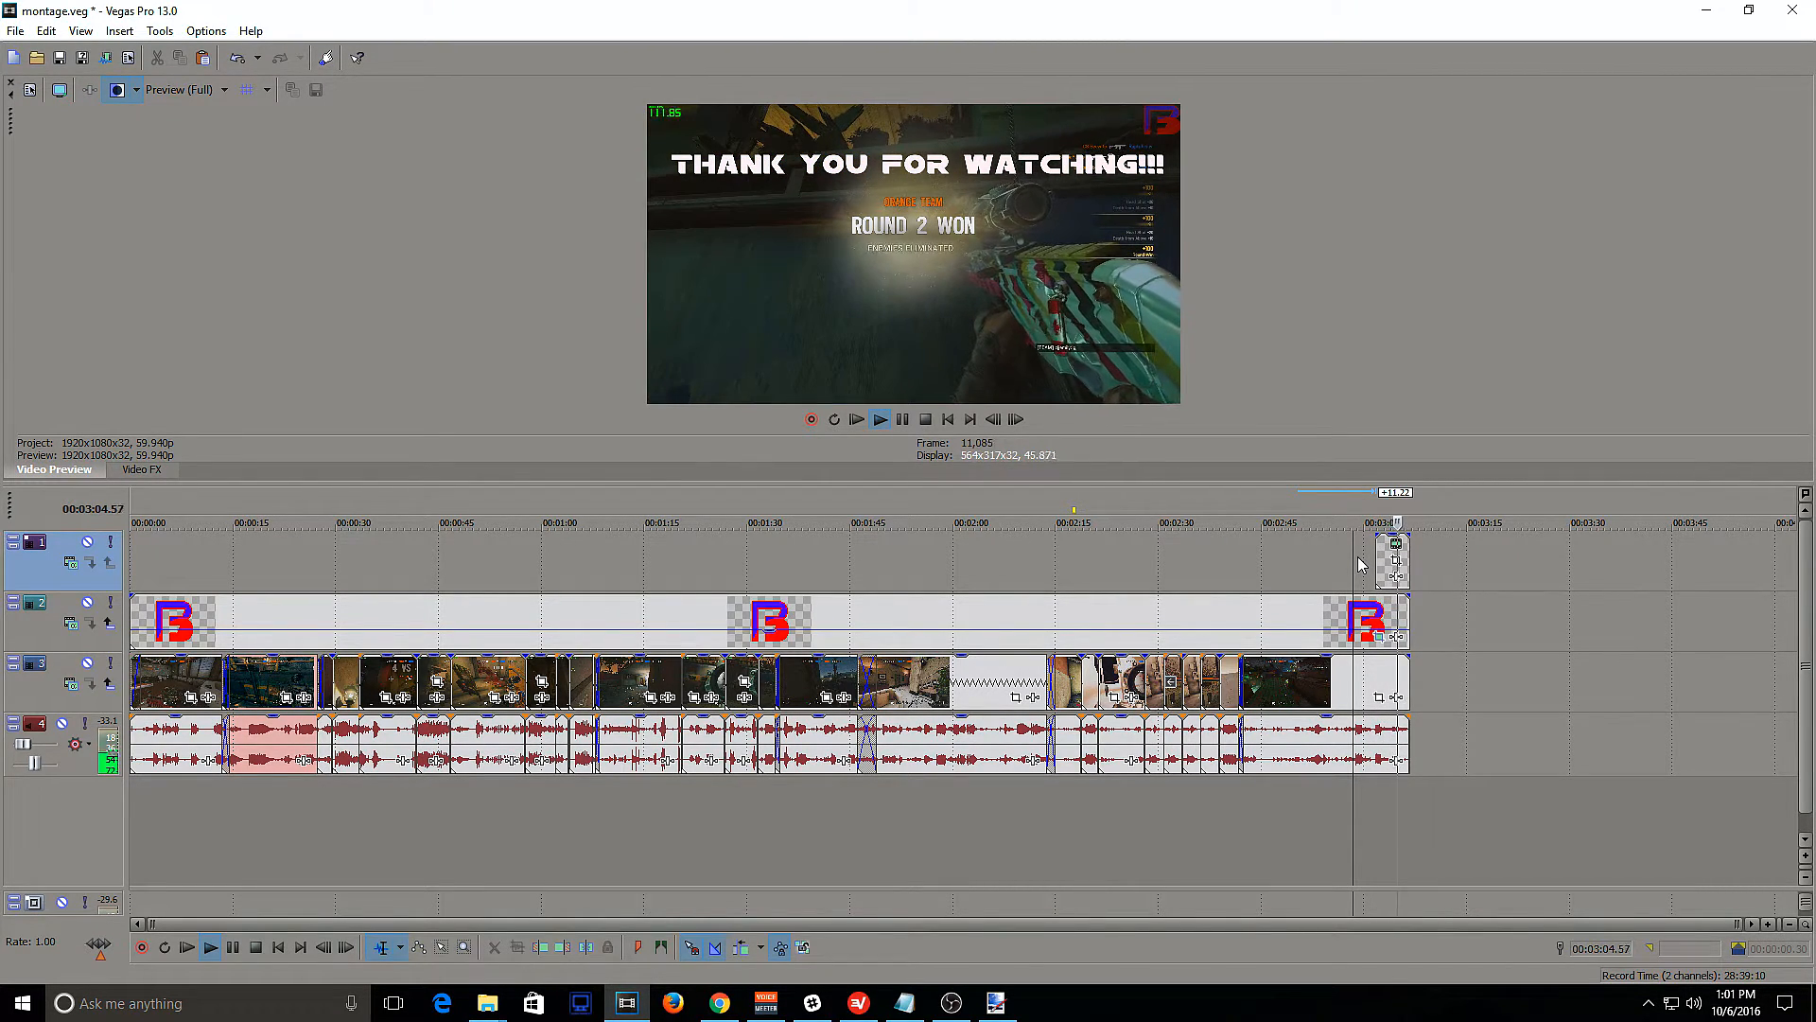
pyautogui.click(1135, 803)
pyautogui.click(1424, 820)
pyautogui.click(1404, 818)
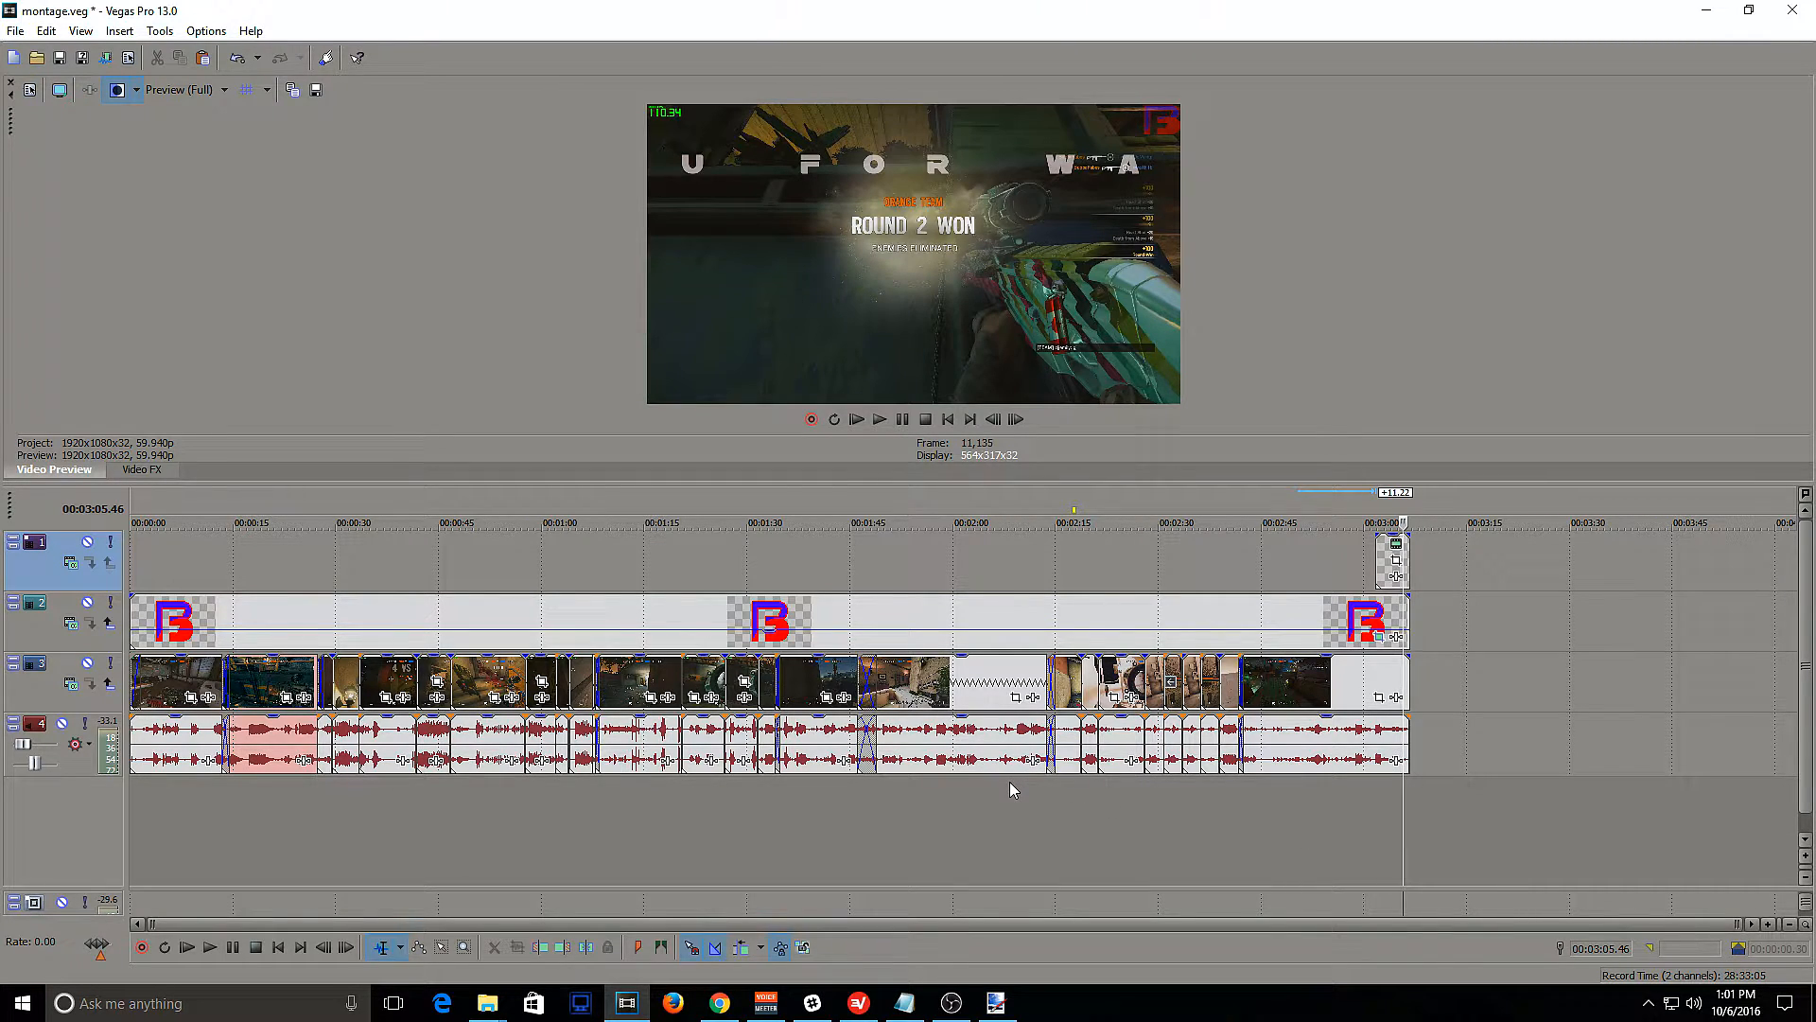
# Review the montage at several points along the timeline, from the middle back to the early clips
pyautogui.click(690, 876)
pyautogui.click(865, 832)
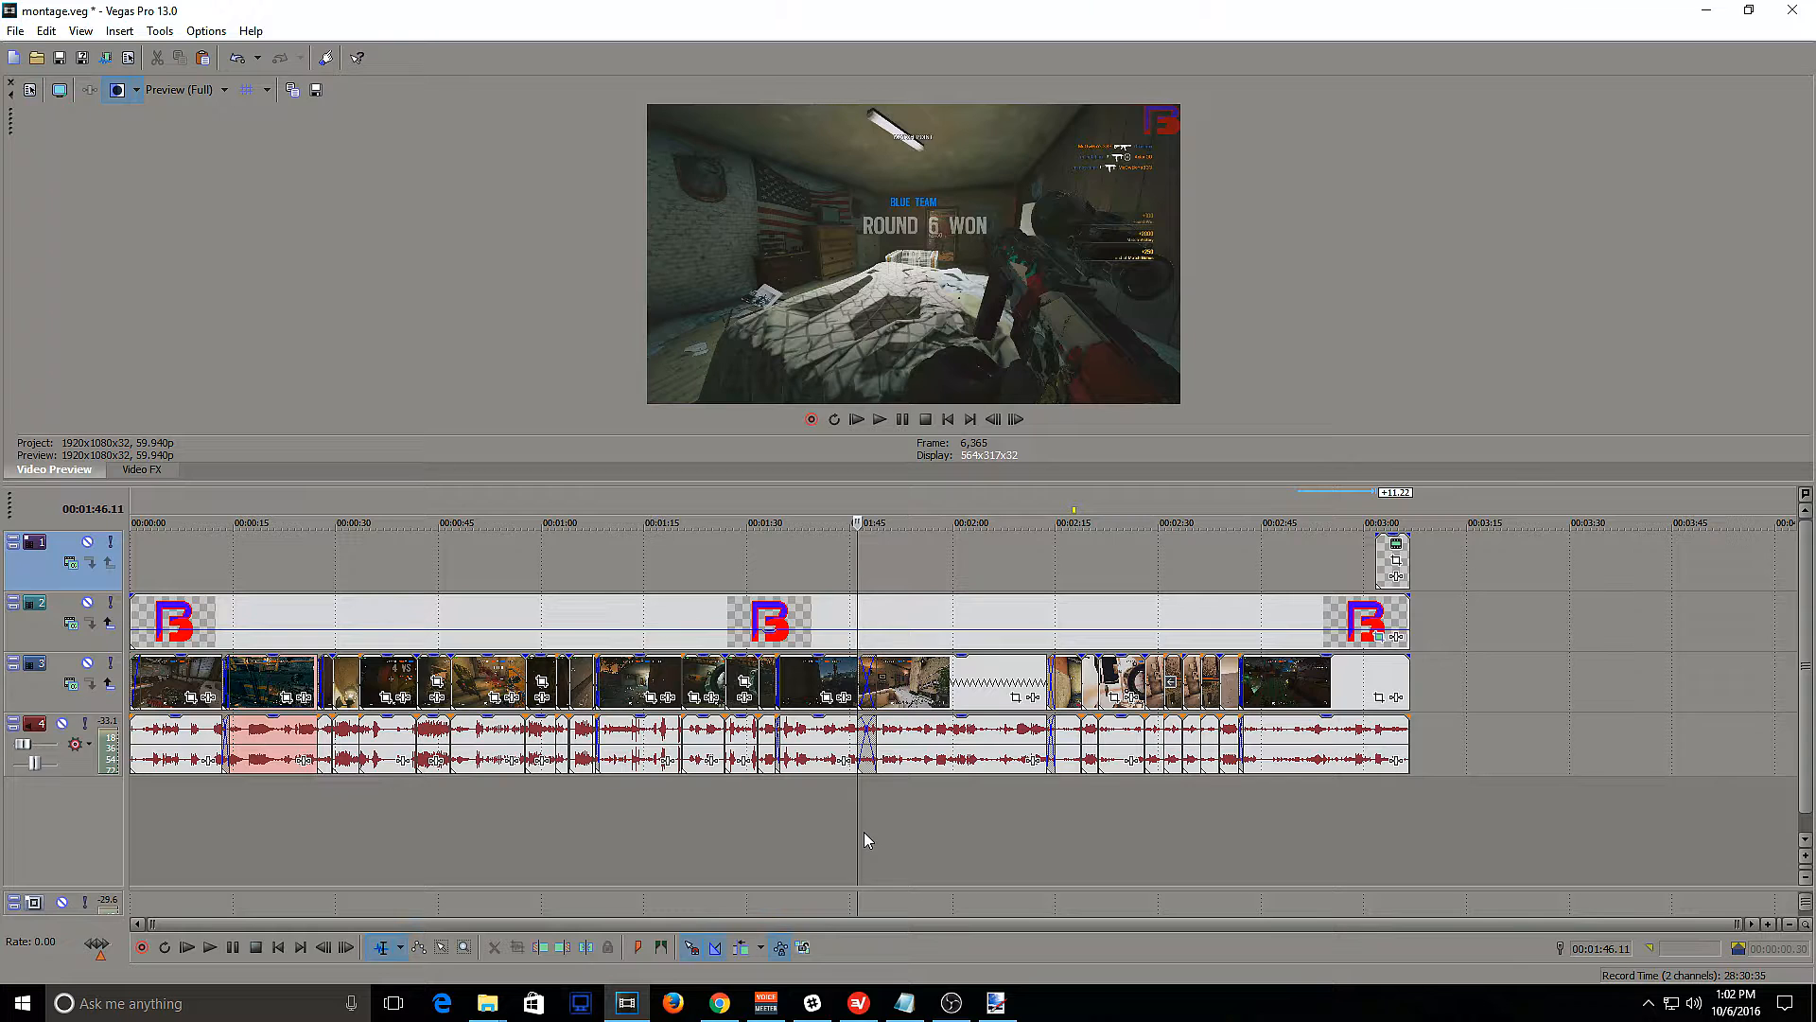
pyautogui.click(726, 818)
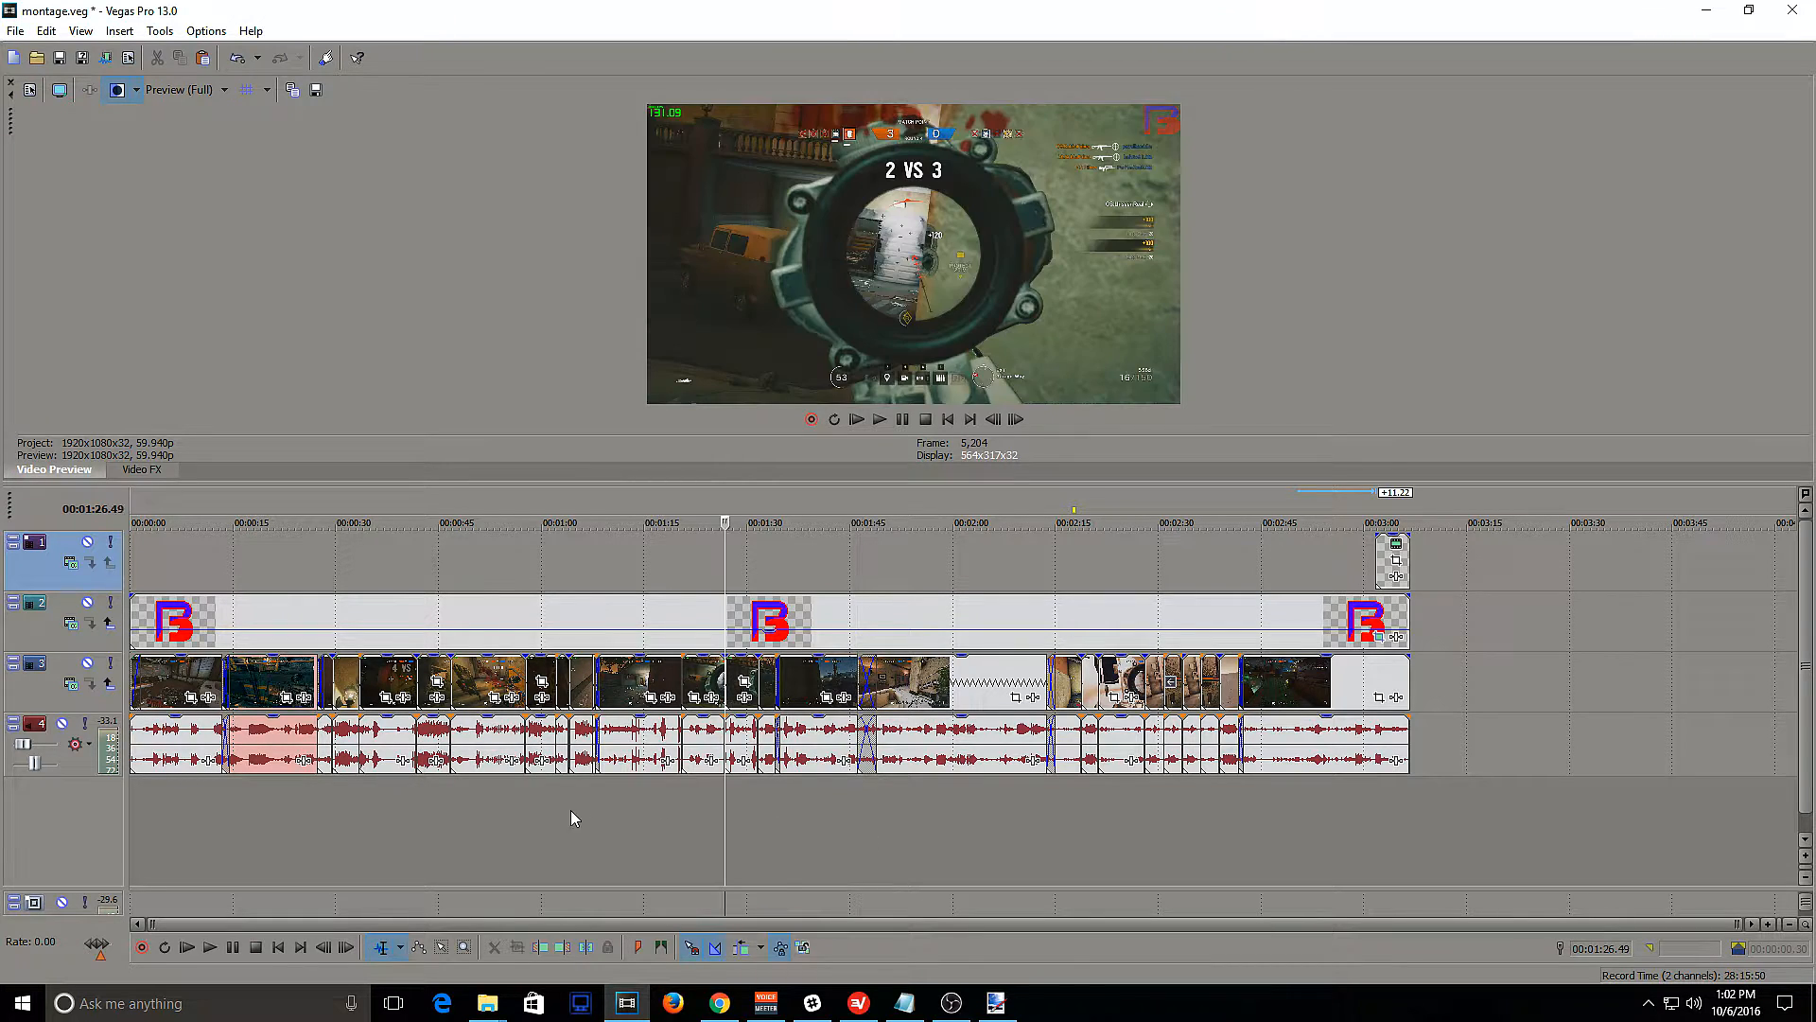
pyautogui.click(526, 805)
pyautogui.click(161, 804)
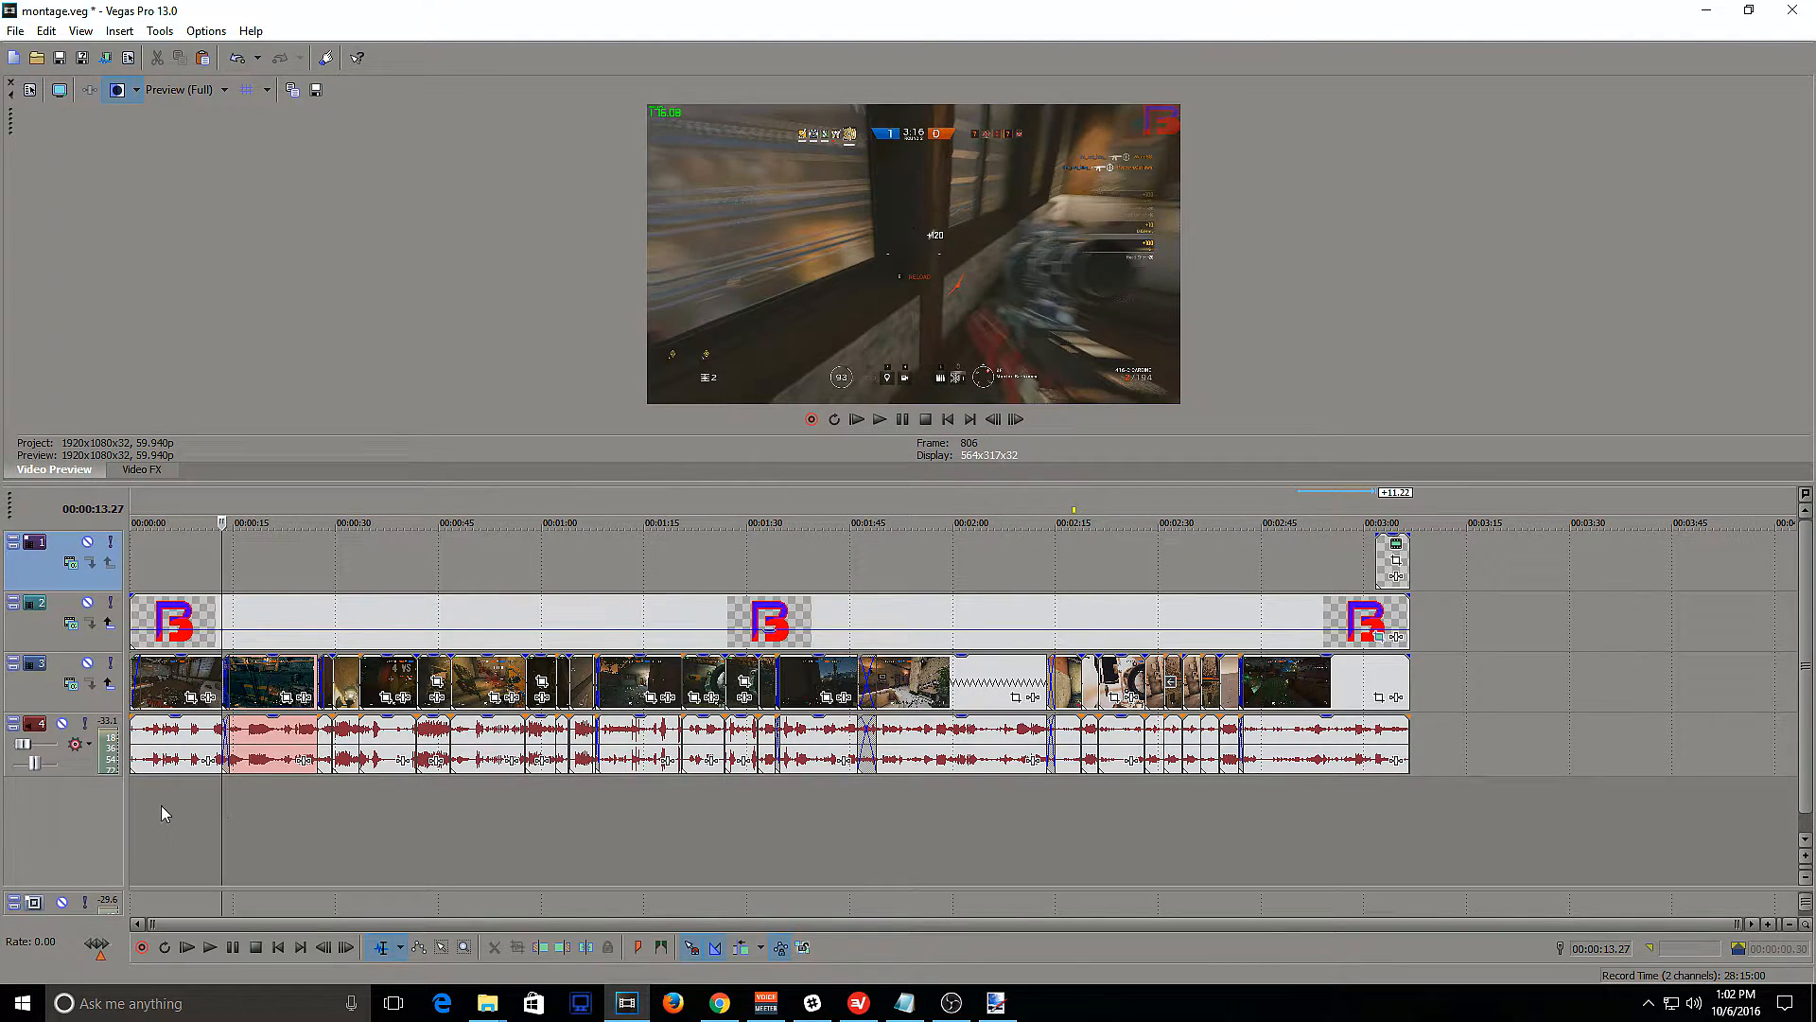
pyautogui.click(346, 804)
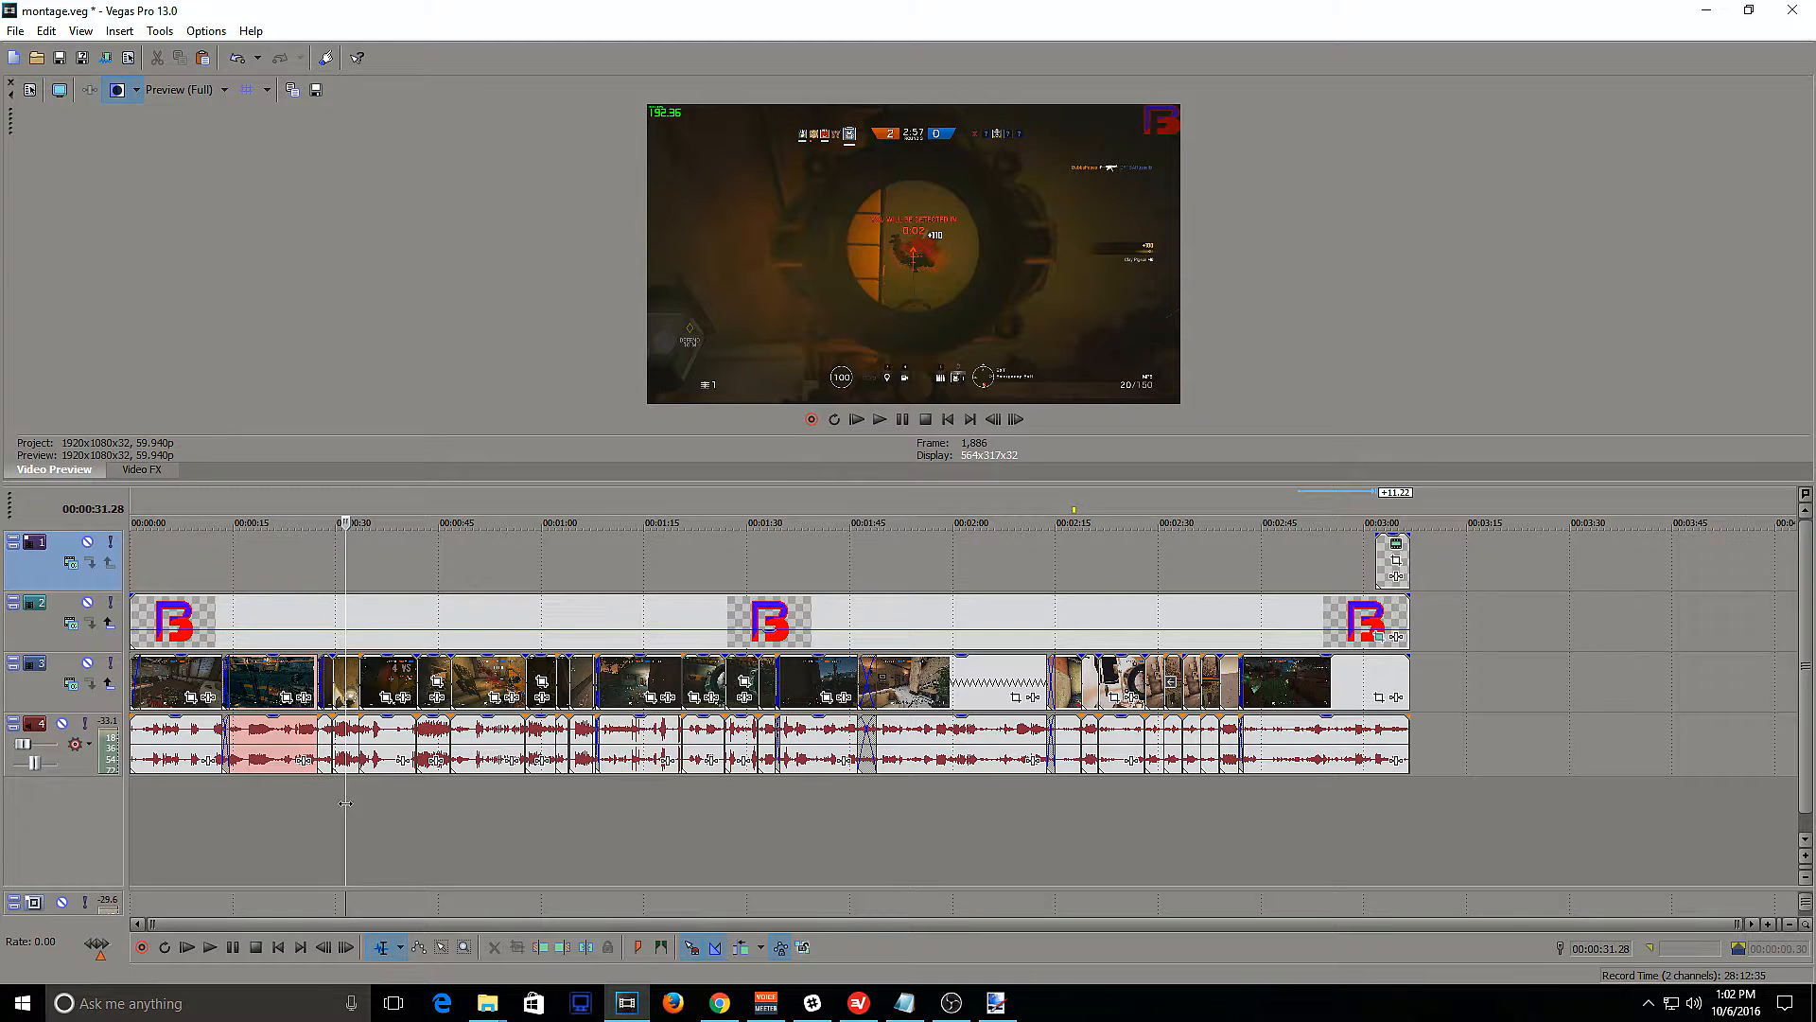
pyautogui.click(367, 809)
pyautogui.click(348, 808)
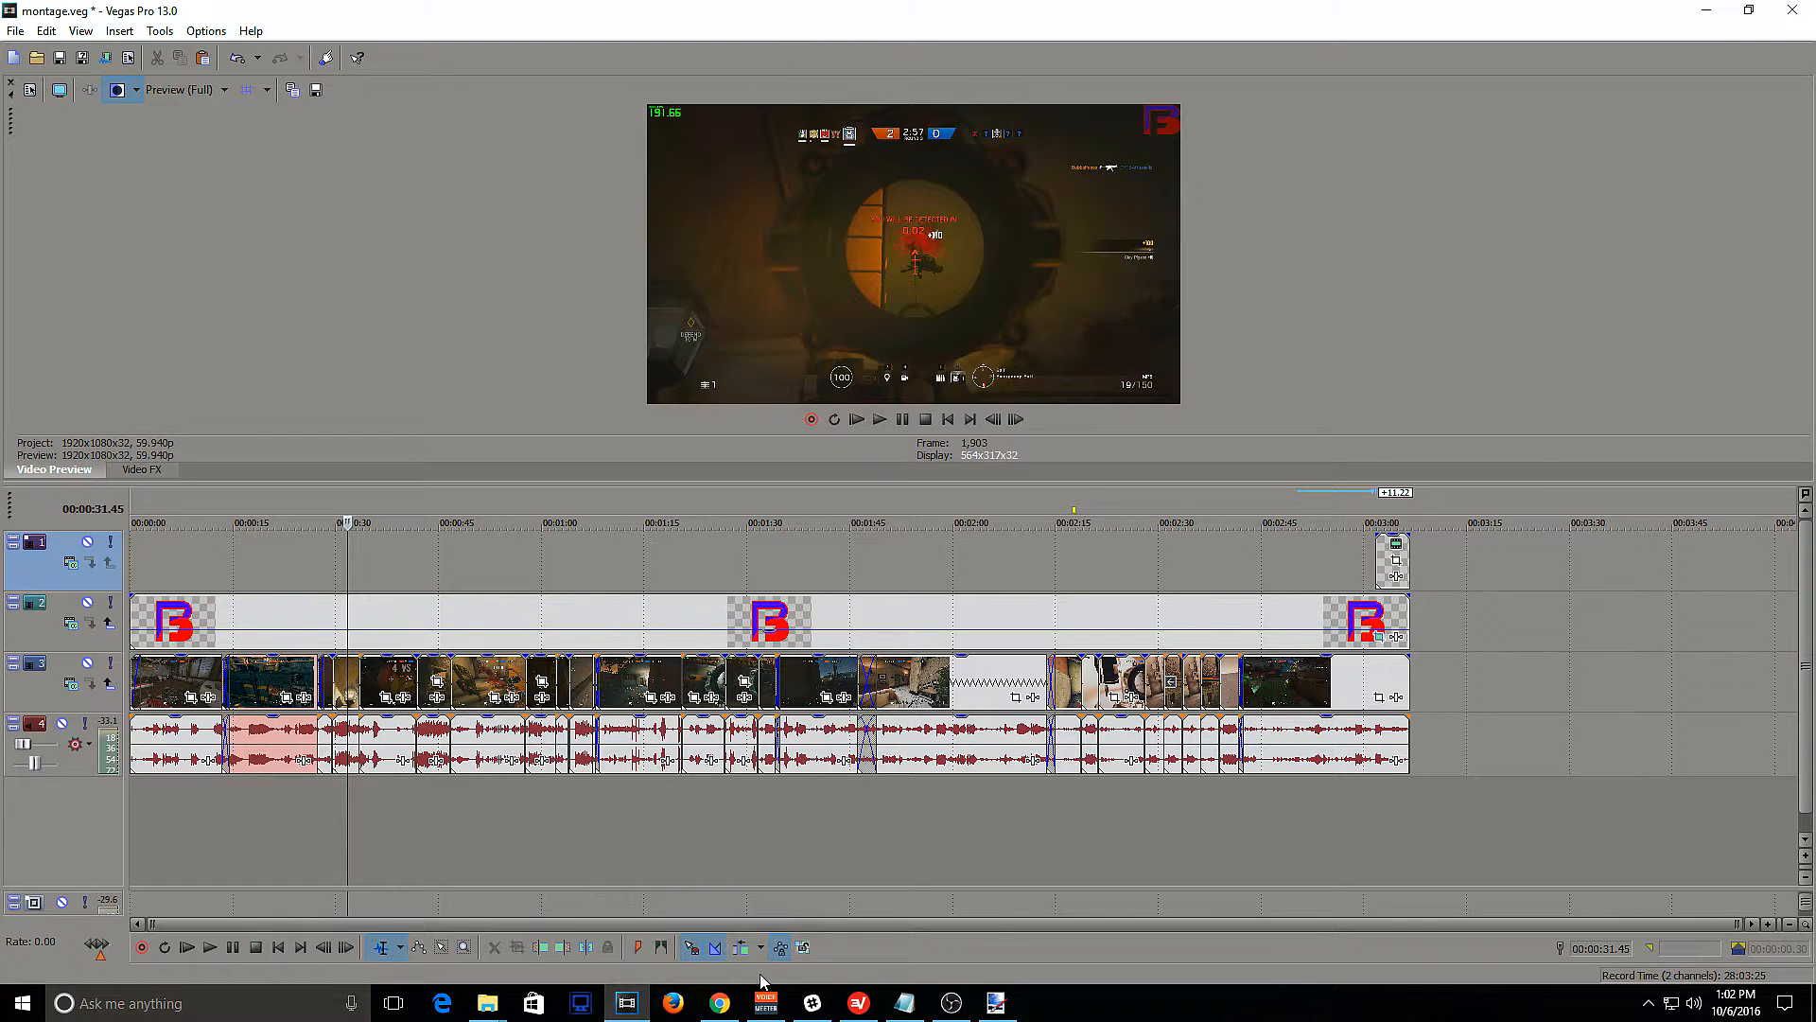
# Add the music file on a new track below the gameplay audio, align it with the project start and trim its quiet ending
pyautogui.moveTo(502, 1012)
pyautogui.click(567, 910)
pyautogui.moveTo(463, 260); pyautogui.dragTo(1429, 844)
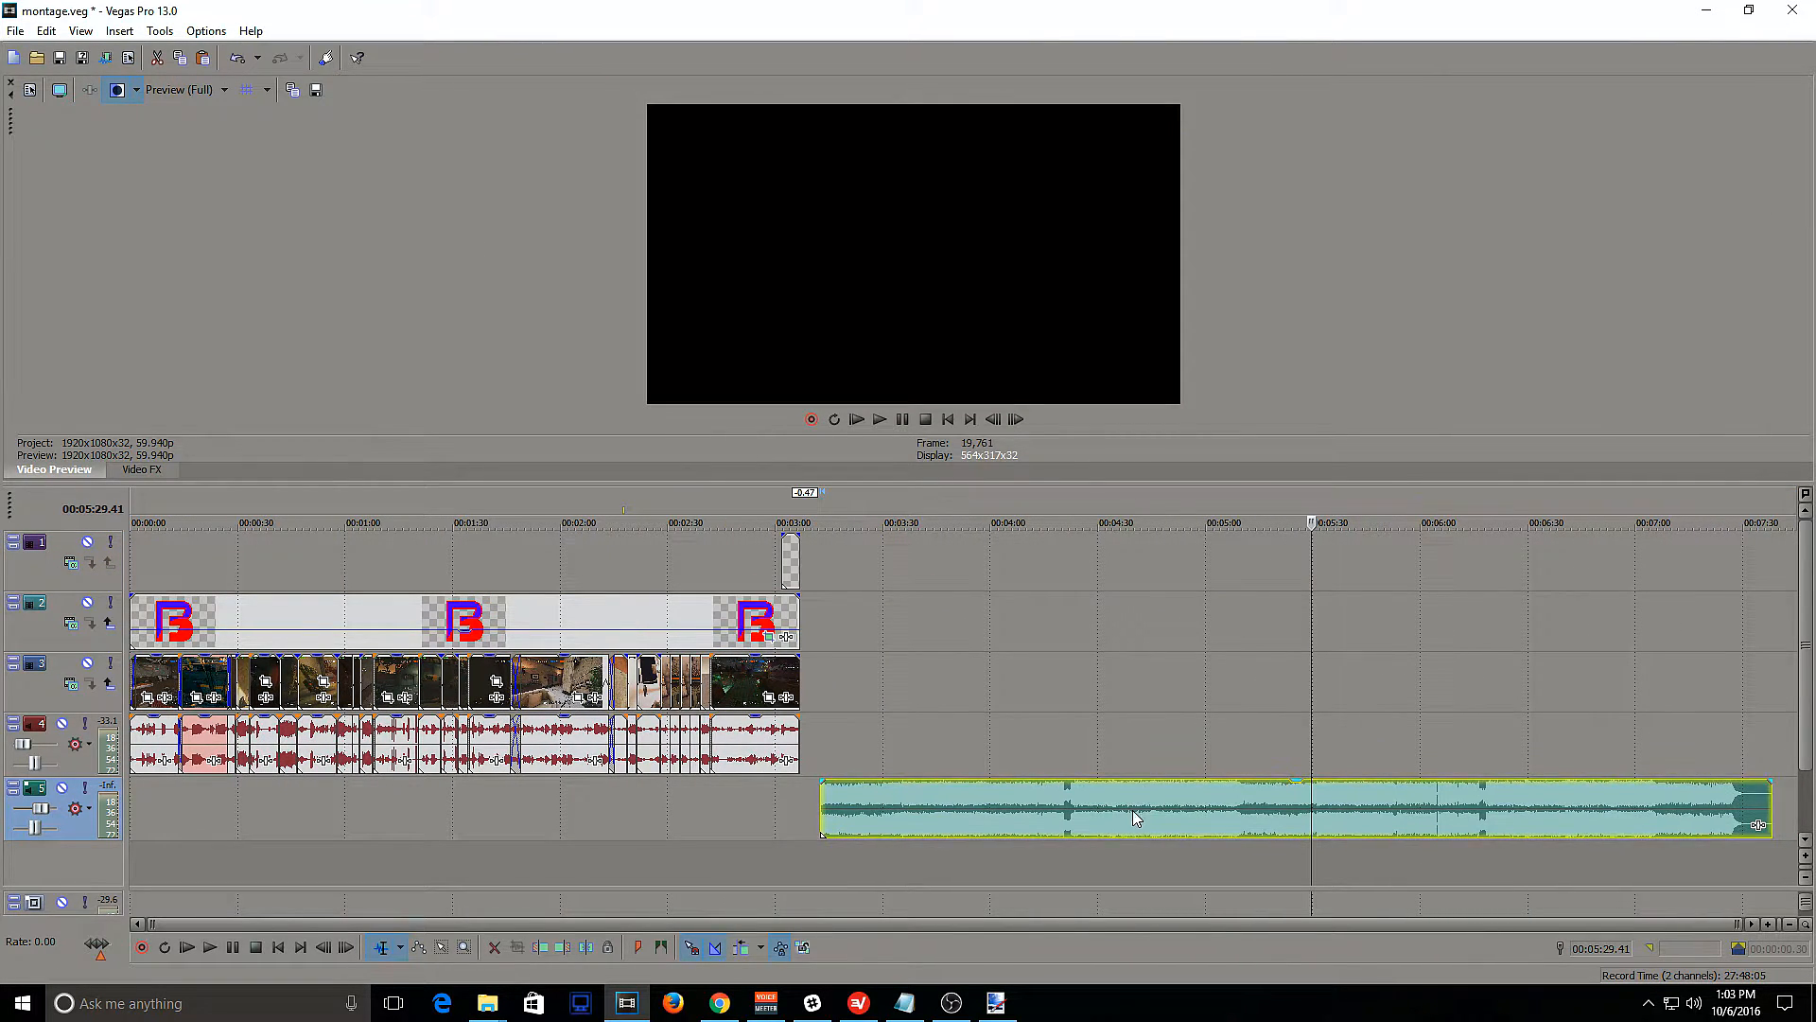
pyautogui.moveTo(1134, 821); pyautogui.dragTo(352, 789)
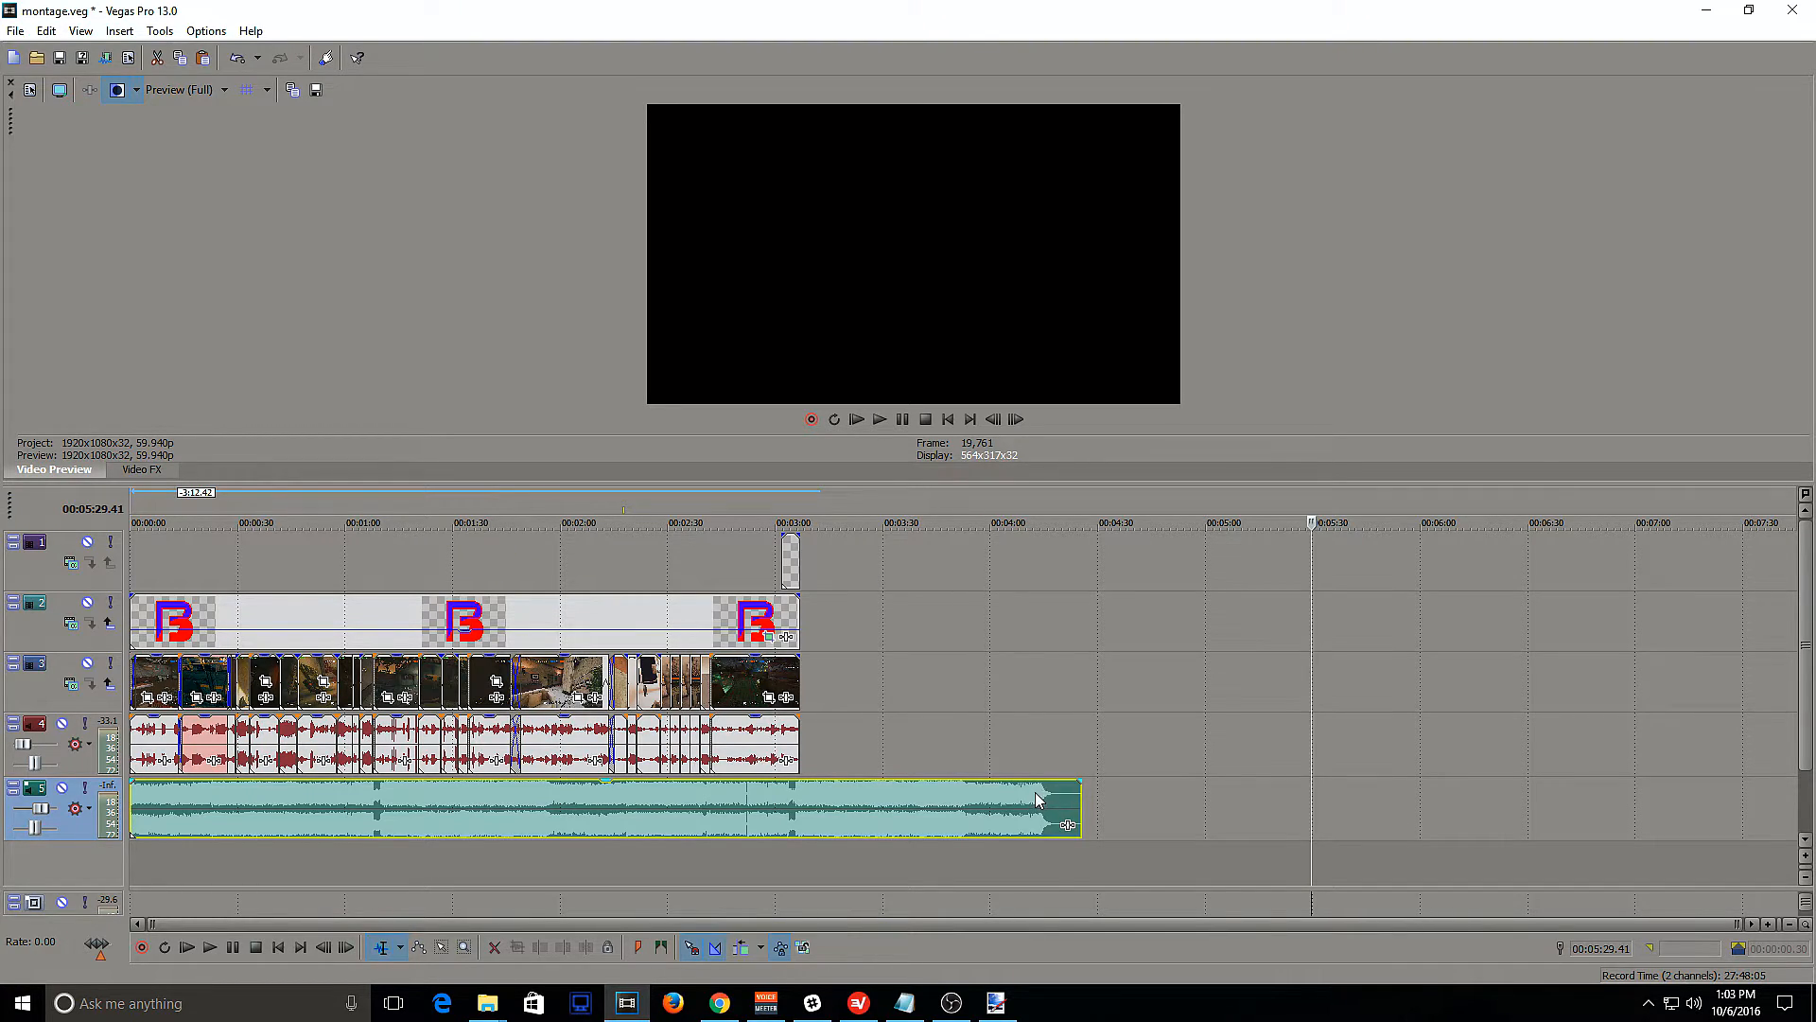
pyautogui.moveTo(1080, 802)
pyautogui.mouseDown()
pyautogui.moveTo(798, 802)
pyautogui.moveTo(1082, 806)
pyautogui.moveTo(1046, 807)
pyautogui.mouseUp()
# Play from the start while lowering the music clip's volume and slightly raising the gameplay audio track's volume
pyautogui.click(134, 797)
pyautogui.press('space')
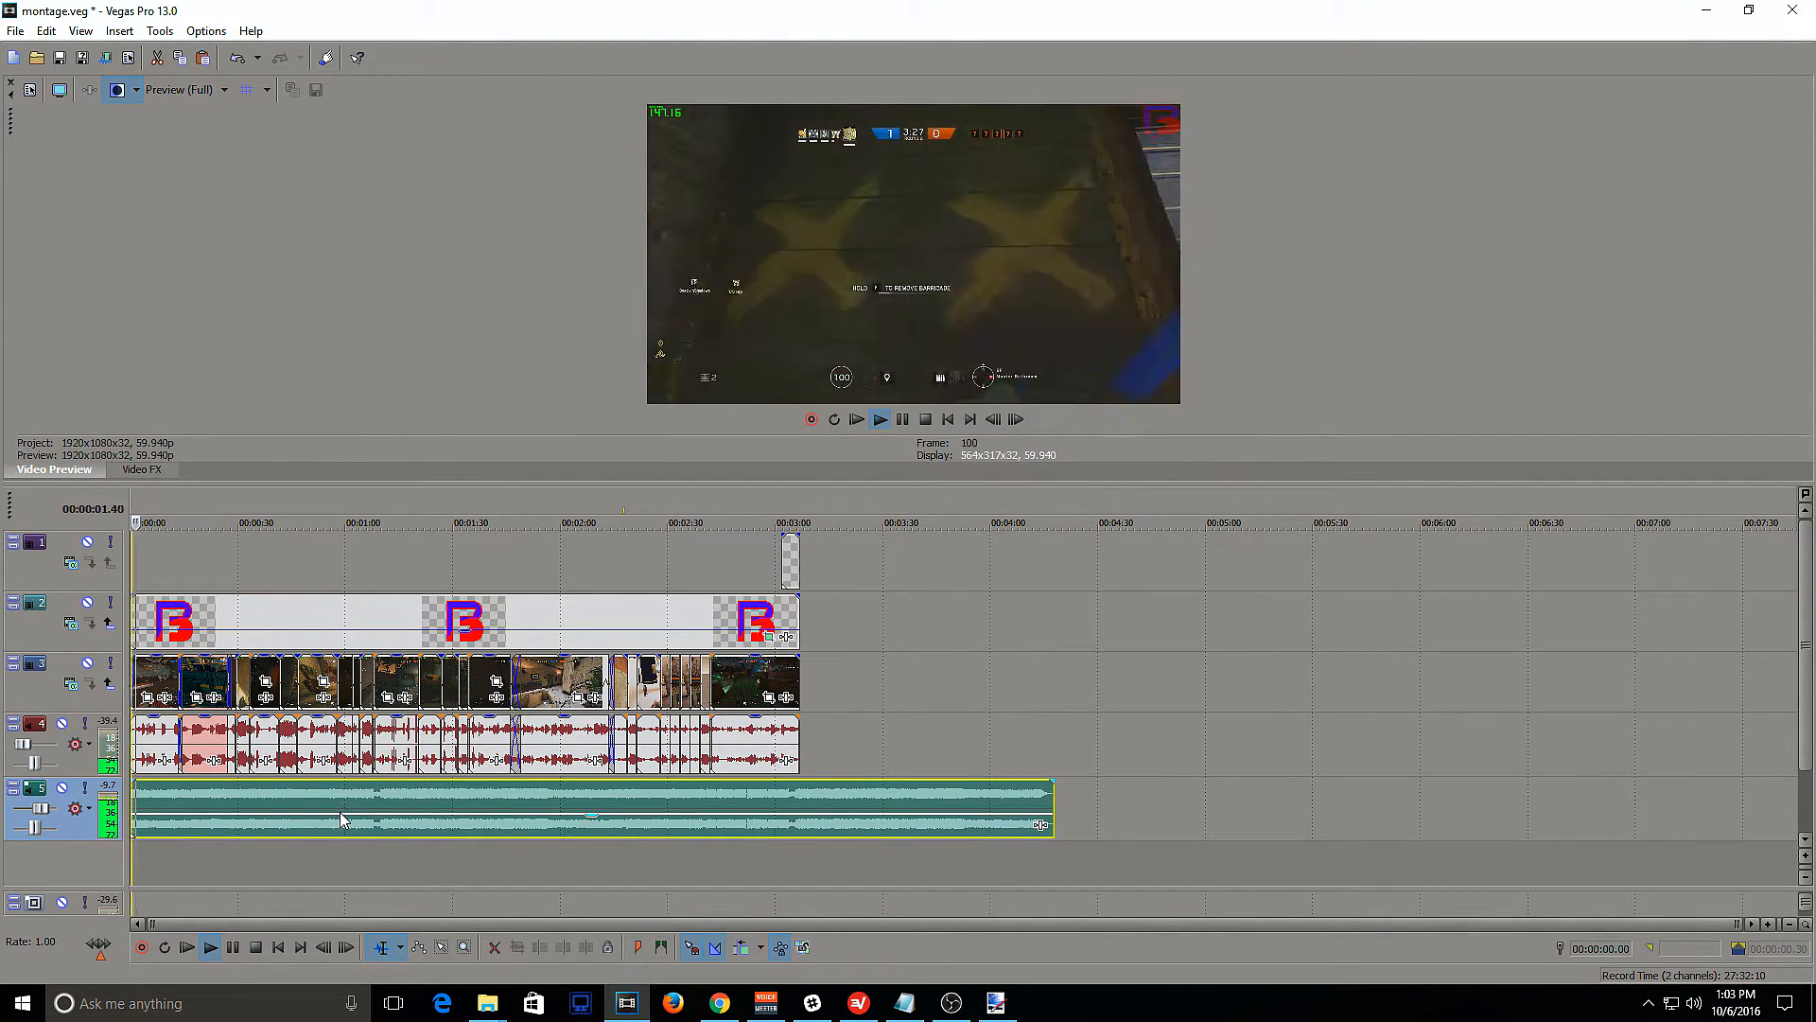
pyautogui.moveTo(350, 814); pyautogui.dragTo(352, 837)
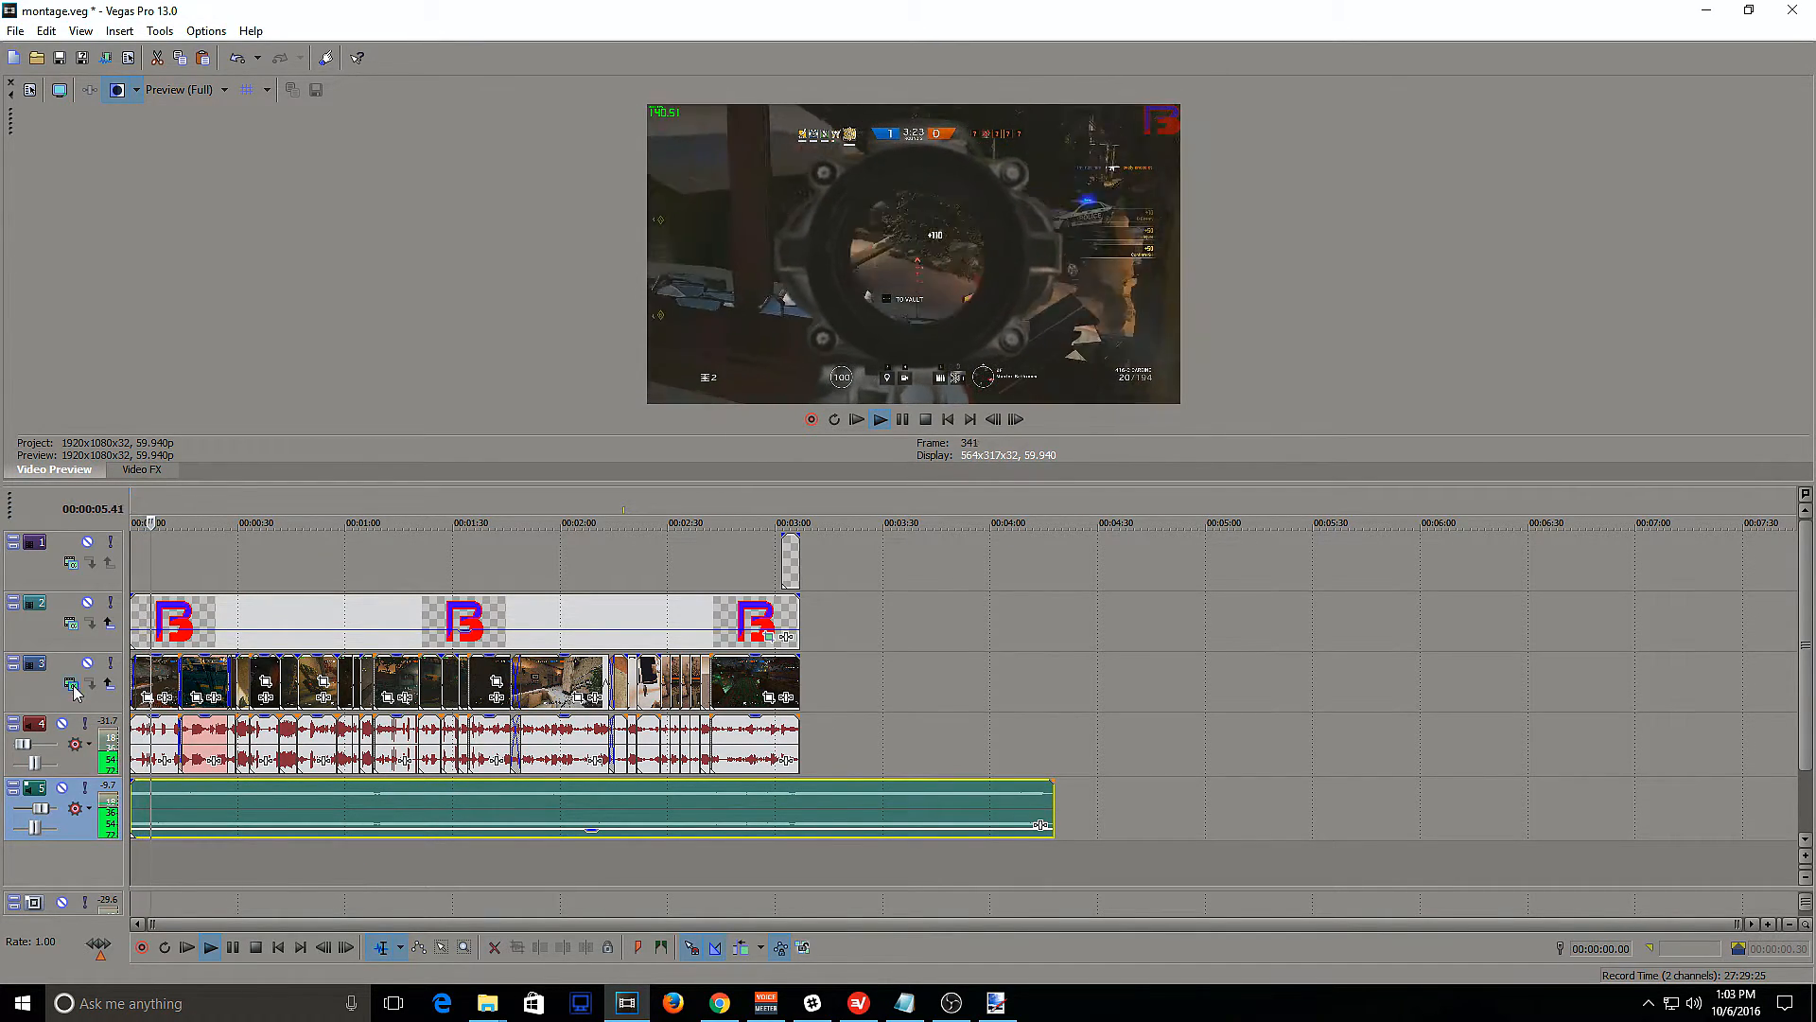
pyautogui.moveTo(30, 749)
pyautogui.moveTo(29, 750); pyautogui.dragTo(37, 752)
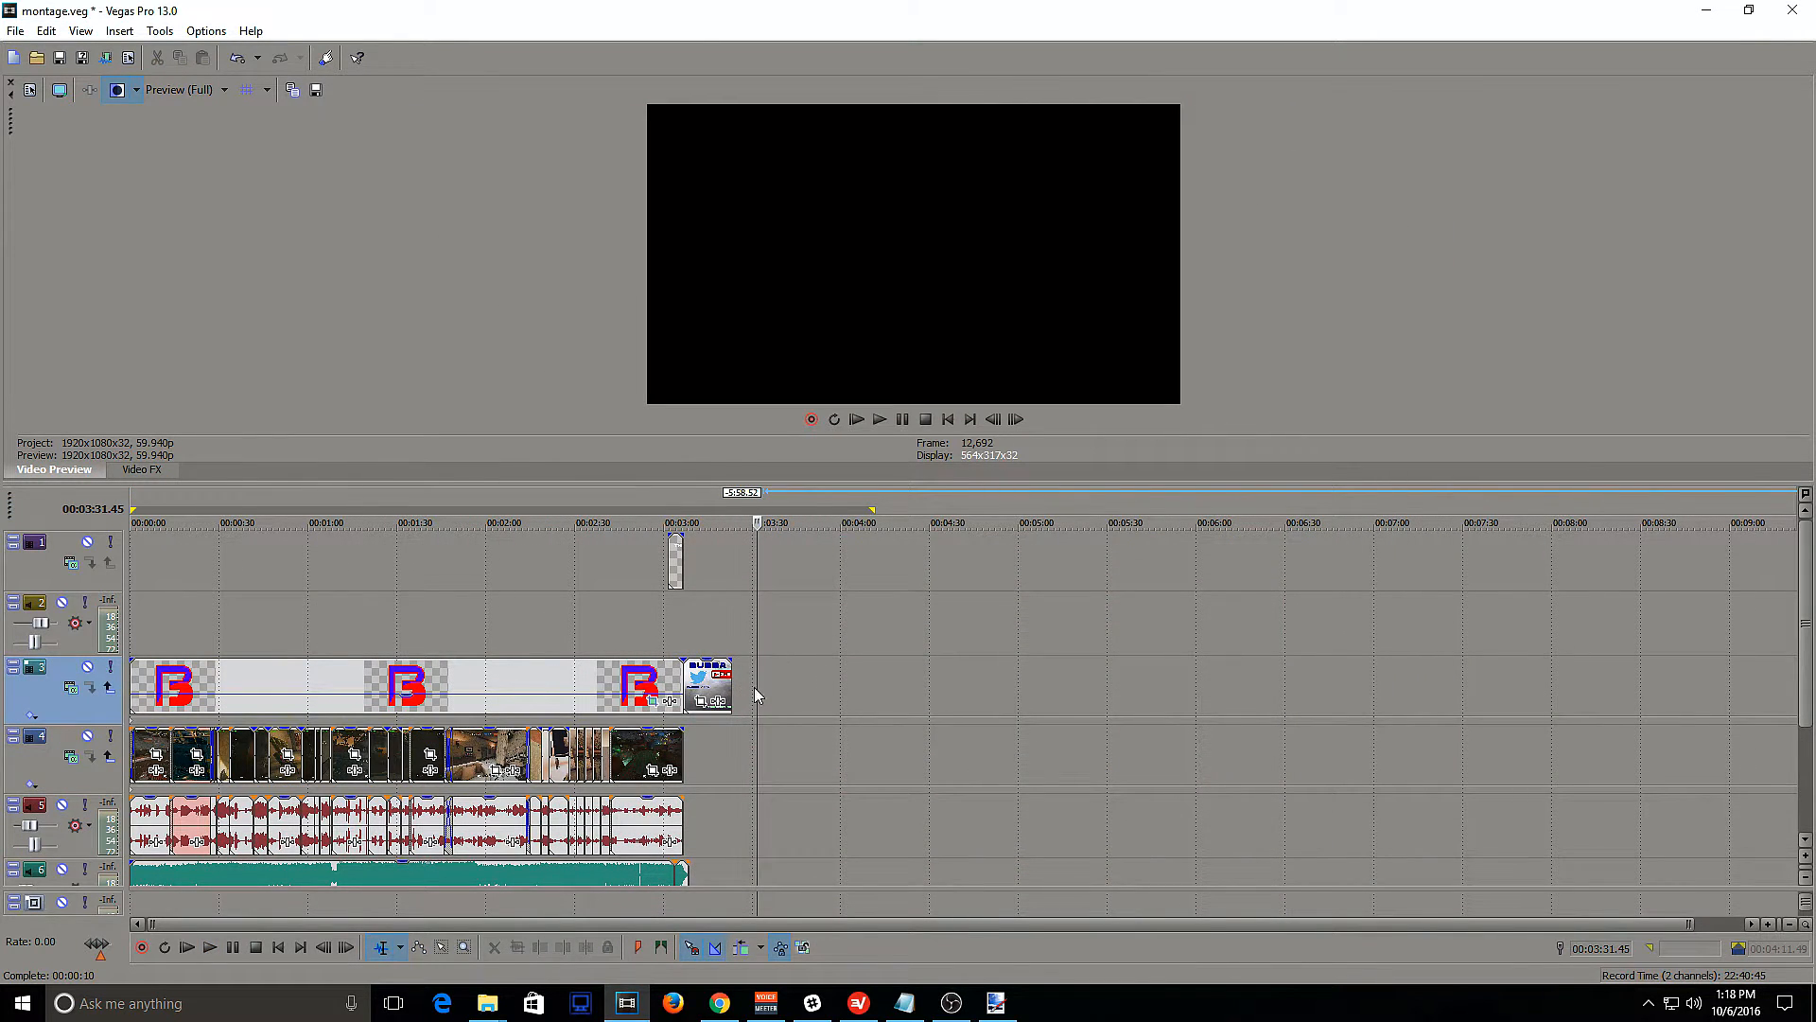
# Place the endslate image directly after the end of the logo overlay and preview it
pyautogui.scroll(-1, 759, 724)
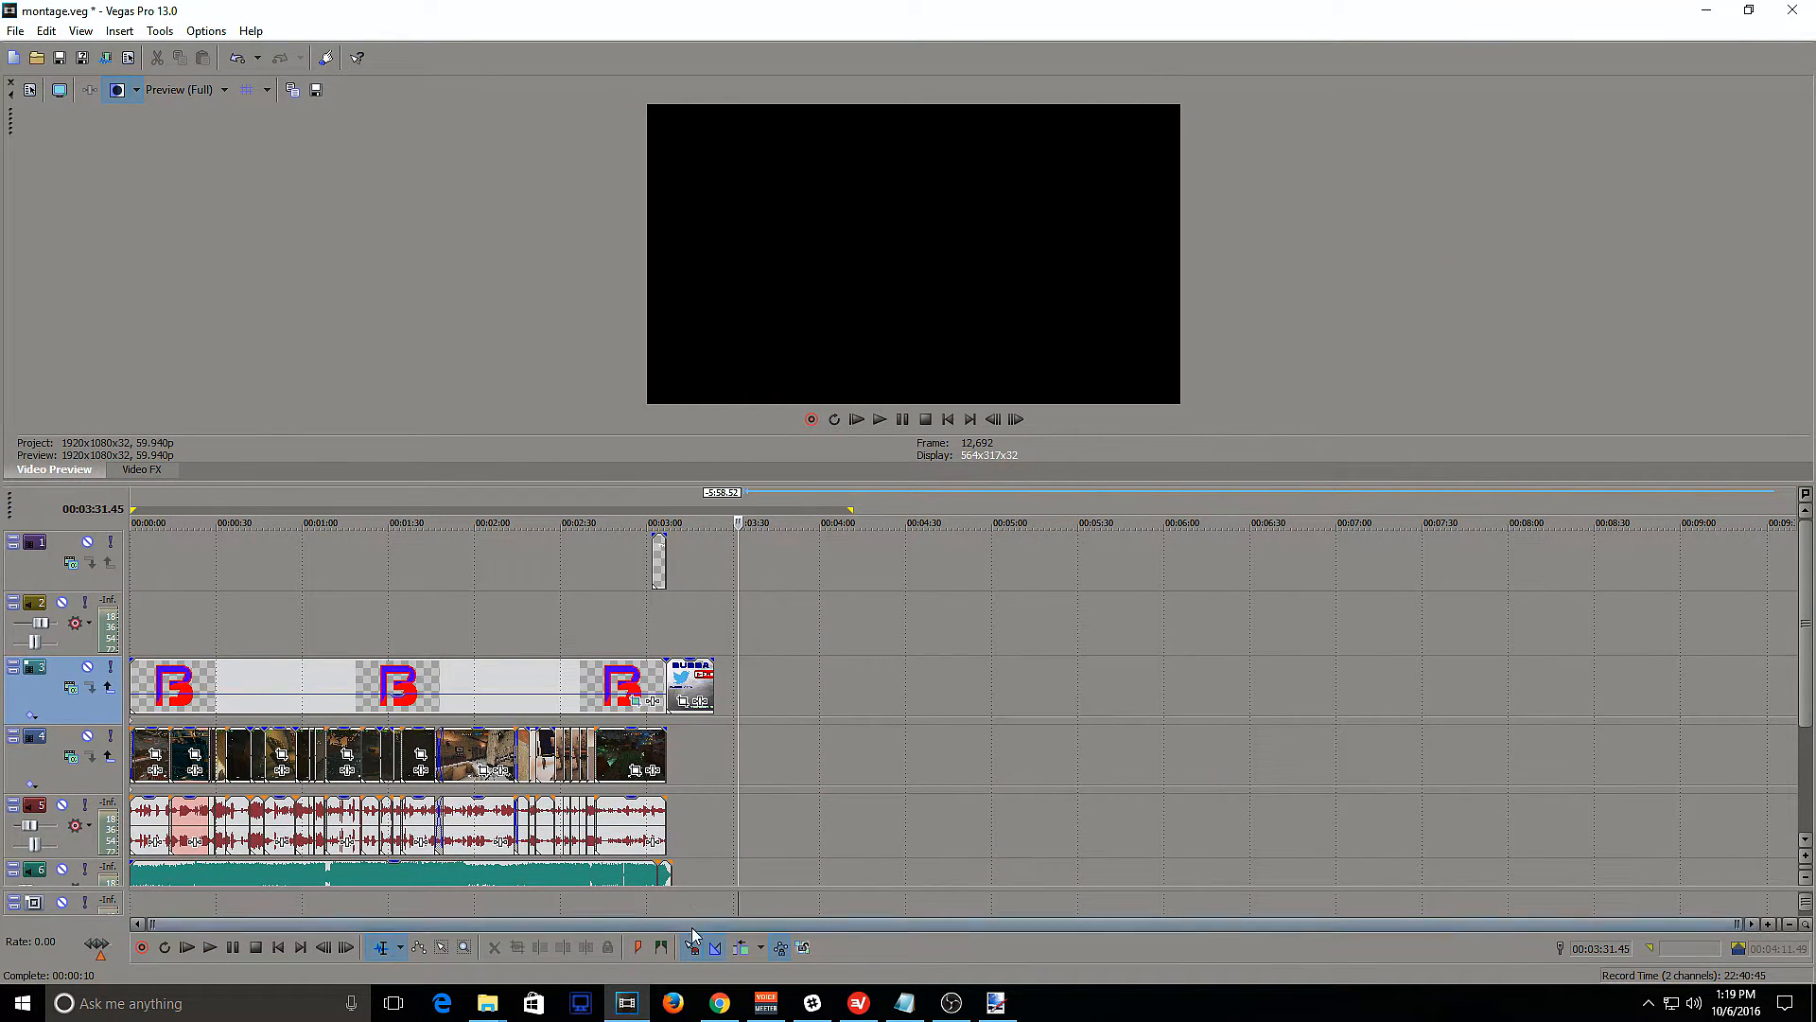
pyautogui.moveTo(705, 677)
pyautogui.mouseDown()
pyautogui.moveTo(747, 678)
pyautogui.moveTo(669, 677)
pyautogui.mouseUp()
pyautogui.click(723, 678)
# Browse the endslates folder in Pictures with File Explorer, then return to the Vegas Pro project
pyautogui.moveTo(487, 1002)
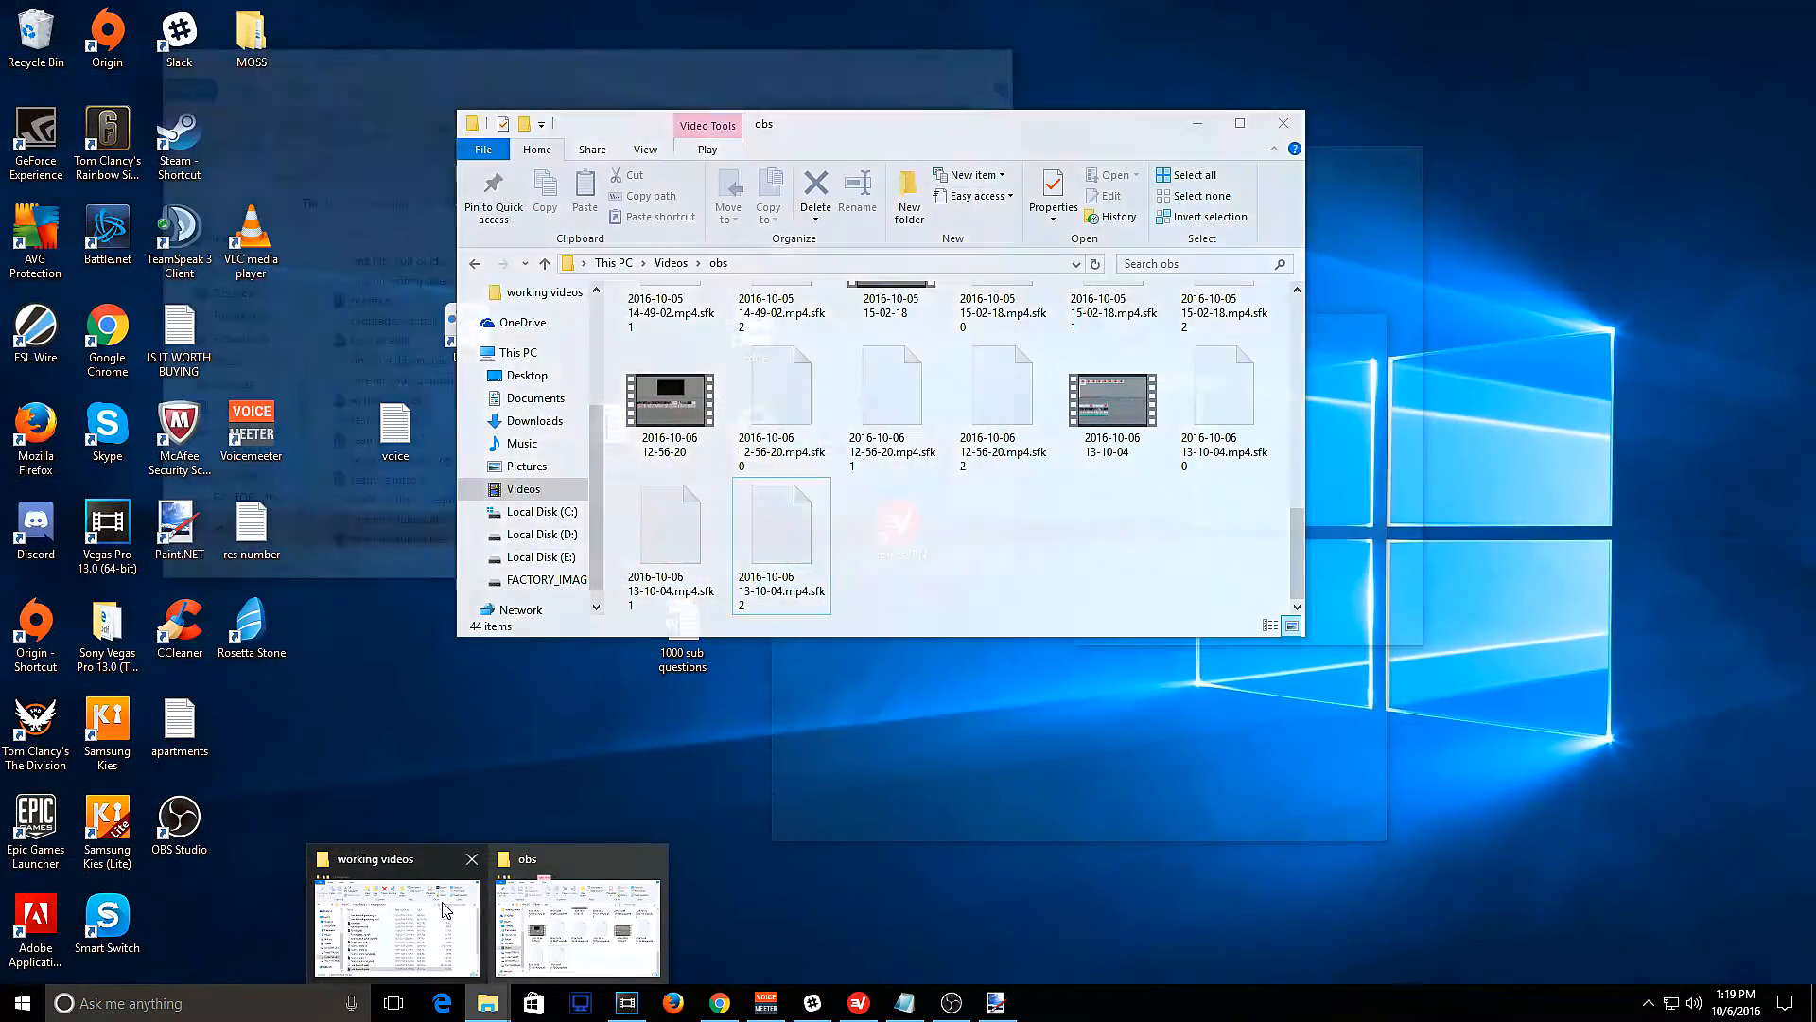
pyautogui.click(445, 910)
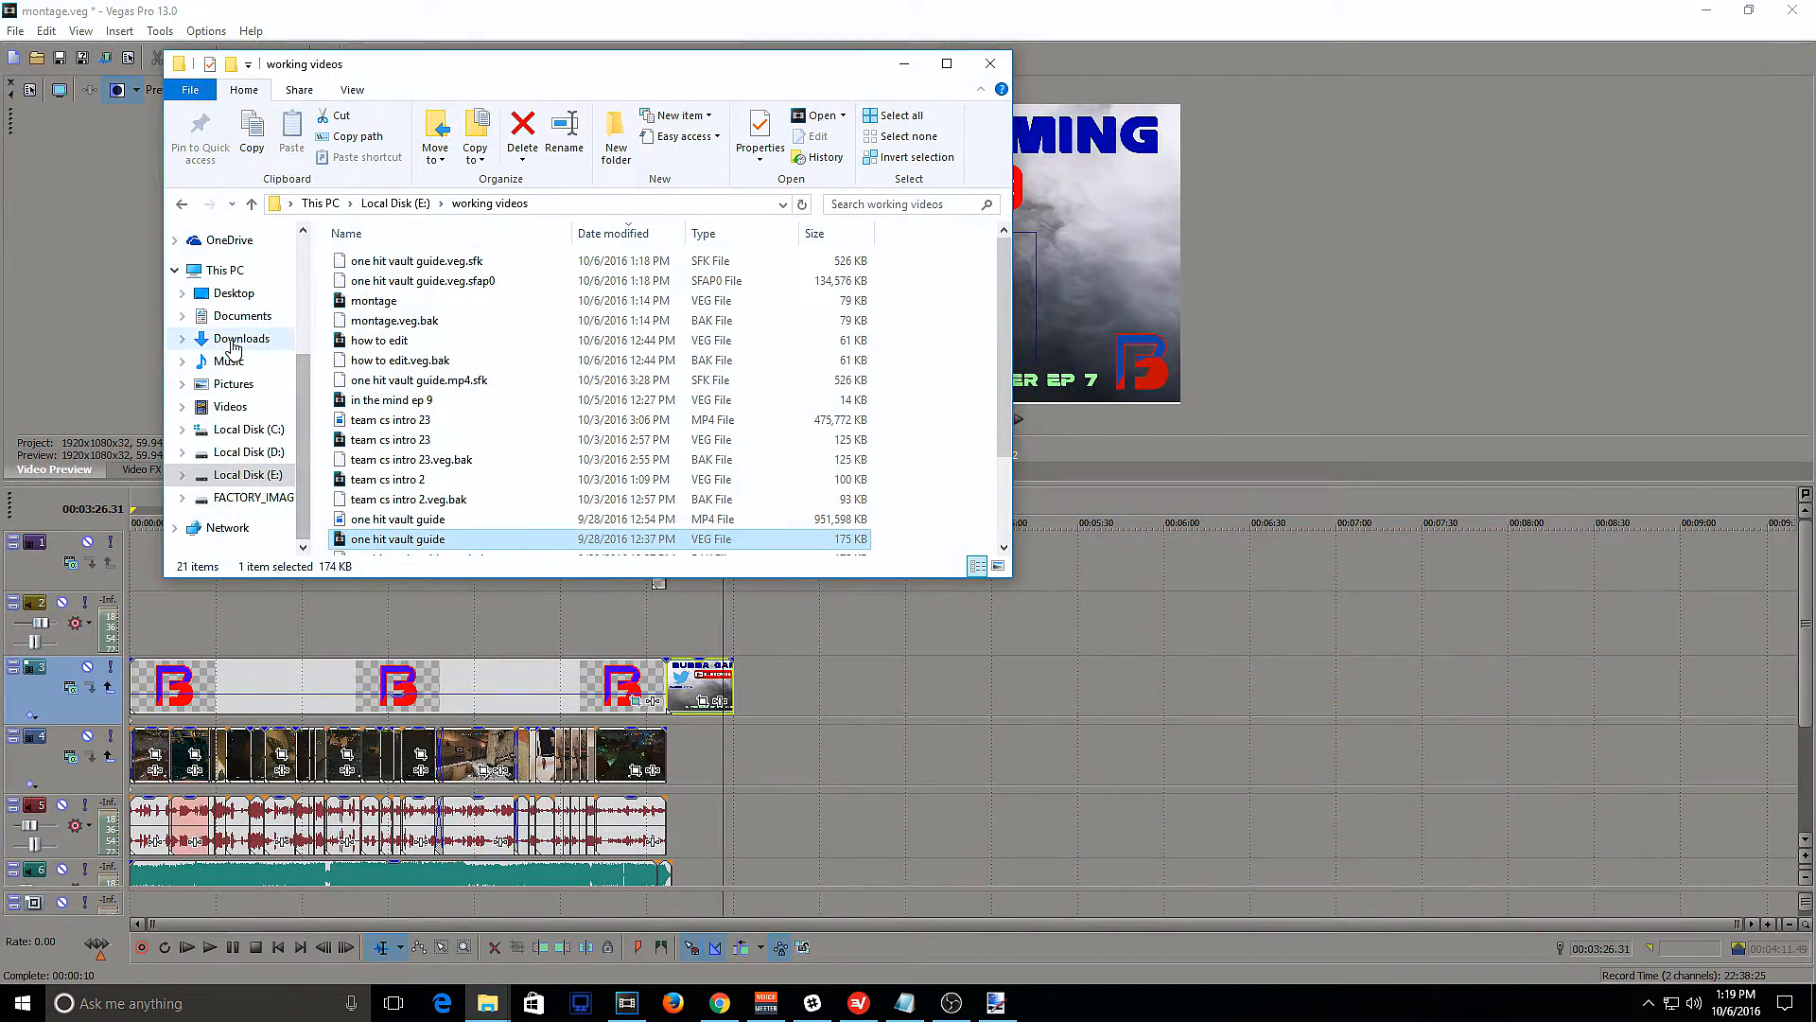
pyautogui.click(237, 384)
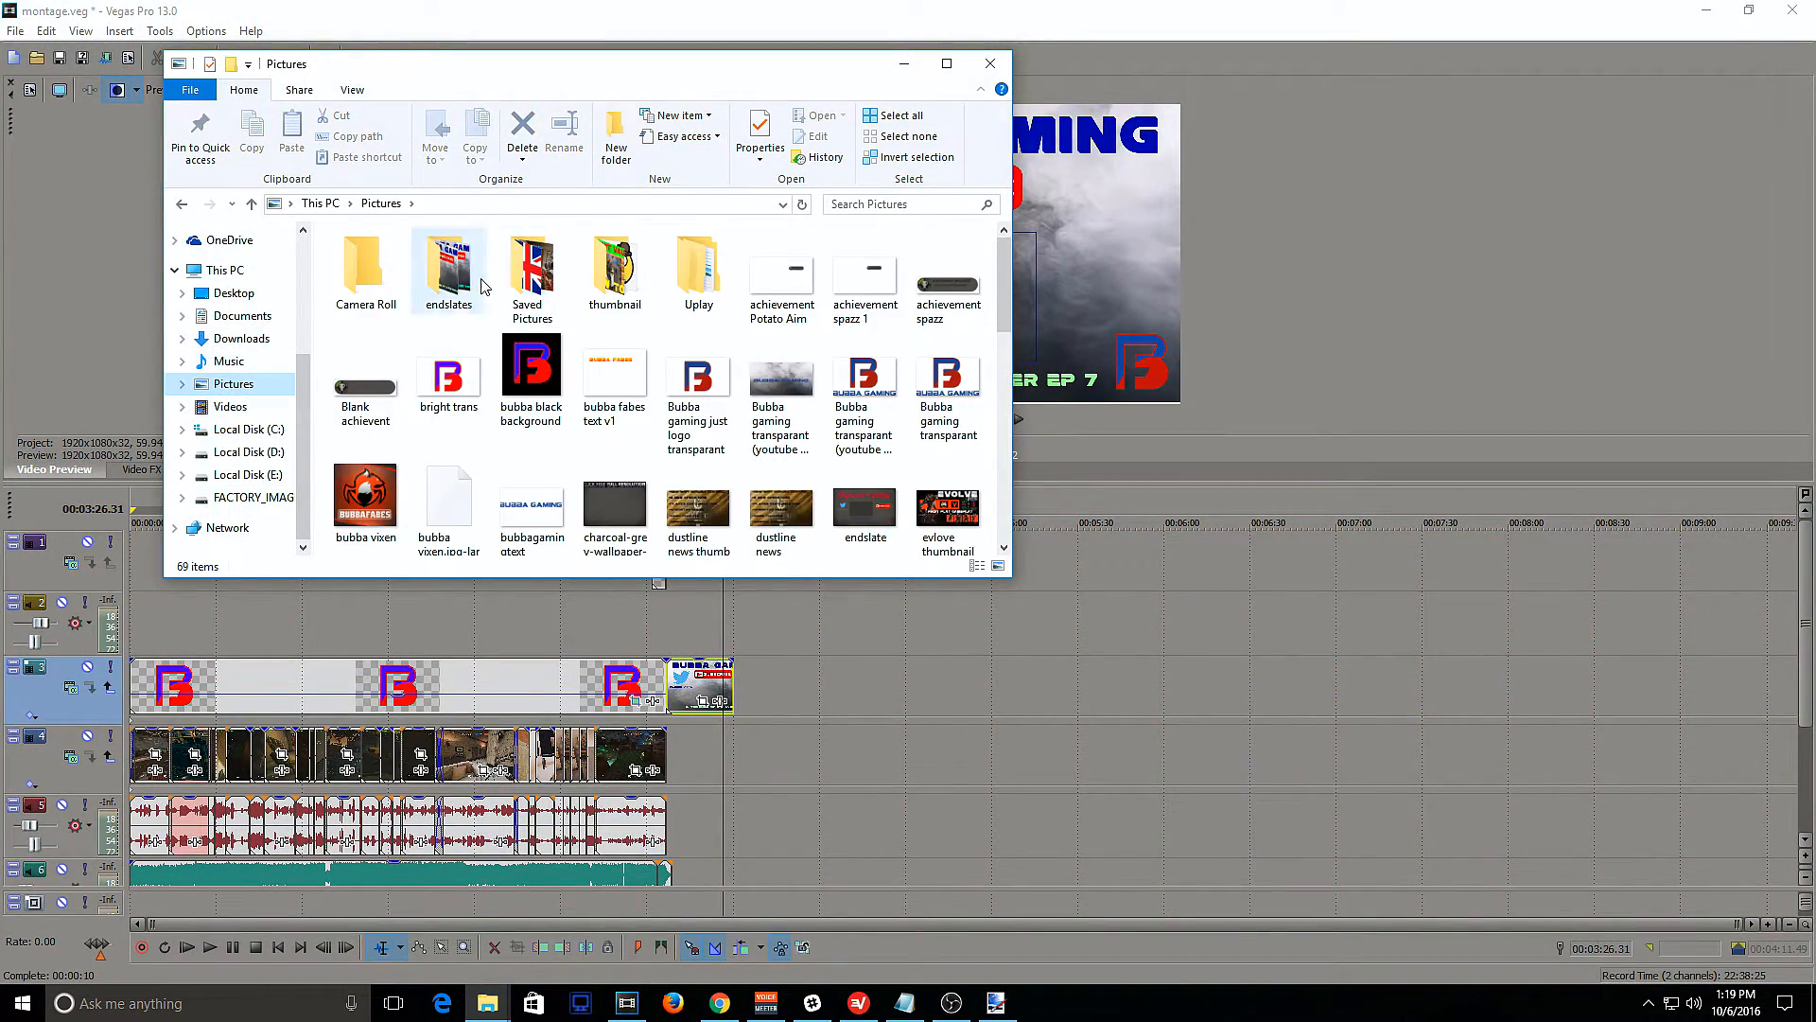
pyautogui.doubleClick(452, 267)
pyautogui.scroll(-3, 814, 341)
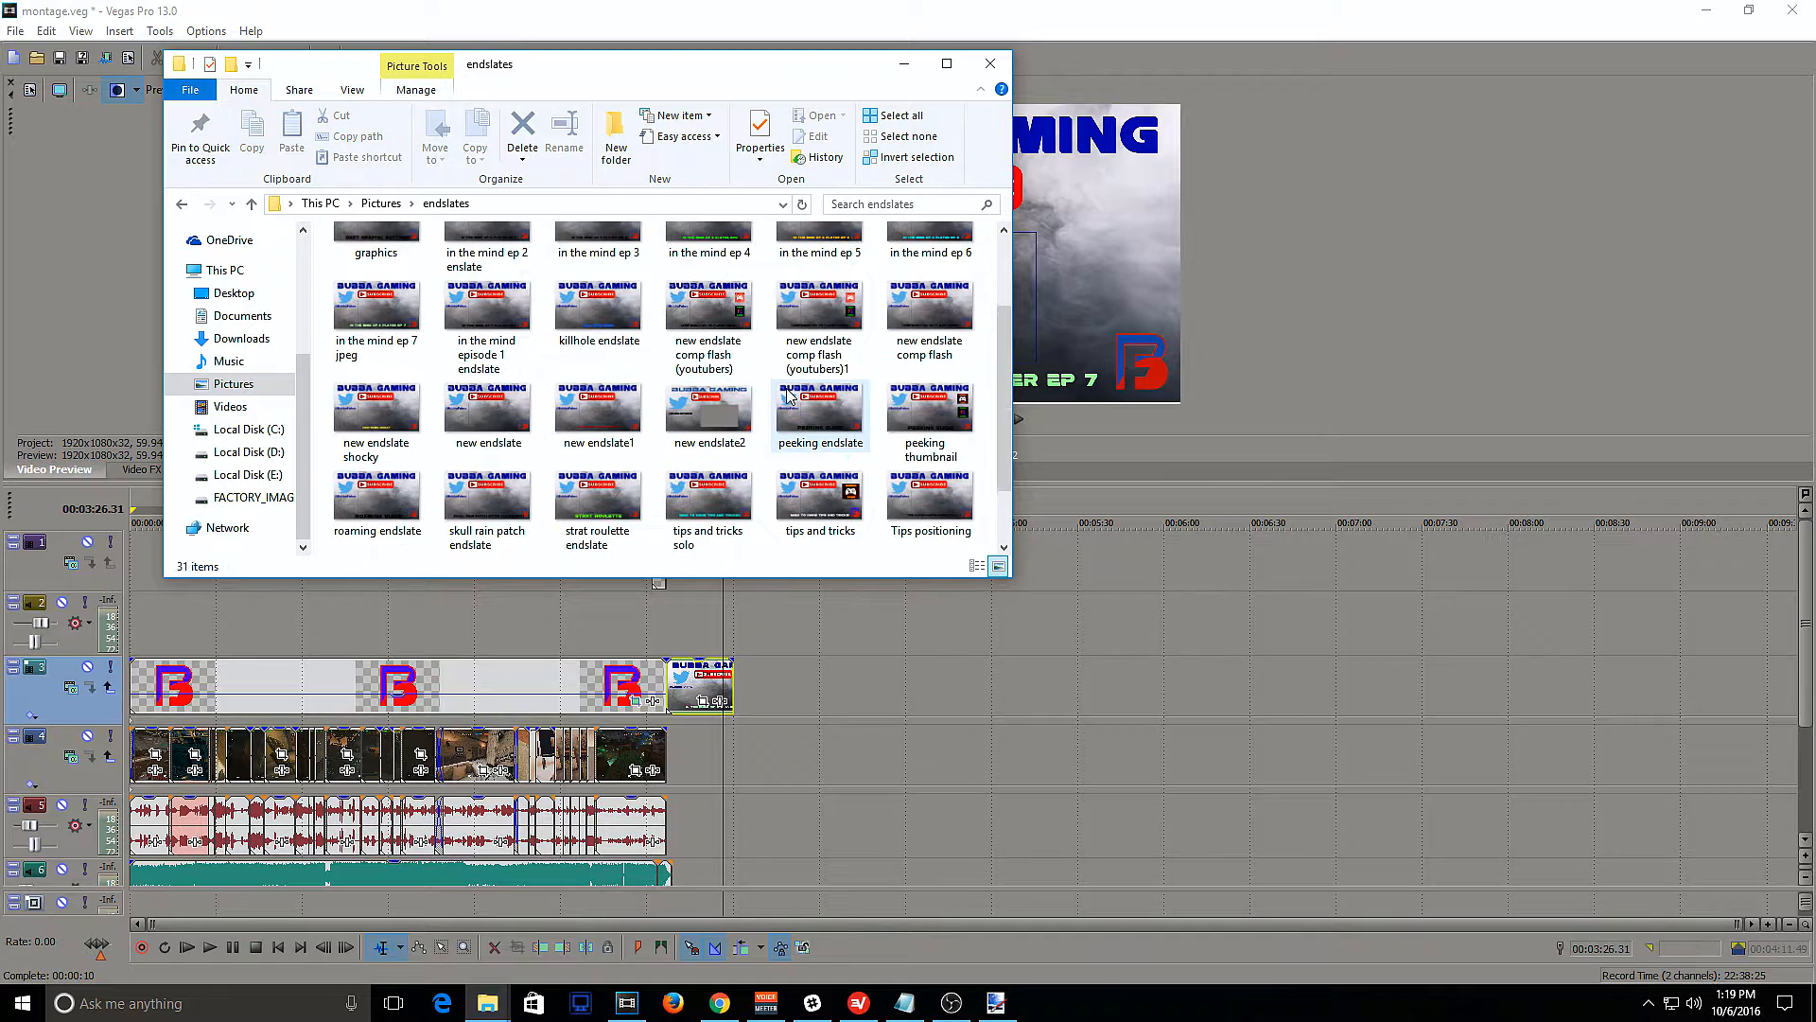
pyautogui.click(905, 63)
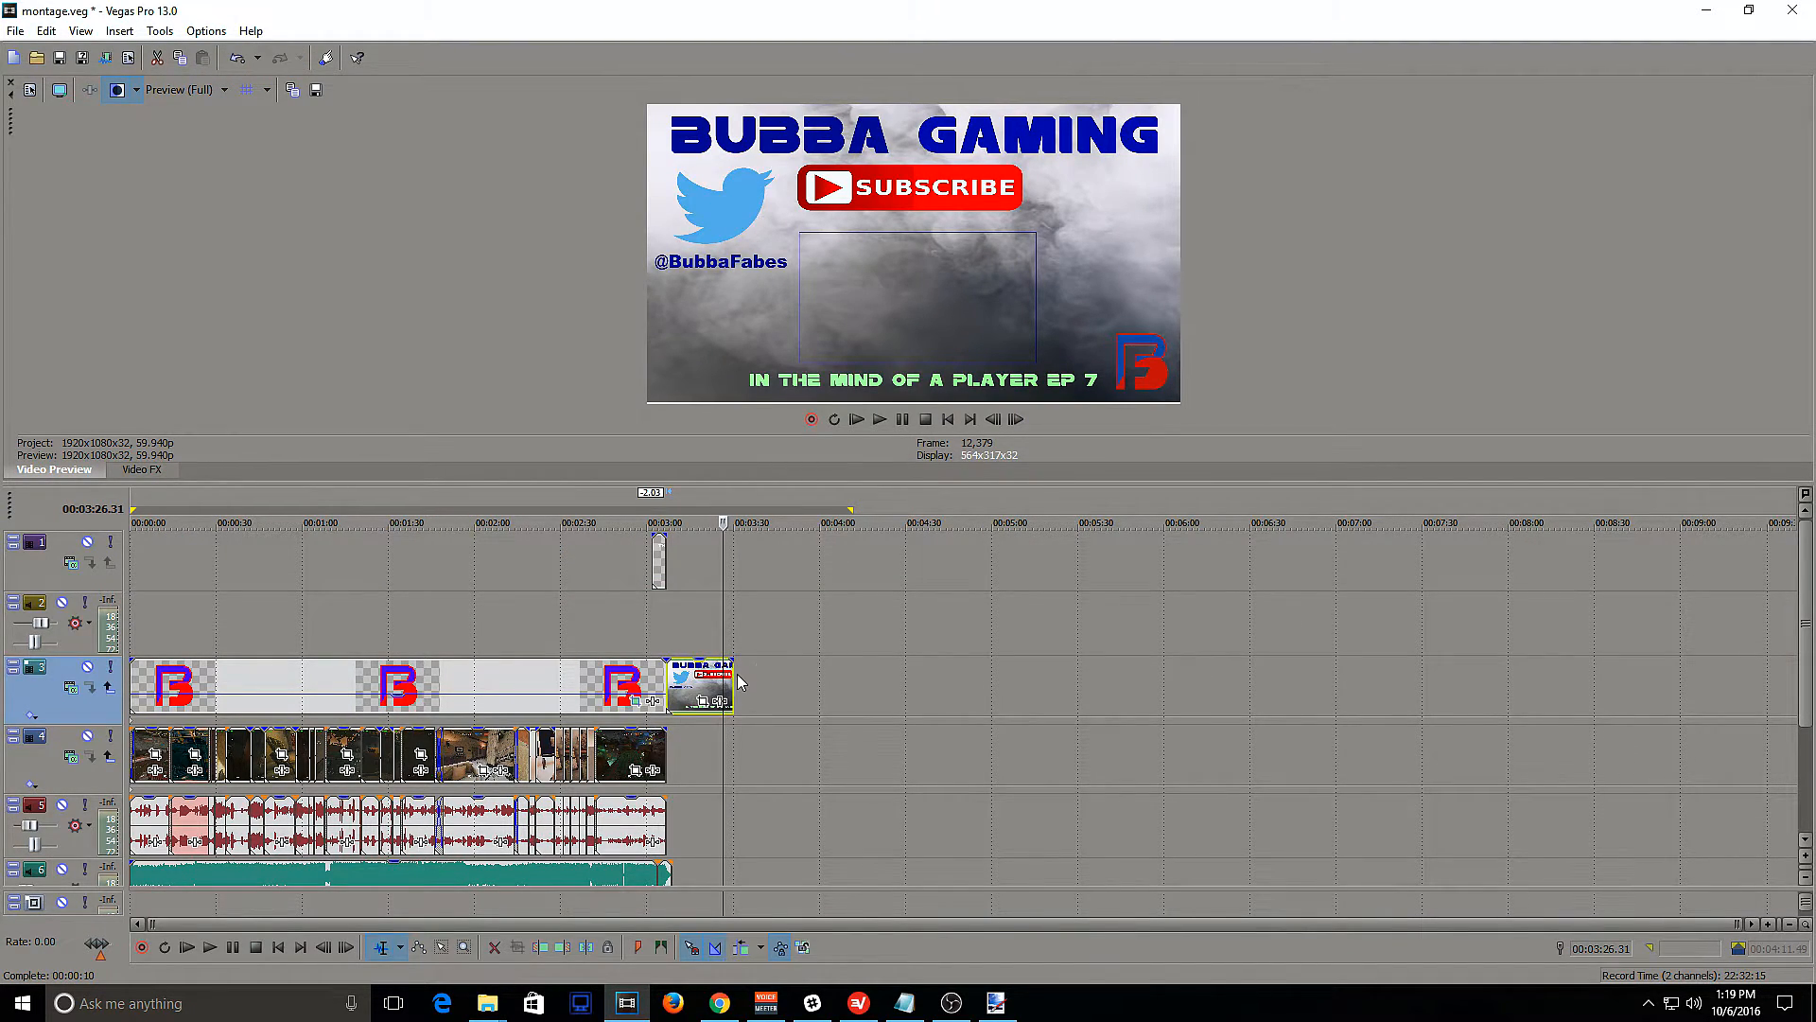
# Extend the end of the endslate clip by about 25 seconds and preview it at two points
pyautogui.moveTo(733, 676); pyautogui.dragTo(805, 675)
pyautogui.click(705, 696)
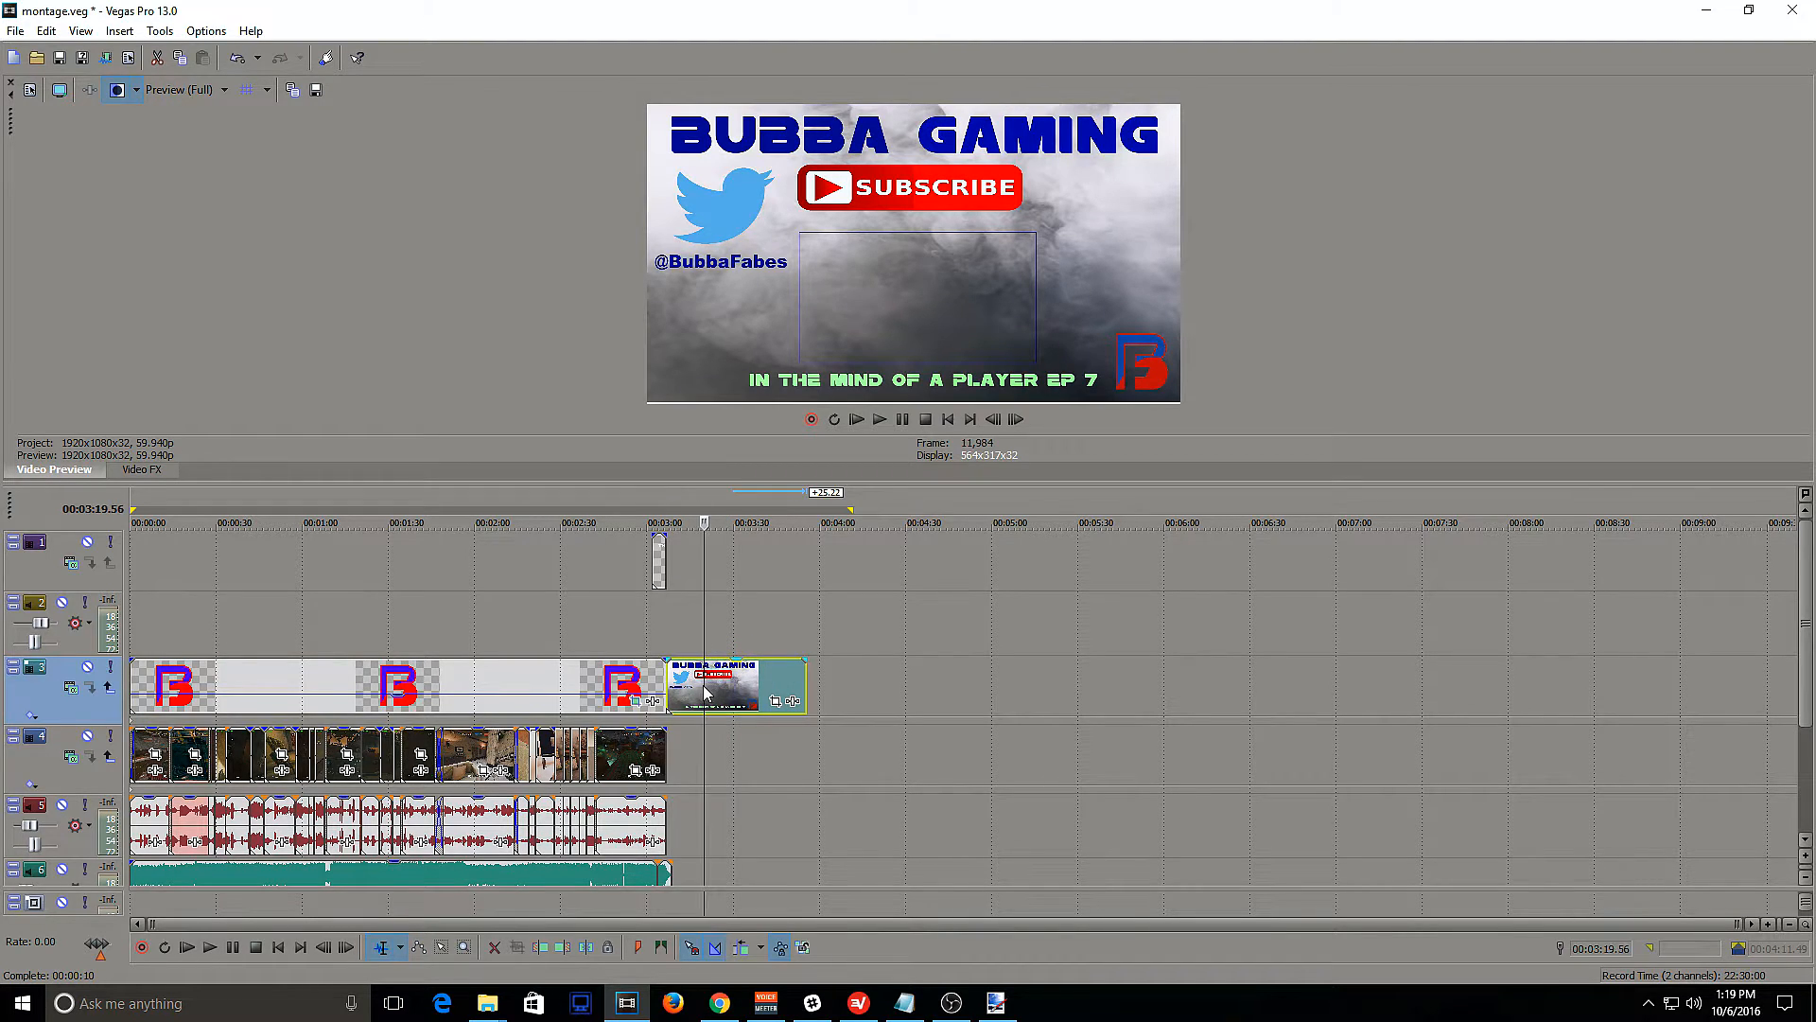
pyautogui.click(721, 697)
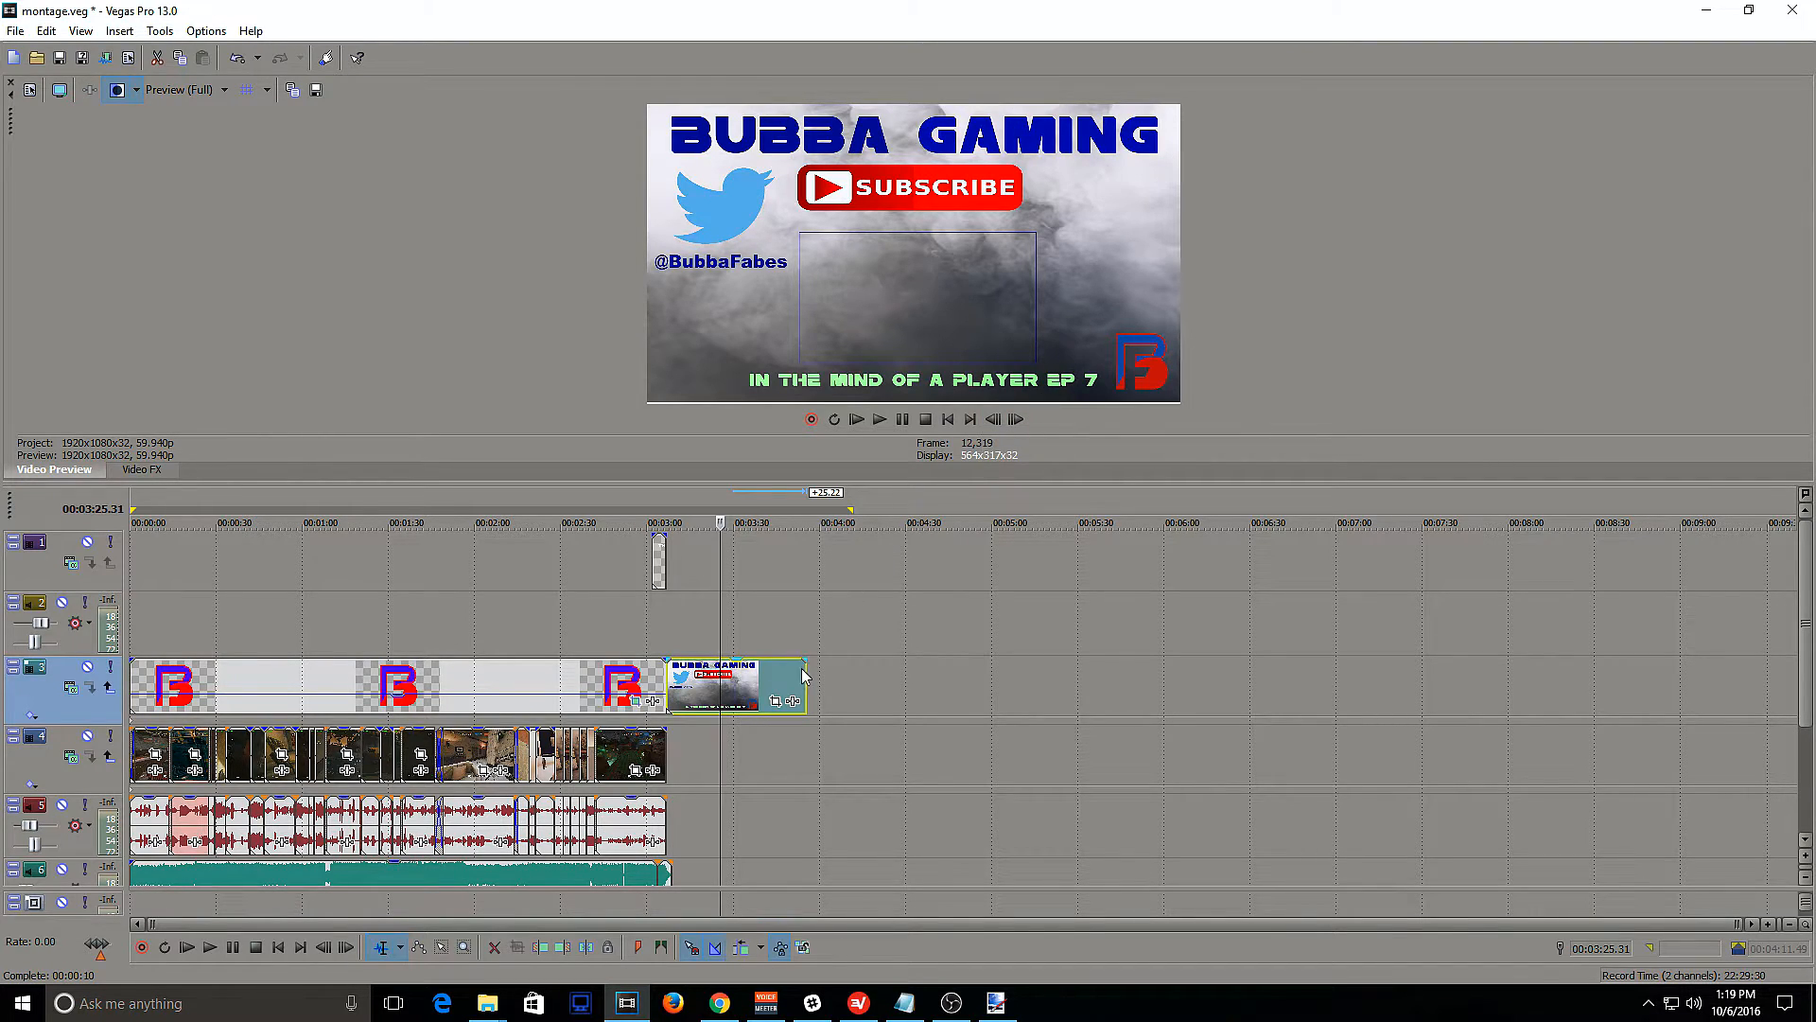
# Add the one hit vault guide MP4 from the working videos folder on drive E to the timeline above the endslate
pyautogui.moveTo(748, 679)
pyautogui.mouseDown()
pyautogui.moveTo(767, 679)
pyautogui.moveTo(748, 679)
pyautogui.mouseUp()
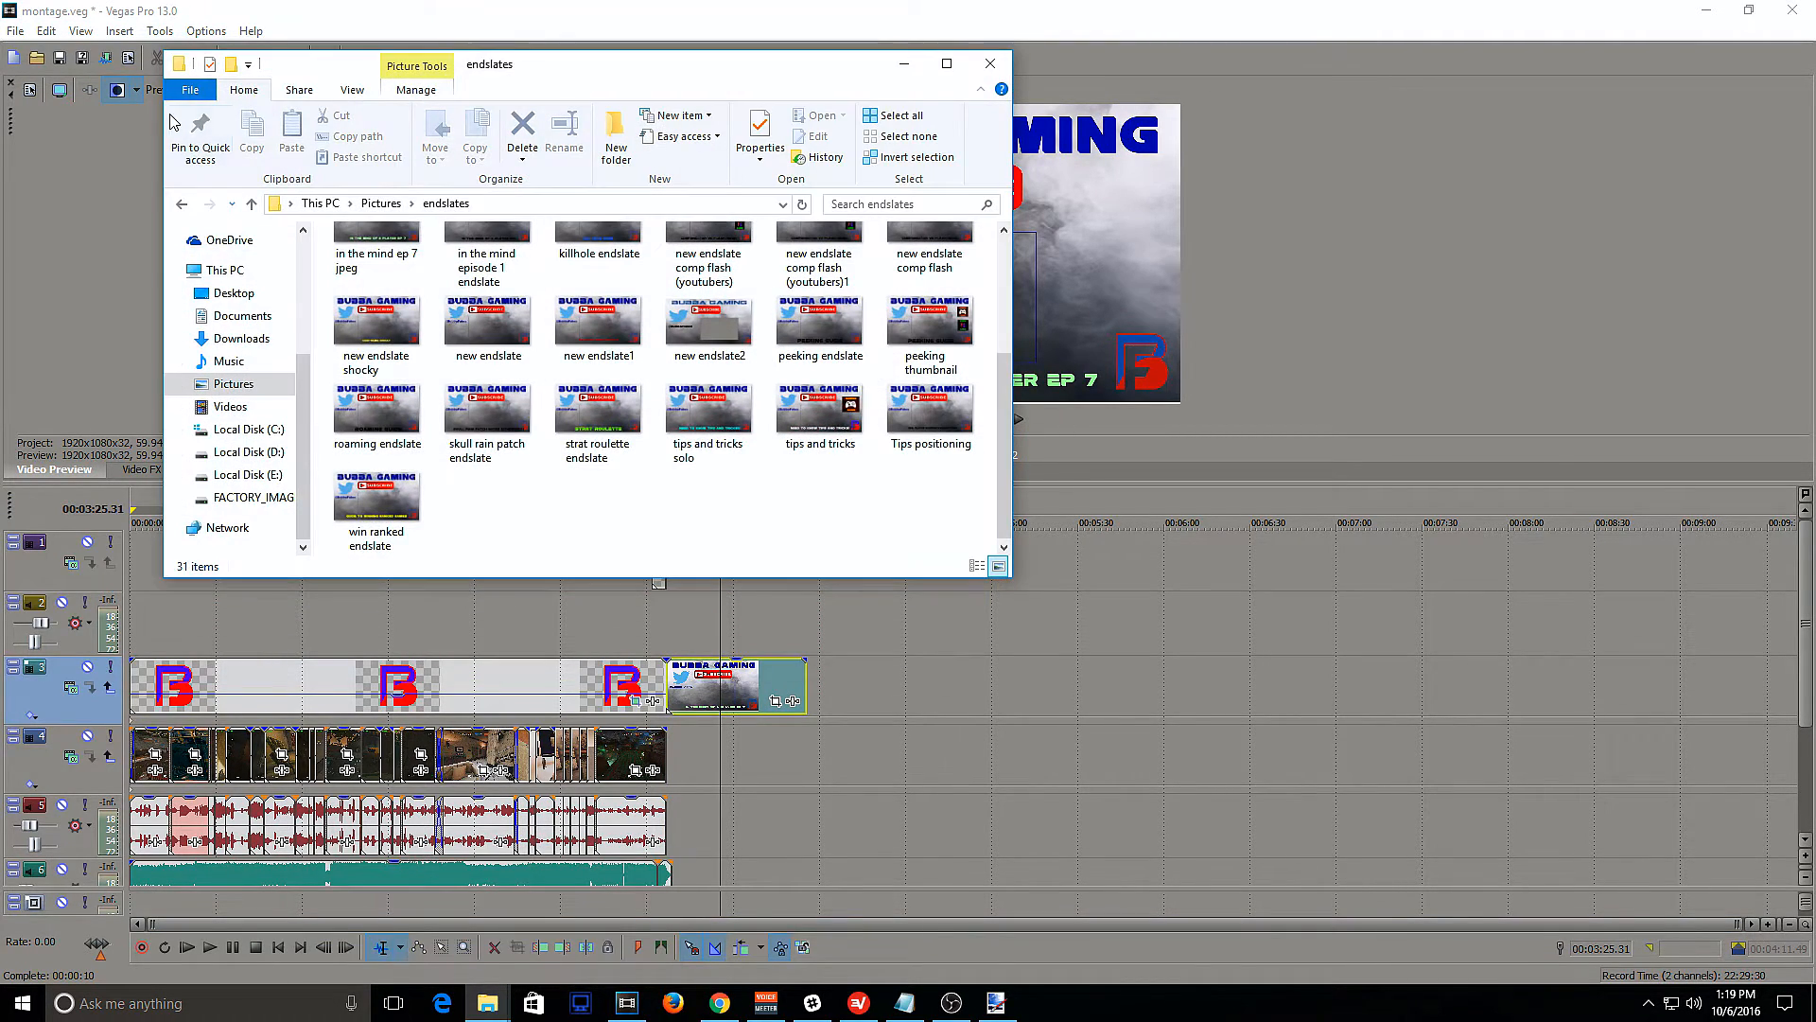
pyautogui.click(187, 205)
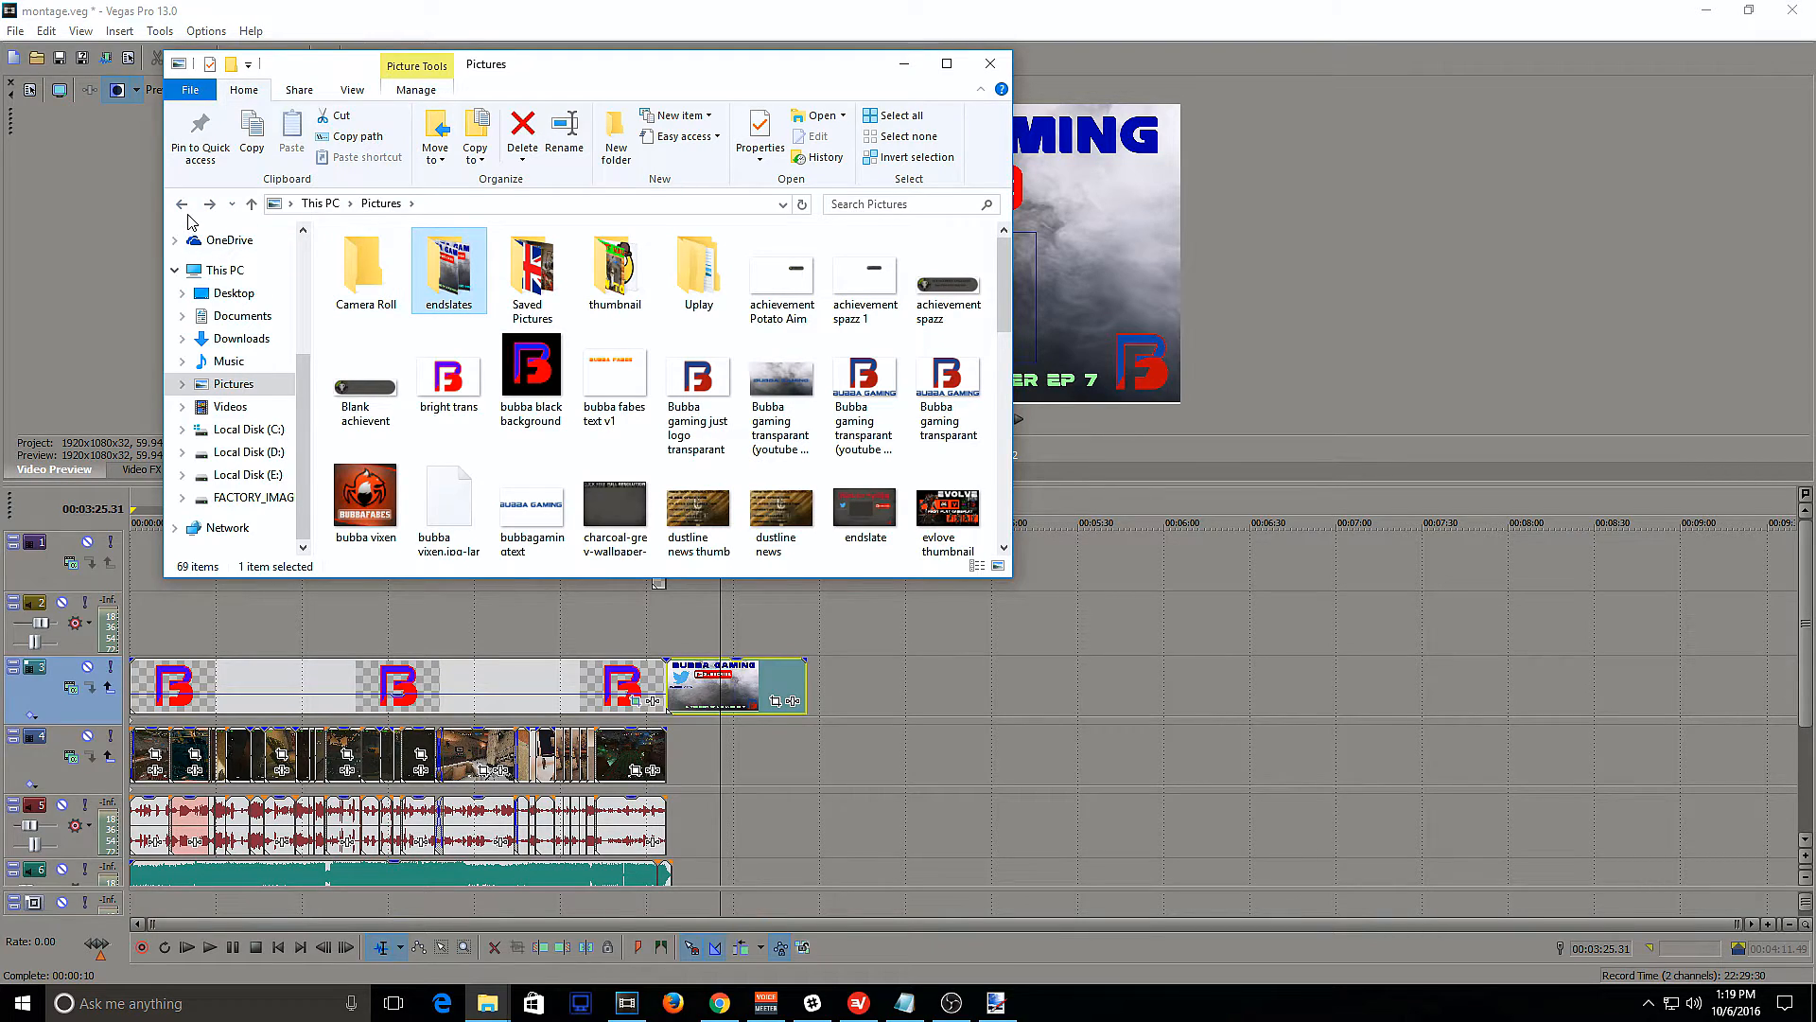
pyautogui.click(248, 474)
pyautogui.doubleClick(398, 420)
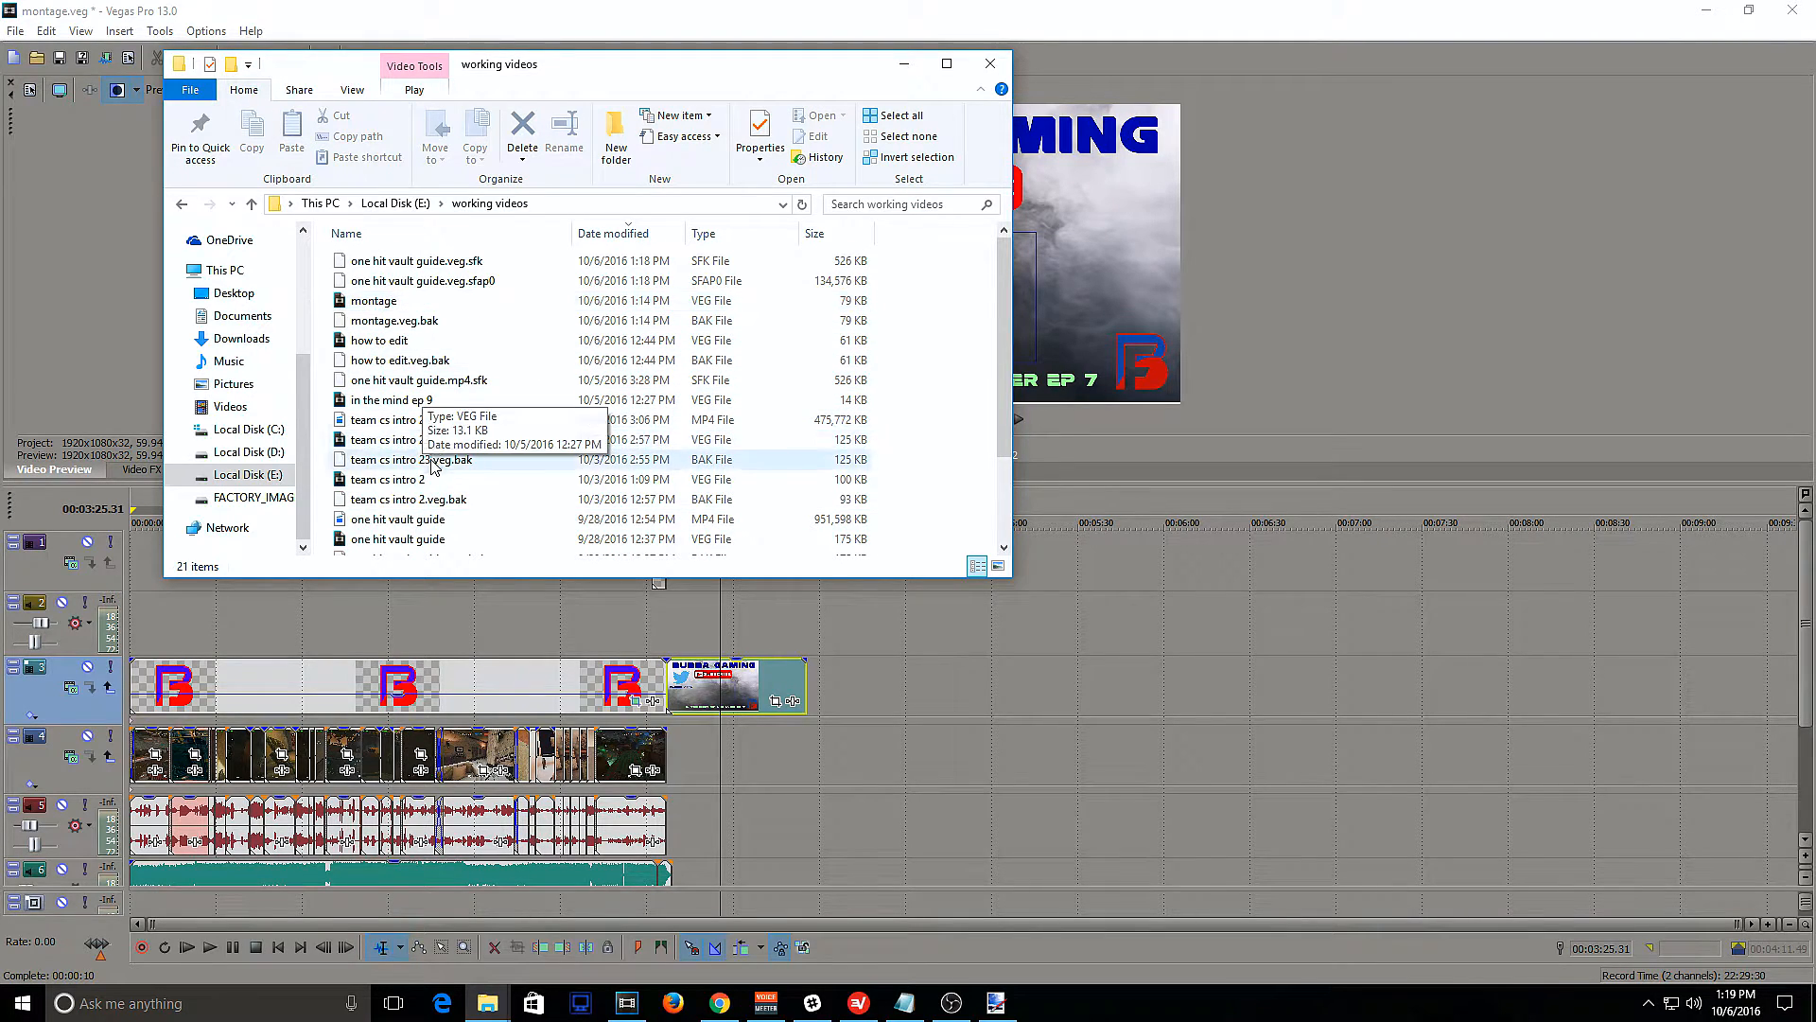
pyautogui.scroll(-2, 485, 510)
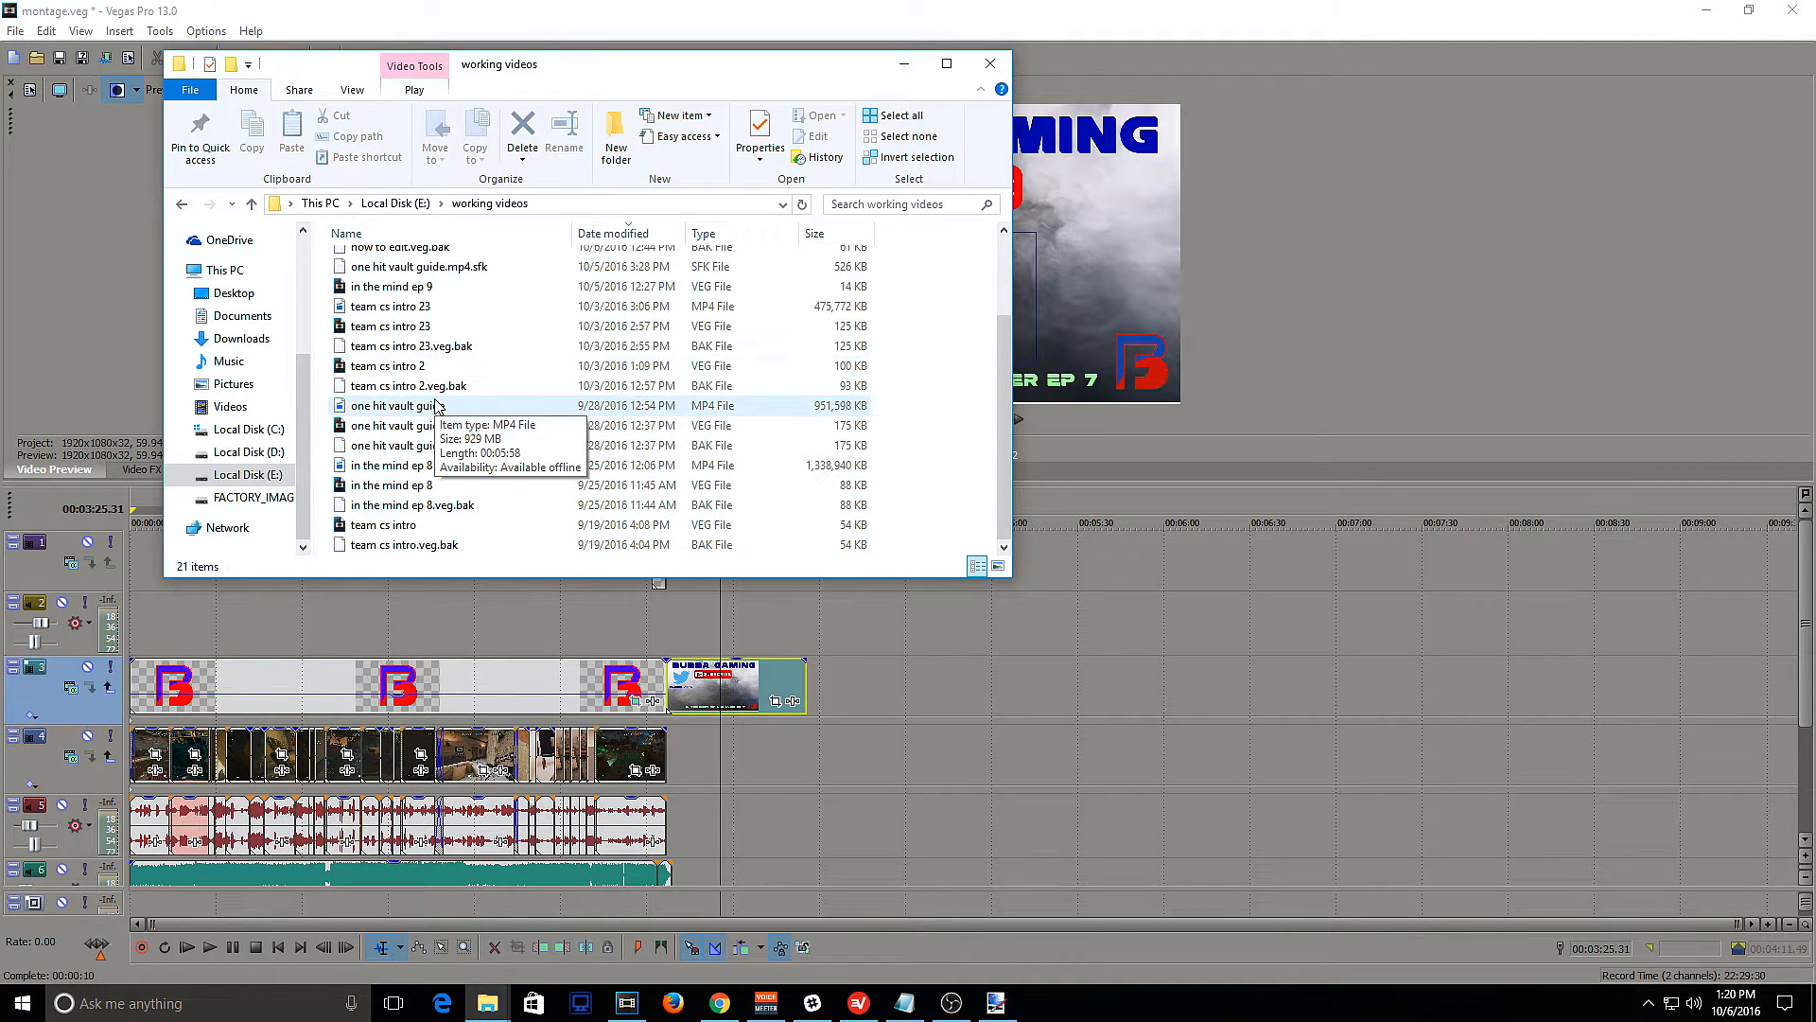
pyautogui.moveTo(397, 414); pyautogui.dragTo(831, 627)
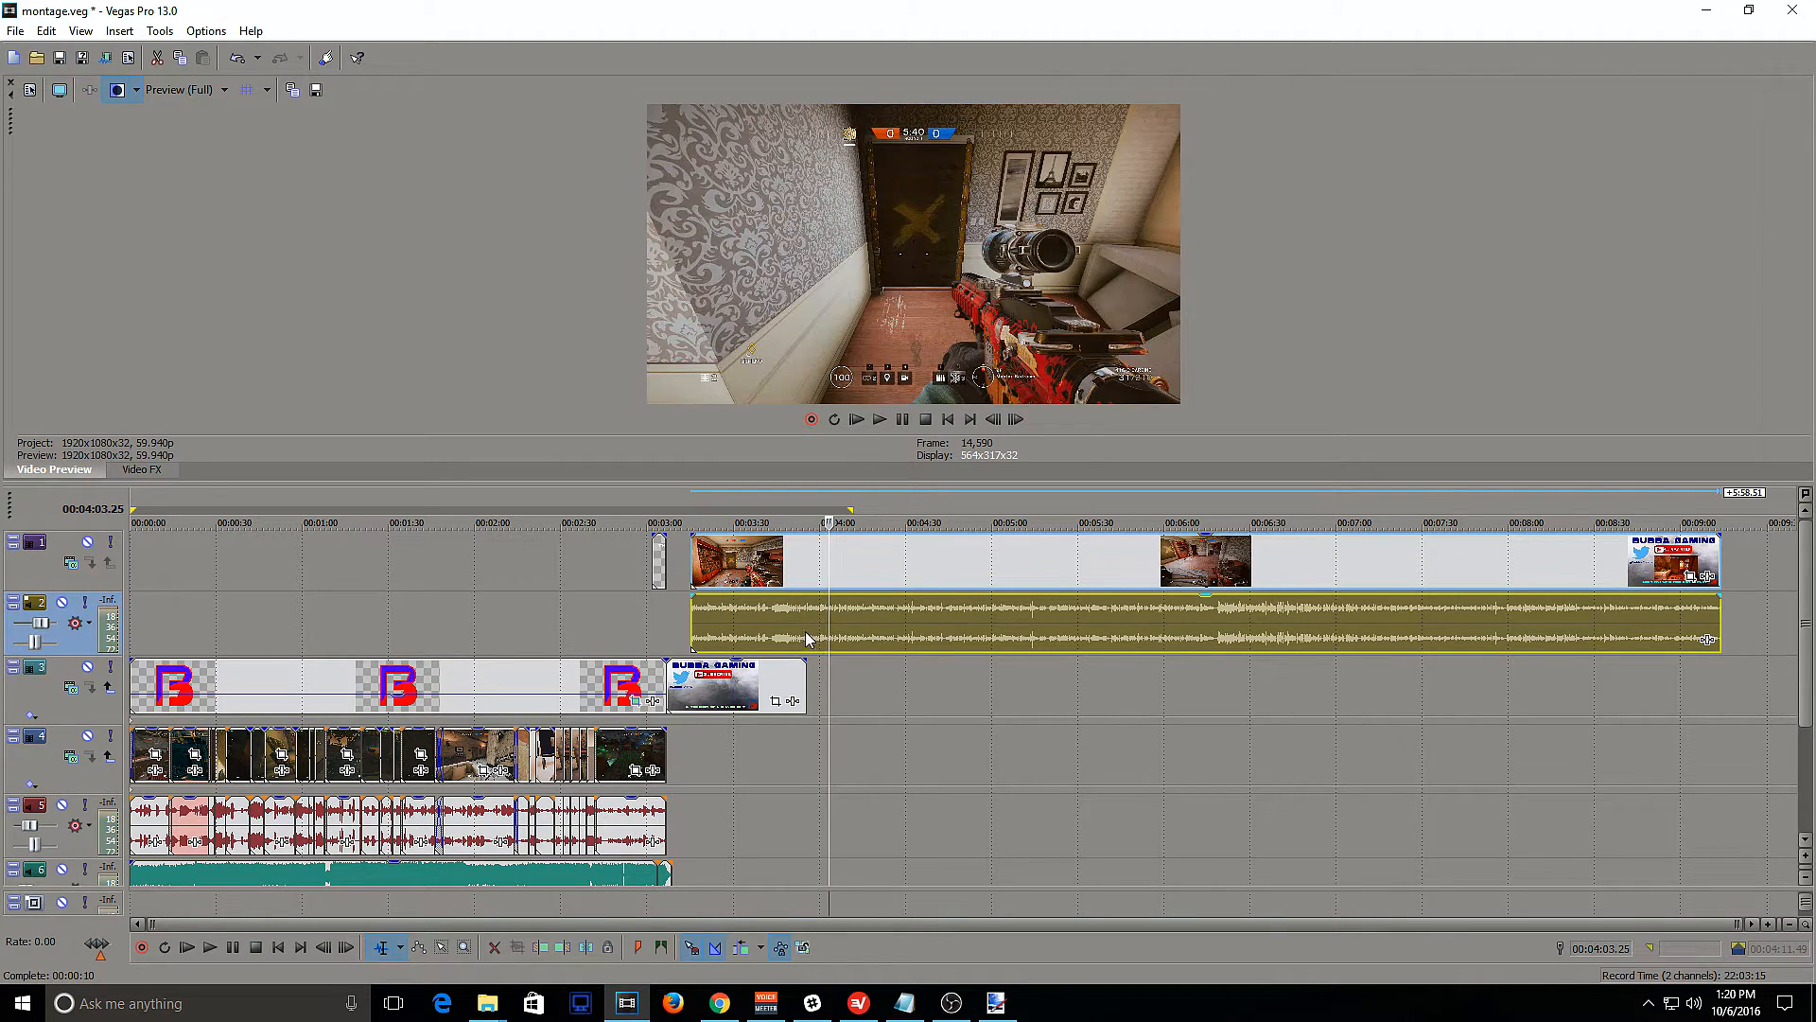
# Move the one hit vault guide clip so that it starts together with the endslate
pyautogui.click(717, 618)
pyautogui.moveTo(792, 574); pyautogui.dragTo(768, 576)
pyautogui.click(670, 547)
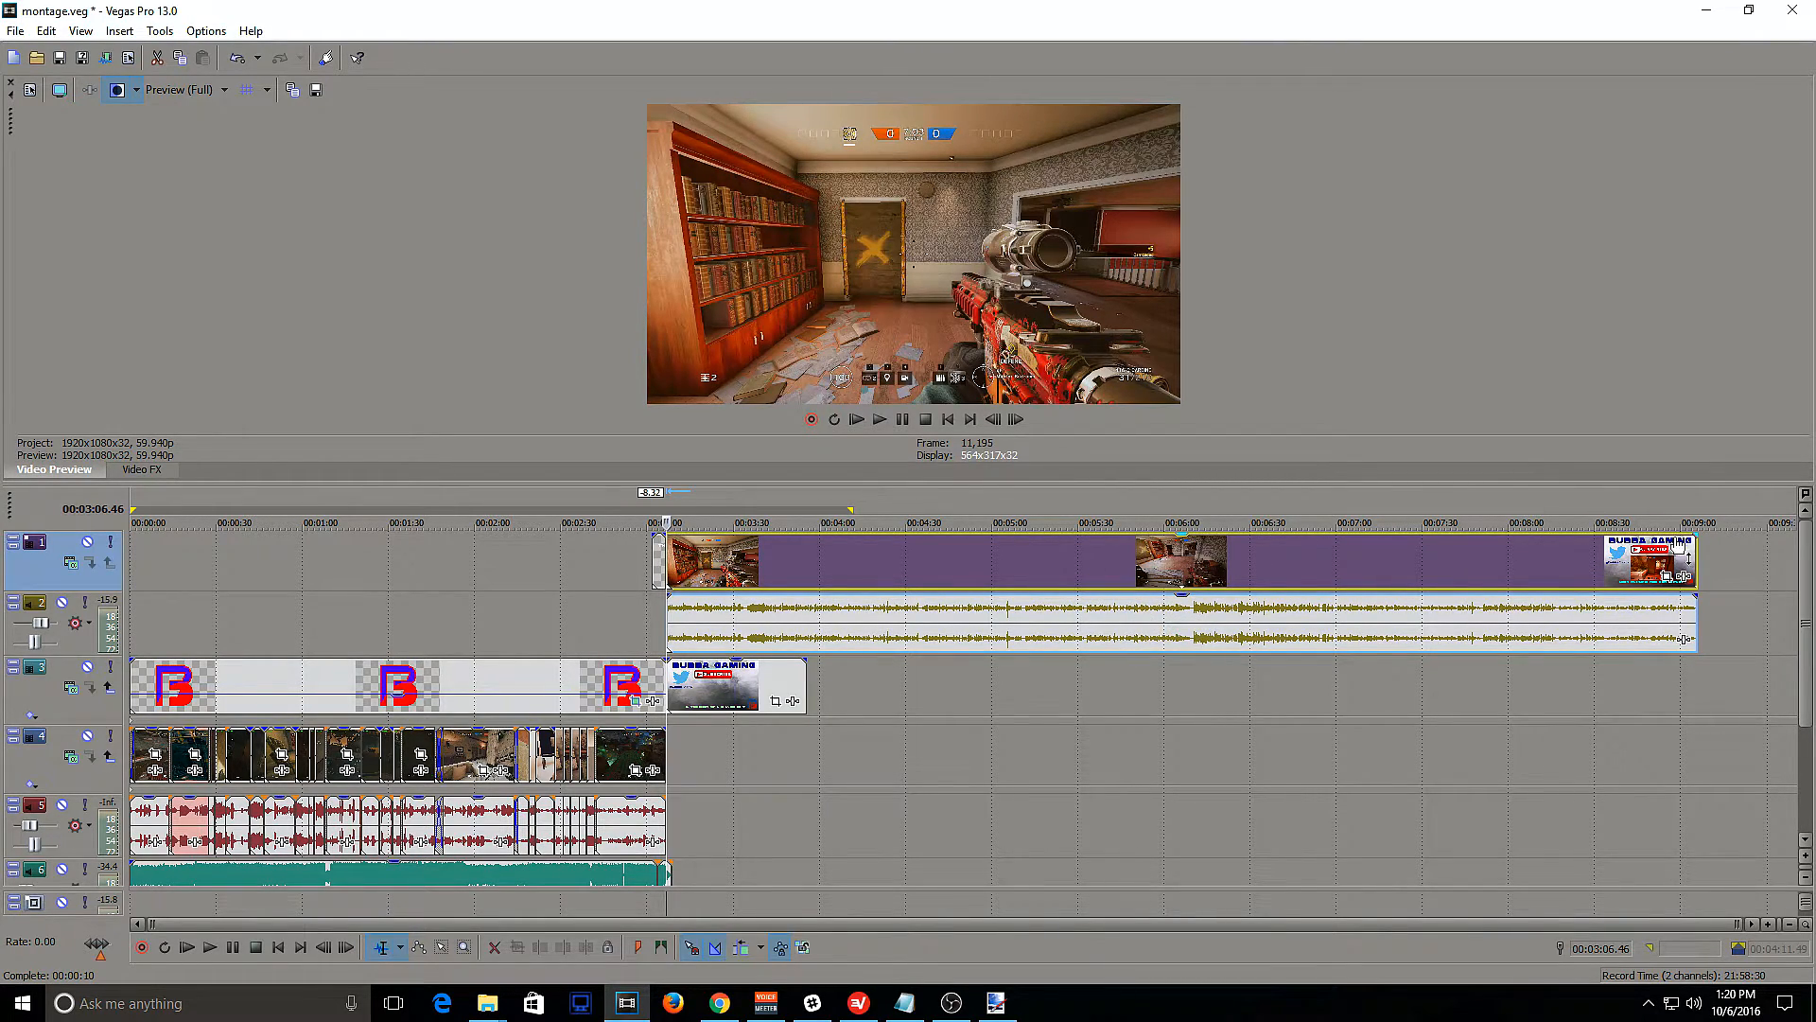
# Shrink the one hit vault guide clip with Event Pan/Crop to 3,120 by 2,160 and position it over the endslate's video frame, centred at 803.1, 263.9
pyautogui.click(1667, 577)
pyautogui.scroll(-5, 745, 397)
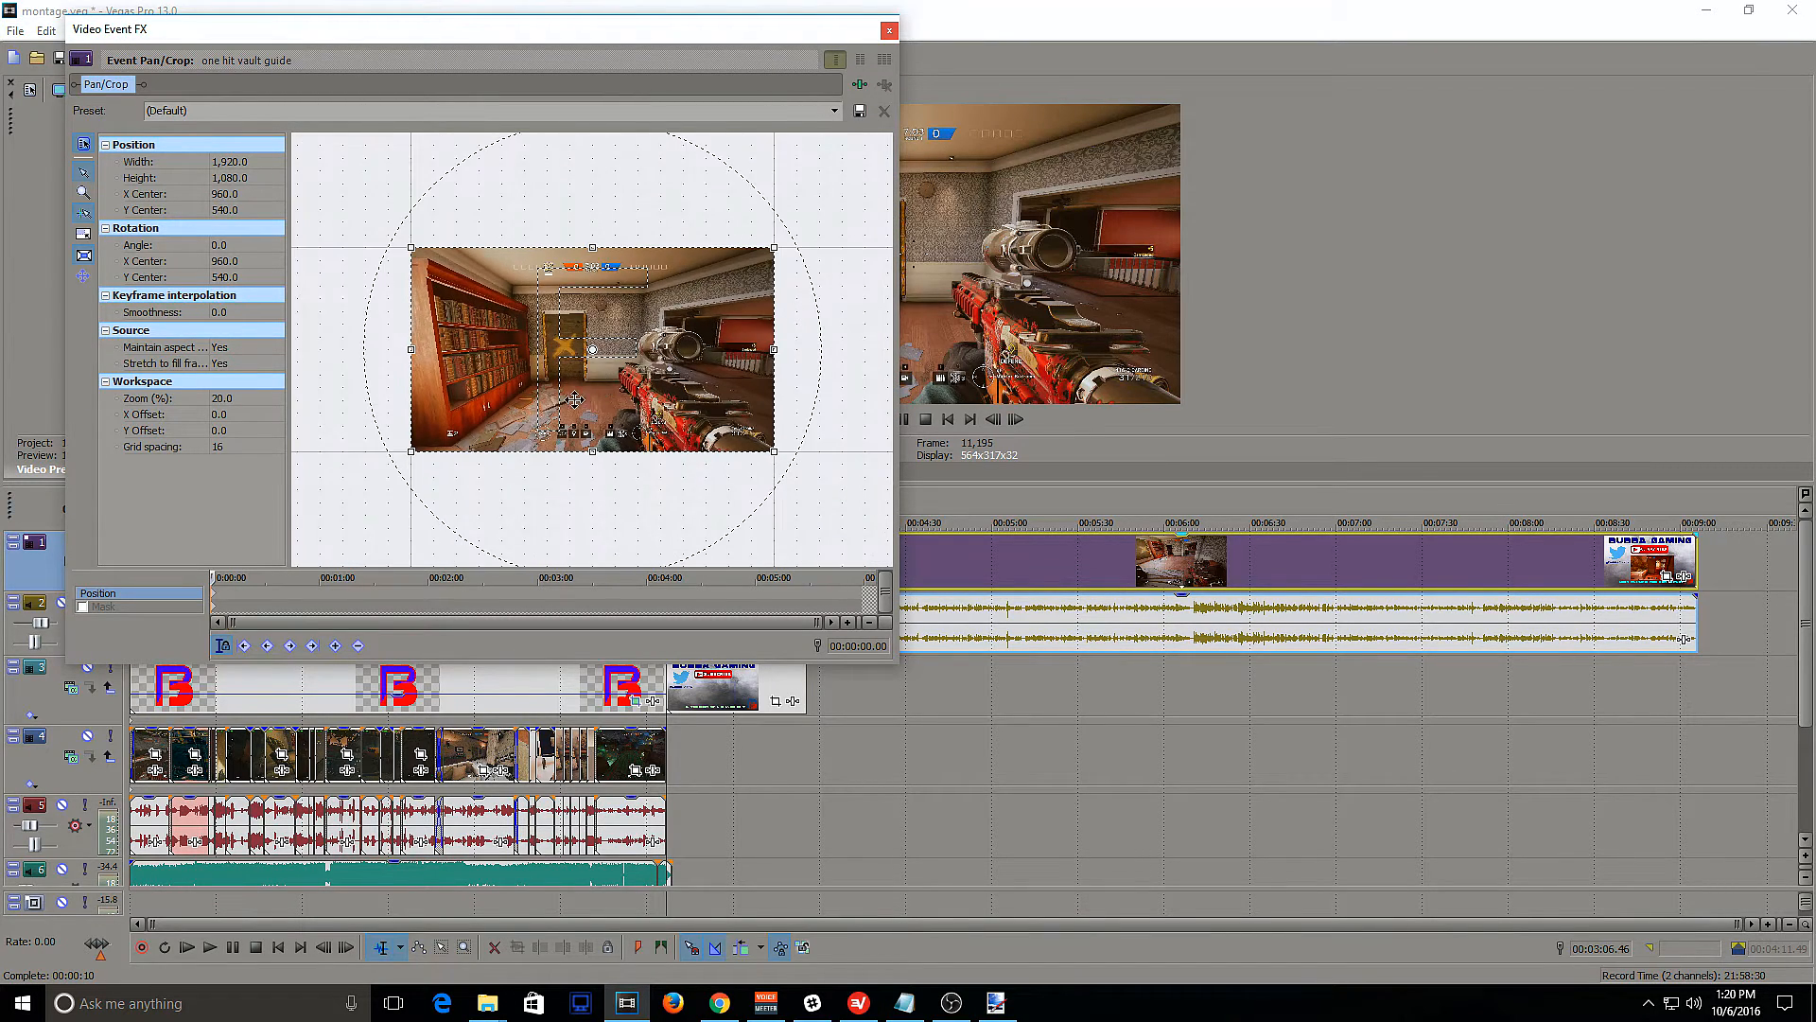
pyautogui.moveTo(446, 434); pyautogui.dragTo(362, 517)
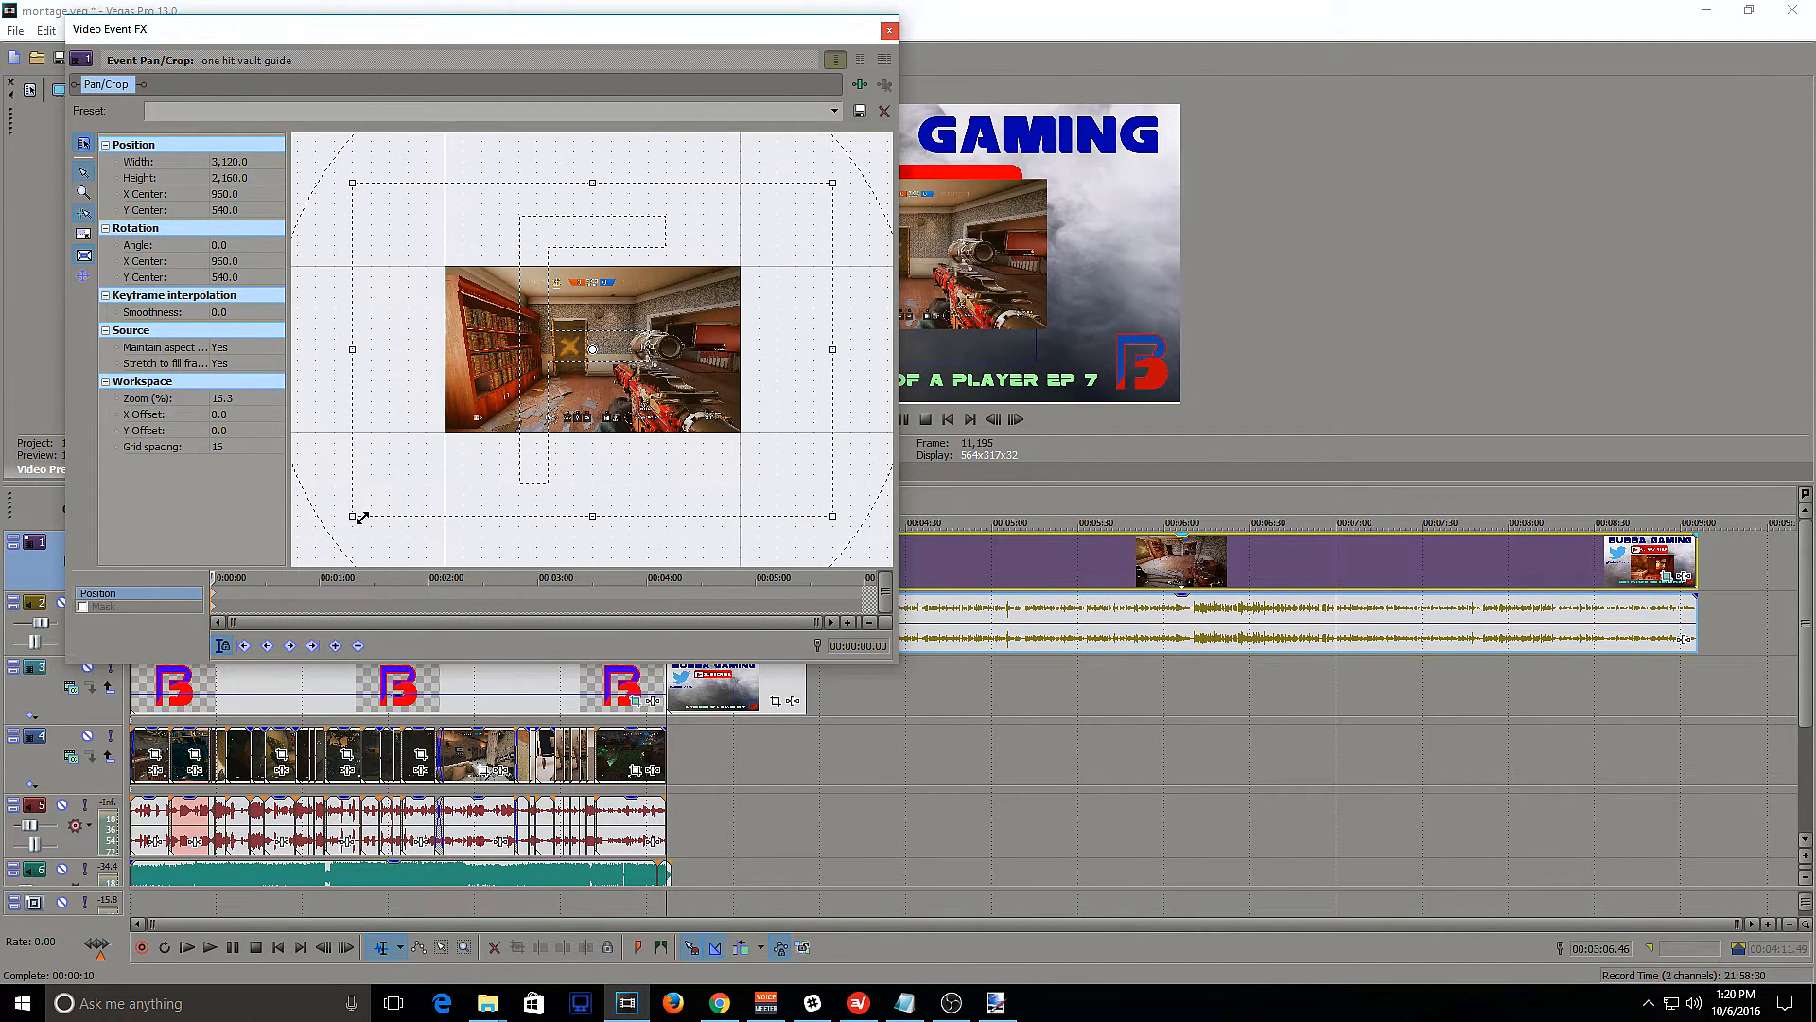
pyautogui.moveTo(602, 39); pyautogui.dragTo(521, 24)
pyautogui.moveTo(466, 351); pyautogui.dragTo(448, 311)
pyautogui.moveTo(534, 11); pyautogui.dragTo(456, 218)
pyautogui.moveTo(403, 491); pyautogui.dragTo(398, 490)
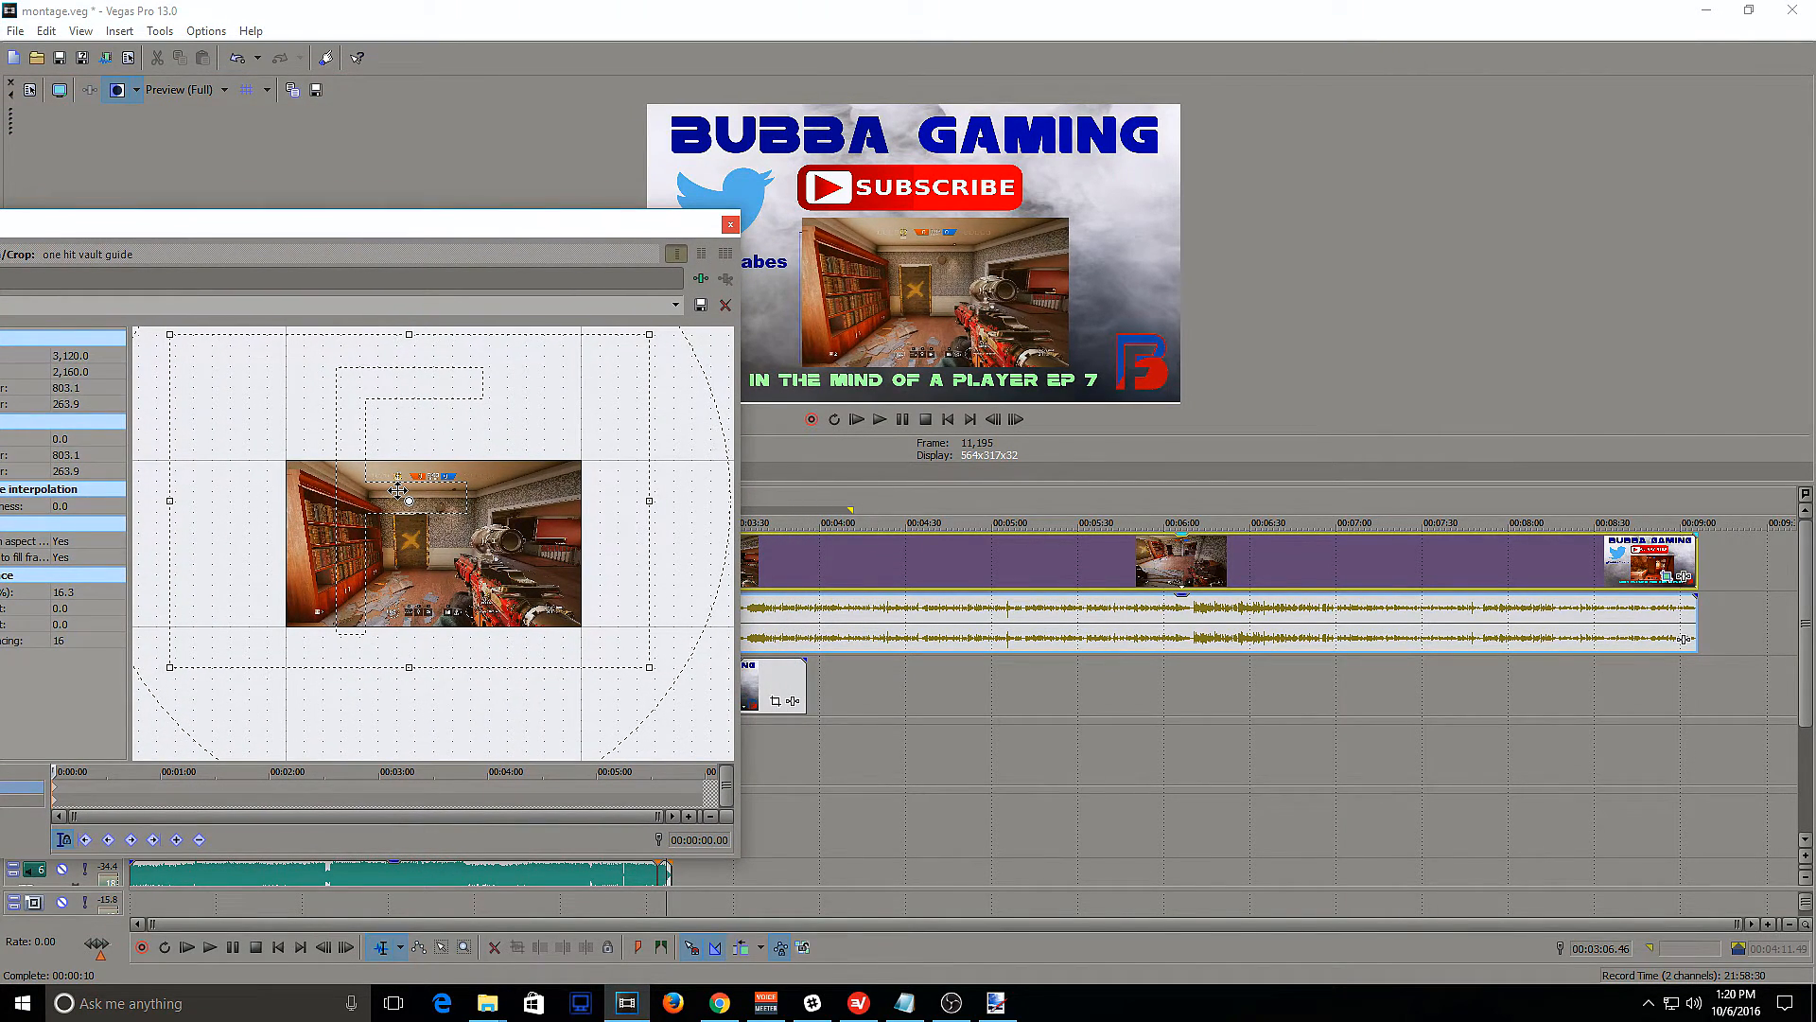
# Refine the inset clip's crop to about 3,027.5 by 2,184.8, centred at 883.0, 276.1, and play the result briefly
pyautogui.moveTo(653, 671); pyautogui.dragTo(641, 666)
pyautogui.moveTo(571, 569); pyautogui.dragTo(528, 536)
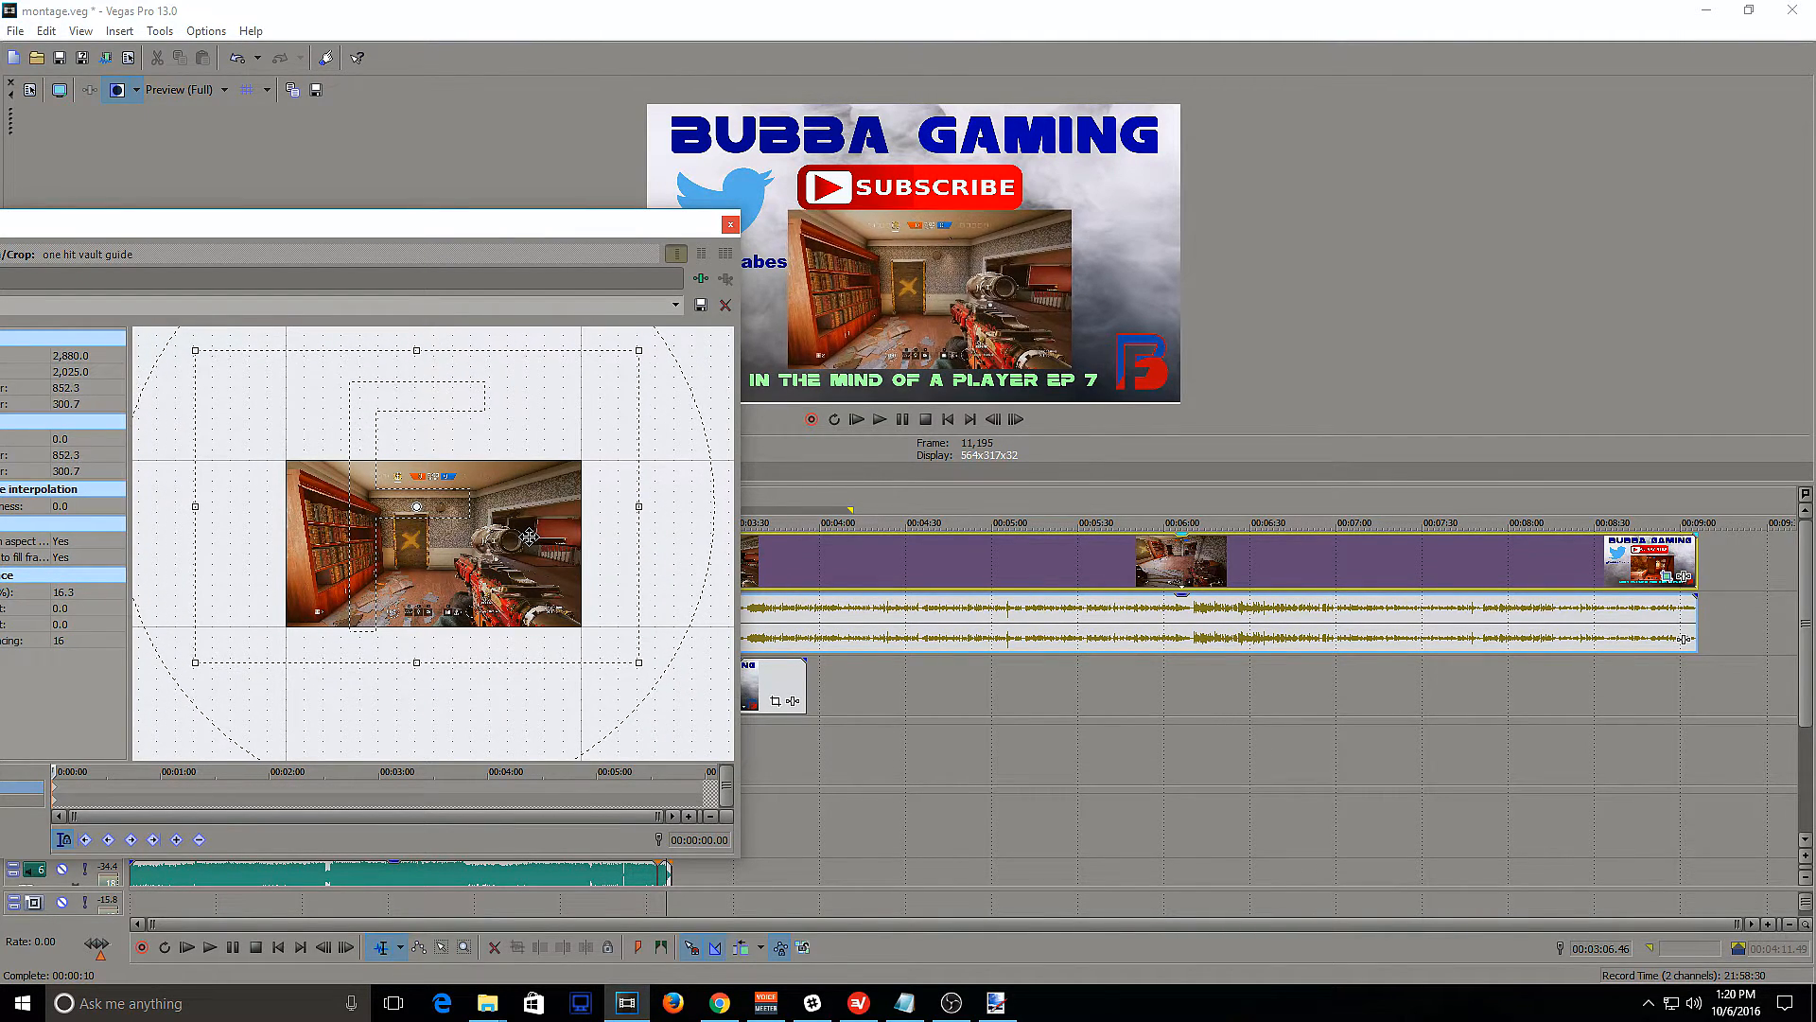
pyautogui.moveTo(640, 665)
pyautogui.mouseDown()
pyautogui.moveTo(628, 656)
pyautogui.moveTo(648, 670)
pyautogui.mouseUp()
pyautogui.moveTo(544, 566); pyautogui.dragTo(550, 565)
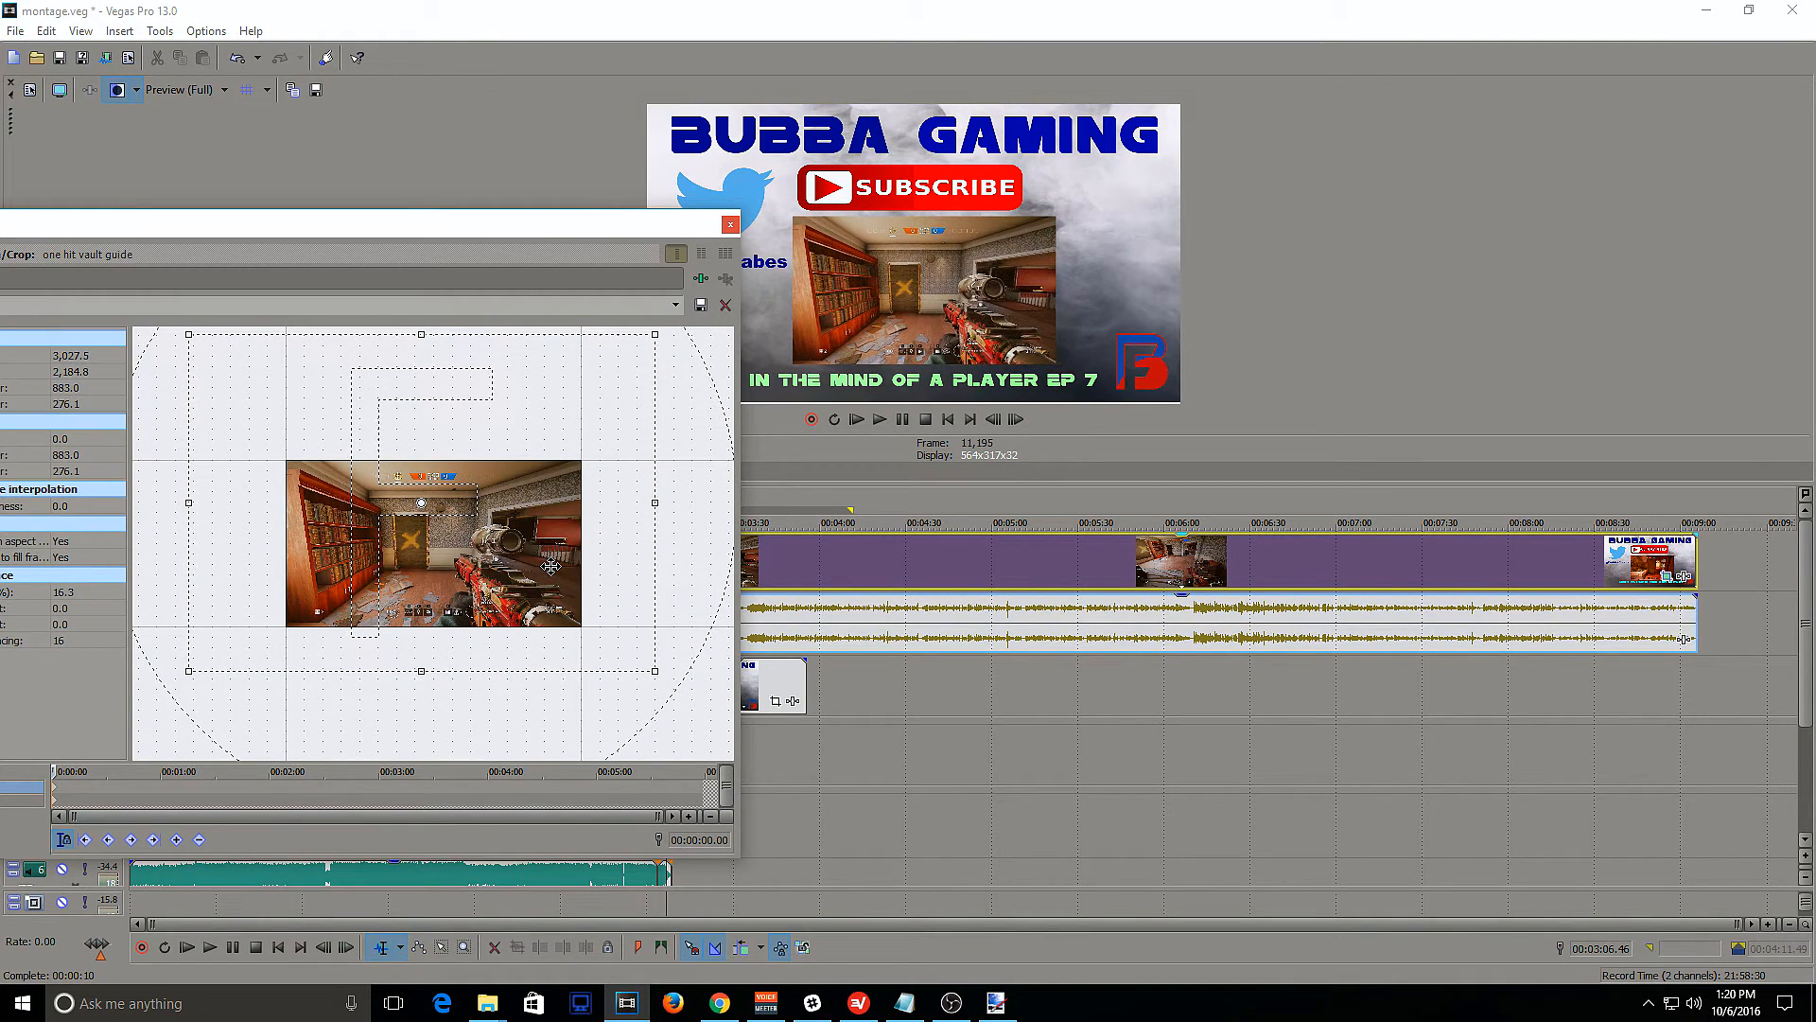
pyautogui.click(731, 225)
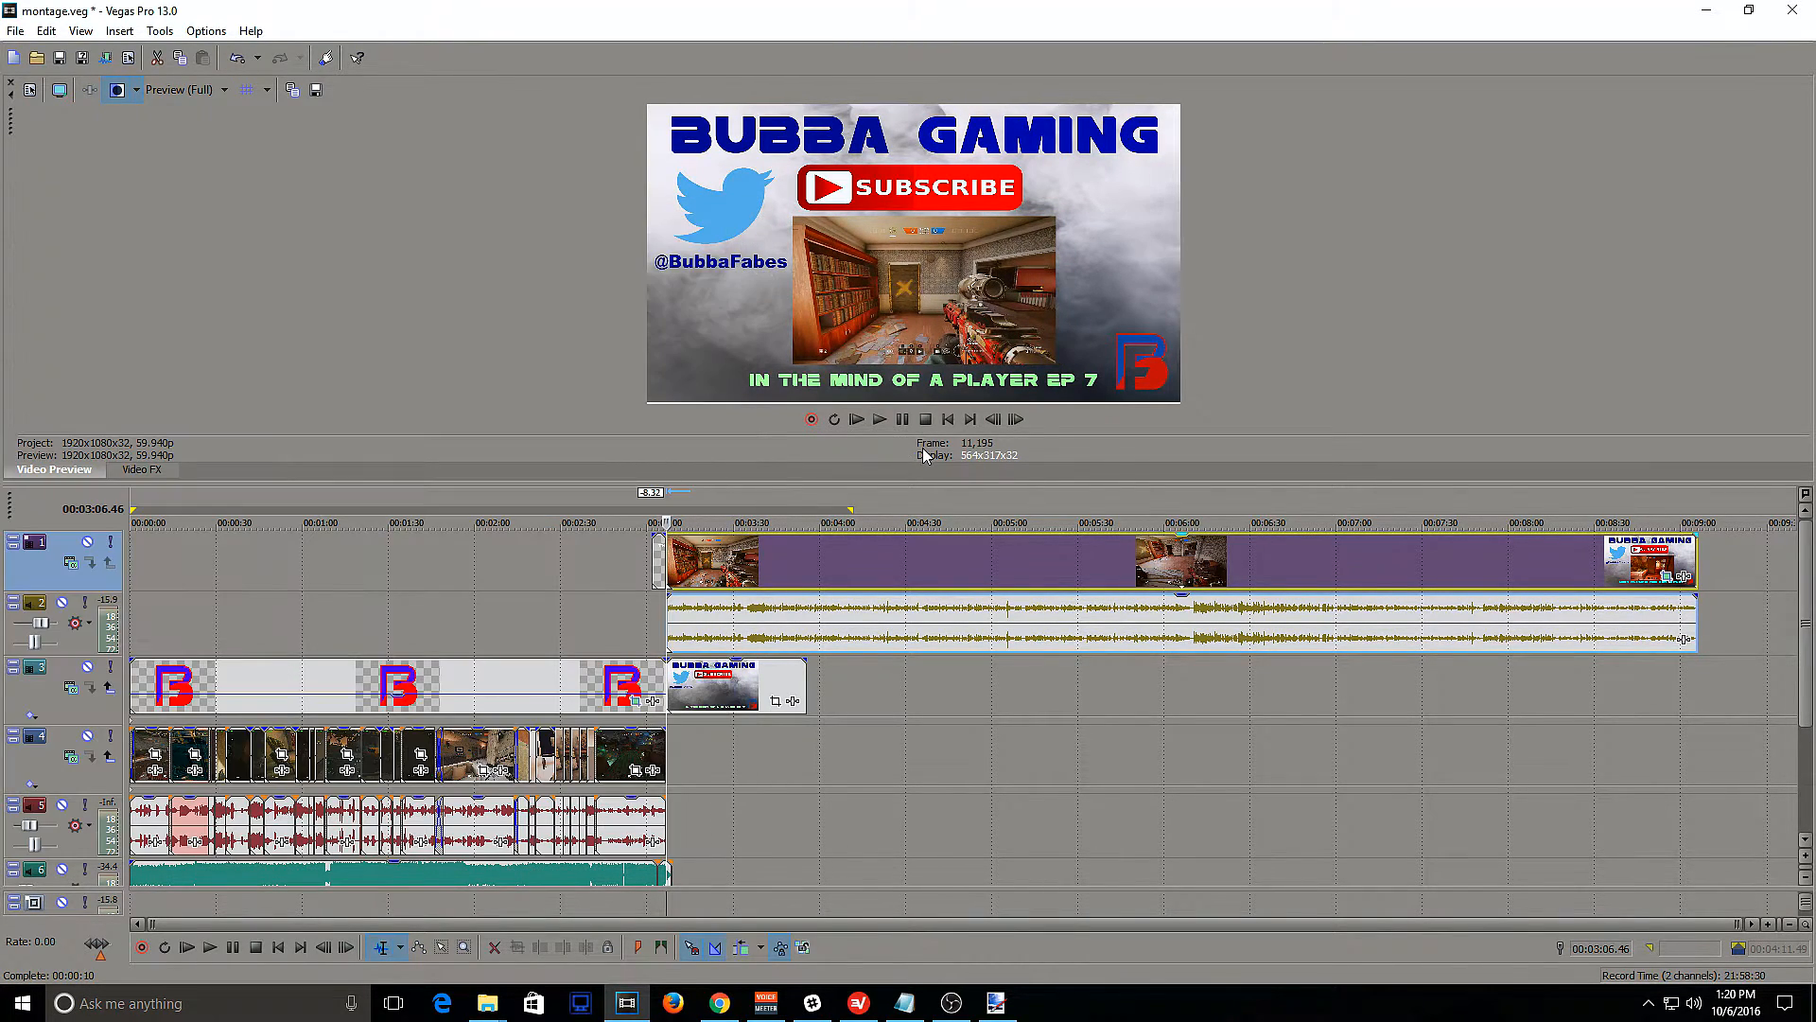
pyautogui.press('space')
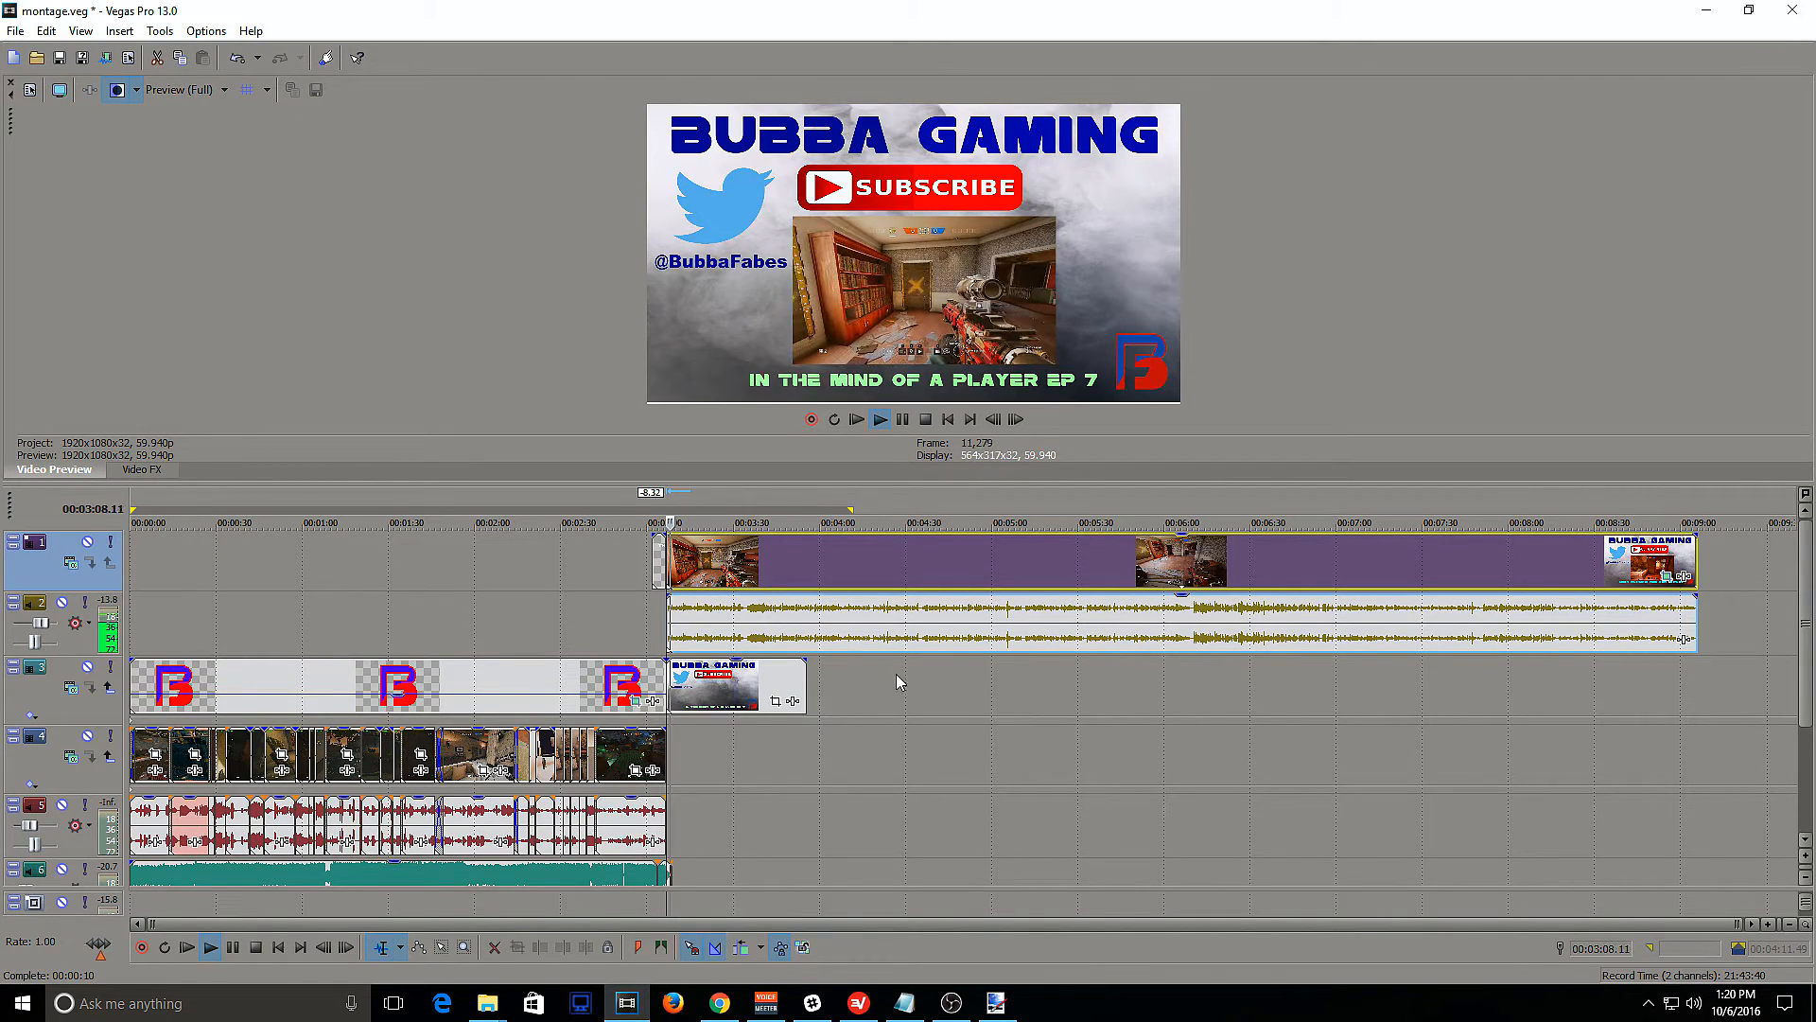
pyautogui.press('space')
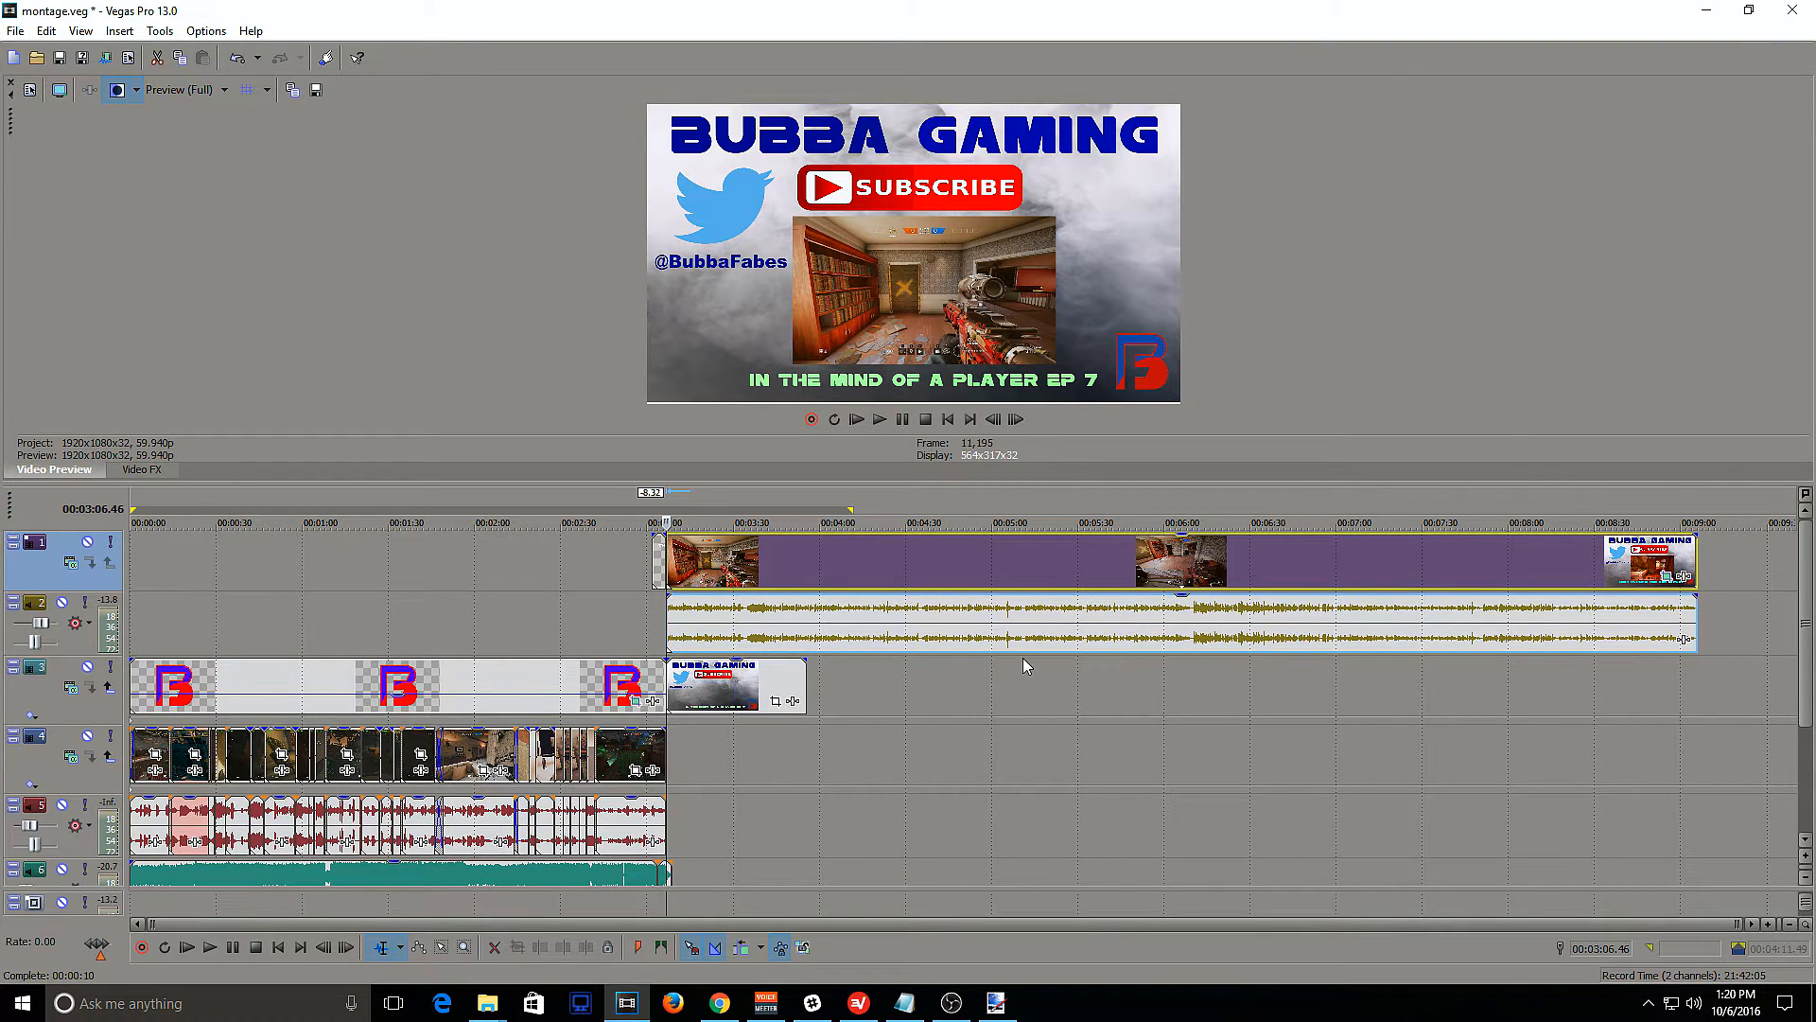
# Delete the one hit vault guide clip, the endslate clip and the empty audio track above the logo overlay track
pyautogui.click(916, 558)
pyautogui.press('Delete')
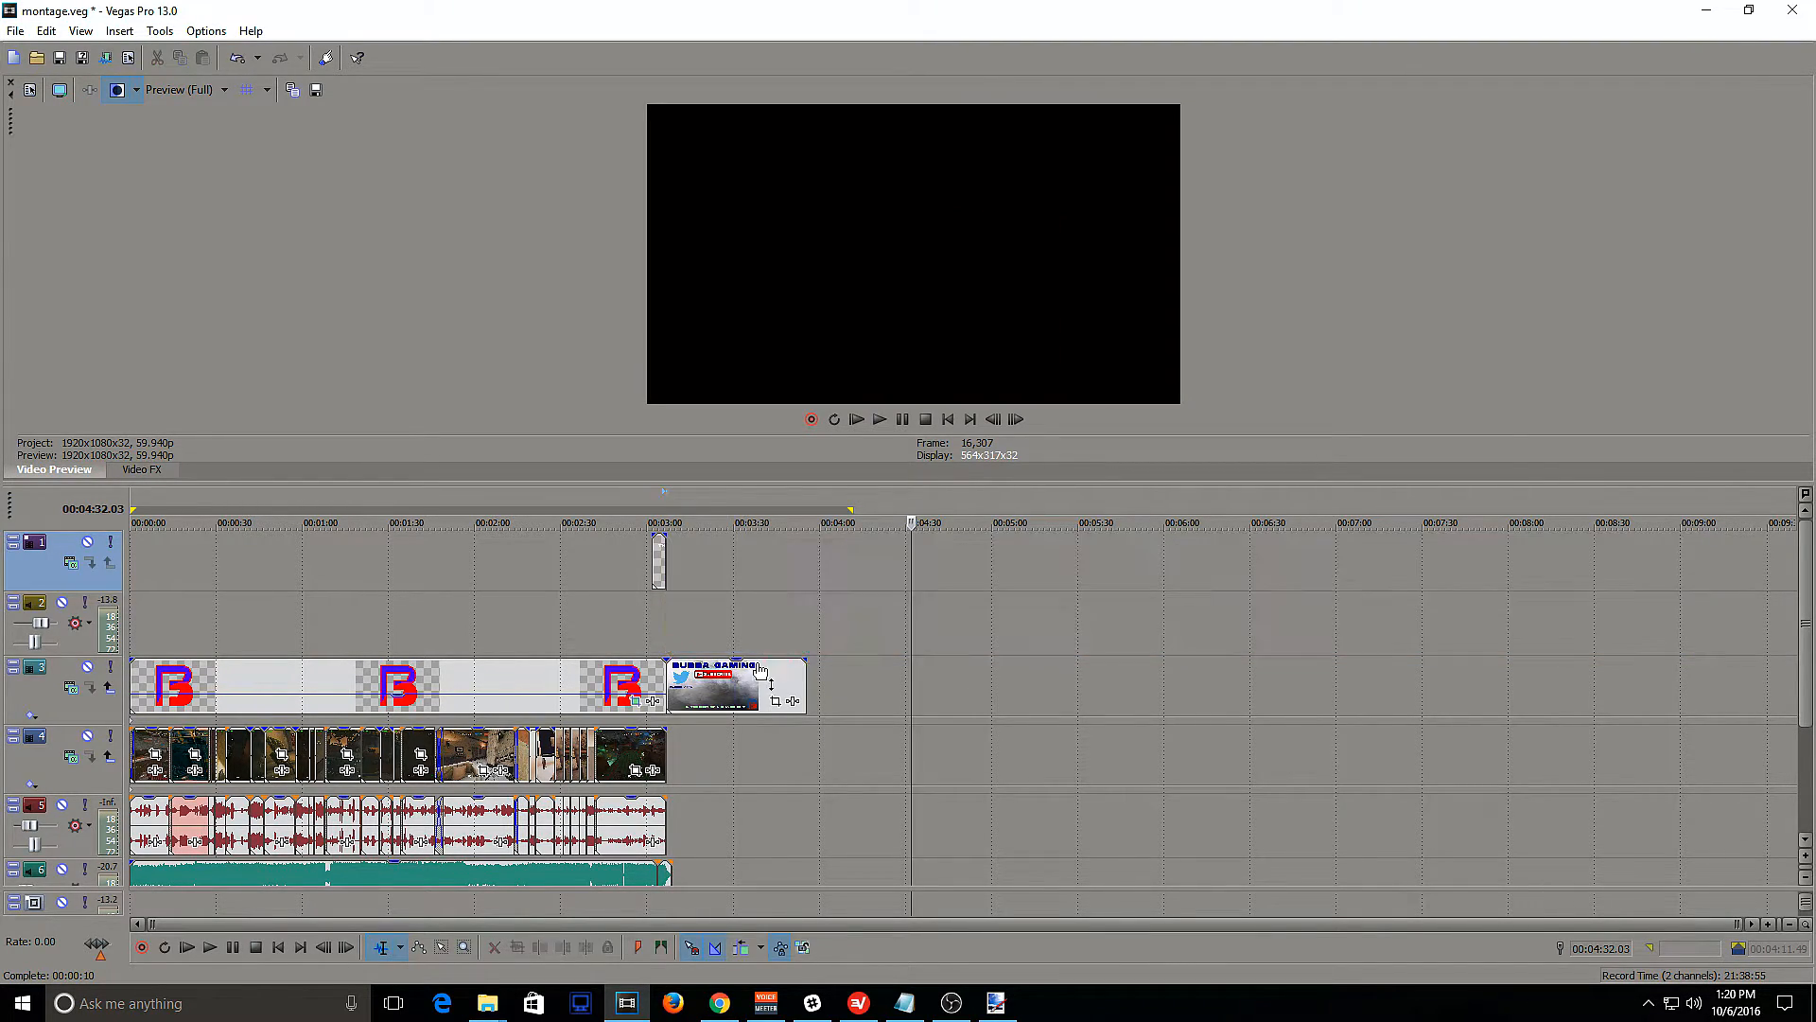
pyautogui.click(749, 666)
pyautogui.press('Delete')
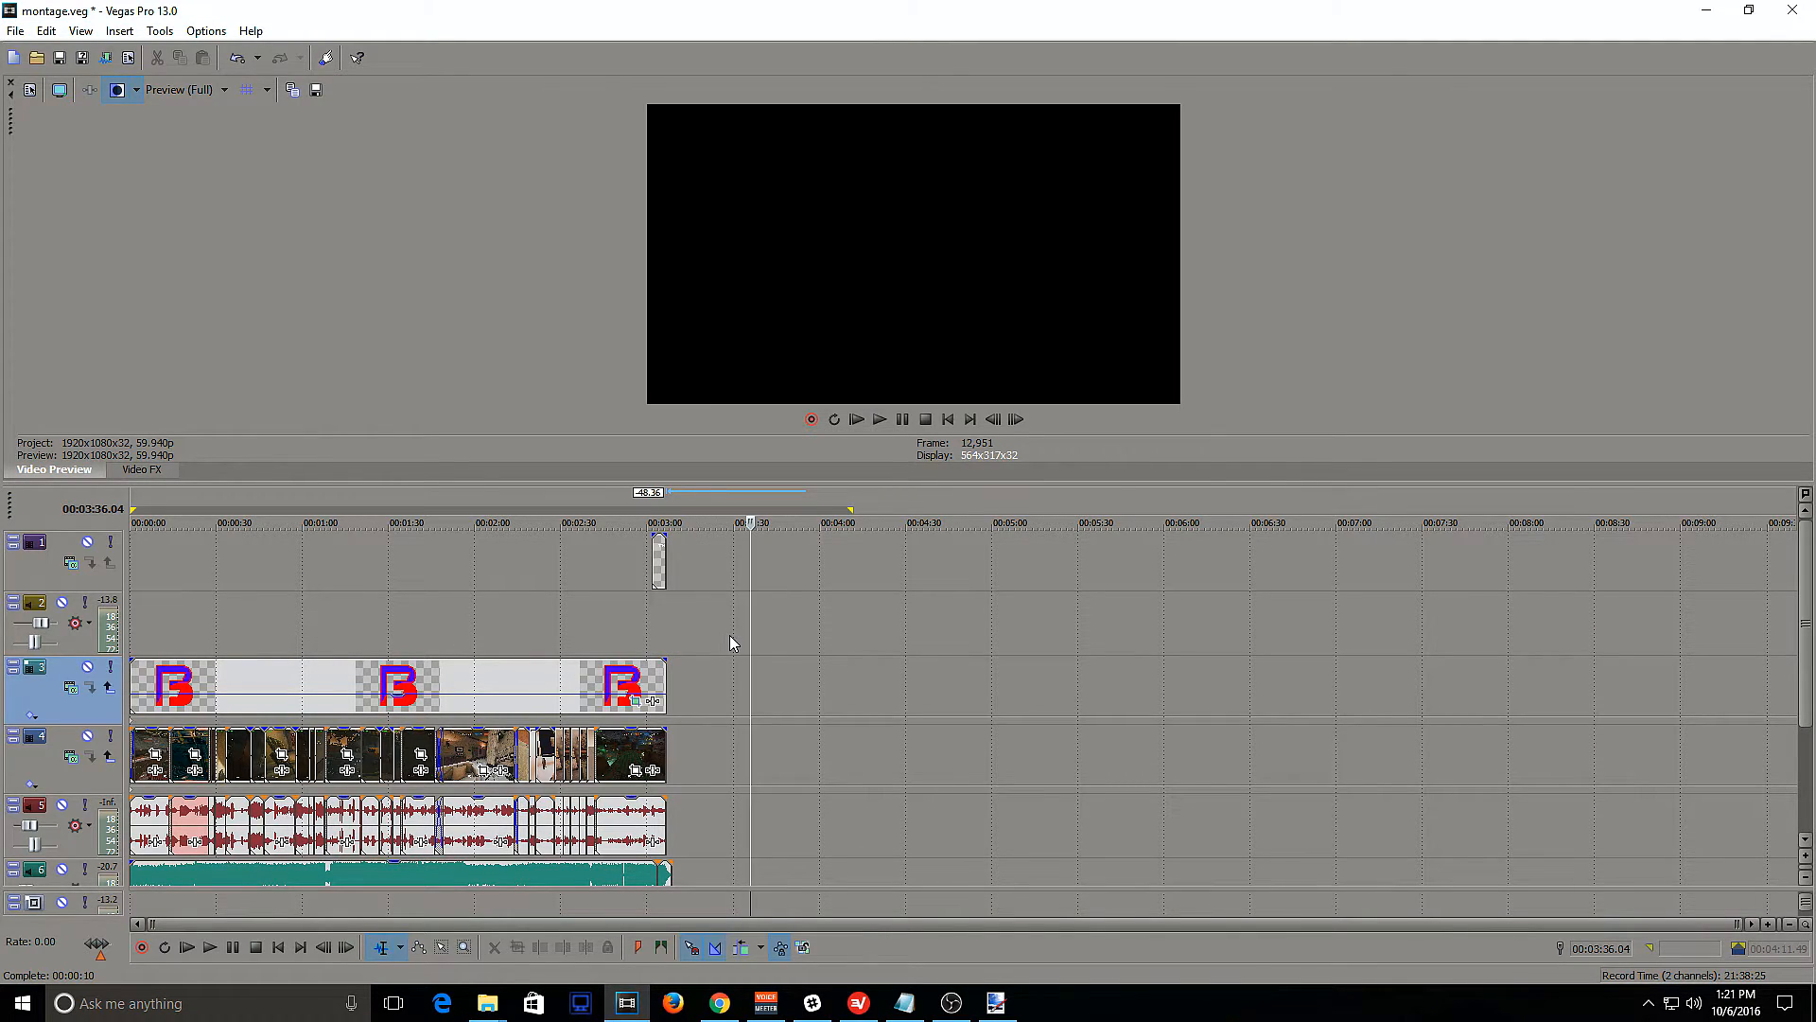
pyautogui.click(86, 649)
pyautogui.press('Delete')
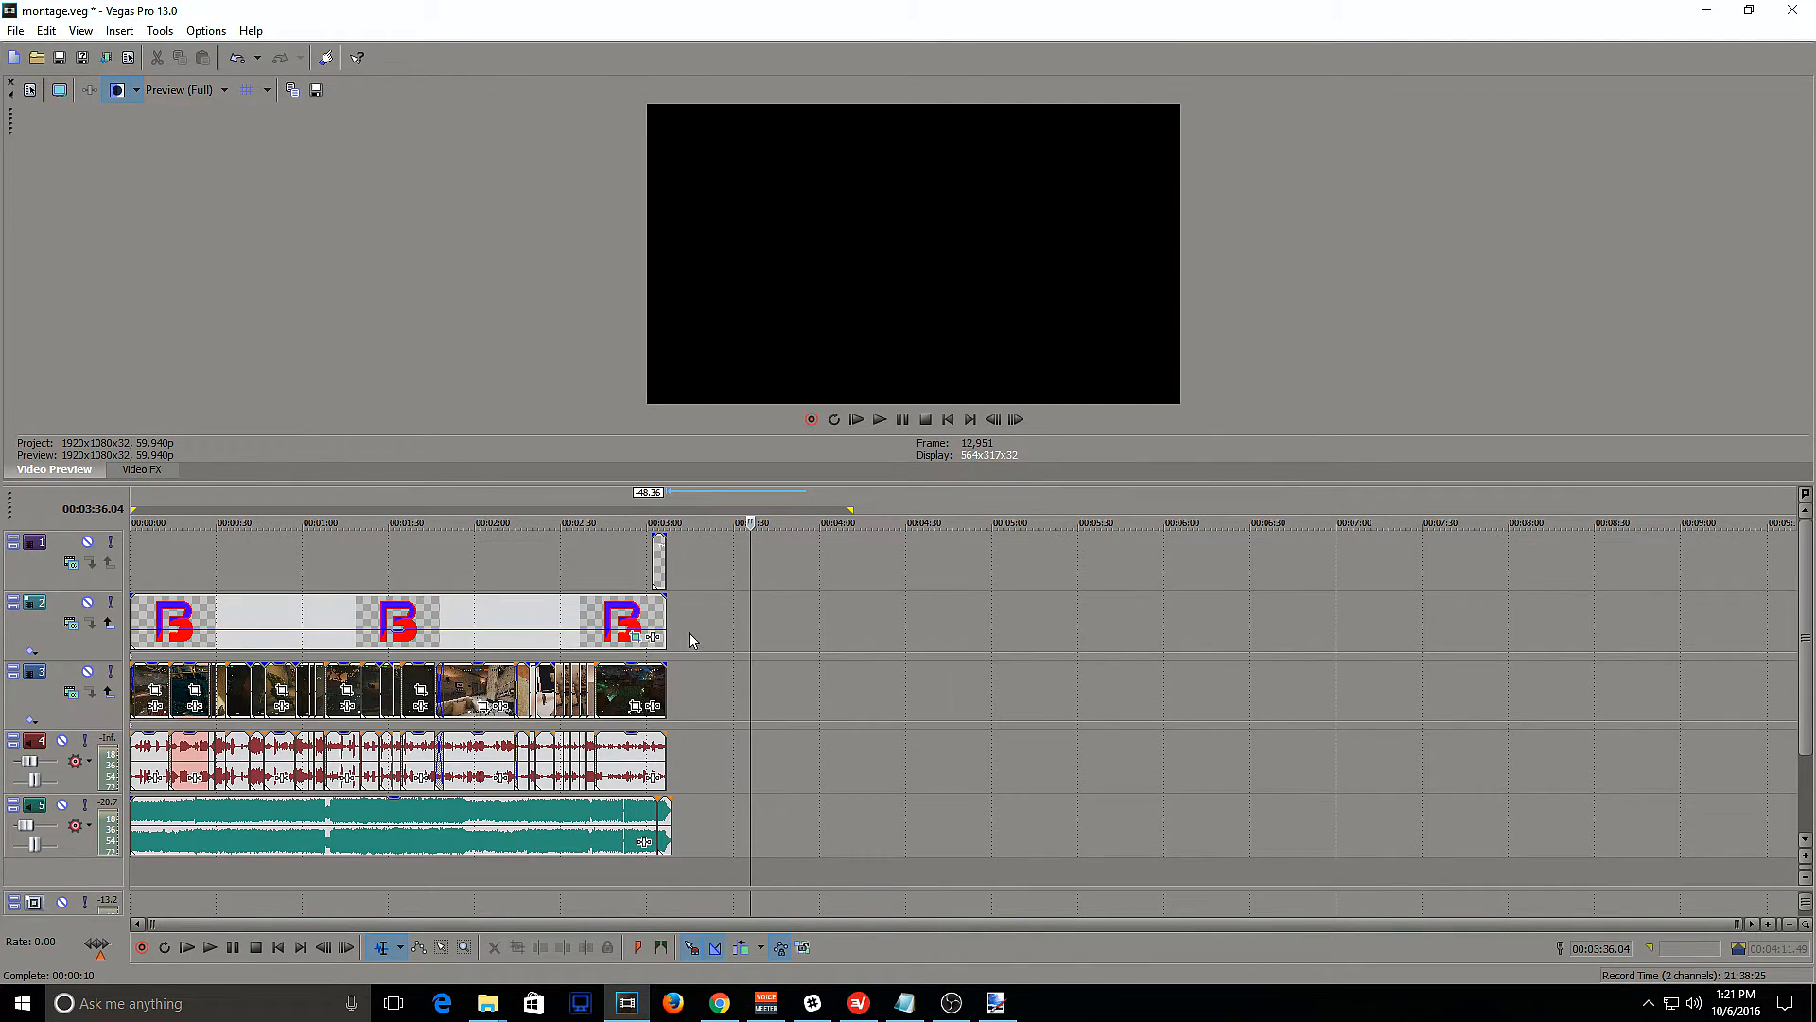
# Box-select the events on the three video tracks with the Selection Edit tool, then restore the Normal Edit tool and clear the selection
pyautogui.click(839, 626)
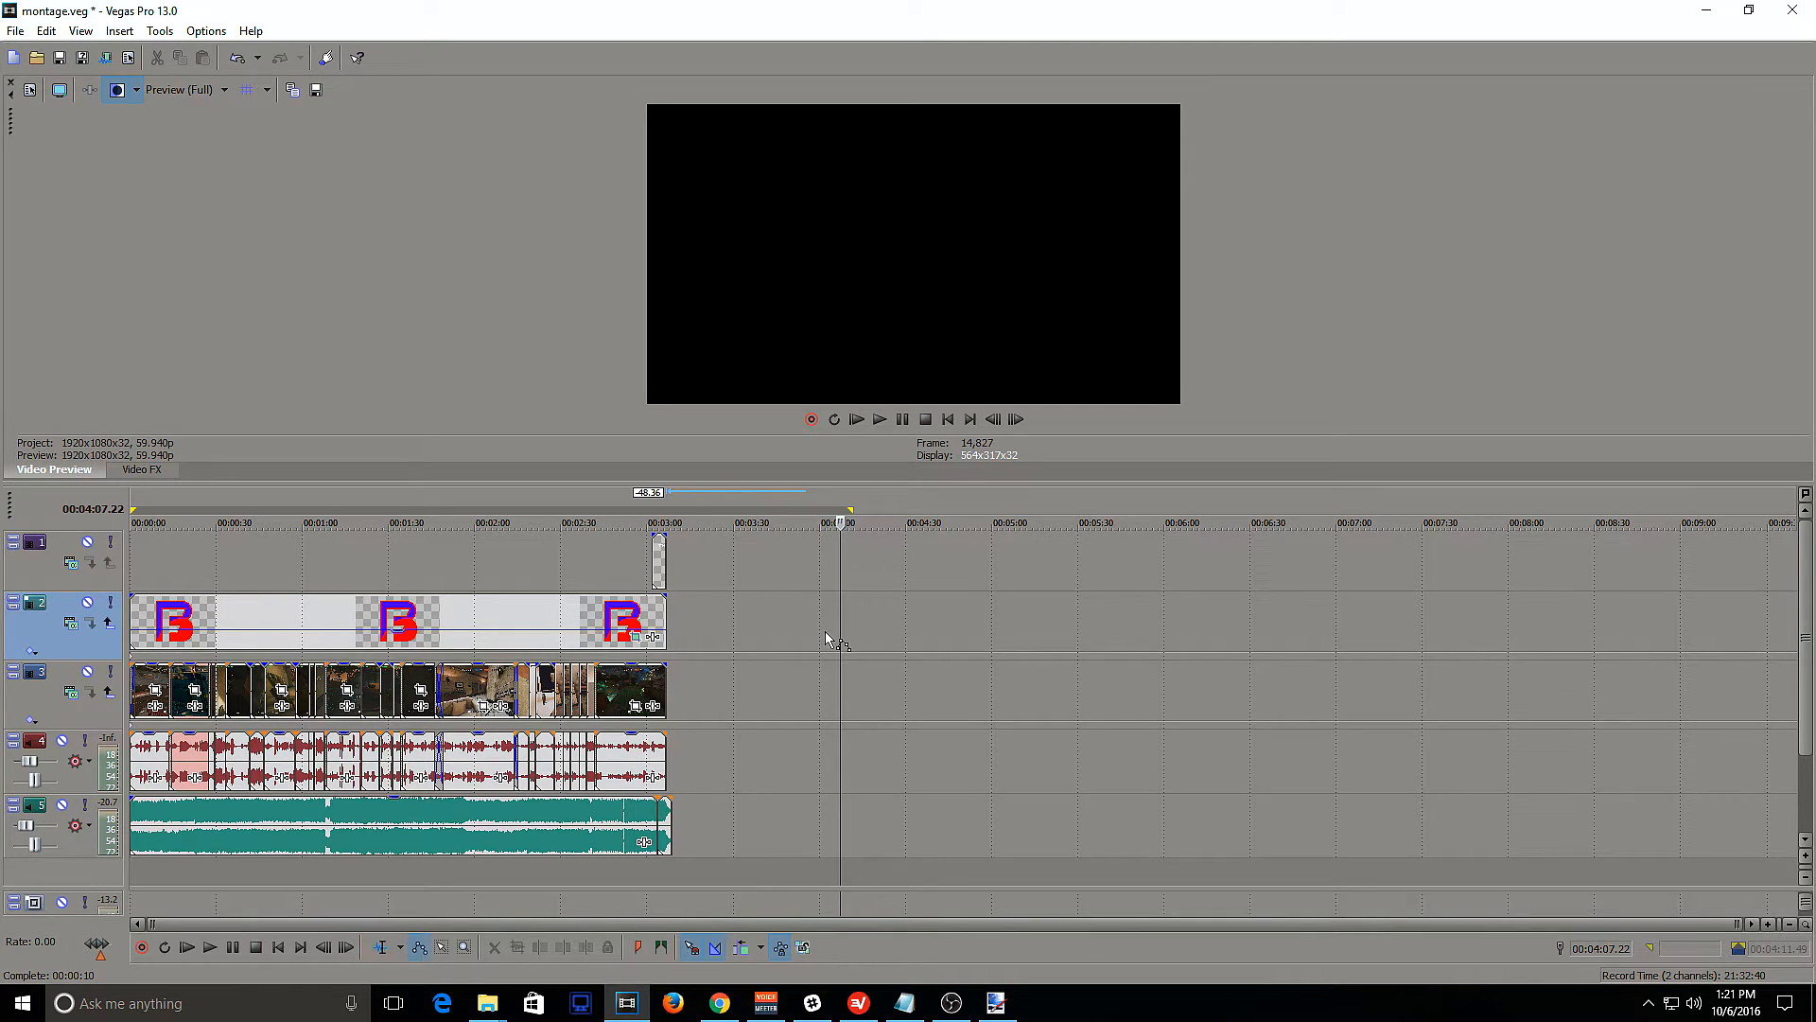
pyautogui.press('d')
pyautogui.moveTo(826, 570); pyautogui.dragTo(97, 697)
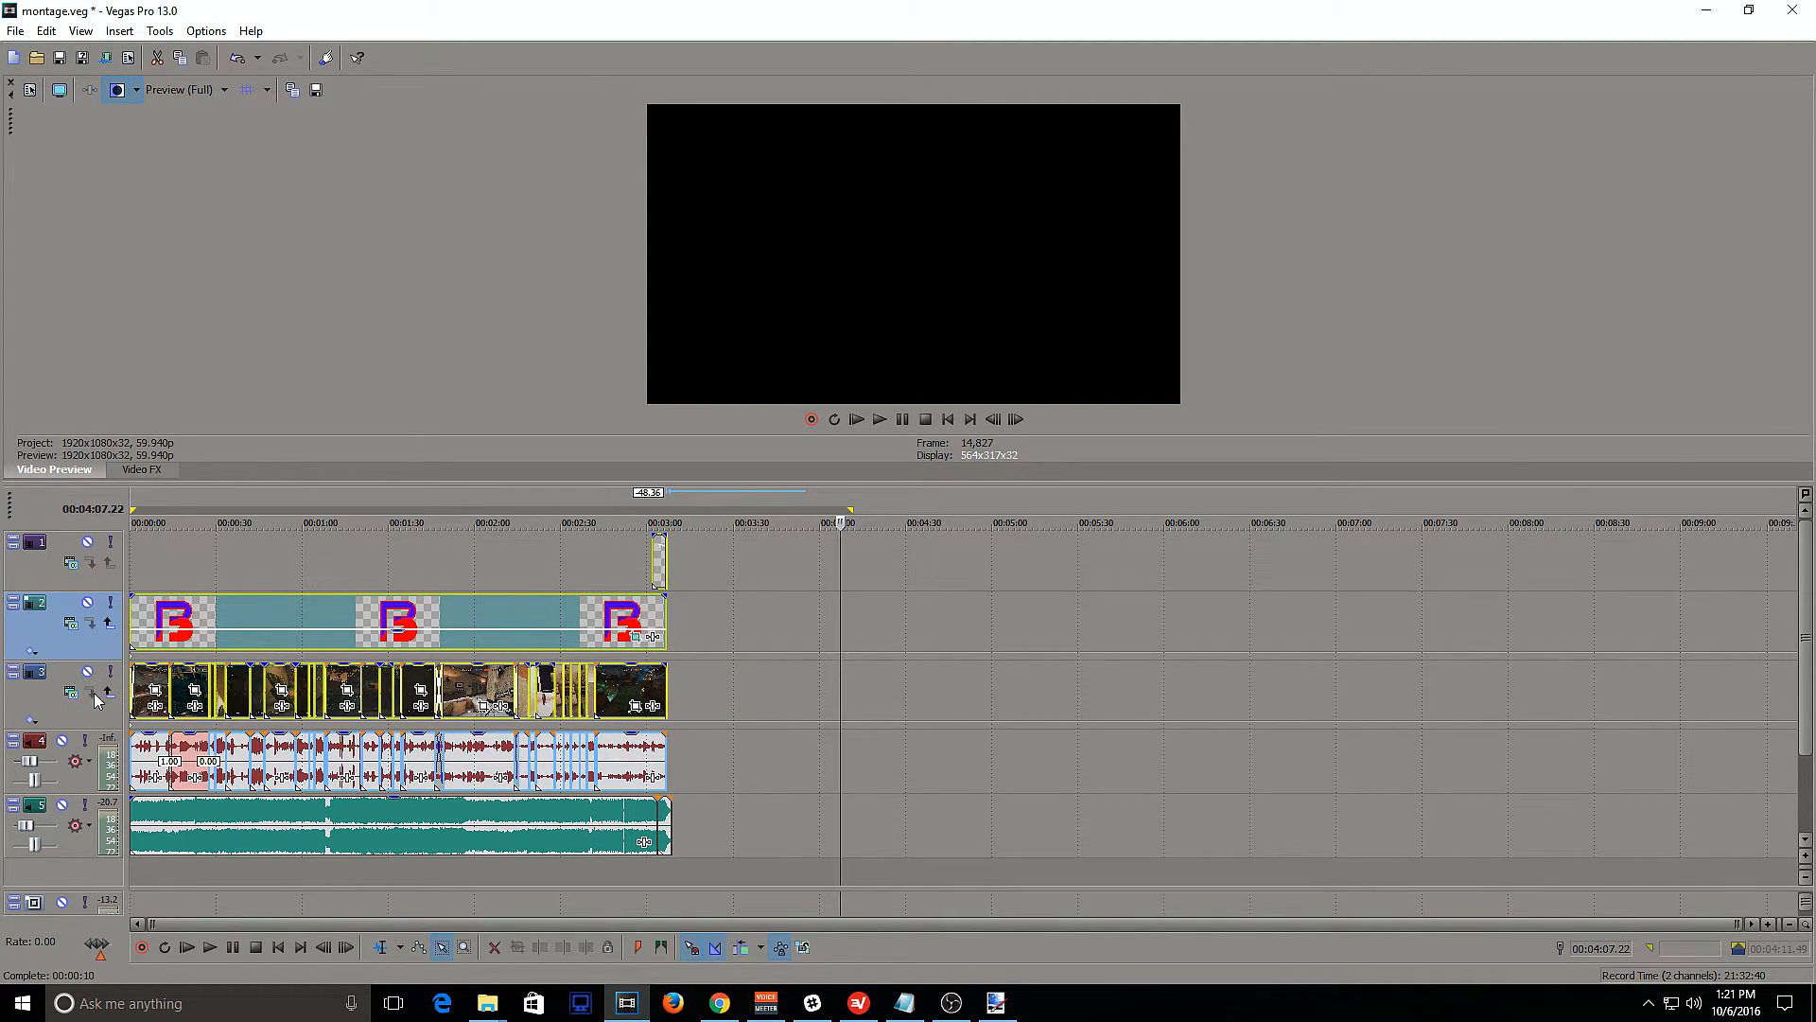
pyautogui.rightClick(151, 686)
pyautogui.moveTo(227, 515)
pyautogui.click(469, 676)
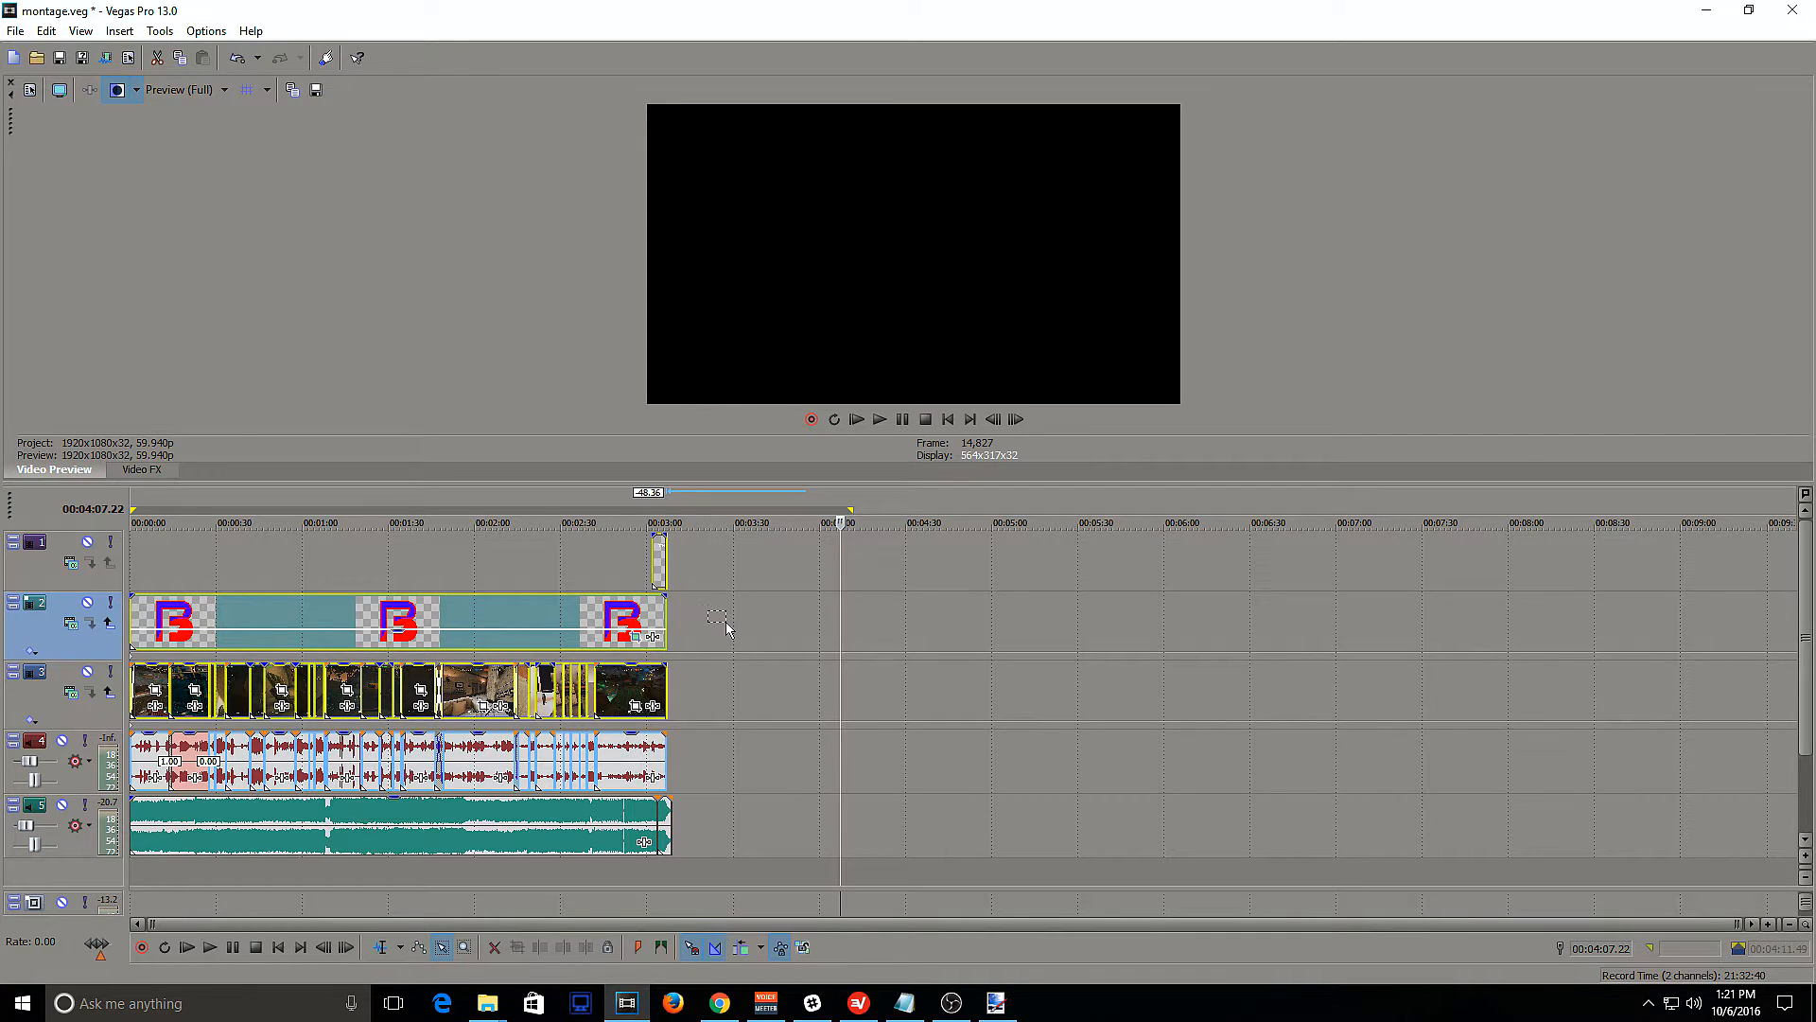
pyautogui.press('d')
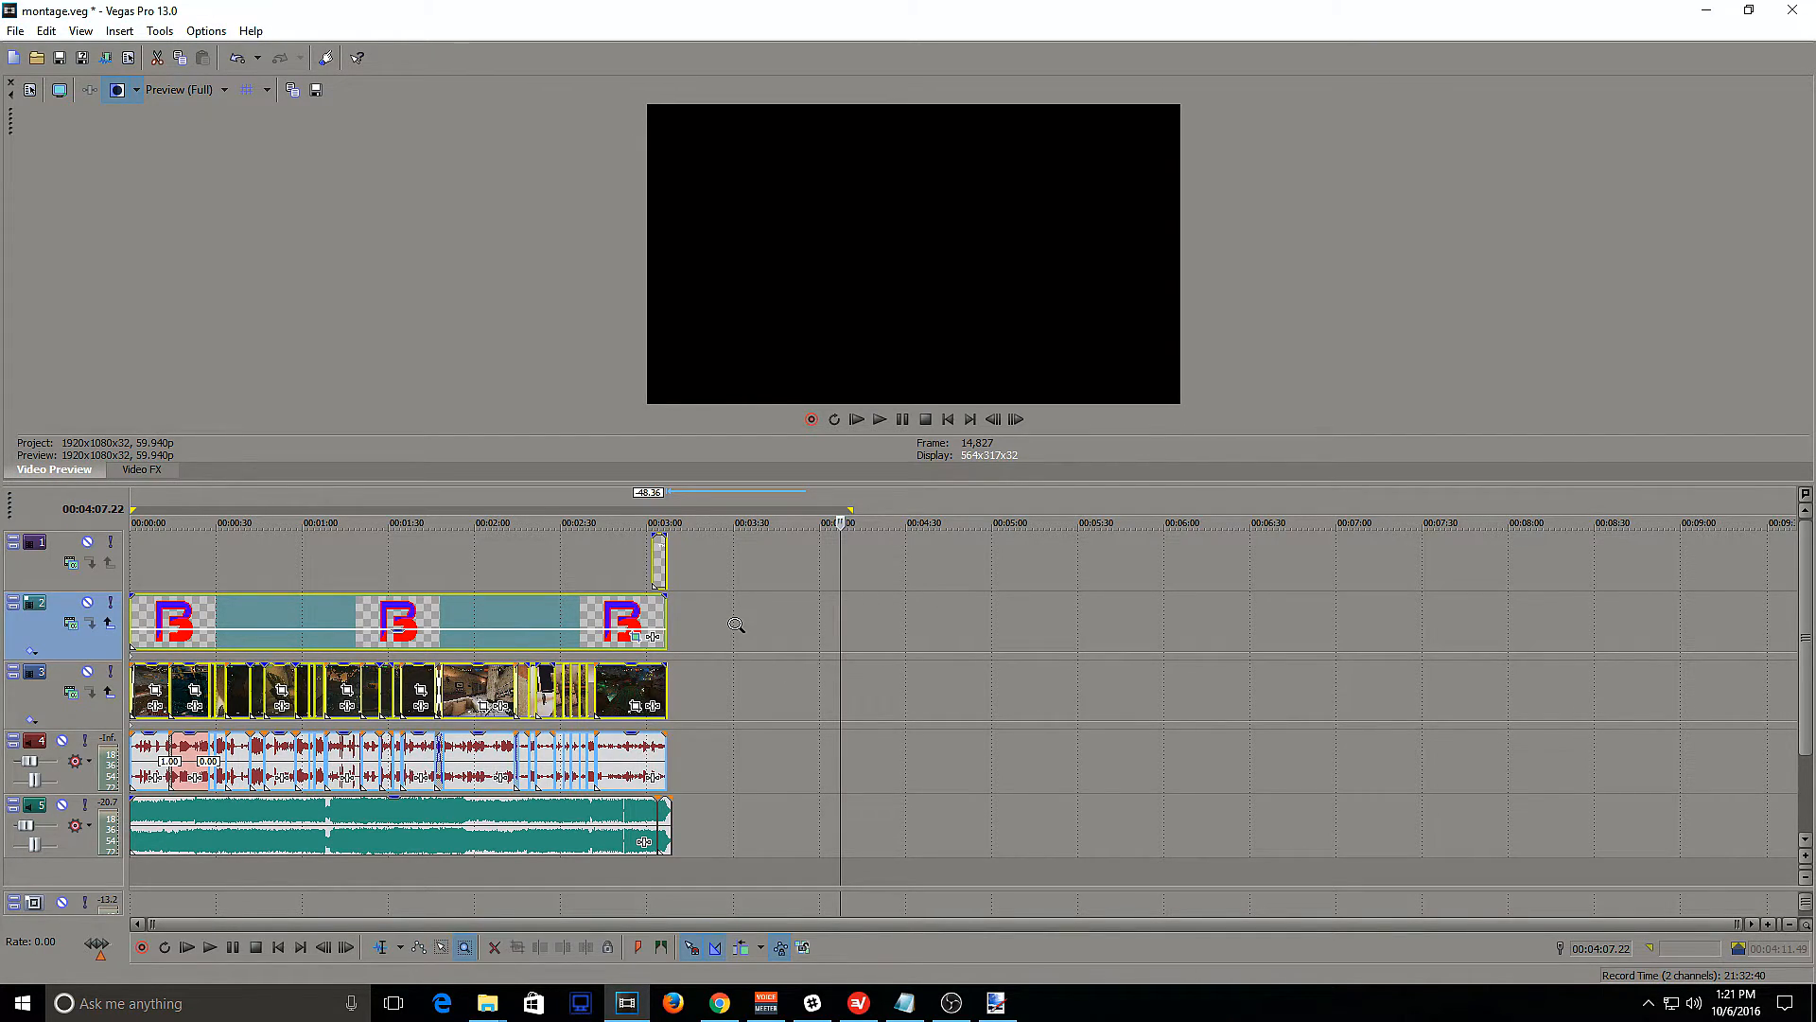
pyautogui.press('d')
pyautogui.click(752, 626)
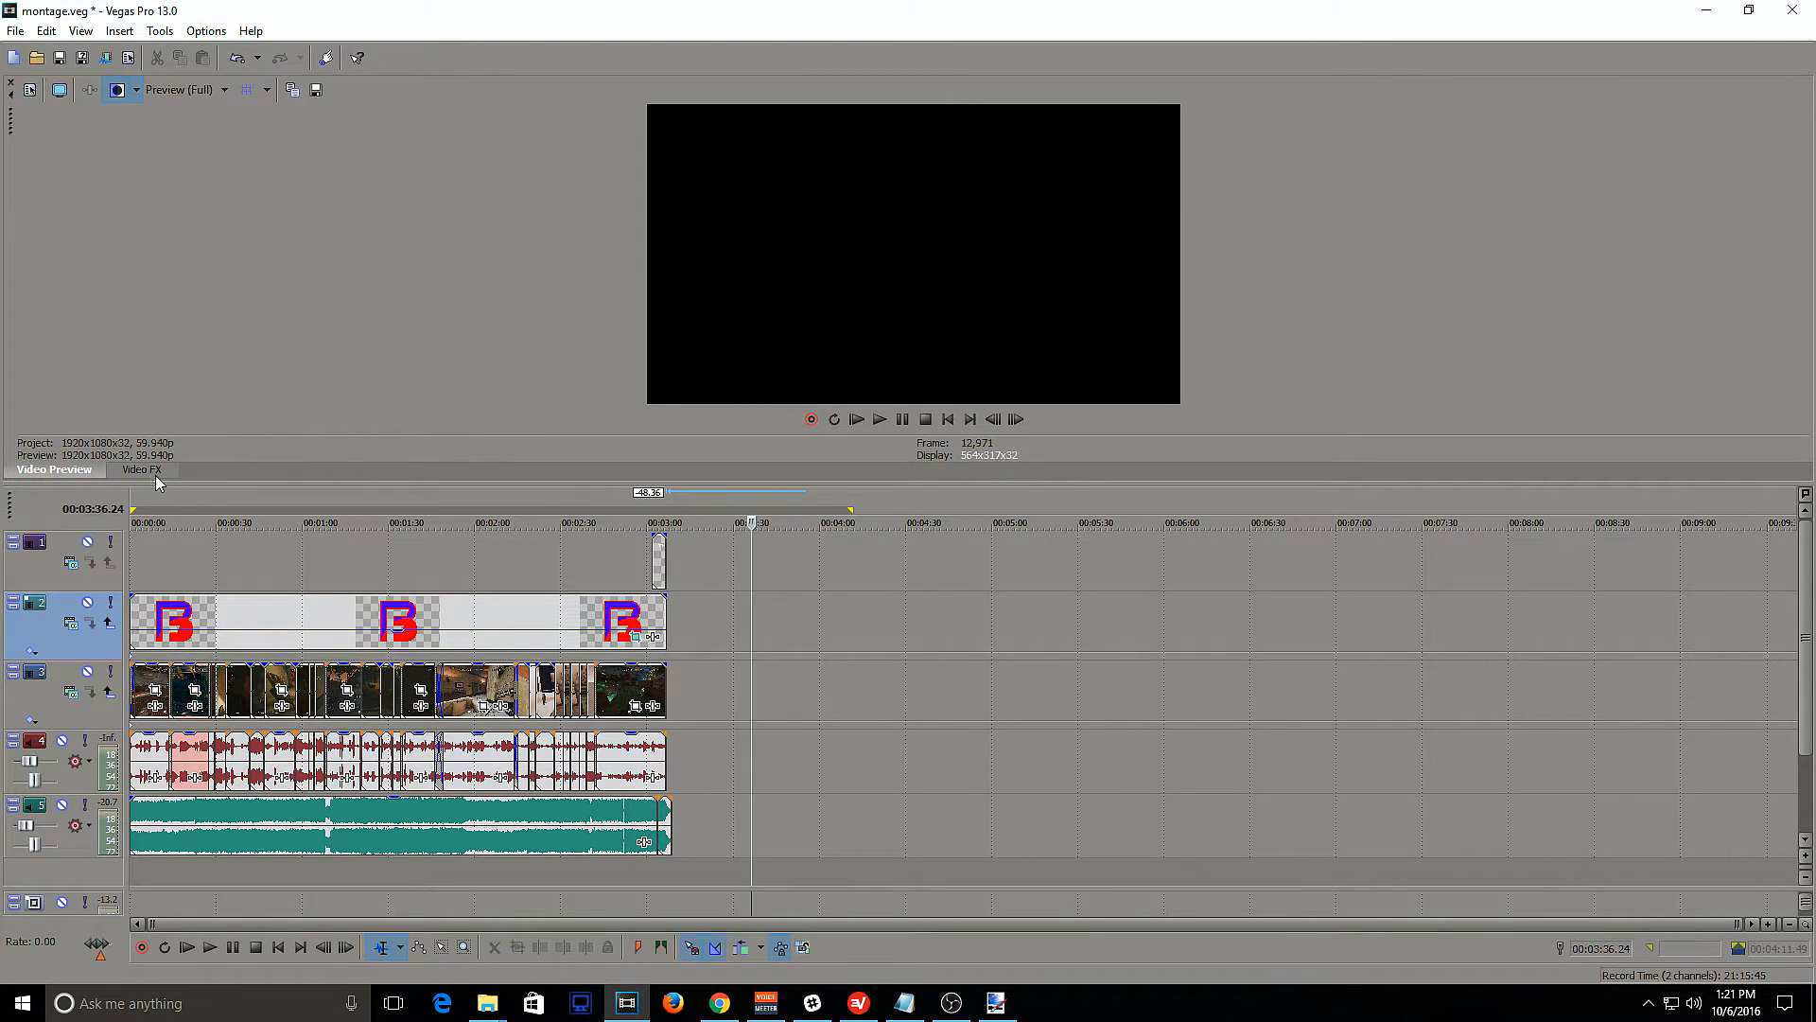
# Apply the Color Corrector effect with its Default preset to the whole gameplay video track
pyautogui.click(142, 470)
pyautogui.scroll(-5, 157, 248)
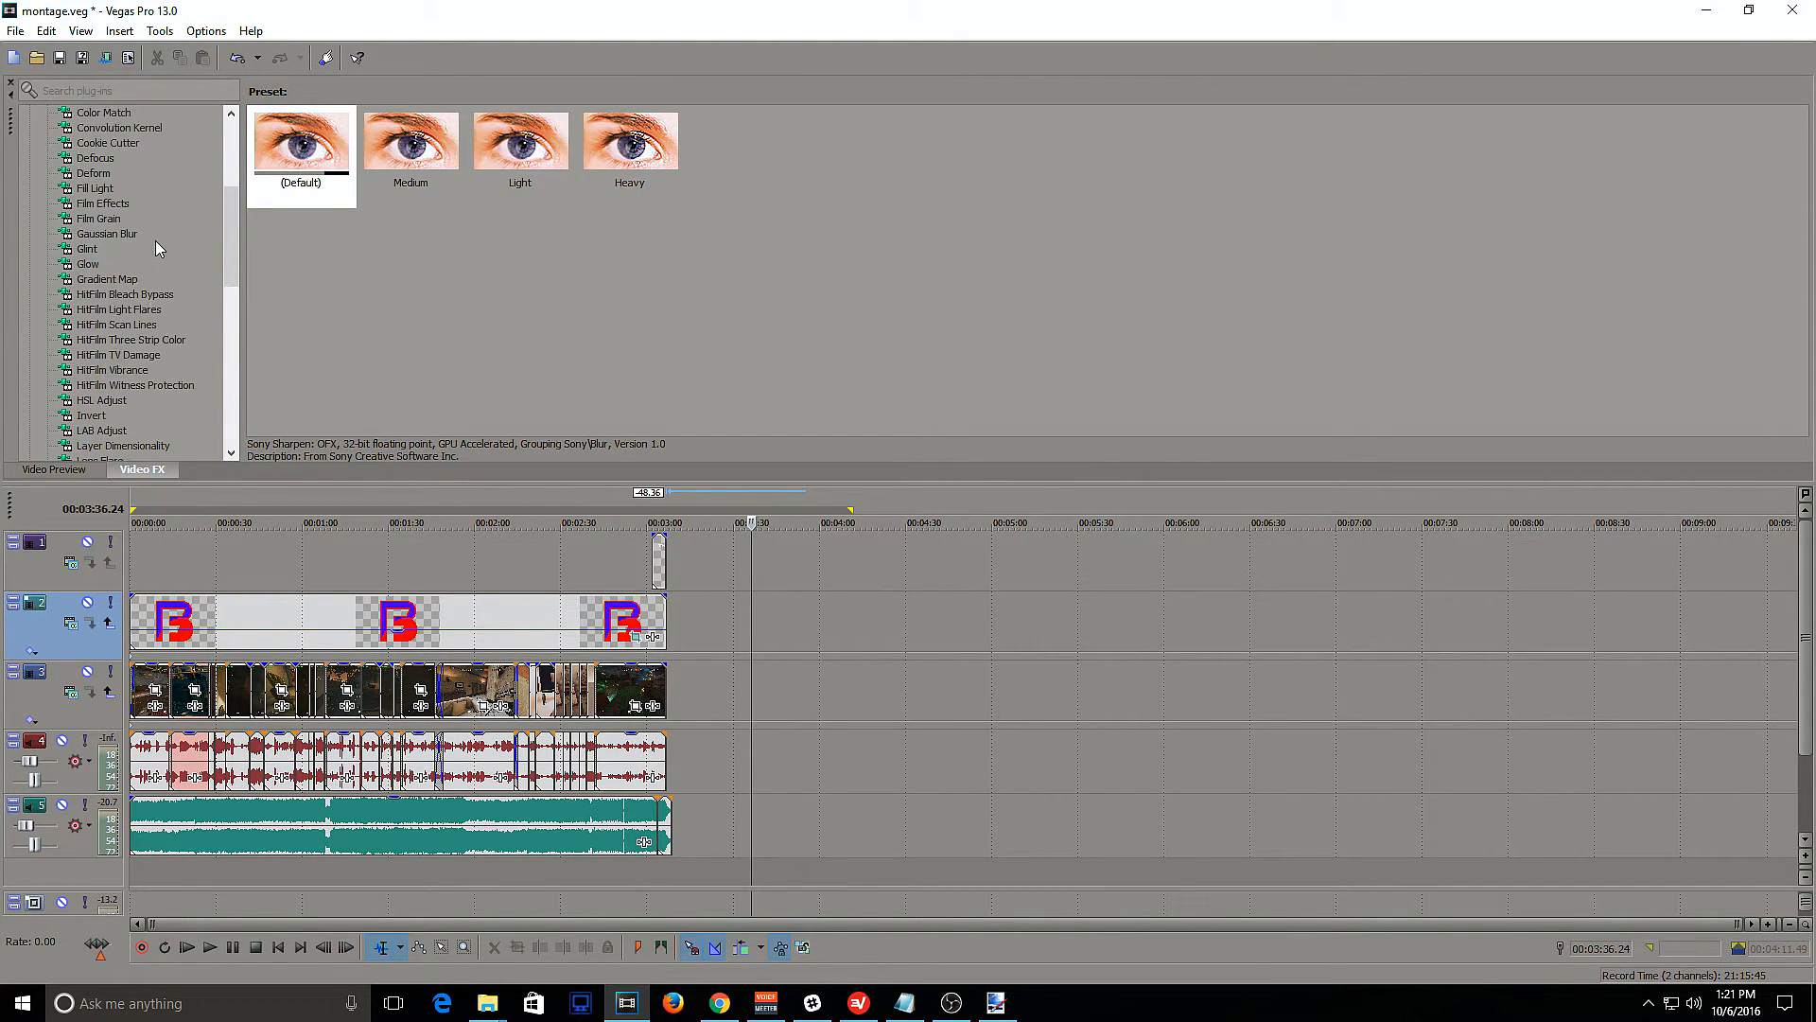
pyautogui.scroll(5, 157, 249)
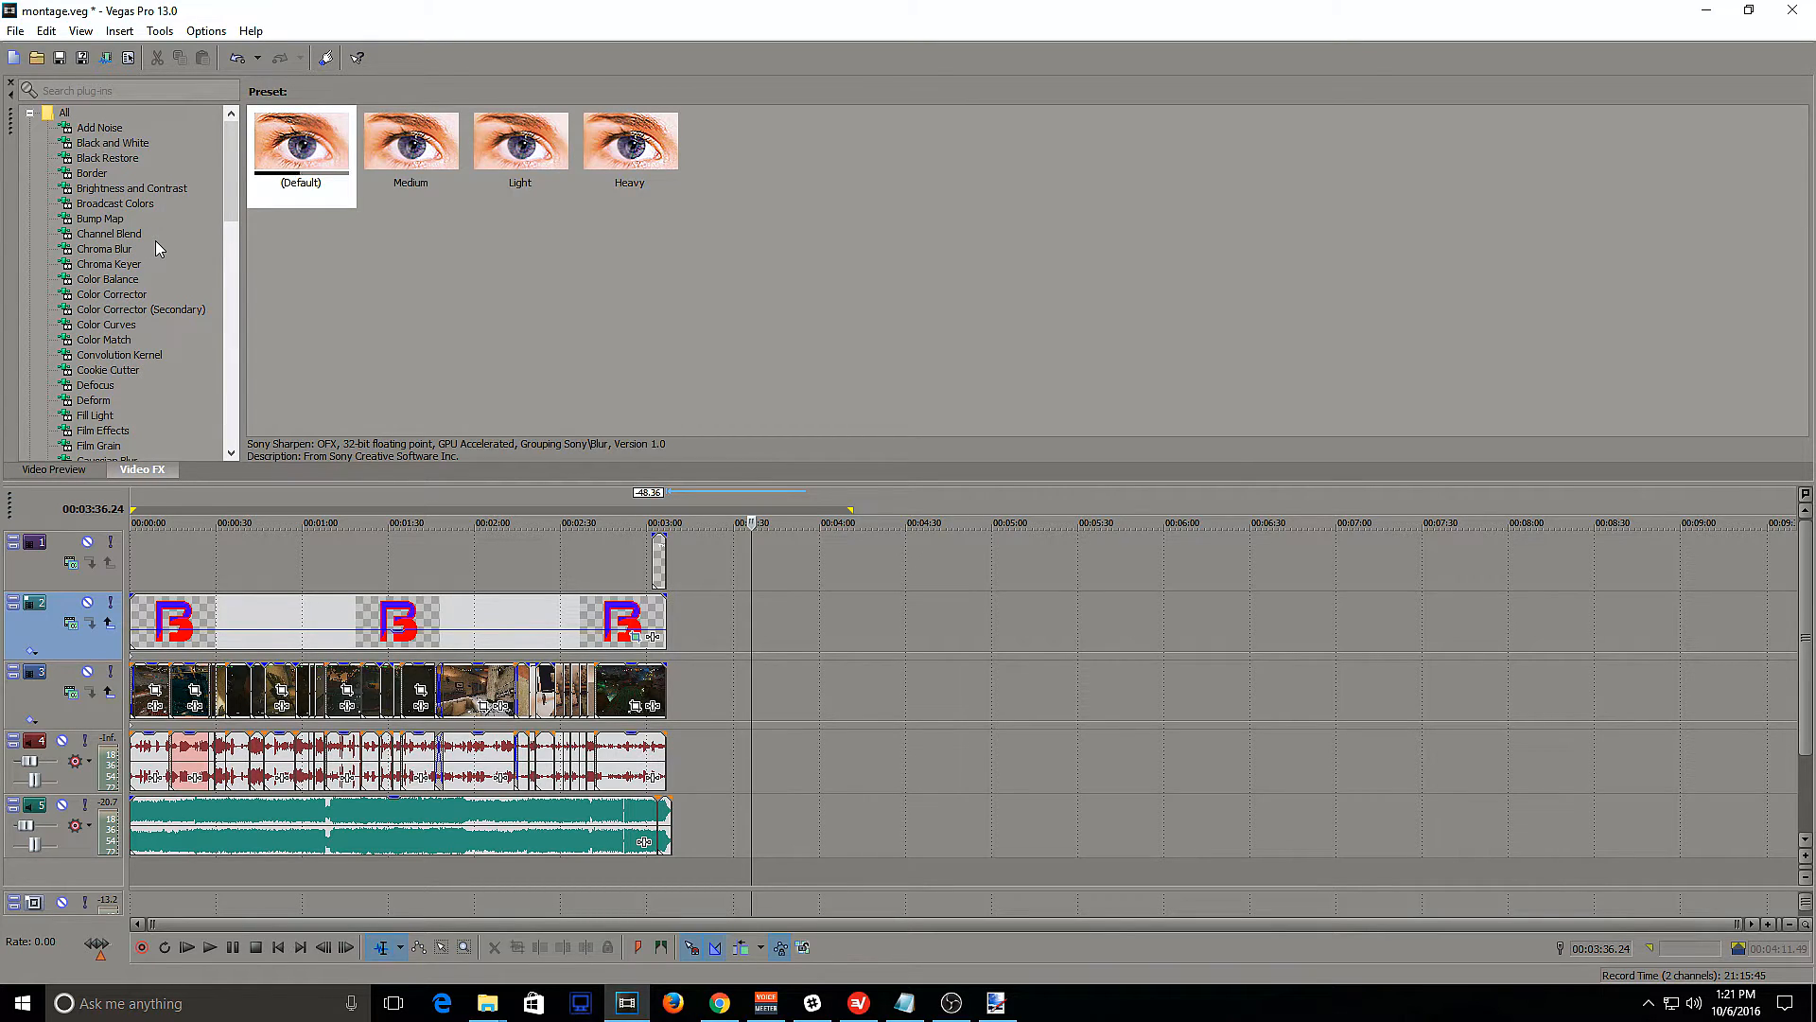
pyautogui.click(135, 297)
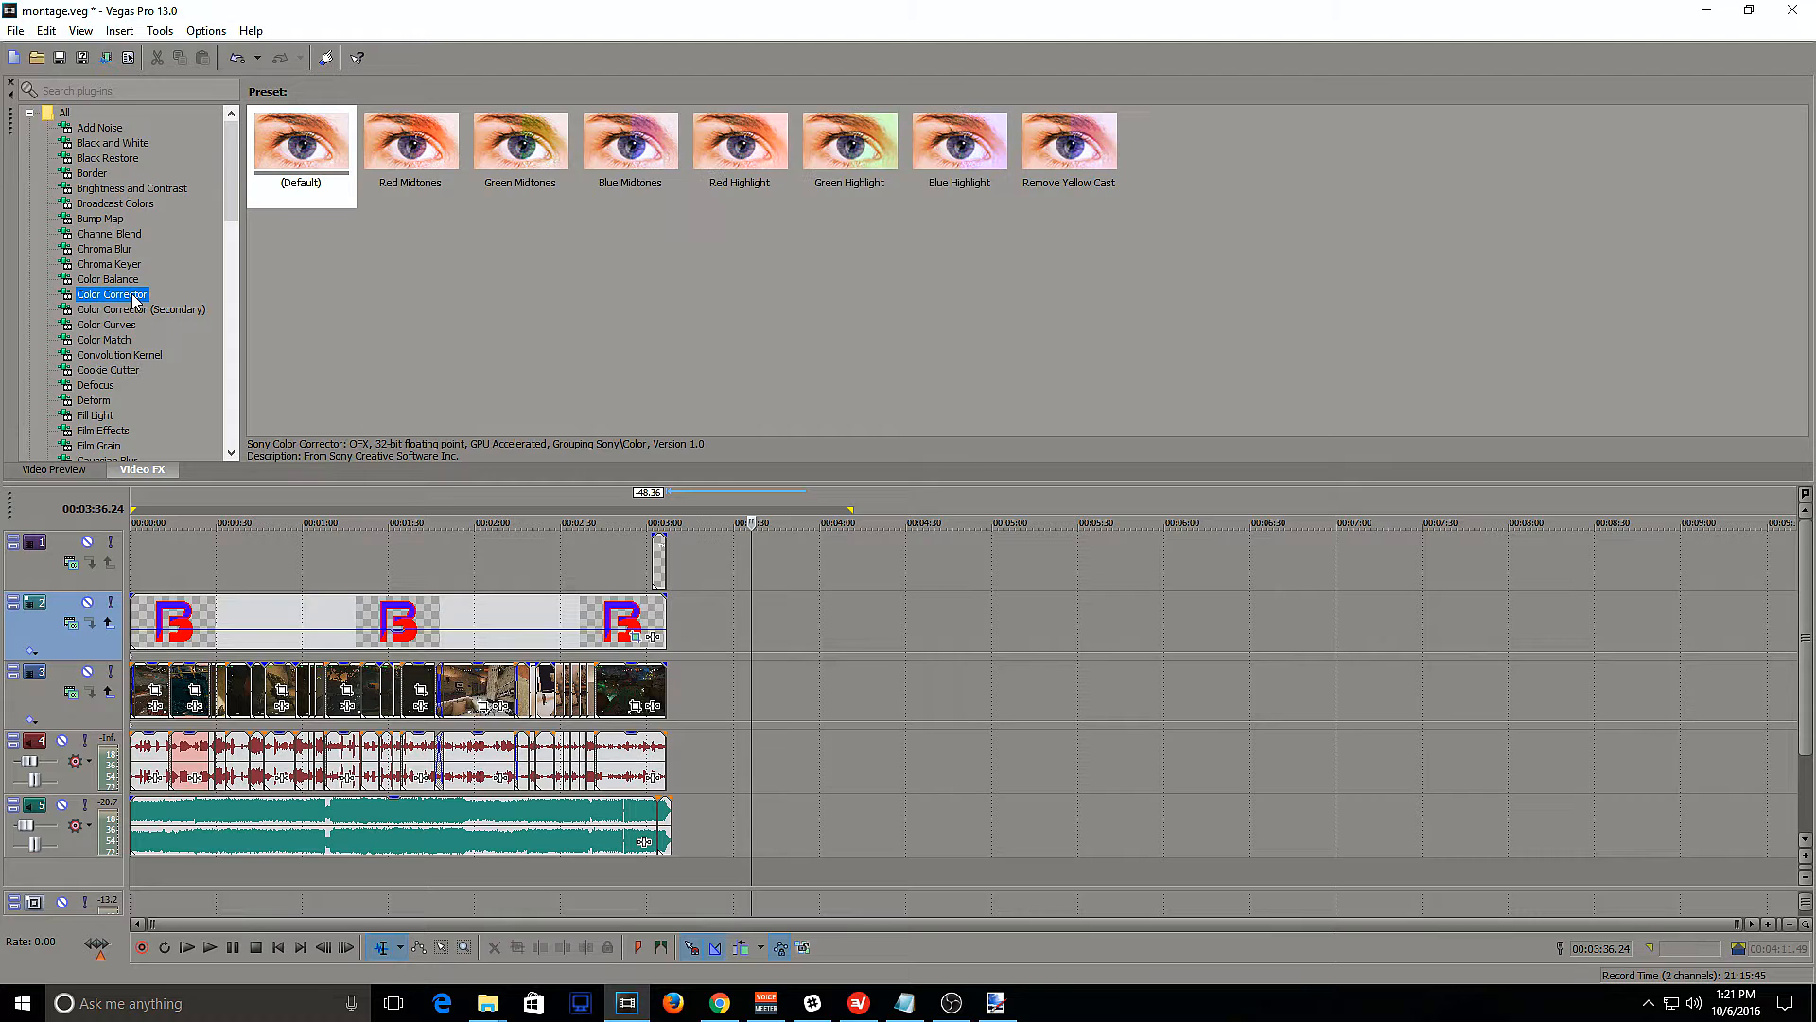
pyautogui.click(309, 140)
pyautogui.moveTo(309, 139); pyautogui.dragTo(31, 702)
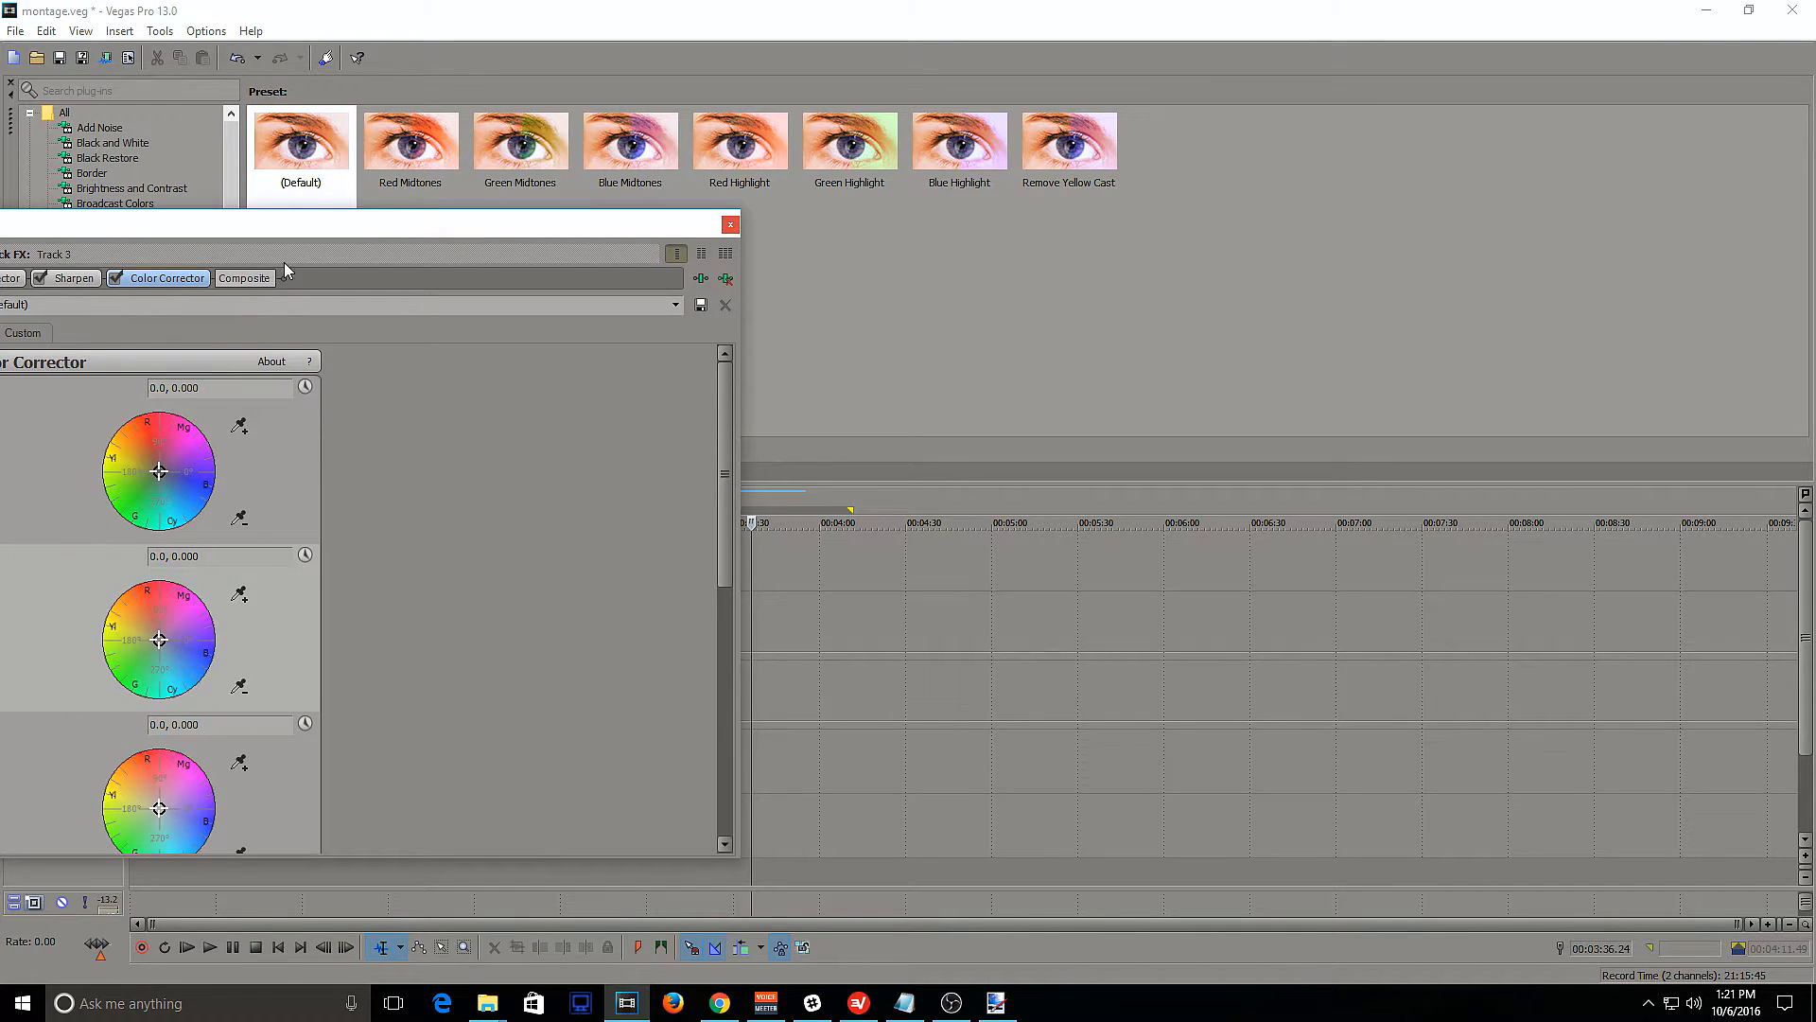
# Set the new Color Corrector's Low wheel to 140.77, 0.1506, Mid to 144.46, 0.1639 and High to 308.22, 0.1616, then close the effect settings
pyautogui.moveTo(419, 225); pyautogui.dragTo(782, 103)
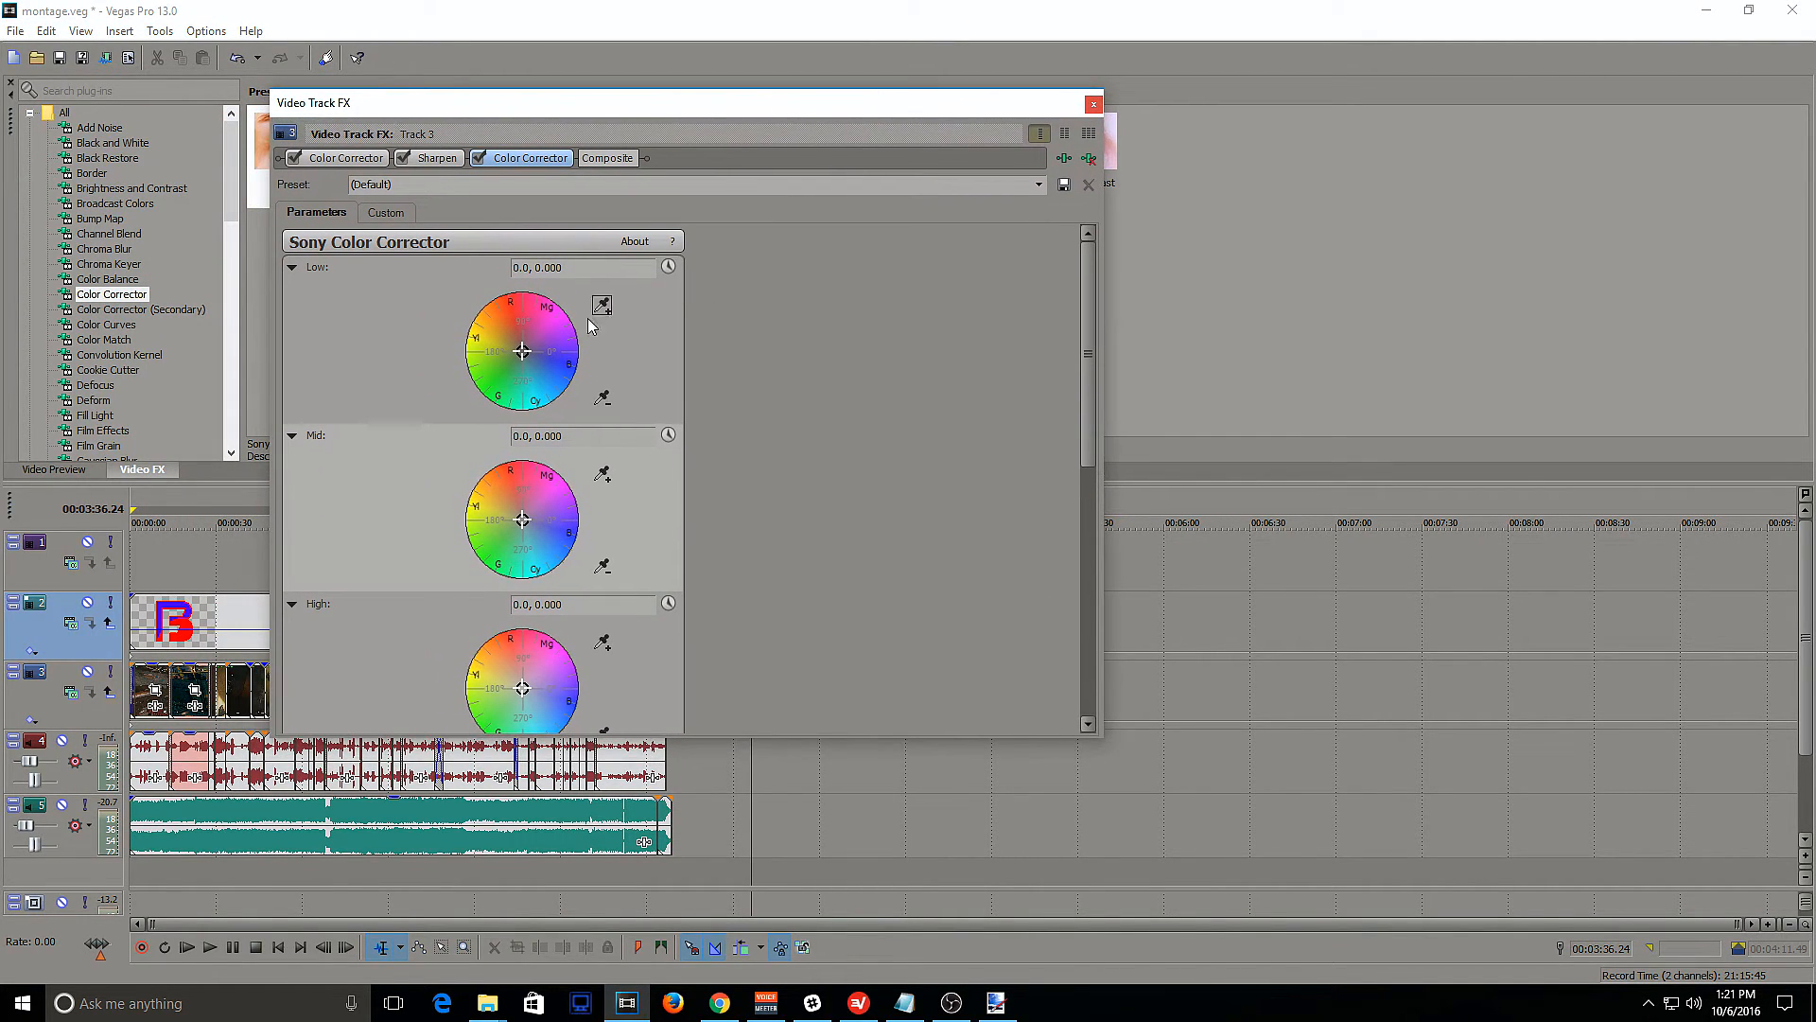
pyautogui.moveTo(524, 350); pyautogui.dragTo(517, 348)
pyautogui.moveTo(524, 521); pyautogui.dragTo(514, 514)
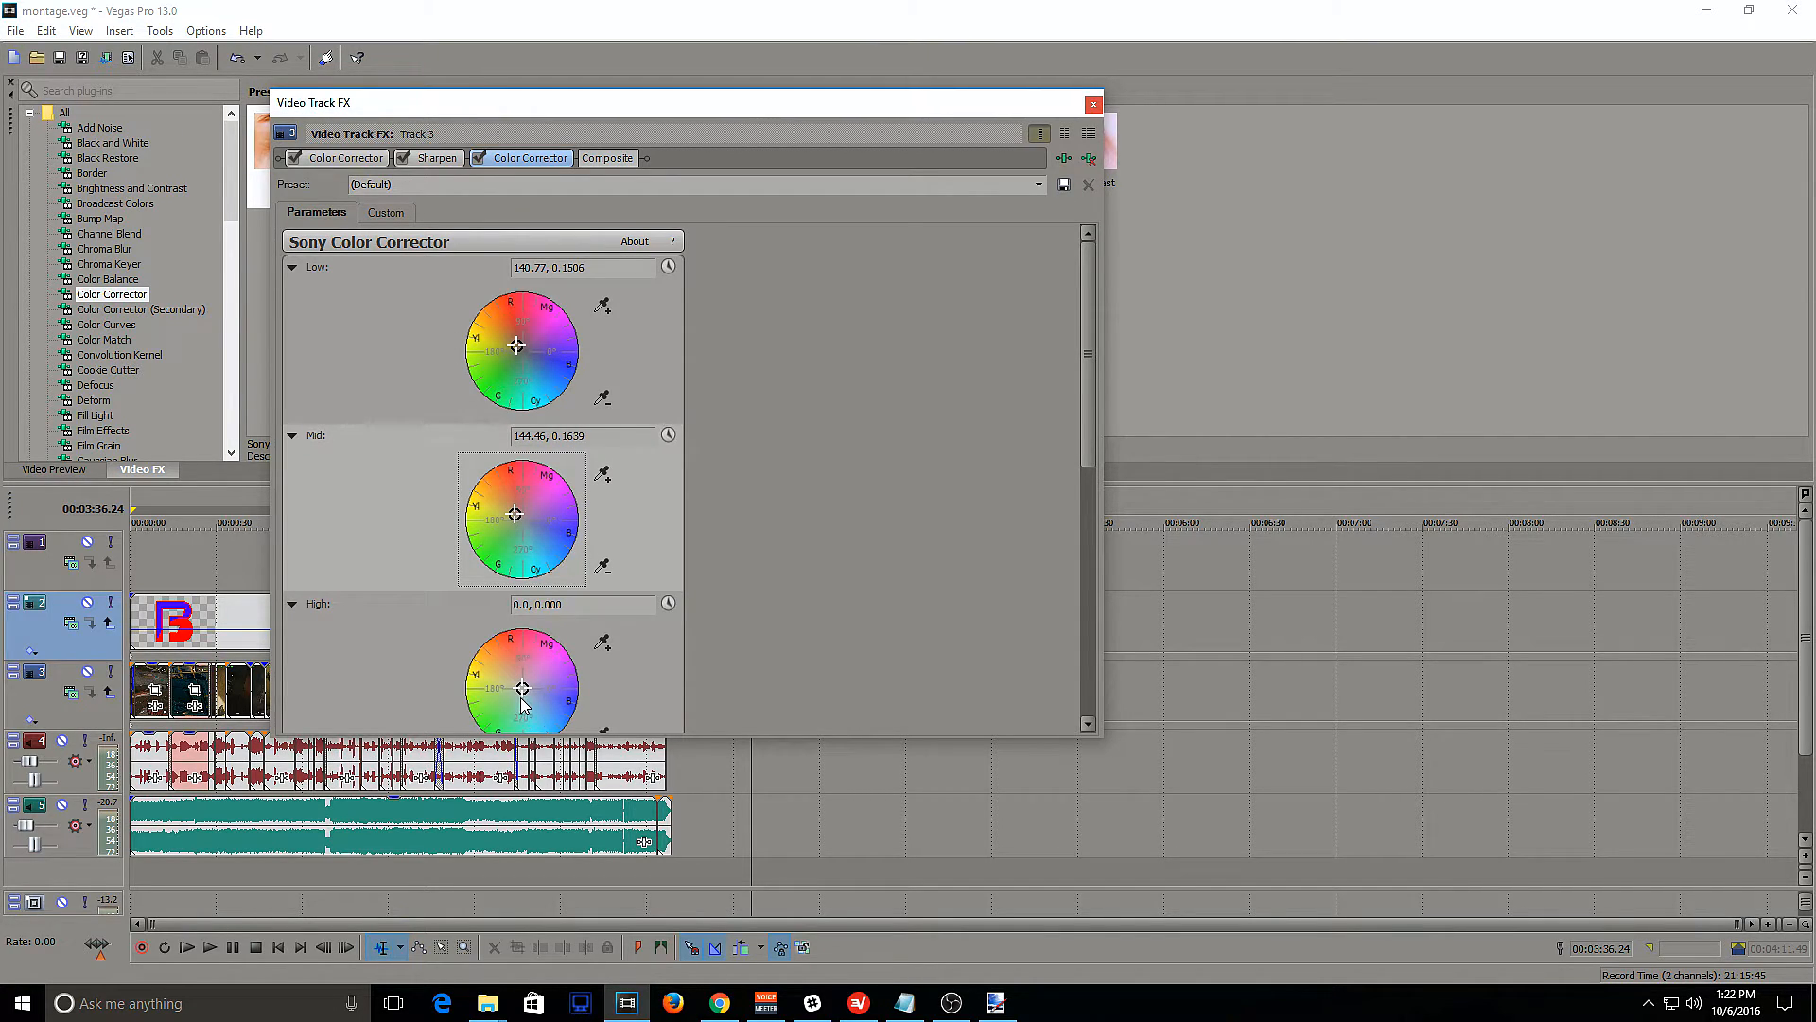
pyautogui.moveTo(522, 688); pyautogui.dragTo(529, 697)
pyautogui.scroll(-3, 663, 431)
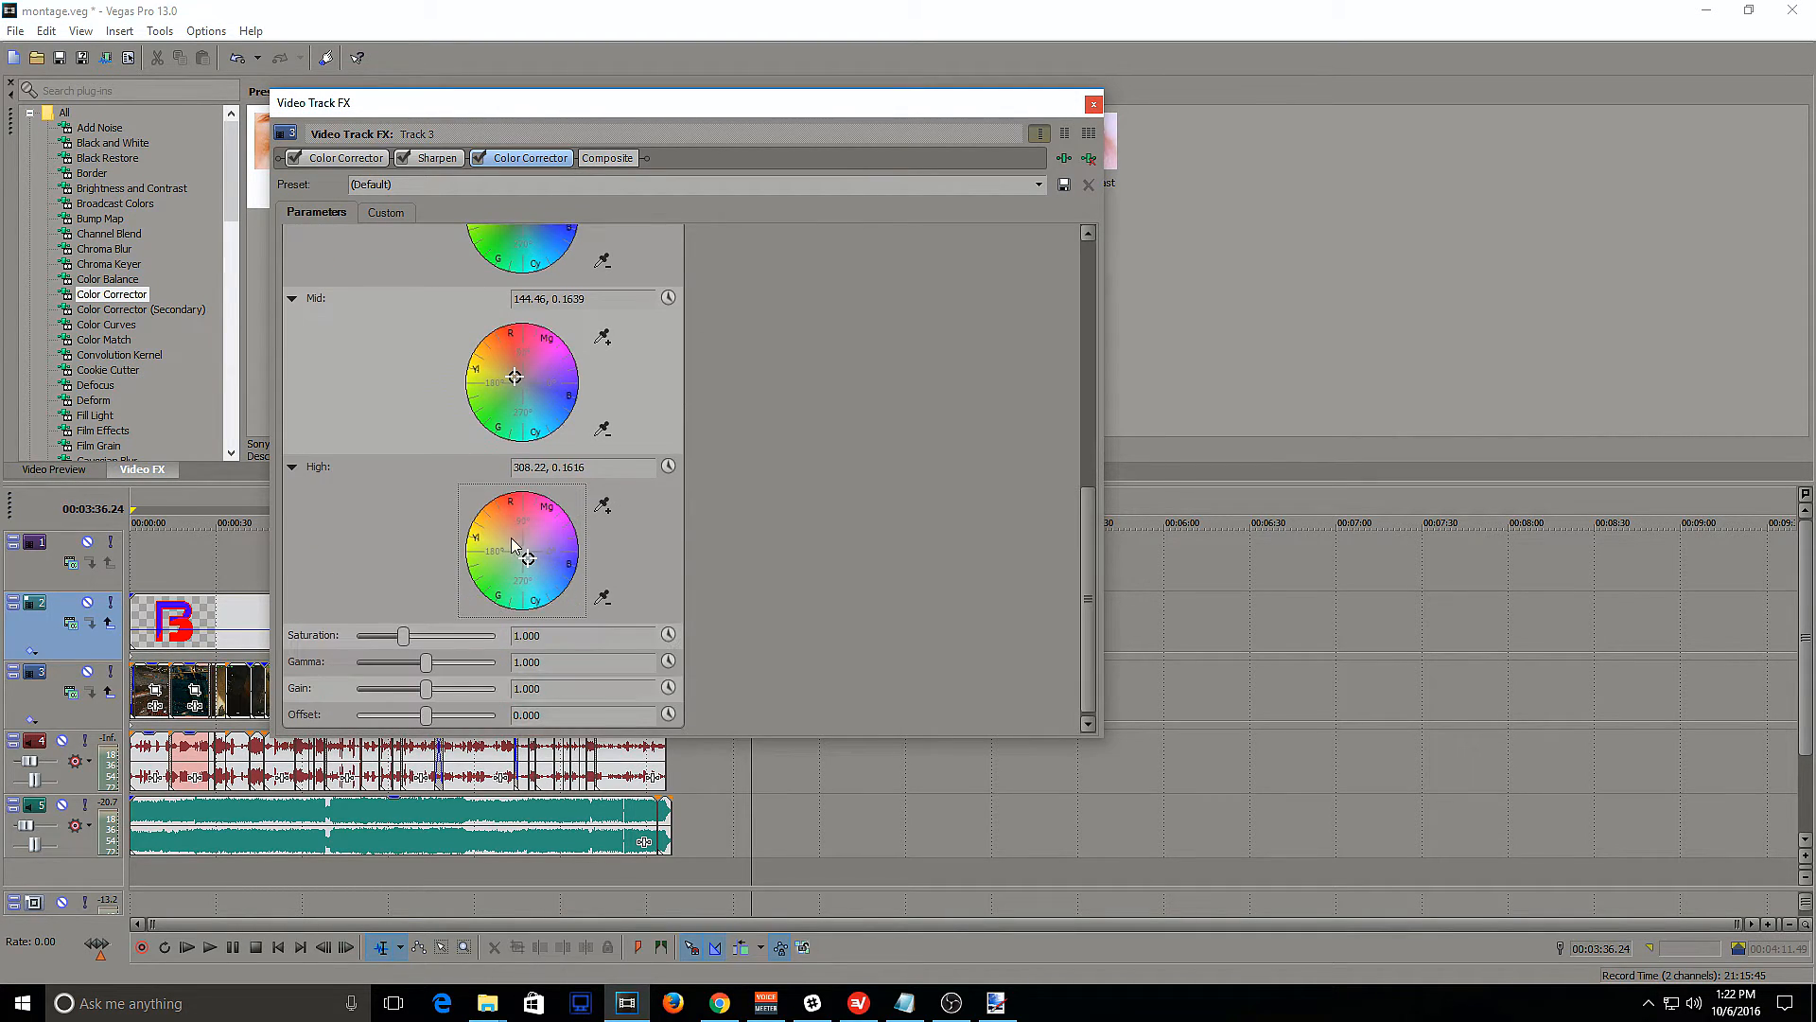
pyautogui.moveTo(547, 638); pyautogui.dragTo(527, 639)
pyautogui.click(1094, 103)
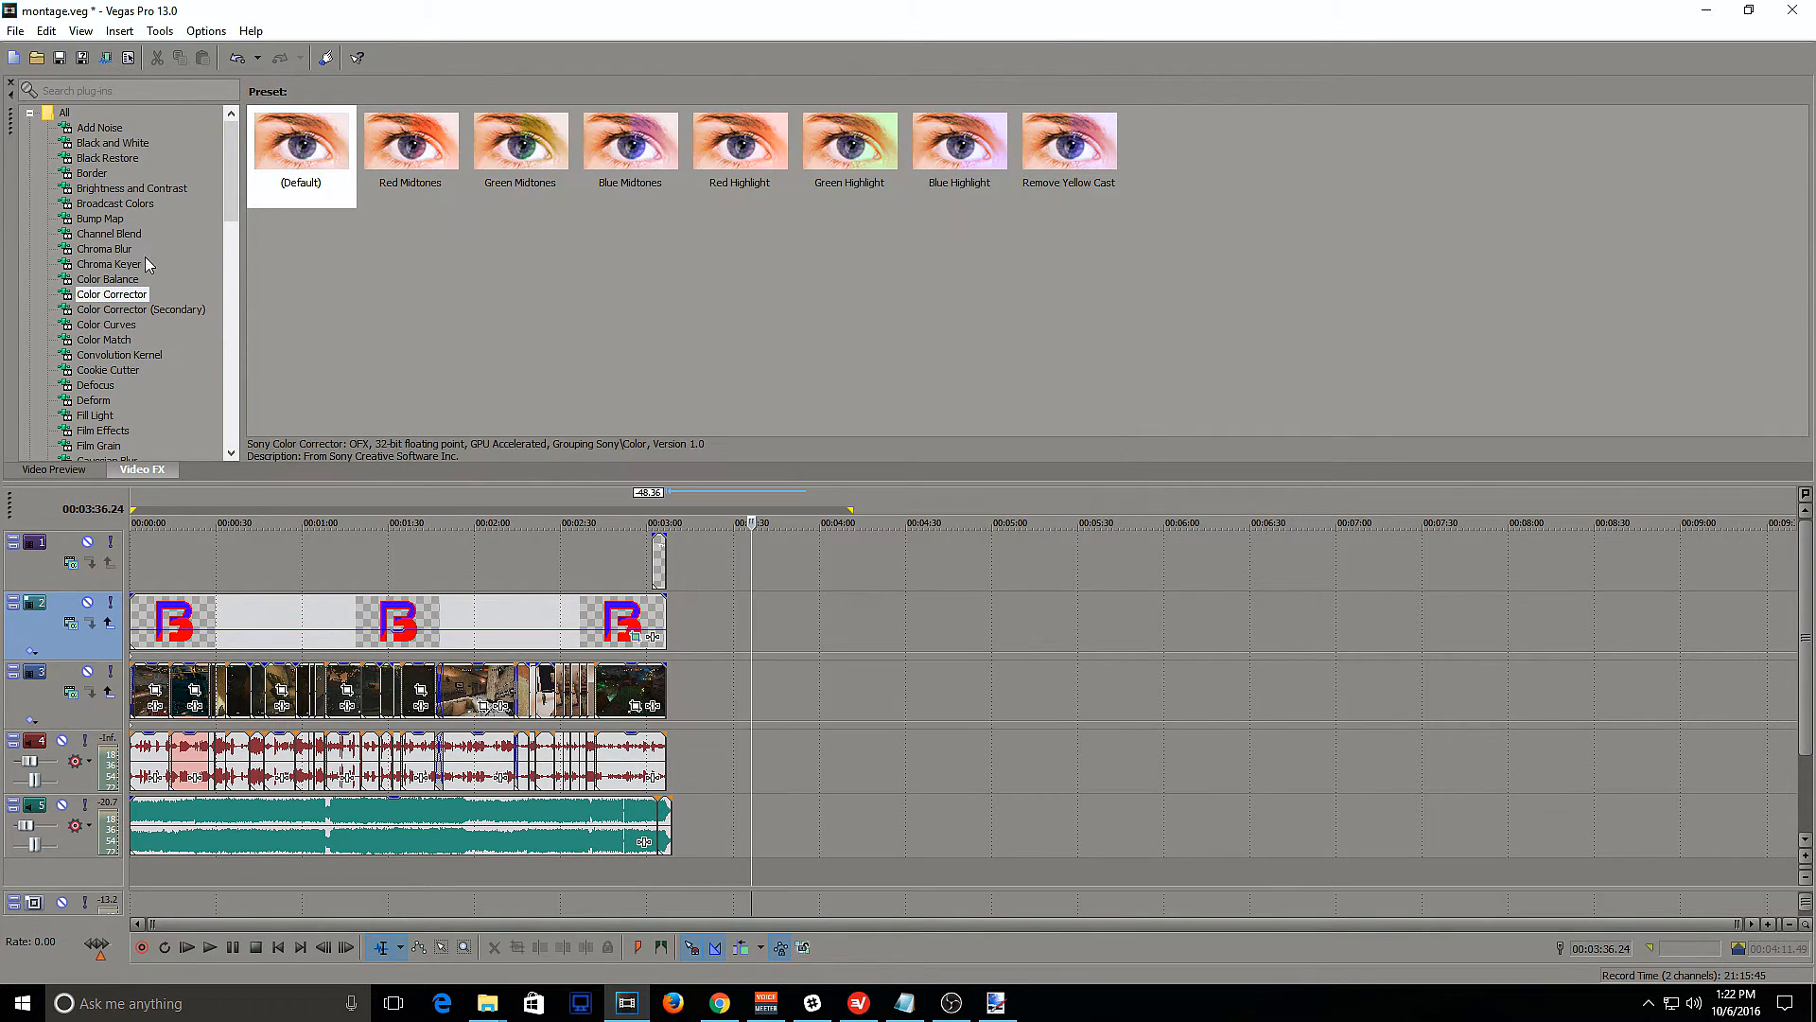
# Apply the Sharpen effect with its Default preset to the whole gameplay video track
pyautogui.scroll(-3, 133, 391)
pyautogui.scroll(-12, 133, 391)
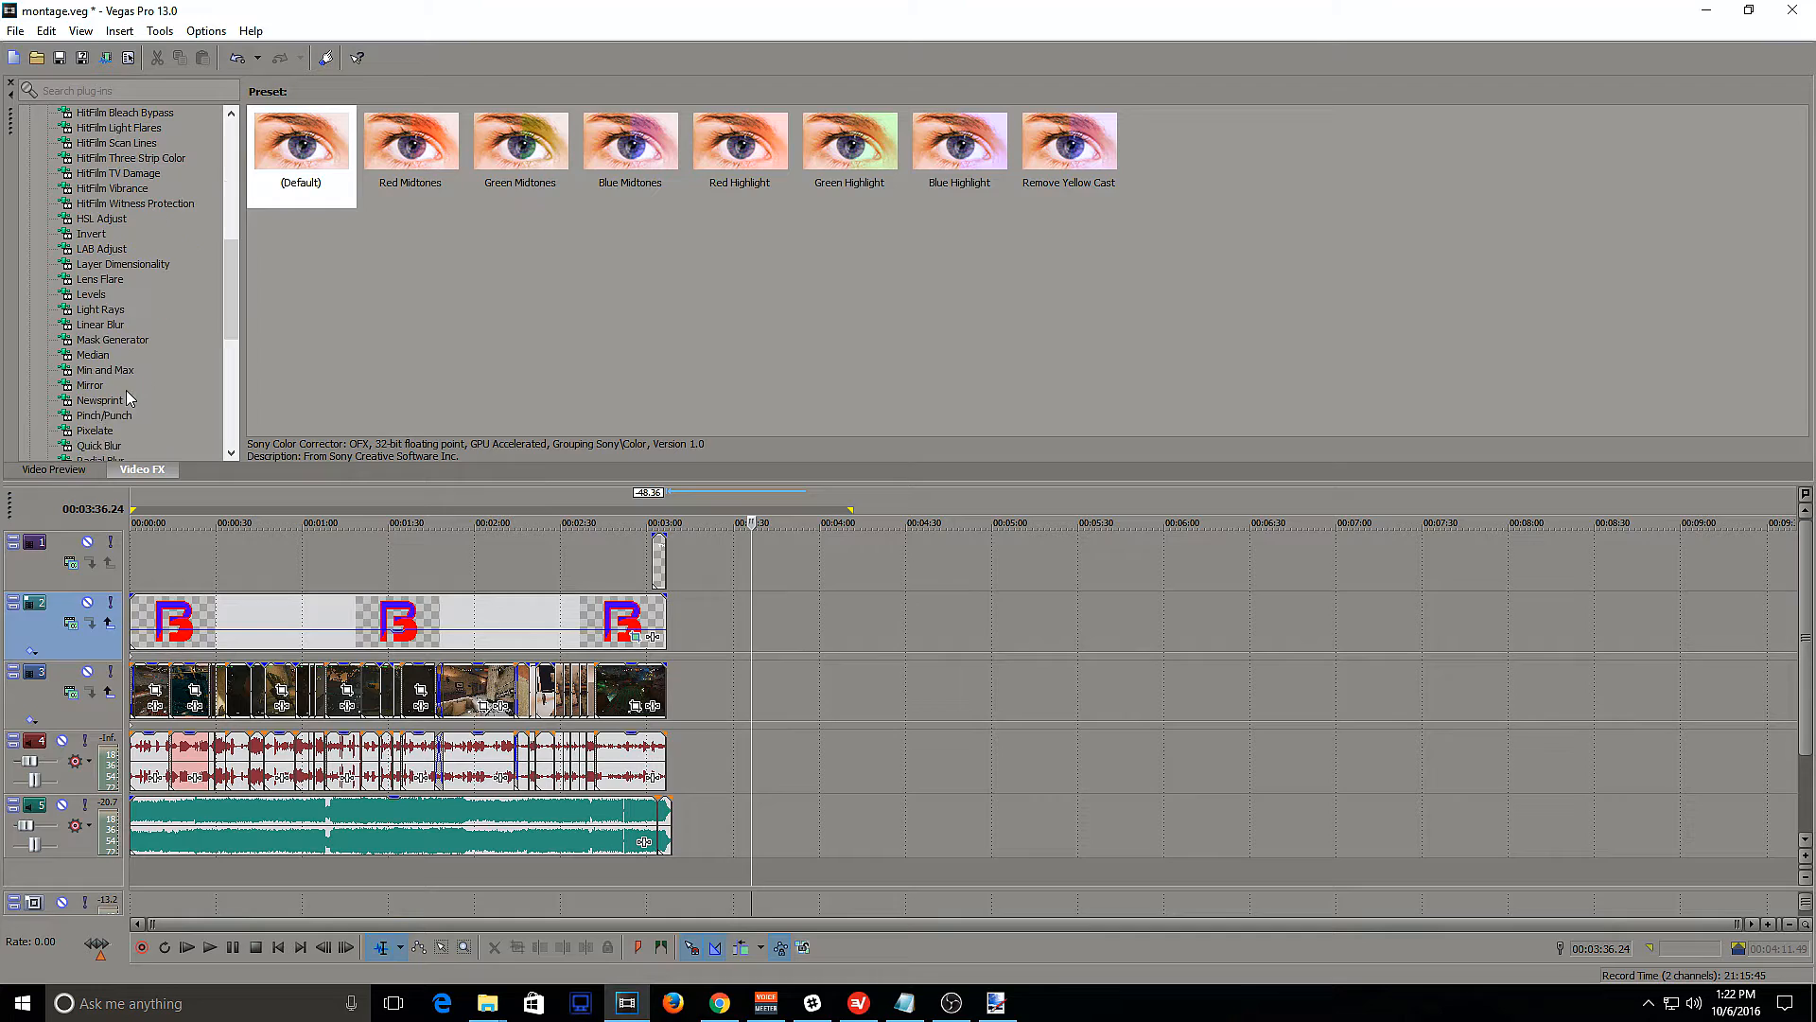
pyautogui.scroll(-1, 111, 393)
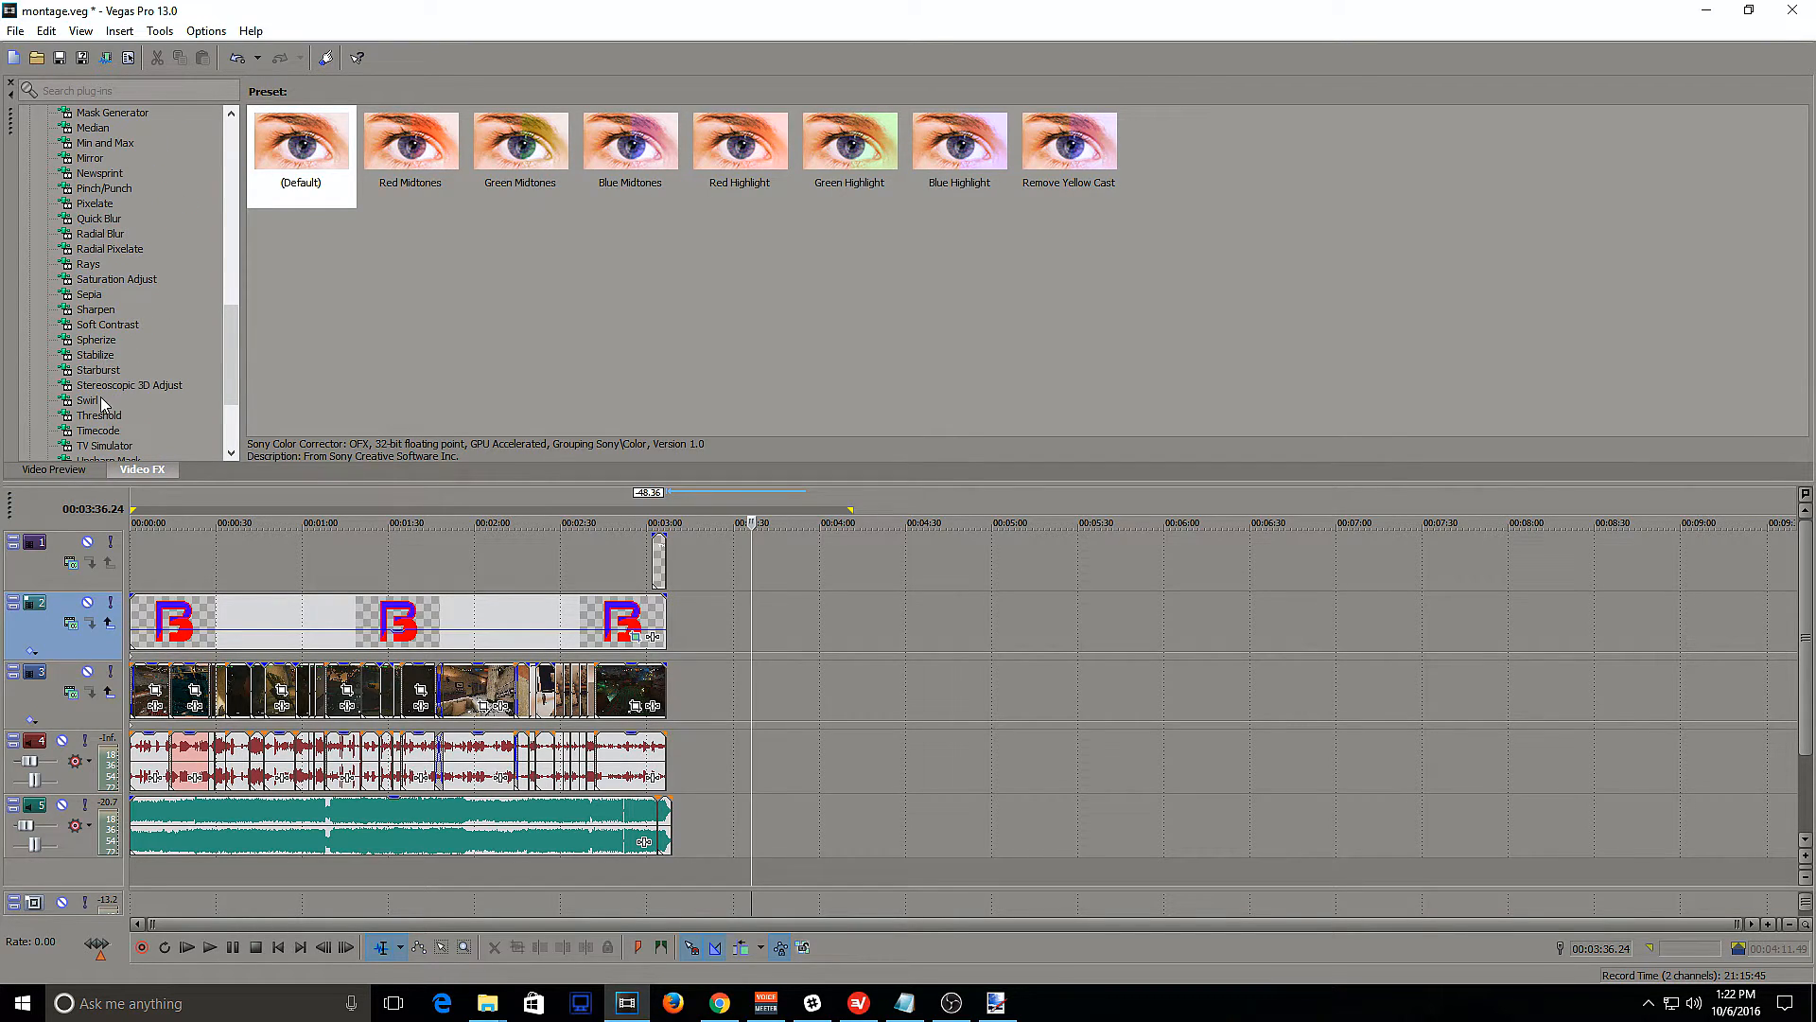
pyautogui.click(105, 310)
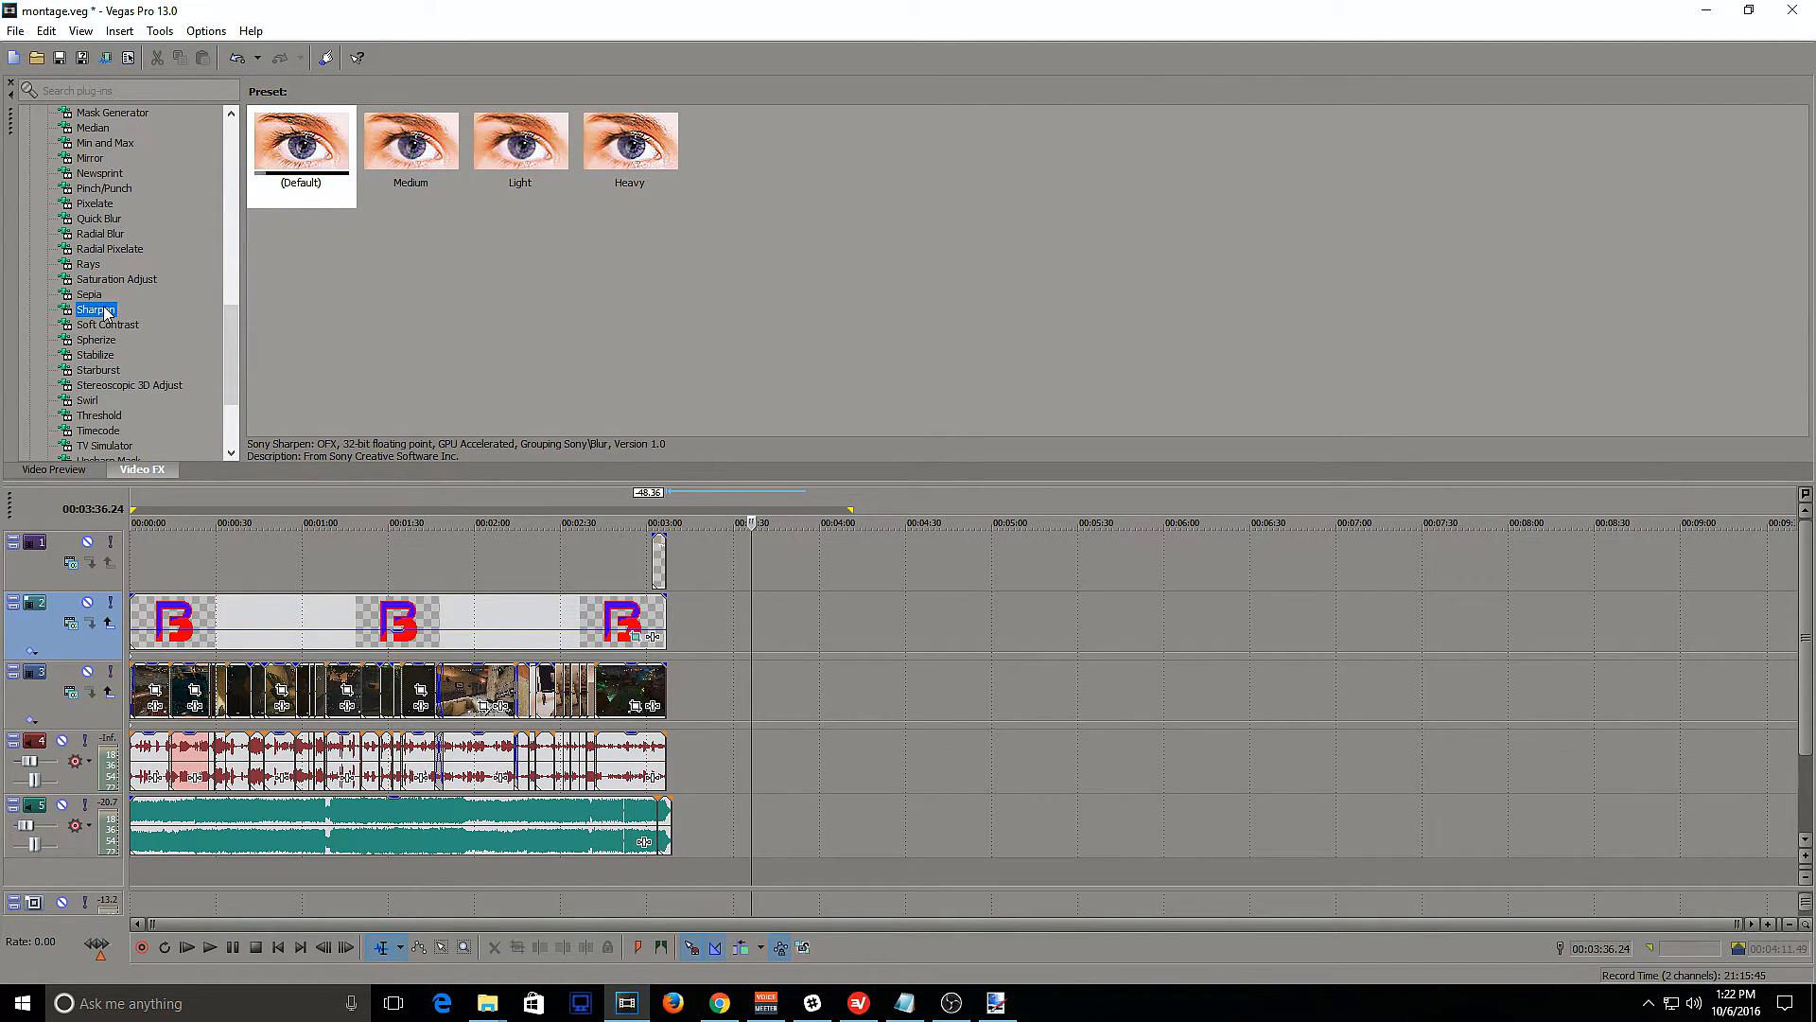
pyautogui.click(317, 151)
pyautogui.moveTo(317, 152); pyautogui.dragTo(46, 710)
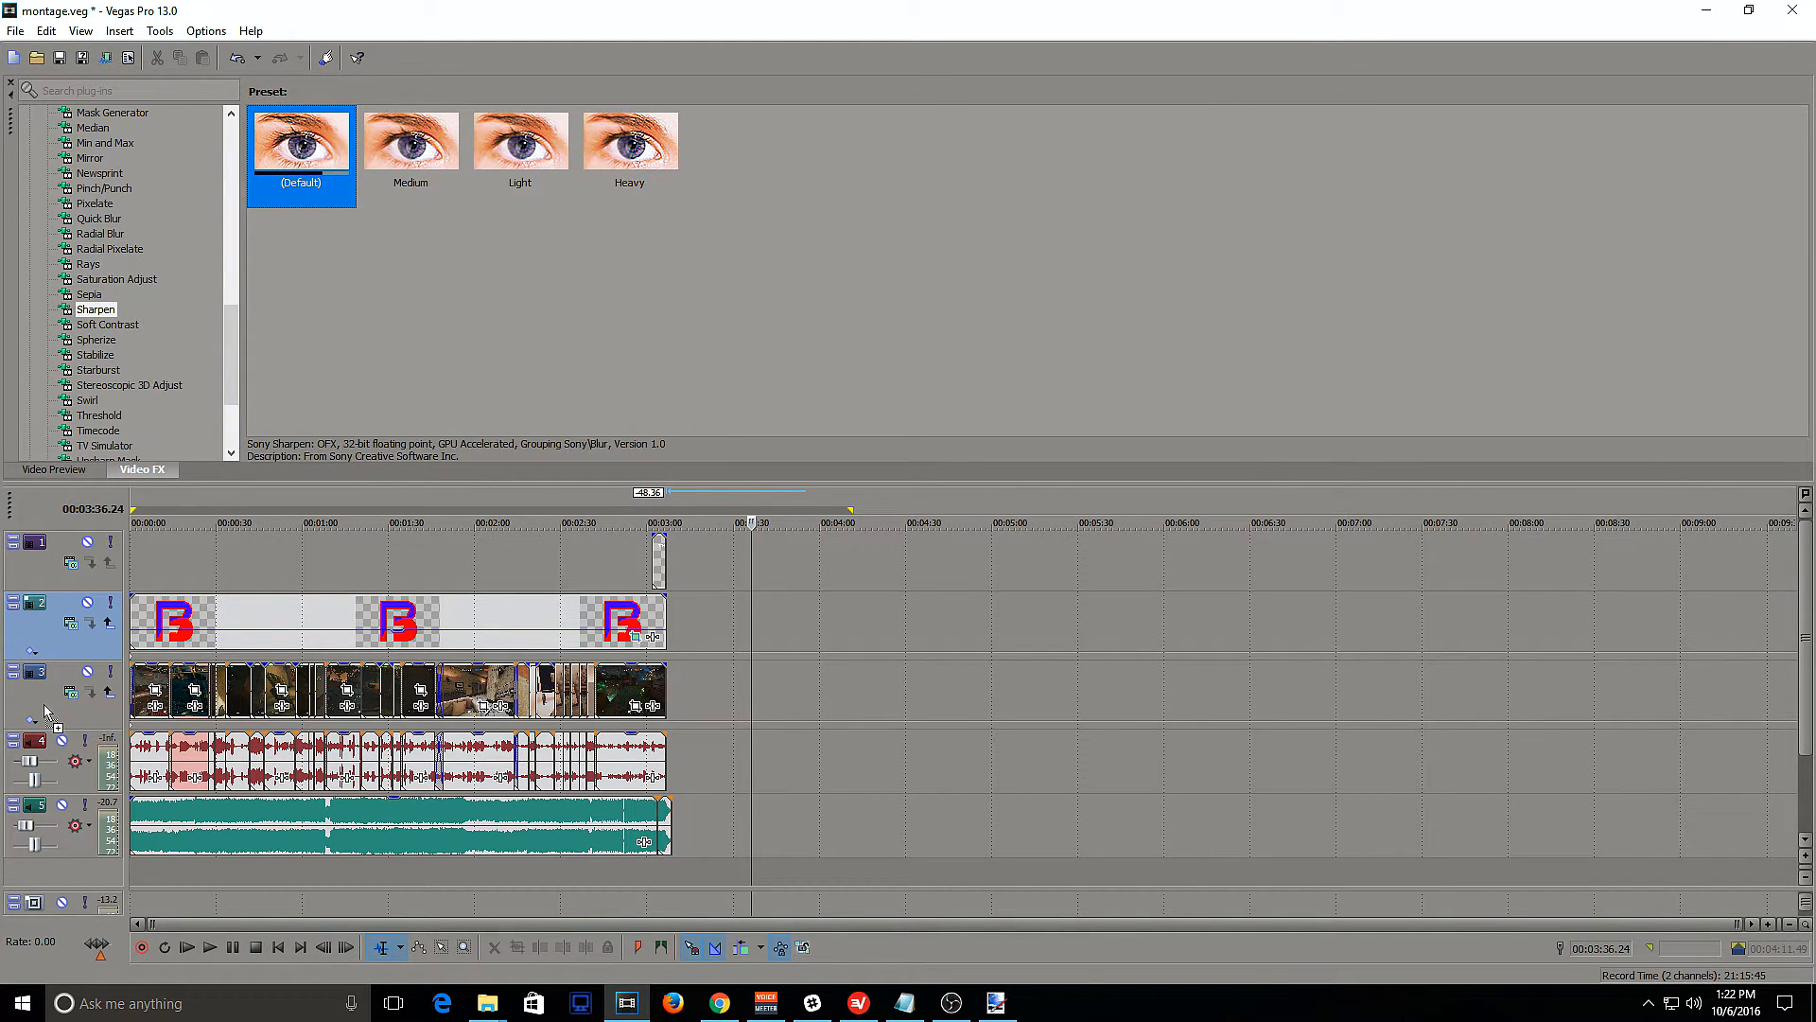
pyautogui.moveTo(46, 710); pyautogui.dragTo(44, 711)
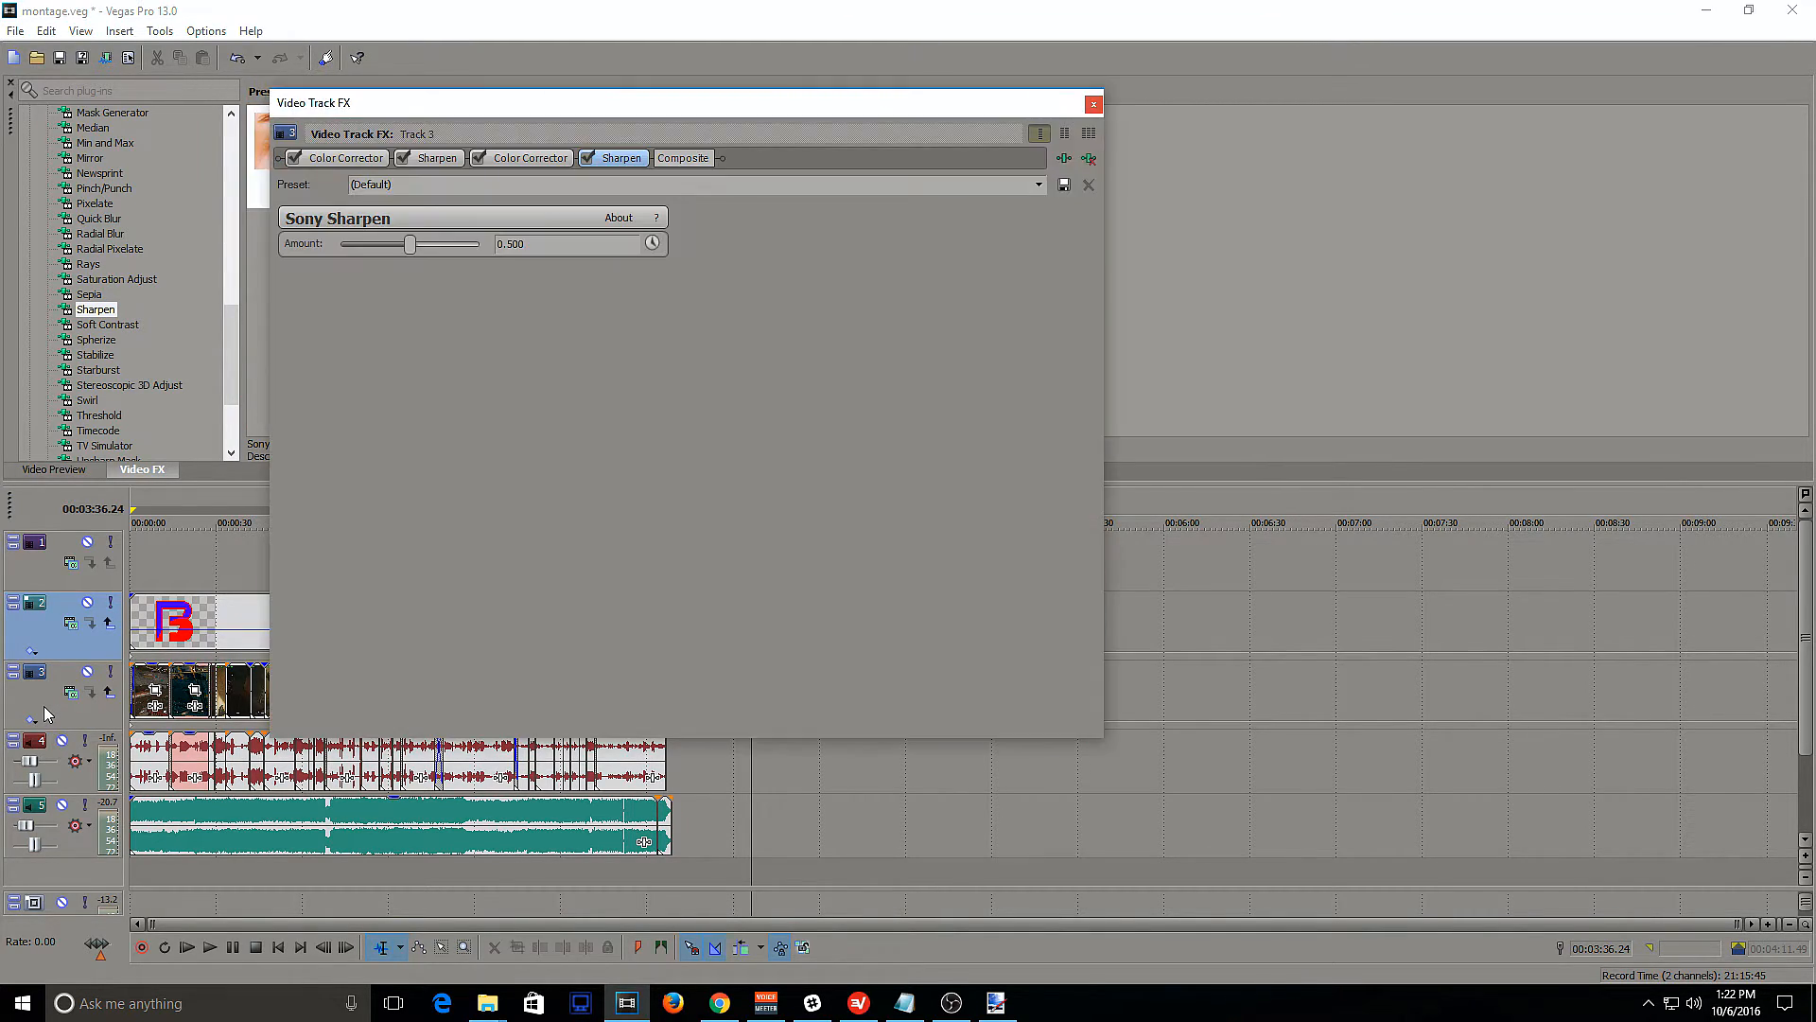
# Set the newly added Sharpen effect's amount on the gameplay track to 0.050 and close the effect settings
pyautogui.moveTo(531, 244); pyautogui.dragTo(515, 247)
pyautogui.write('050')
pyautogui.click(1094, 106)
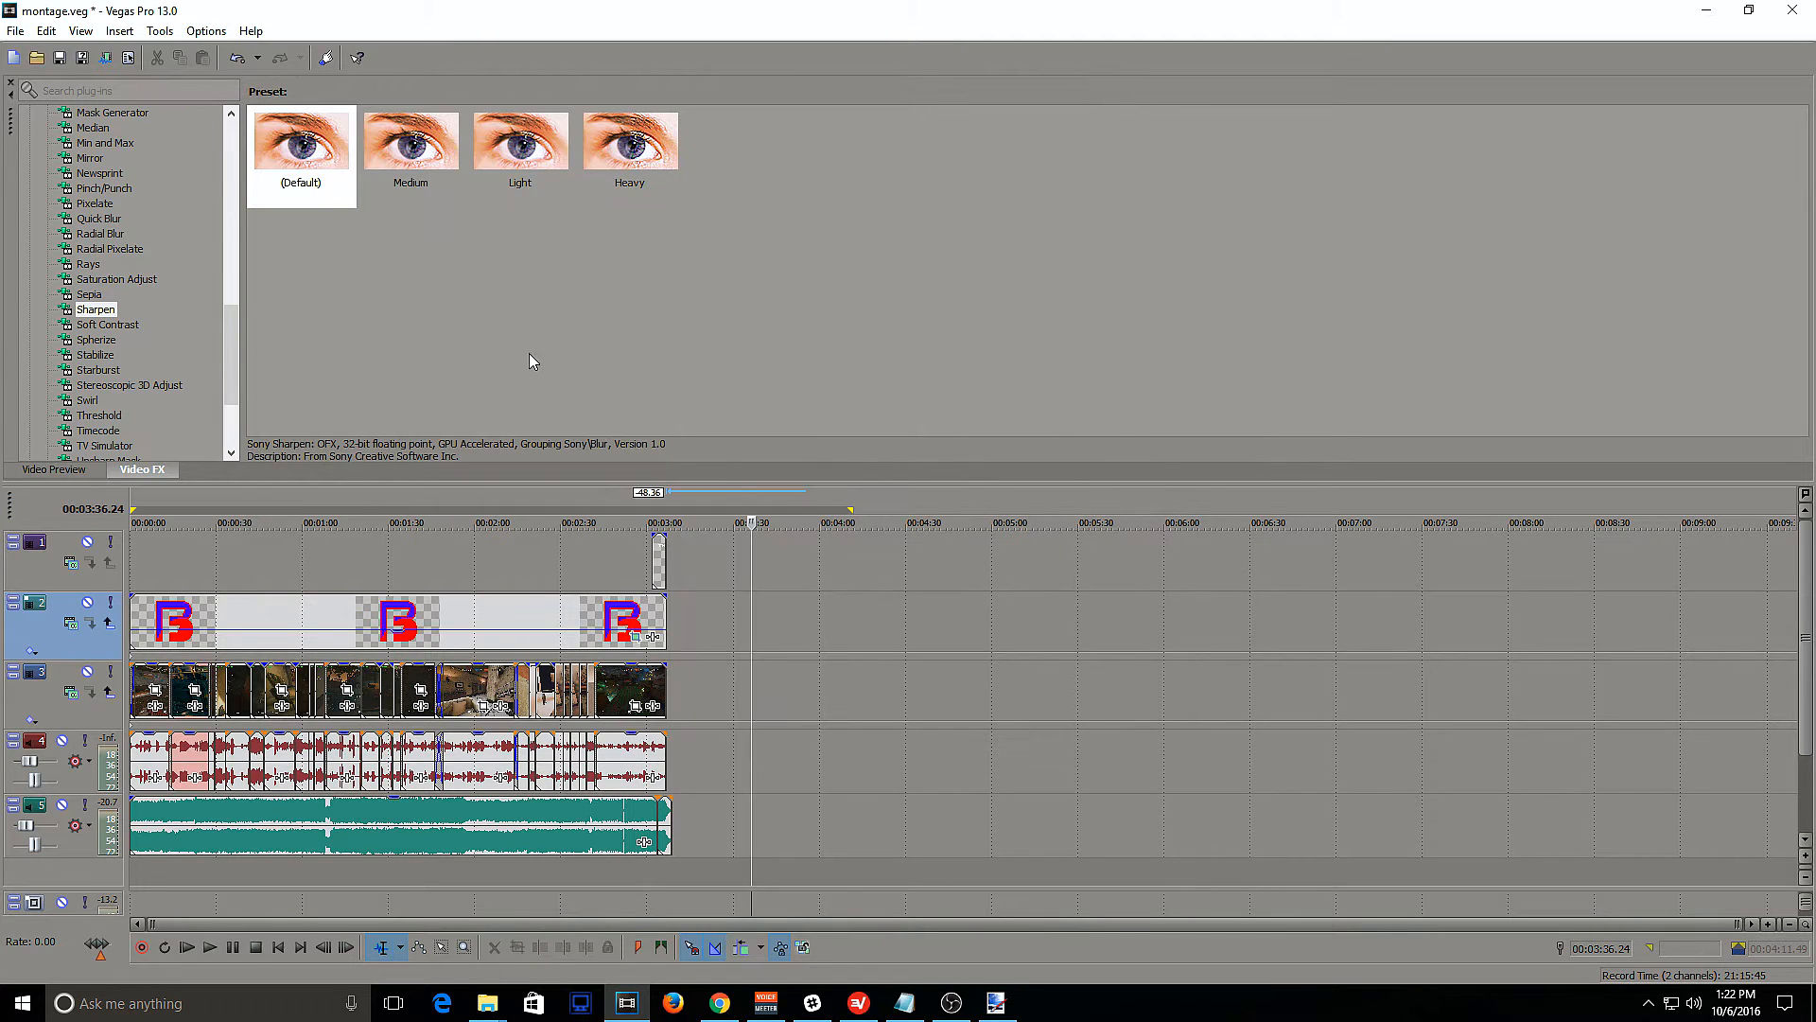
# Play back the gameplay from about 1:17 in the video preview to check the color correction and sharpening
pyautogui.click(69, 472)
pyautogui.click(352, 680)
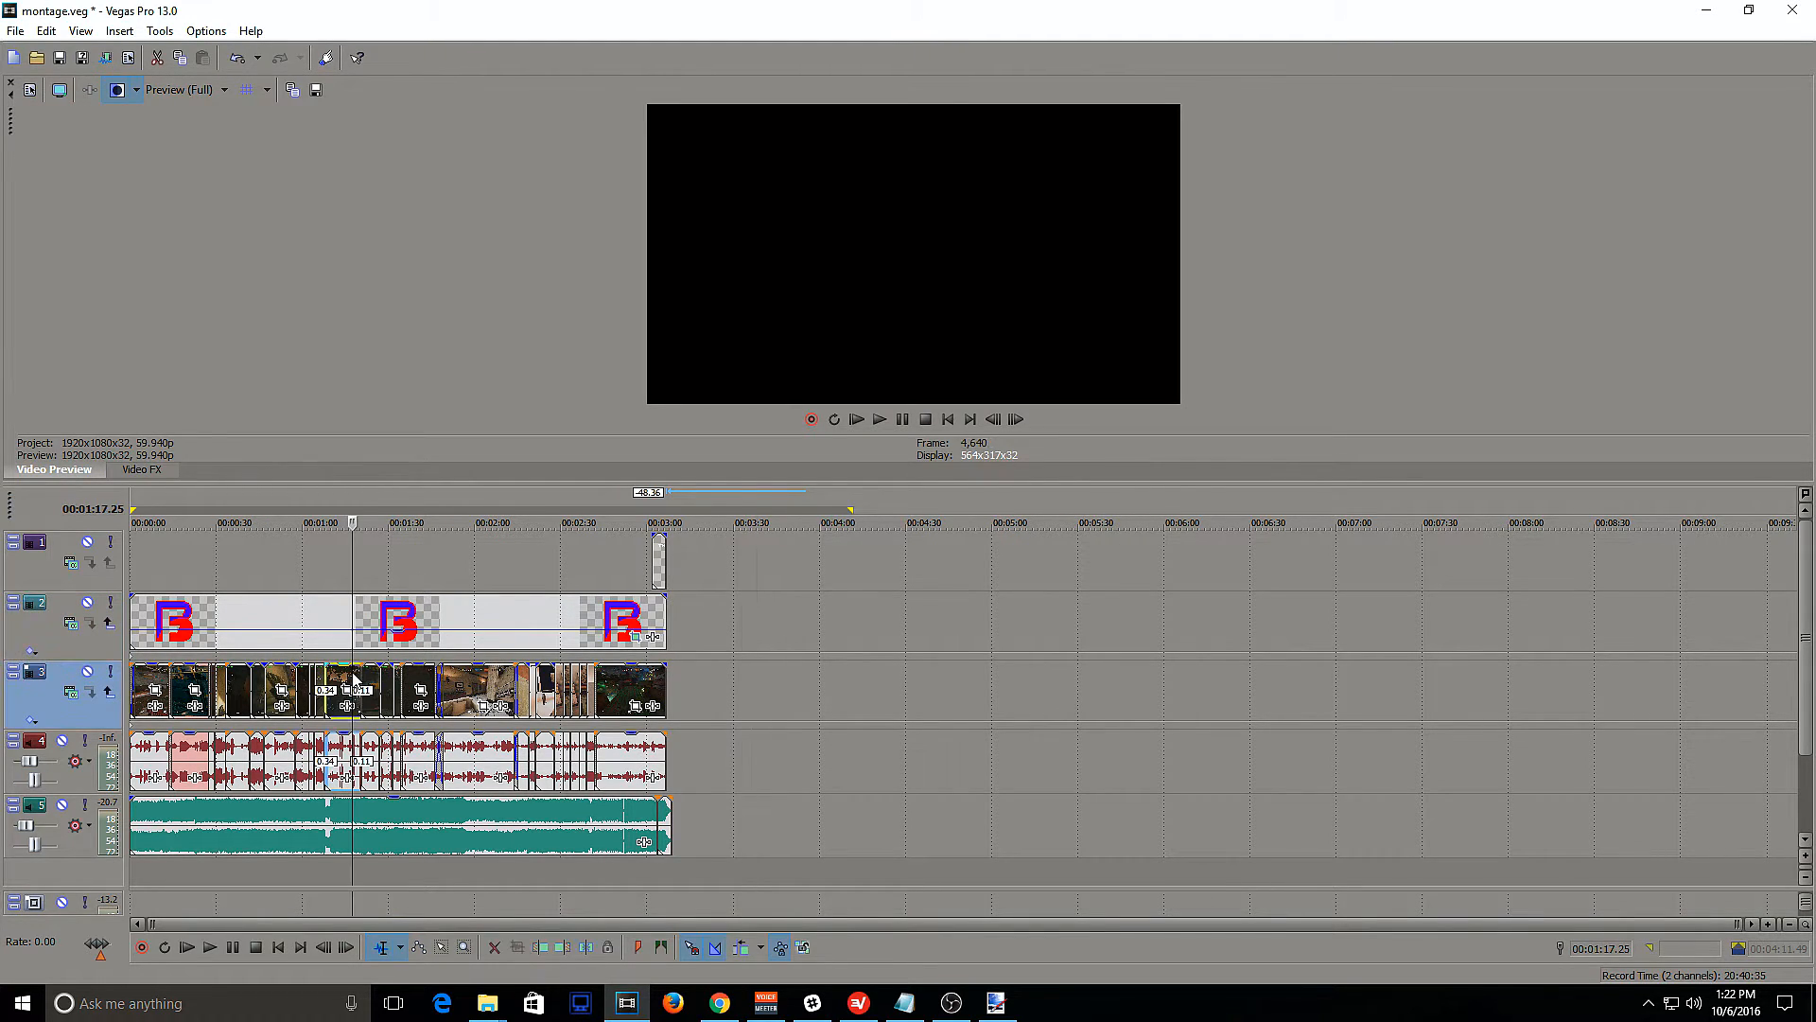
pyautogui.press('space')
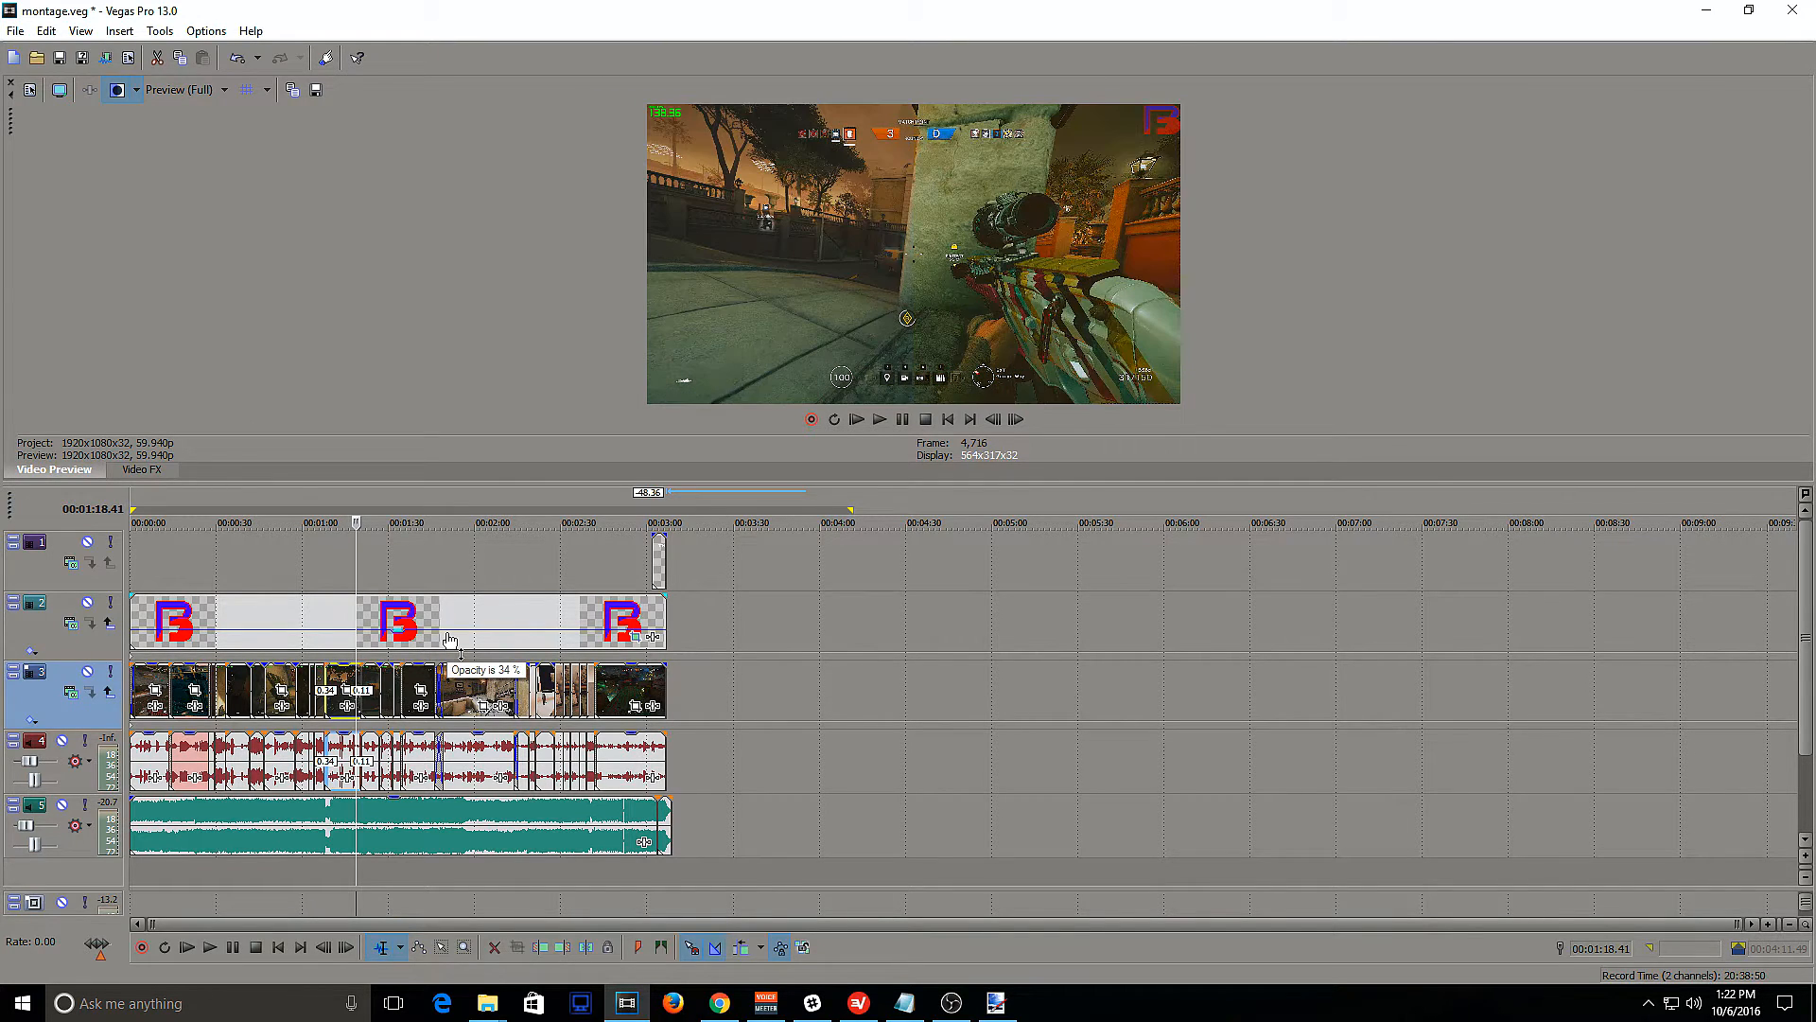
pyautogui.press('space')
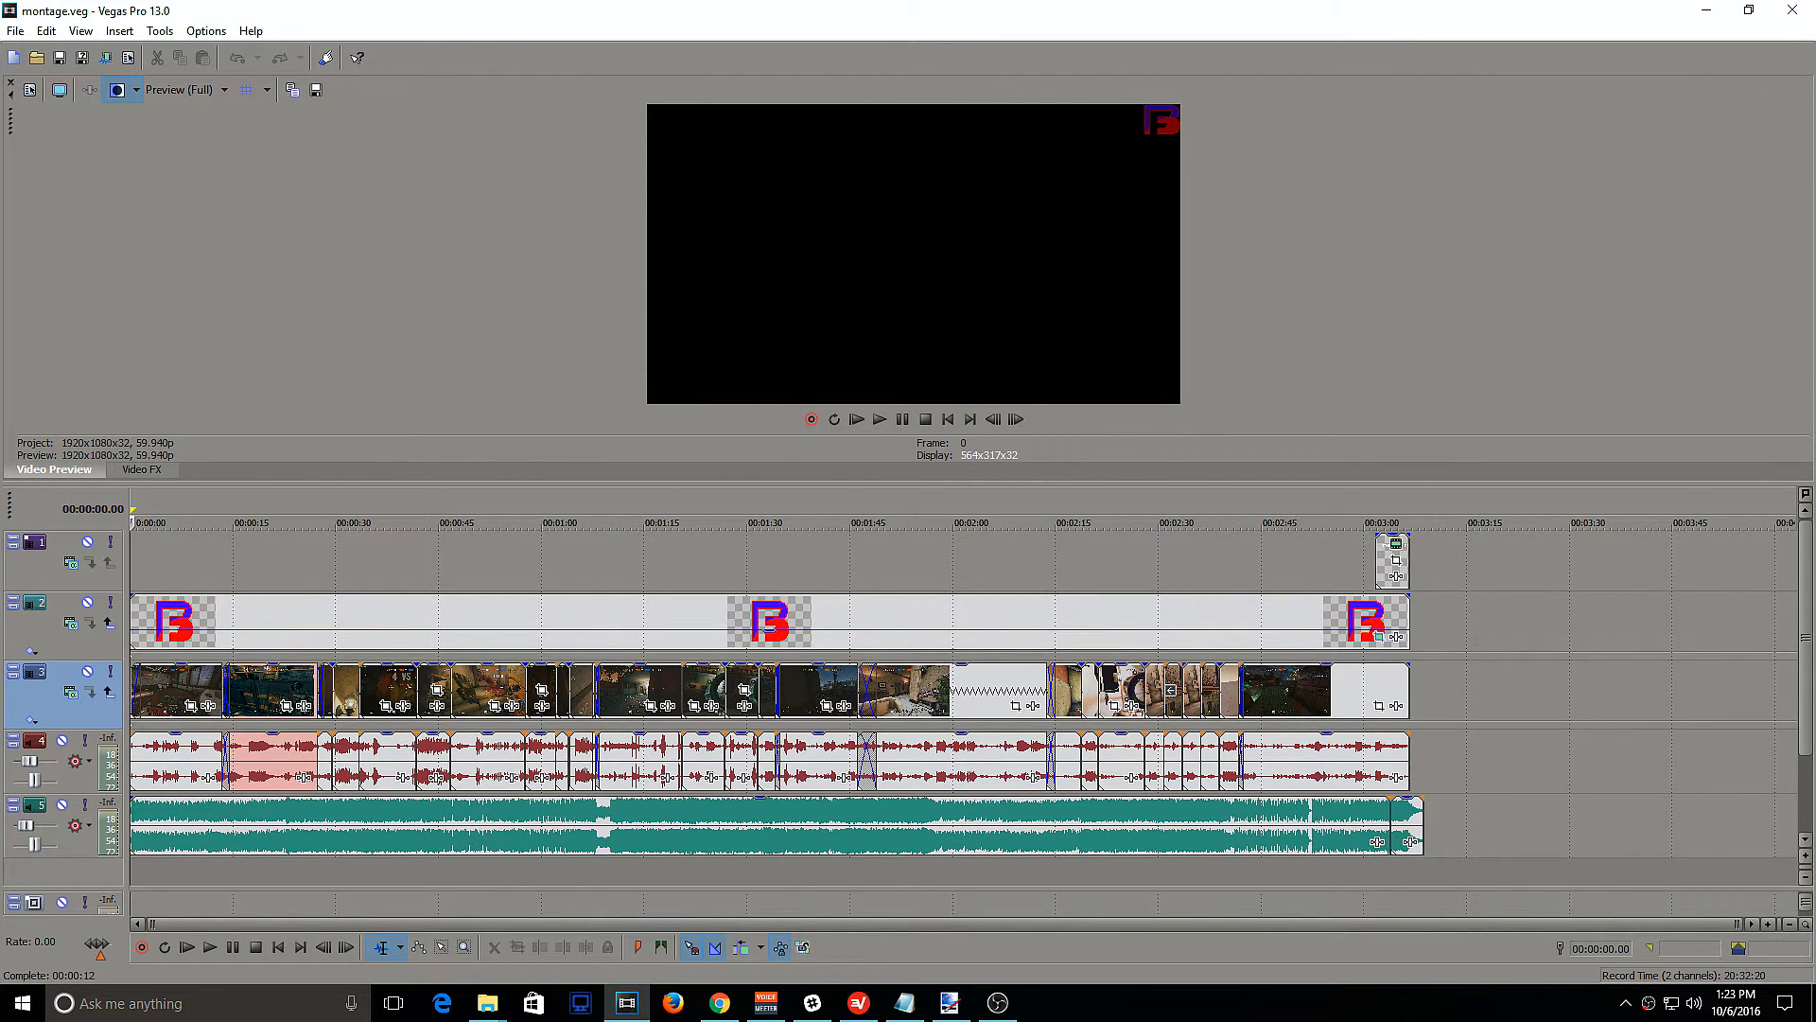
# Open the Render As settings, list all formats and select the MainConcept AVC/AAC template Internet HD 1080p
pyautogui.click(15, 32)
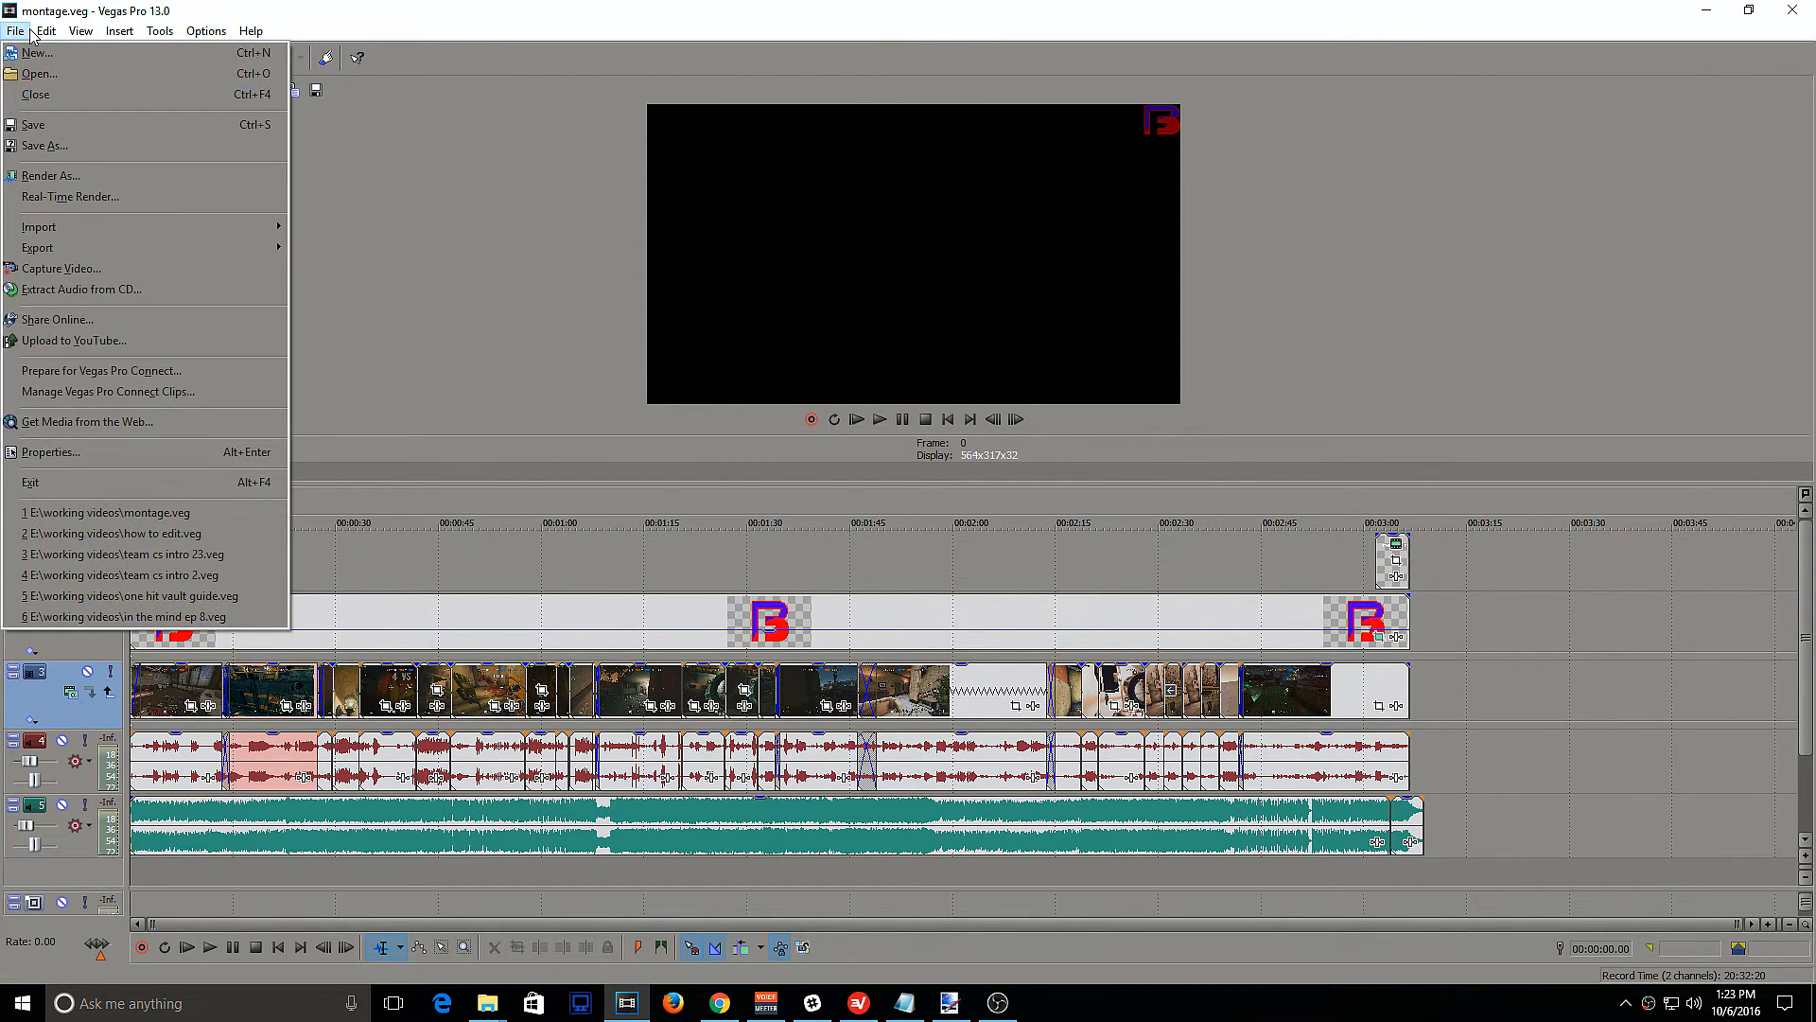
pyautogui.click(74, 177)
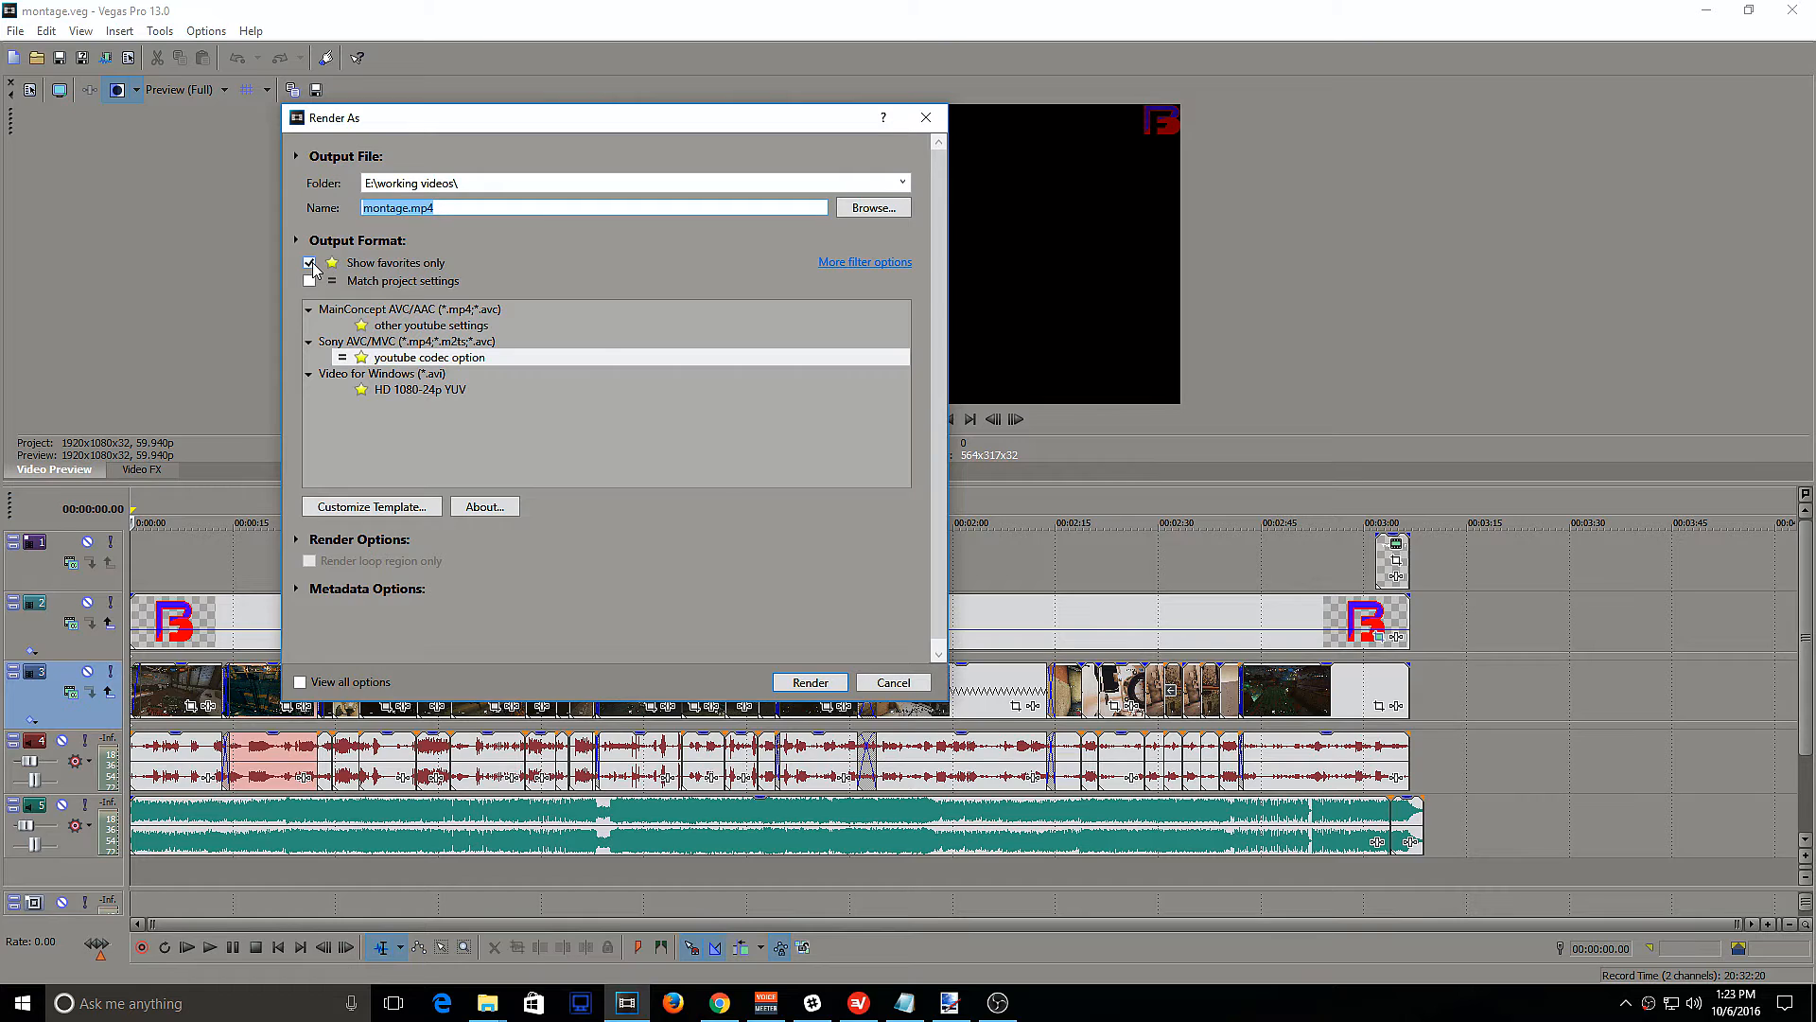
pyautogui.click(309, 263)
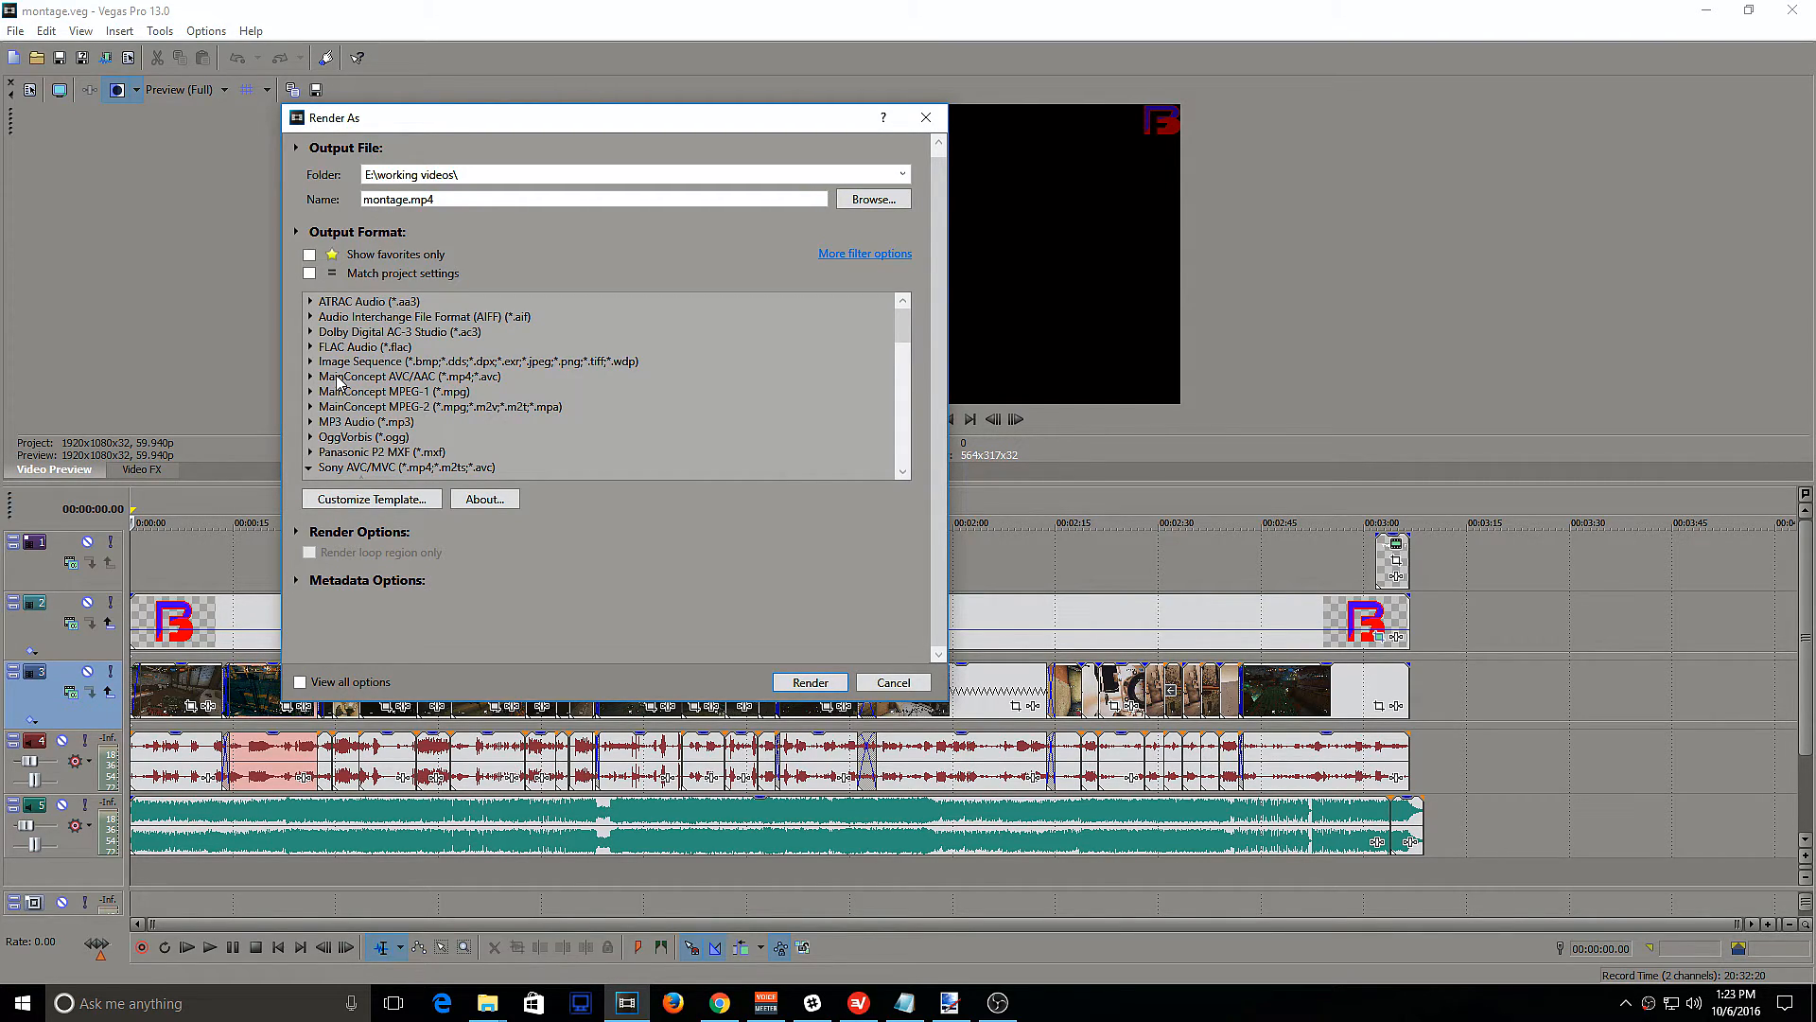
pyautogui.click(310, 378)
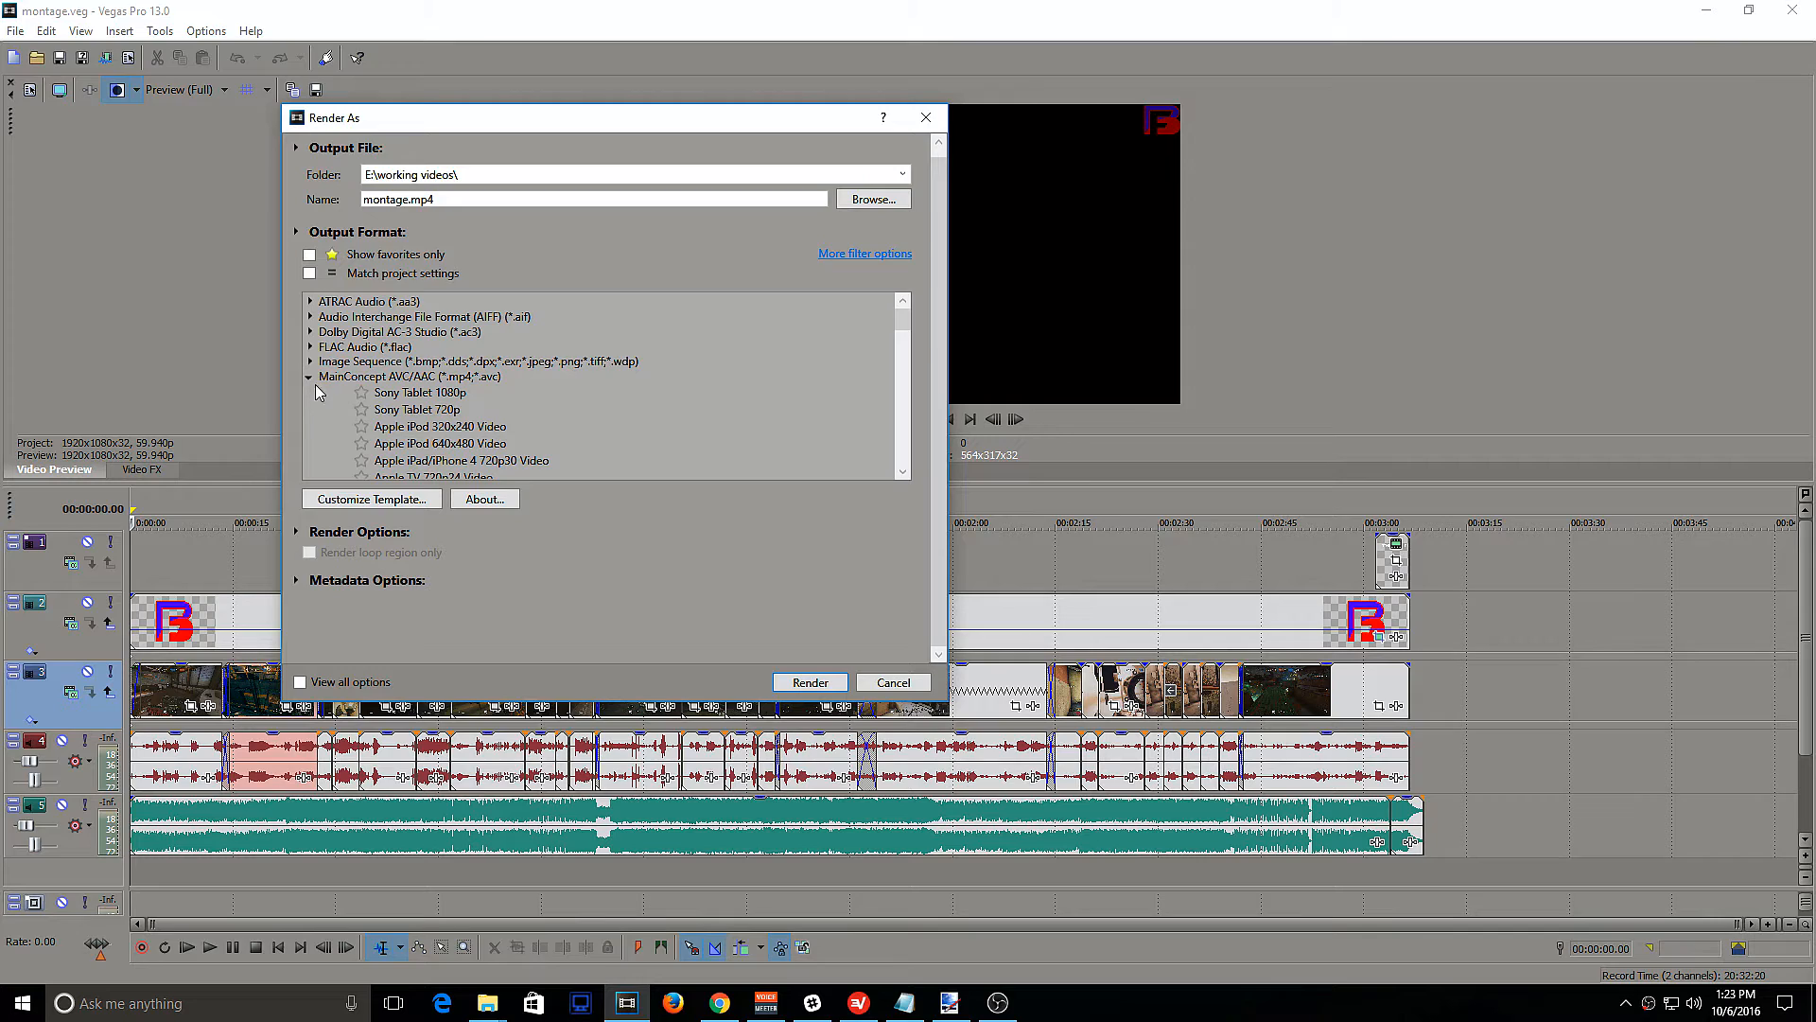
pyautogui.scroll(-1, 544, 421)
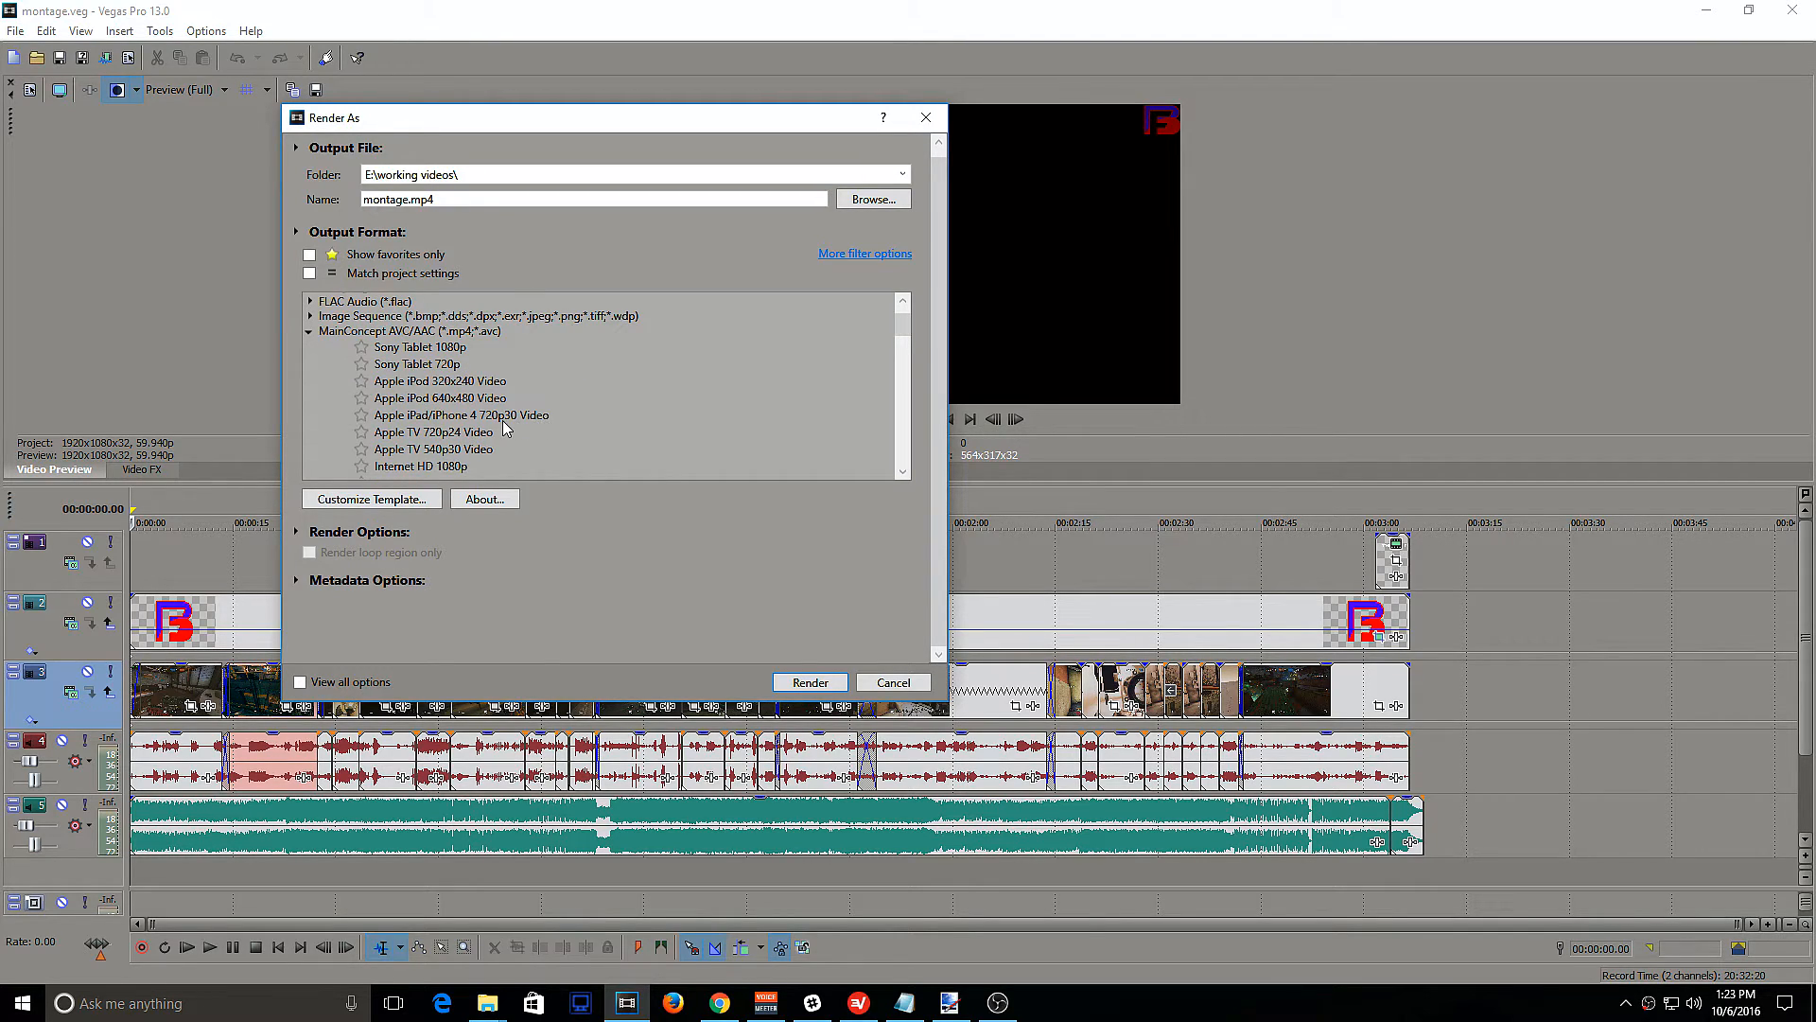
pyautogui.scroll(-1, 504, 427)
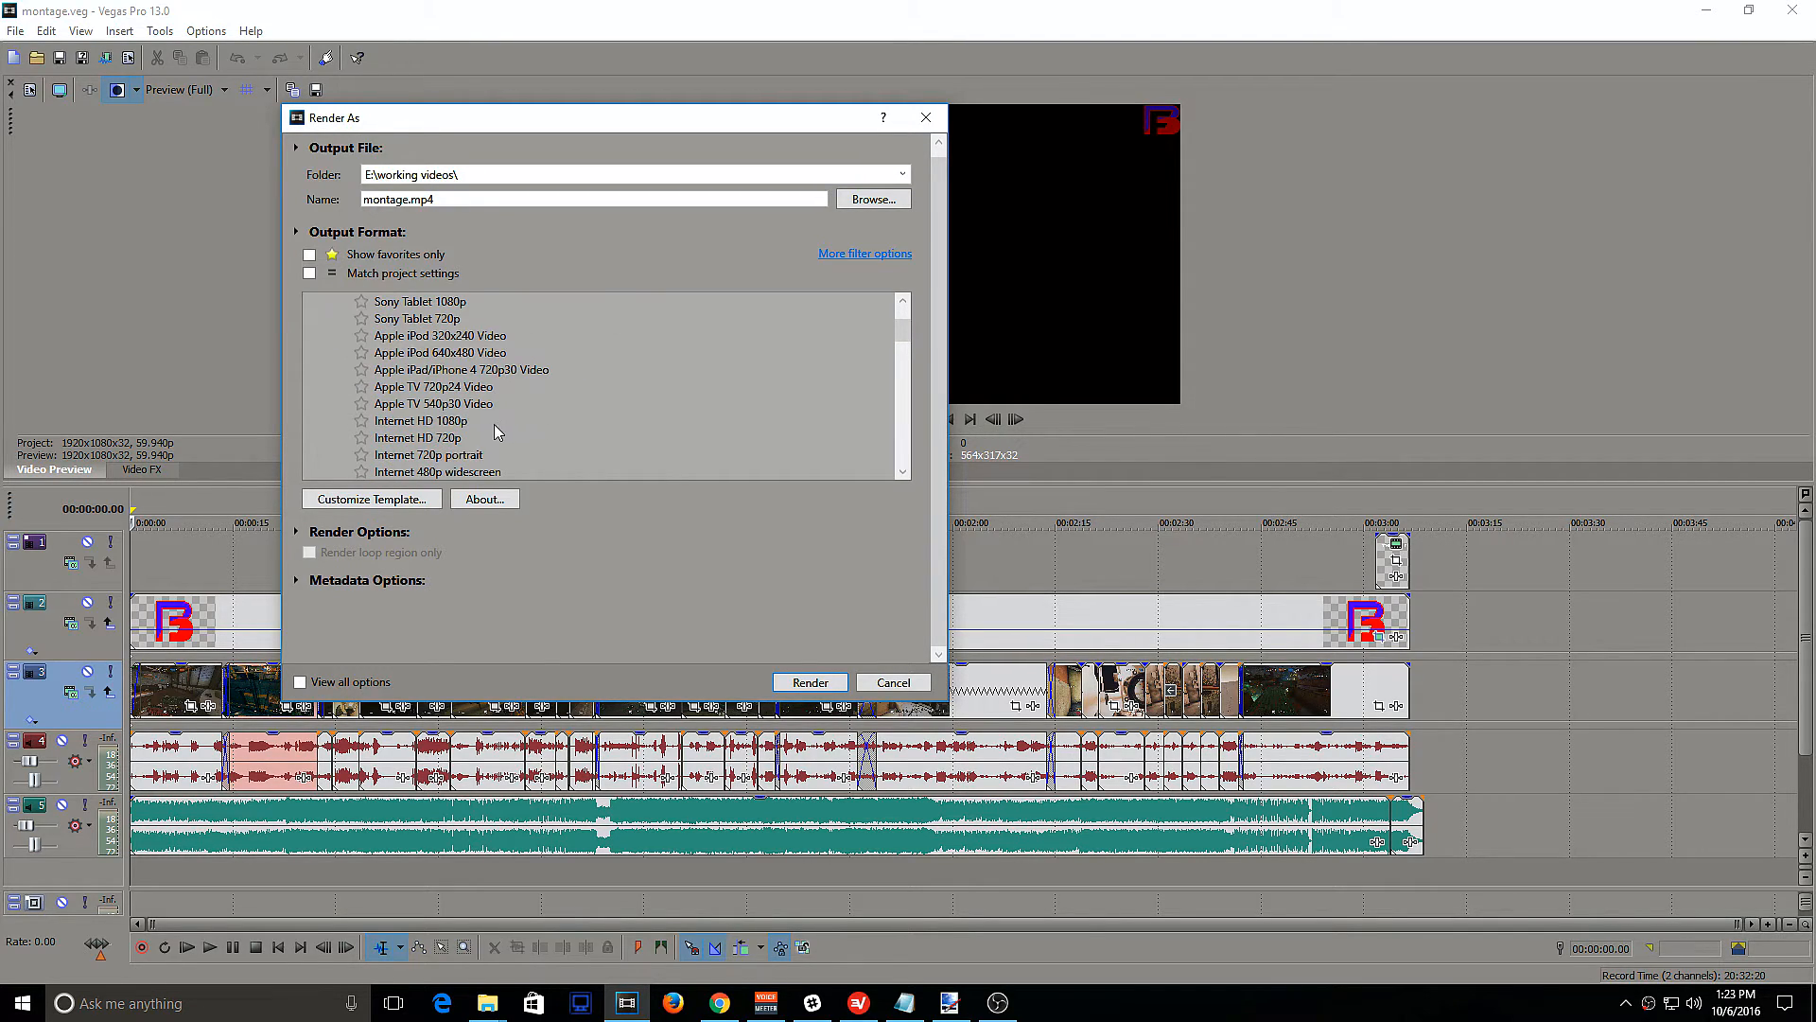
pyautogui.click(404, 422)
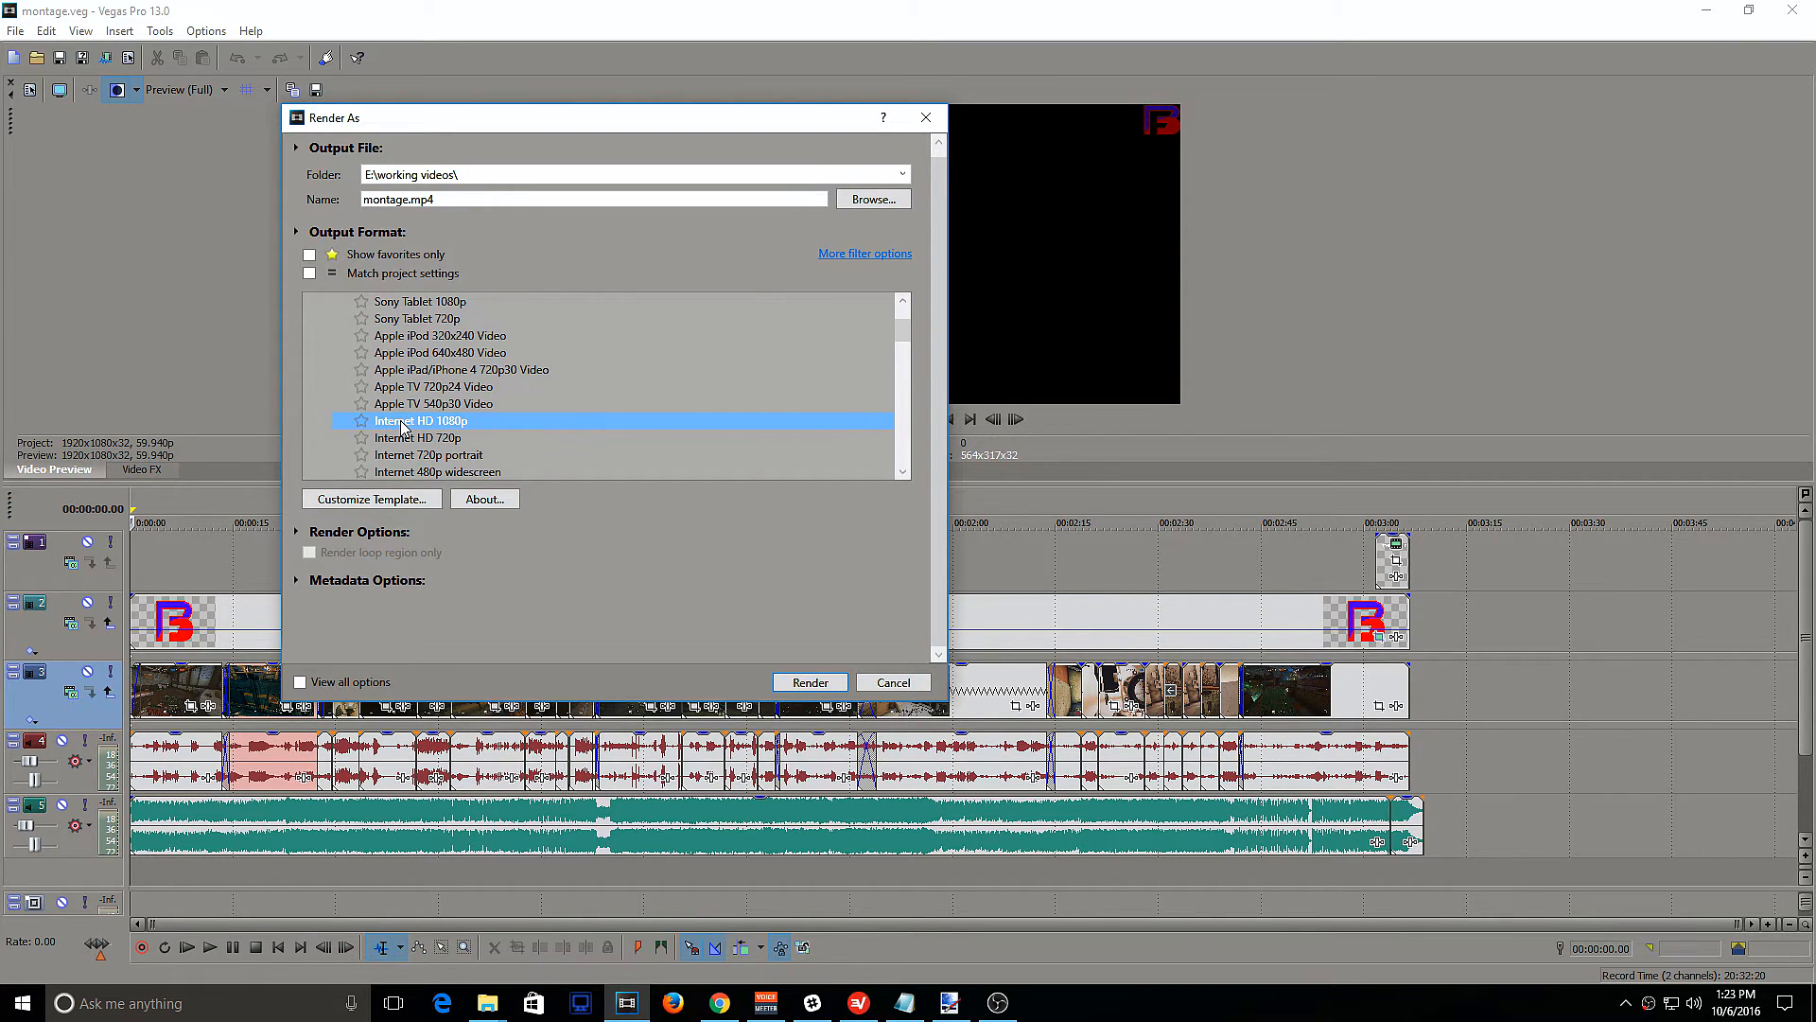
# Customize the template with a frame rate of 60, no source frame rate adjustment, 14 reference frames and the deblocking filter enabled
pyautogui.click(400, 506)
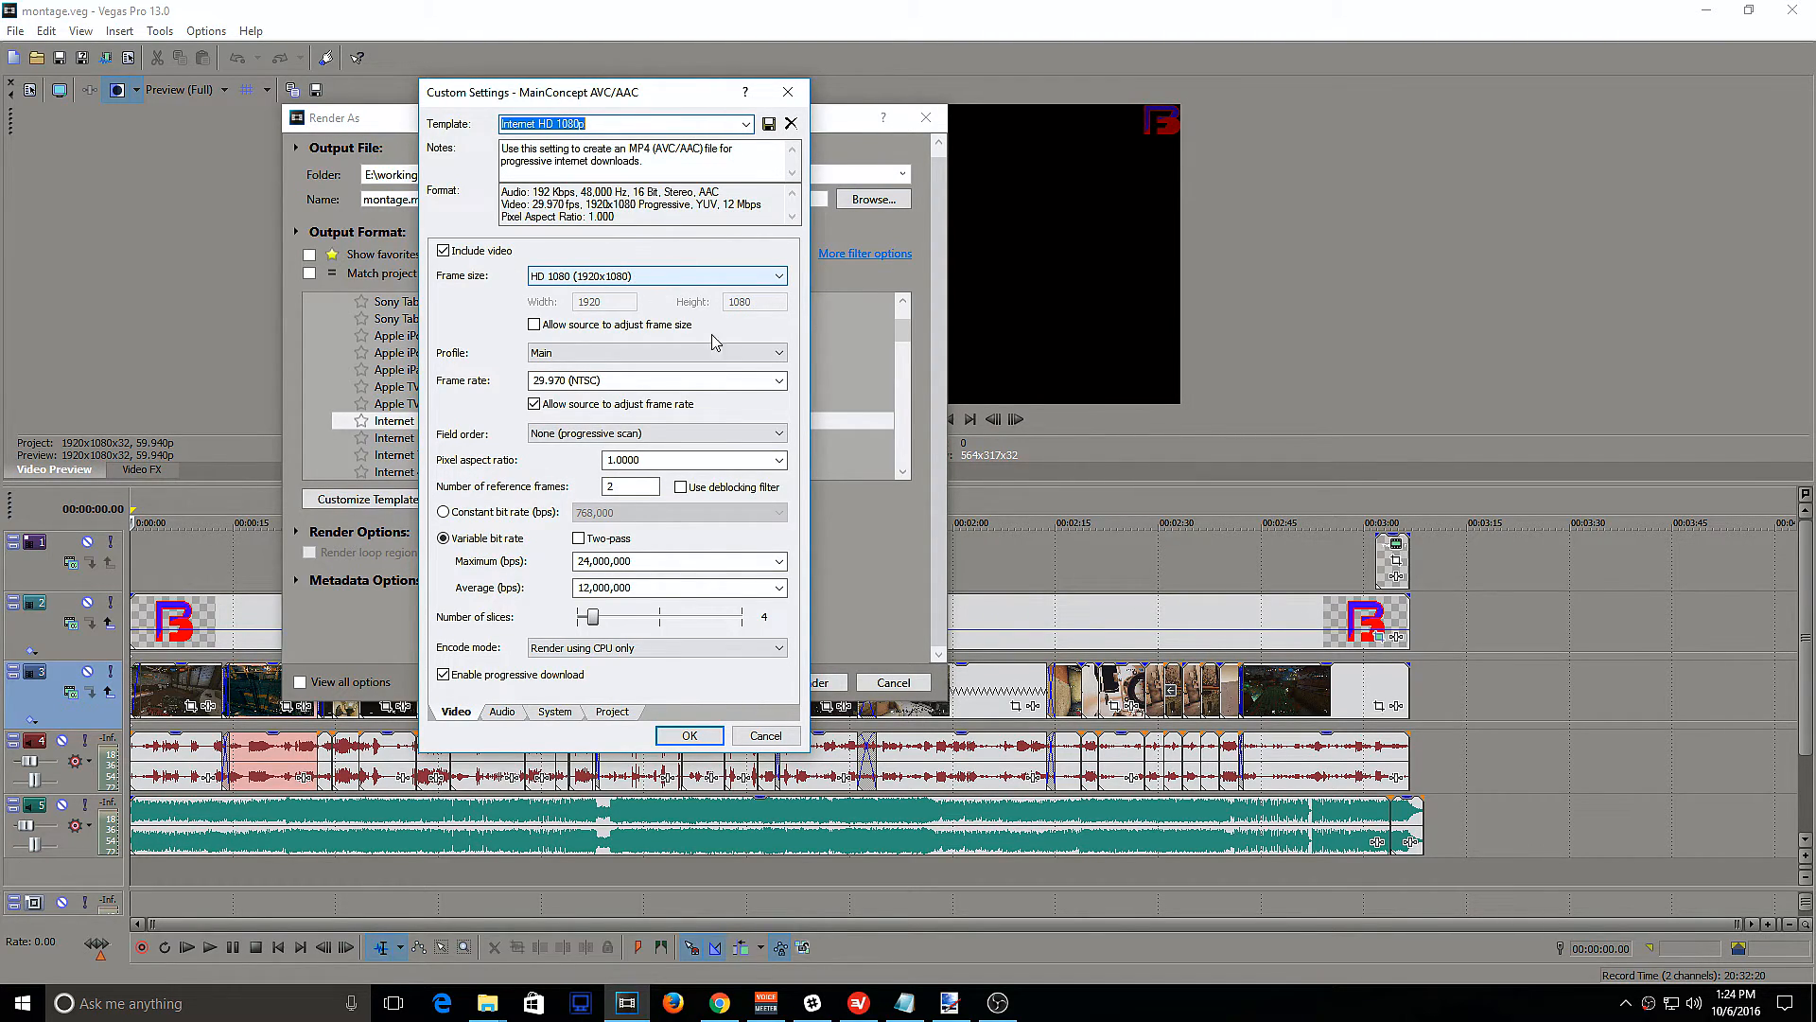
pyautogui.click(568, 356)
pyautogui.click(571, 365)
pyautogui.click(756, 381)
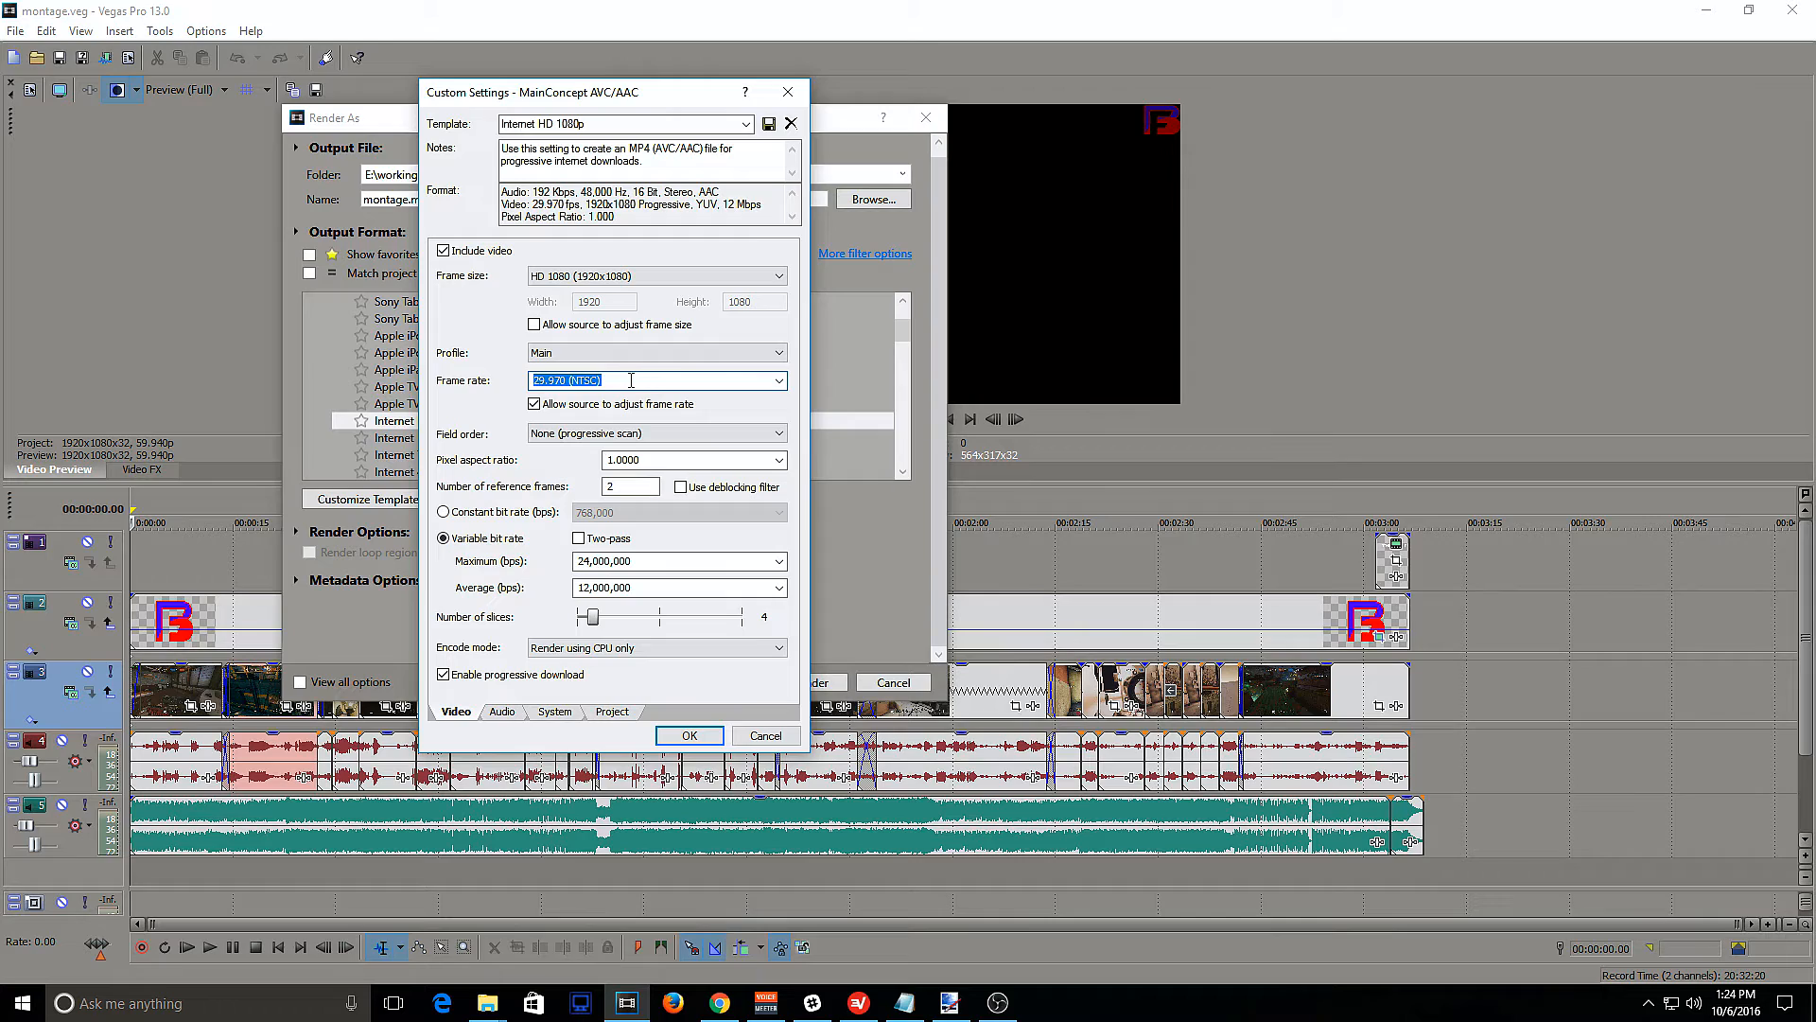
pyautogui.write('60')
pyautogui.click(534, 405)
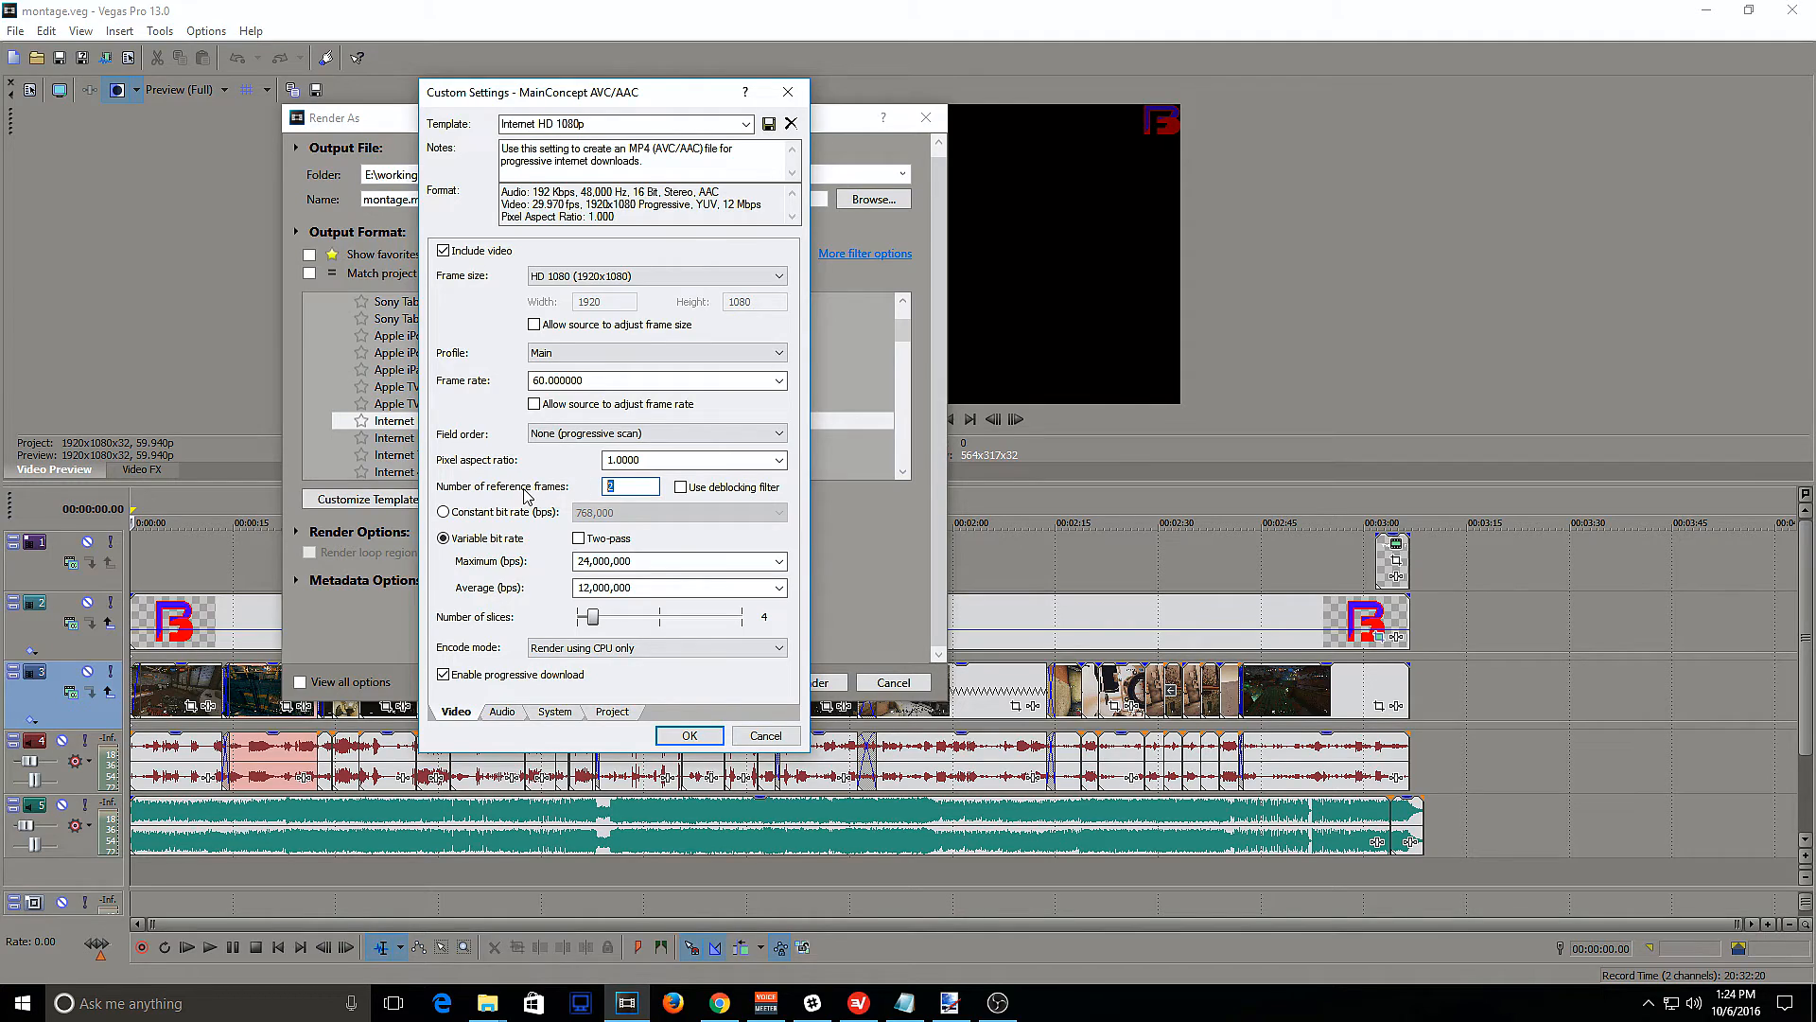
pyautogui.write('14')
pyautogui.click(681, 486)
# Set the template's variable bit rate to a maximum of 40,000,000 bps and an average of 30,00,00 bps
pyautogui.scroll(1, 643, 585)
pyautogui.scroll(1, 615, 564)
pyautogui.doubleClick(588, 558)
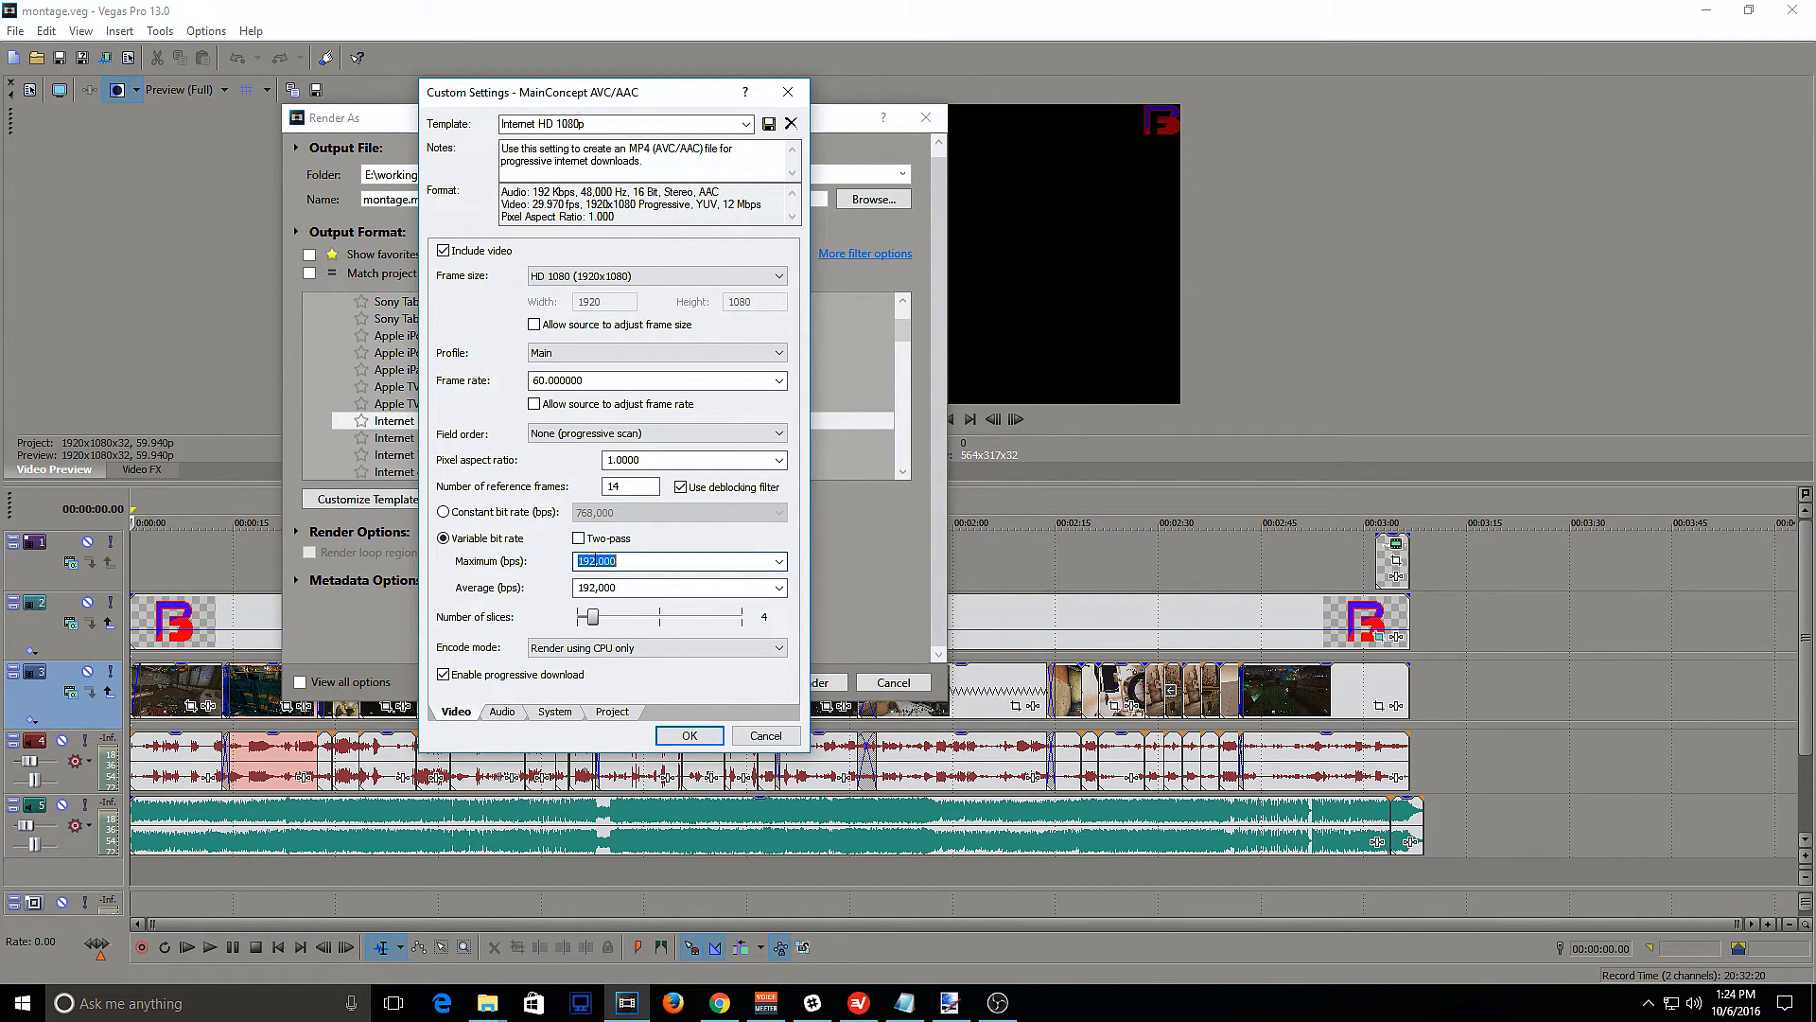
pyautogui.click(778, 561)
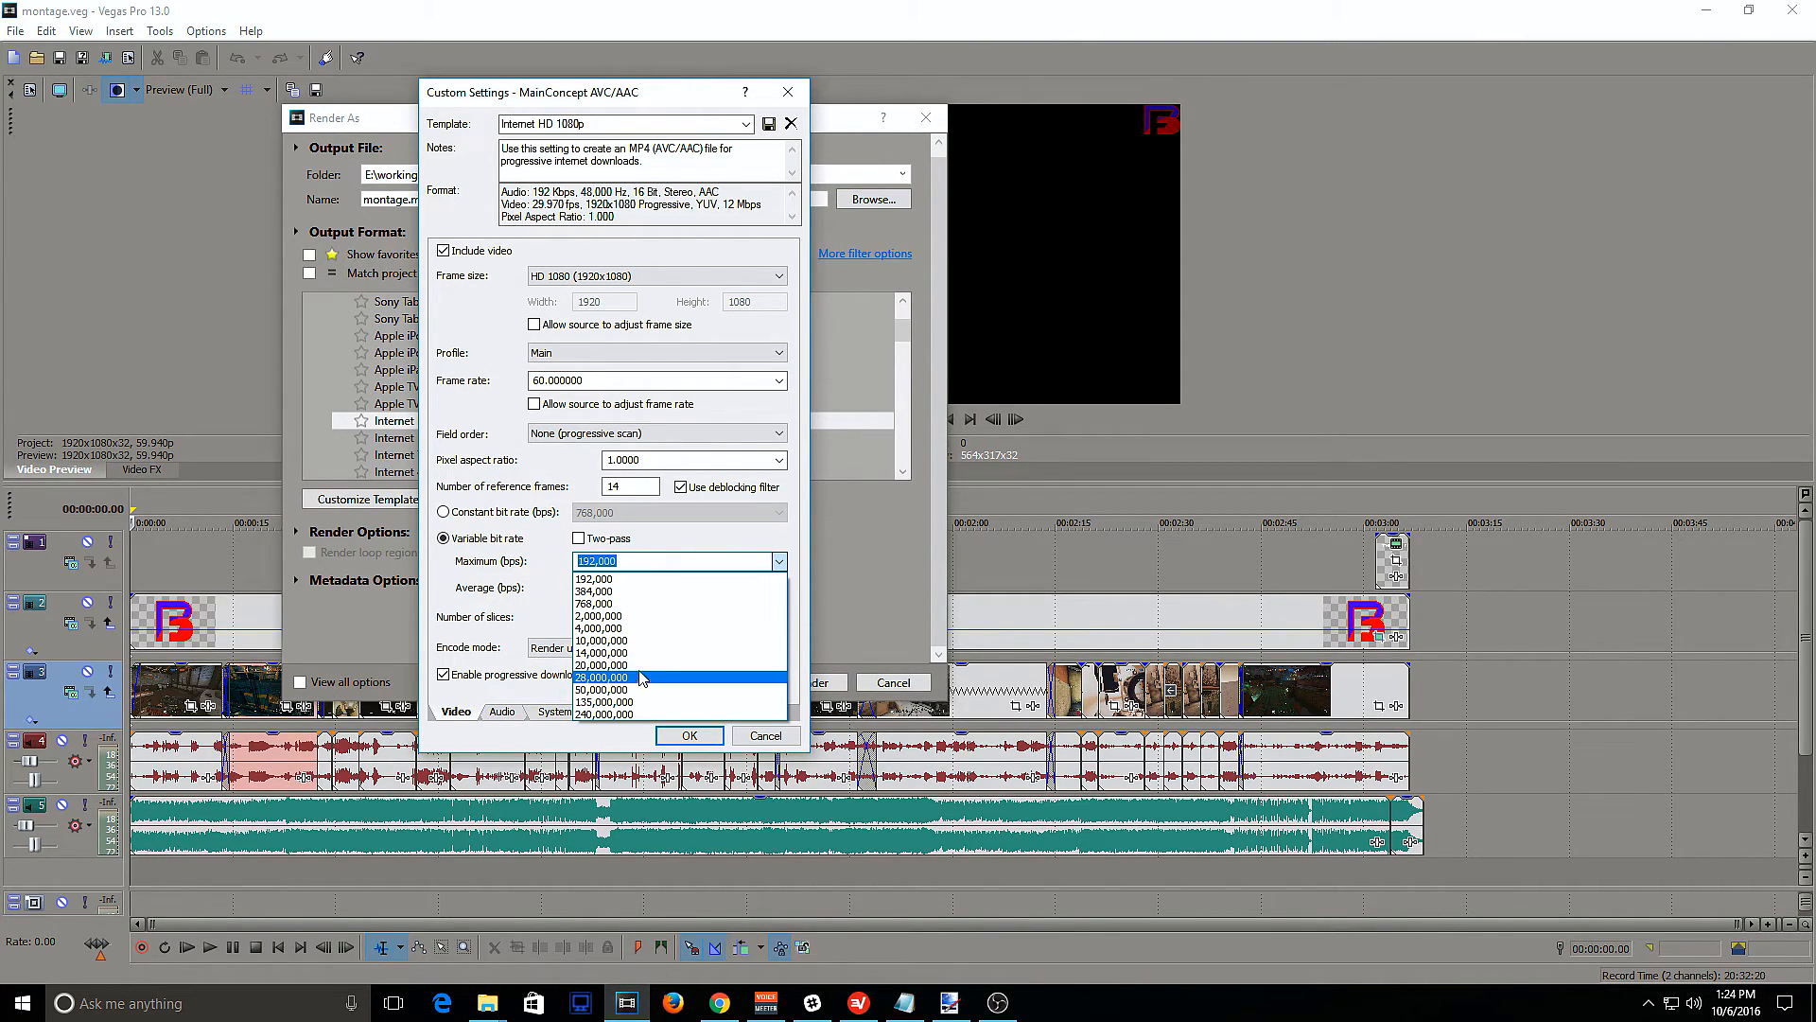
pyautogui.write('40')
pyautogui.click(556, 578)
pyautogui.doubleClick(620, 588)
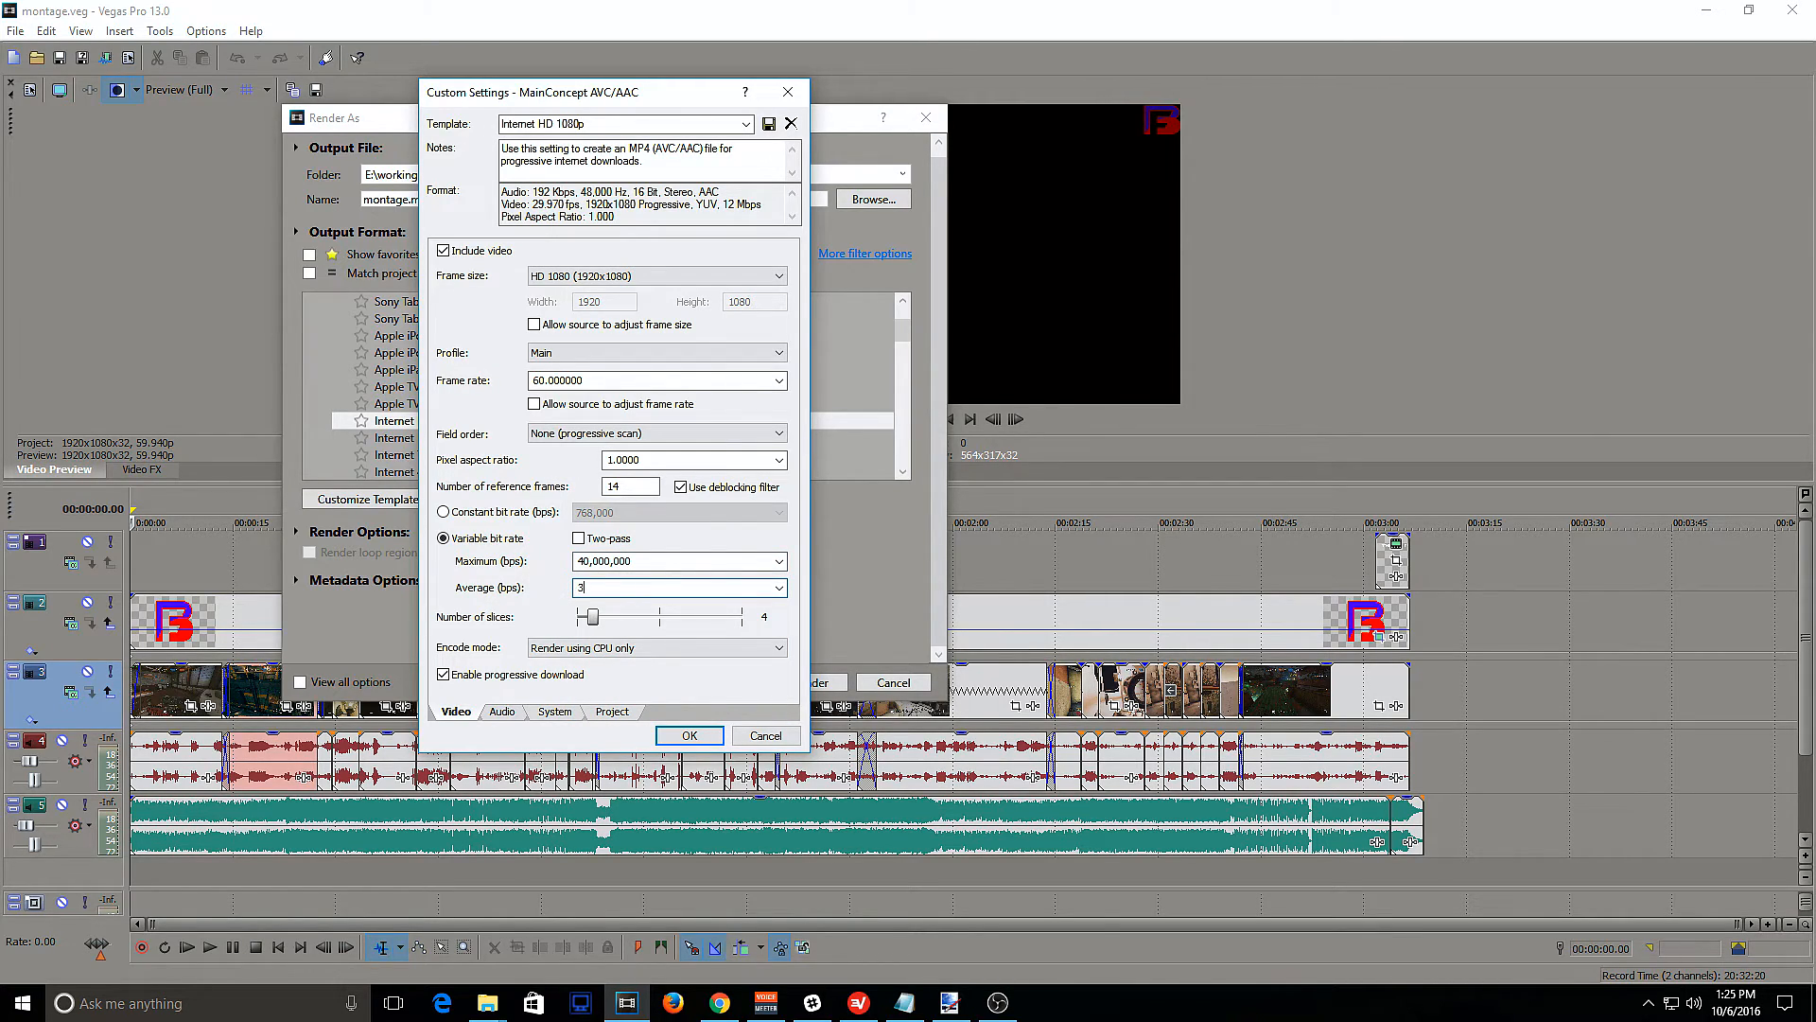
pyautogui.write('30,00,00')
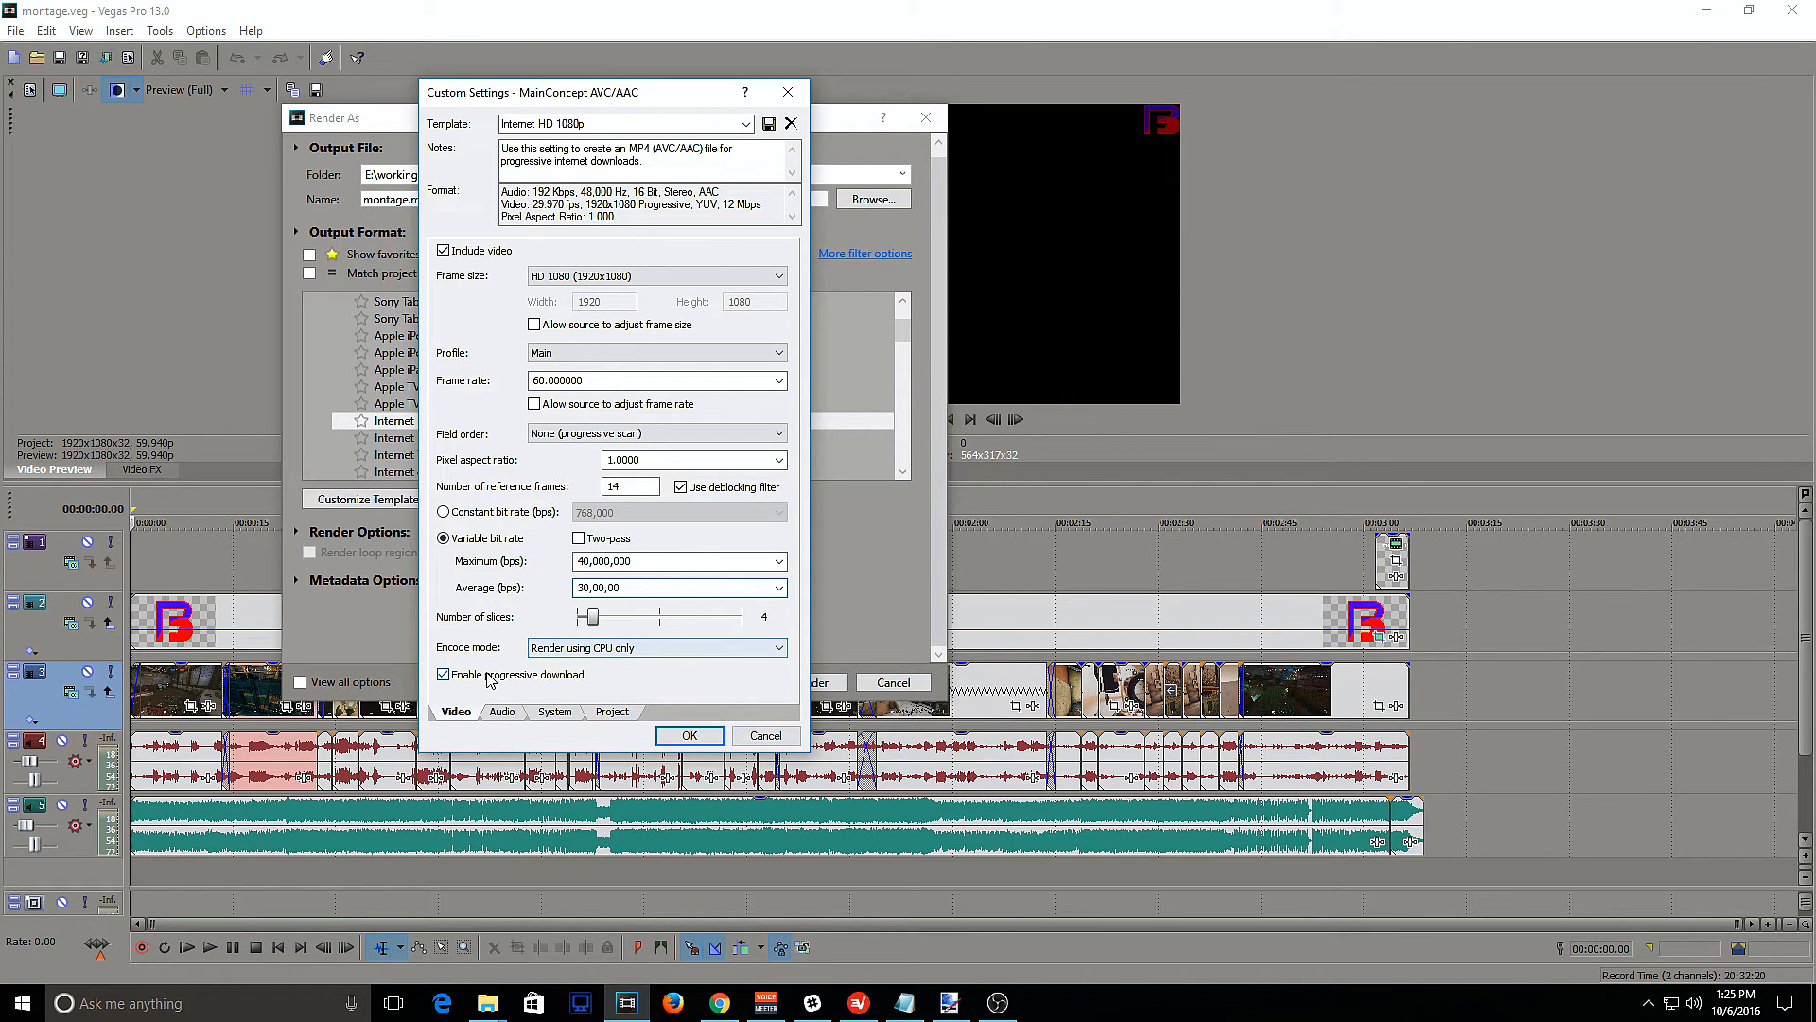
# Review the template's audio bit rate and sample rate options without changing them
pyautogui.click(508, 716)
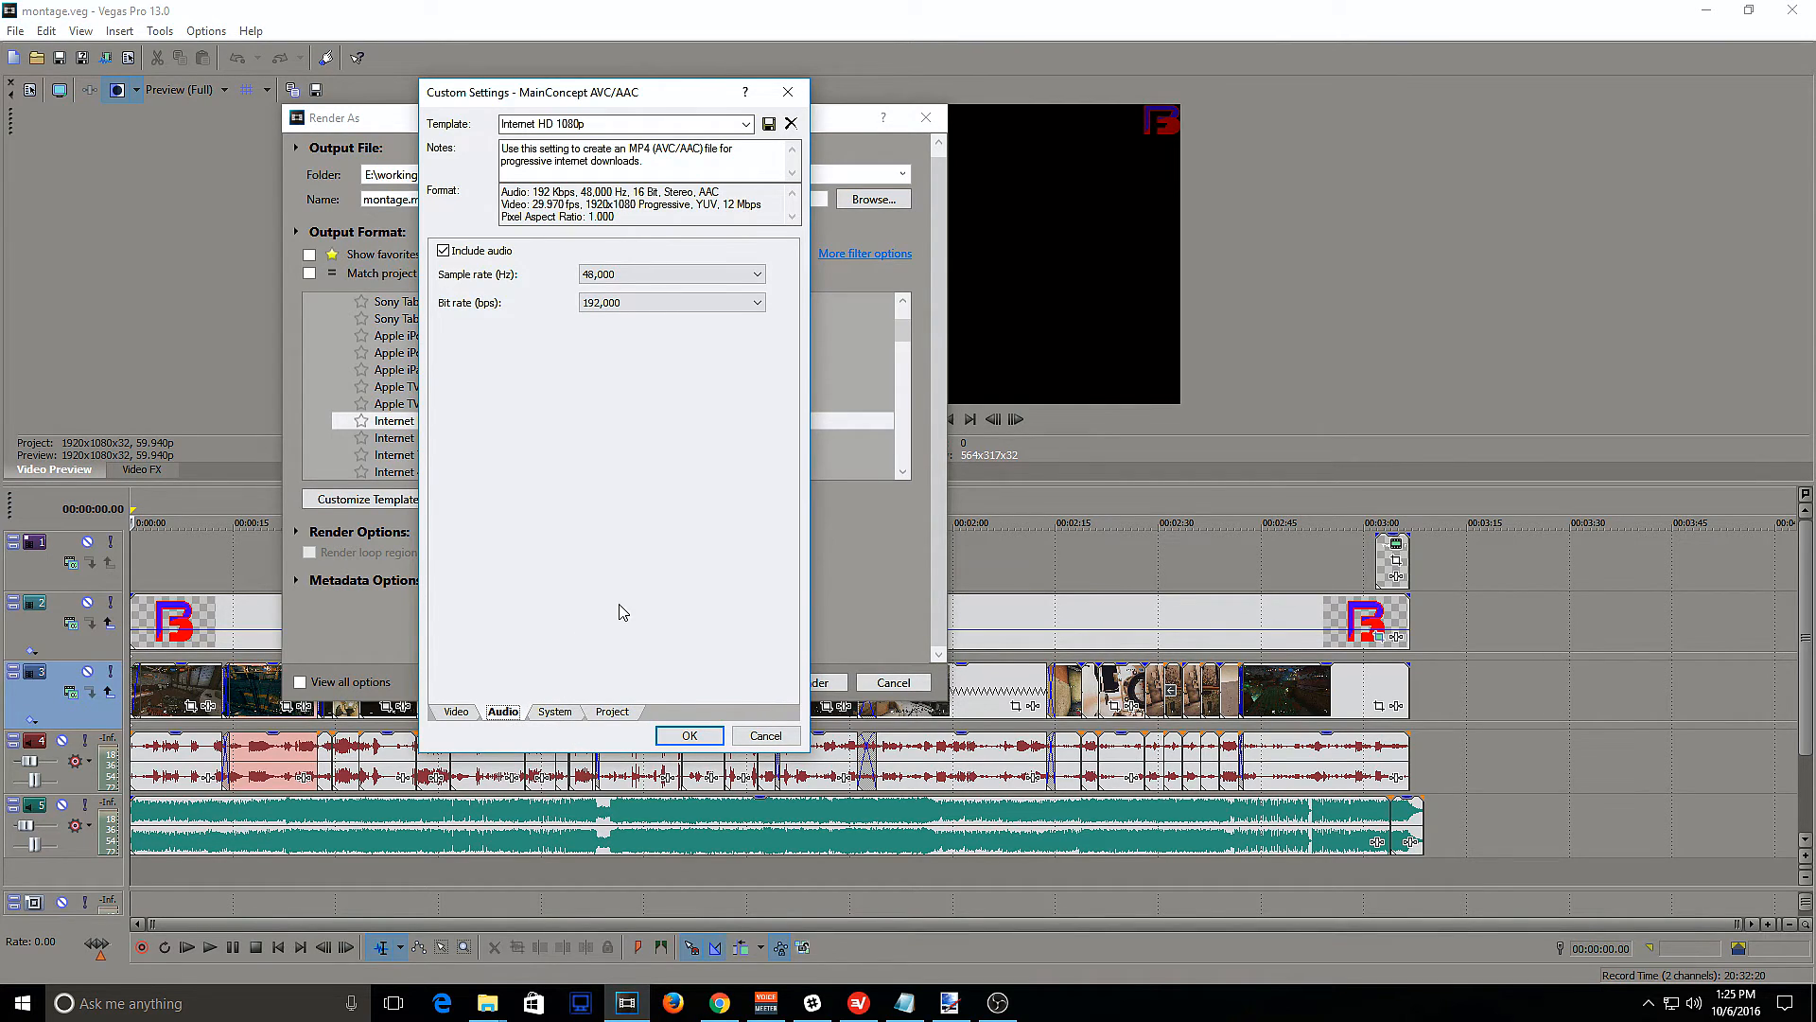
pyautogui.click(640, 301)
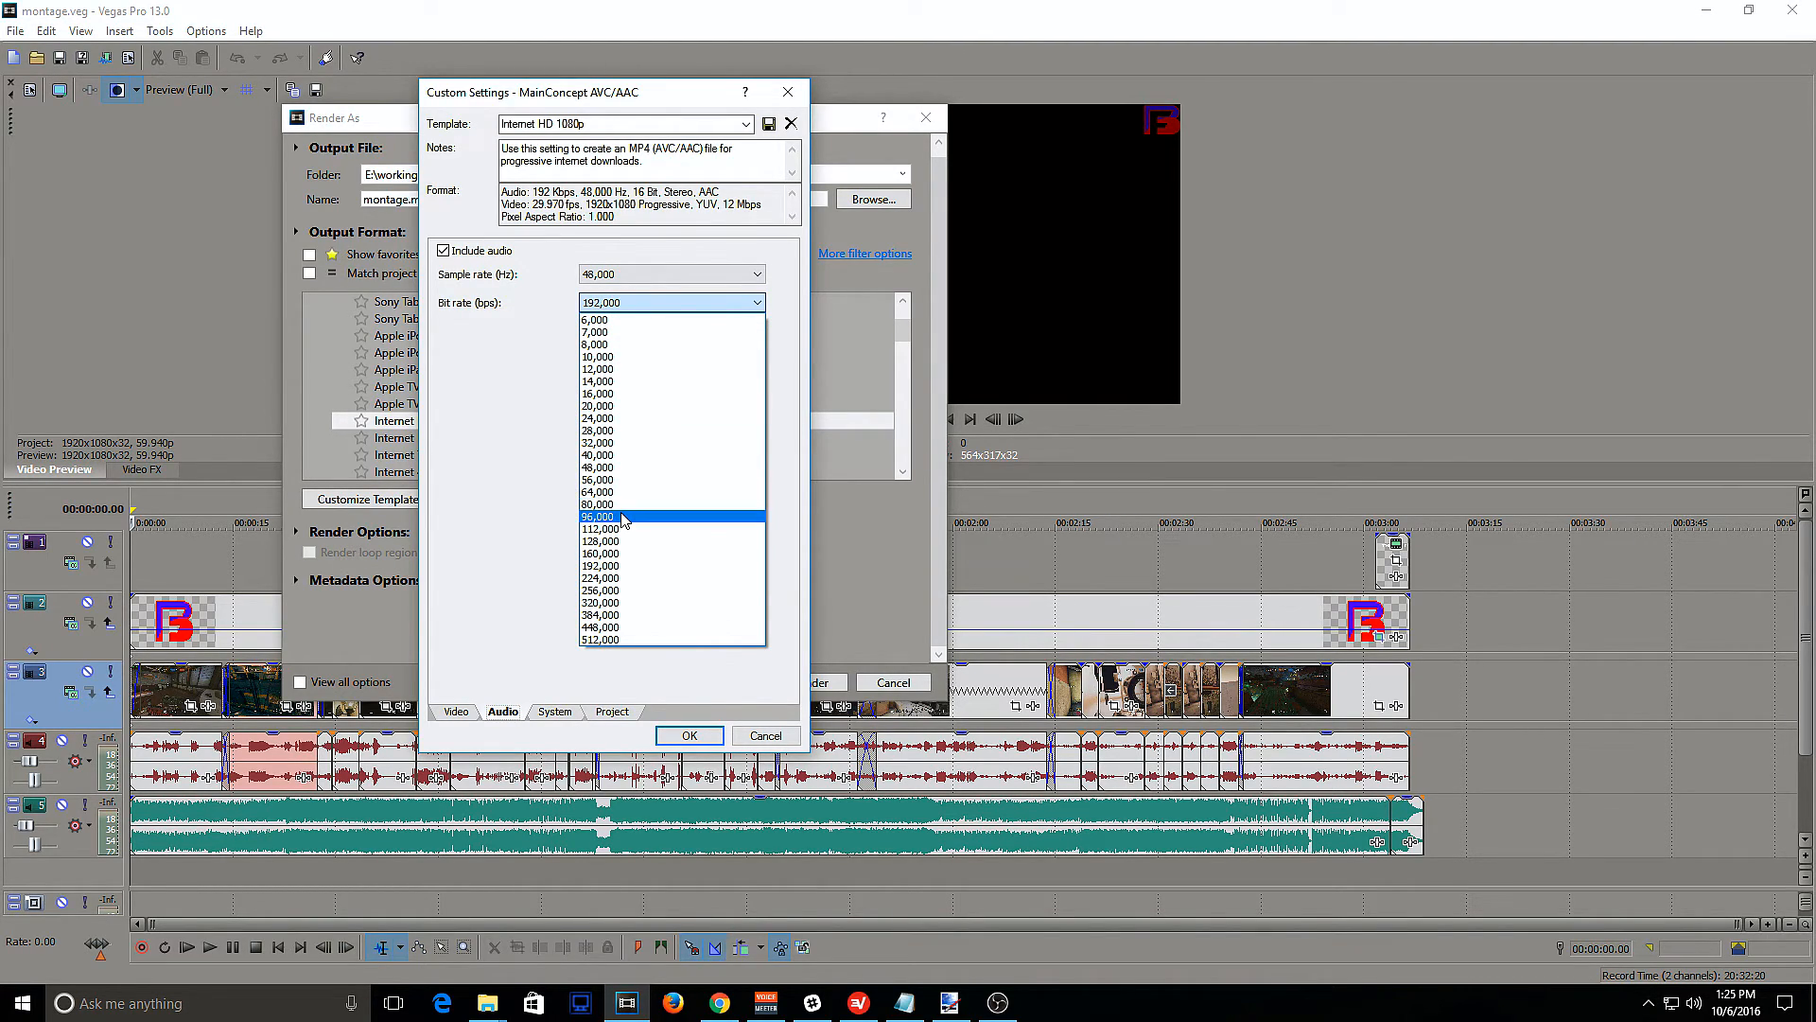
pyautogui.click(490, 469)
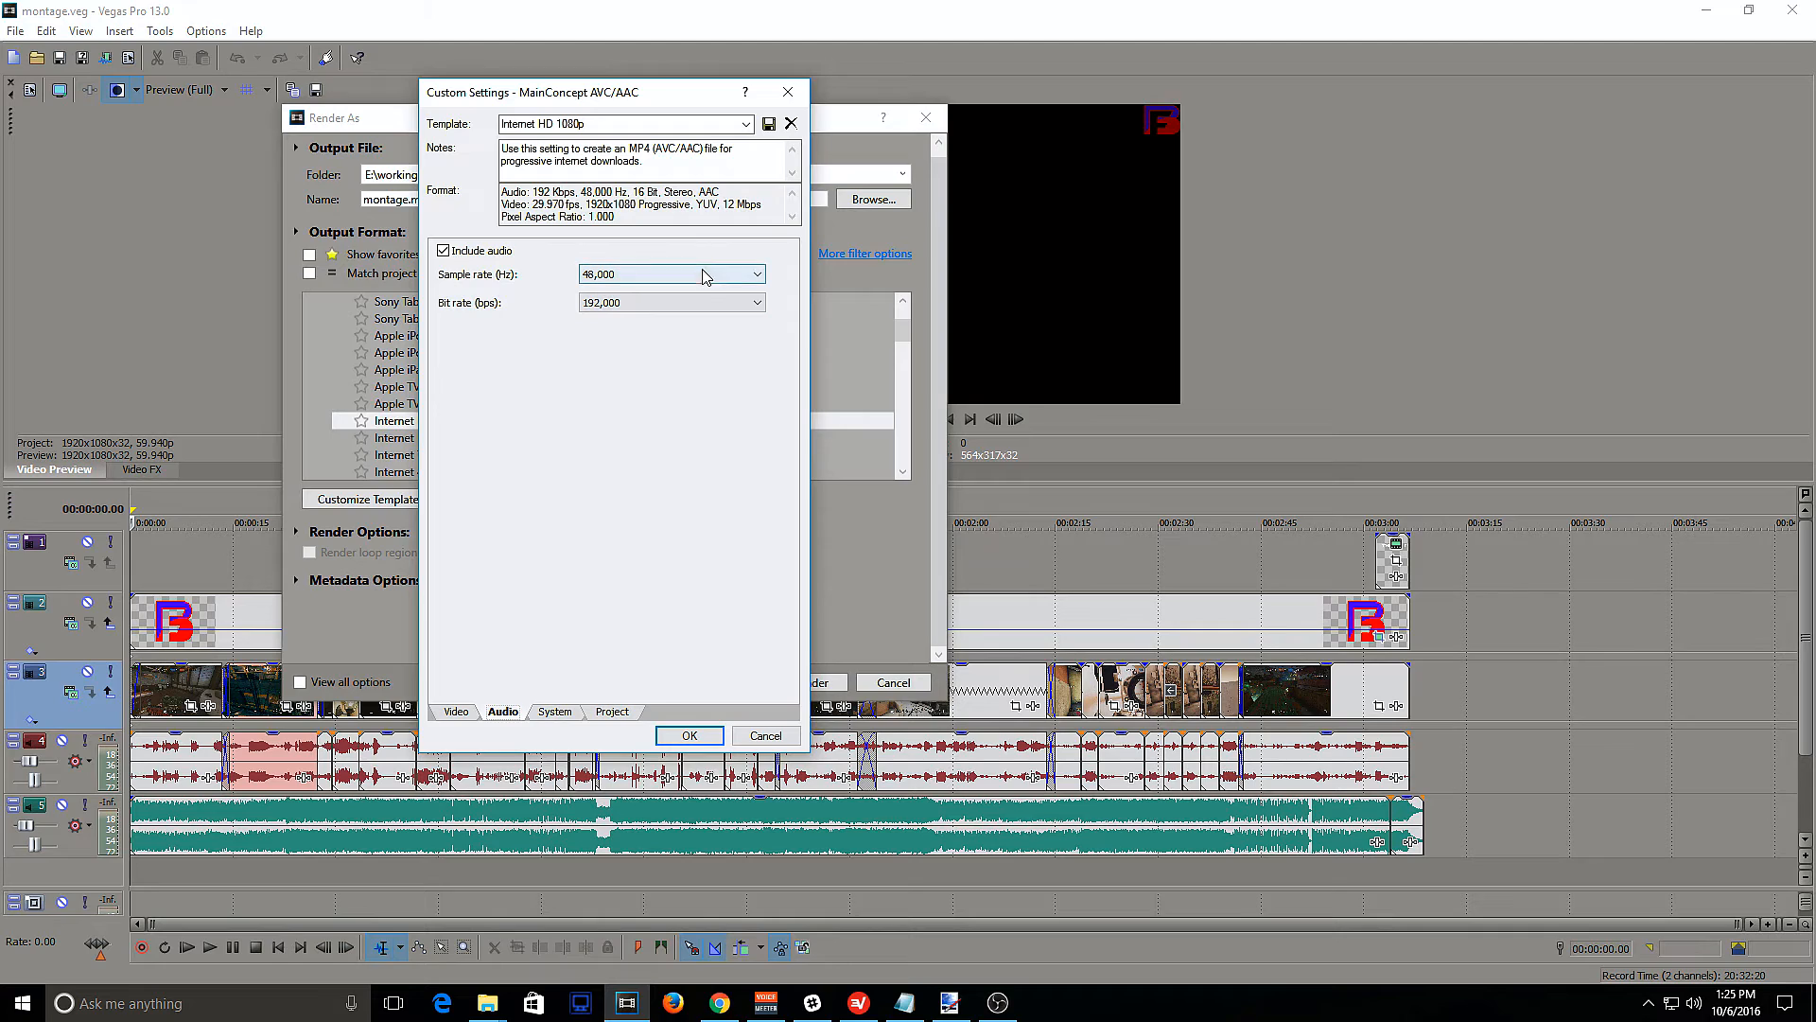
pyautogui.click(705, 277)
pyautogui.click(436, 408)
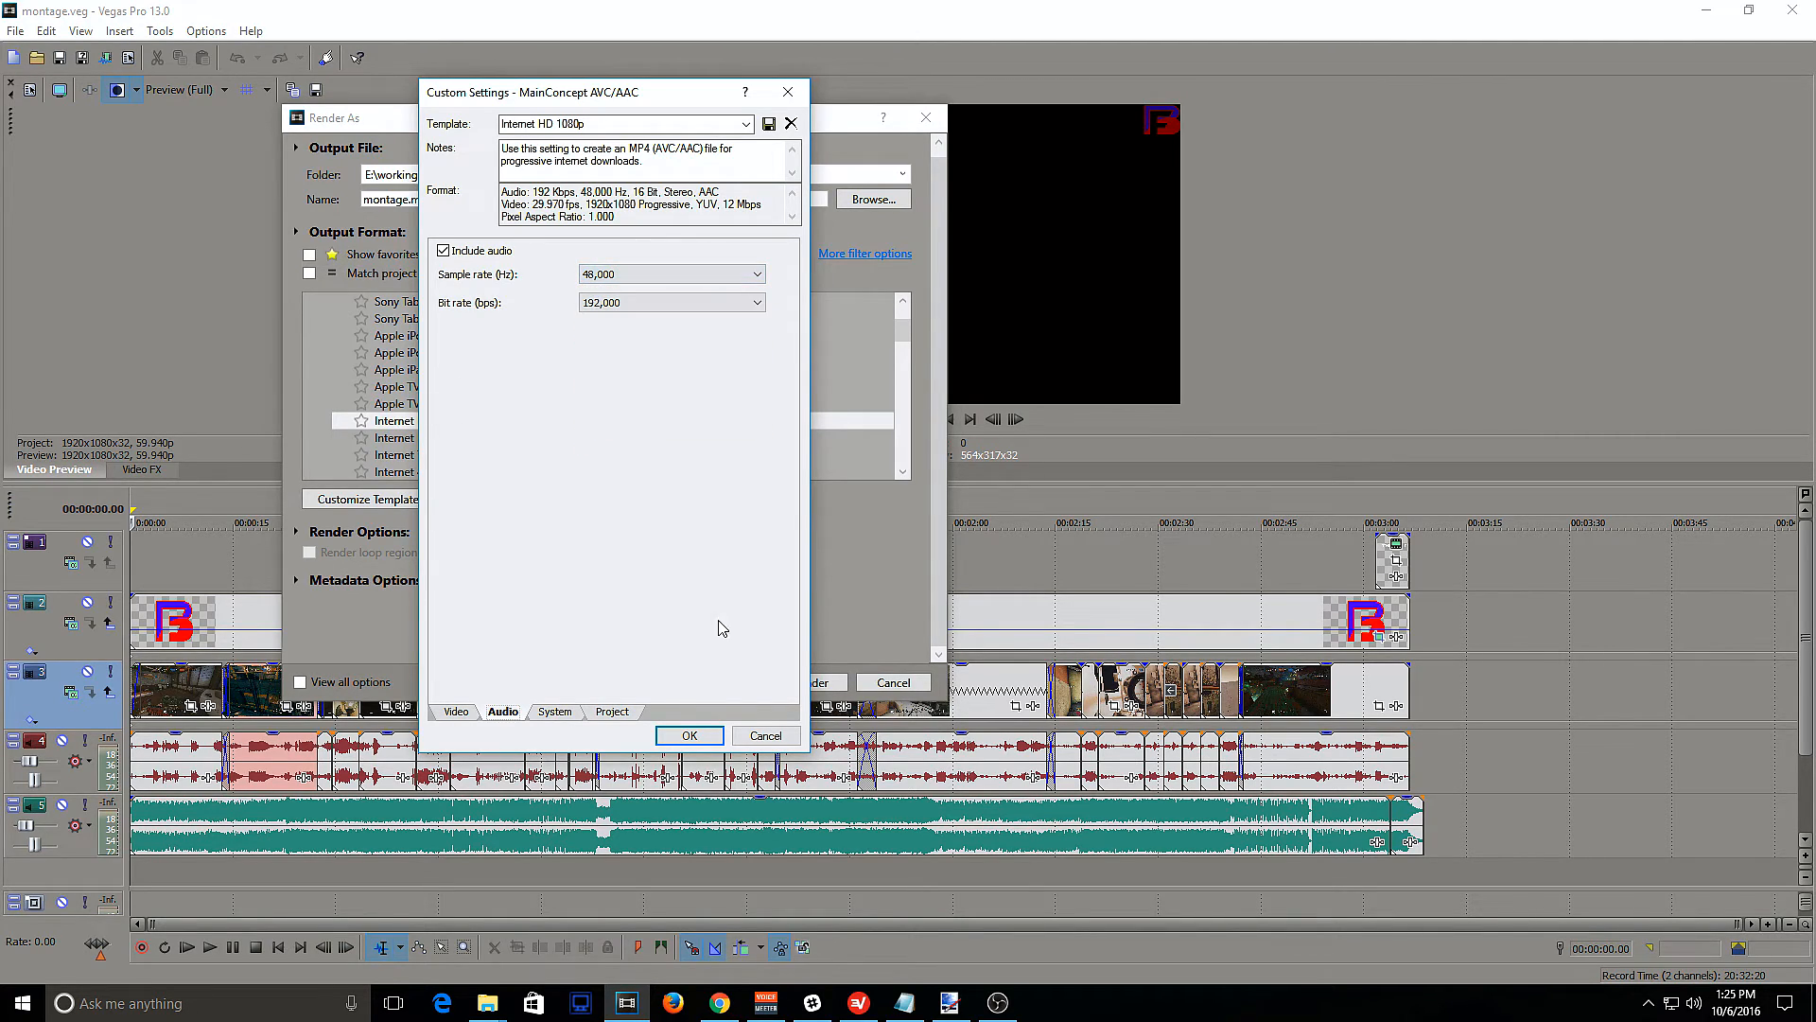
# Set the template's video rendering quality to Good, check the stereoscopic and color space options, and cancel the template customization
pyautogui.click(556, 713)
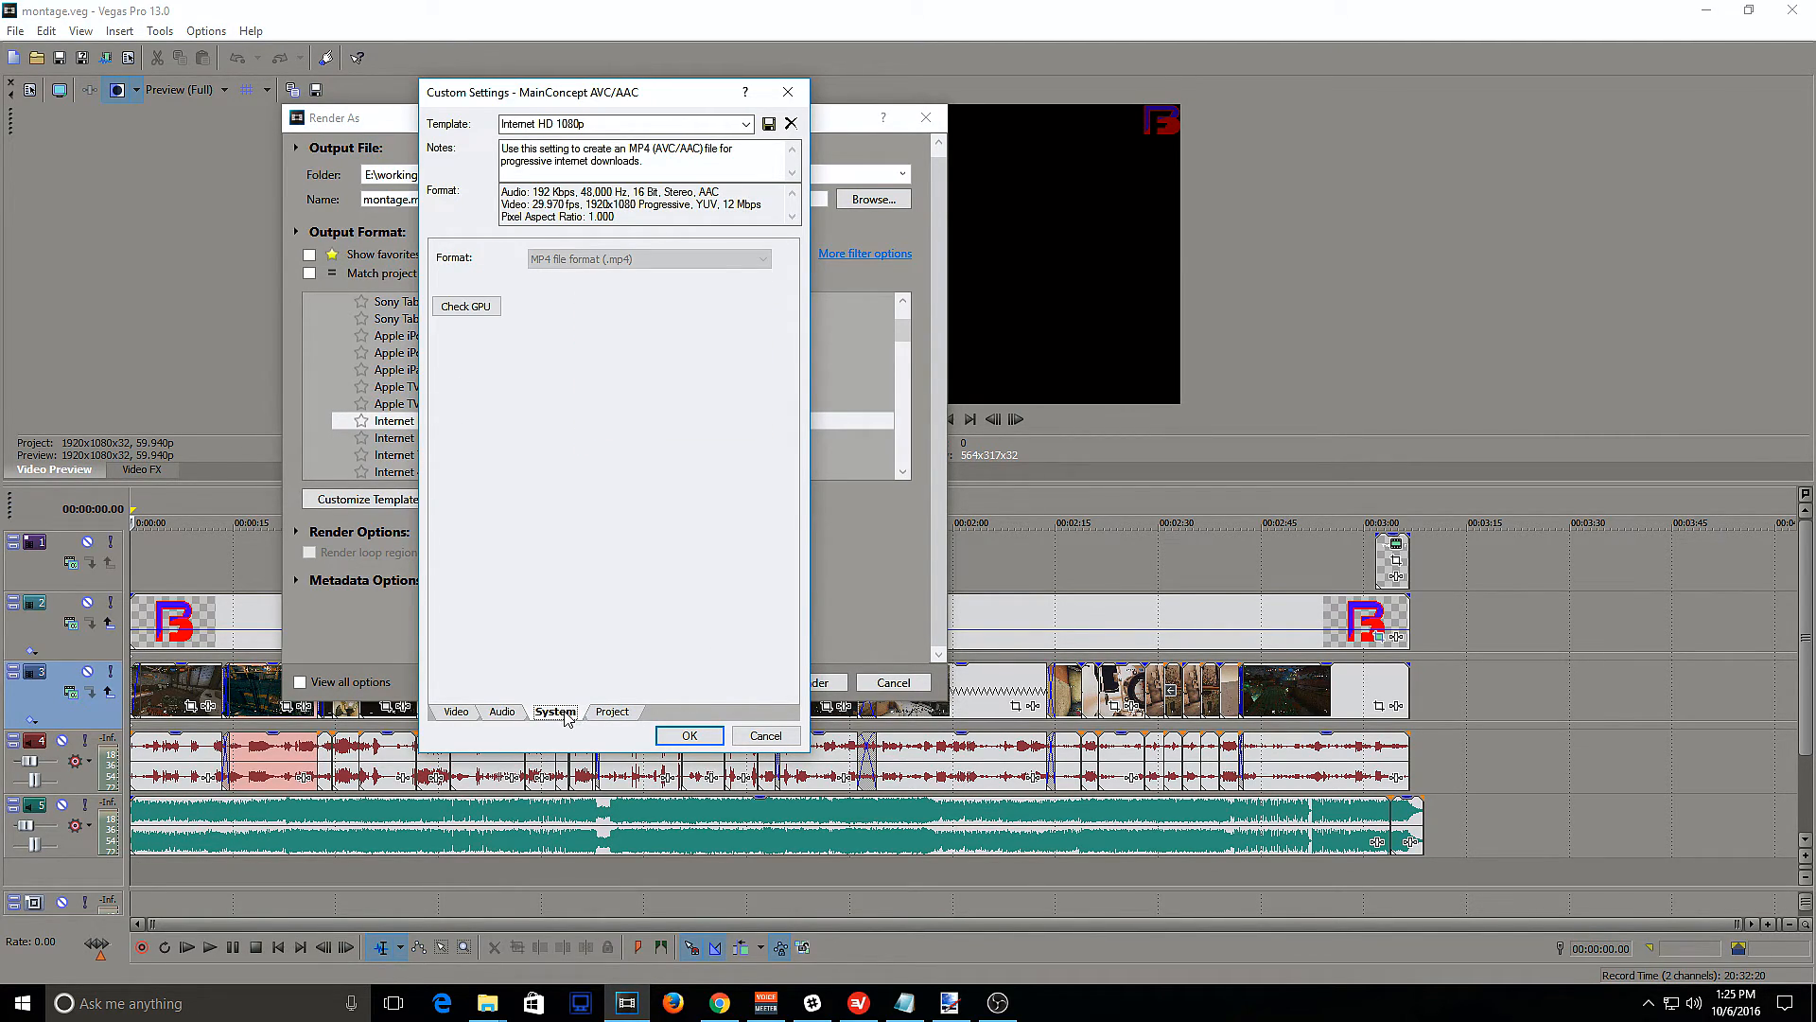
pyautogui.click(626, 713)
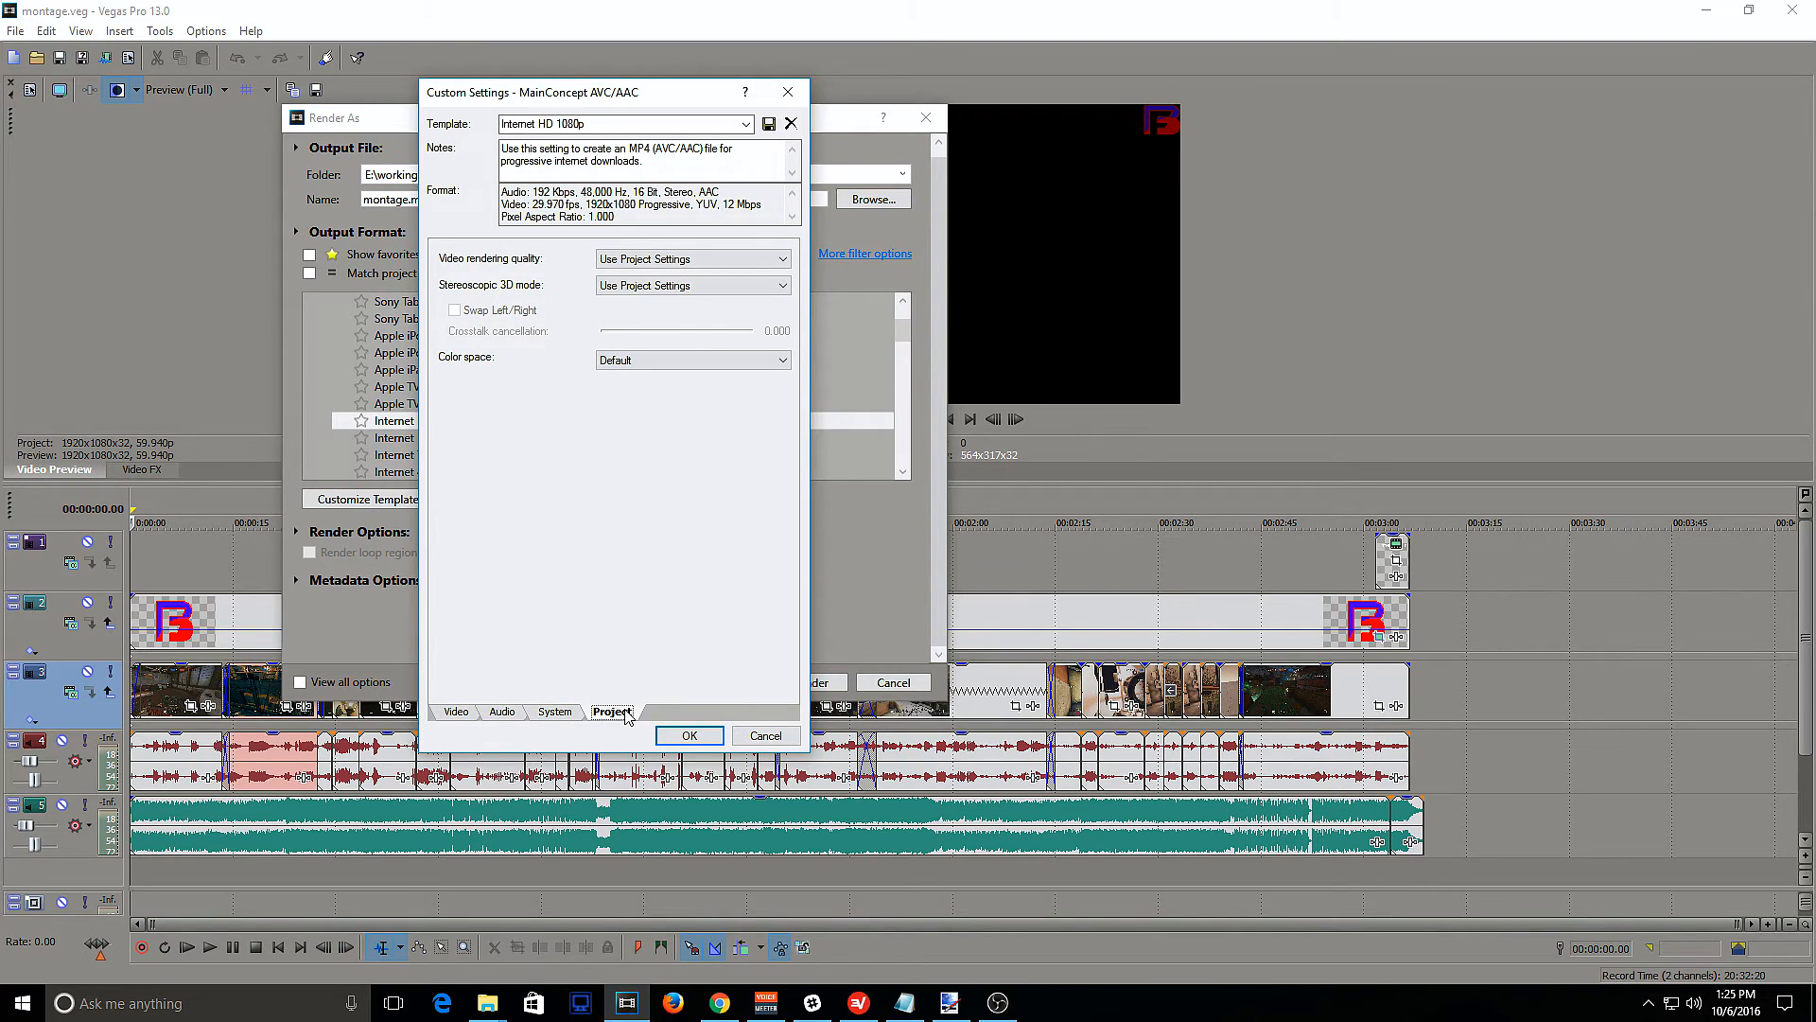
pyautogui.click(782, 259)
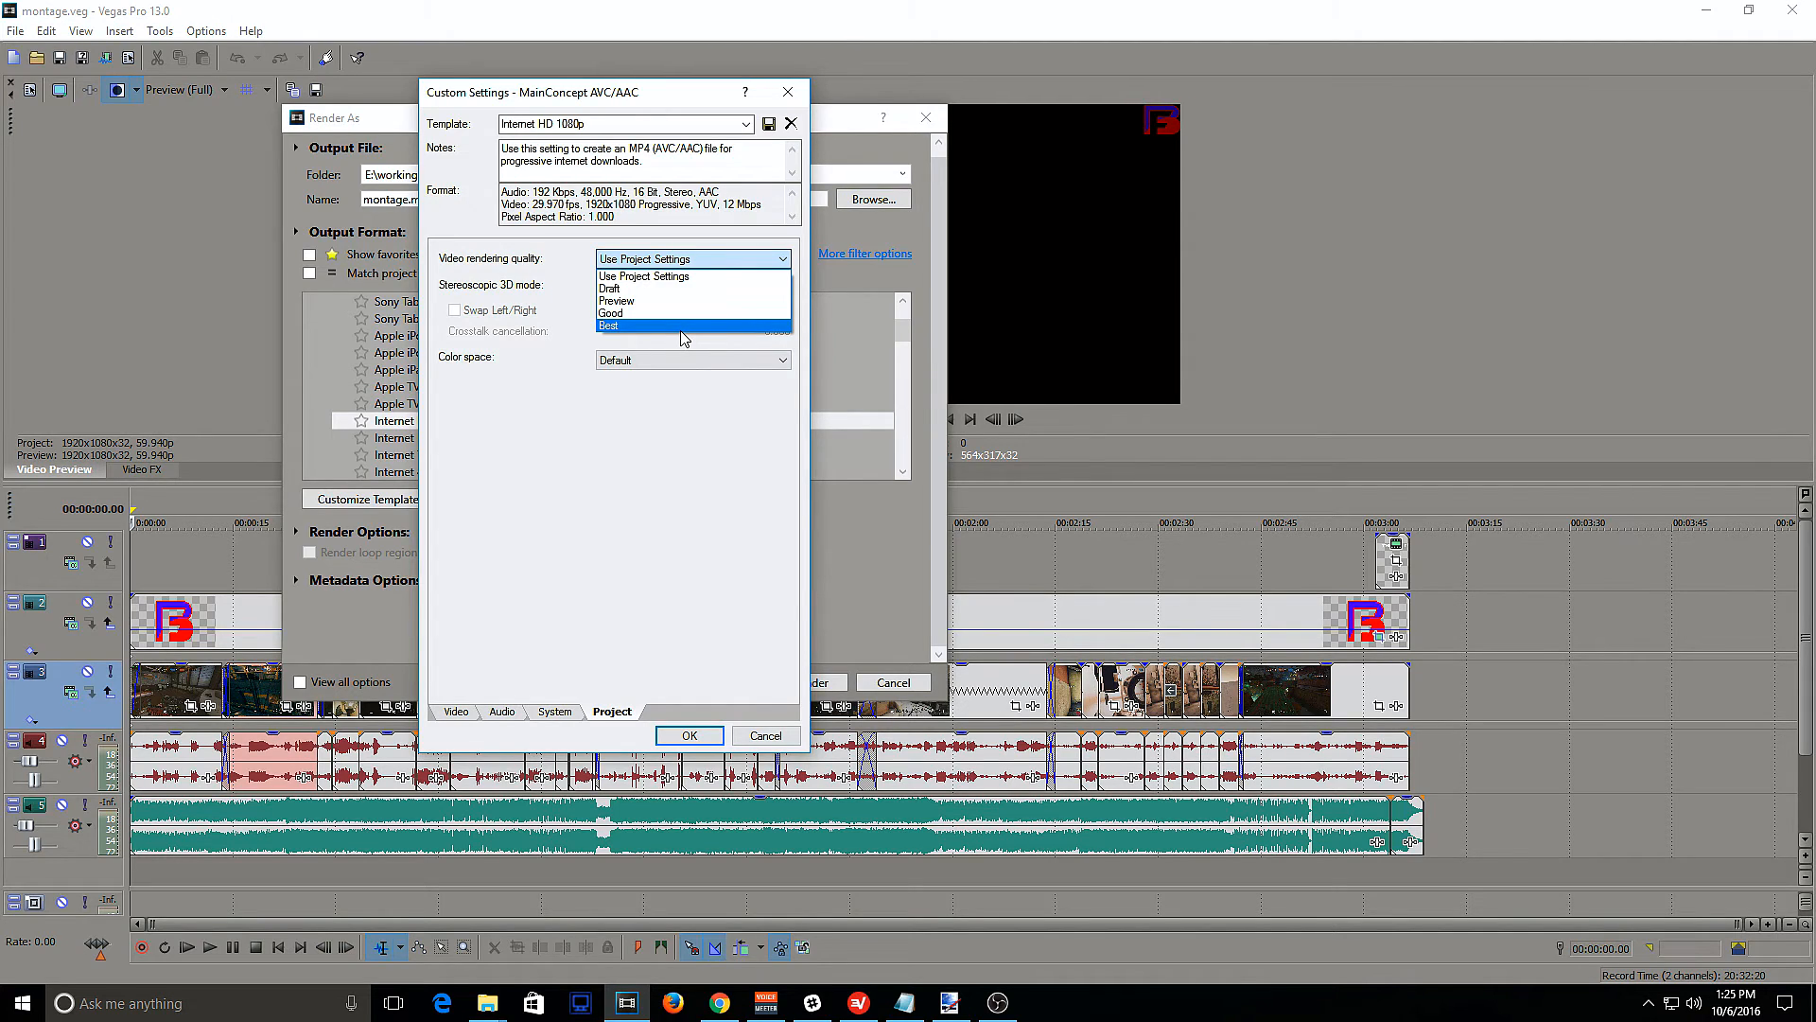
pyautogui.click(679, 313)
pyautogui.click(750, 286)
pyautogui.click(750, 287)
pyautogui.click(717, 359)
pyautogui.click(719, 360)
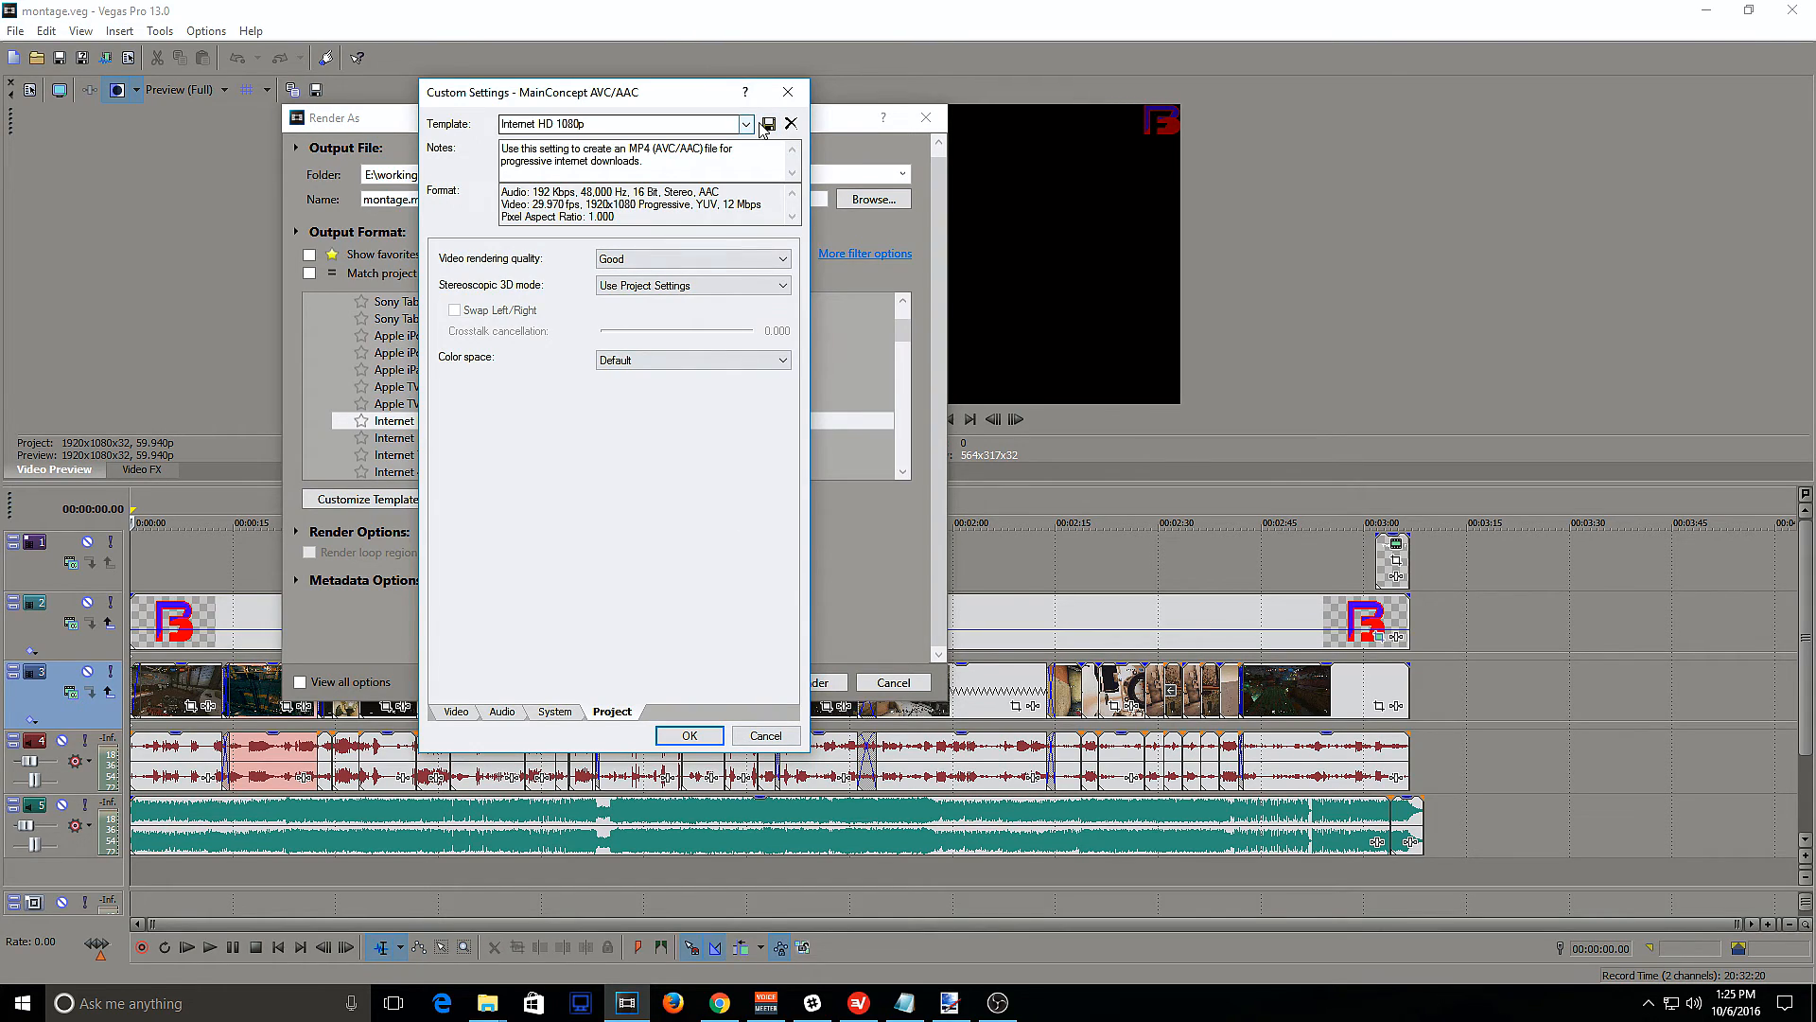
pyautogui.click(764, 736)
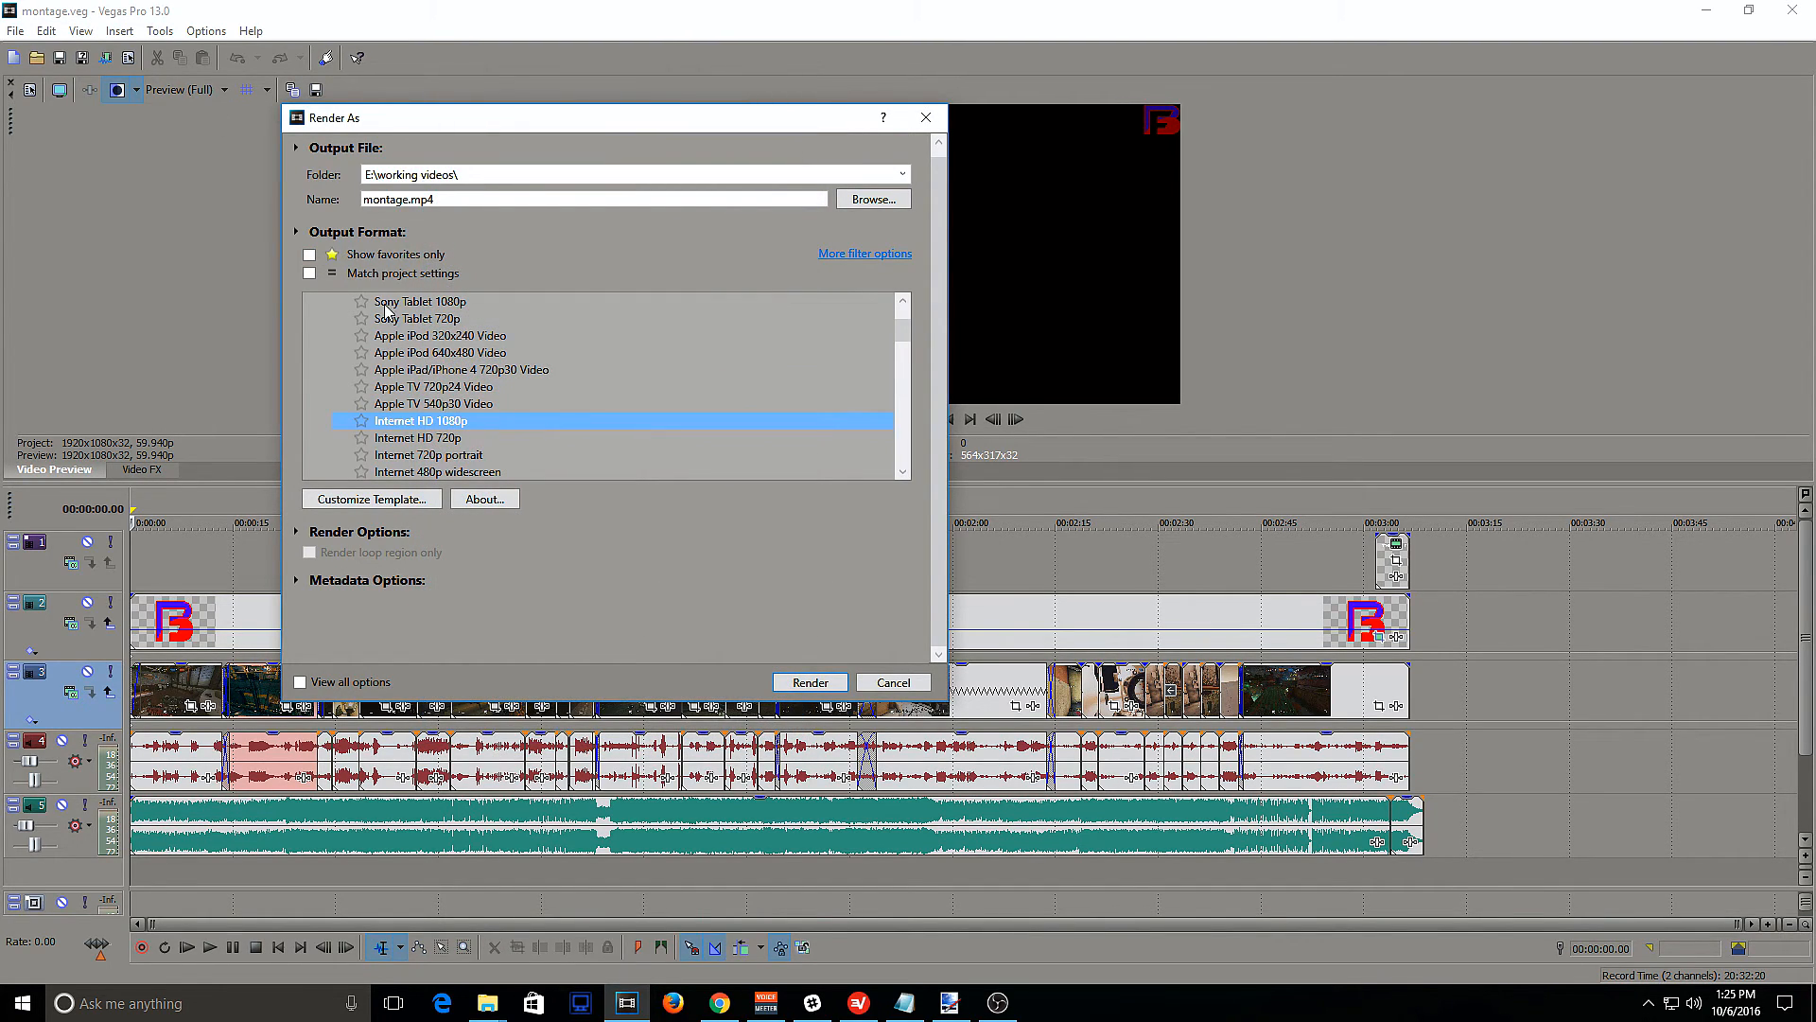
# Show only favorite render templates and select the MainConcept template "other youtube settings"
pyautogui.click(310, 257)
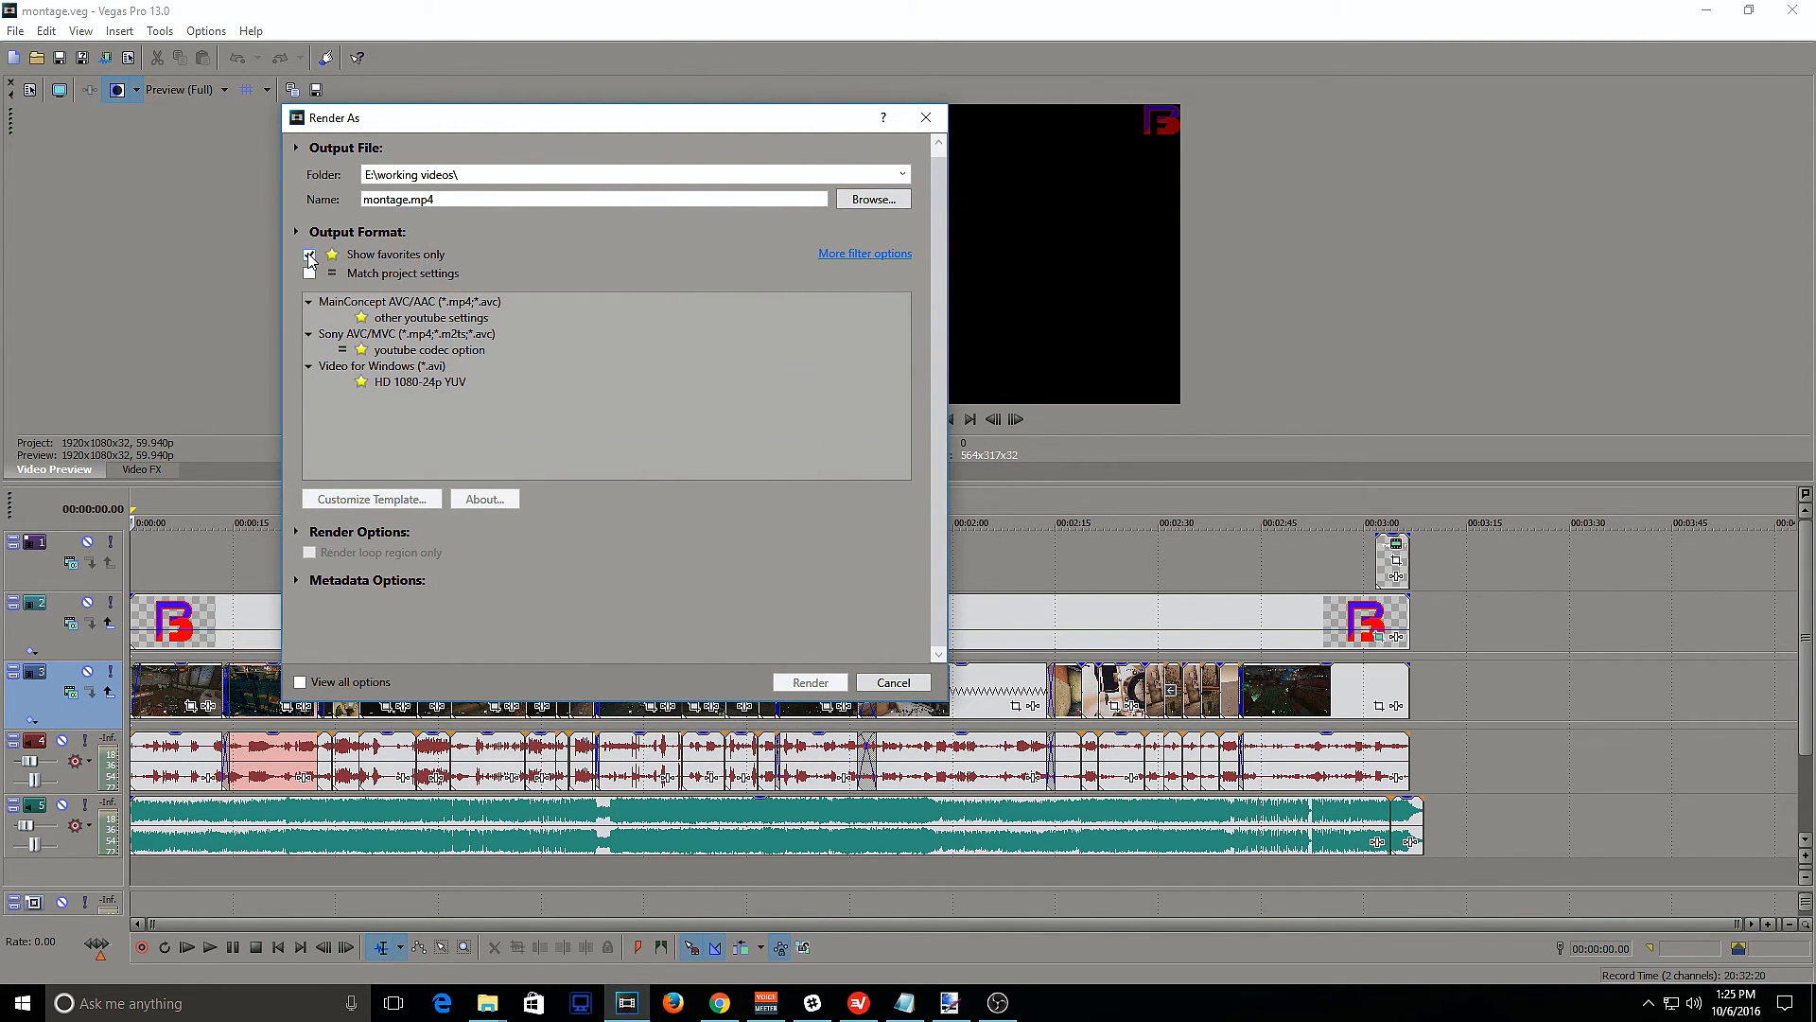
pyautogui.click(392, 322)
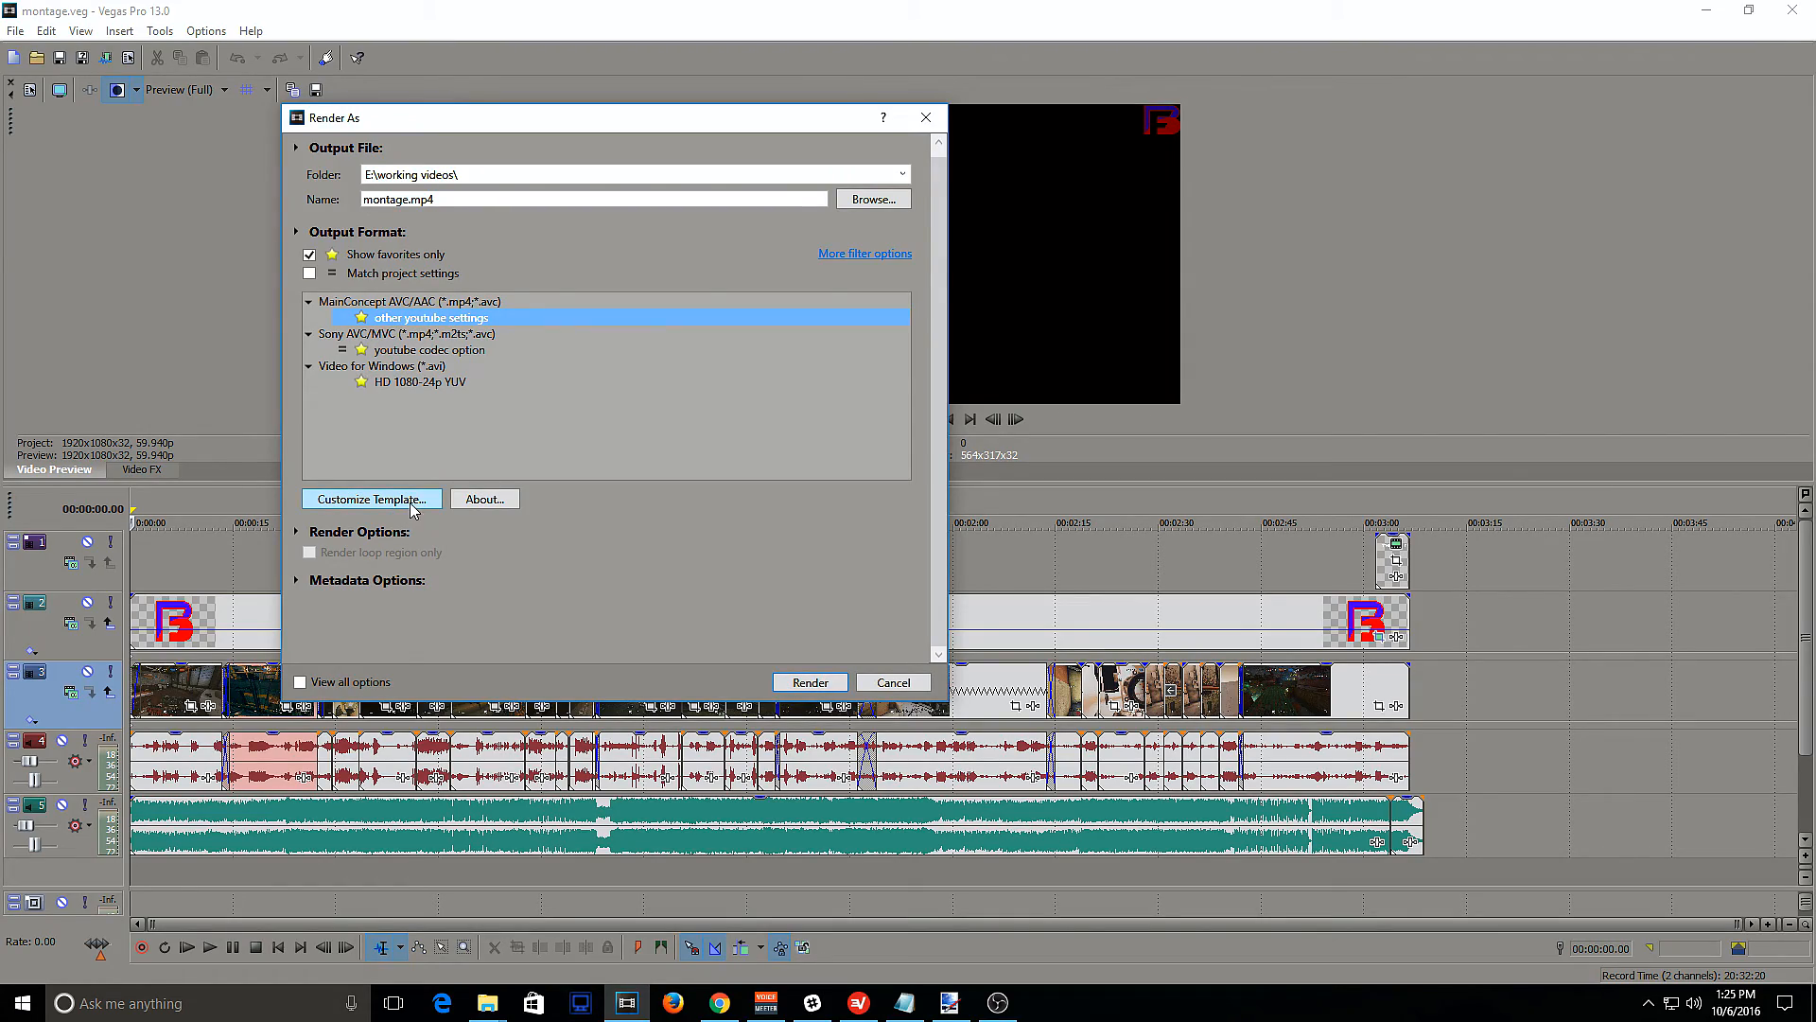